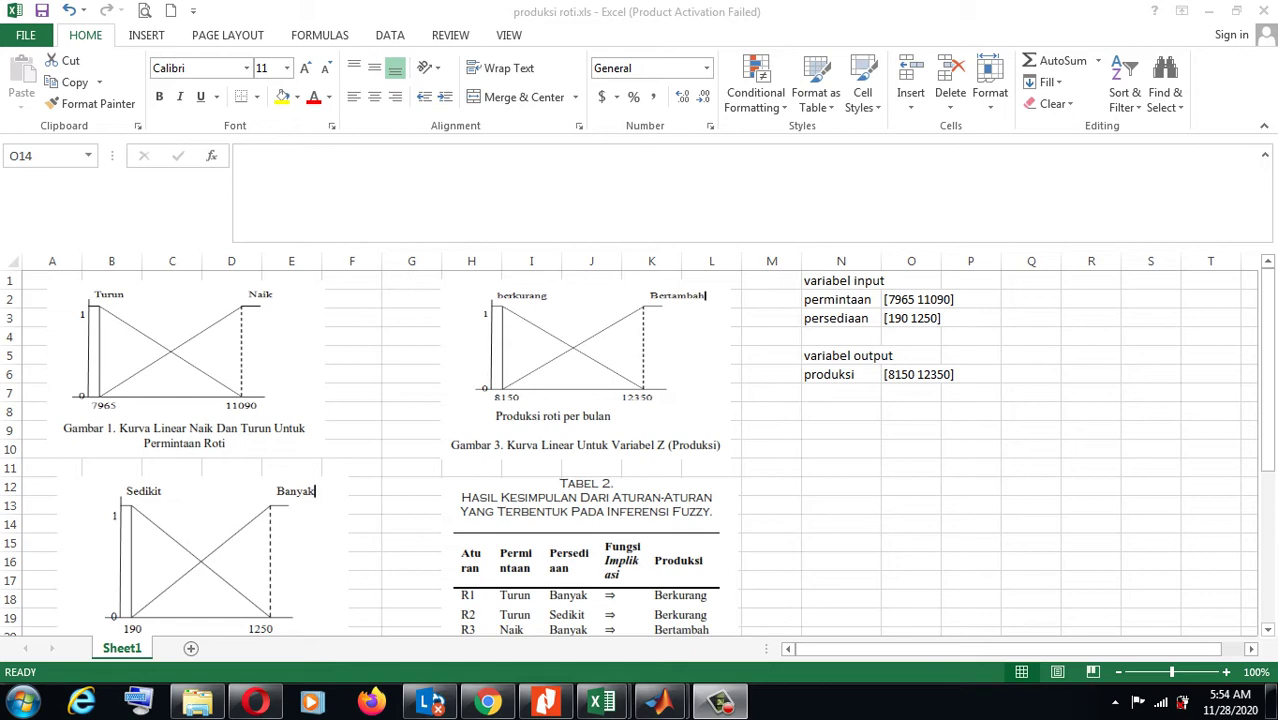
# - Switch to Nitro Pro and review the bread production article from its title page through the demand and stock data to the fuzzy rules table
pyautogui.click(545, 703)
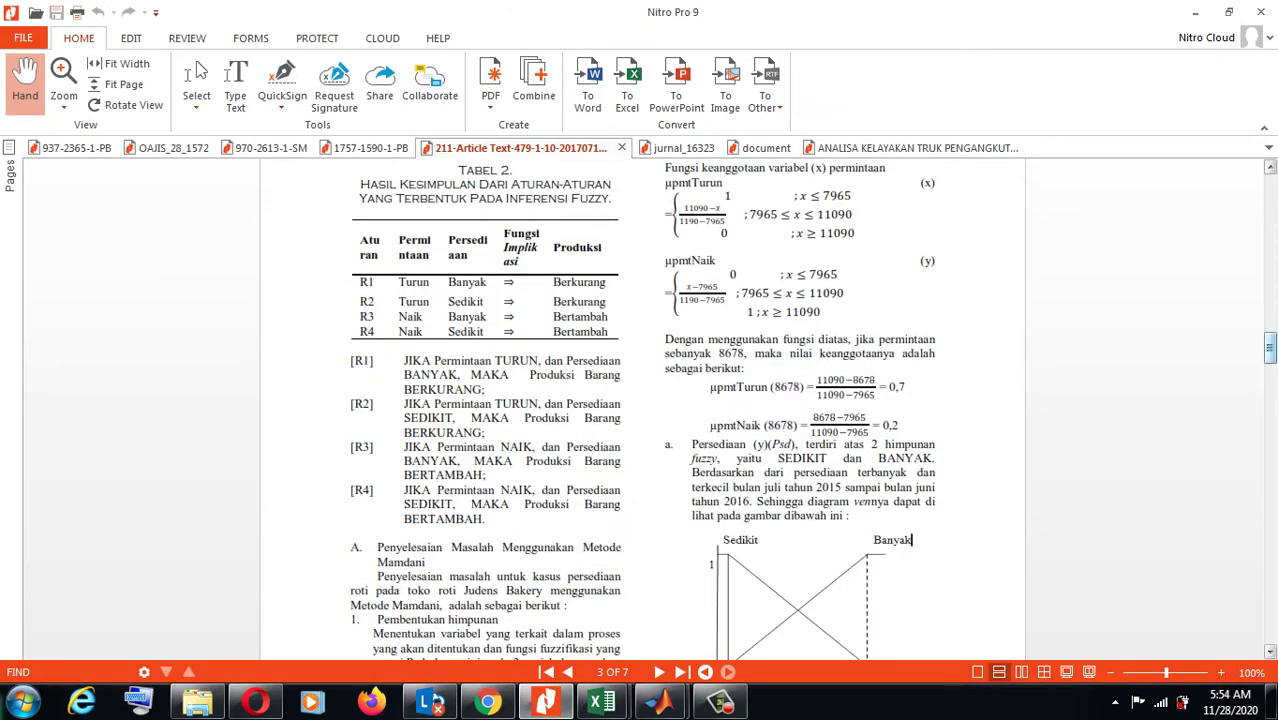
pyautogui.press('Home')
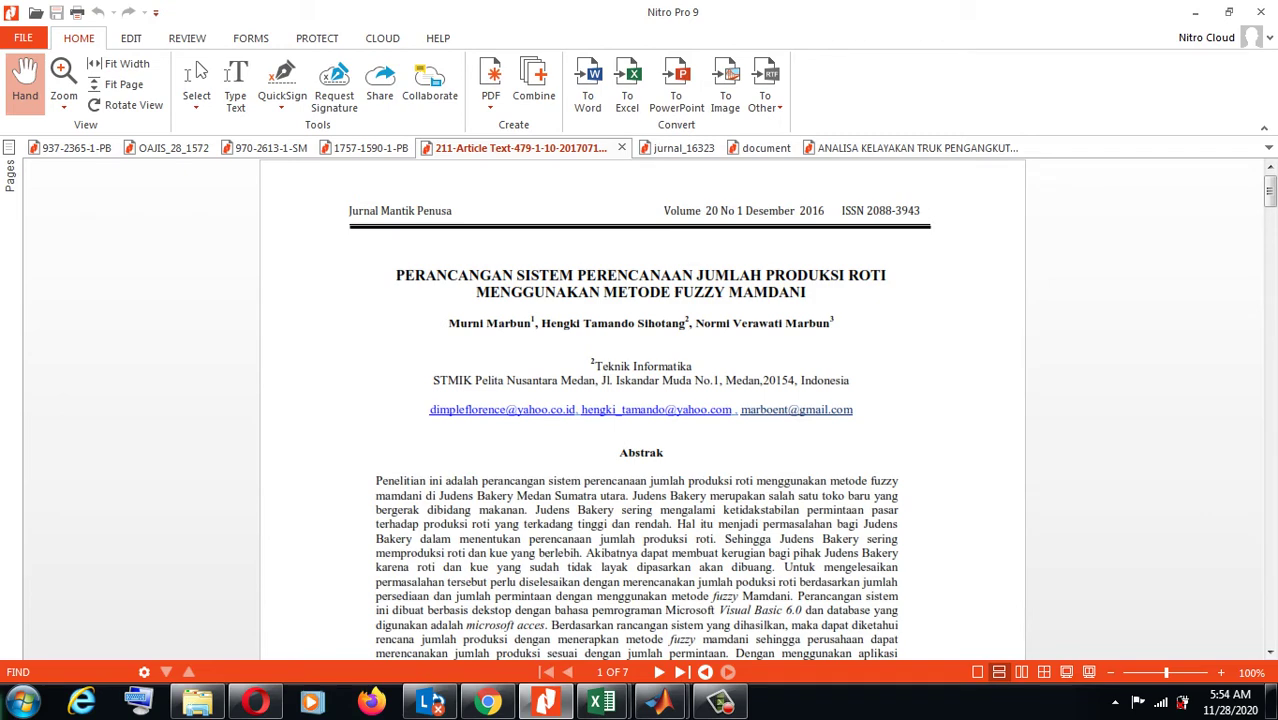
pyautogui.scroll(-10, 640, 400)
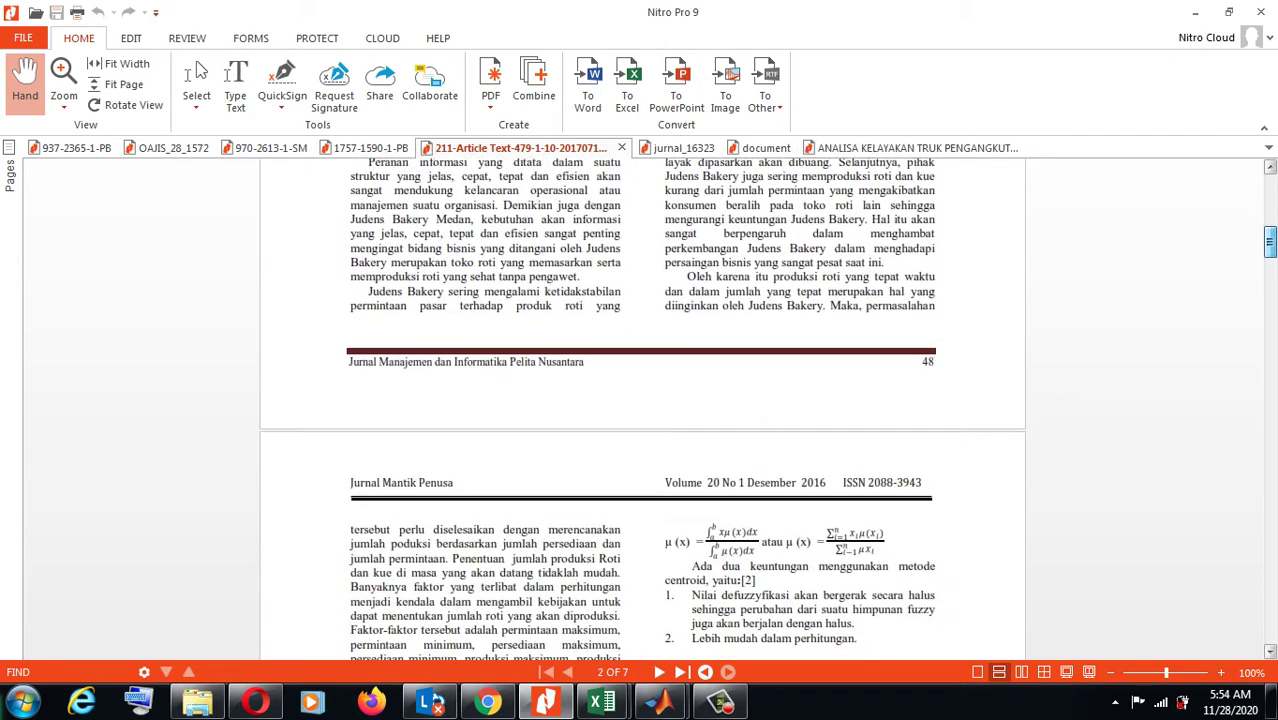
pyautogui.scroll(-10, 640, 400)
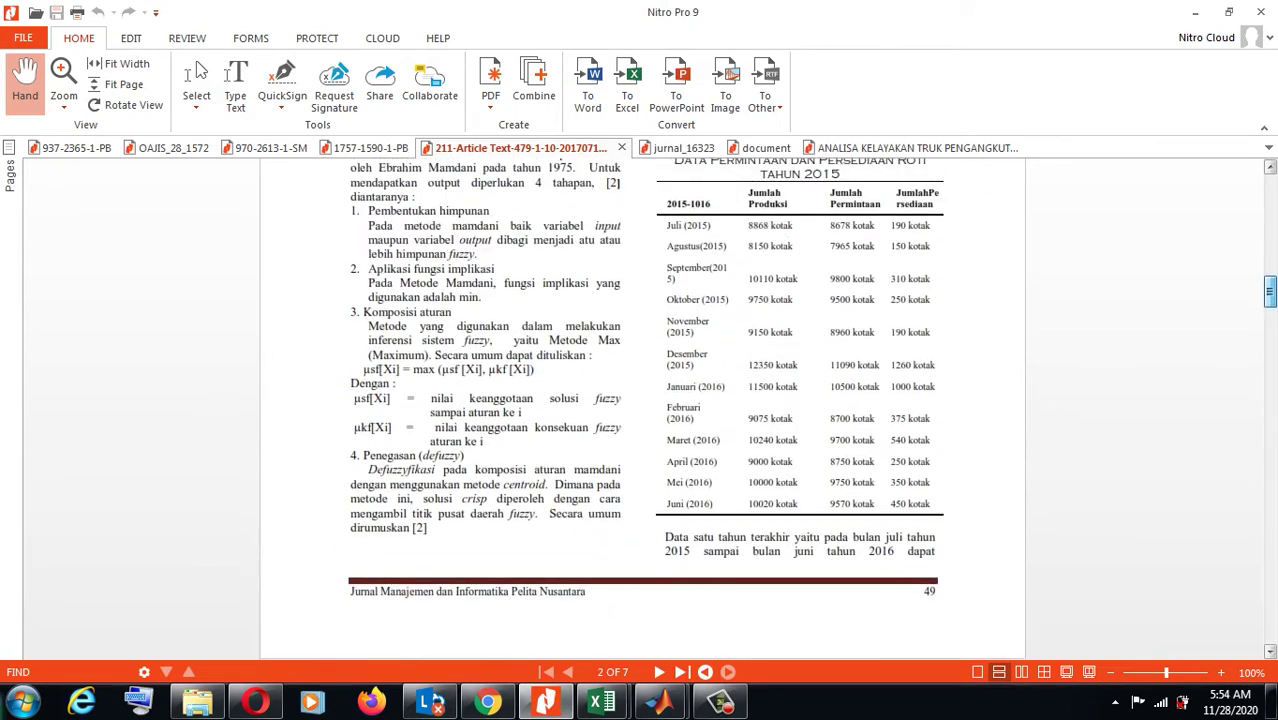
pyautogui.scroll(1, 640, 400)
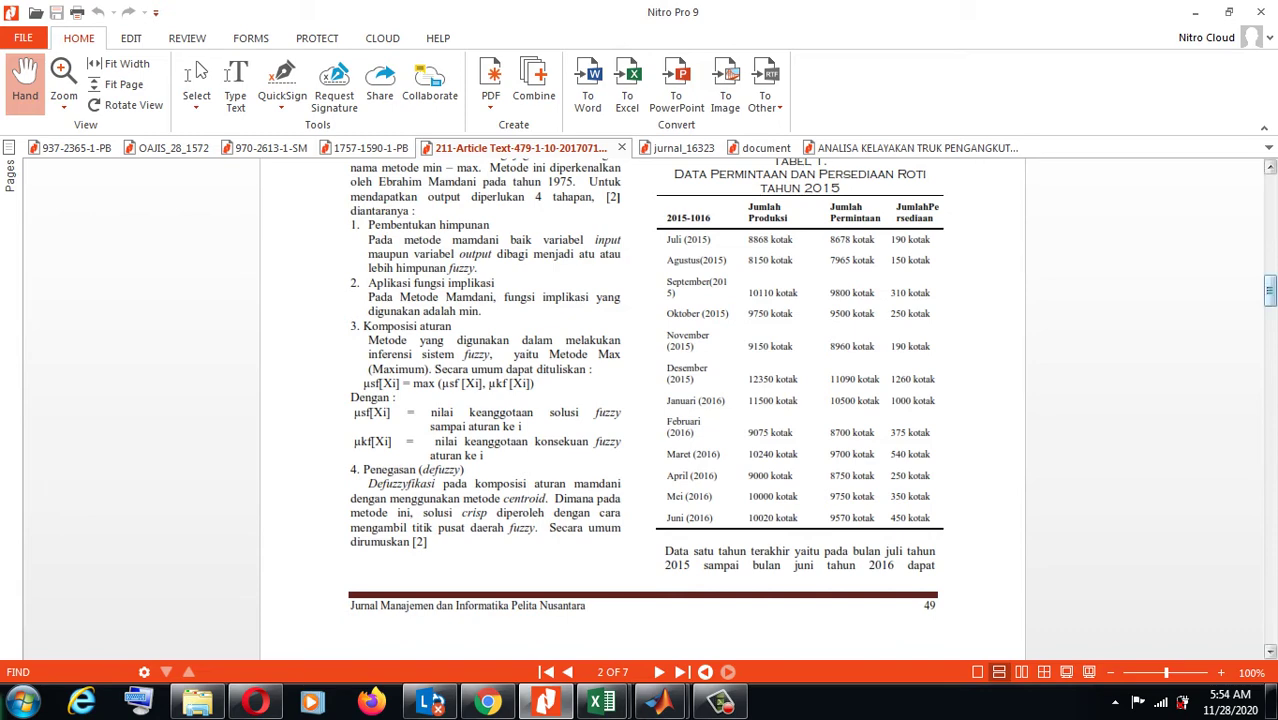
pyautogui.scroll(-6, 640, 410)
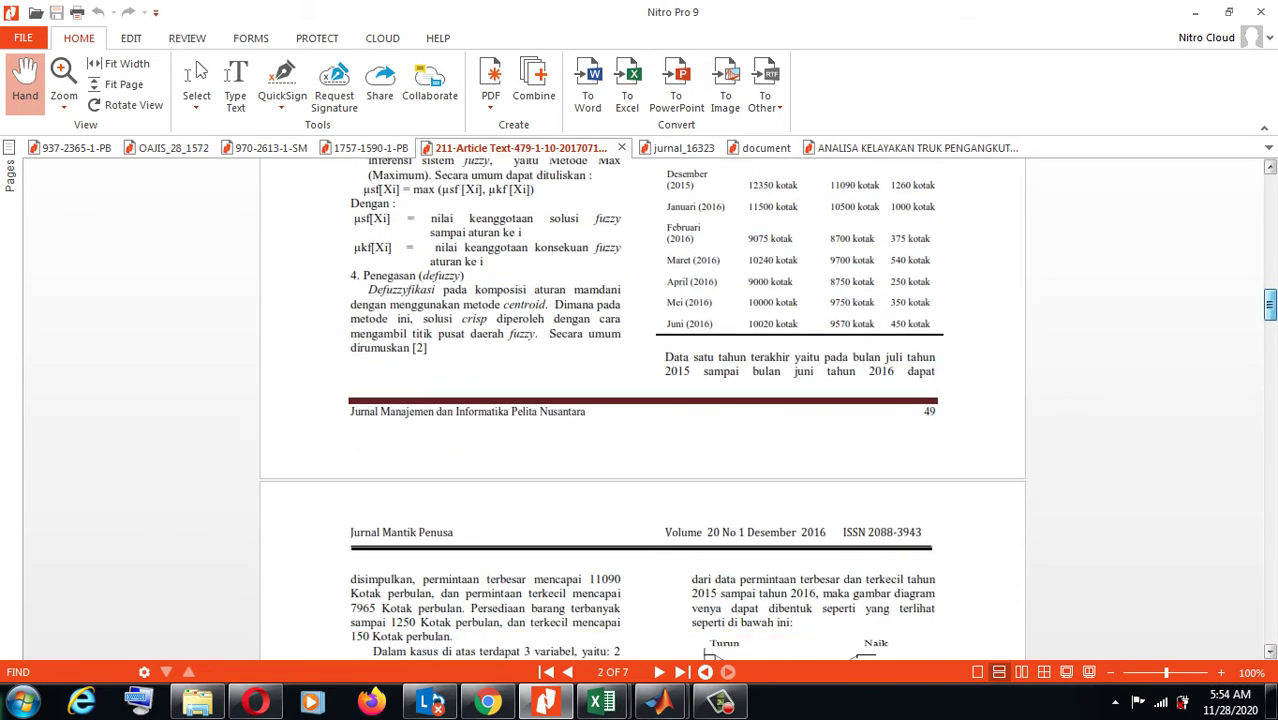
pyautogui.scroll(-3, 640, 410)
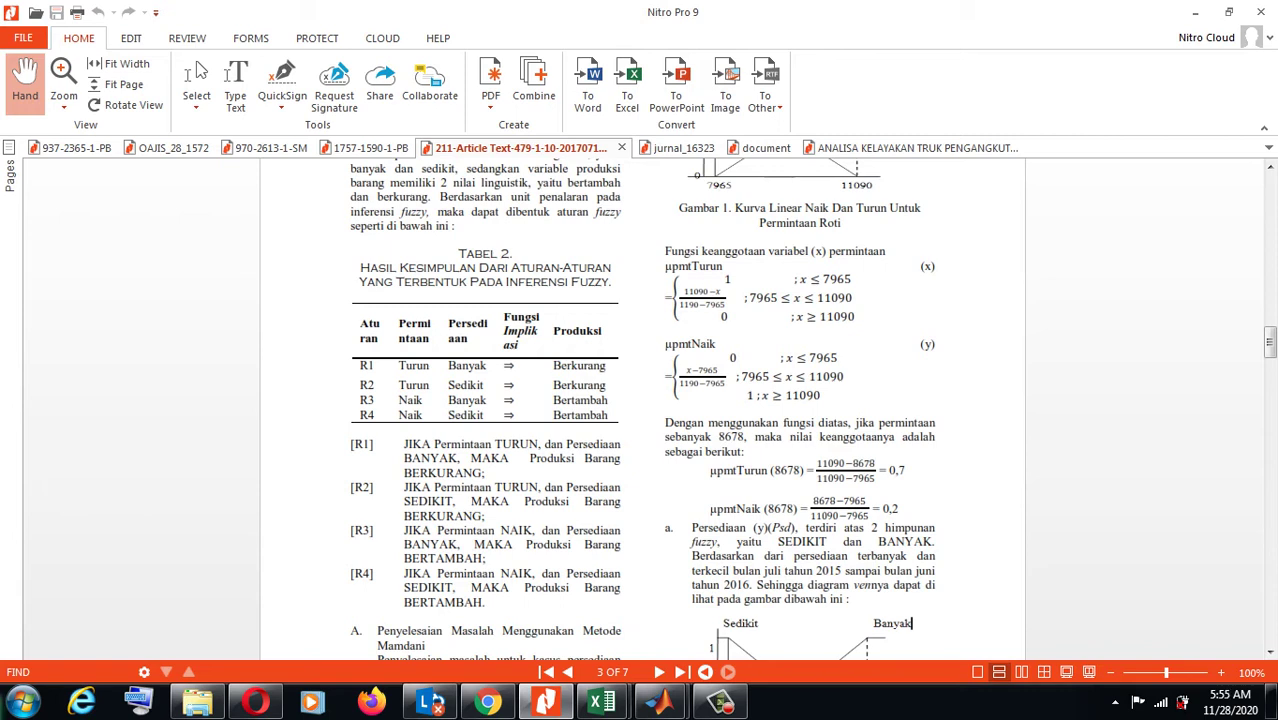
# - Switch to the produksi roti workbook in Excel and examine the permintaan, persediaan and produksi curves, the rules table and the variable ranges
pyautogui.moveTo(601, 703)
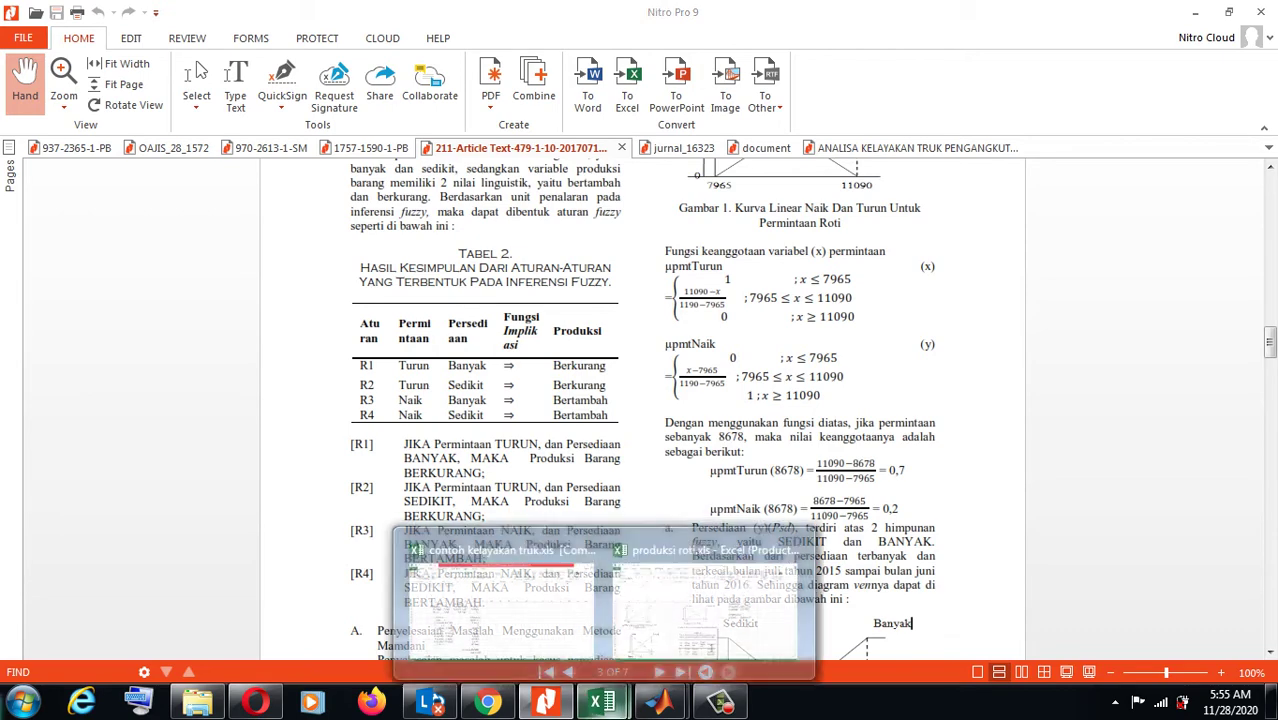
pyautogui.click(704, 600)
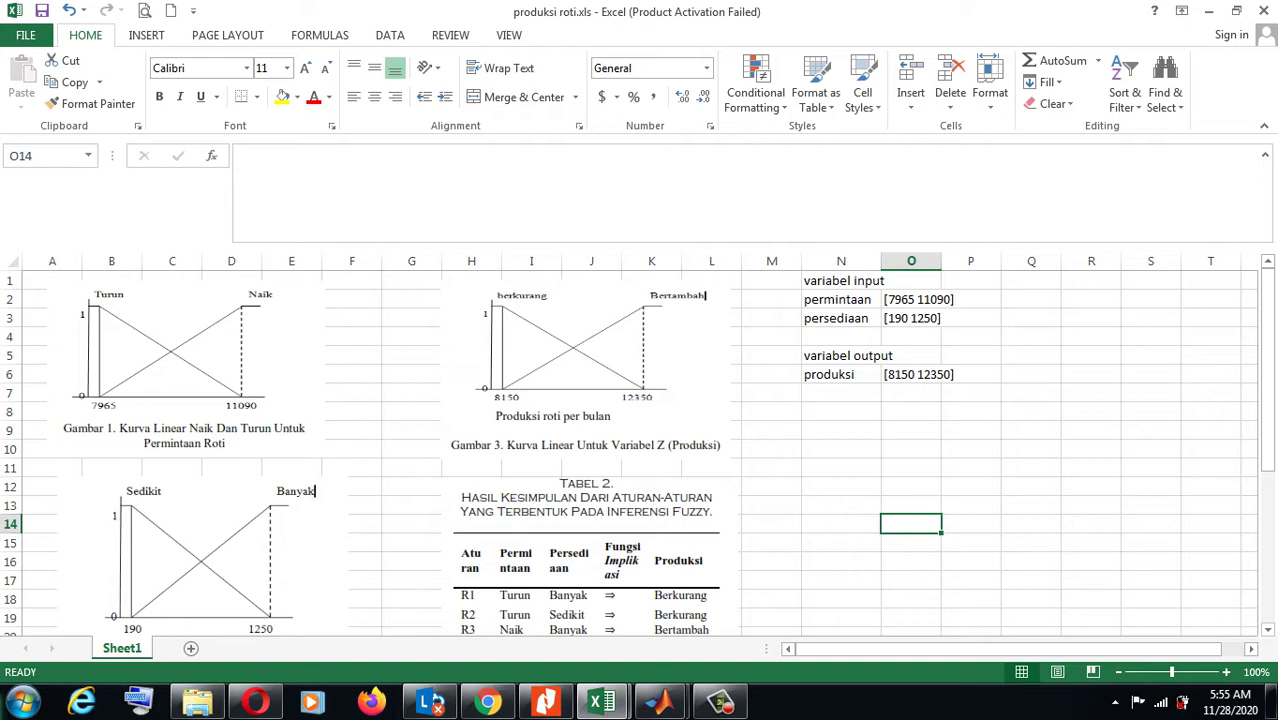
pyautogui.click(185, 368)
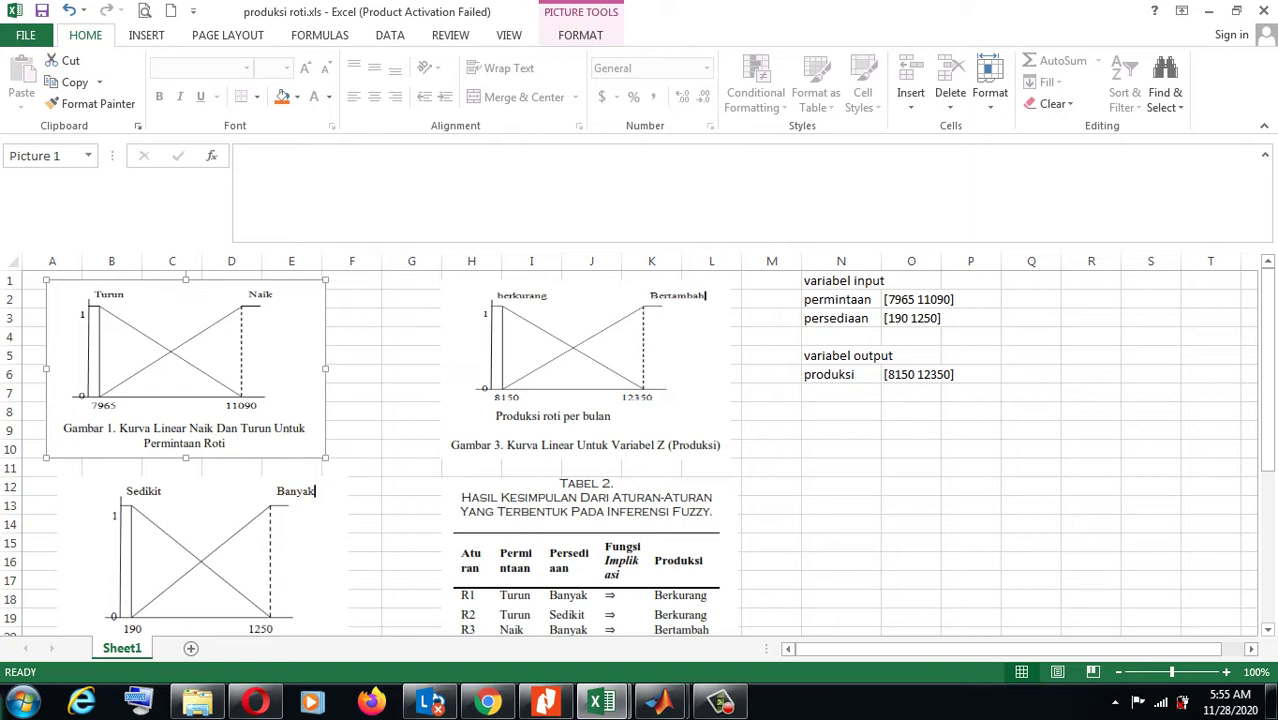
pyautogui.click(202, 556)
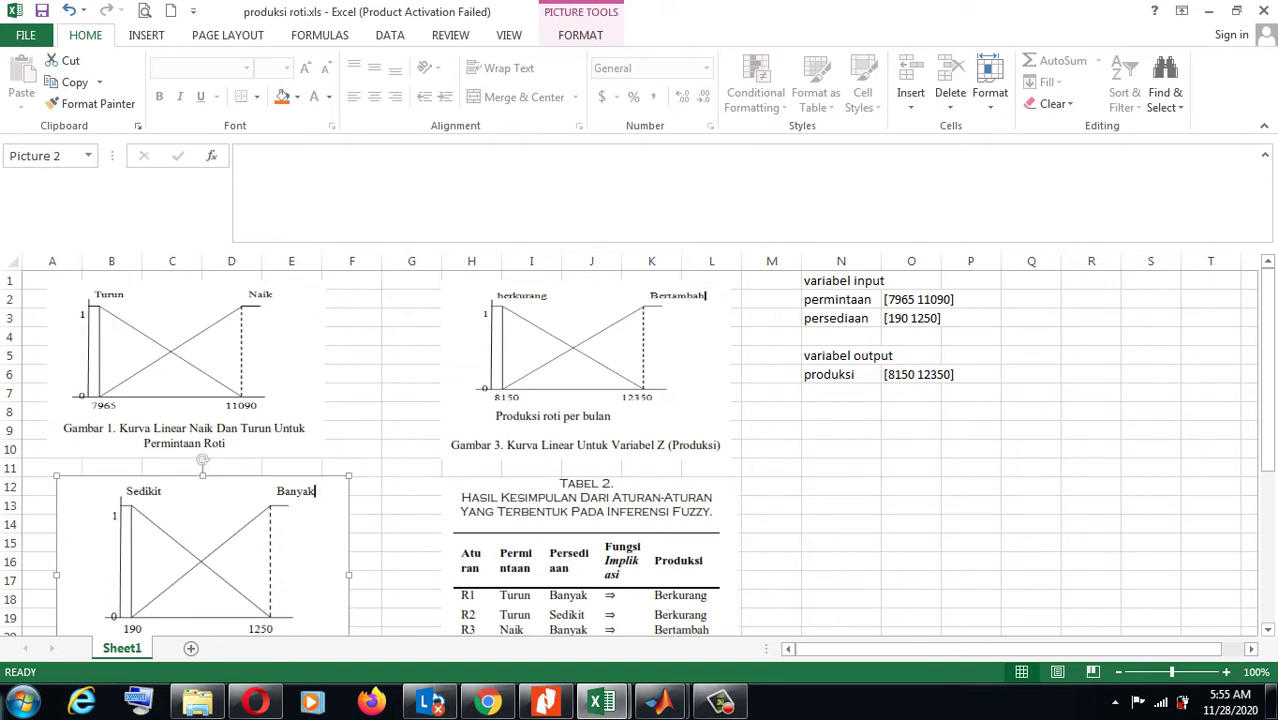
pyautogui.moveTo(1267, 440); pyautogui.dragTo(1267, 445)
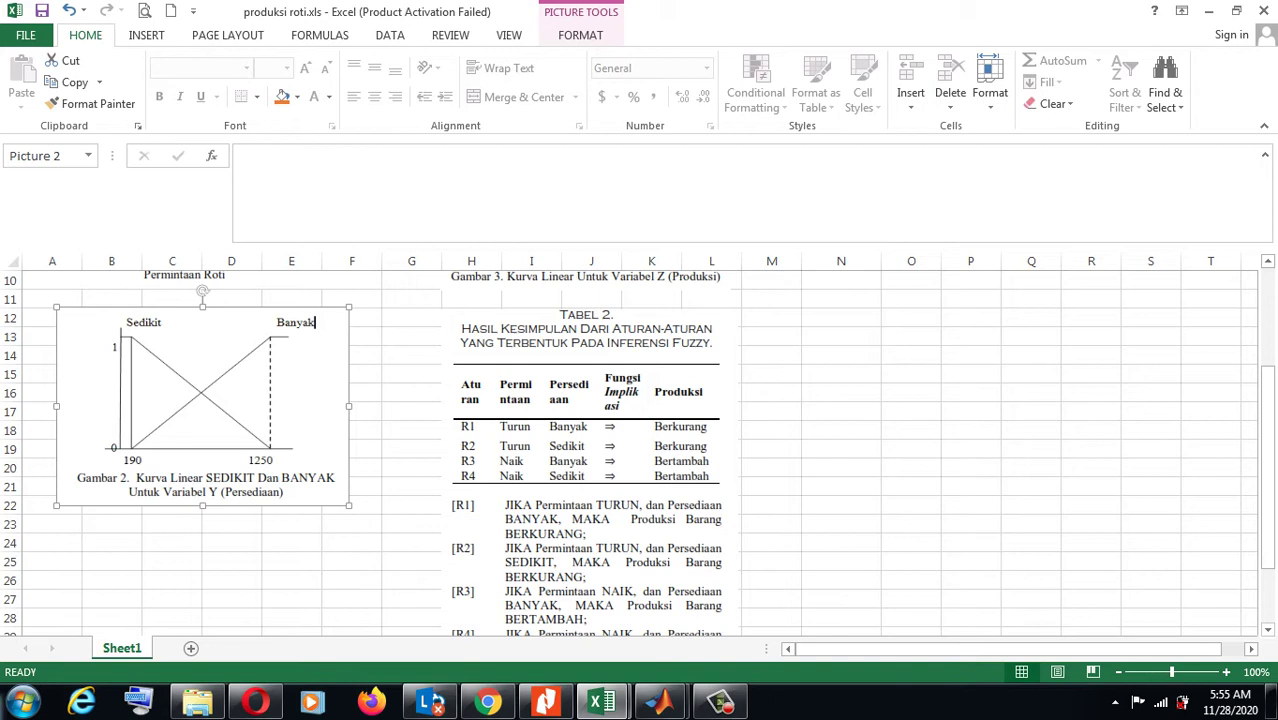
pyautogui.moveTo(1266, 467); pyautogui.dragTo(1266, 370)
pyautogui.click(586, 370)
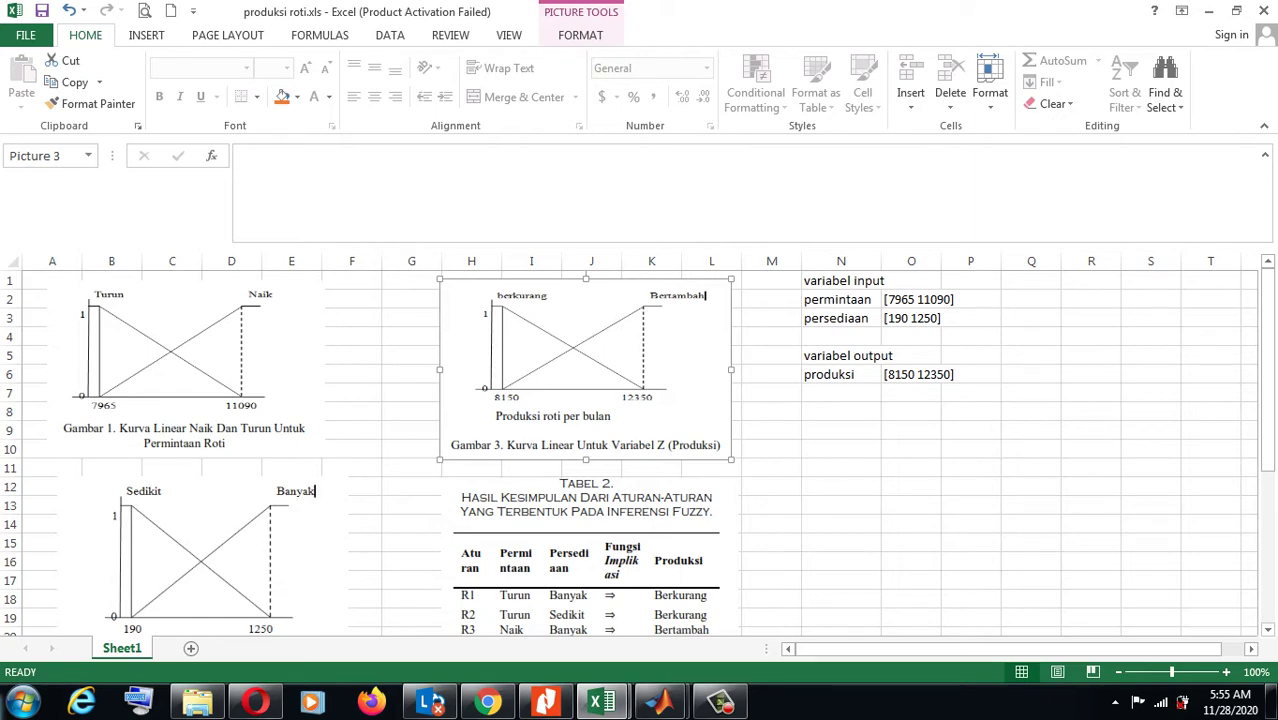
pyautogui.scroll(-3, 637, 450)
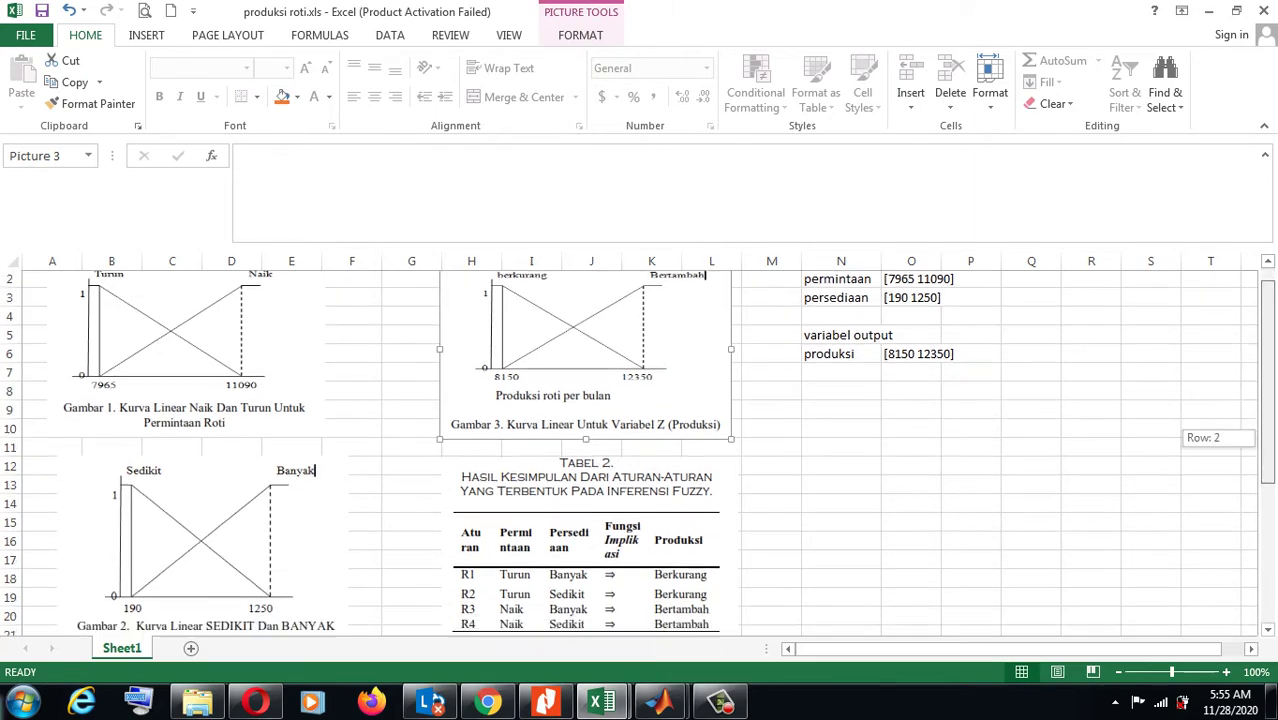
pyautogui.click(589, 490)
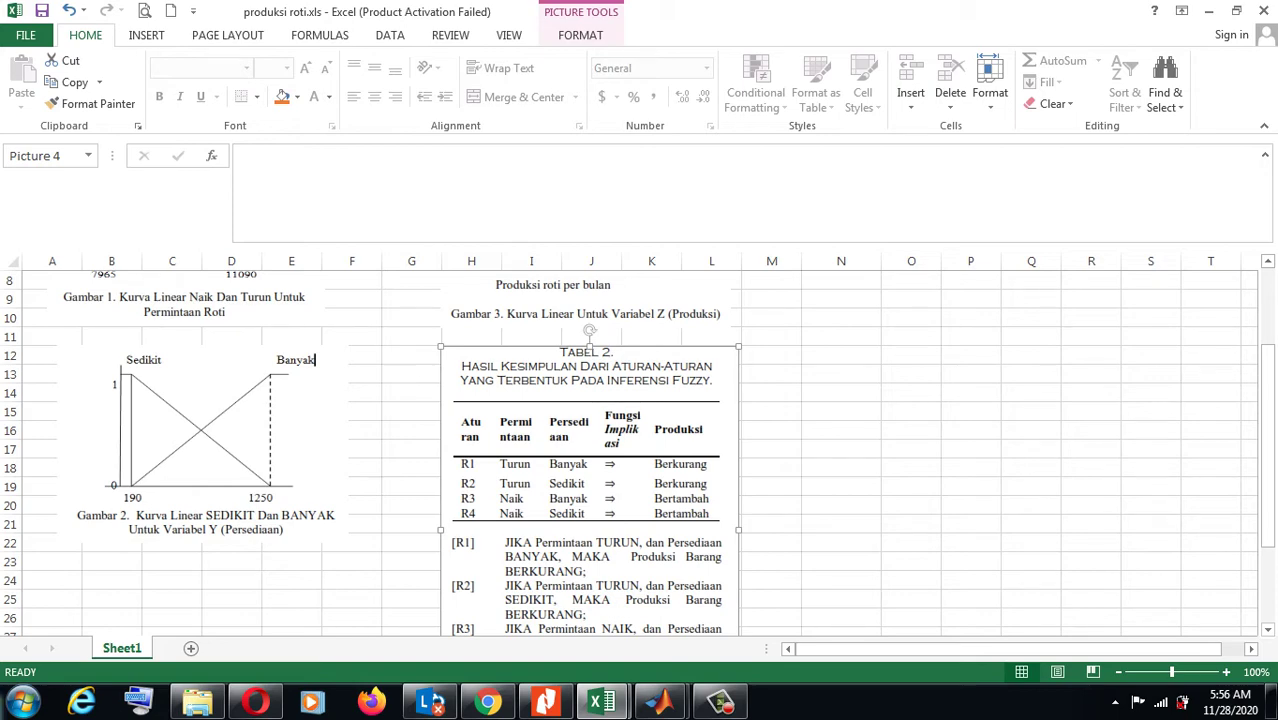
pyautogui.scroll(3, 640, 450)
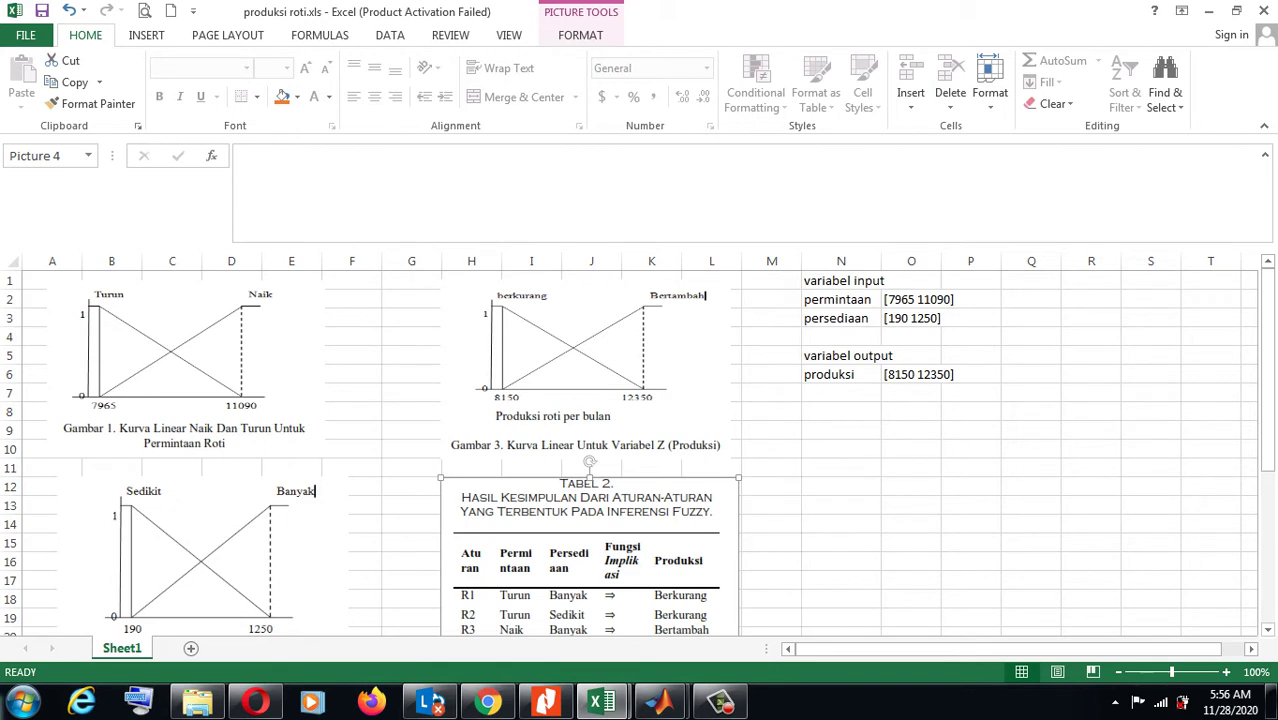
pyautogui.click(877, 356)
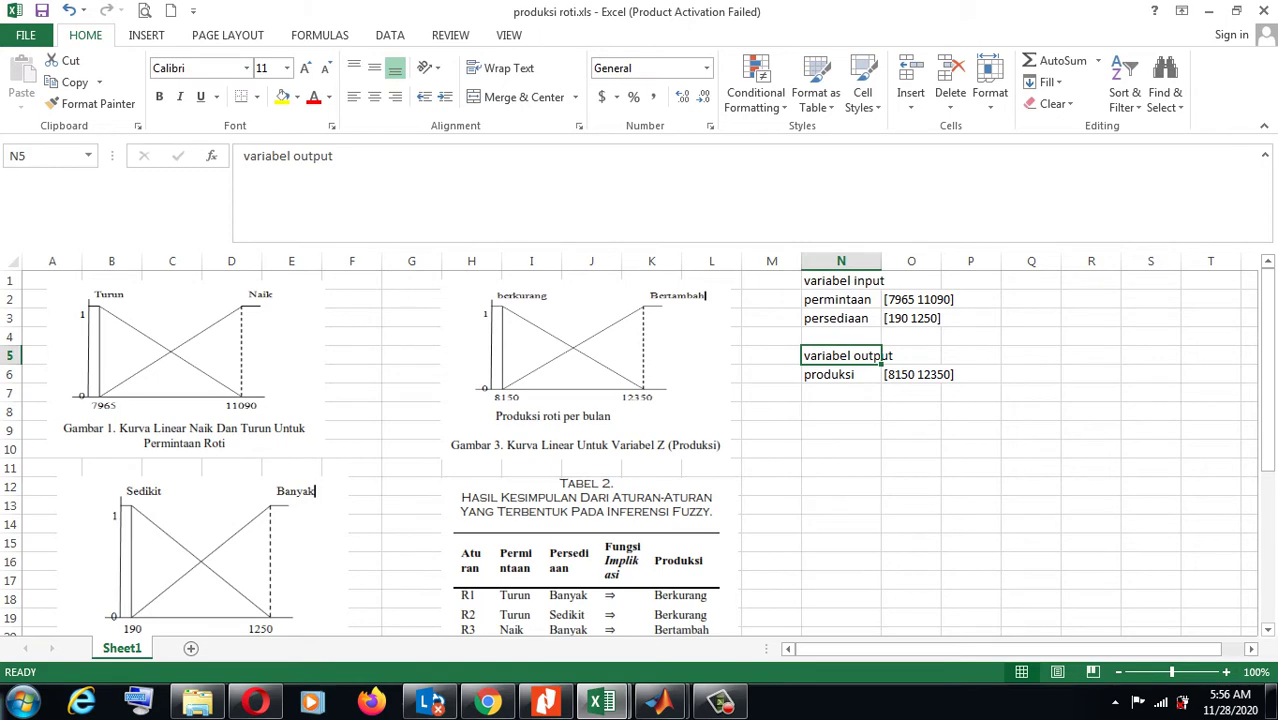
# - Enter the heading "membership" in R1 and the variable label "permintaan" in R2
pyautogui.hscroll(4, 640, 450)
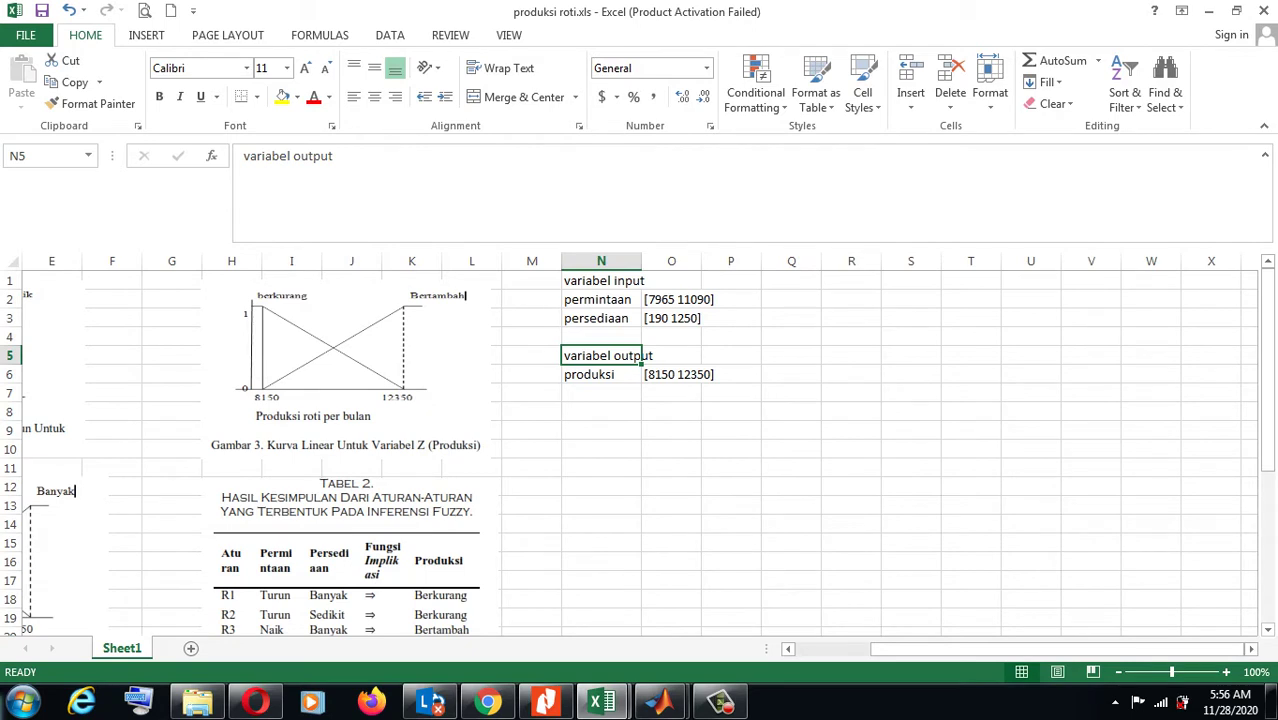
pyautogui.click(851, 280)
pyautogui.write('membership')
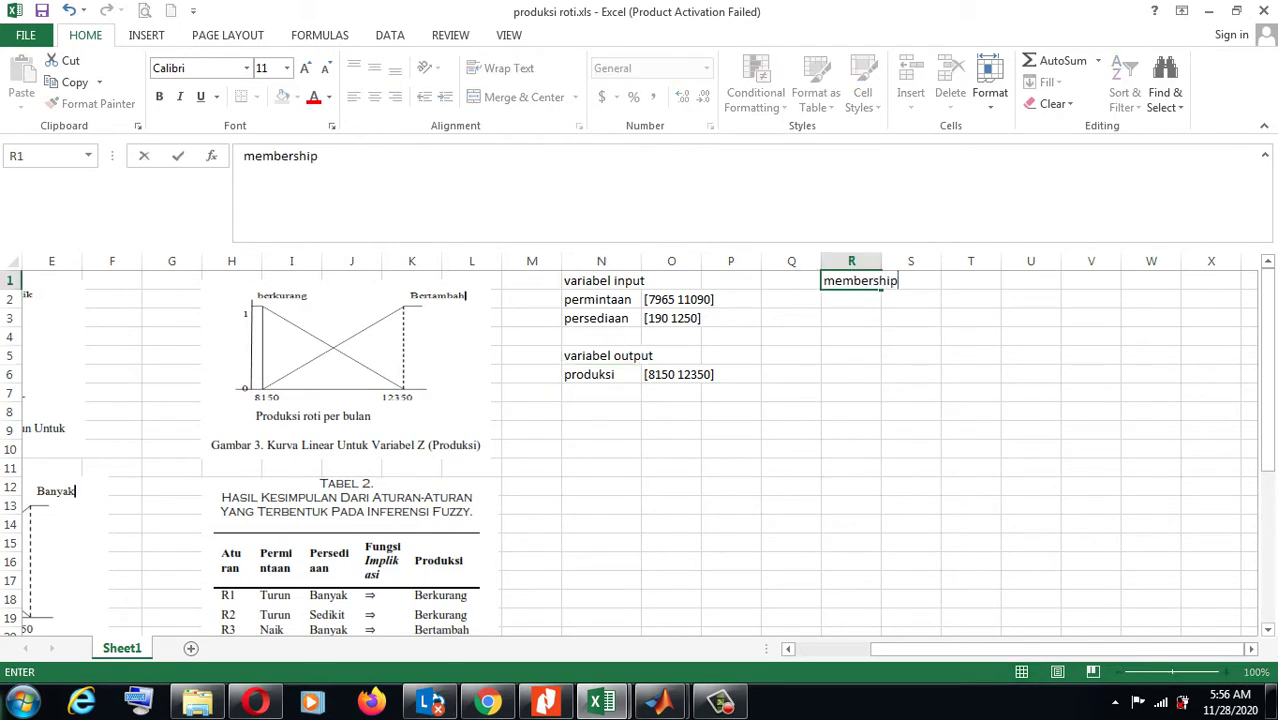
pyautogui.press('Return')
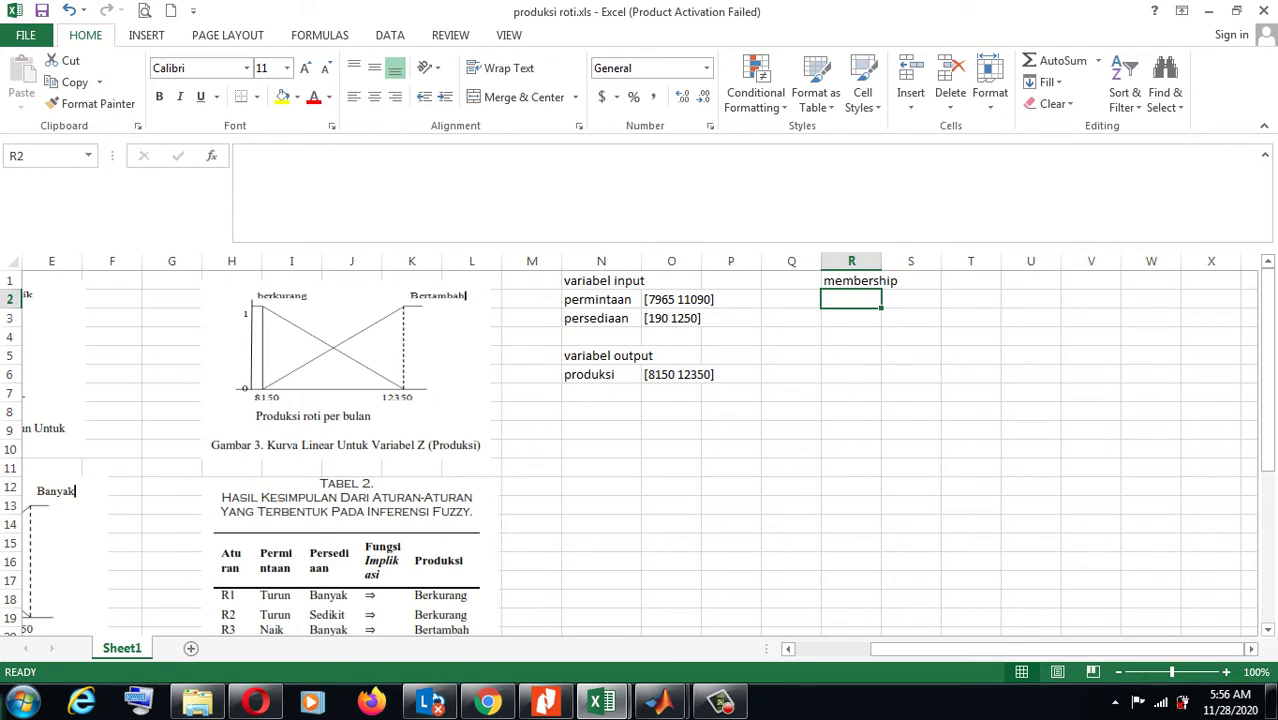
pyautogui.write('permint')
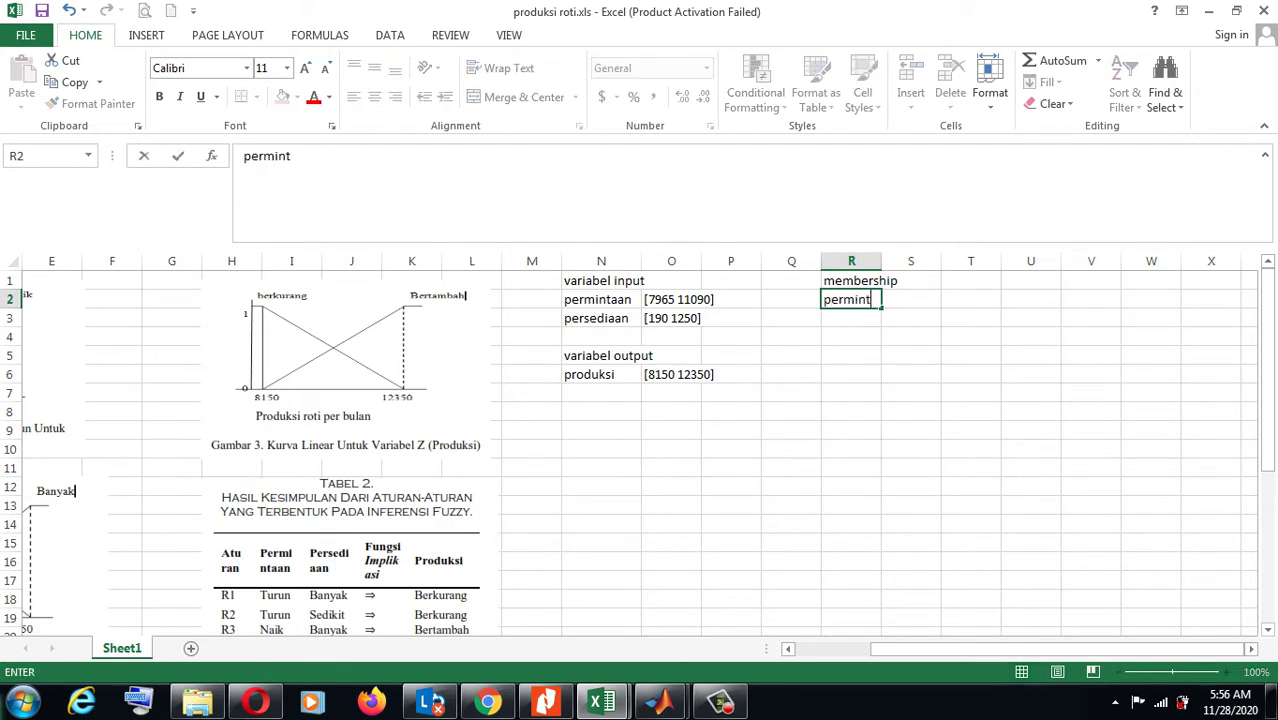
pyautogui.write('aan')
pyautogui.press('Tab')
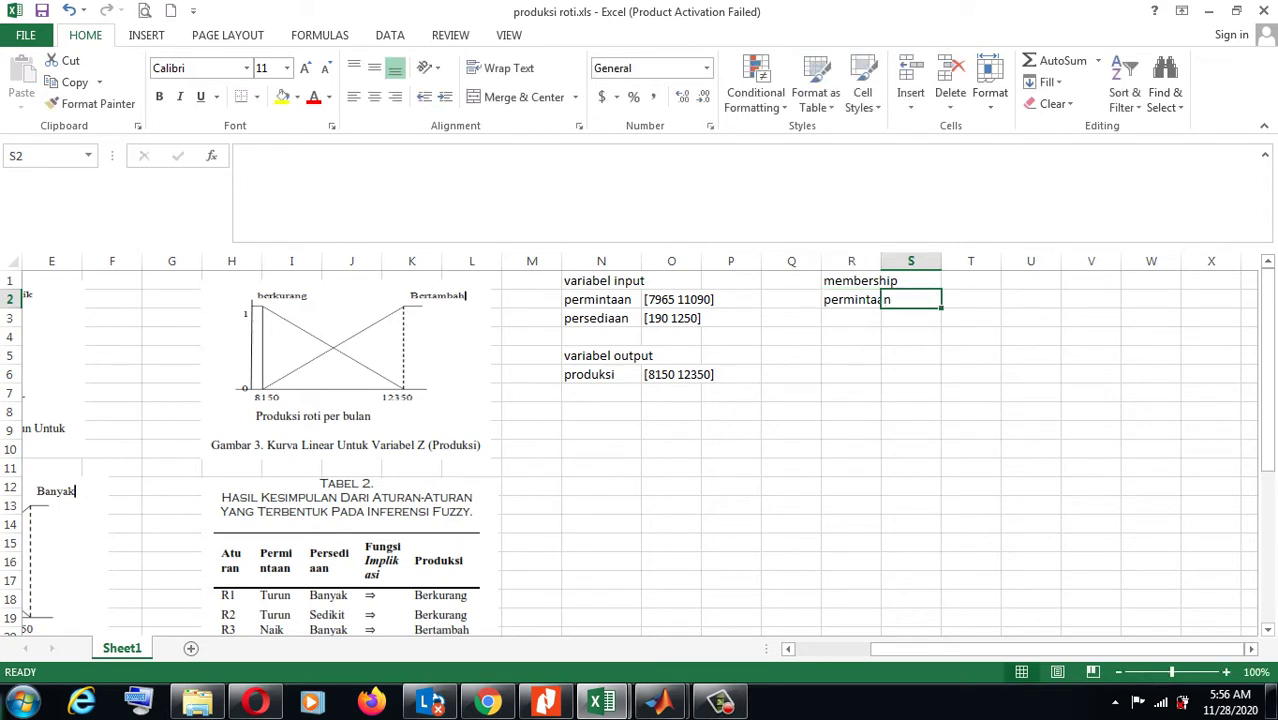
# - List the permintaan membership sets beside its label, with "turun" in T2 and "naik" in T3
pyautogui.hscroll(-2, 640, 450)
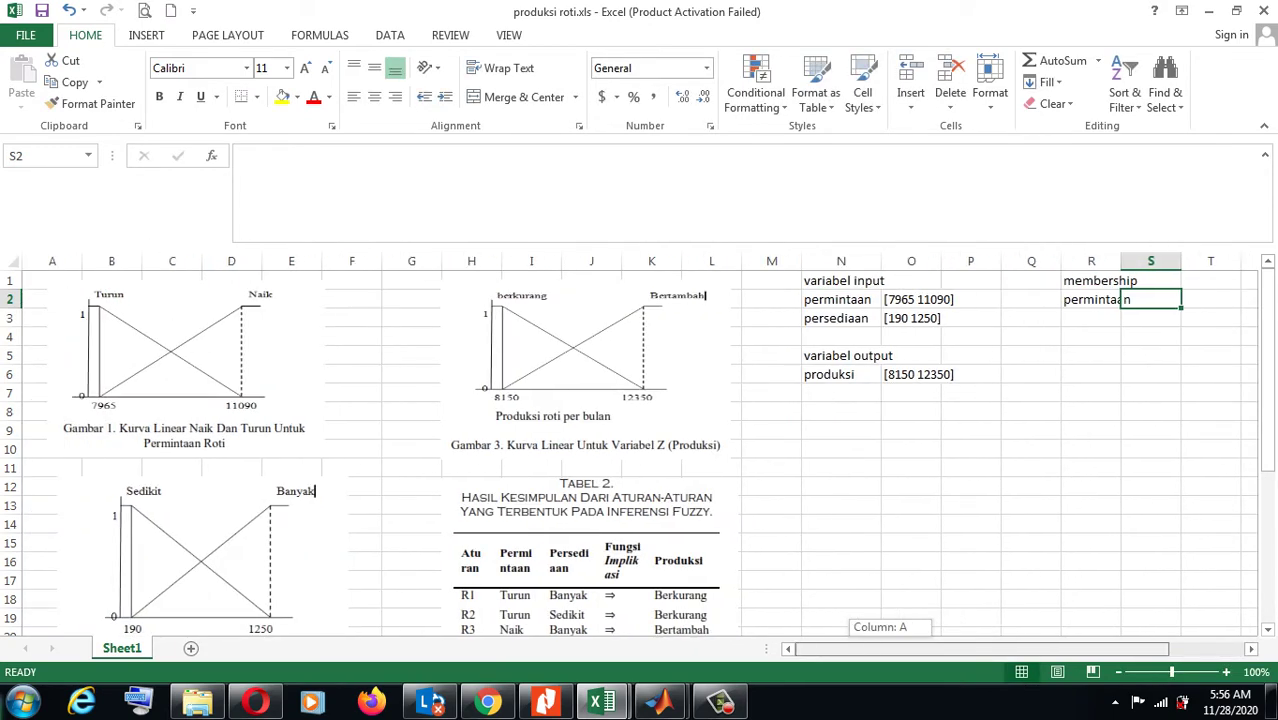
pyautogui.hscroll(2, 640, 450)
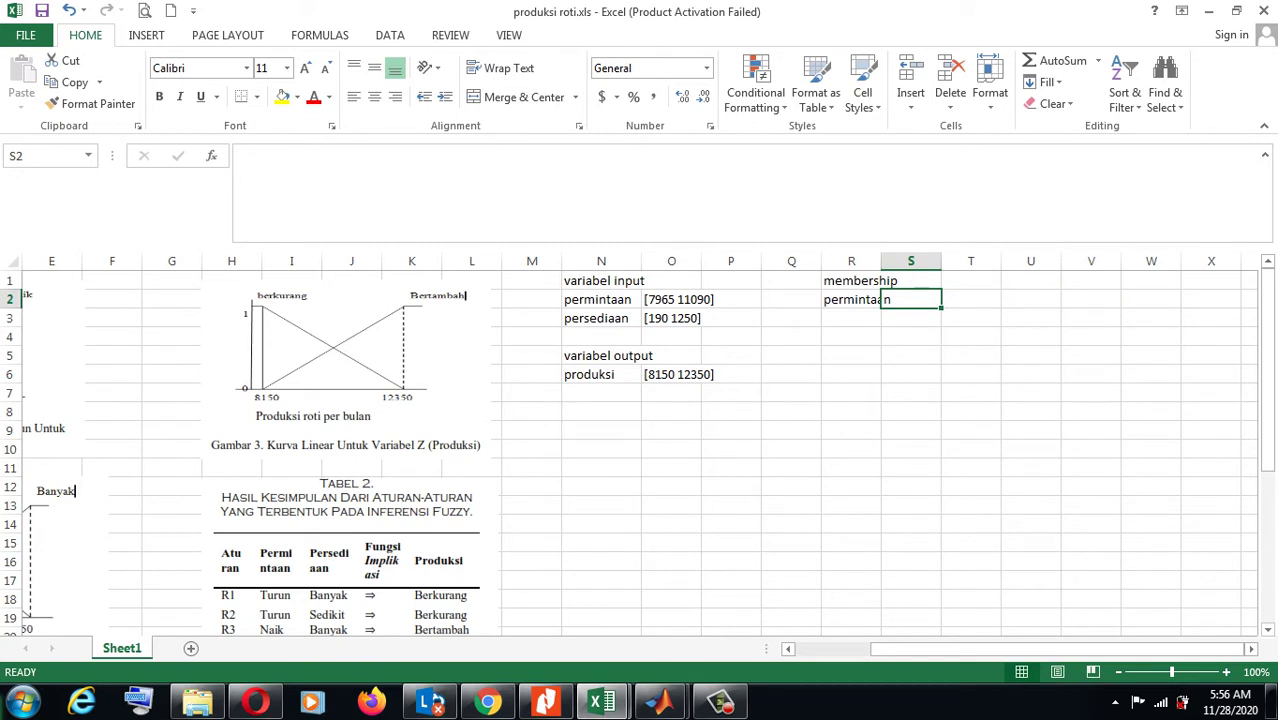
pyautogui.click(971, 299)
pyautogui.write('turun')
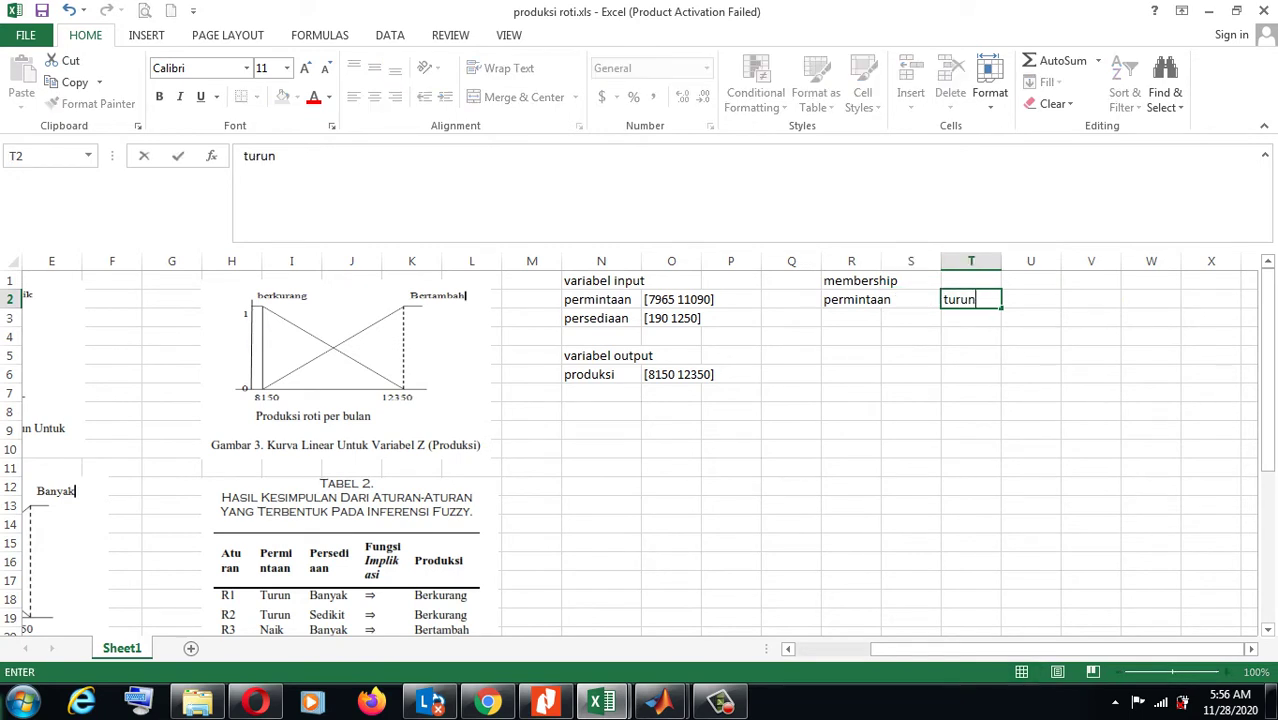
pyautogui.press('Return')
pyautogui.write('nai')
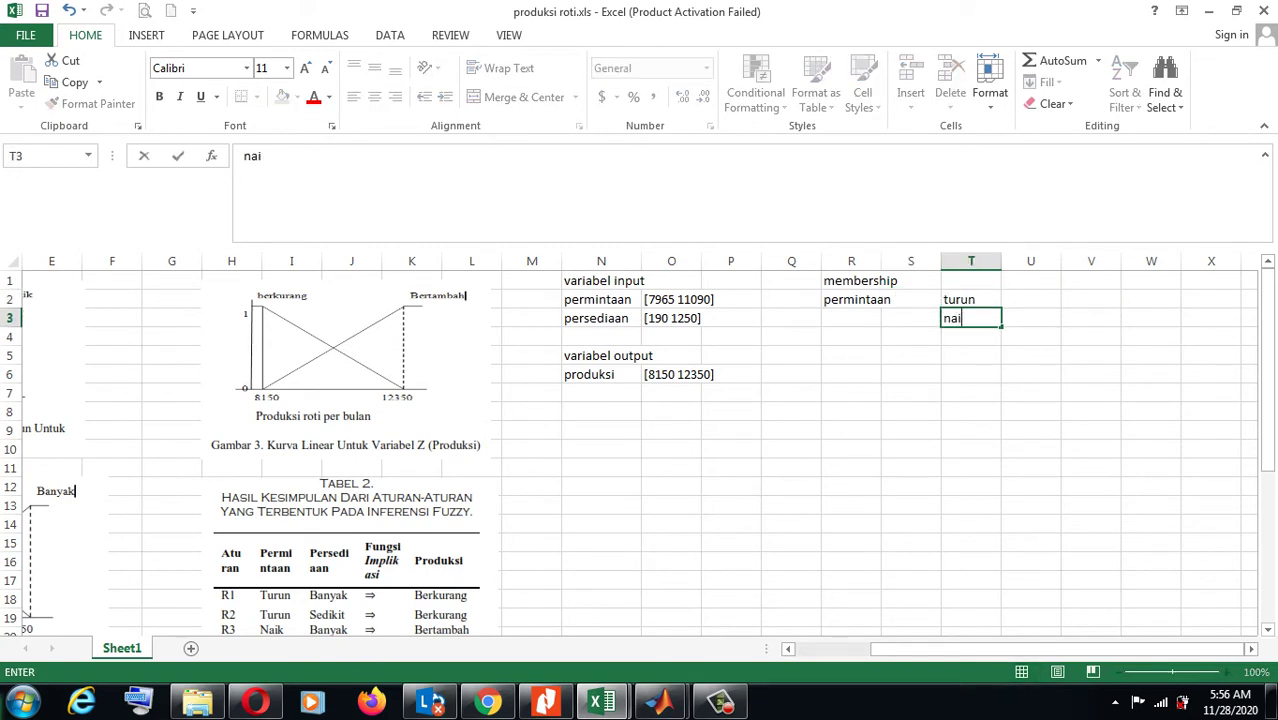
pyautogui.write('k')
pyautogui.press('Return')
# - Add the variable label "persediaan" in R4 of the membership list
pyautogui.press('Left')
pyautogui.press('Left')
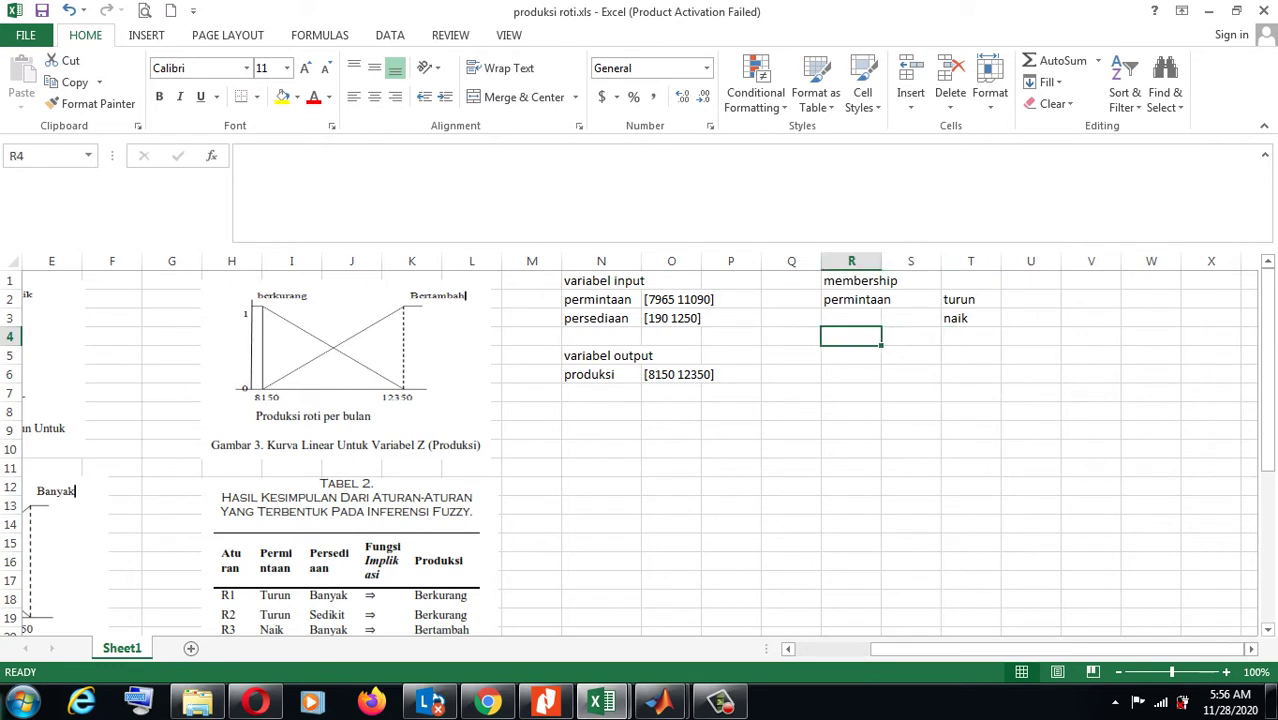
pyautogui.write('persedi')
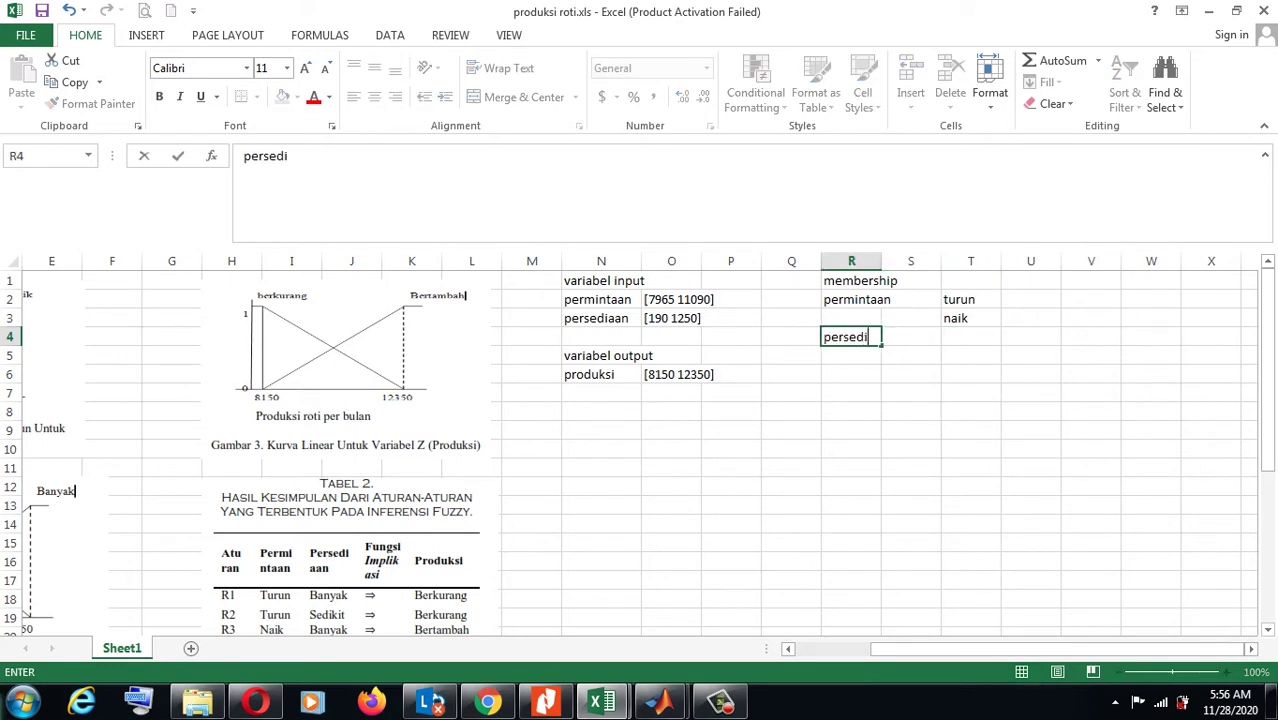
pyautogui.write('aan')
pyautogui.press('Return')
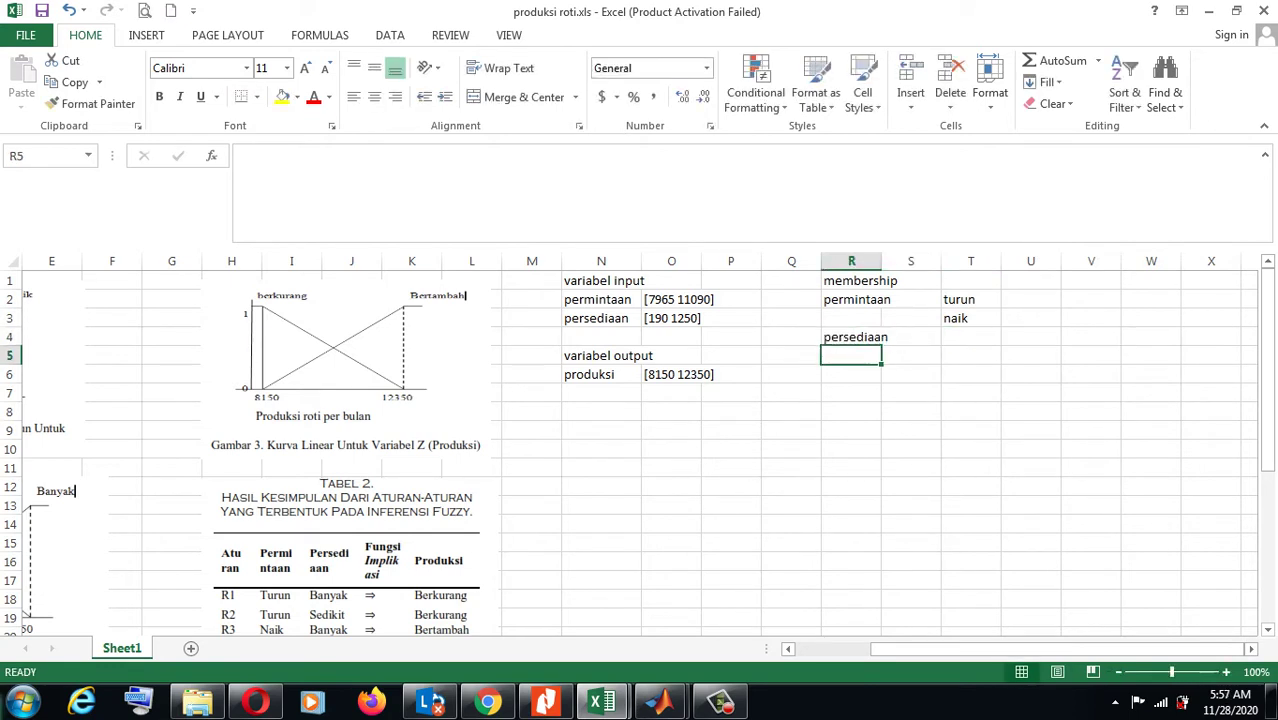
# - List the persediaan membership sets, with "sedikit" in T4 and "banyak" in T5, matching the Gambar 2 curve
pyautogui.moveTo(1190, 649); pyautogui.dragTo(1112, 649)
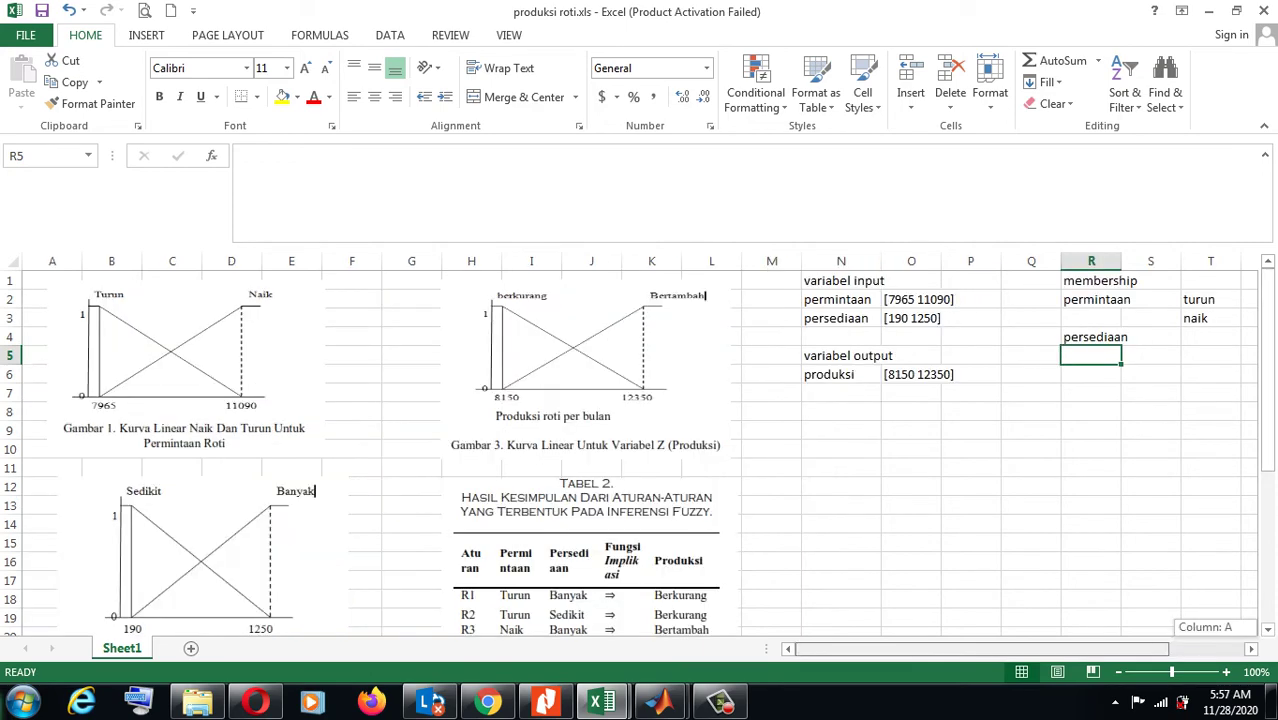
pyautogui.moveTo(1267, 340); pyautogui.dragTo(1267, 343)
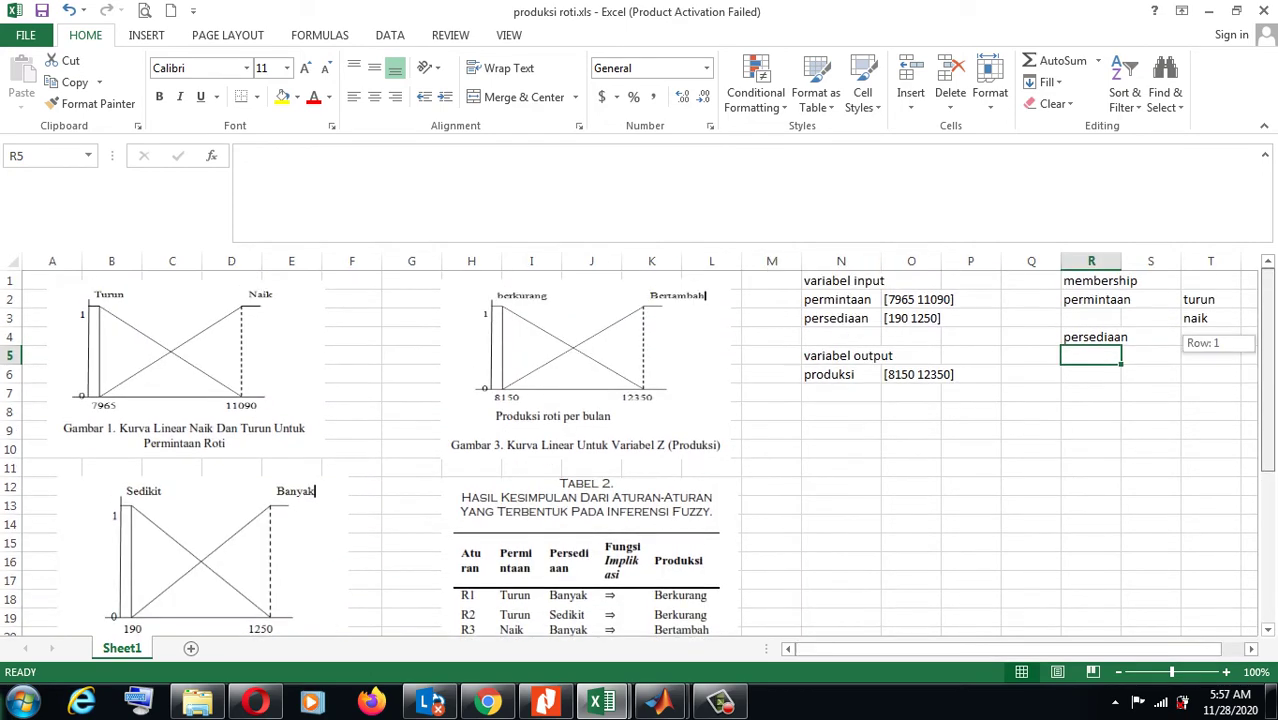
pyautogui.click(1210, 337)
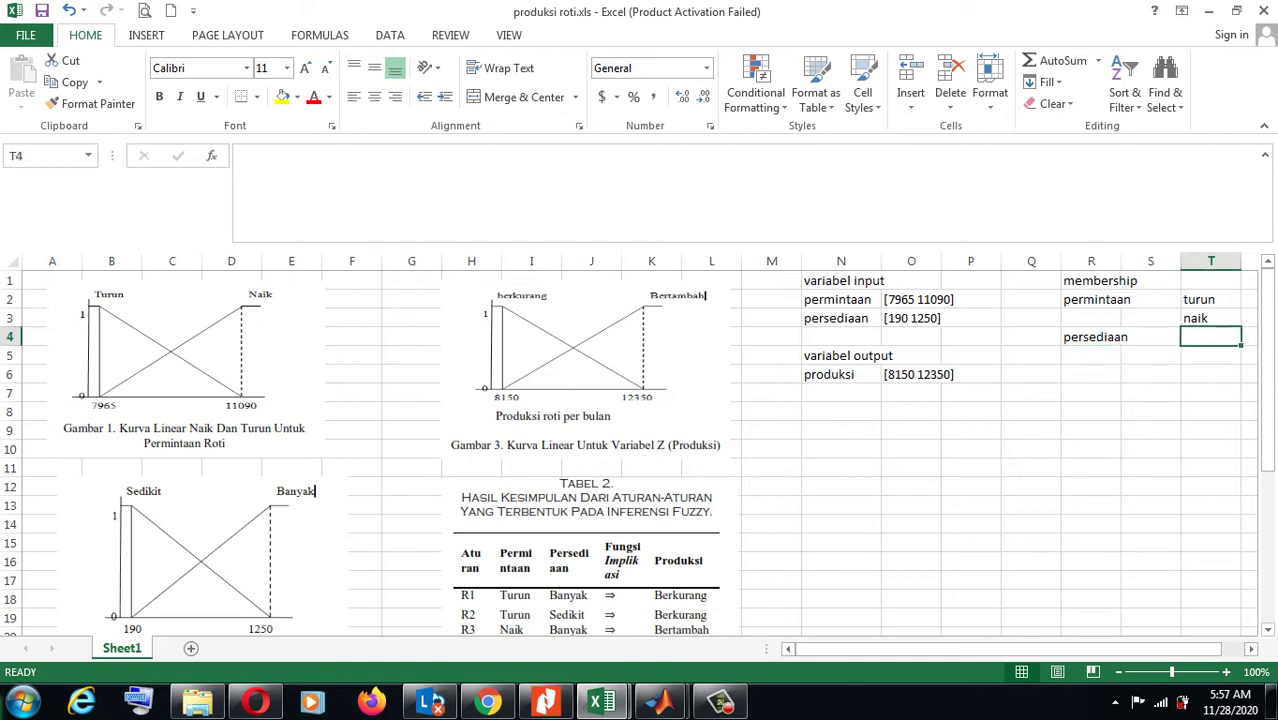
pyautogui.write('sedikit')
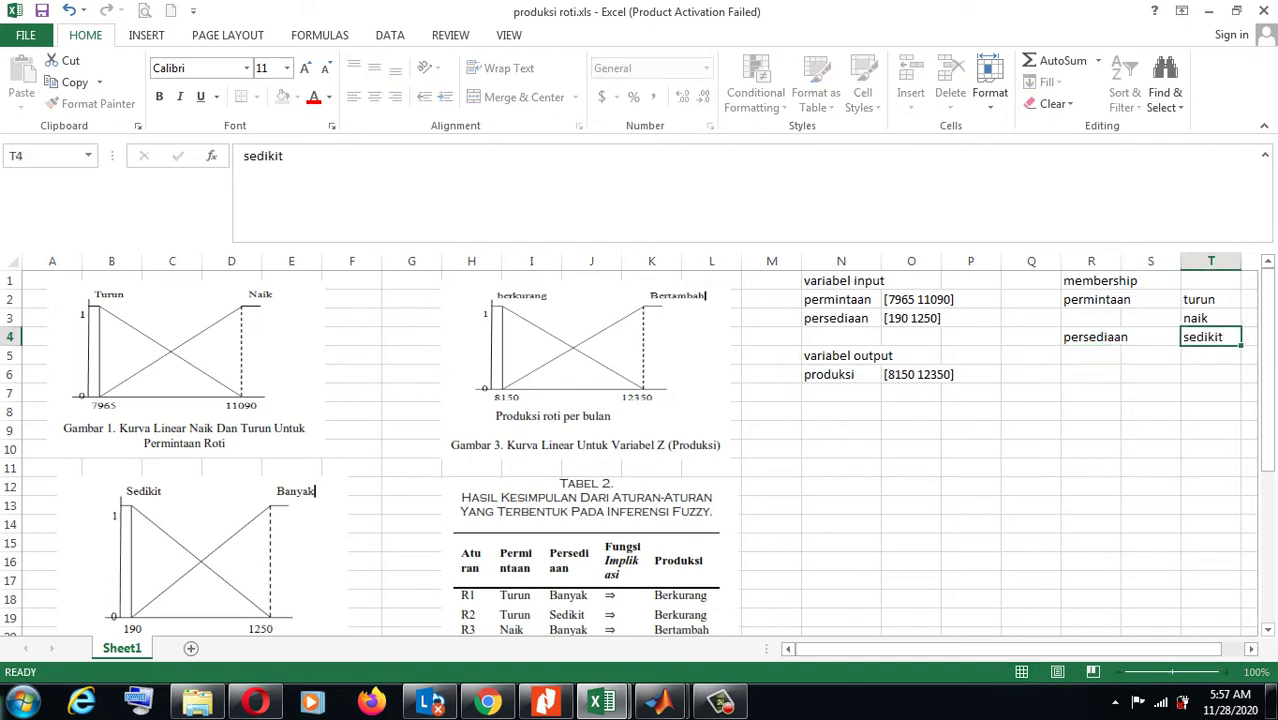
pyautogui.press('Return')
pyautogui.write('banyak')
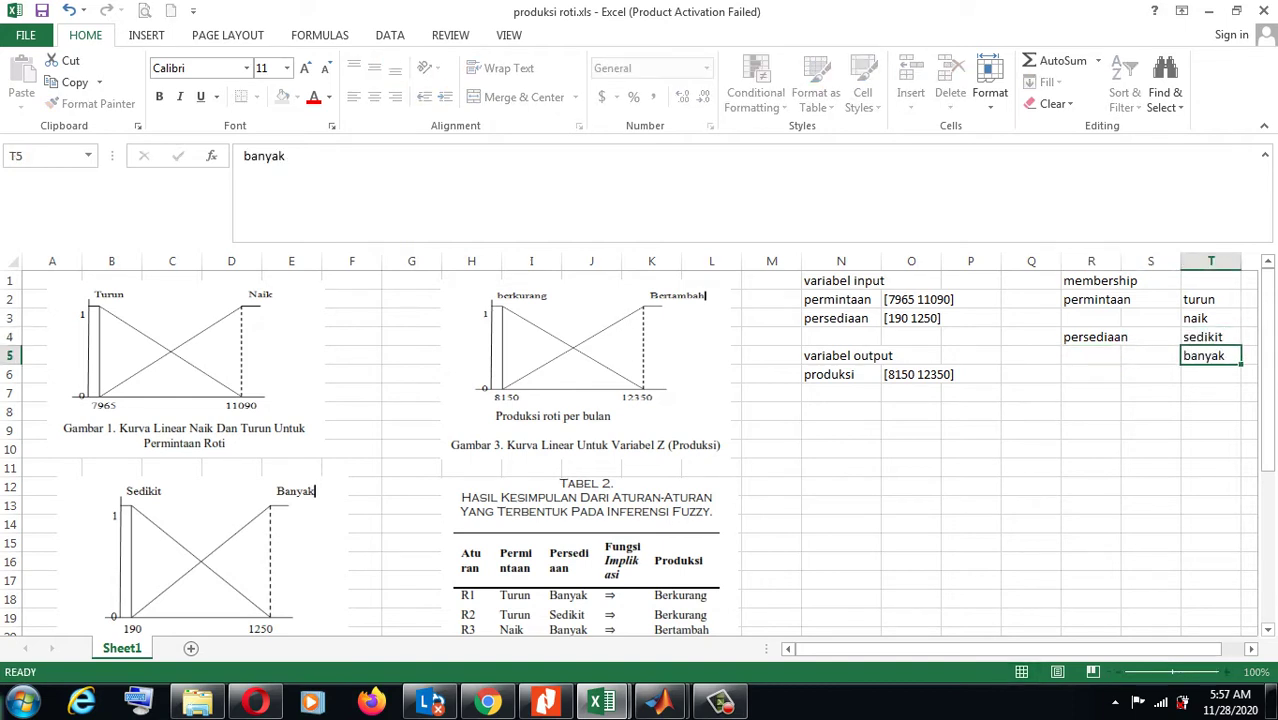
pyautogui.press('Return')
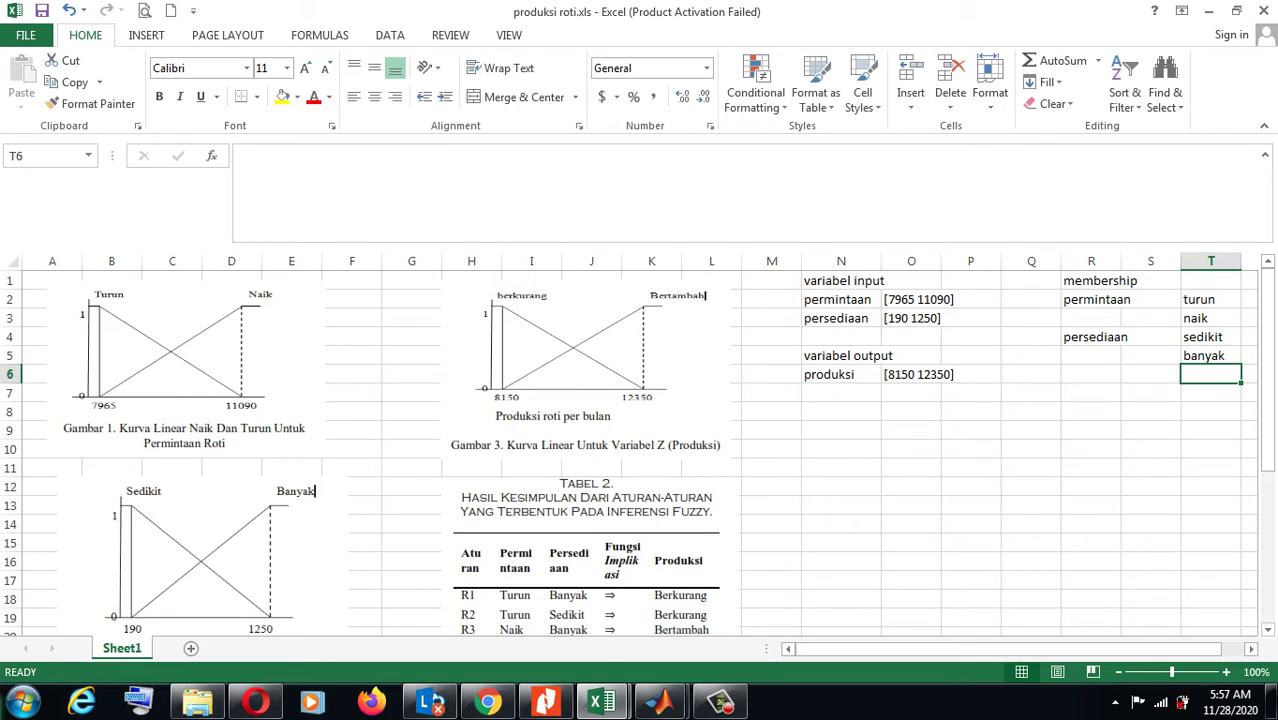
# - Widen column R slightly and enter the input values 1000 for permintaan in S2 and 200 for persediaan in S4
pyautogui.press('Right')
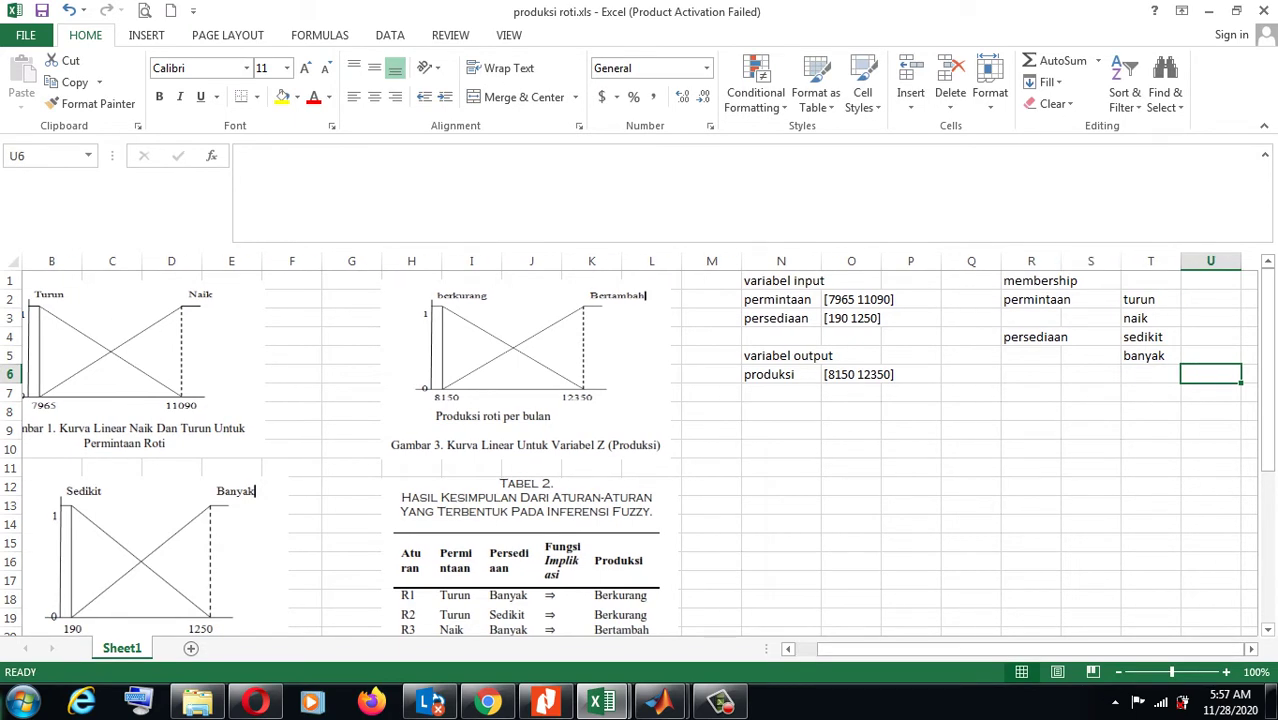
pyautogui.moveTo(1061, 261); pyautogui.dragTo(1073, 261)
pyautogui.click(1163, 337)
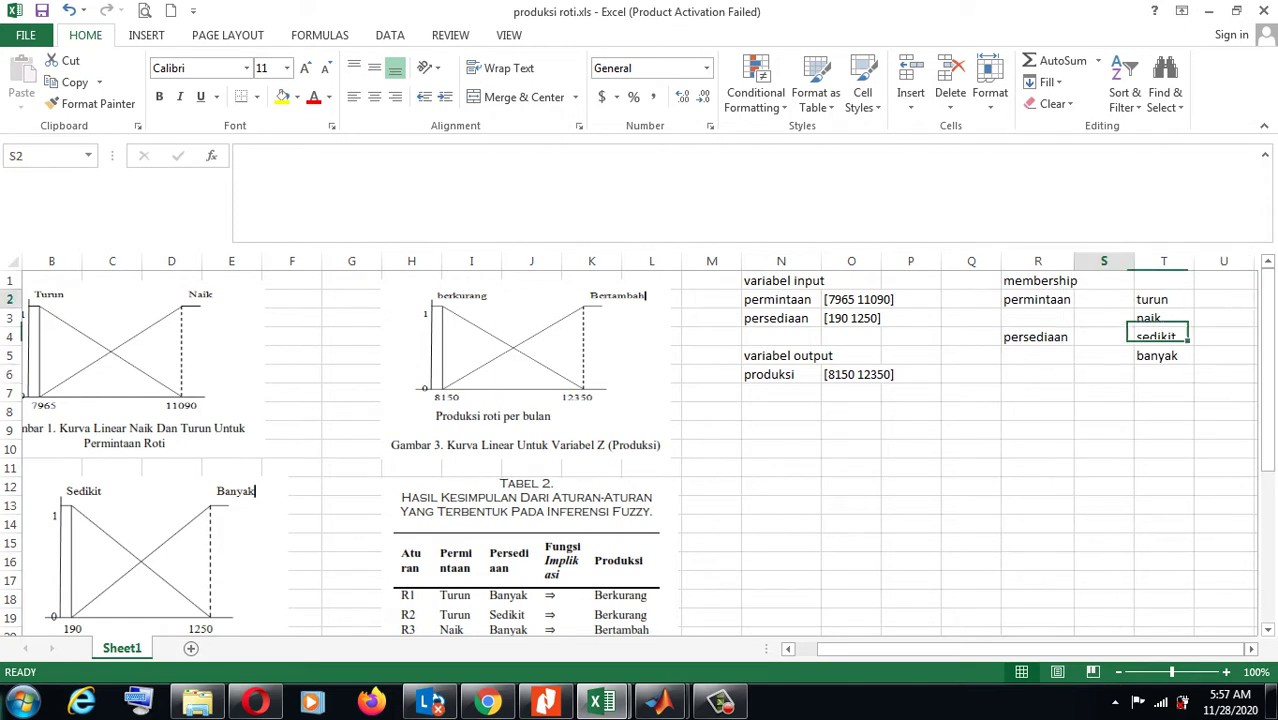
pyautogui.click(1104, 299)
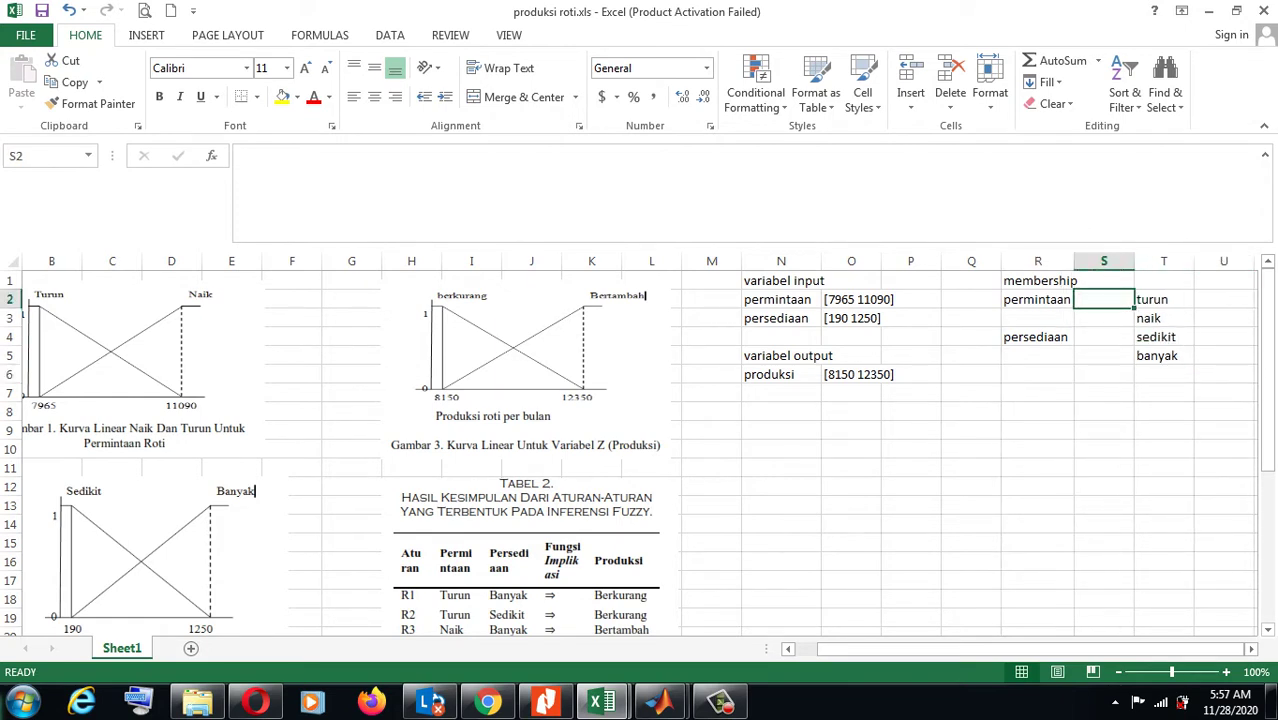
pyautogui.write('1000')
pyautogui.press('Return')
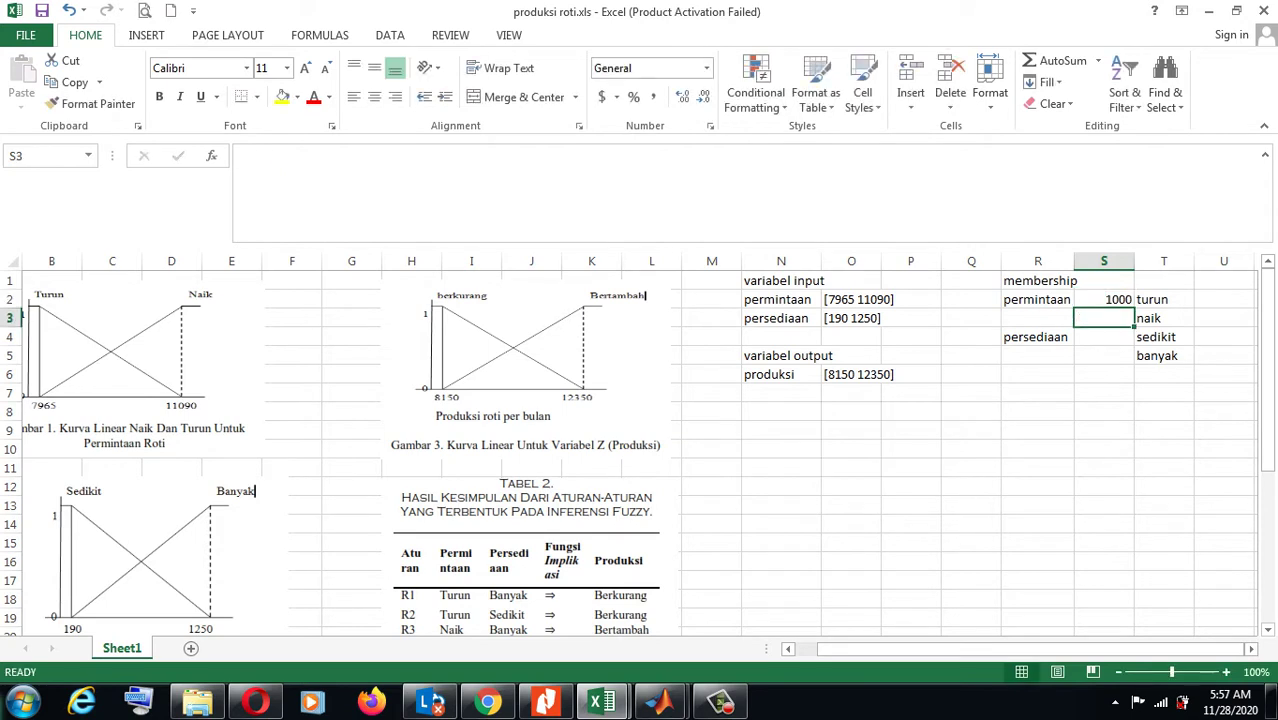
pyautogui.click(1104, 337)
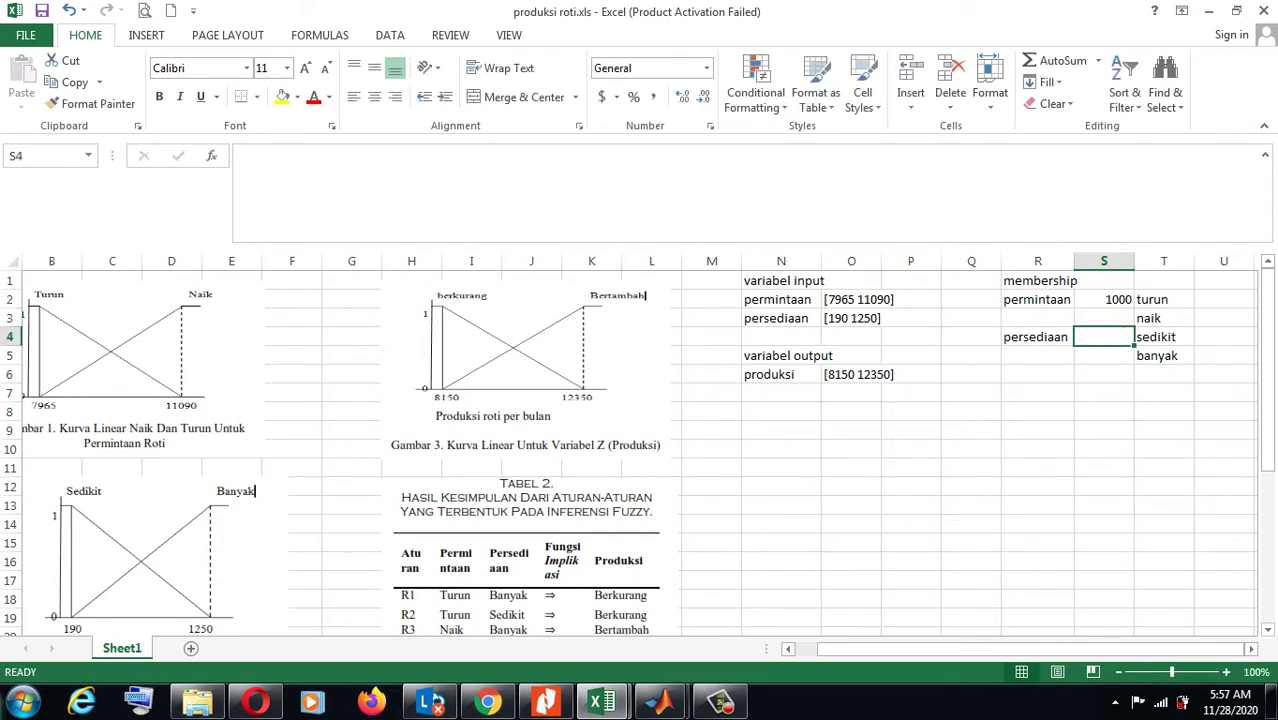
pyautogui.write('200')
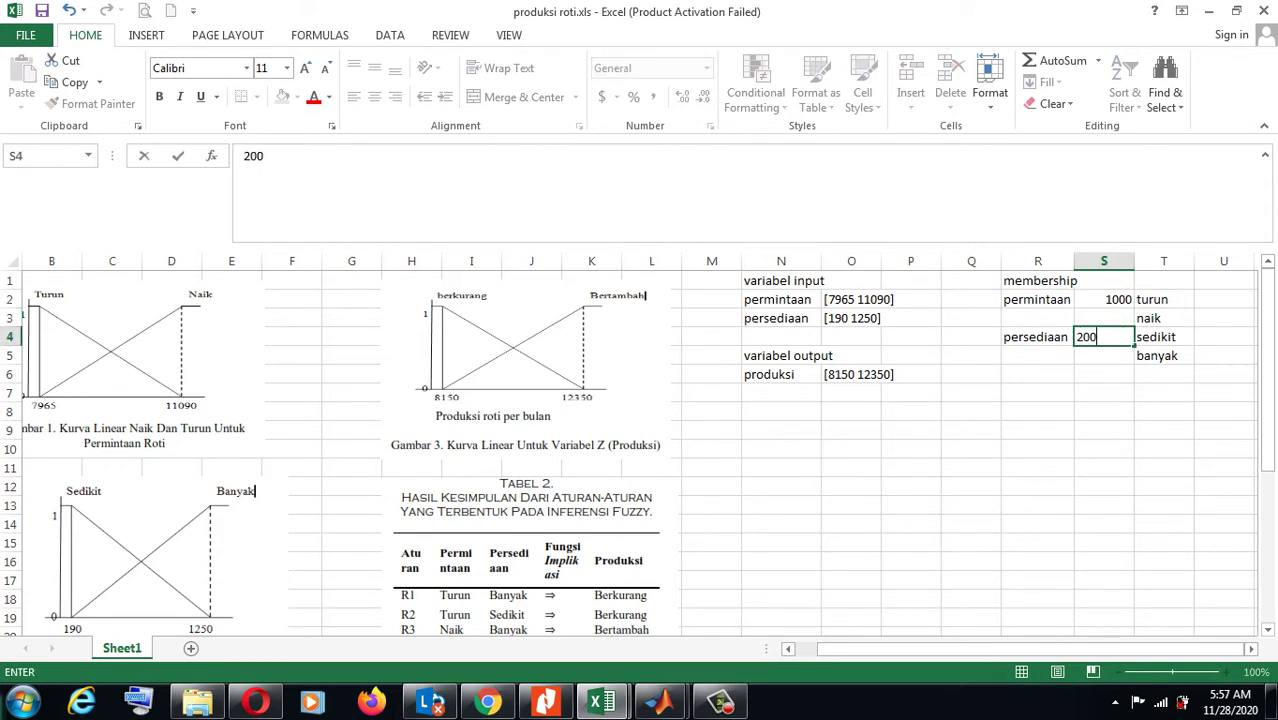
pyautogui.press('Tab')
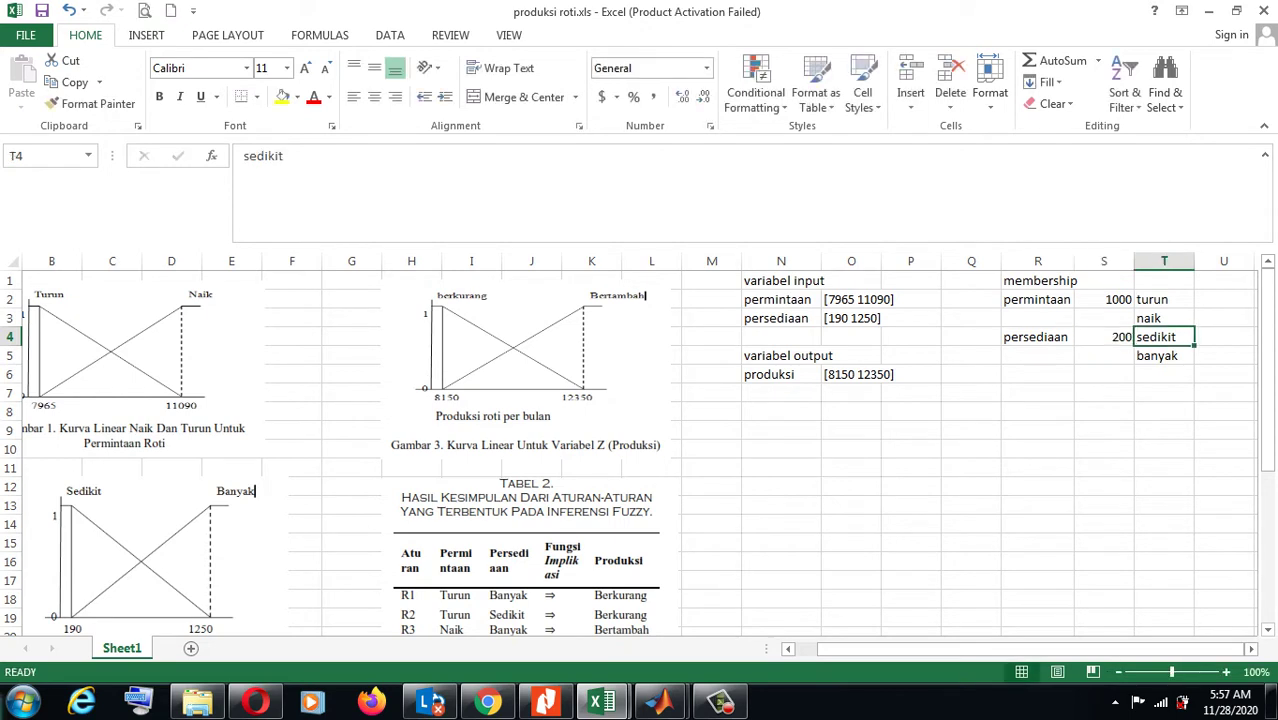
# - Enter the heading "turun" in N9 and its first membership rule "if(x<=a)-->miu=1" in N10
pyautogui.press('Right')
pyautogui.press('Up')
pyautogui.press('Up')
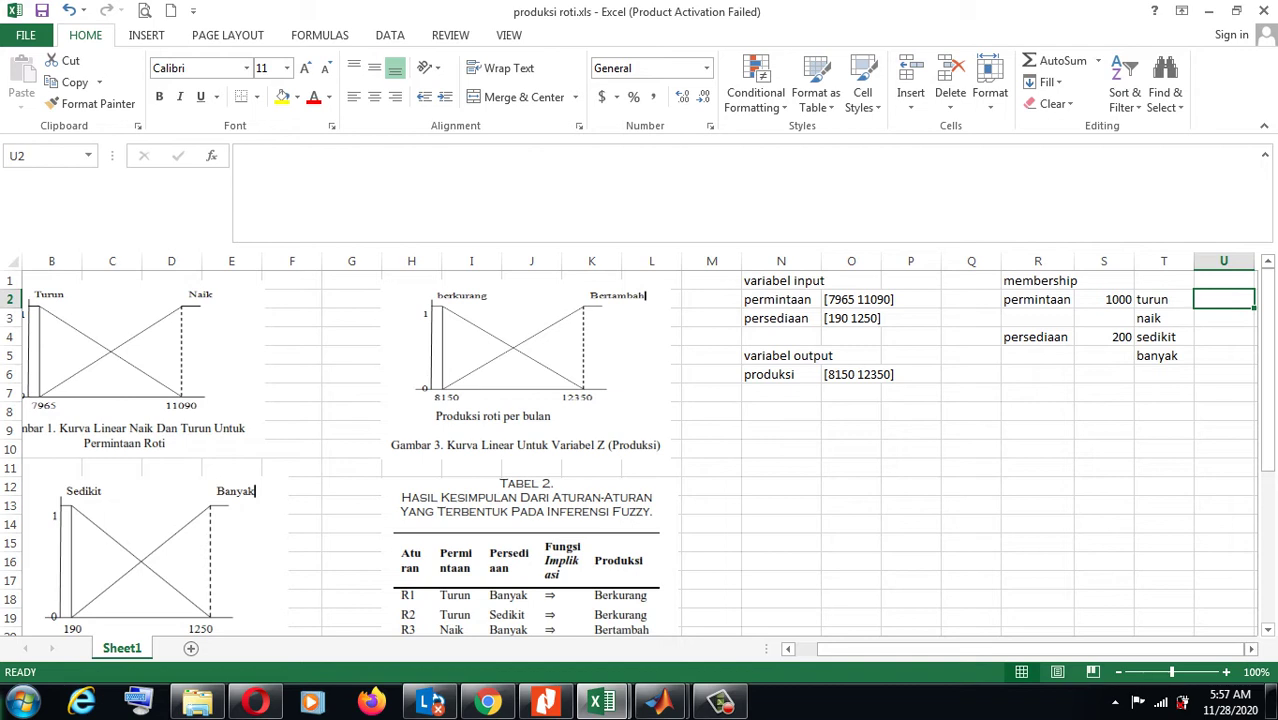
pyautogui.click(781, 430)
pyautogui.write('turun')
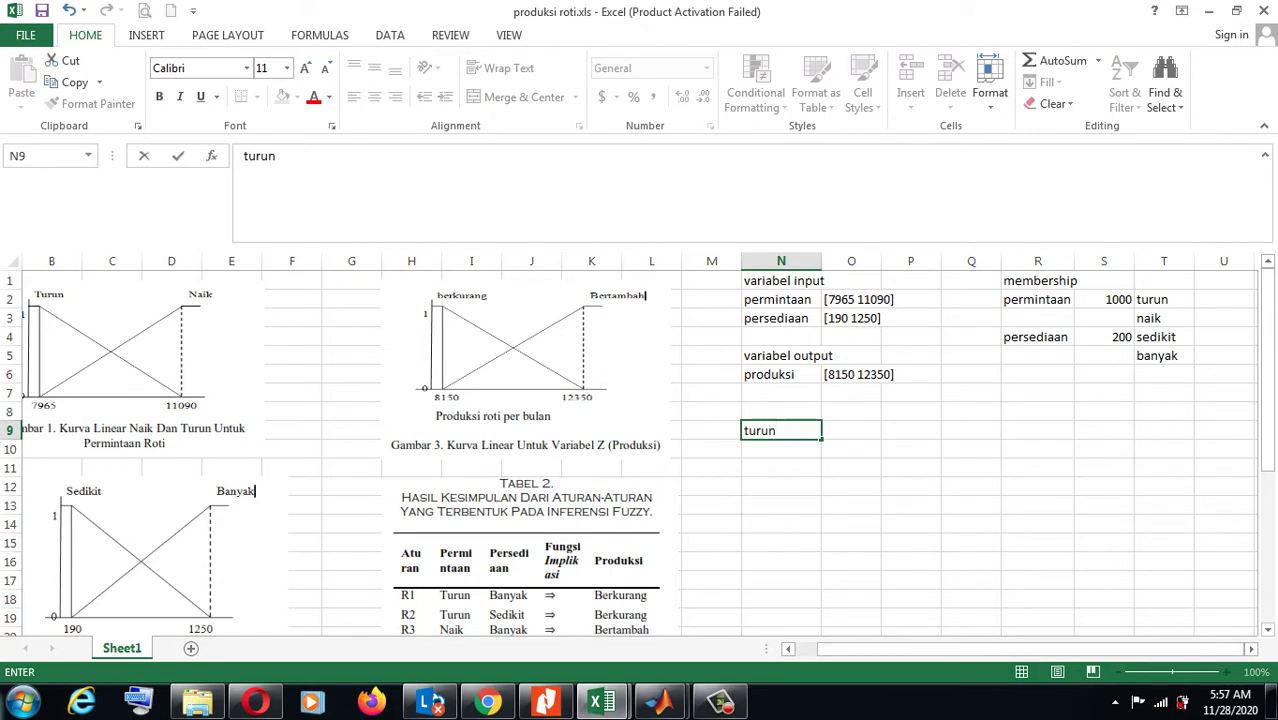
pyautogui.press('Return')
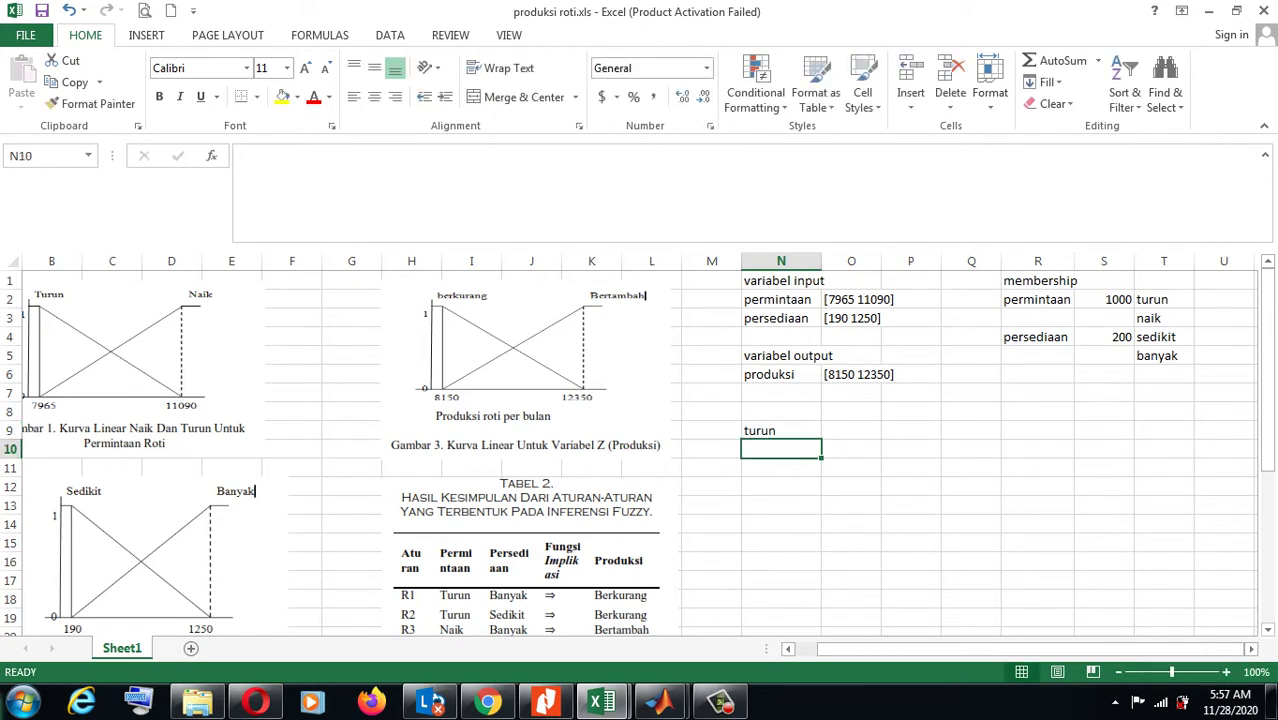
pyautogui.write("'if(")
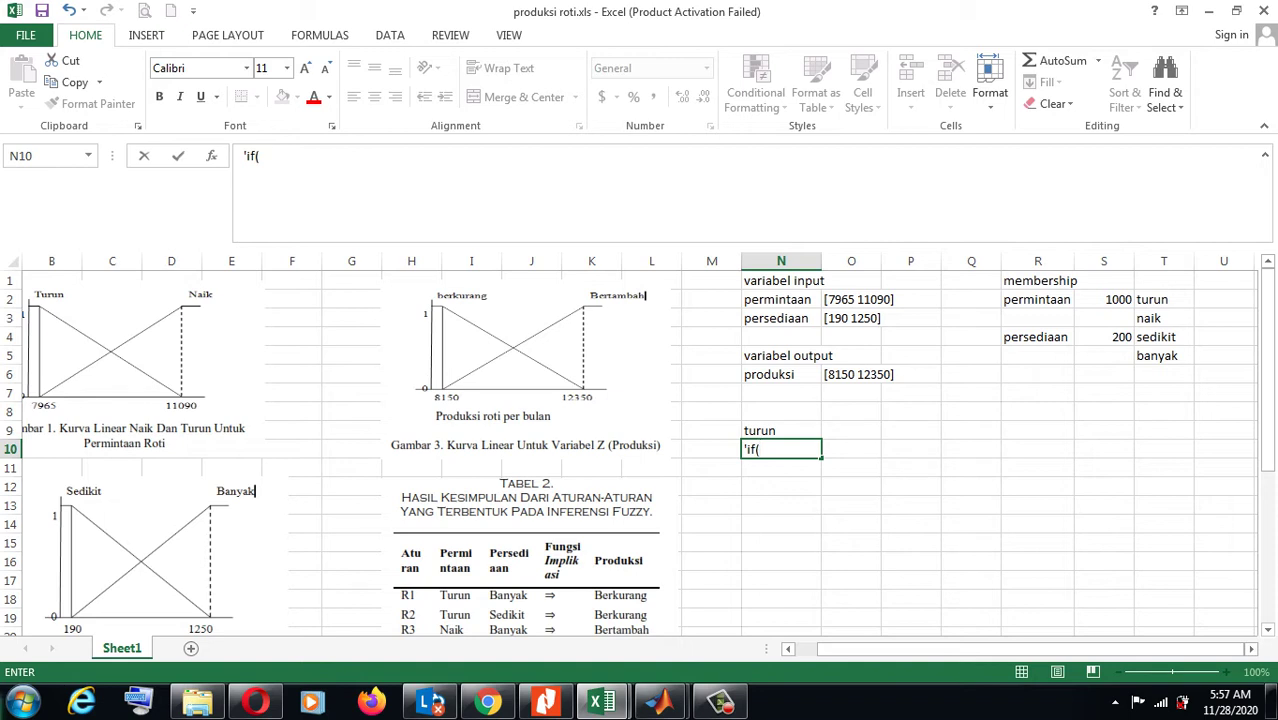
pyautogui.write('x<=a)-->miu=')
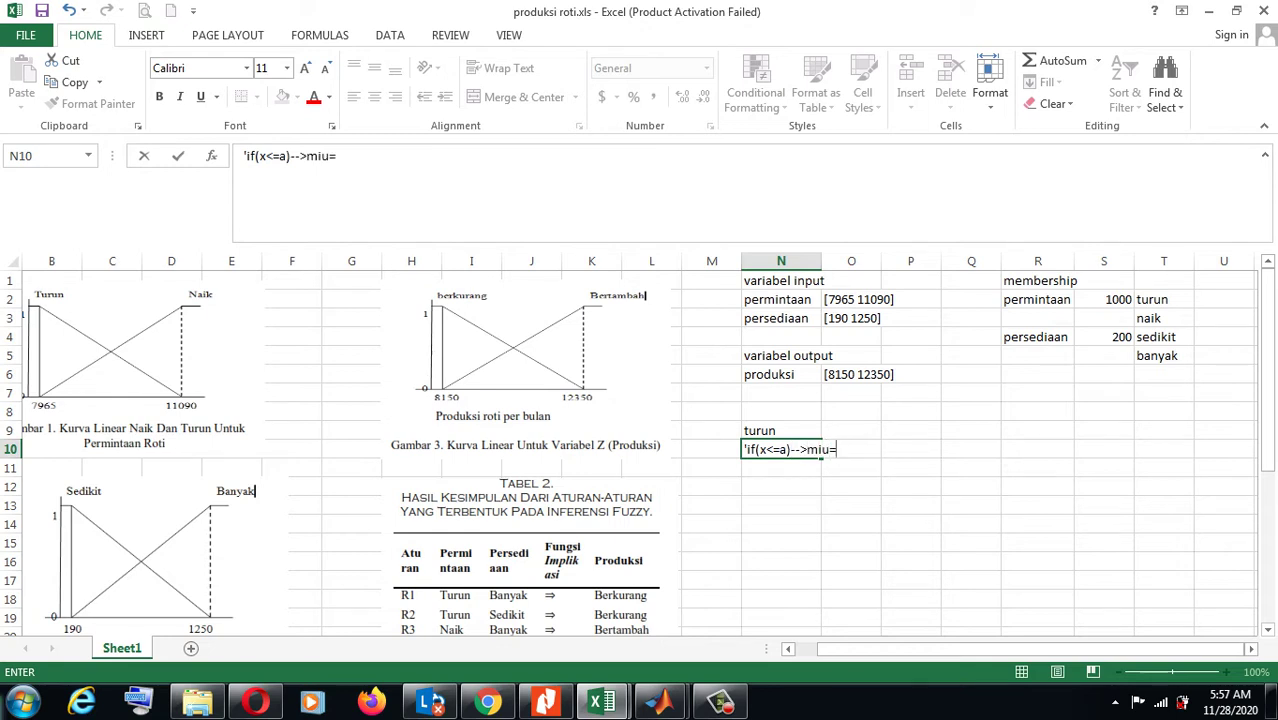
pyautogui.write('1')
pyautogui.press('Return')
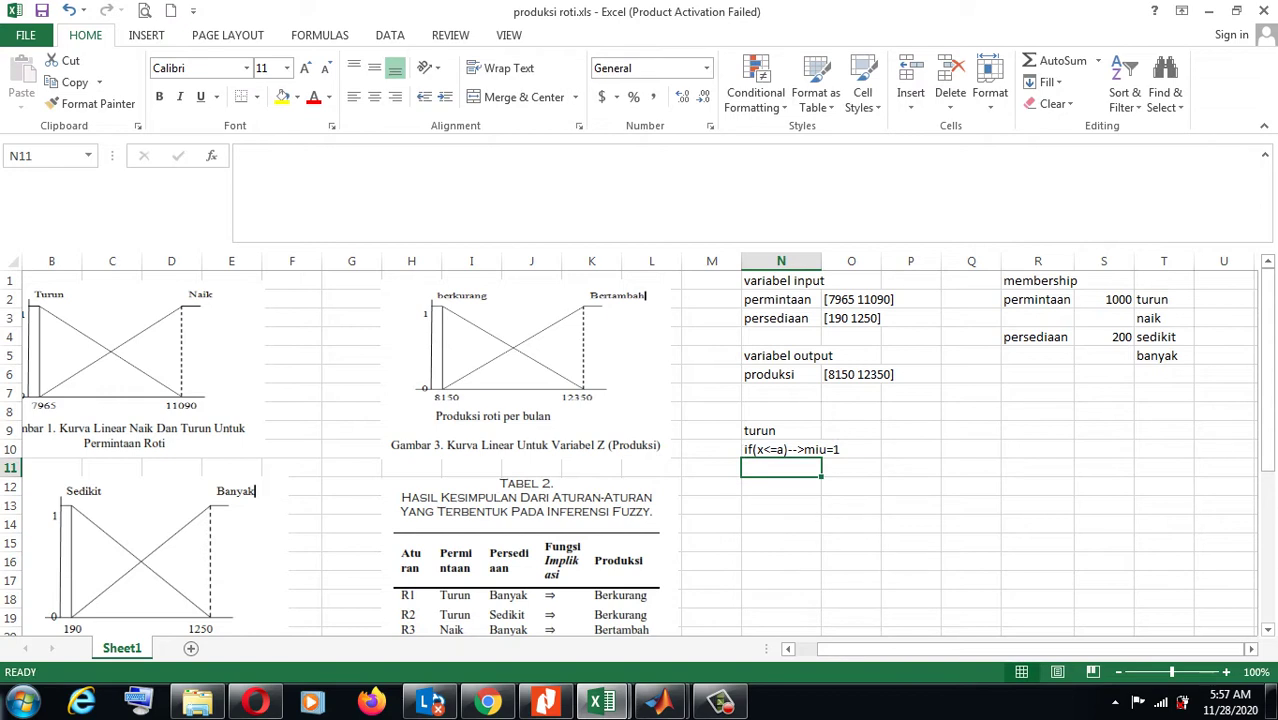
# - Add the turun membership rules "if(x>=b)-->miu=0" in N11 and "a<x<b-->miu=(b-x)/(b-a)" in N12
pyautogui.write("'if(")
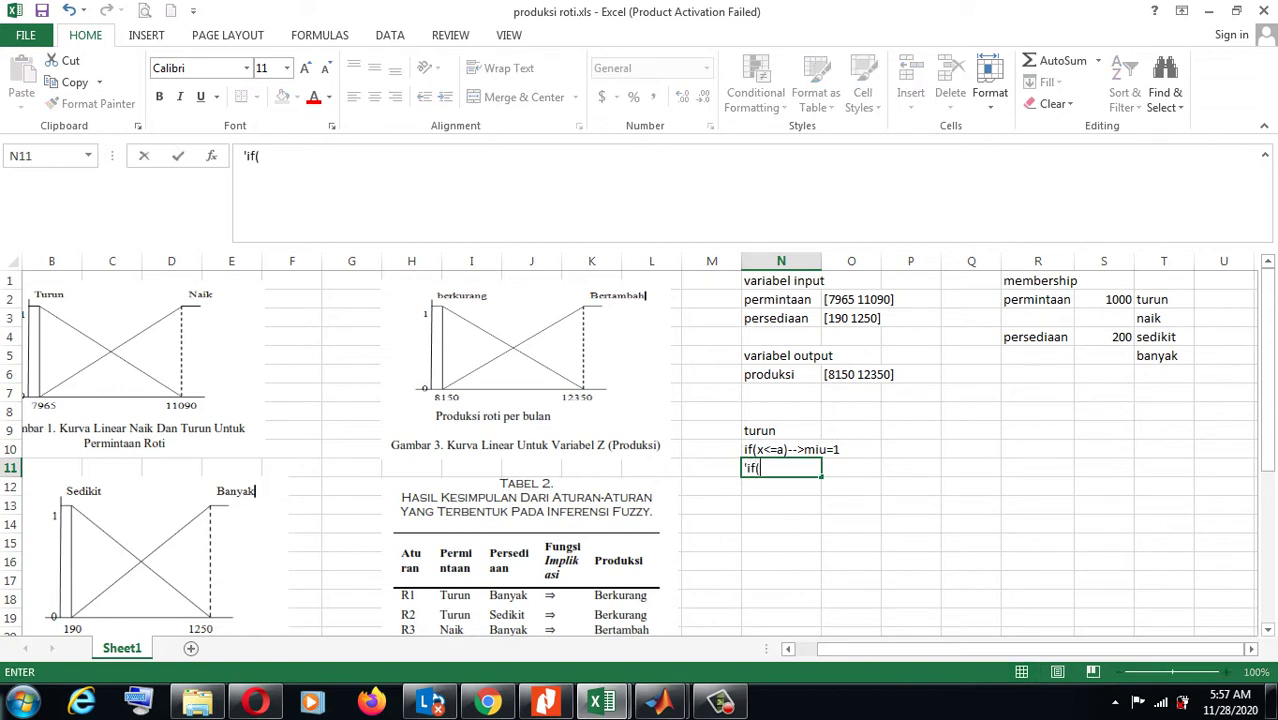
pyautogui.write('x>=b)-->miu=0')
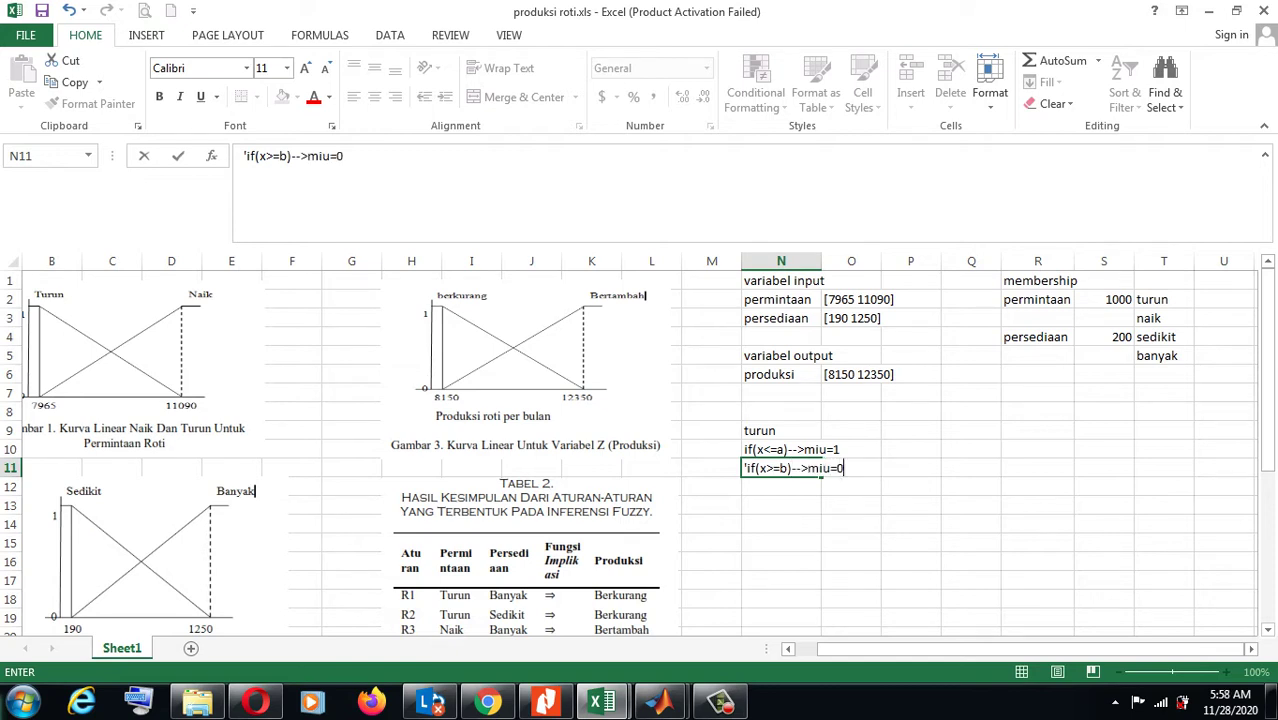
pyautogui.press('Return')
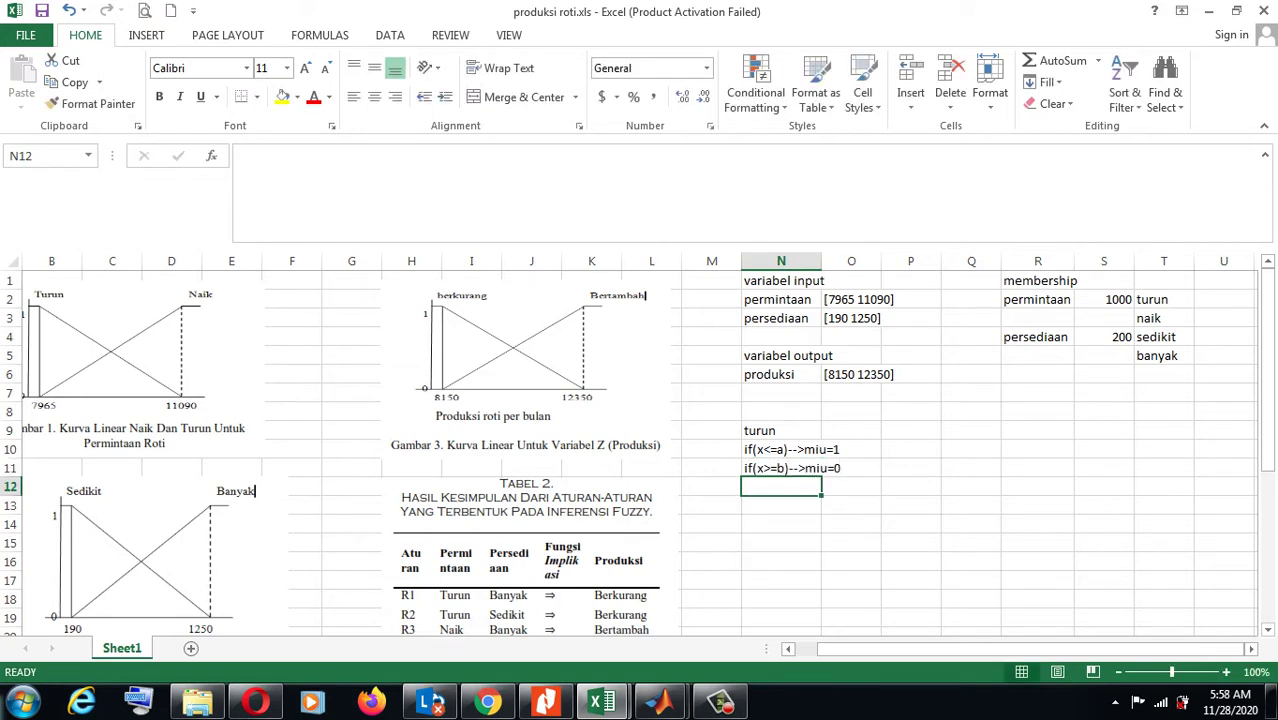
pyautogui.write("'")
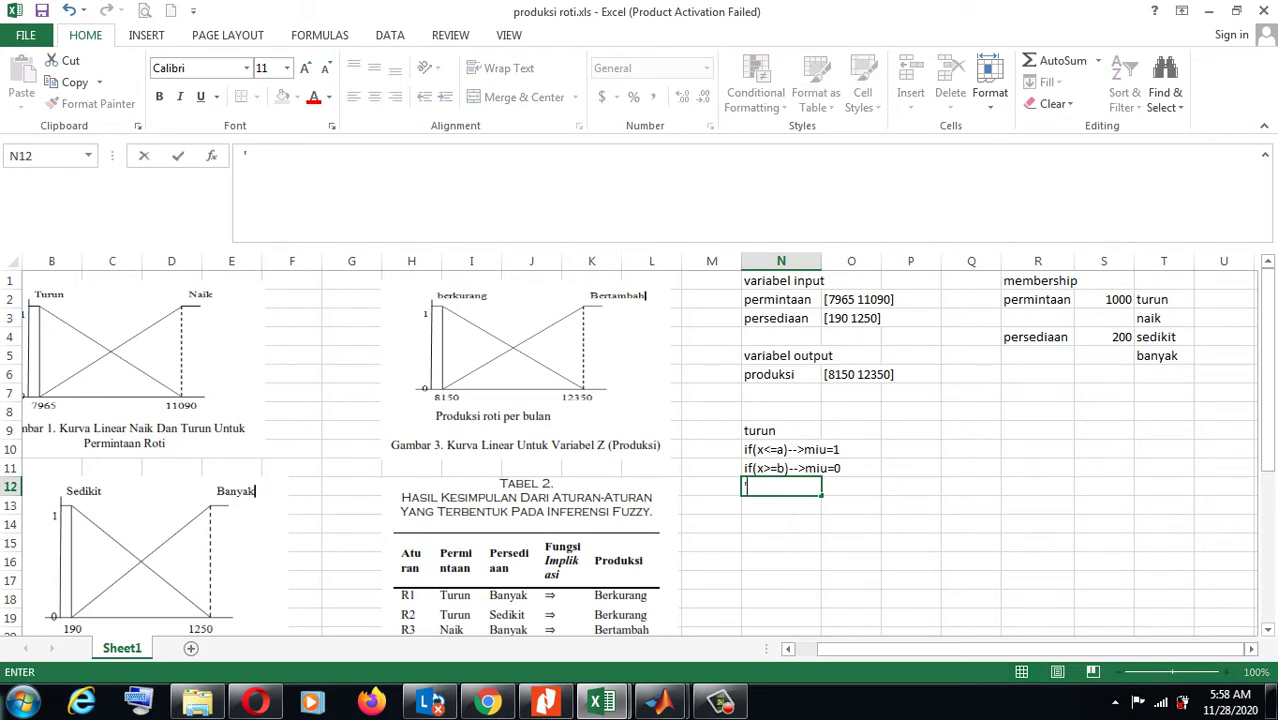
pyautogui.write('a<x<b-->mi')
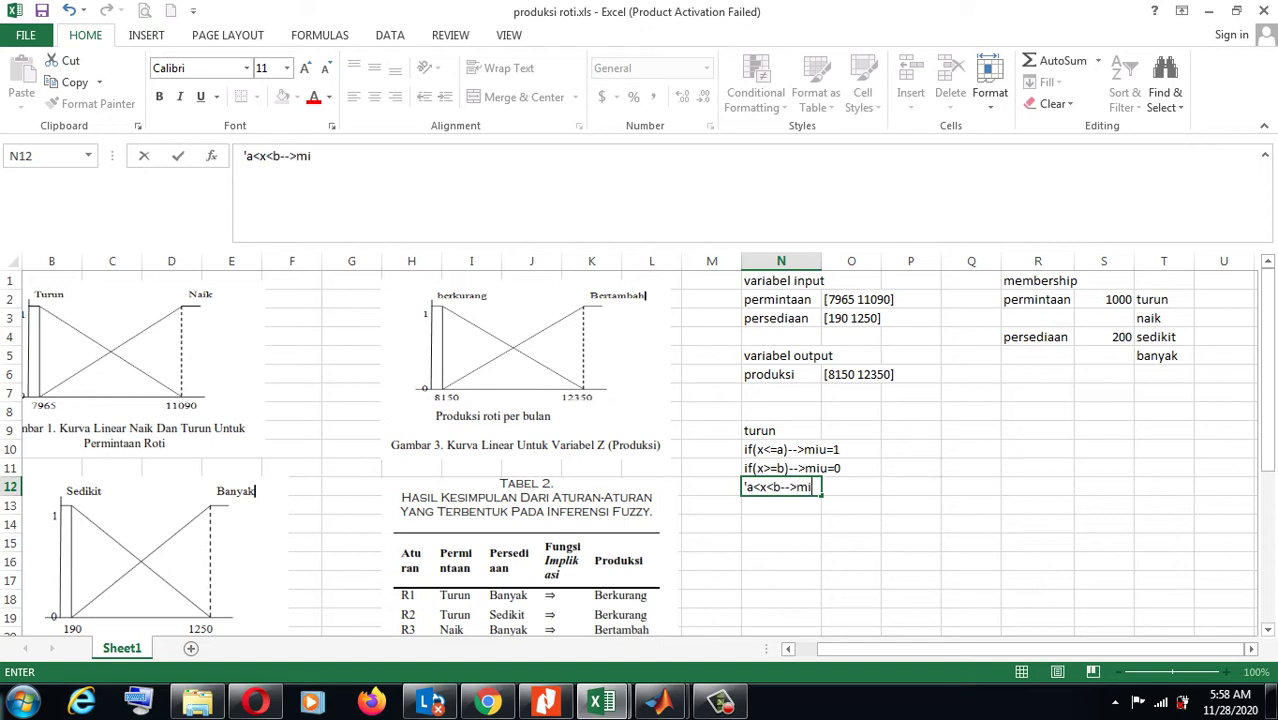
pyautogui.write('u=(b-x)/(')
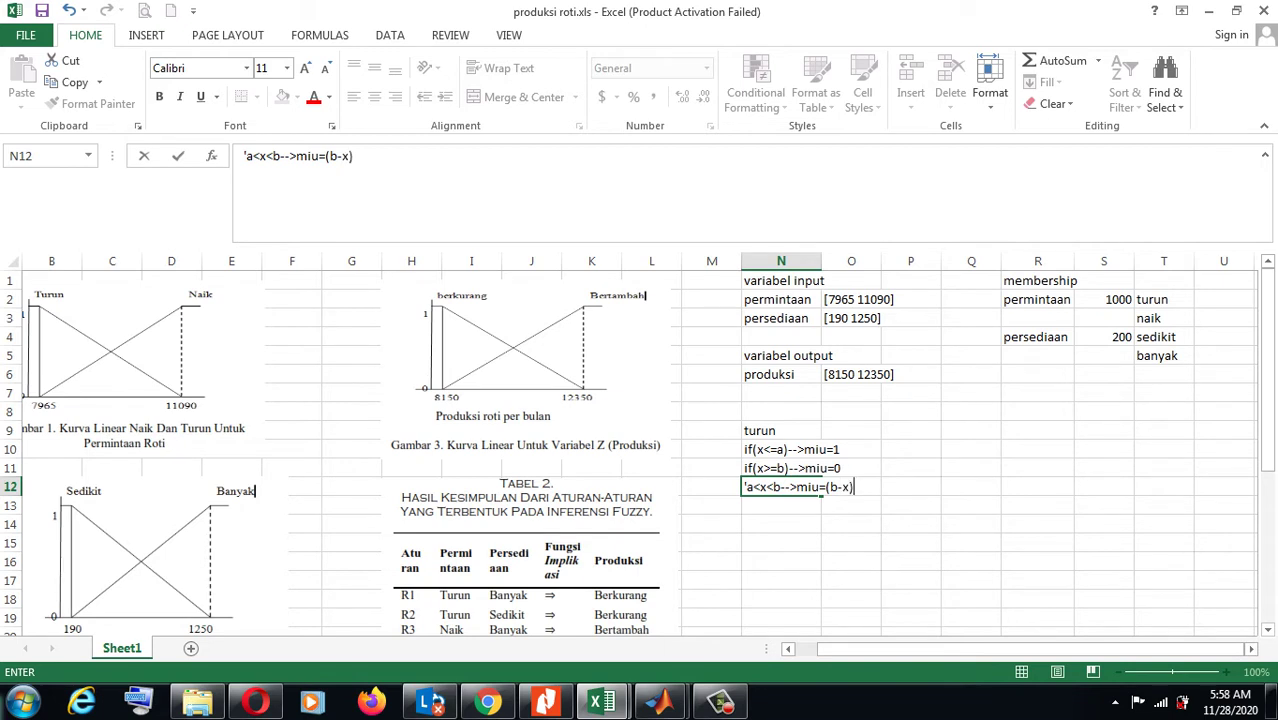
pyautogui.write('b-a)')
pyautogui.press('Return')
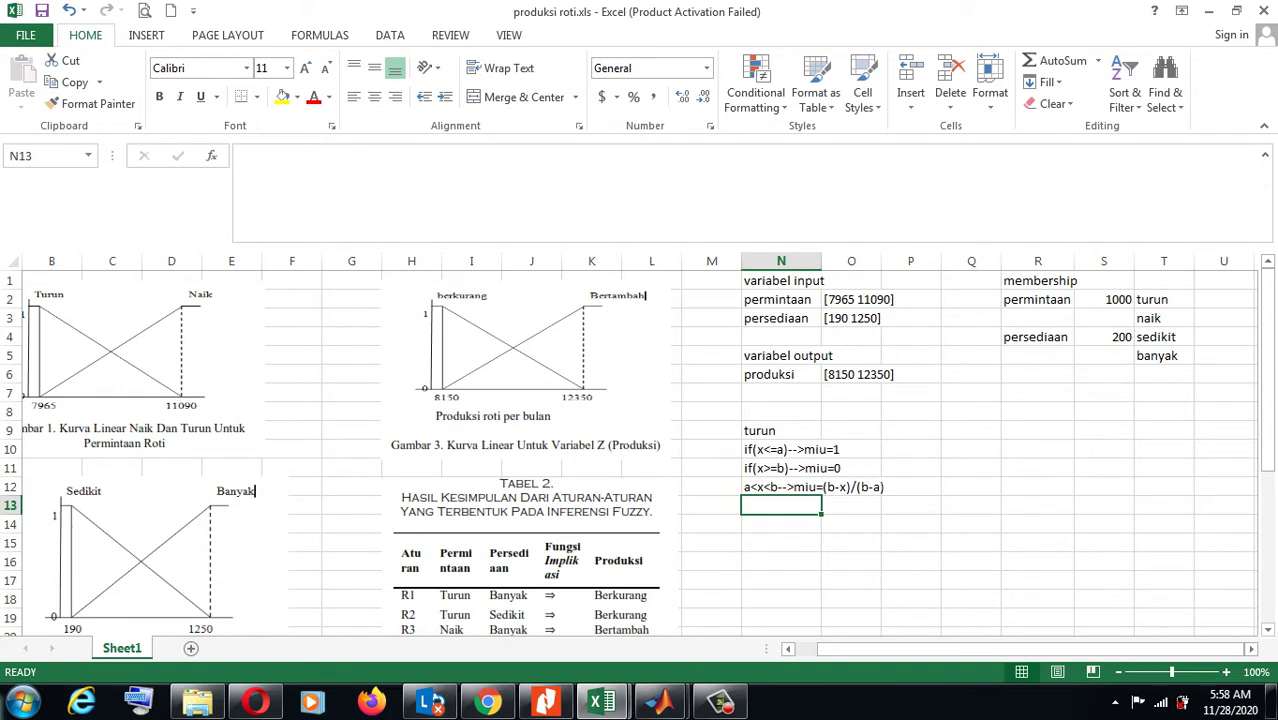
# - Check the first page of the fuzzy Mamdani bread production article in Nitro Pro and return to the Excel workbook
pyautogui.click(545, 702)
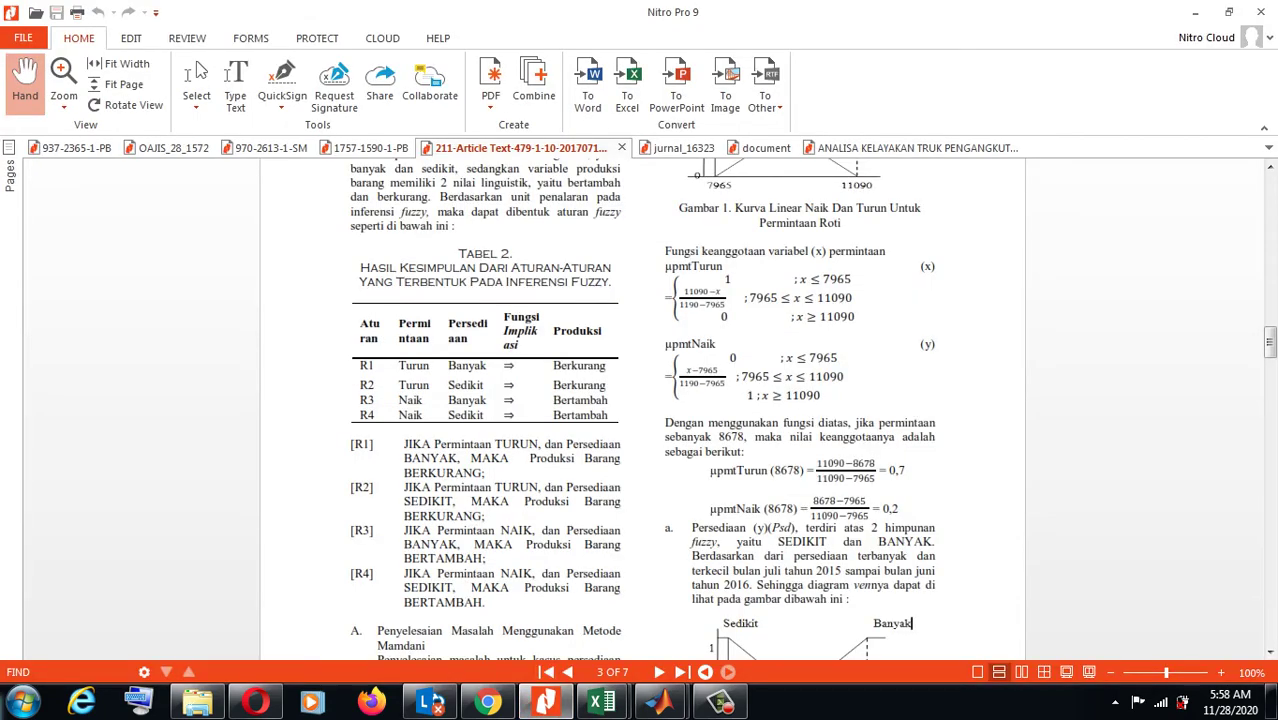
pyautogui.press('Home')
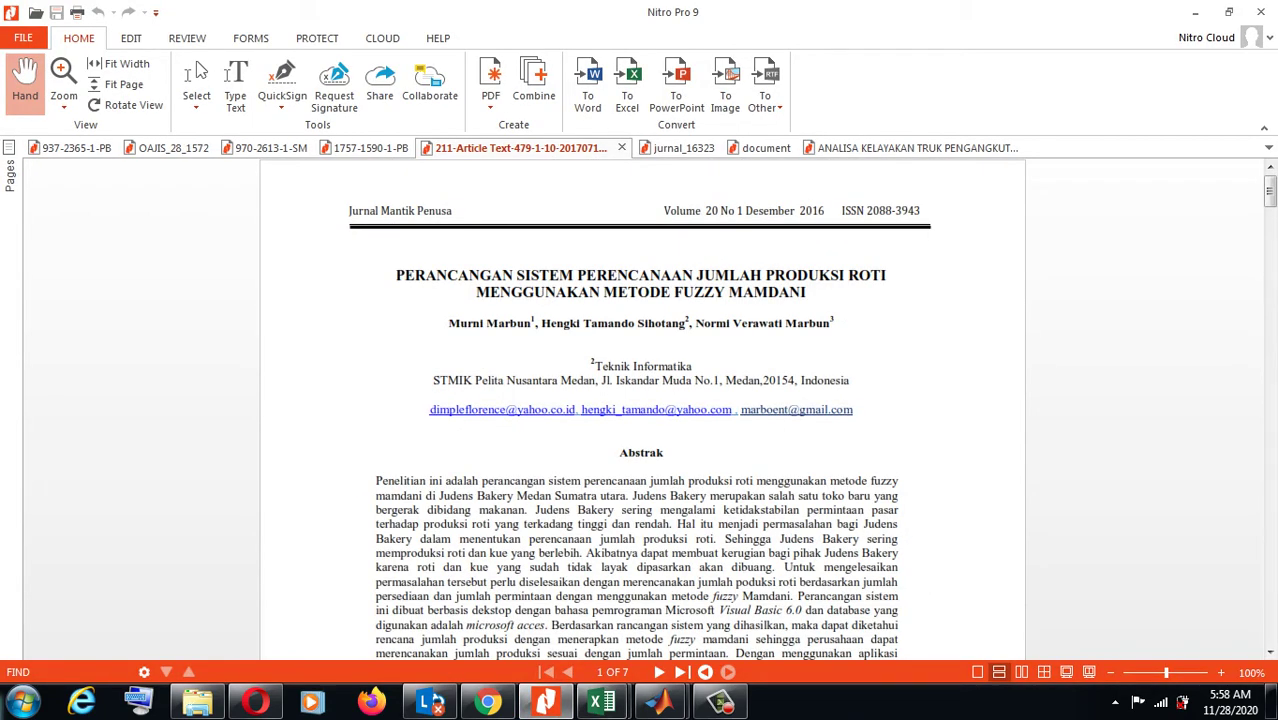
pyautogui.click(602, 702)
pyautogui.click(708, 605)
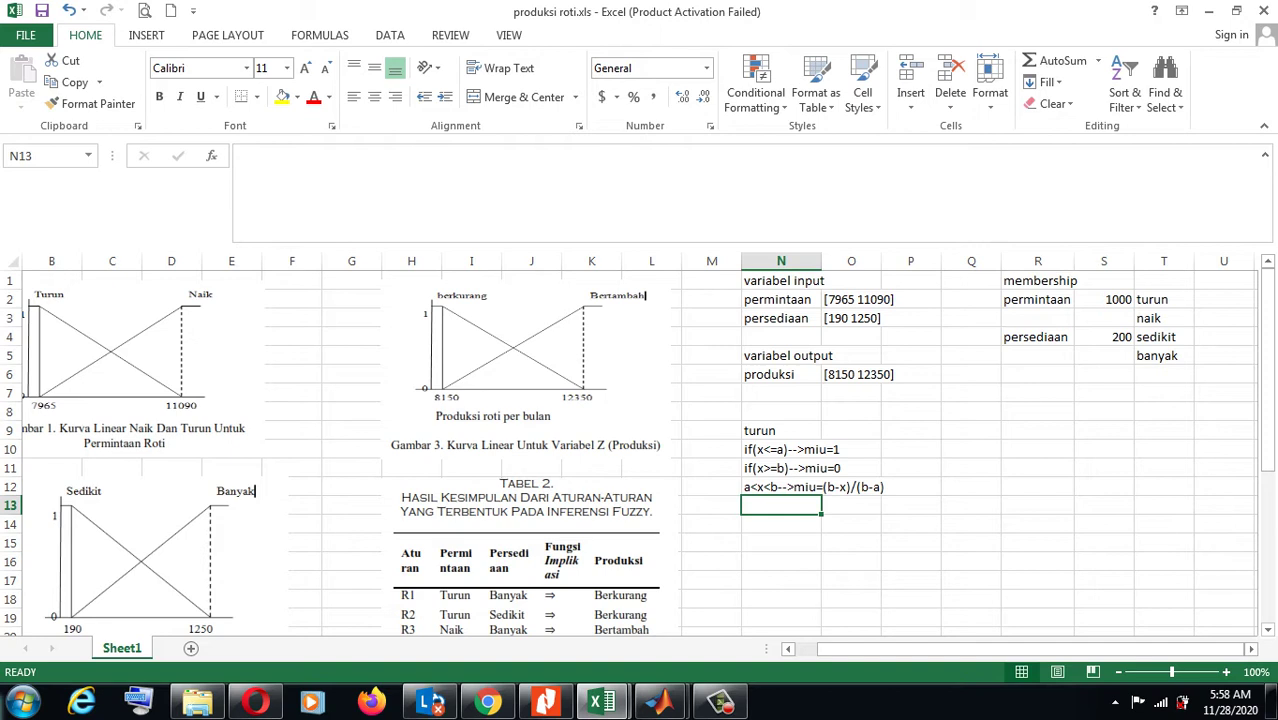
# - Add the turun inverse formula "z=b-(miu*(b-a))" as text in N13
pyautogui.write("'")
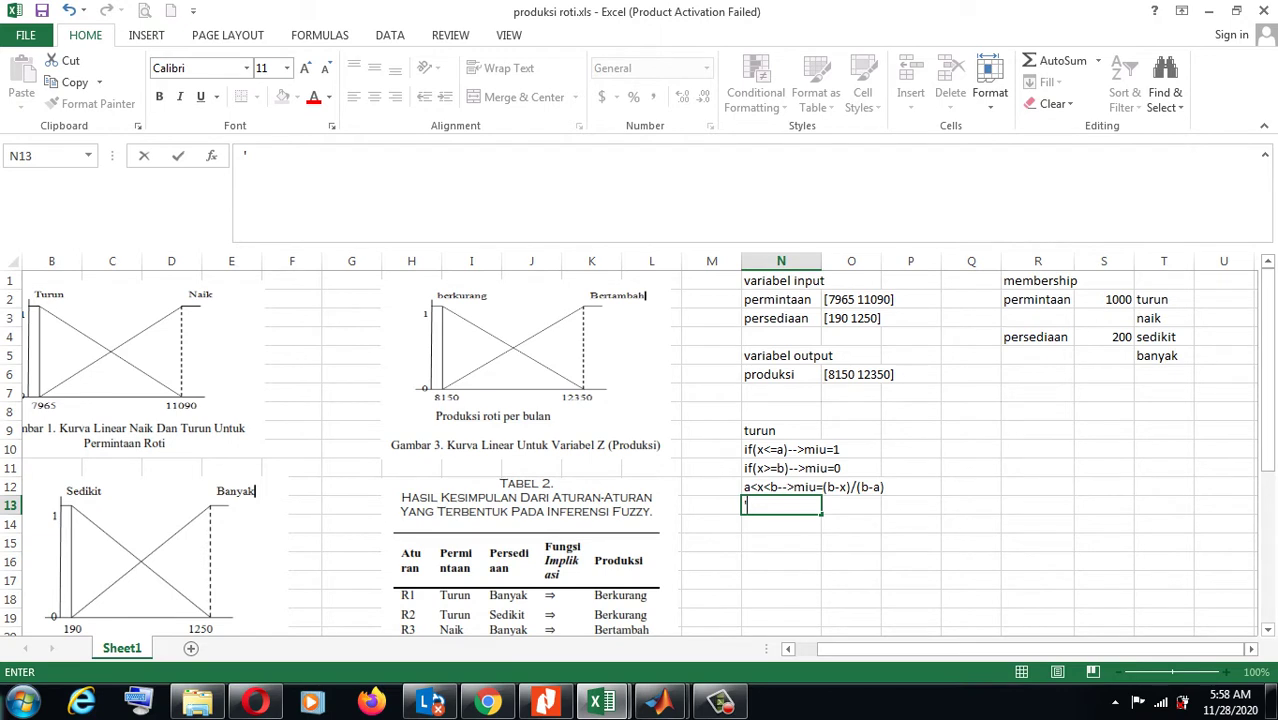
pyautogui.write('z=m')
pyautogui.press('BackSpace')
pyautogui.write('b-(miu')
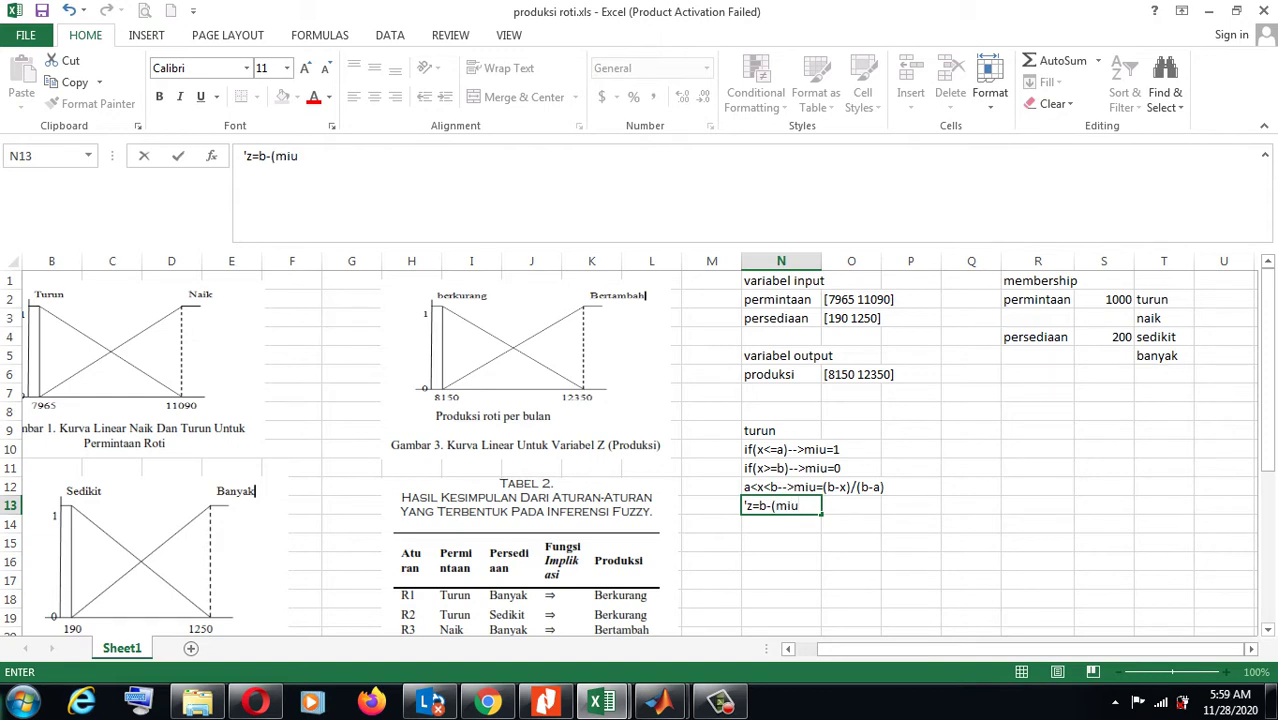
pyautogui.write('*(b-a))')
pyautogui.press('Return')
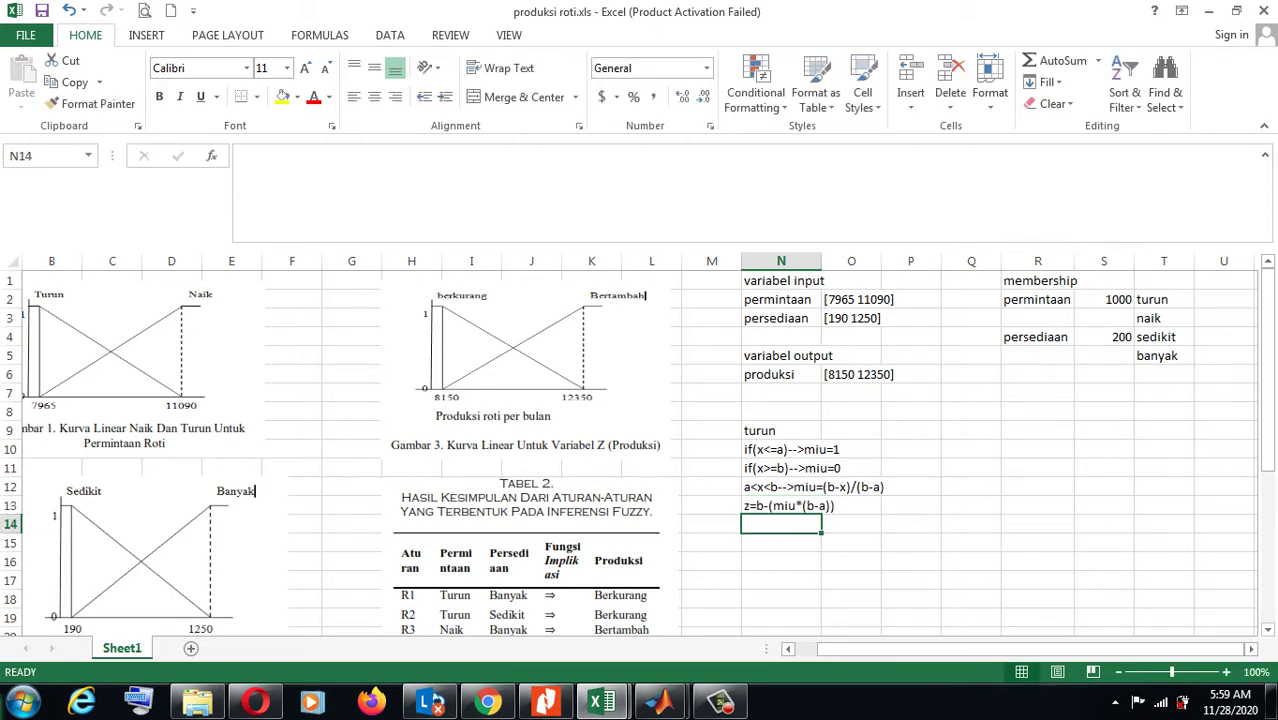
# - Enter the heading "naik" in N15 and its first membership rule "if(x<=a)-->miu=0" in N16
pyautogui.press('Return')
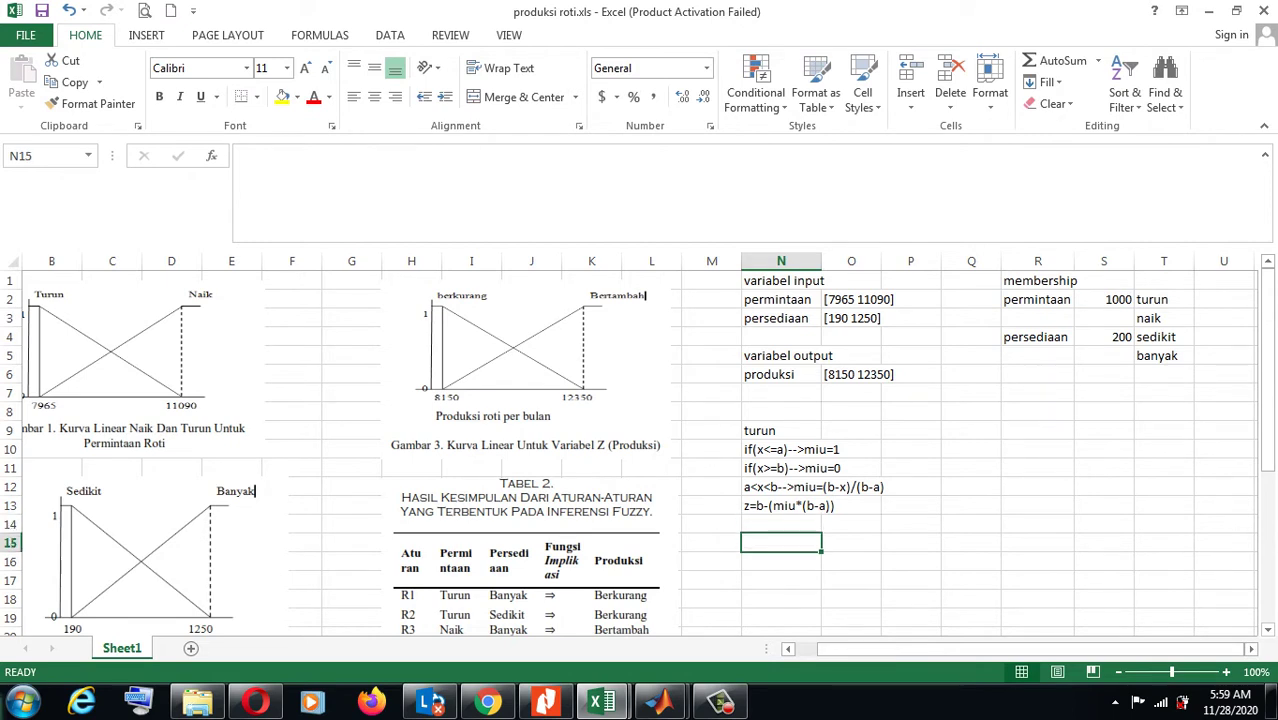
pyautogui.write('naik')
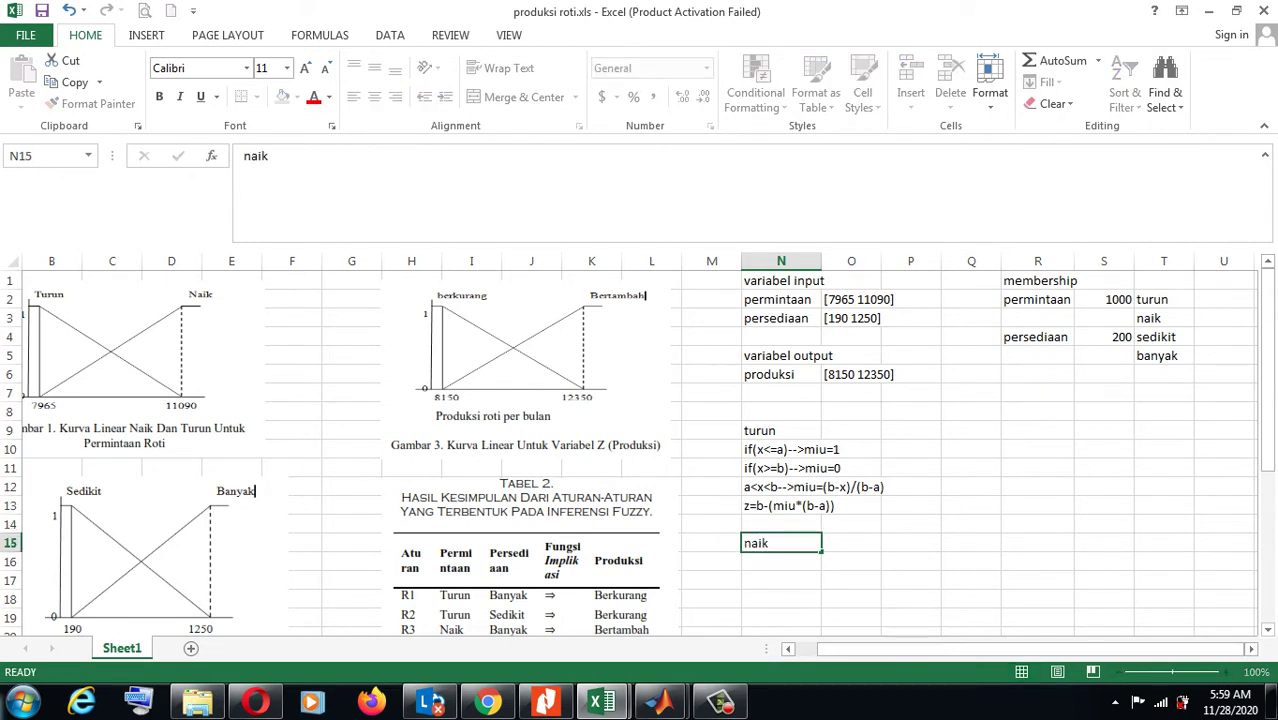
pyautogui.press('Return')
pyautogui.write("'")
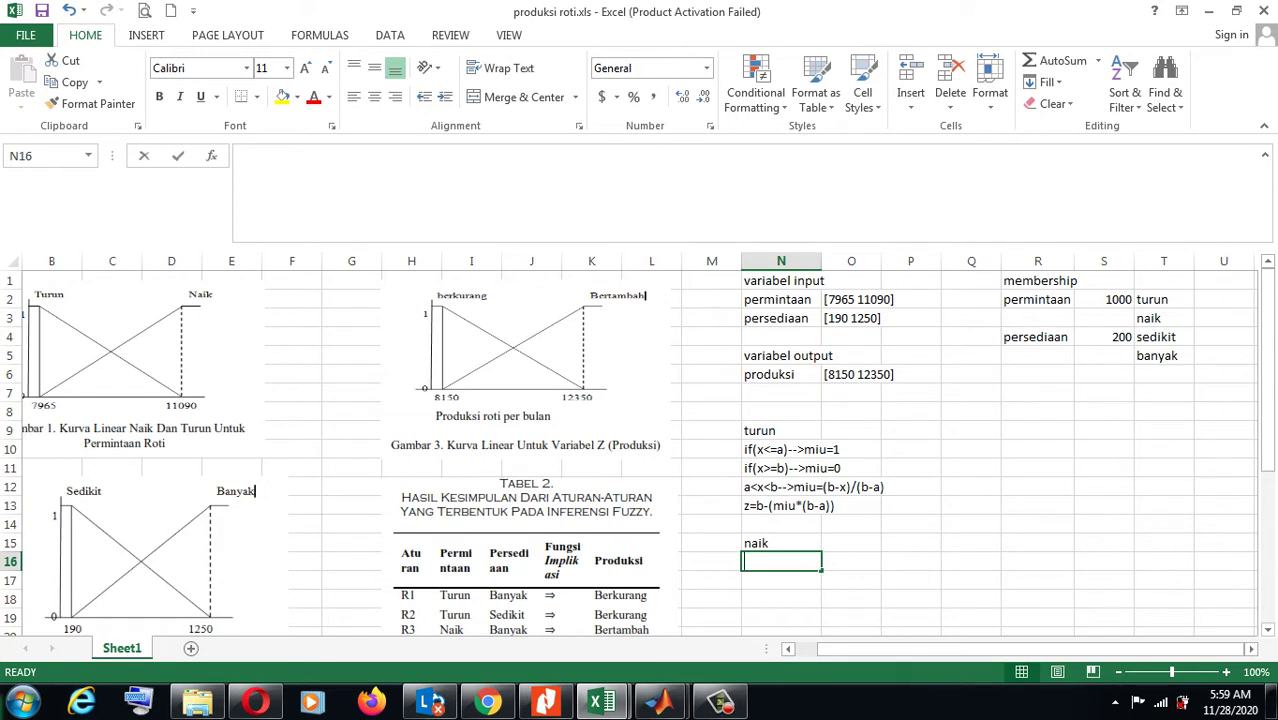
pyautogui.write('if')
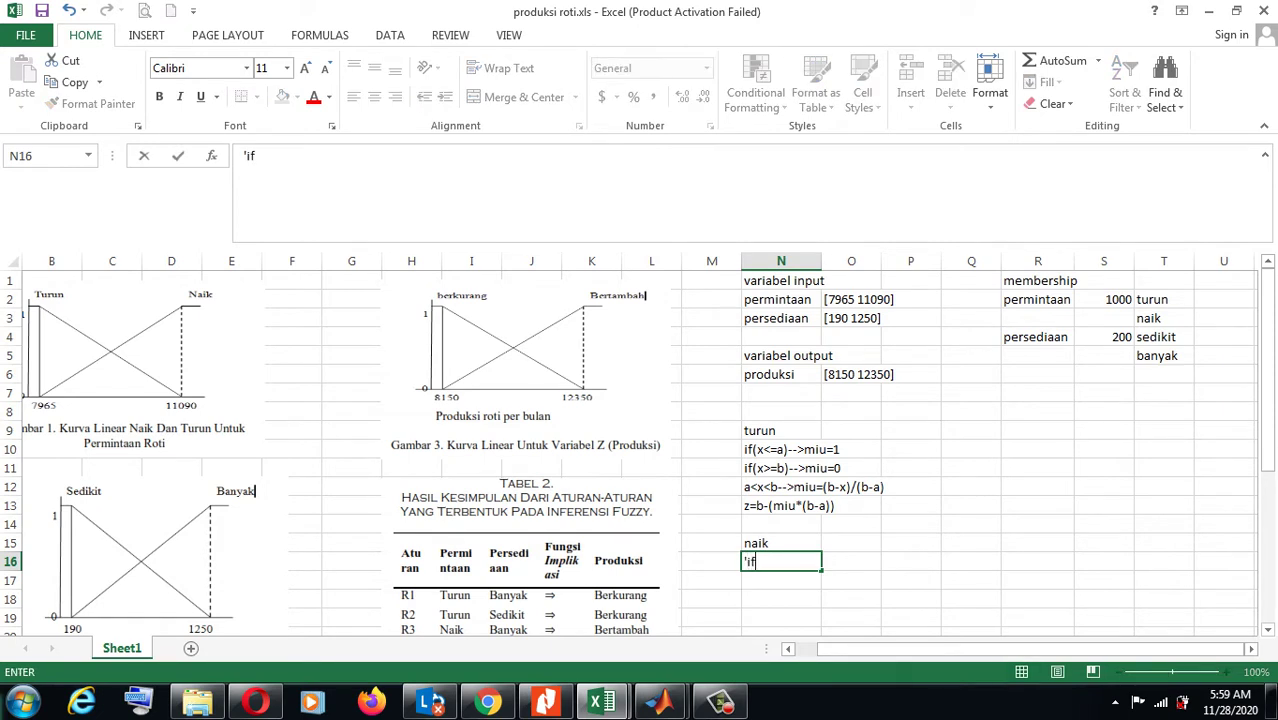
pyautogui.write('(x')
pyautogui.write('>')
pyautogui.write('=')
pyautogui.press('BackSpace')
pyautogui.press('BackSpace')
pyautogui.write('<=a)-->miu=0')
pyautogui.press('Return')
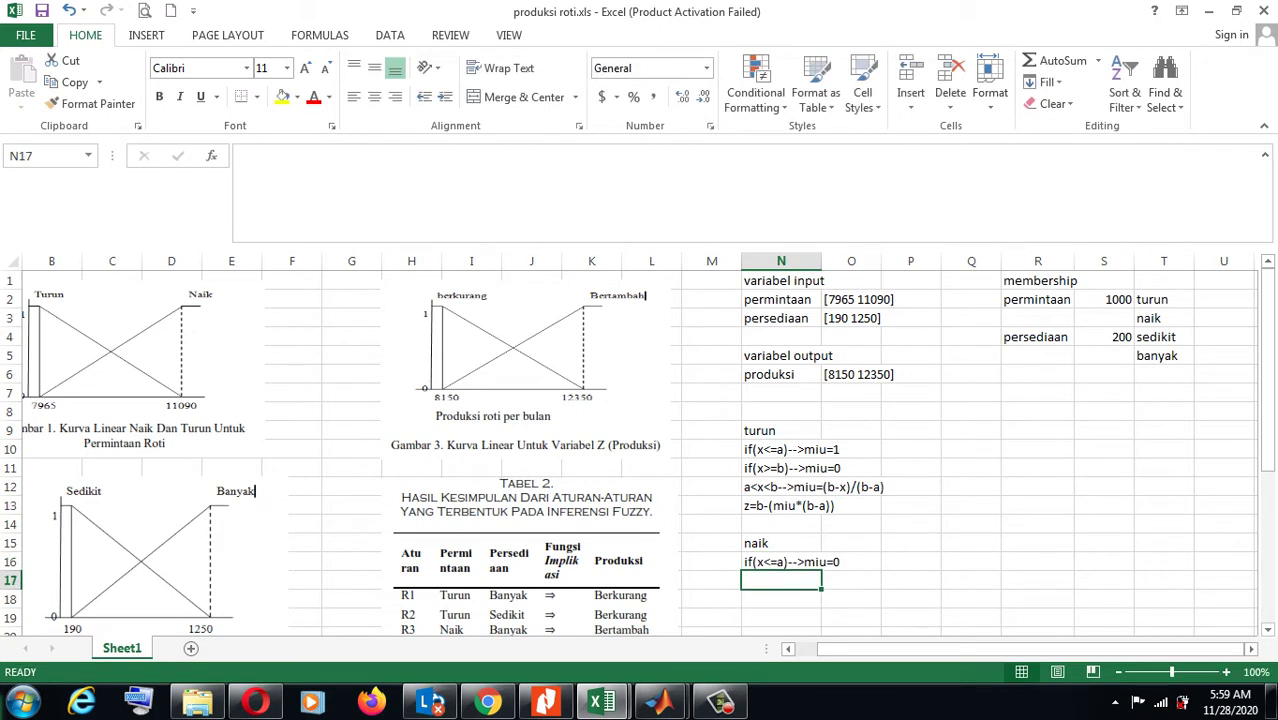
# - Add the naik membership rule "if(x>=b)-->miu=1" as text in N17
pyautogui.write("'i")
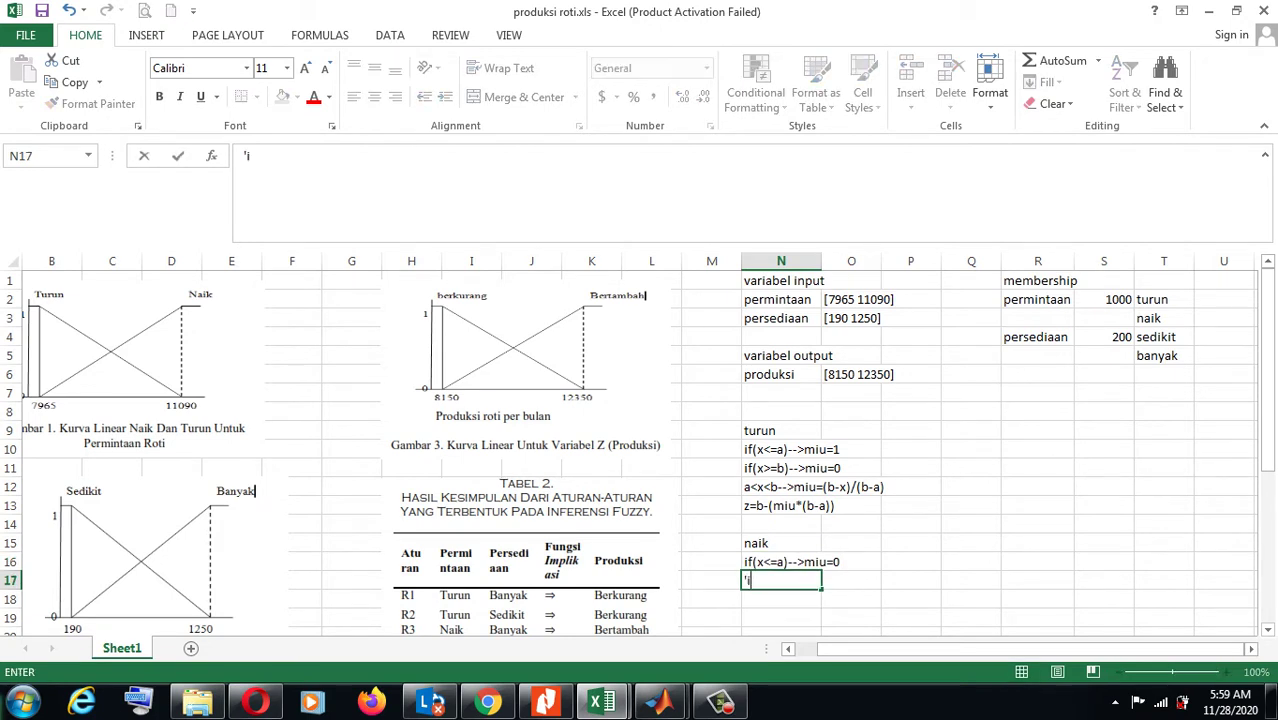
pyautogui.write('f(x>=b)-->mi')
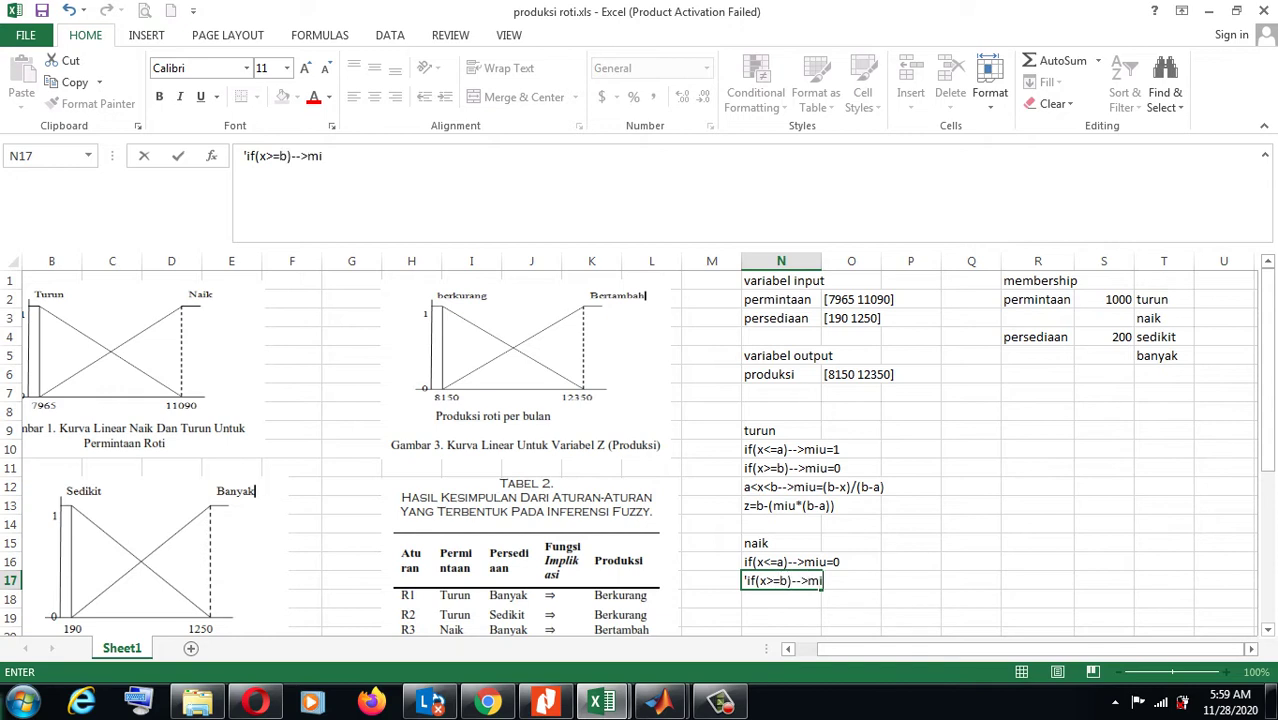
pyautogui.write('u=1')
pyautogui.press('Return')
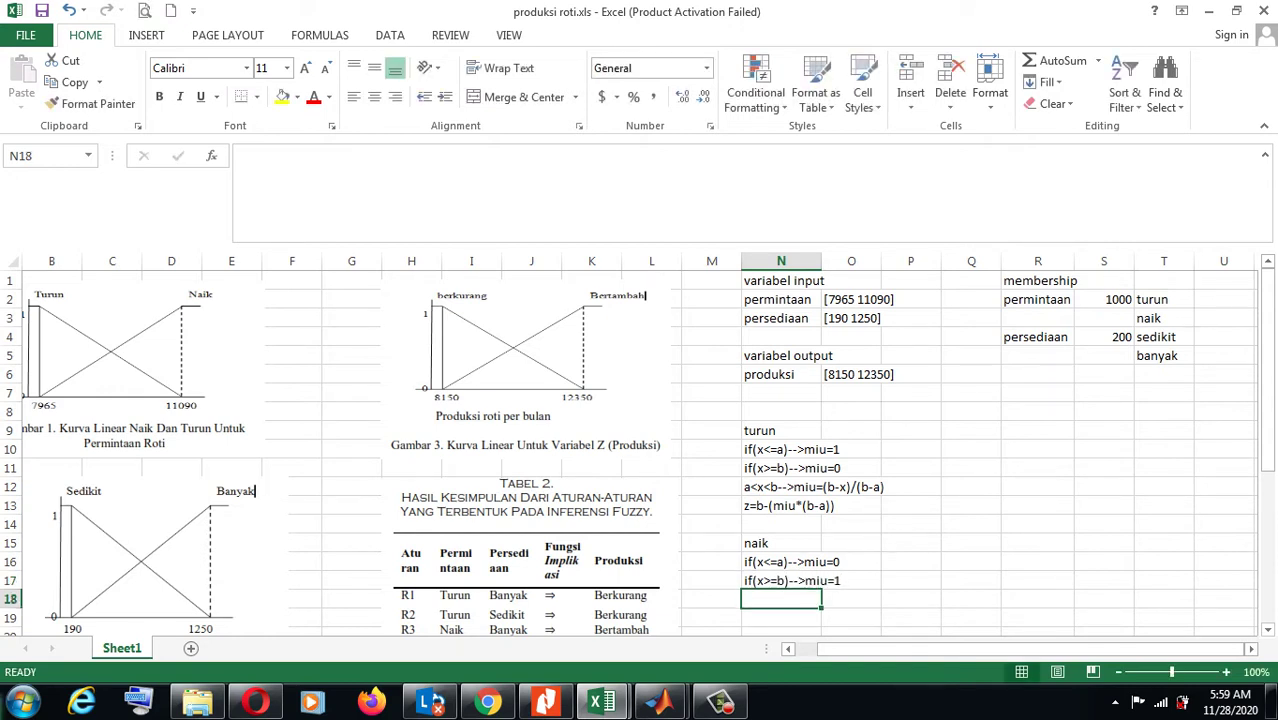
# - Add the naik membership rule "a<x<b-->miu=(x-a)/(b-a)" as text in N18
pyautogui.write("'")
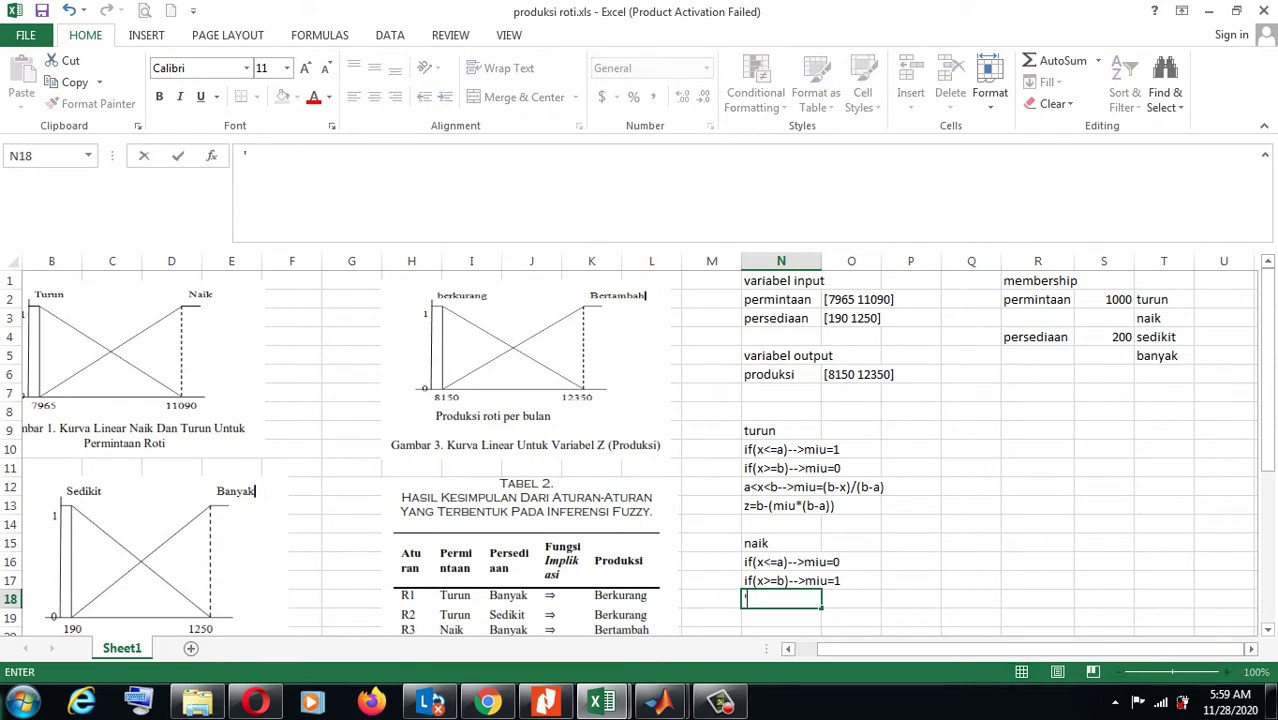
pyautogui.write('a<x<b-->miu=')
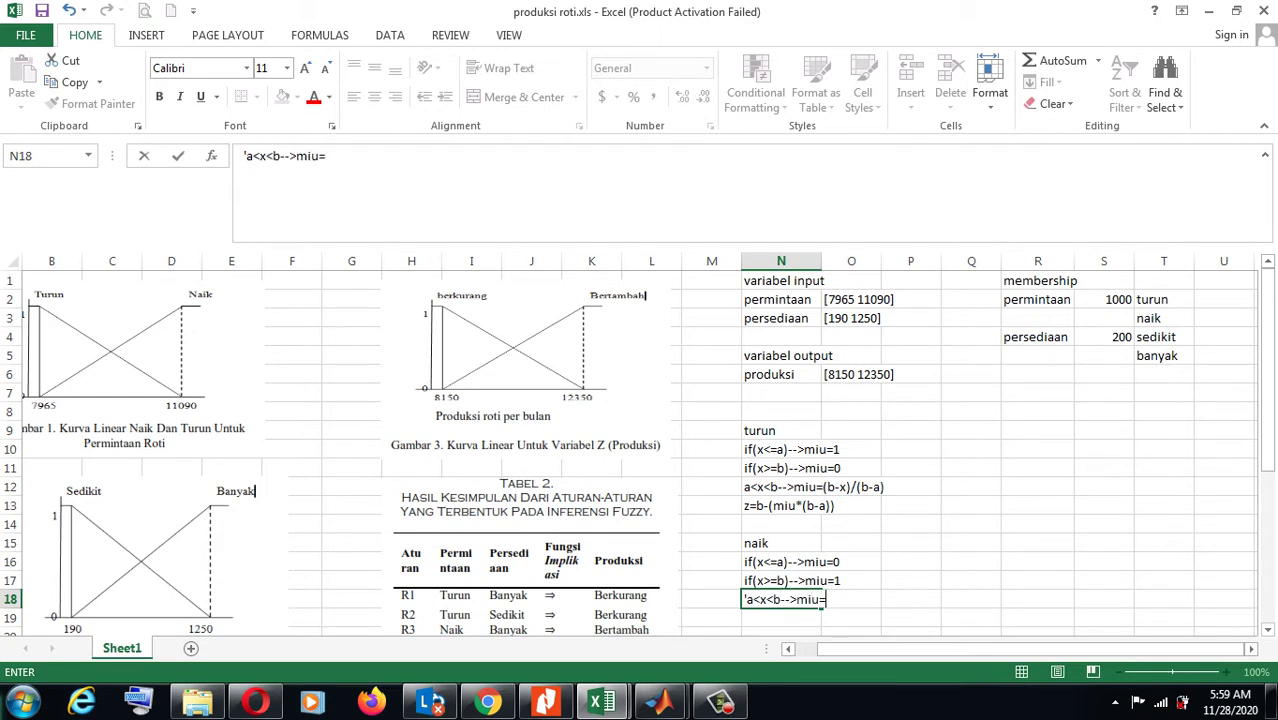
pyautogui.write('(x-a)/(b-a)')
pyautogui.press('Return')
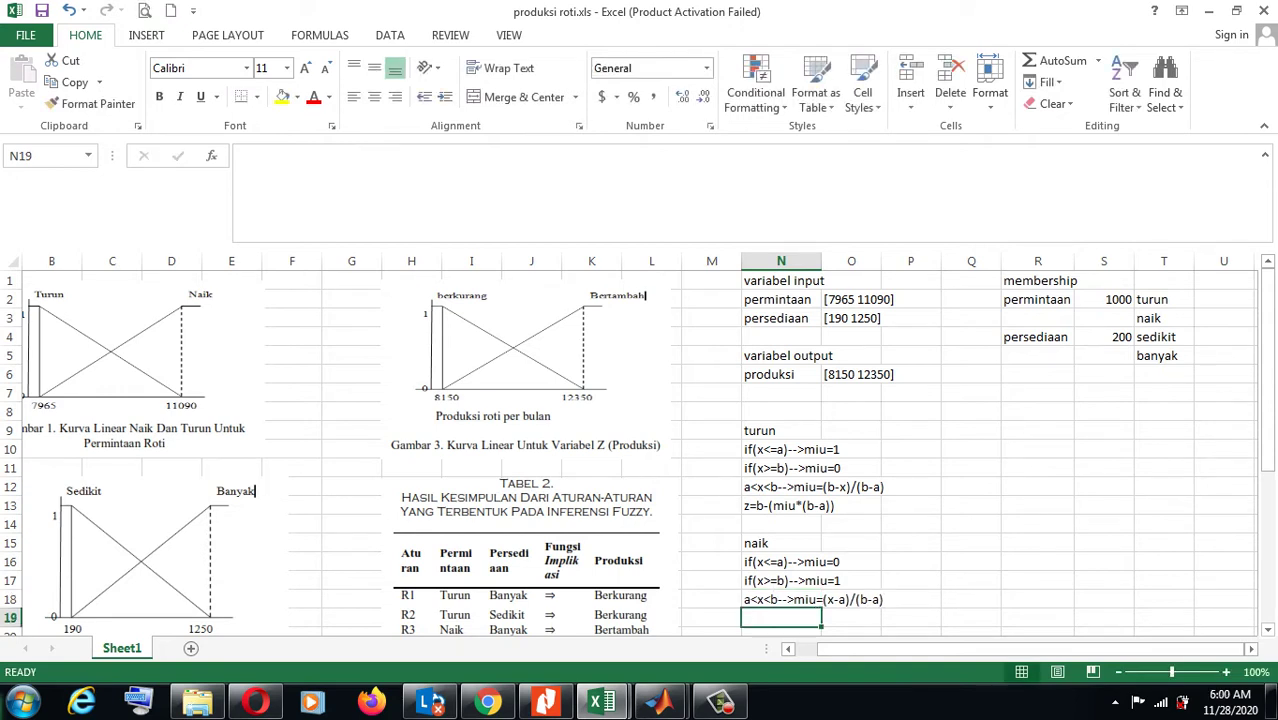
# - Add the naik inverse formula "z=(miu*(b-a))+a" as text in N19
pyautogui.write("'")
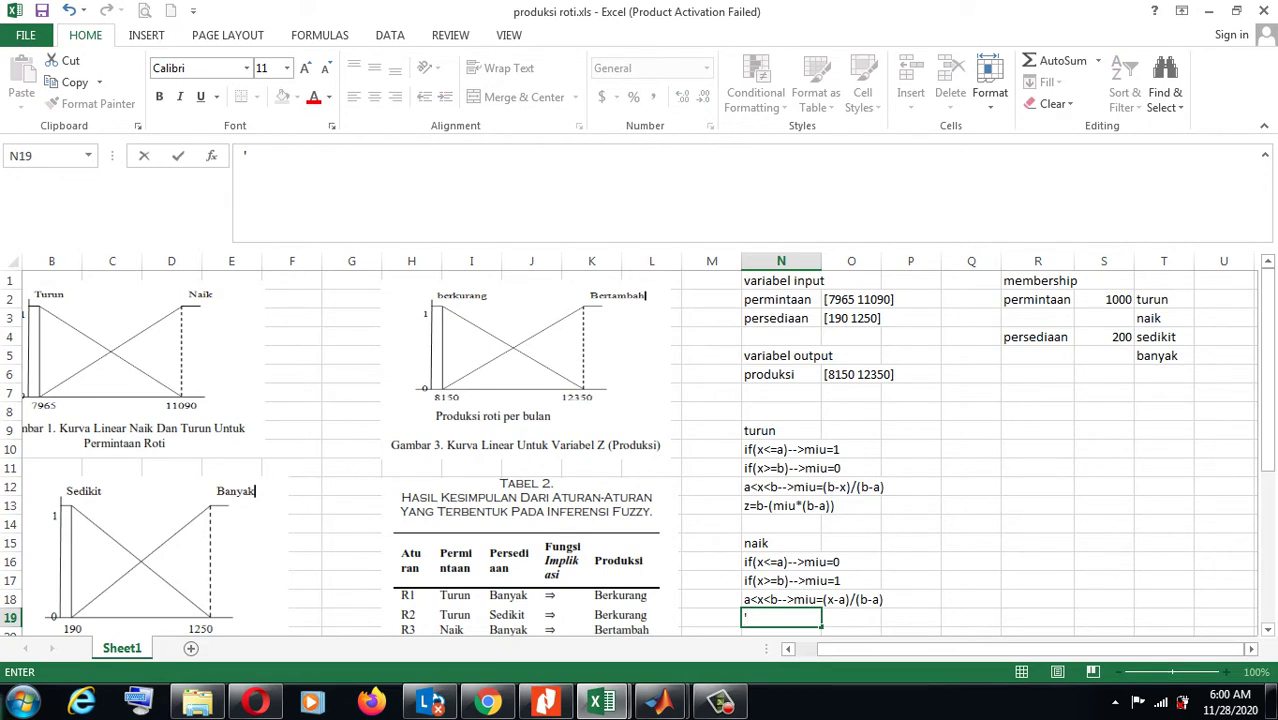
pyautogui.write('z=(miu*')
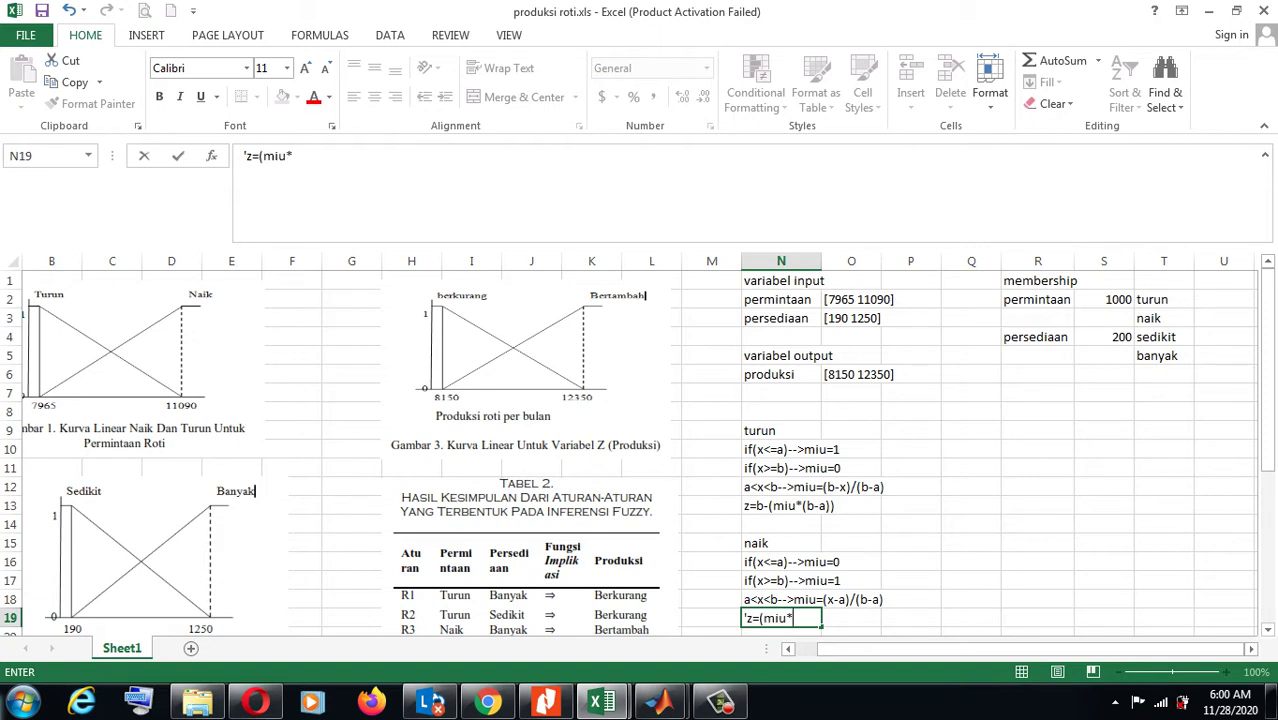
pyautogui.write('(b-a))+a')
pyautogui.press('Return')
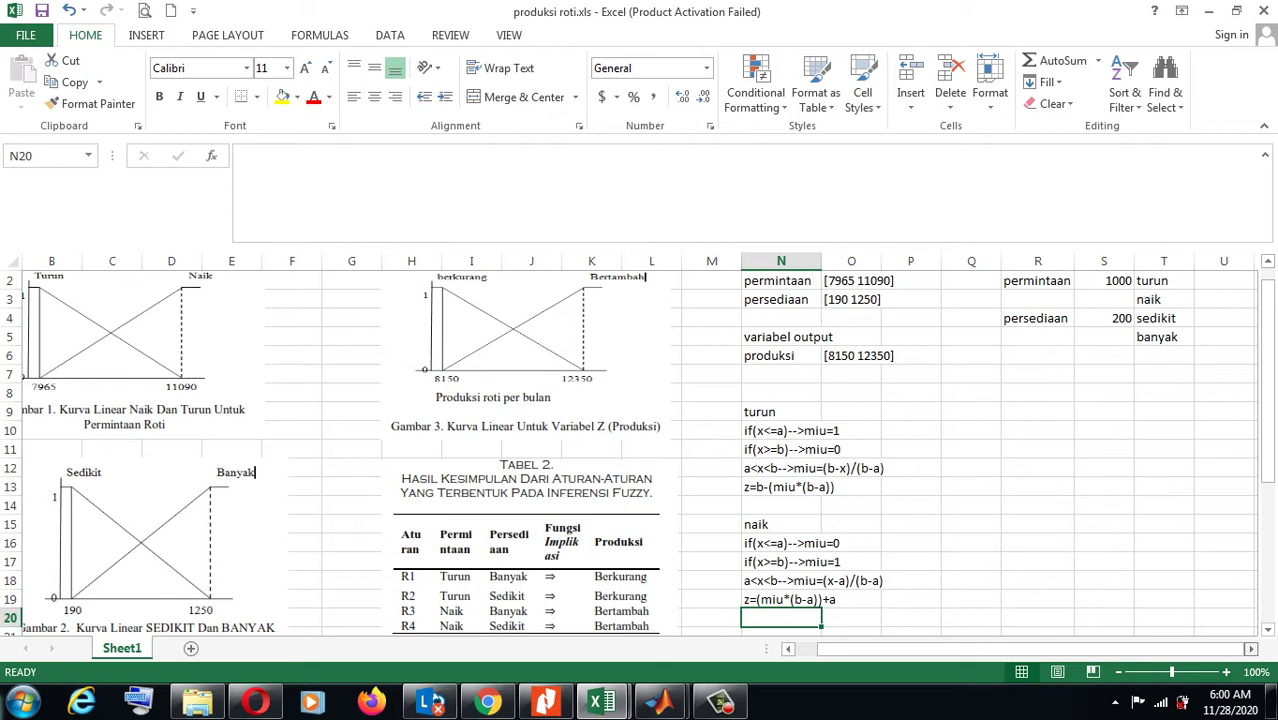
# - Begin the permintaan turun membership formula in U2 with an IF that returns 1 when S2<=7965
pyautogui.hscroll(2, 1250, 648)
pyautogui.moveTo(1268, 378); pyautogui.dragTo(1268, 364)
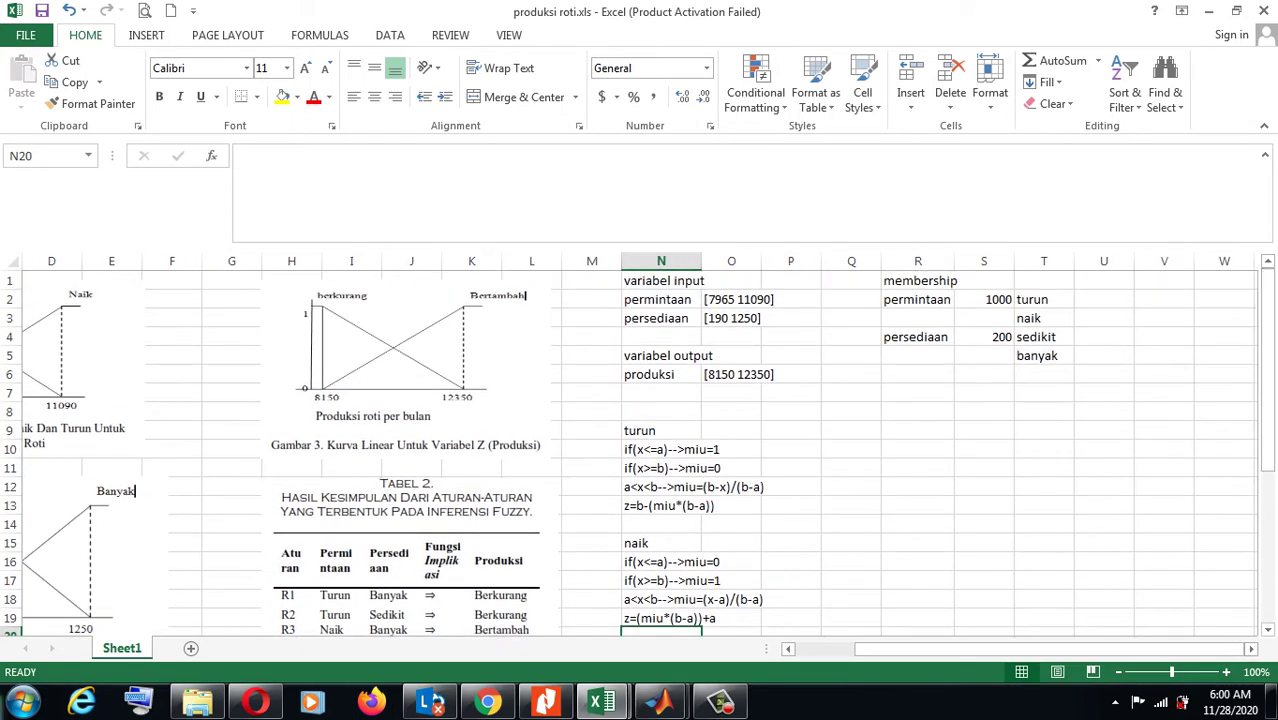
pyautogui.click(1104, 299)
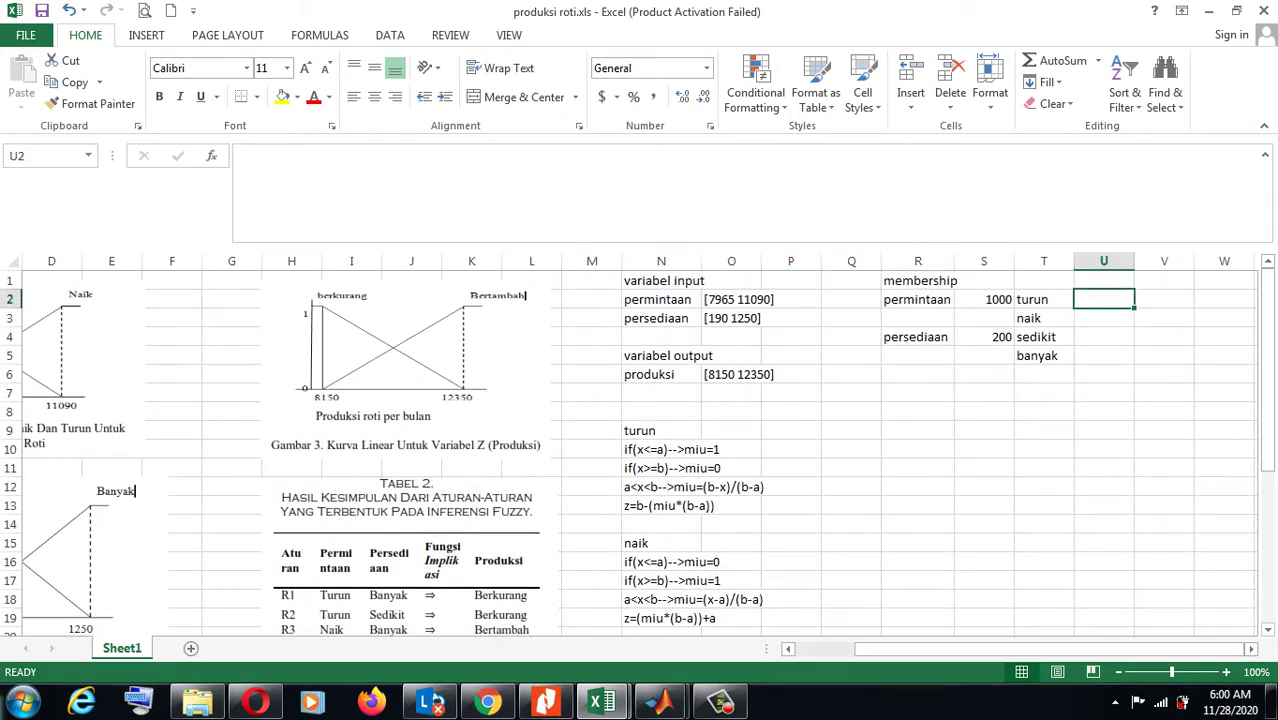
pyautogui.write('=')
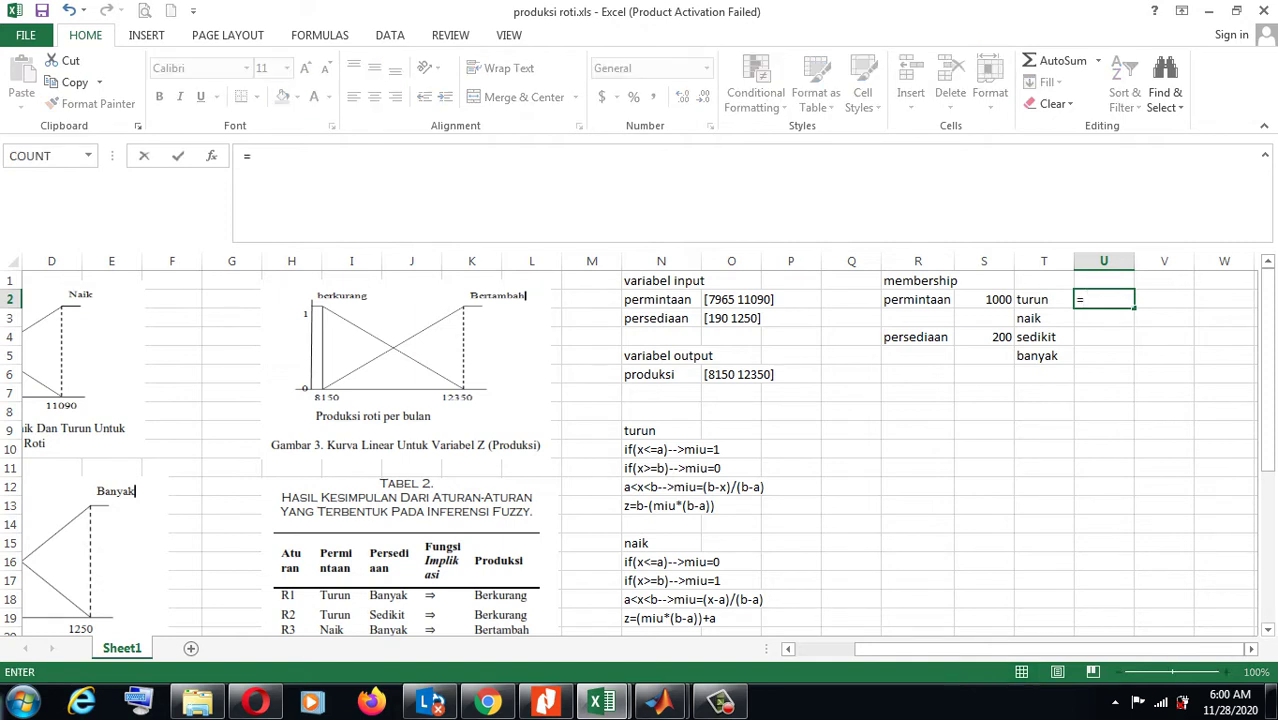
pyautogui.write('if(')
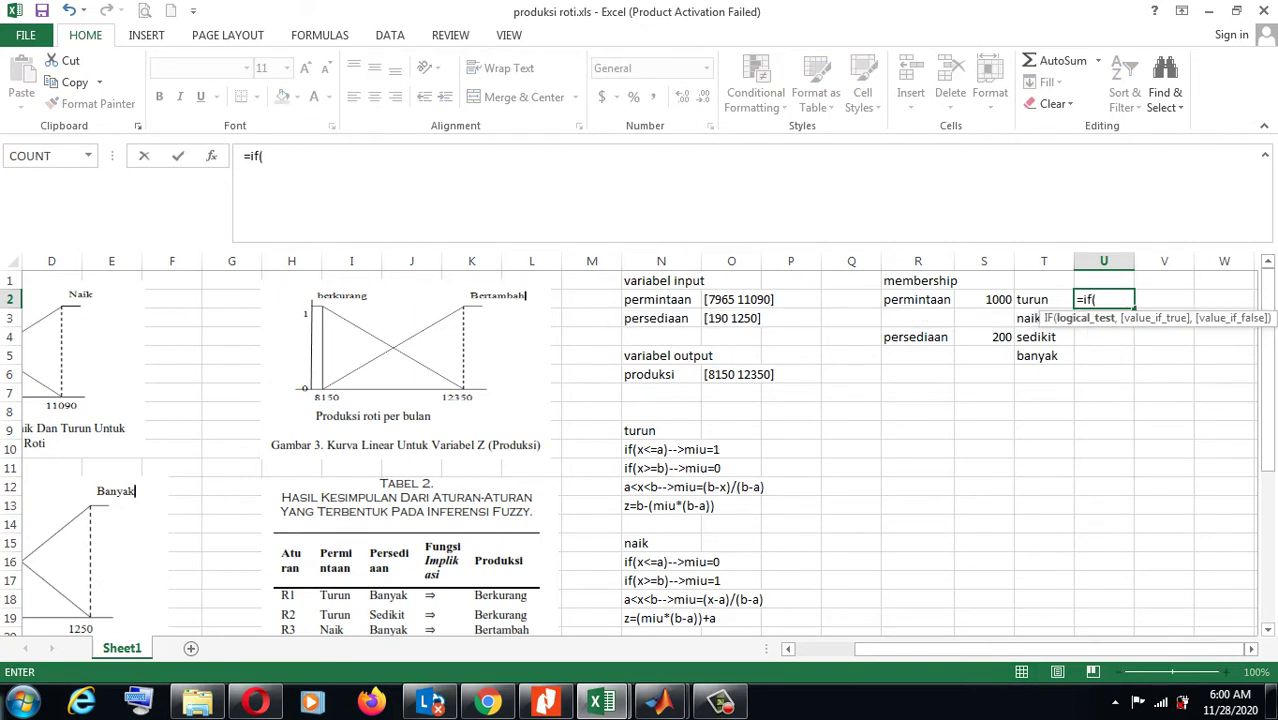
pyautogui.click(985, 299)
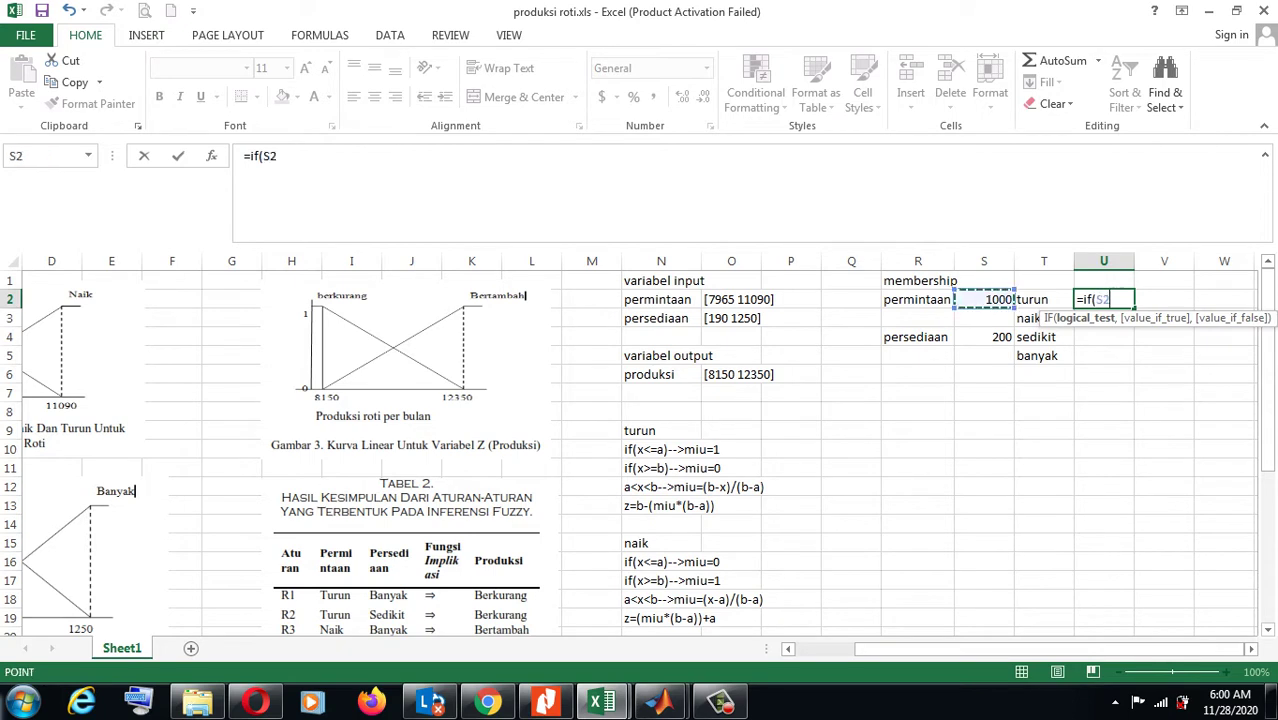
pyautogui.write('<=7965')
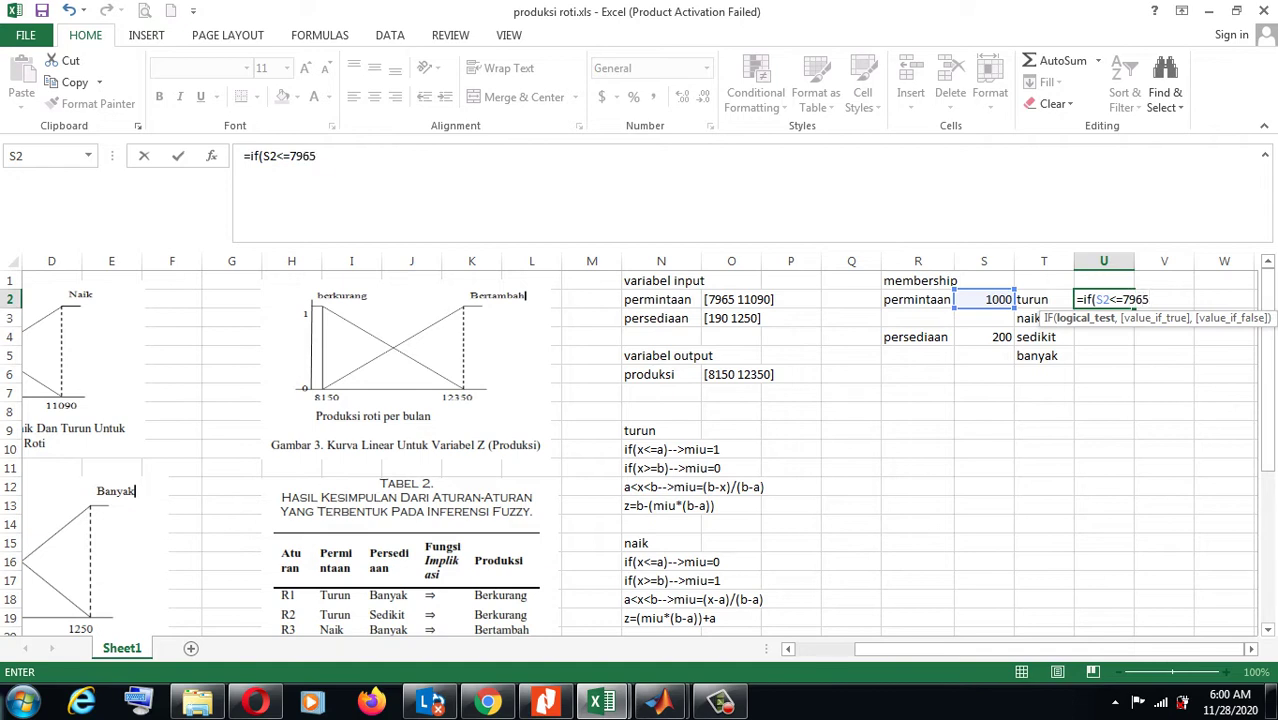
pyautogui.write(',')
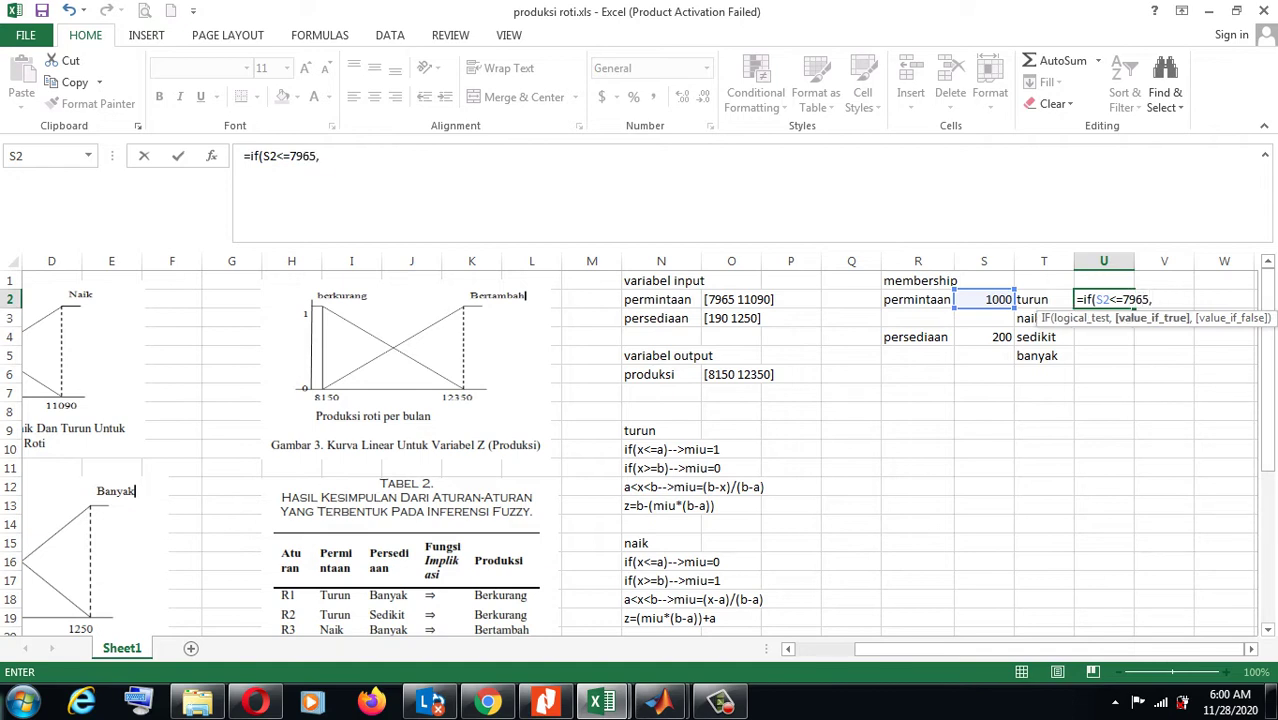
pyautogui.write('1,i')
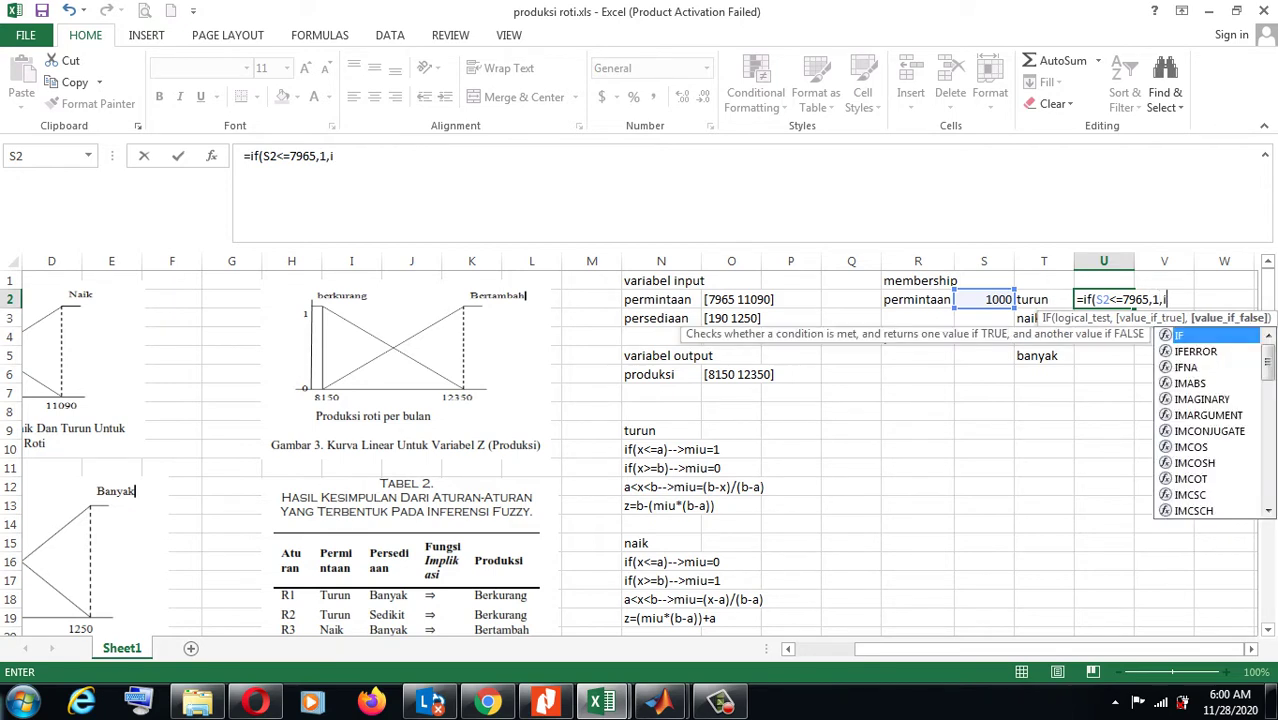
# - Nest a second IF in the U2 formula that returns 0 when S2>=11090
pyautogui.write('f(')
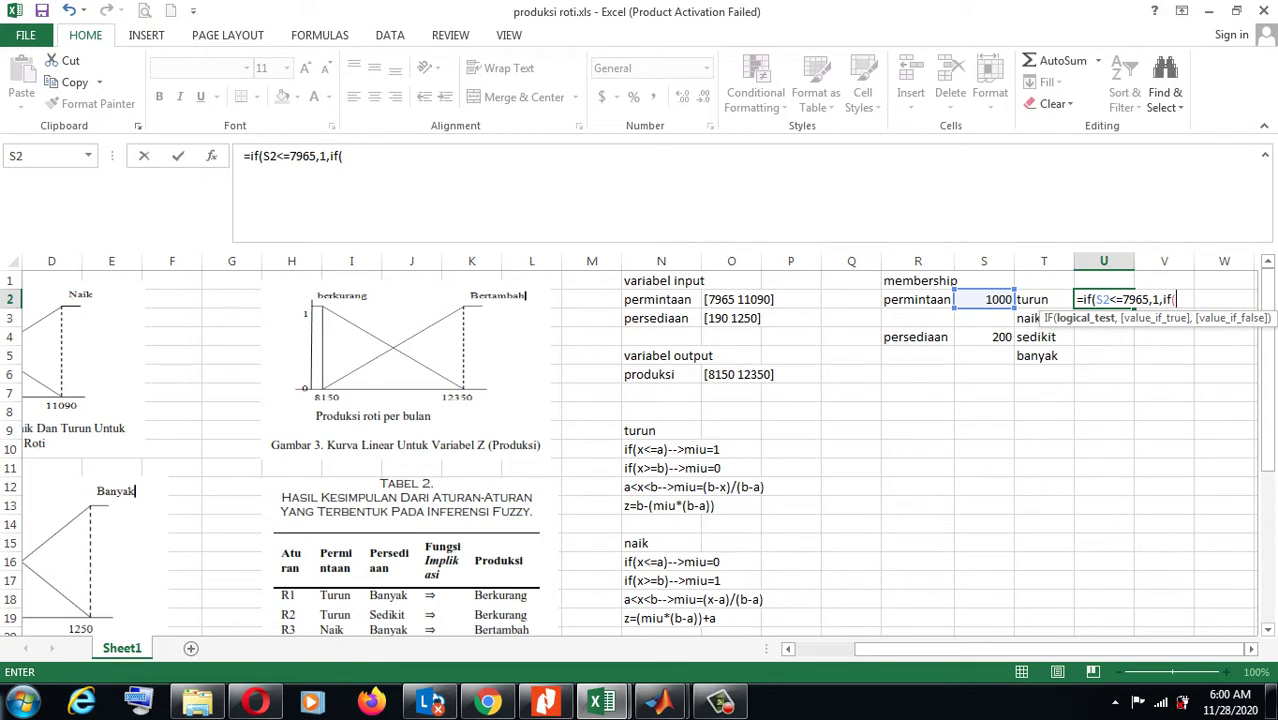
pyautogui.click(984, 299)
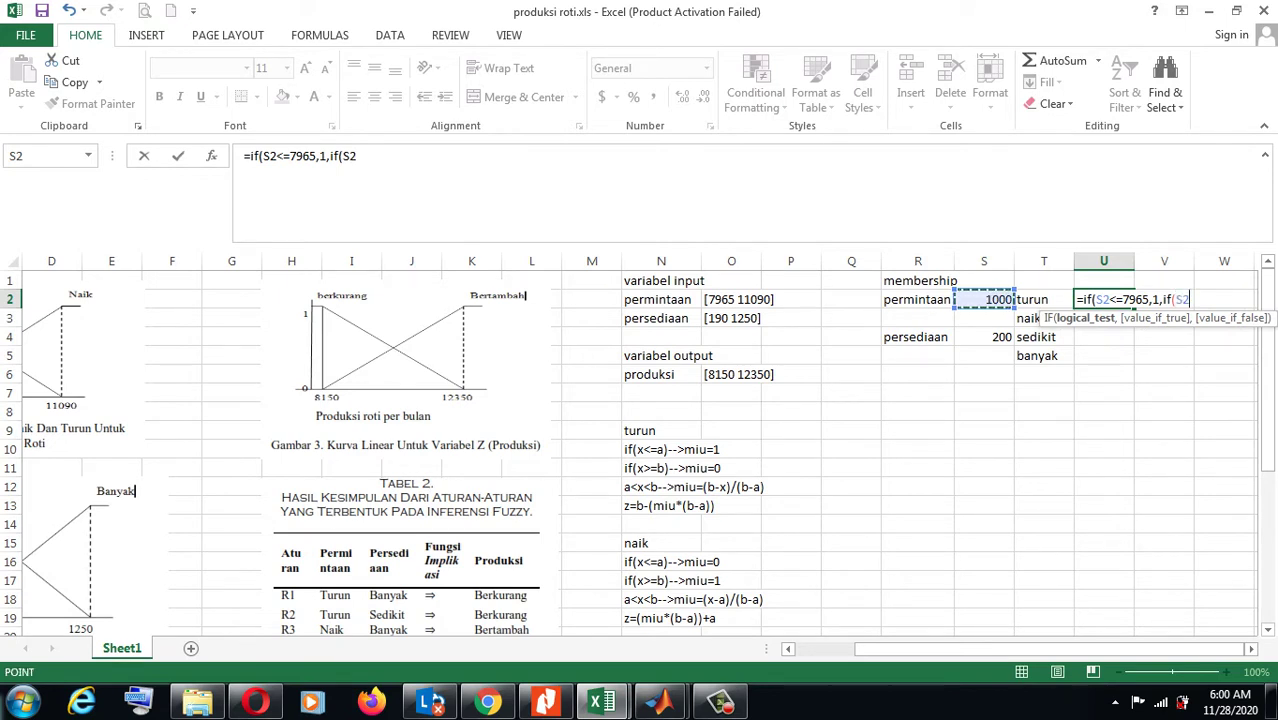
pyautogui.write('>=1109')
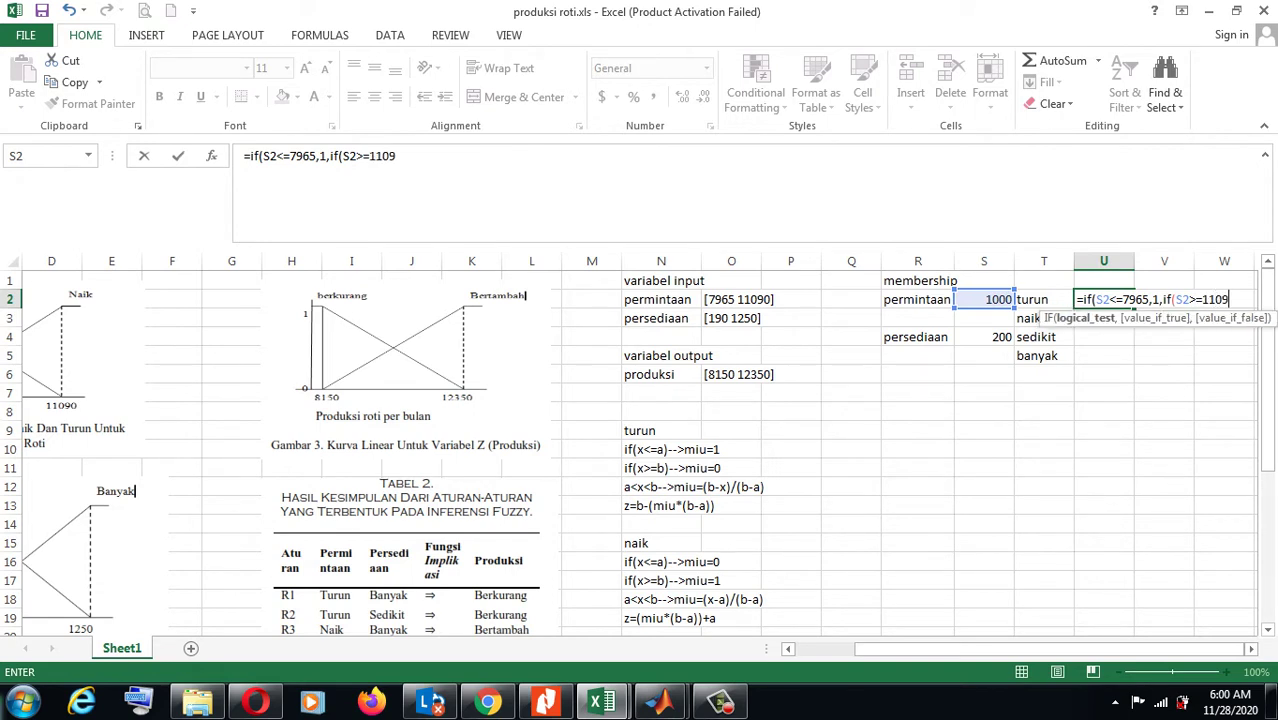
pyautogui.write('0,')
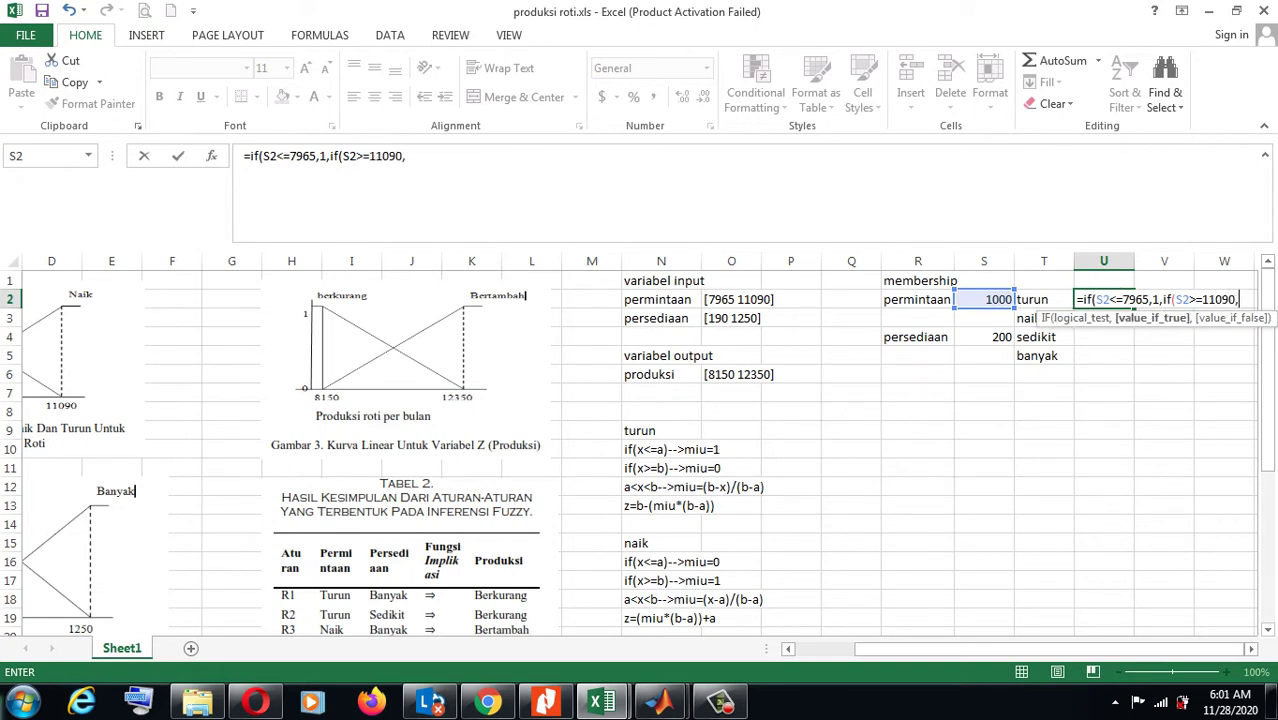
pyautogui.write('0,')
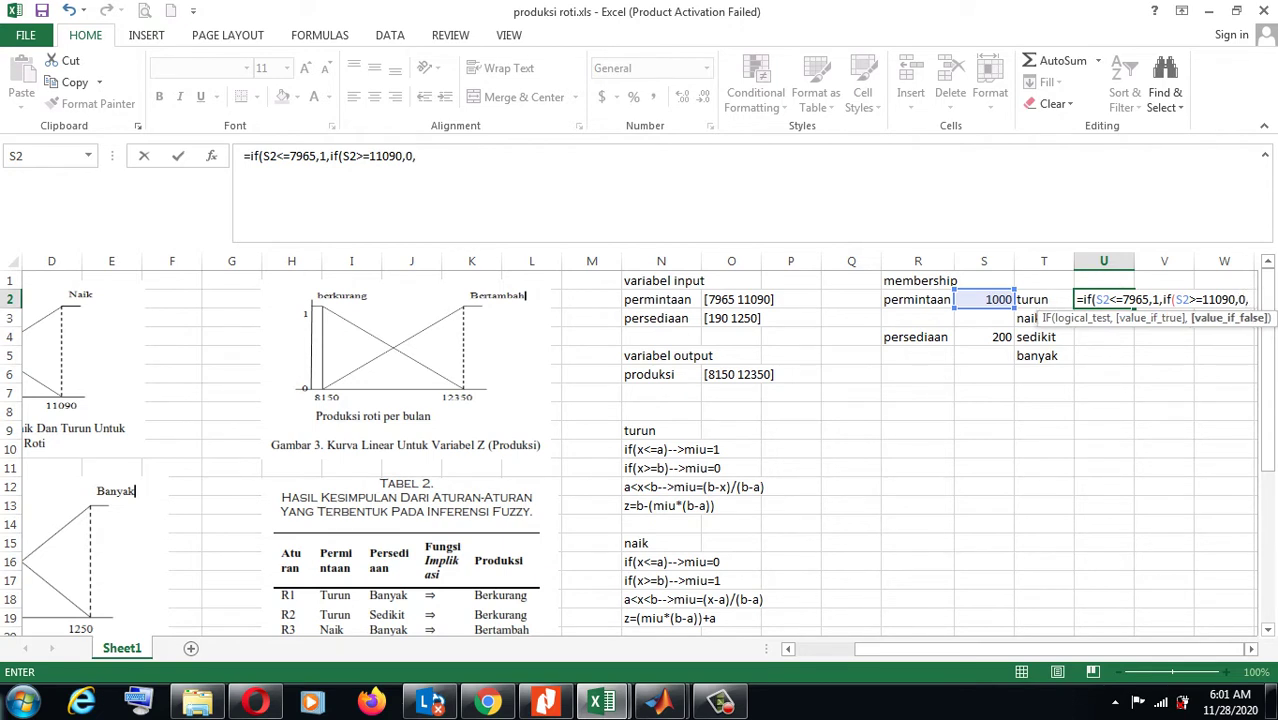
# - Complete the U2 formula with (11090-S2)/(11090-7965) as the remaining case and enter it
pyautogui.write('(')
pyautogui.write('110')
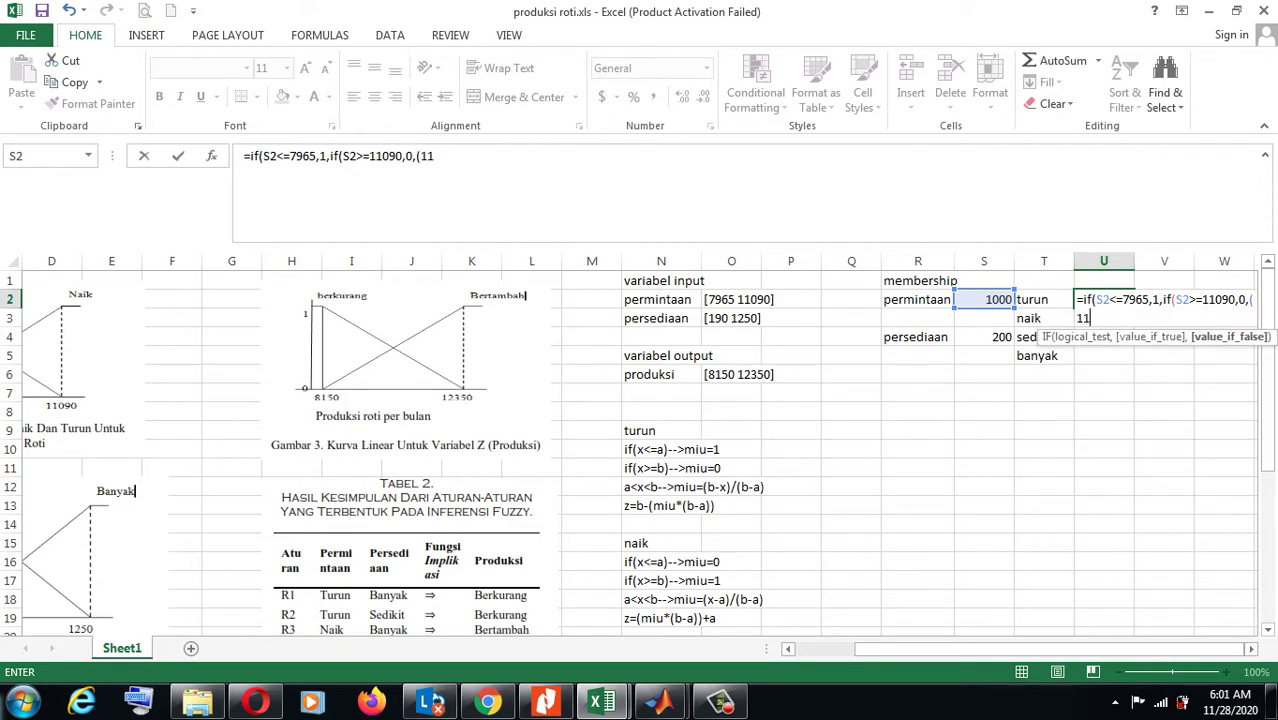
pyautogui.write('90-')
pyautogui.press('Left')
pyautogui.press('Left')
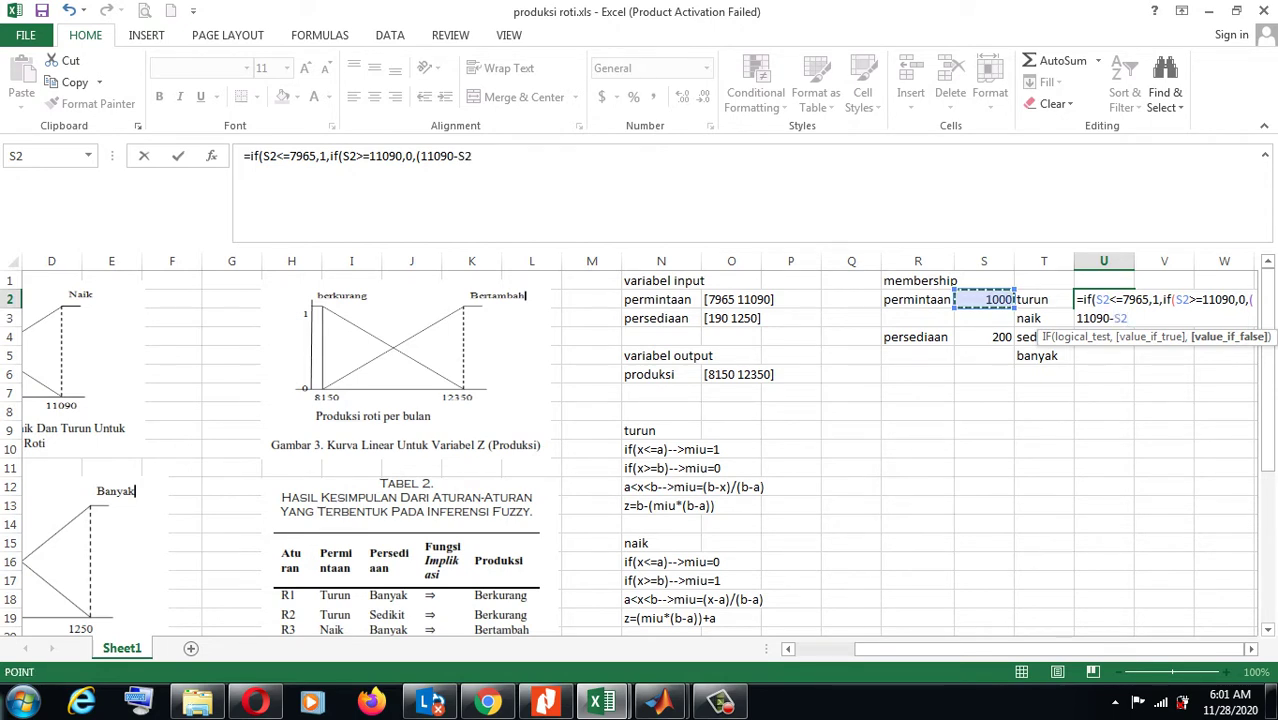
pyautogui.write(')/(')
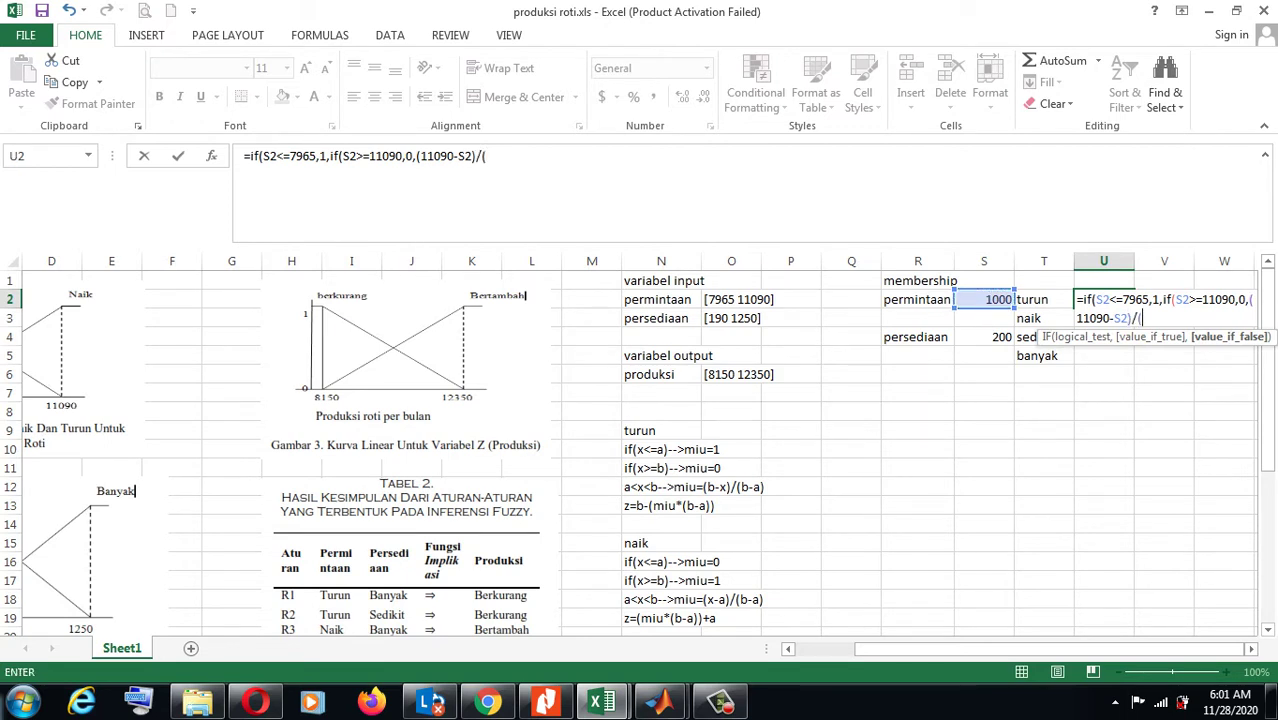
pyautogui.write('11090-79')
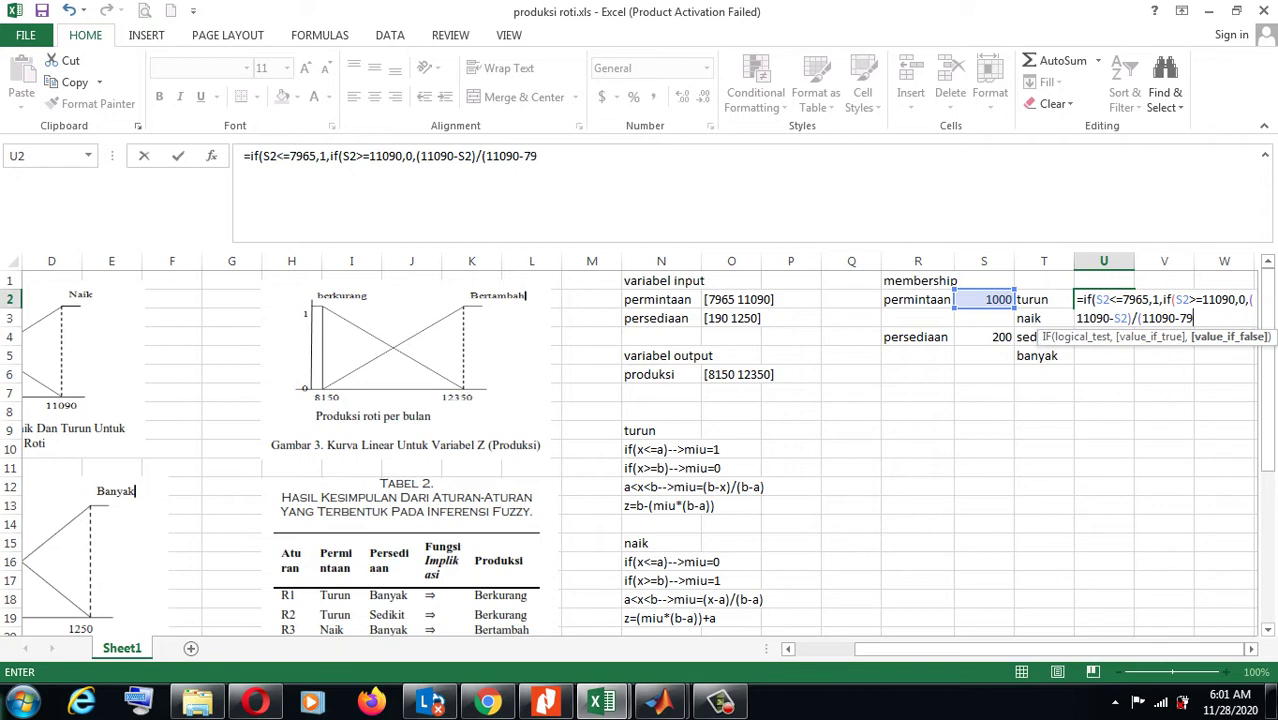
pyautogui.write('65))')
pyautogui.press('Return')
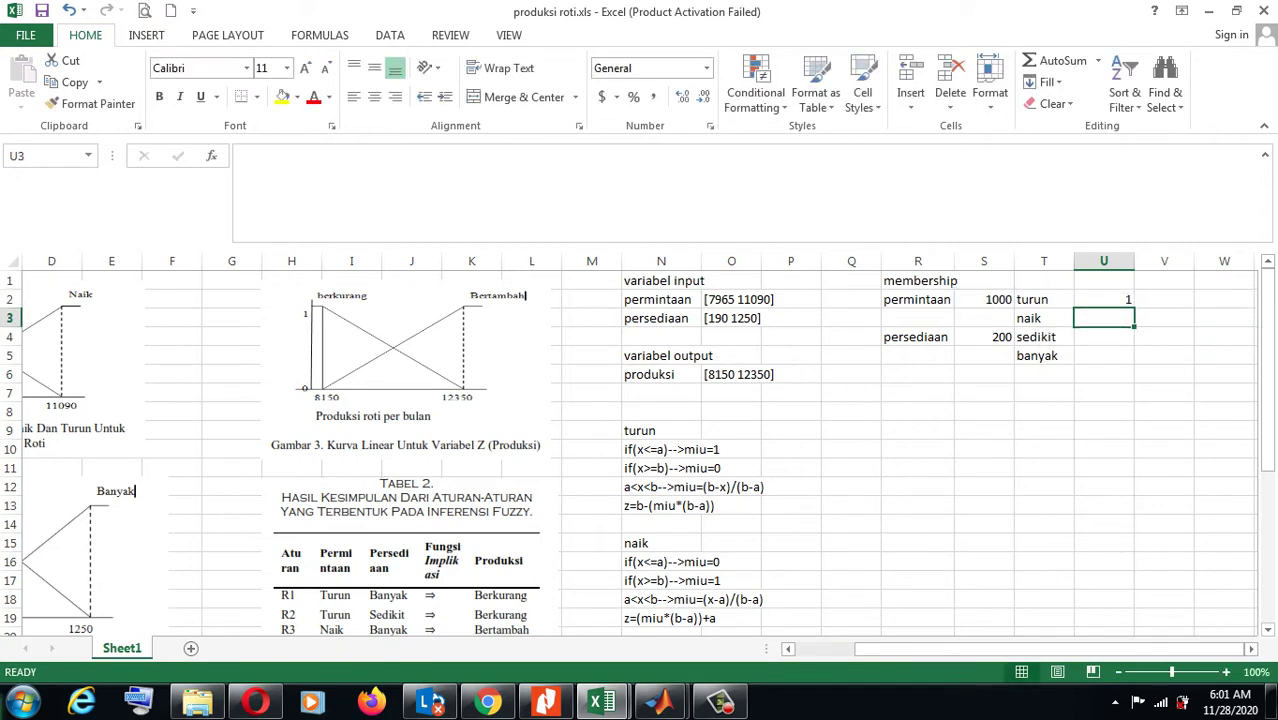
# - Review the complete turun membership formula in U2
pyautogui.press('Up')
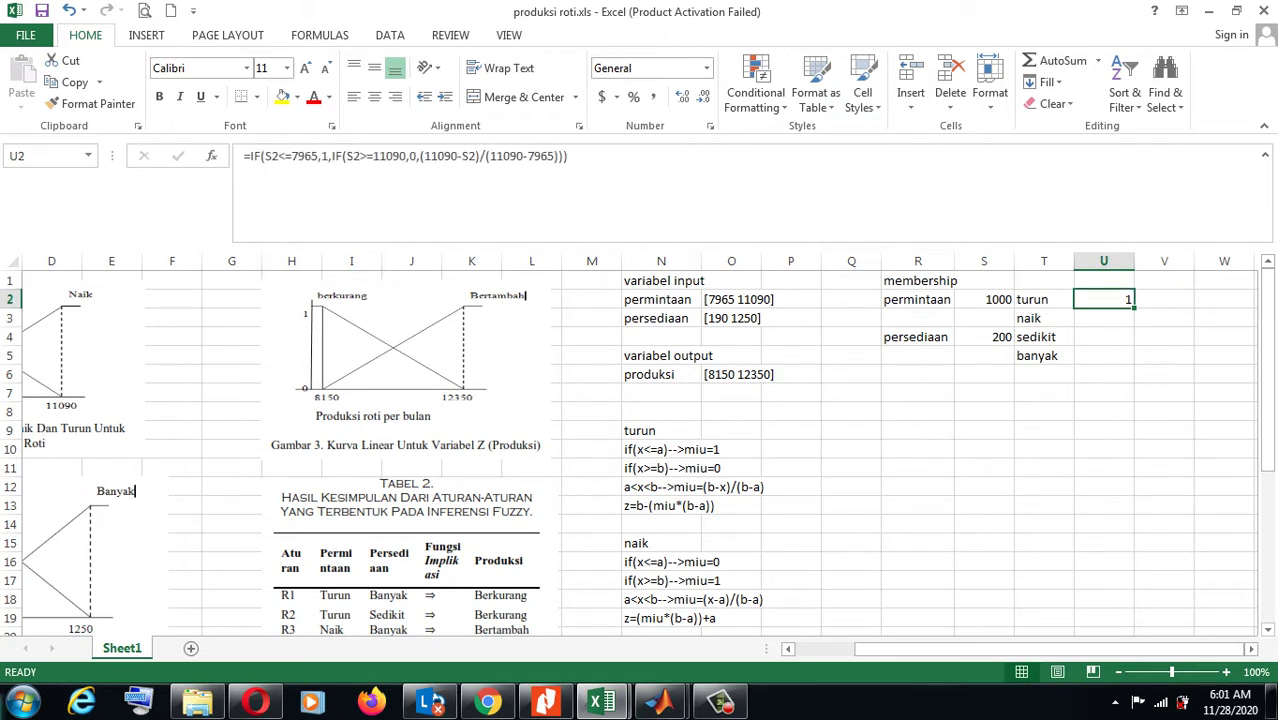
pyautogui.press('F2')
pyautogui.hotkey('shift', 'Home')
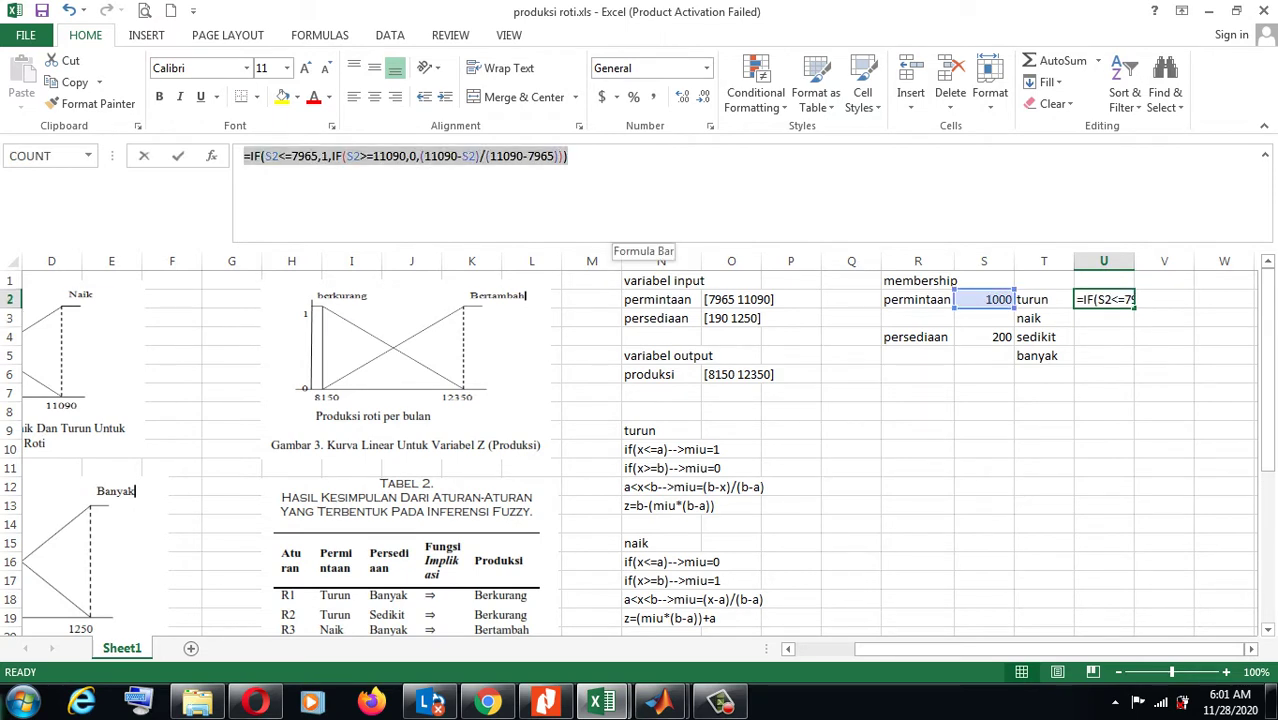
pyautogui.press('Return')
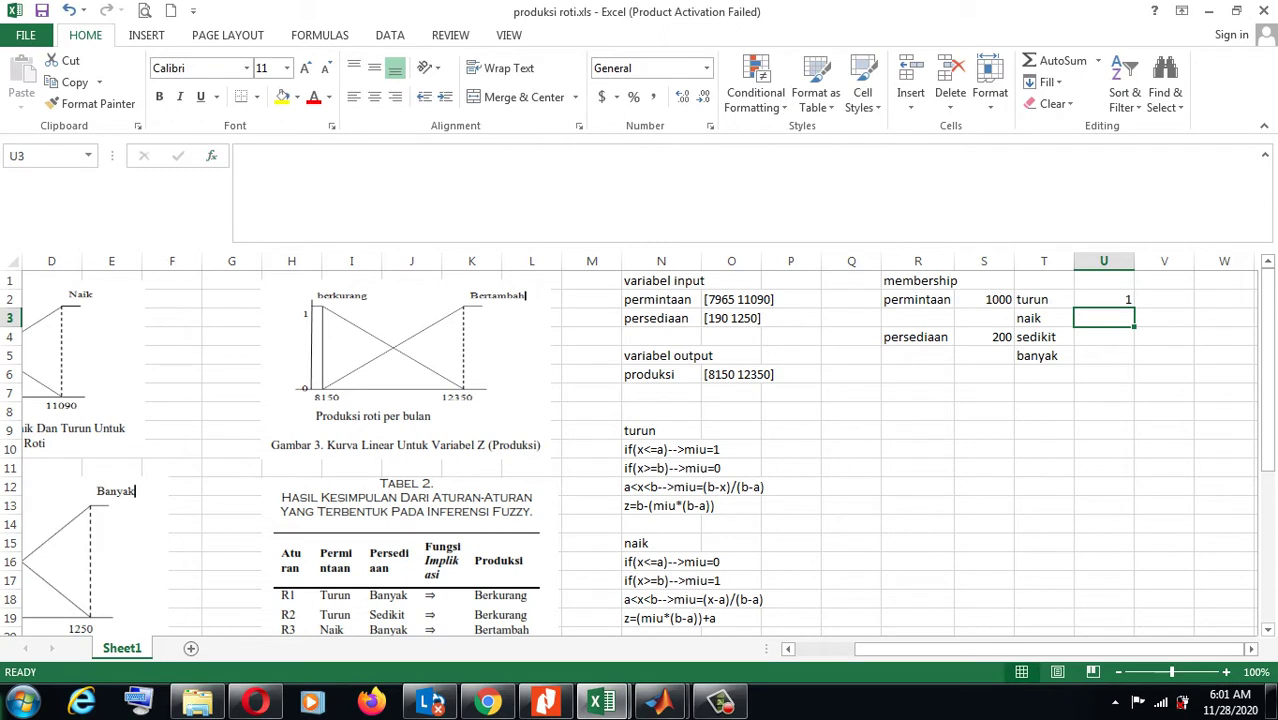
# - Copy the turun formula from U2 to the persediaan sedikit cell U4
pyautogui.click(1103, 299)
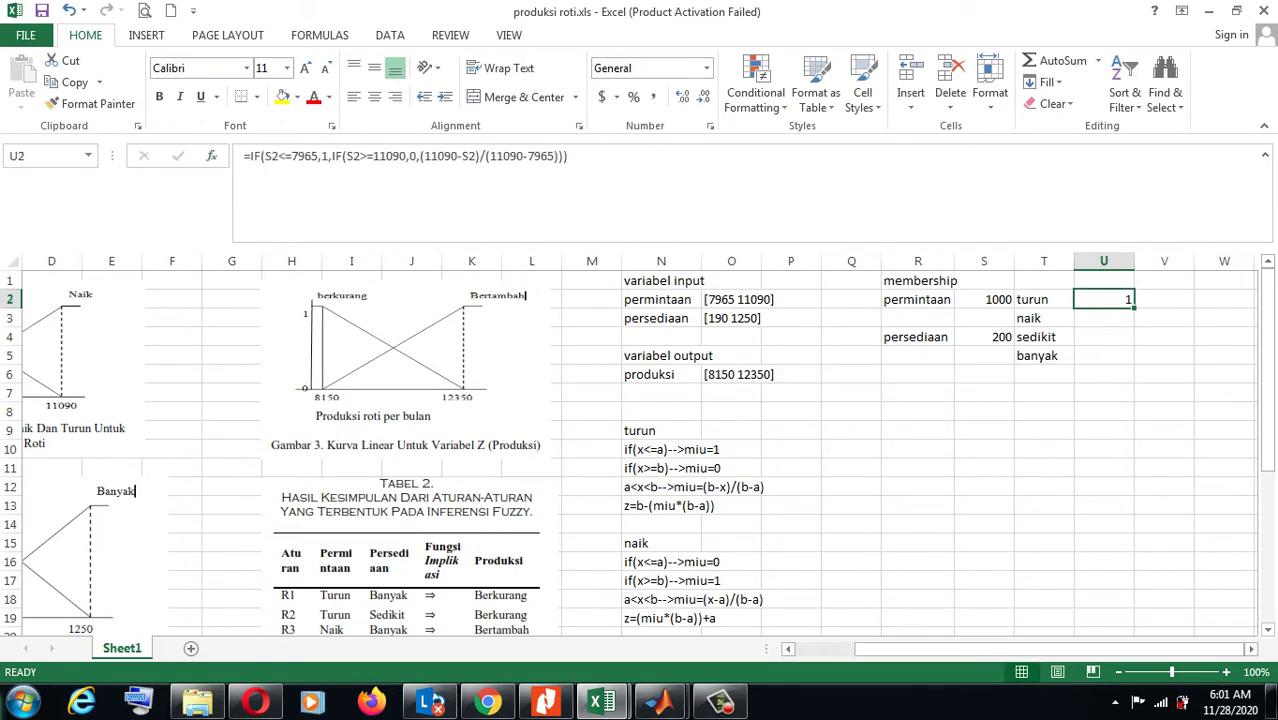
pyautogui.hotkey('ctrl', 'c')
pyautogui.click(1103, 337)
pyautogui.hotkey('ctrl', 'v')
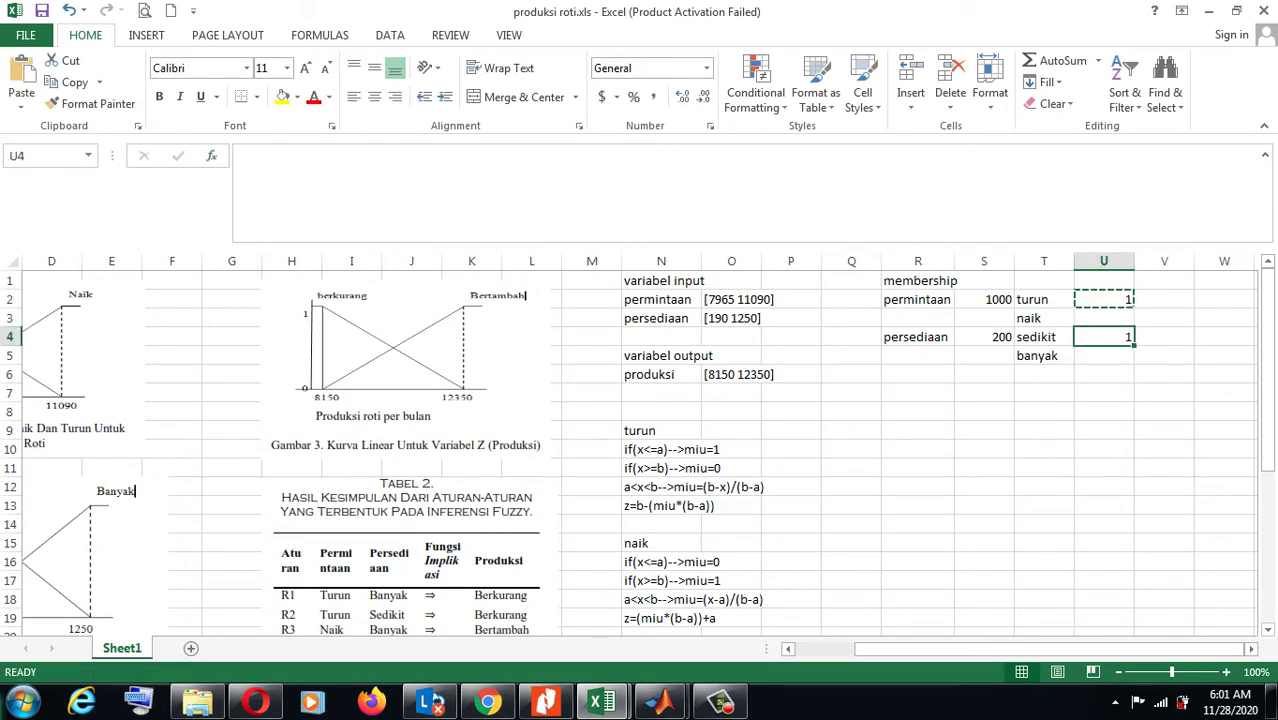
pyautogui.press('Escape')
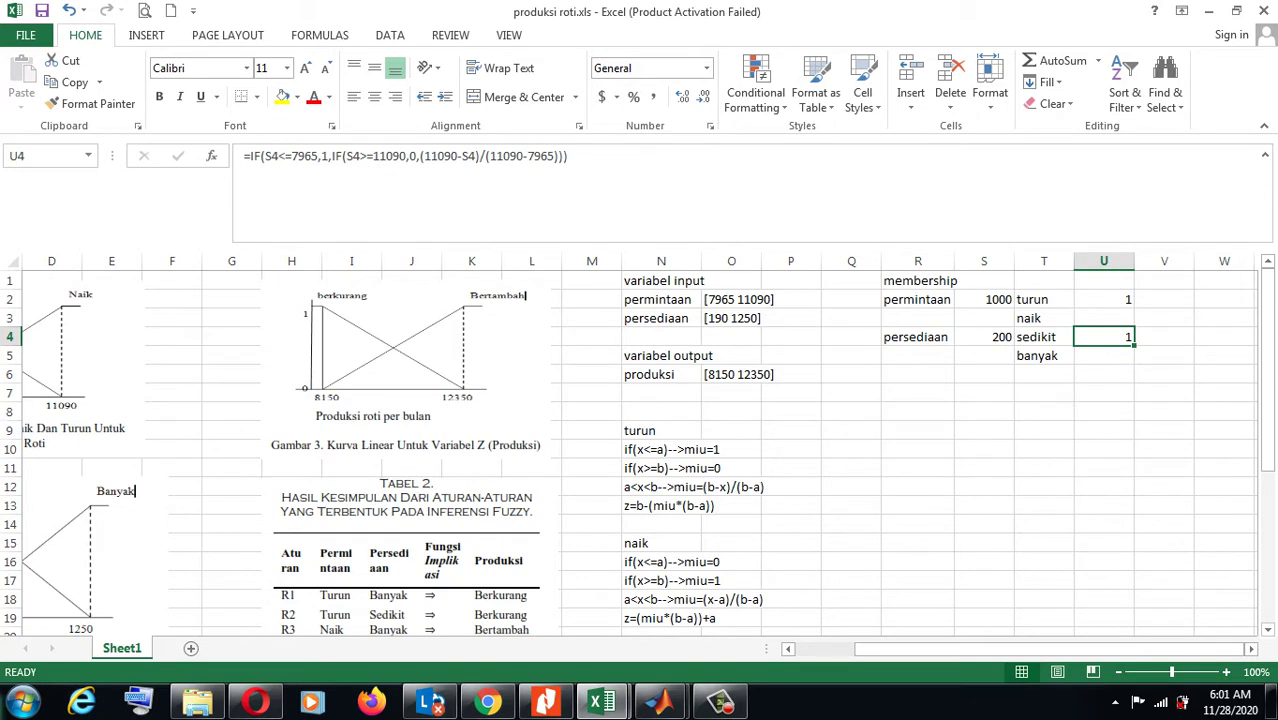
# - Set the lower limit in the first IF condition of the U4 formula to 190
pyautogui.click(318, 156)
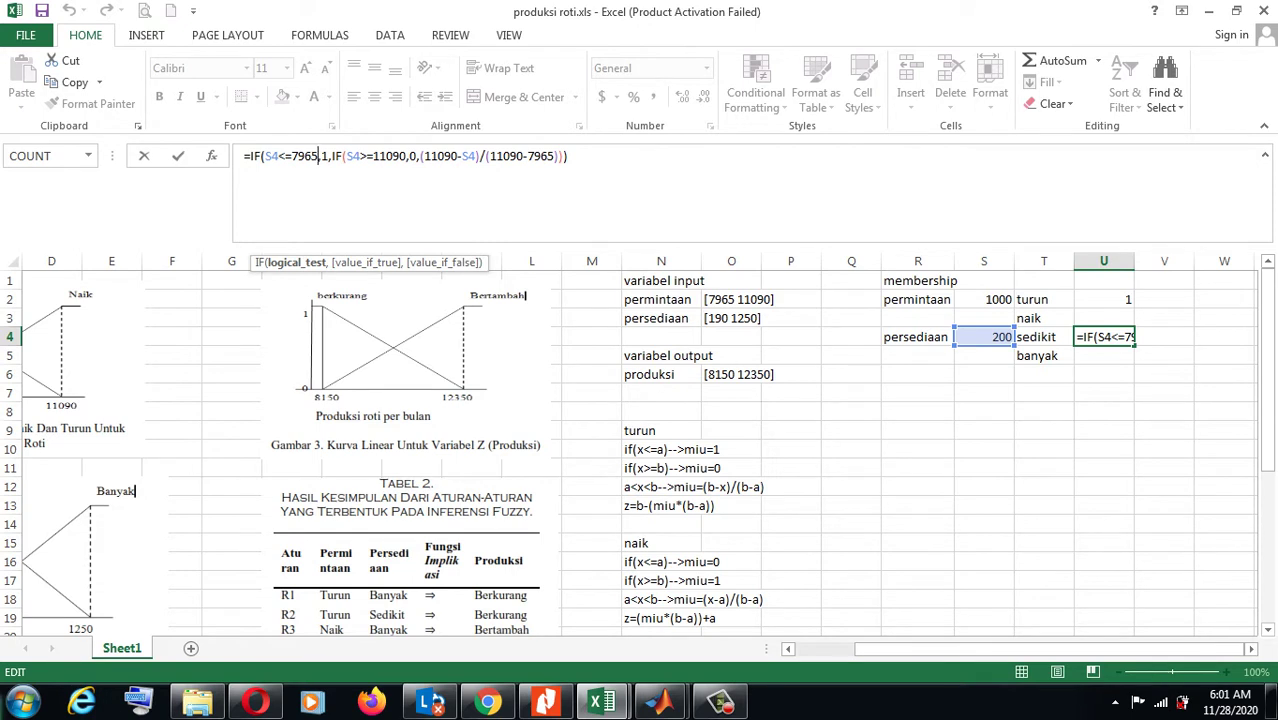
pyautogui.press('BackSpace')
pyautogui.press('BackSpace')
pyautogui.press('BackSpace')
pyautogui.press('BackSpace')
pyautogui.write('1')
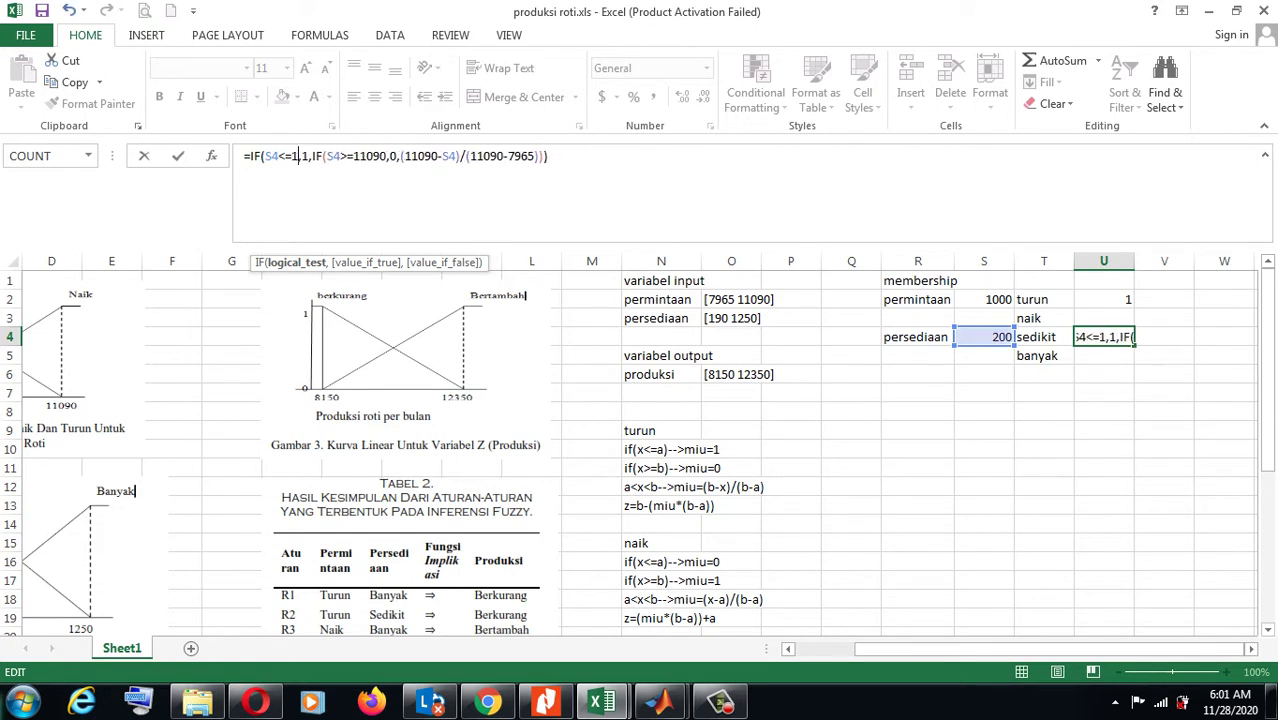
pyautogui.write('90')
# - Set the upper limit in the nested IF condition of the U4 formula to 1250
pyautogui.click(398, 156)
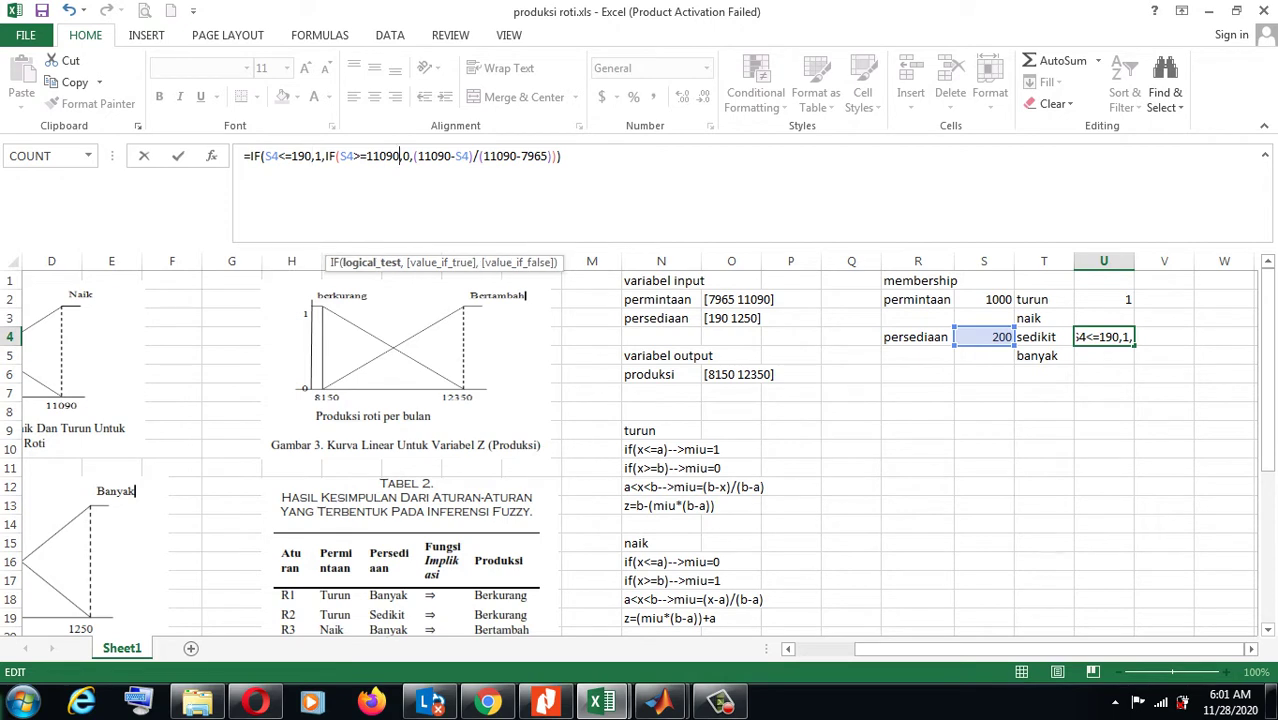
pyautogui.press('BackSpace')
pyautogui.press('BackSpace')
pyautogui.press('BackSpace')
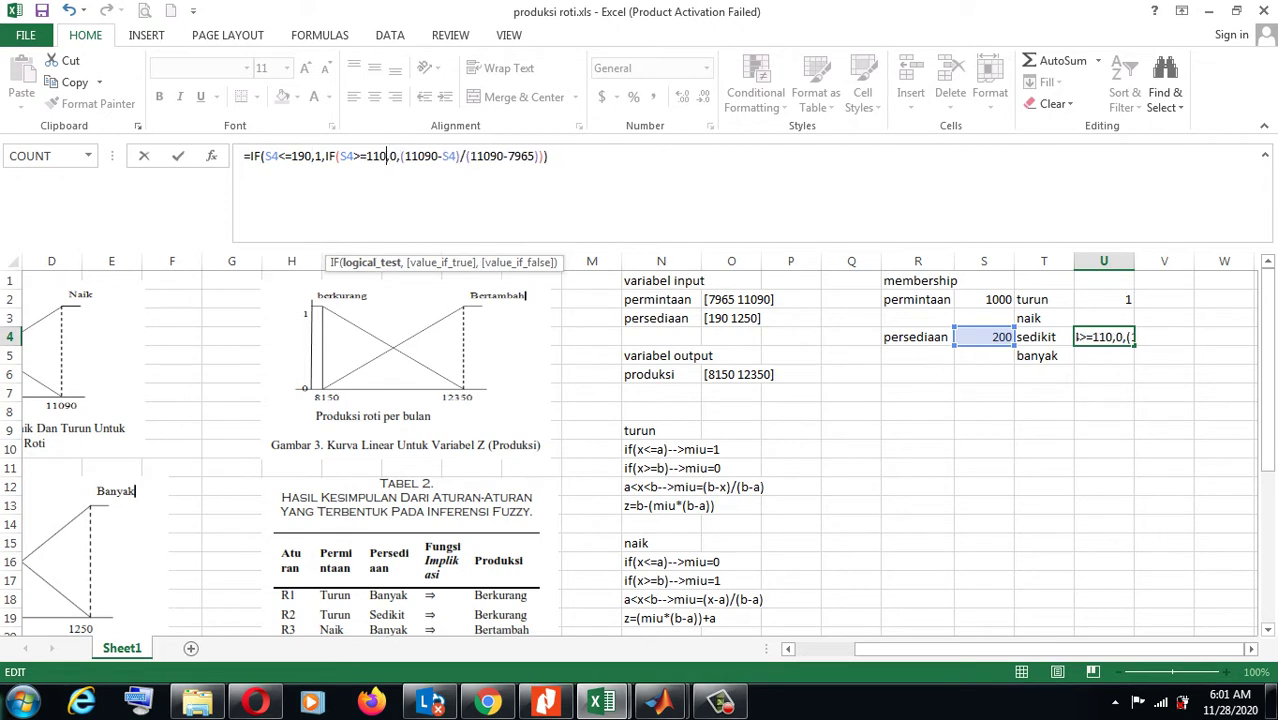
pyautogui.write('250')
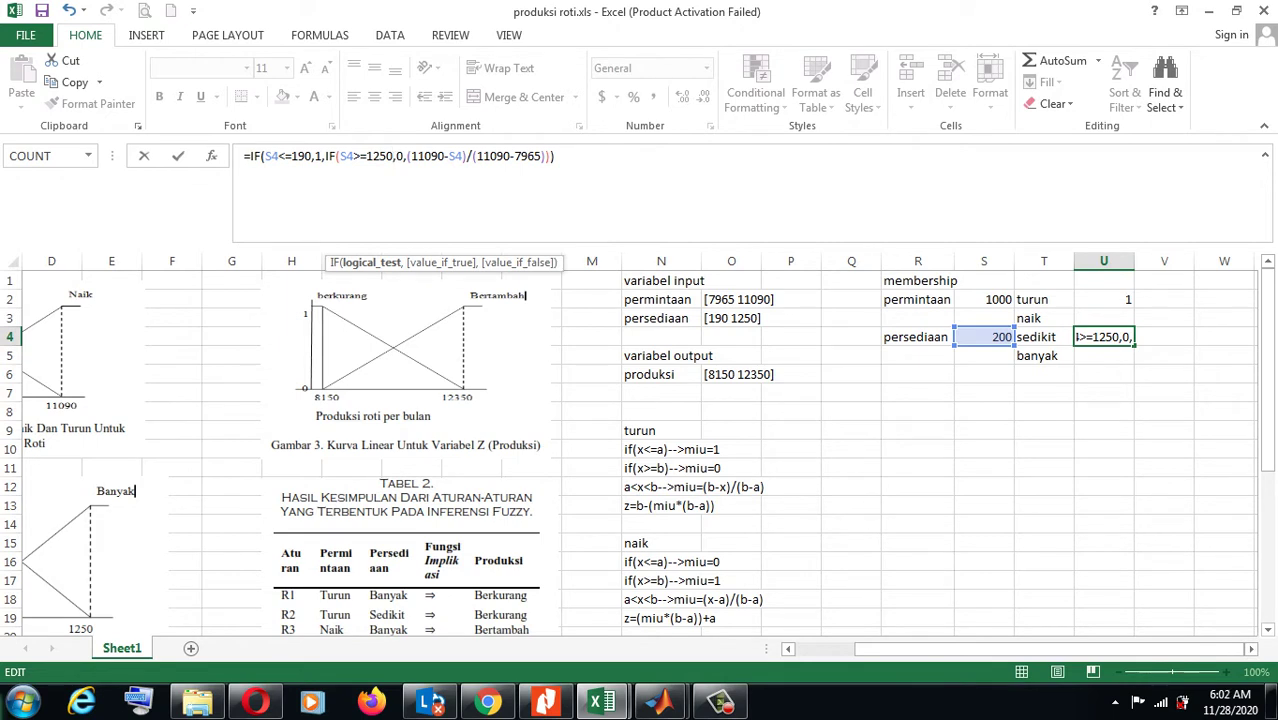
# - Replace 11090 with 1250 in the numerator of the U4 formula's fraction
pyautogui.press('Right')
pyautogui.press('Right')
pyautogui.press('Right')
pyautogui.press('Right')
pyautogui.press('Right')
pyautogui.press('Right')
pyautogui.press('Right')
pyautogui.press('Right')
pyautogui.press('Right')
pyautogui.hotkey('shift', 'Left')
pyautogui.hotkey('shift', 'Left')
pyautogui.hotkey('shift', 'Left')
pyautogui.hotkey('shift', 'Left')
pyautogui.hotkey('shift', 'Left')
pyautogui.hotkey('shift', 'Right')
pyautogui.write('250')
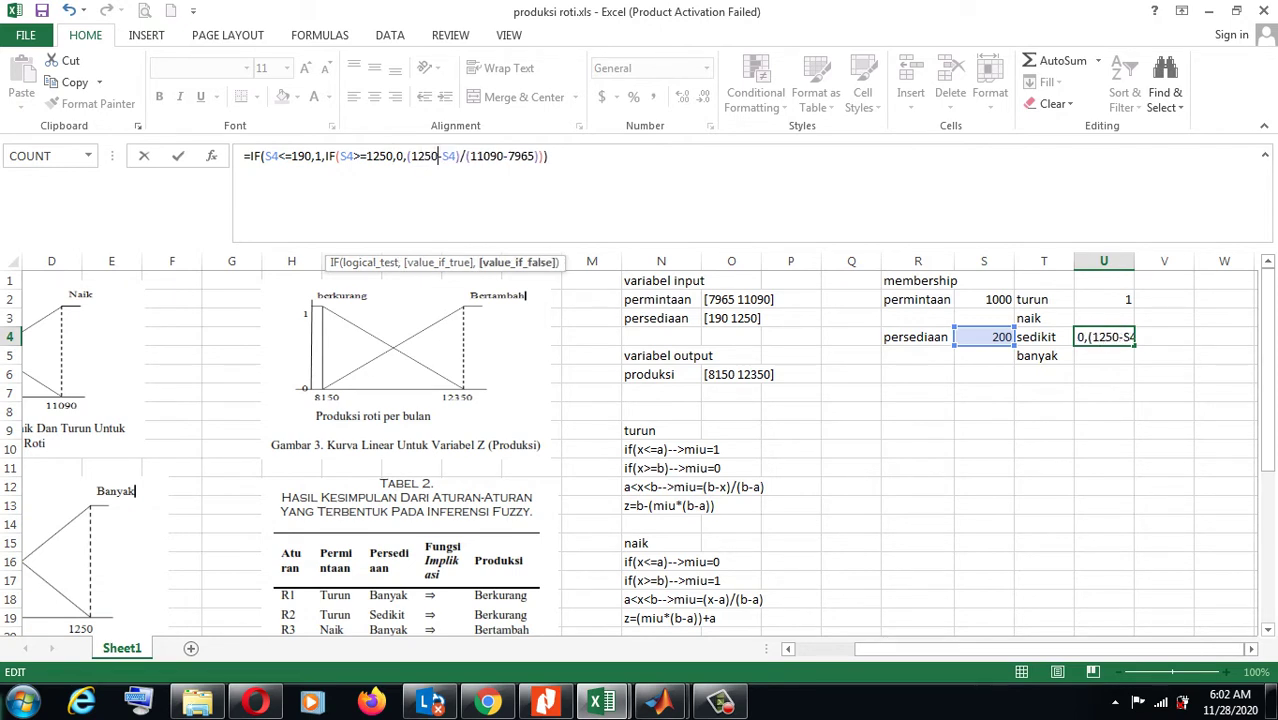
# - Change the denominator of the U4 formula to (1250-190) and enter the completed sedikit formula
pyautogui.hotkey('shift', 'Left')
pyautogui.hotkey('shift', 'Left')
pyautogui.hotkey('shift', 'Left')
pyautogui.hotkey('shift', 'Left')
pyautogui.write('250')
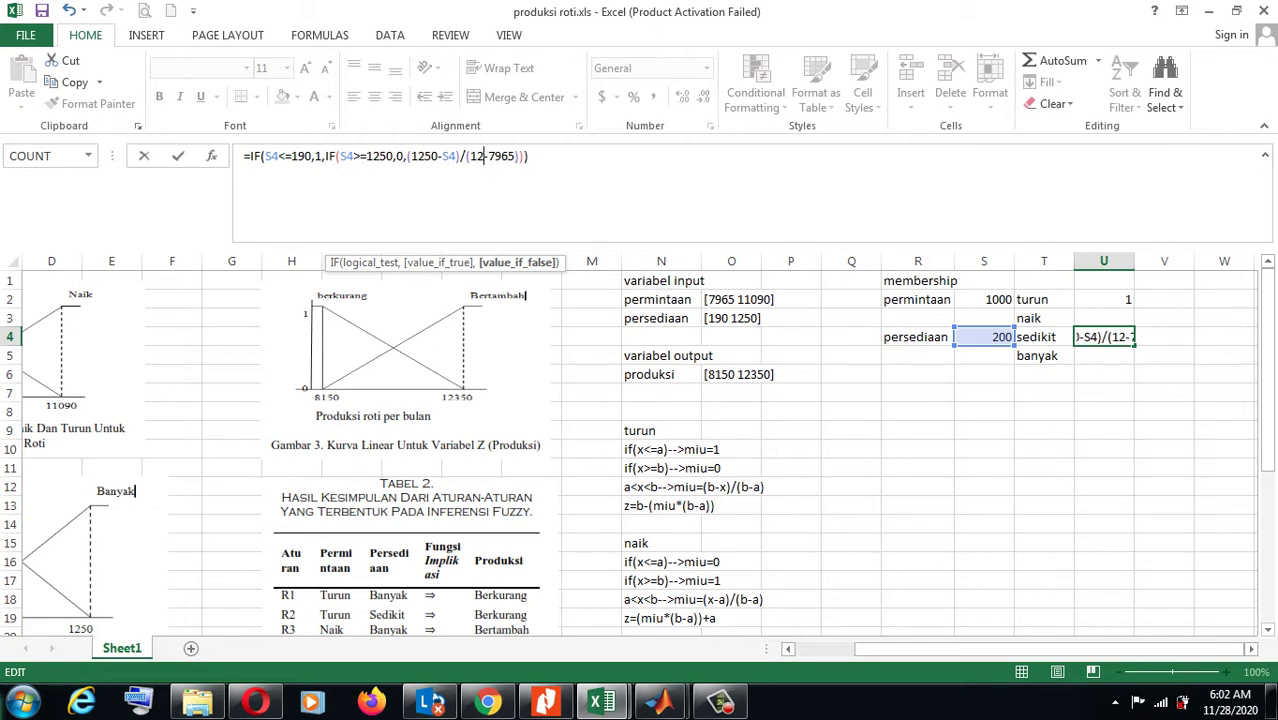
pyautogui.click(526, 156)
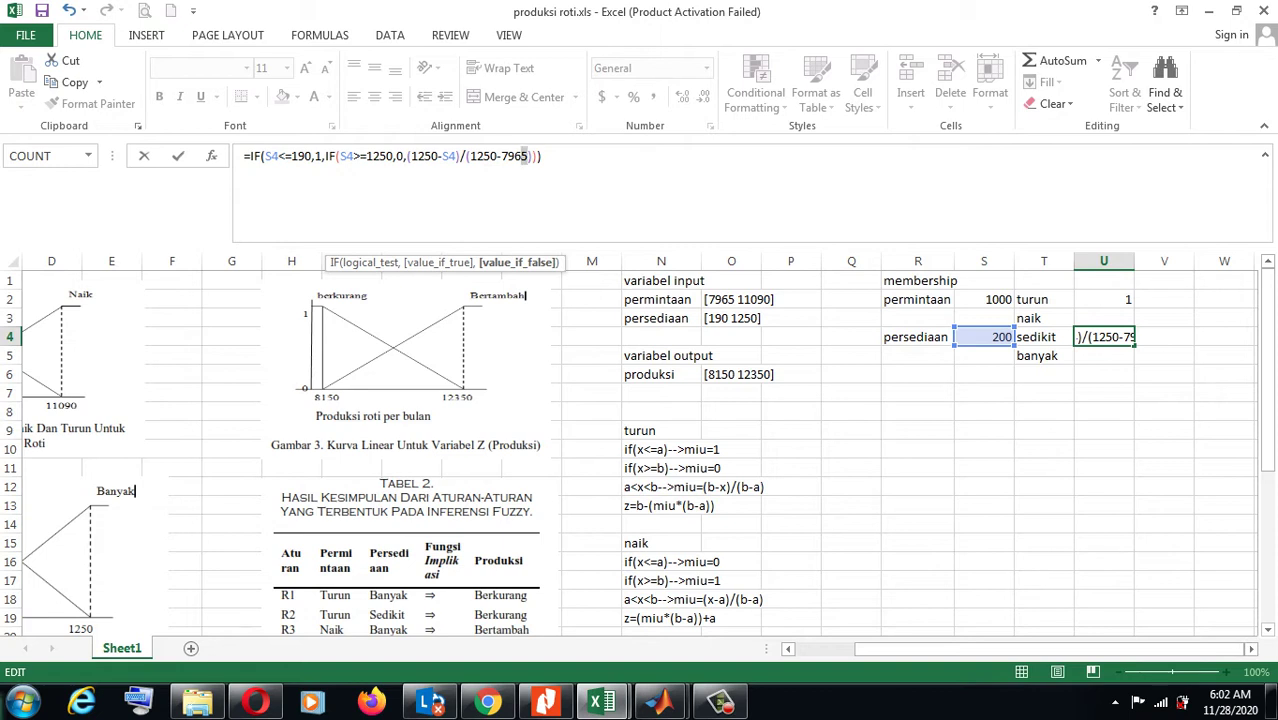
pyautogui.moveTo(526, 156); pyautogui.dragTo(498, 156)
pyautogui.write('190')
pyautogui.press('Return')
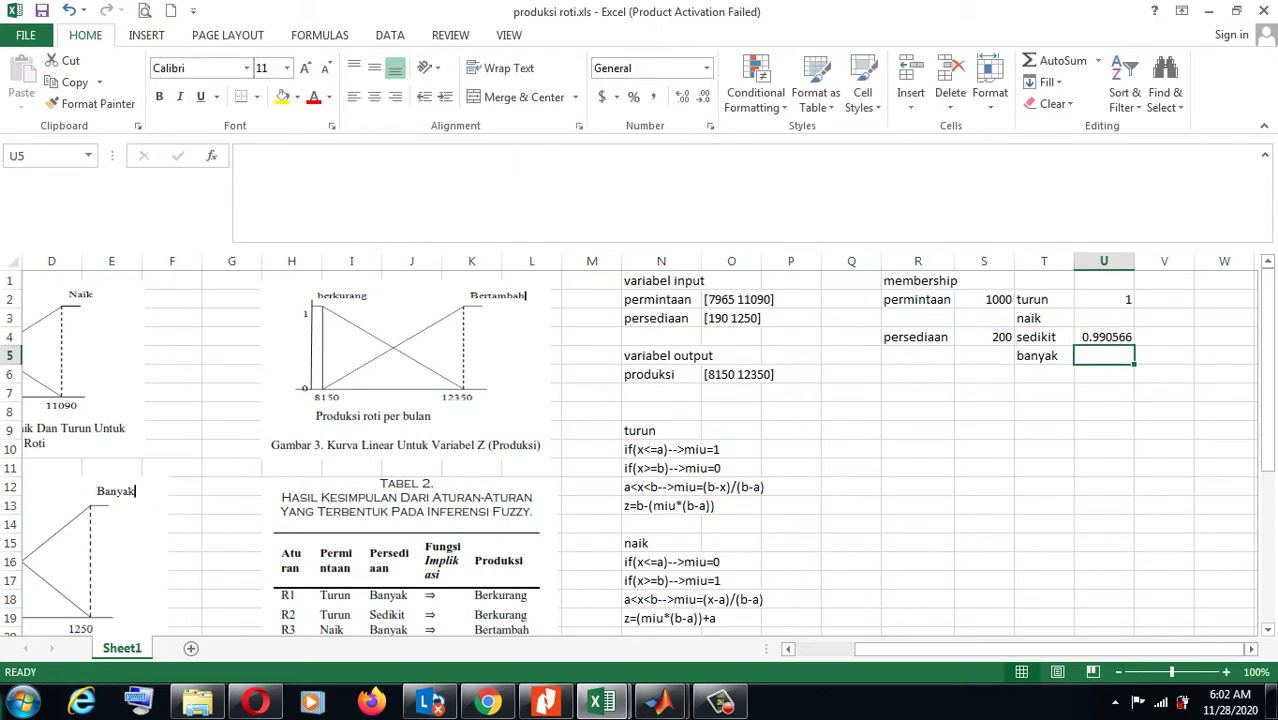
pyautogui.click(1104, 337)
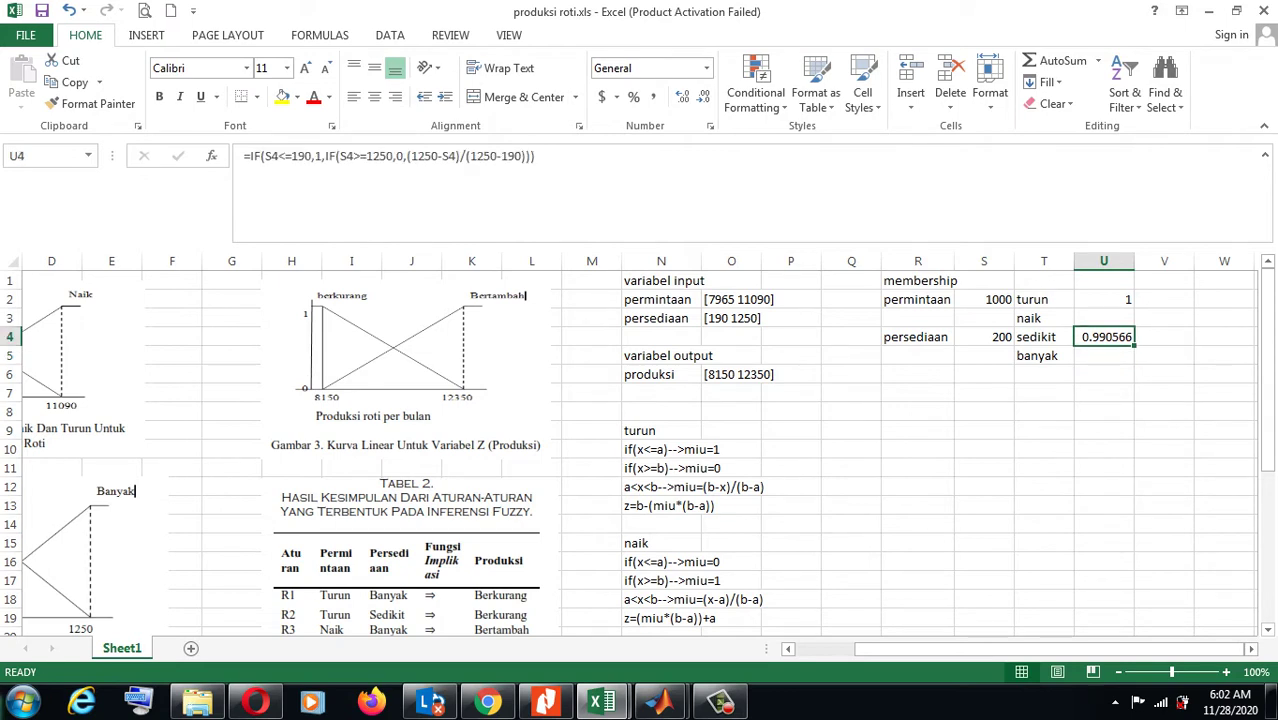
# - Begin the permintaan naik formula in U3 with an IF that returns 0 when S2<=7965
pyautogui.click(1104, 318)
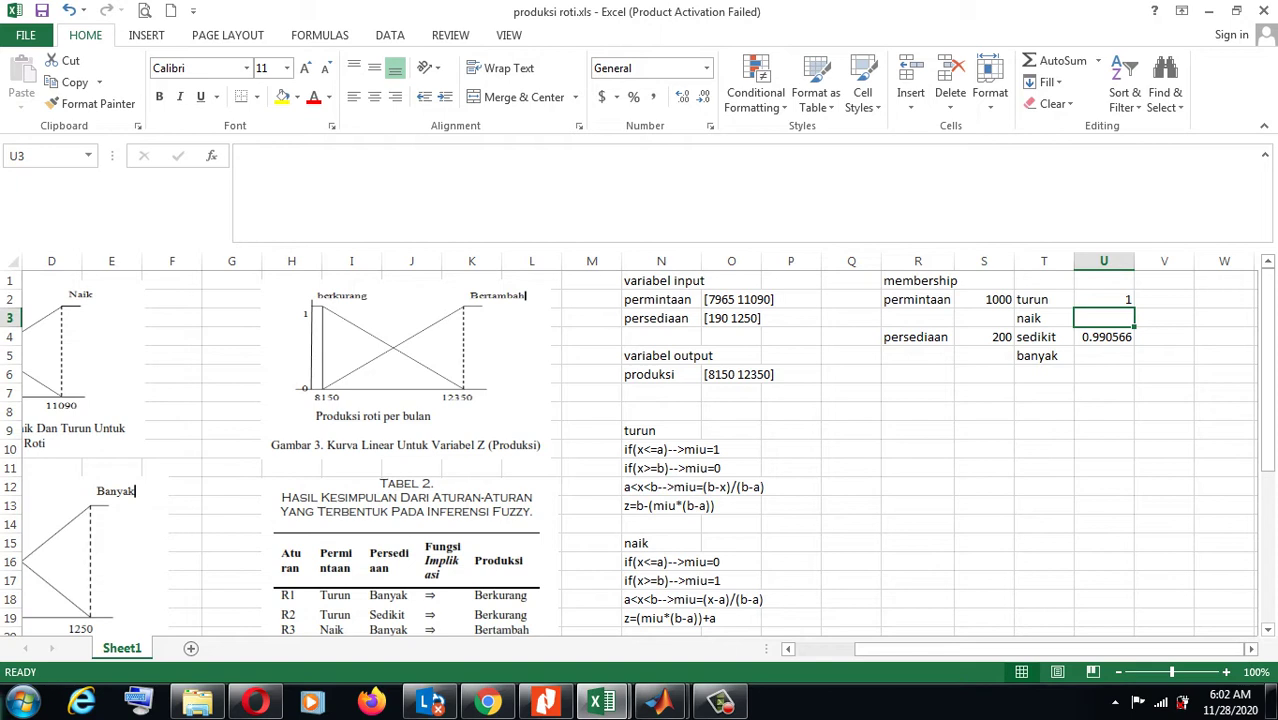
pyautogui.write('=i')
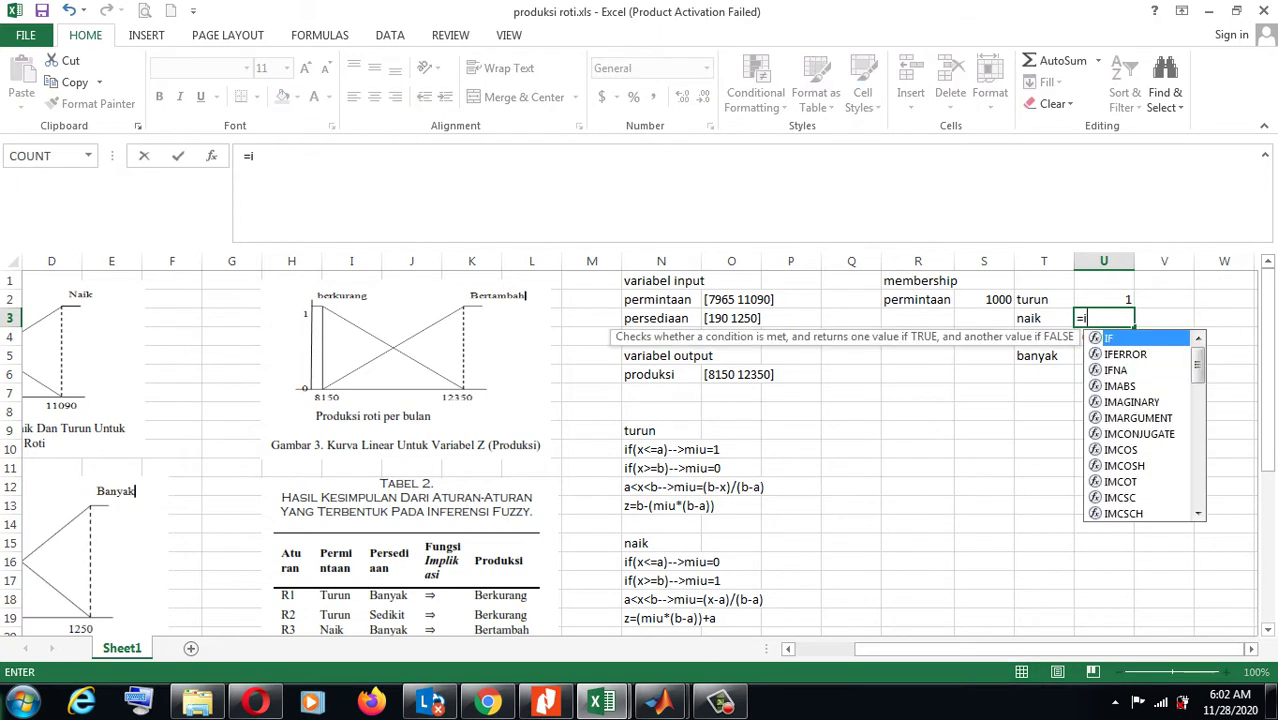
pyautogui.write('f(')
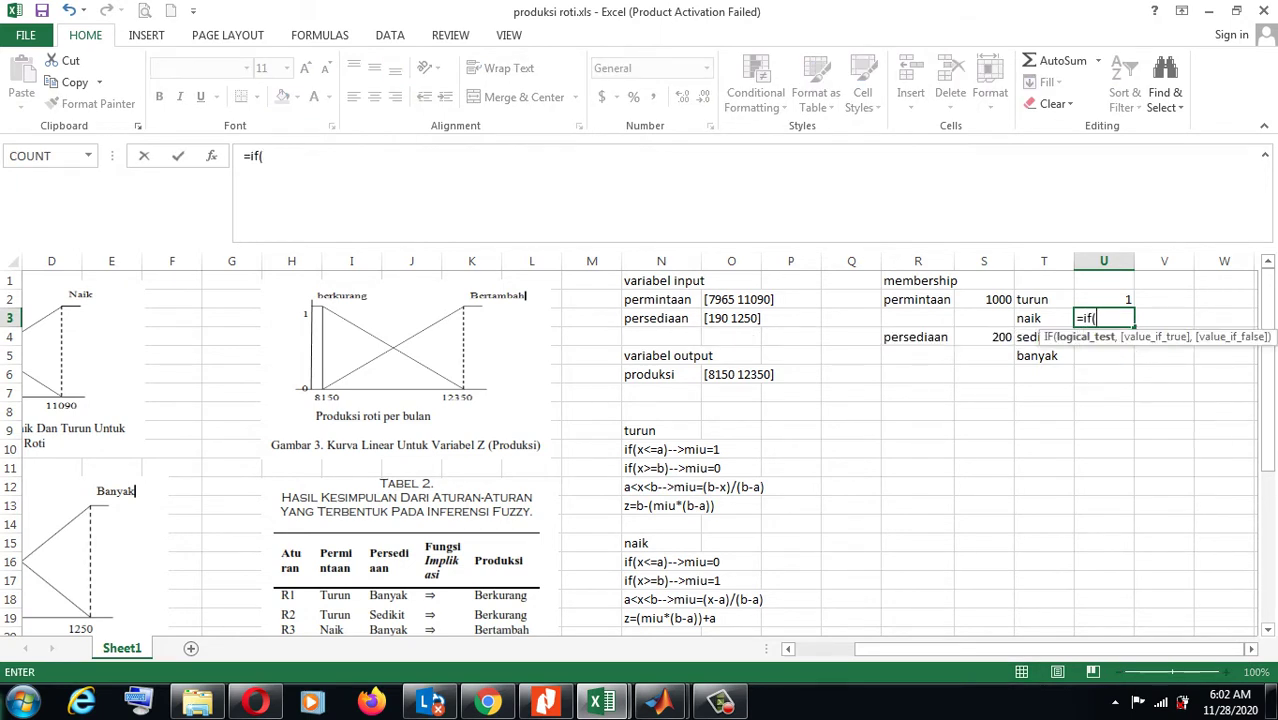
pyautogui.click(984, 299)
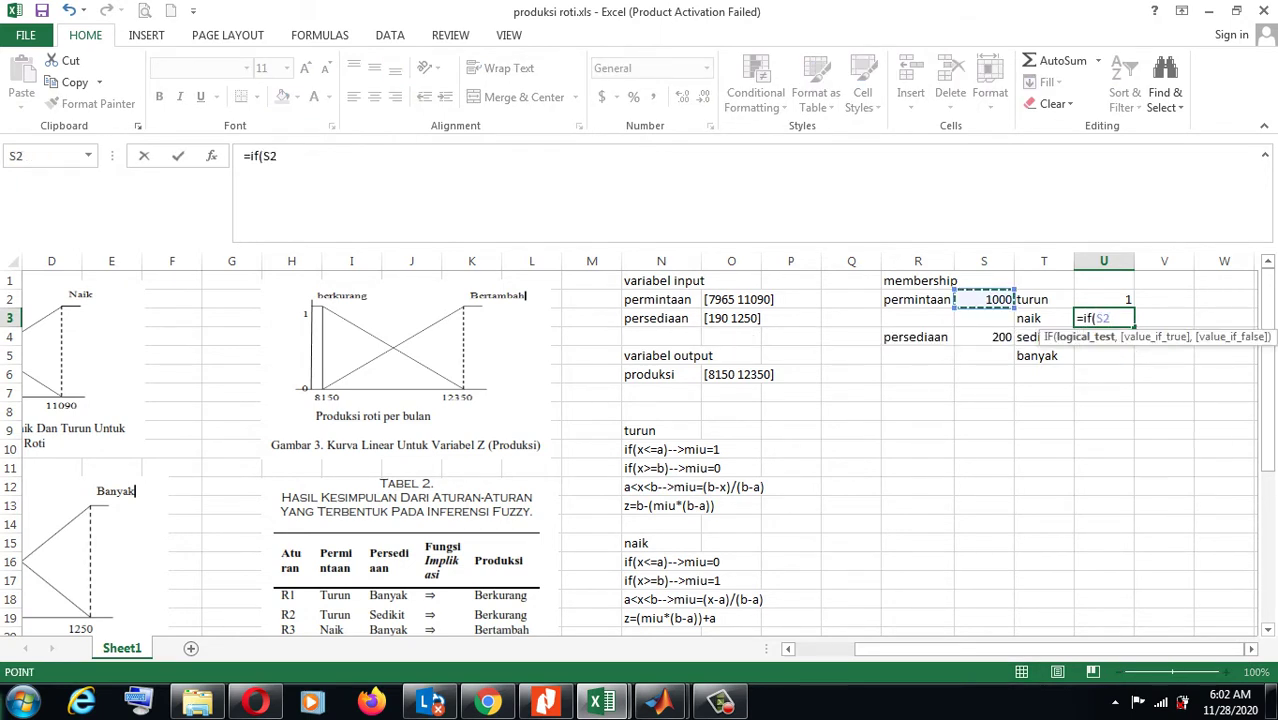
pyautogui.write('<=7965')
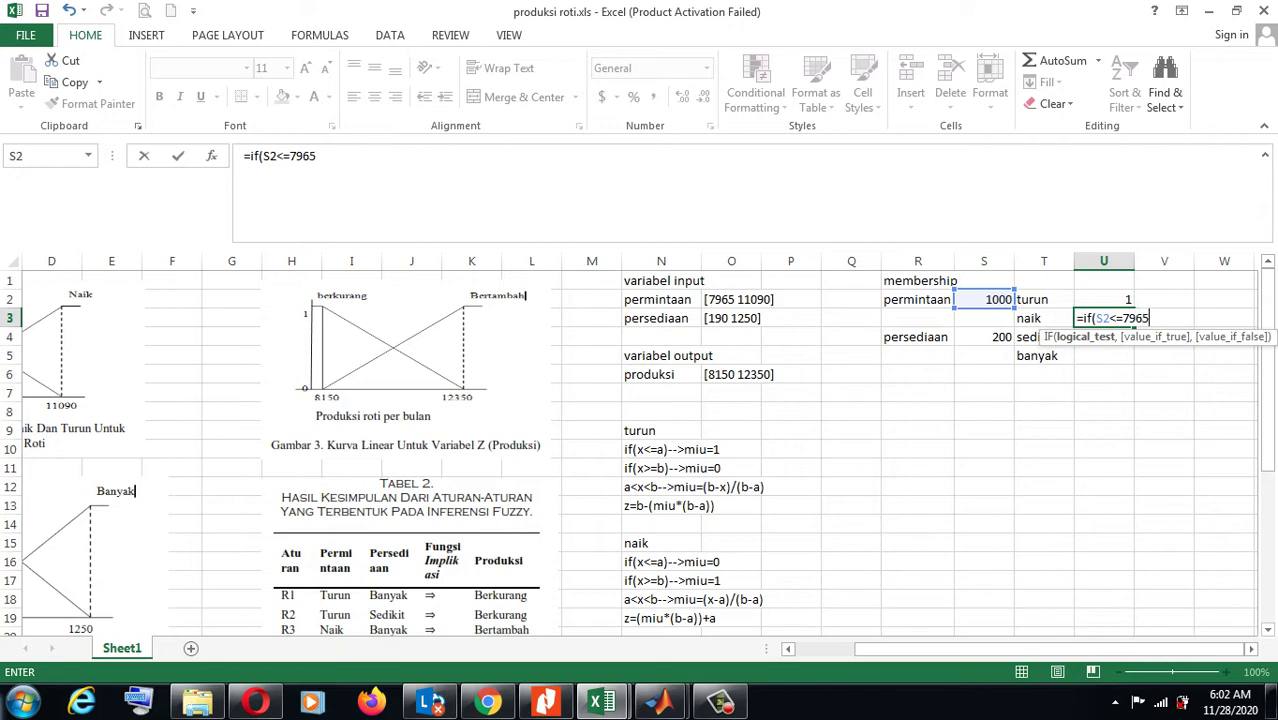
pyautogui.write(',')
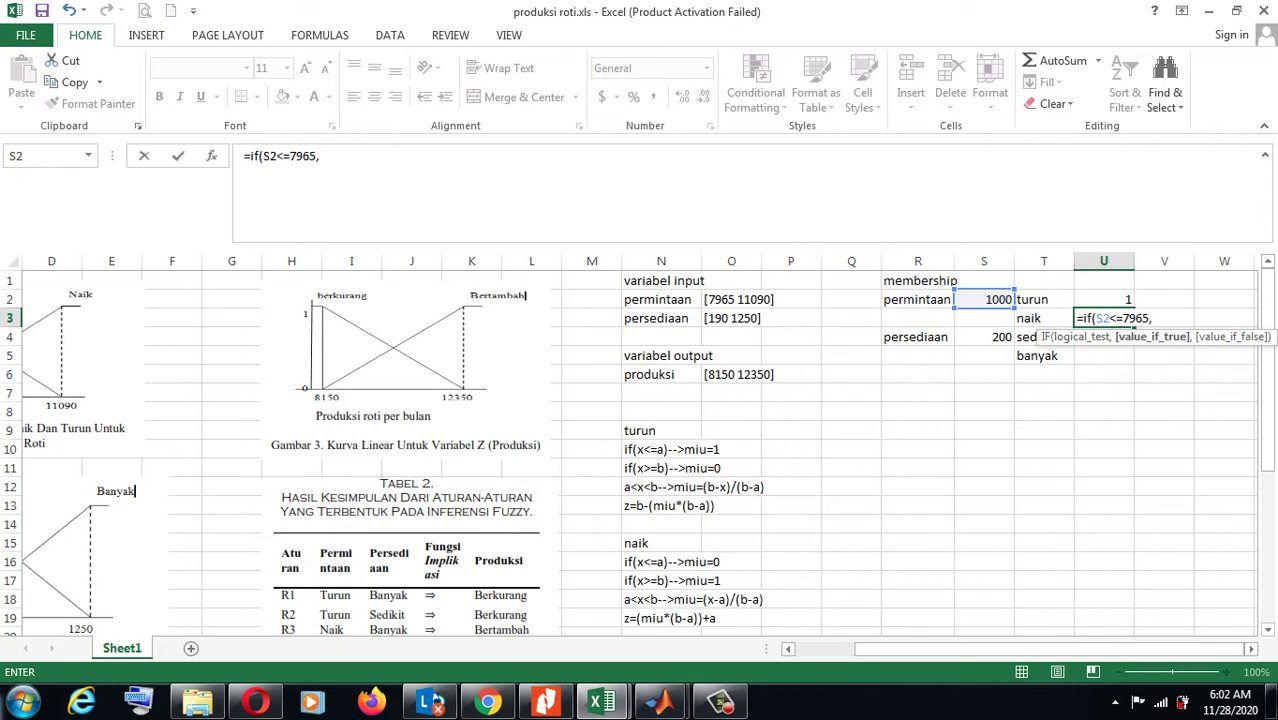
pyautogui.write('0,')
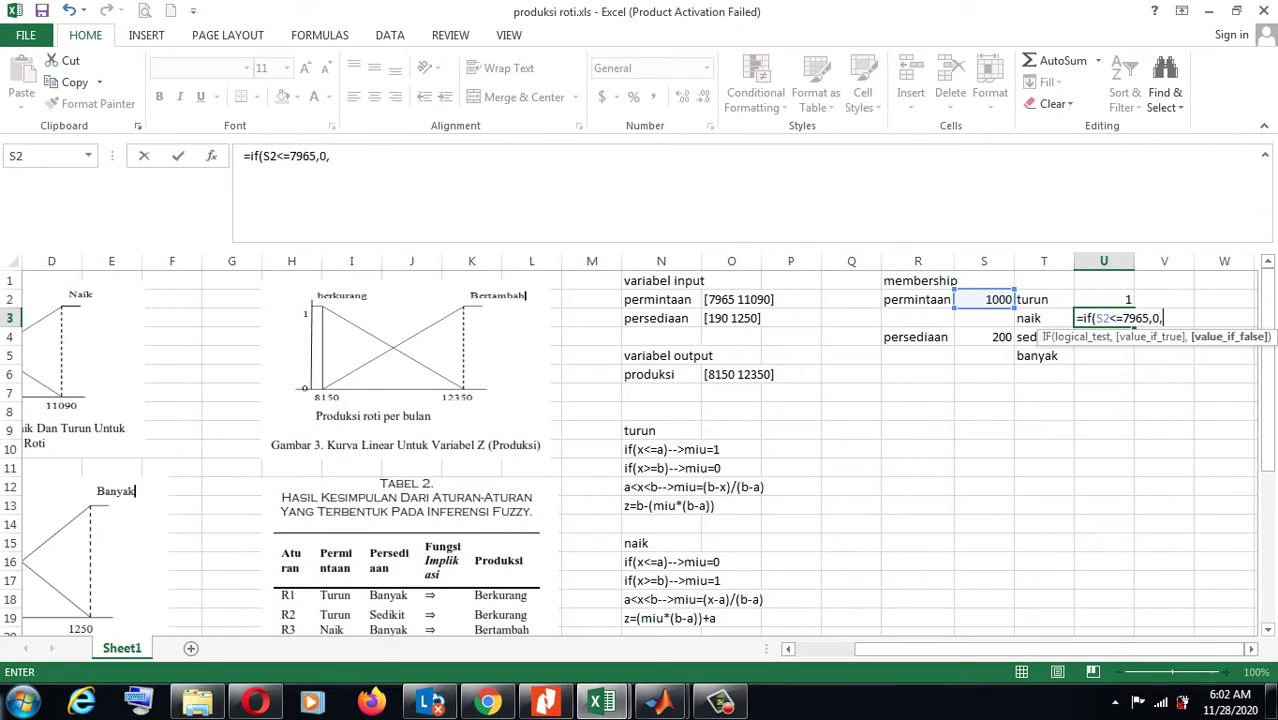
# - Add a nested IF to the U3 formula that returns 1 when S2>=11090
pyautogui.write('if(')
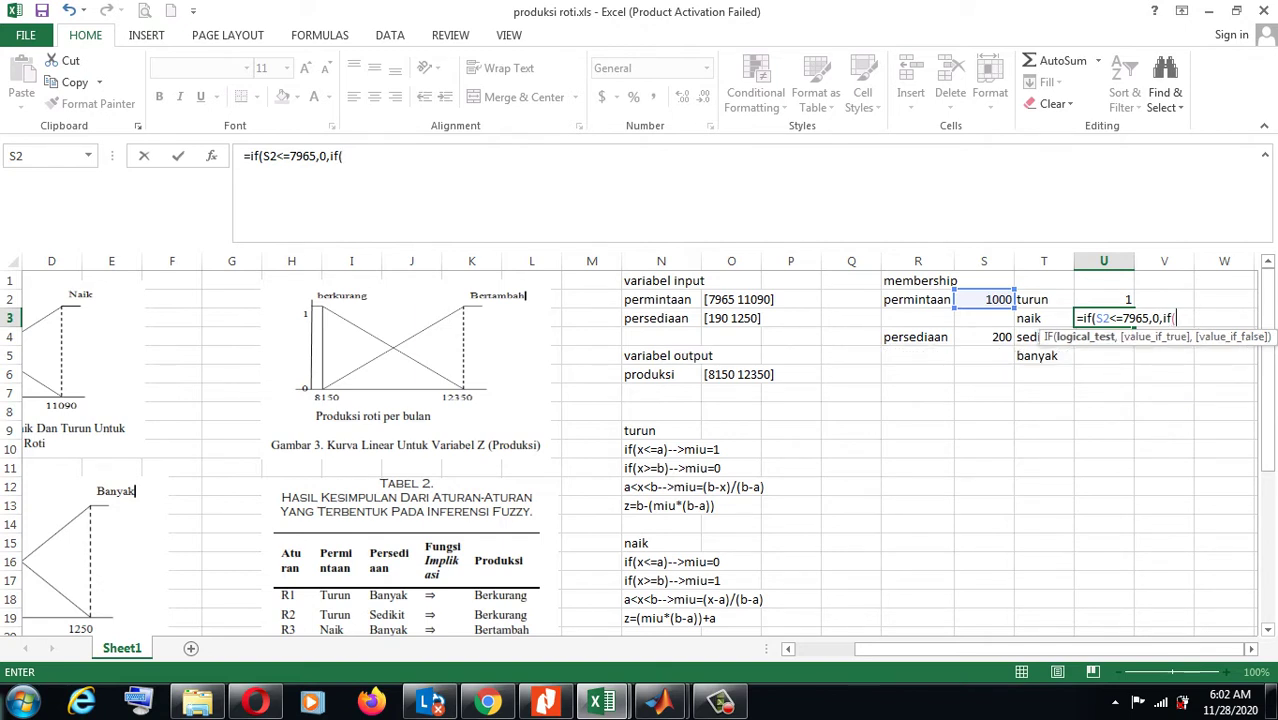
pyautogui.click(985, 299)
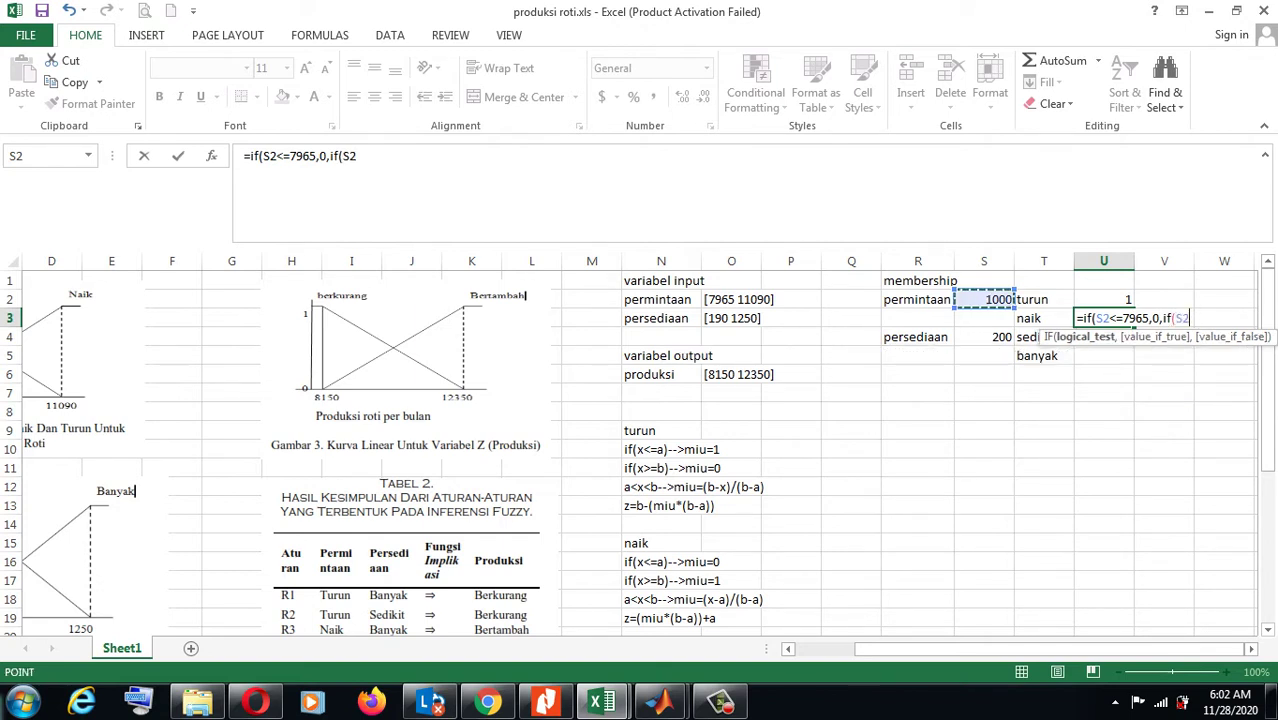
pyautogui.write('>=11090')
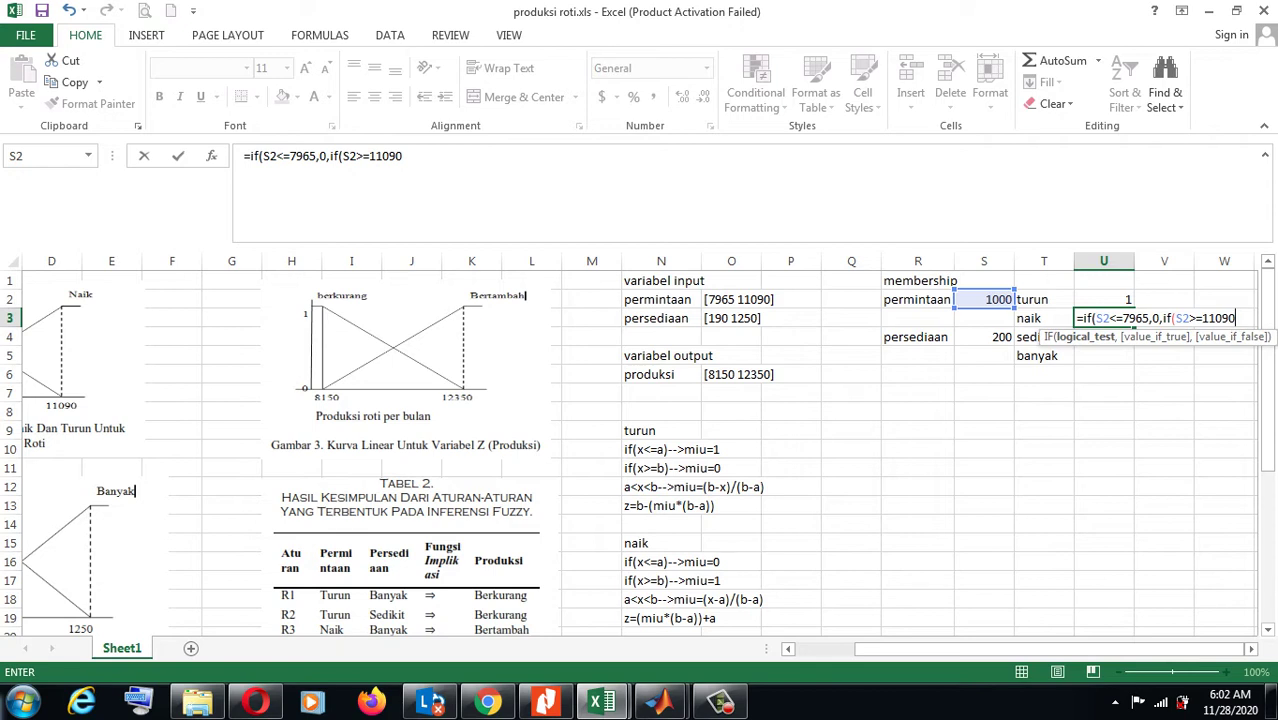
pyautogui.write(',')
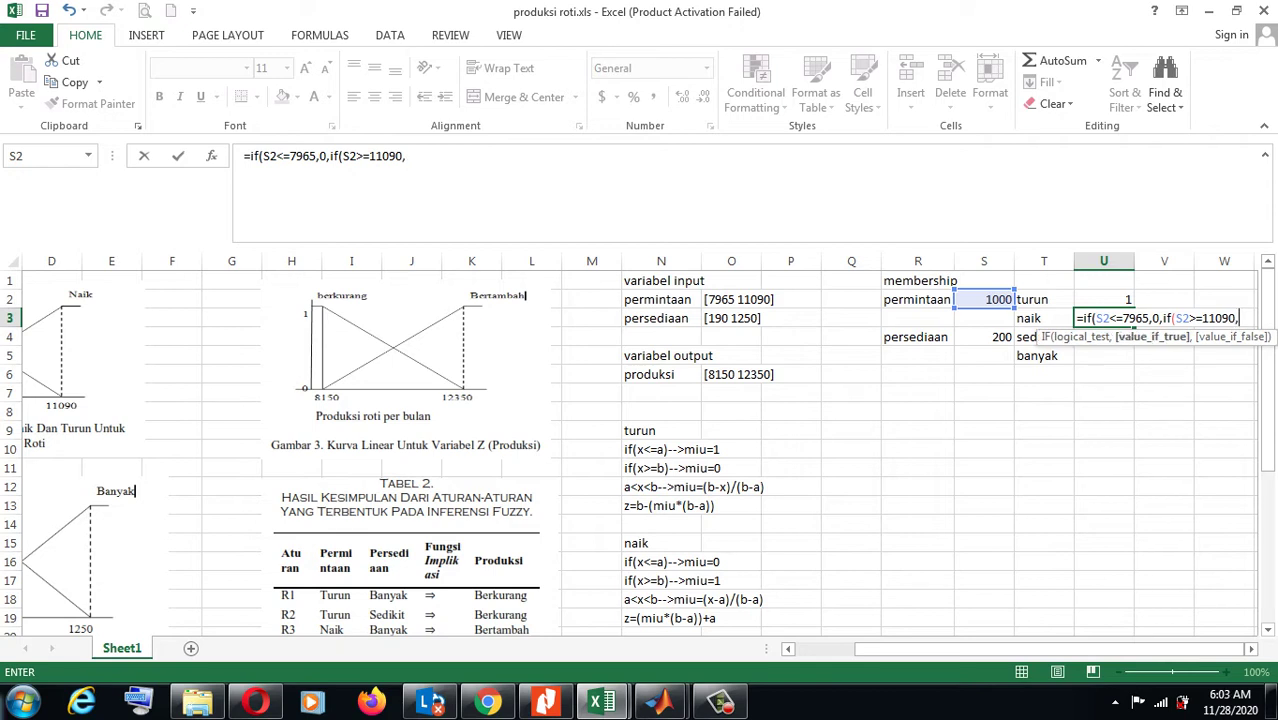
pyautogui.write('1,')
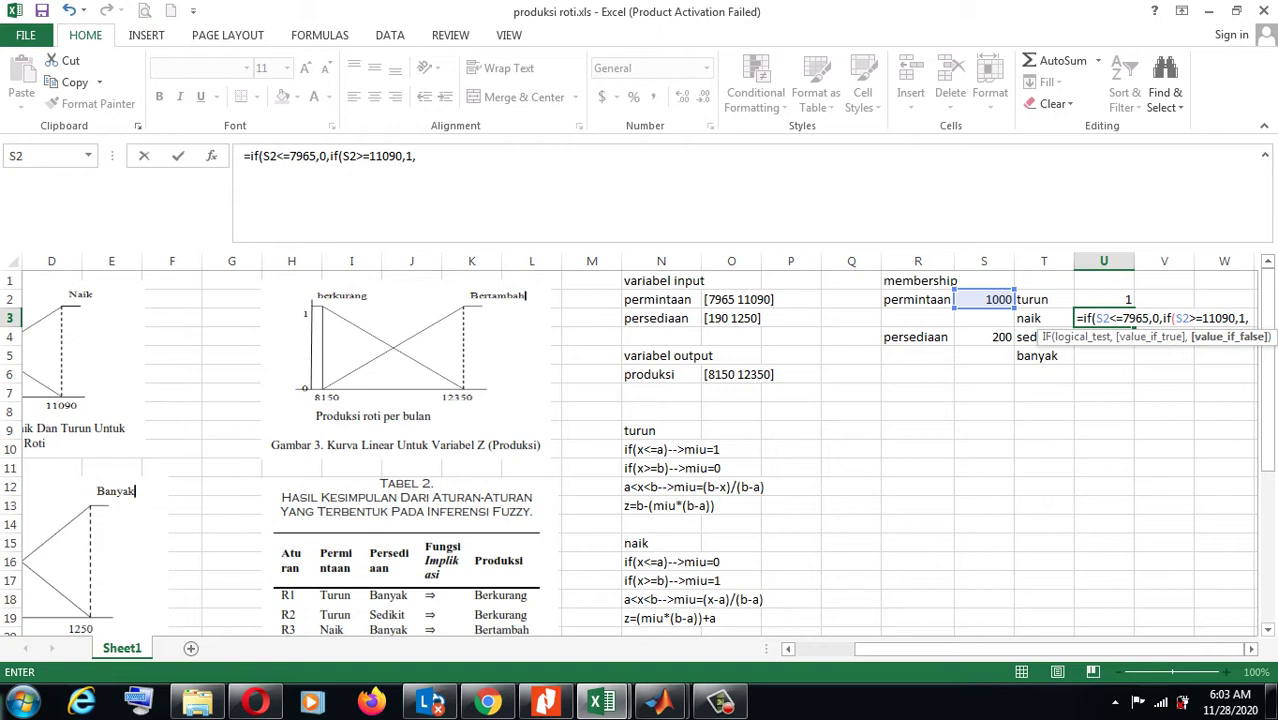
# - Complete the naik formula in U3 with (S2-7965)/(11090-7965) as the remaining case and enter it
pyautogui.write('(')
pyautogui.click(985, 299)
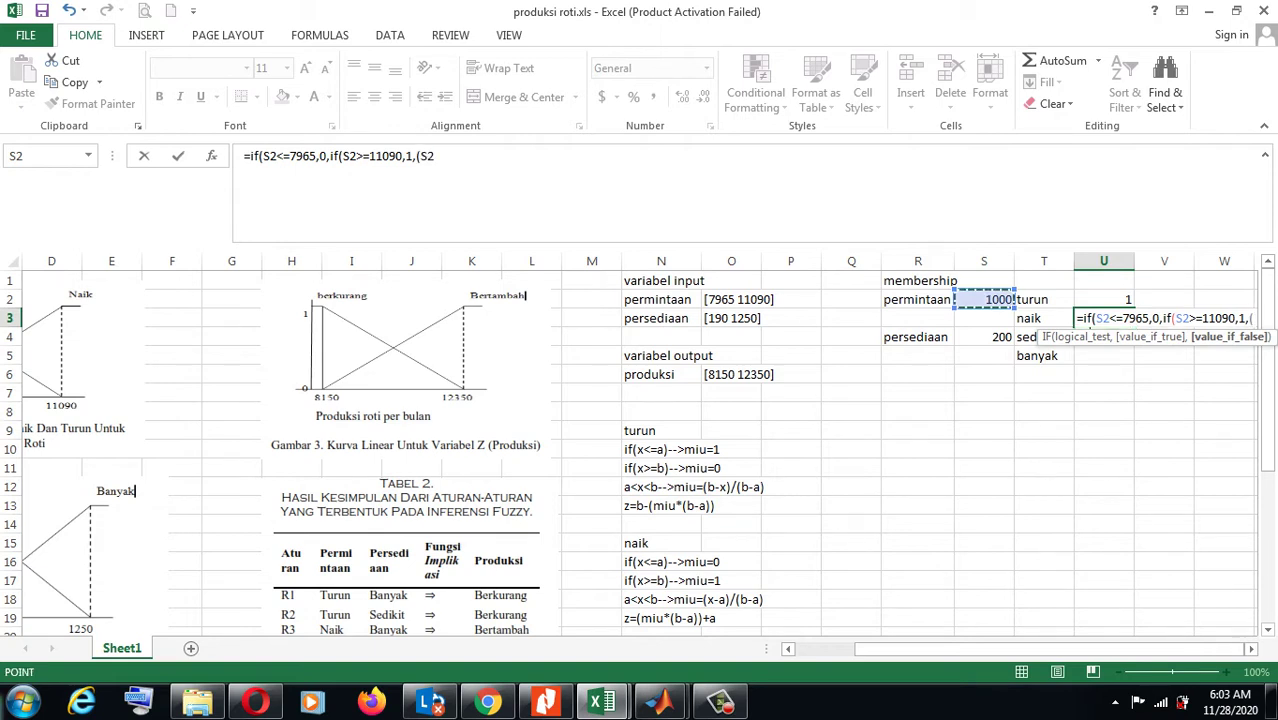
pyautogui.write('-')
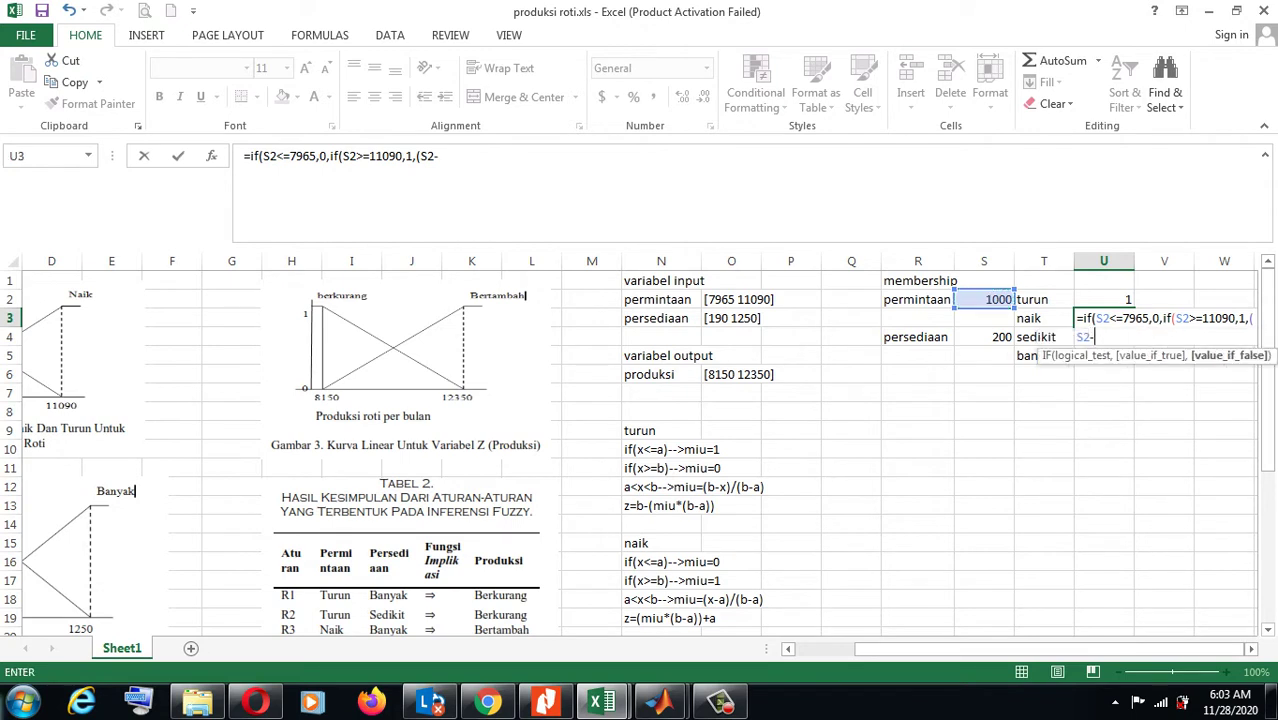
pyautogui.write('7965)/(110')
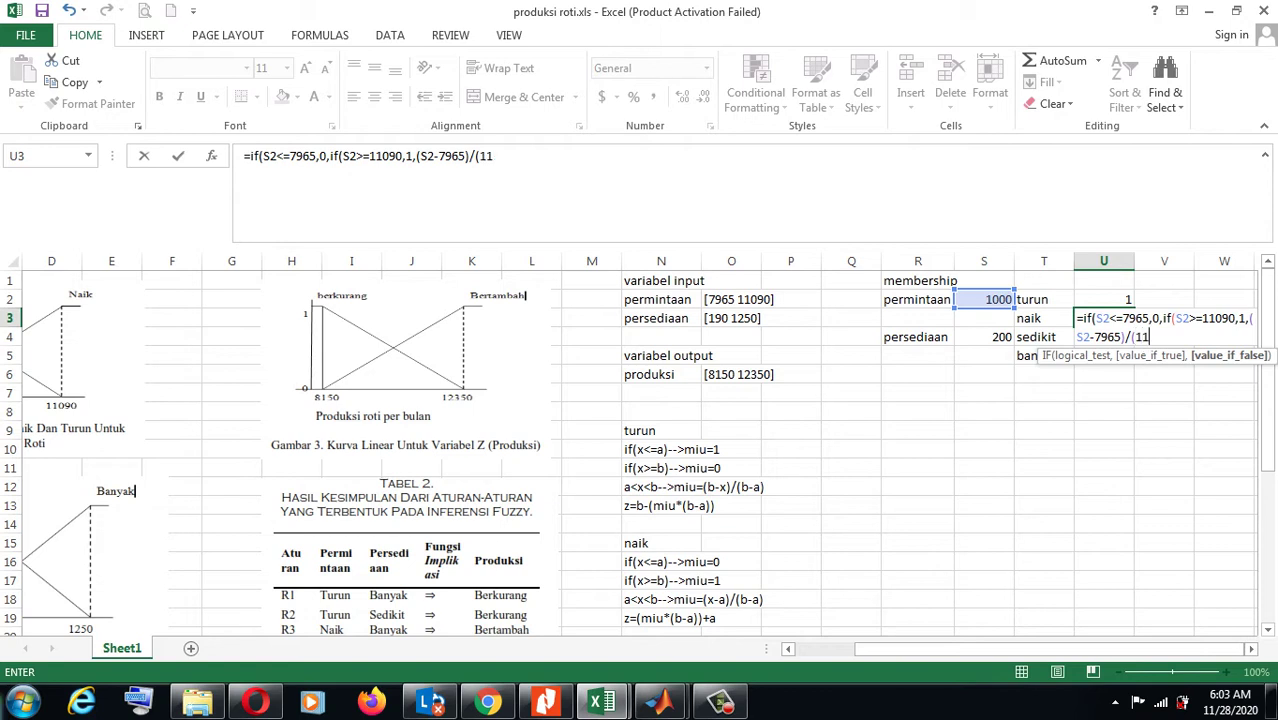
pyautogui.write('90-77965')
pyautogui.press('BackSpace')
pyautogui.press('BackSpace')
pyautogui.press('BackSpace')
pyautogui.press('BackSpace')
pyautogui.write('965')
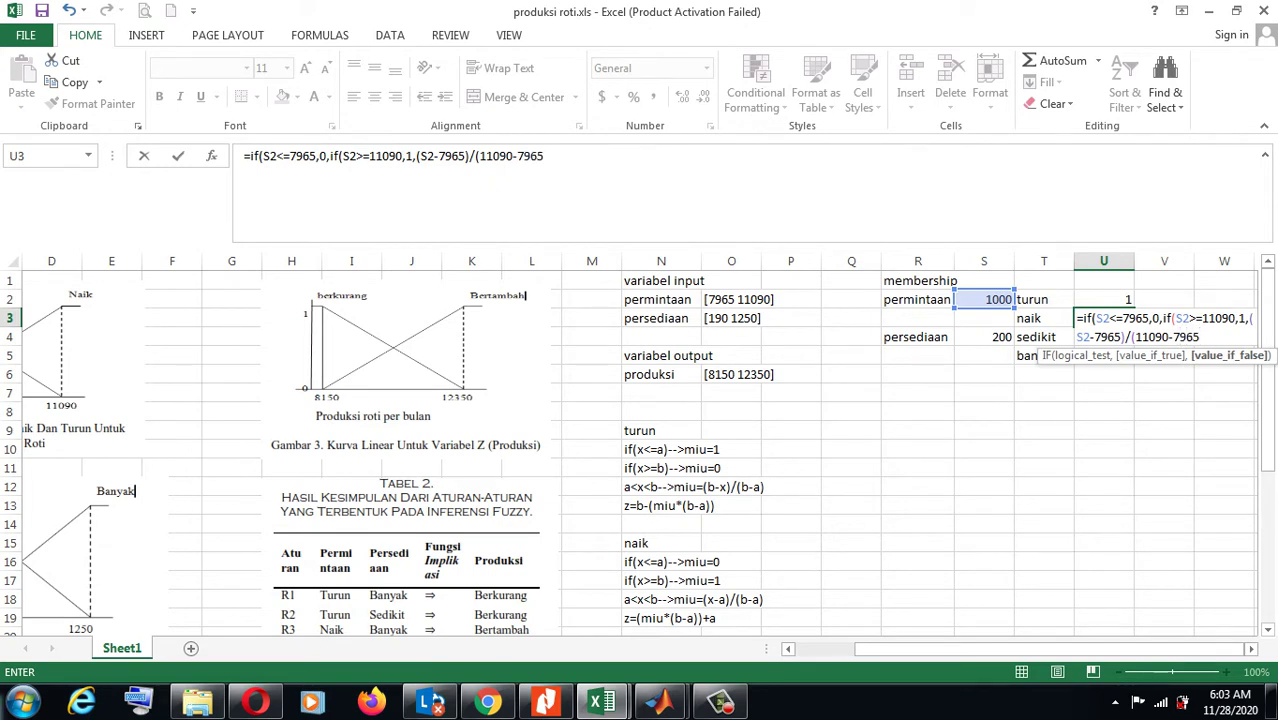
pyautogui.write('))')
pyautogui.press('Return')
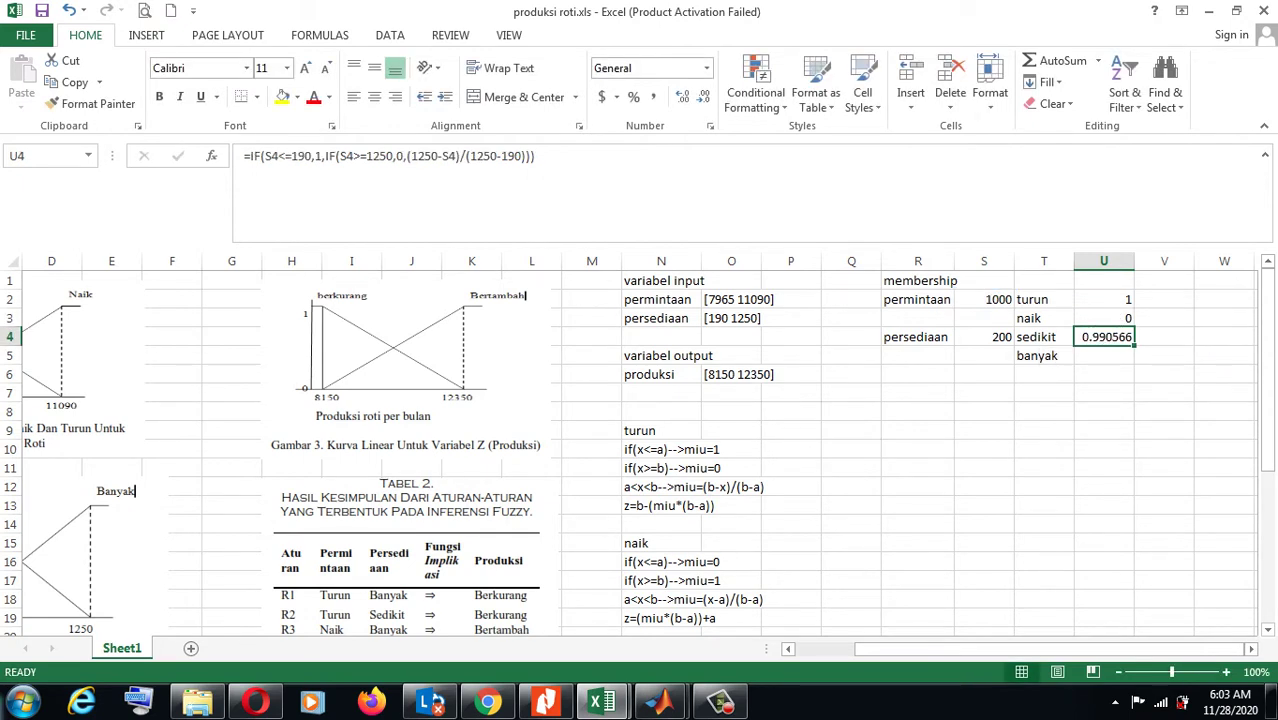
# - Copy the naik formula from U3 to the persediaan banyak cell U5
pyautogui.press('Down')
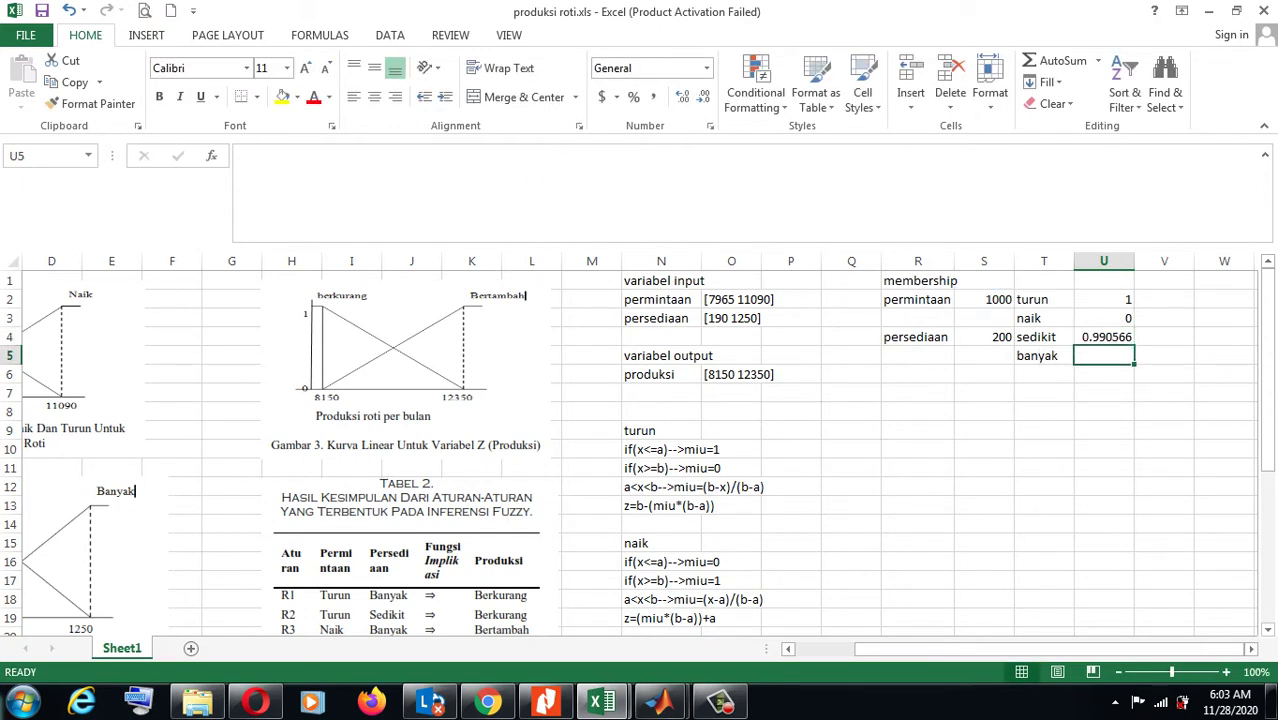
pyautogui.press('Up')
pyautogui.press('Up')
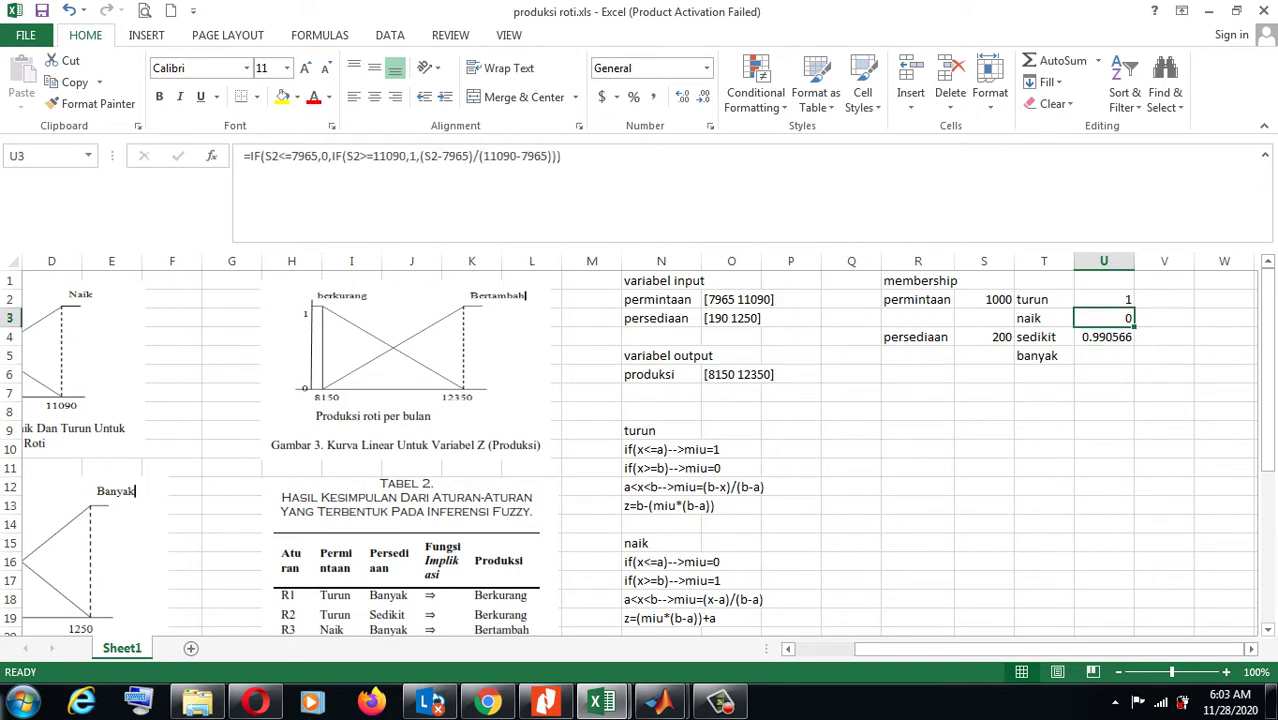
pyautogui.hotkey('ctrl', 'c')
pyautogui.press('Down')
pyautogui.press('Down')
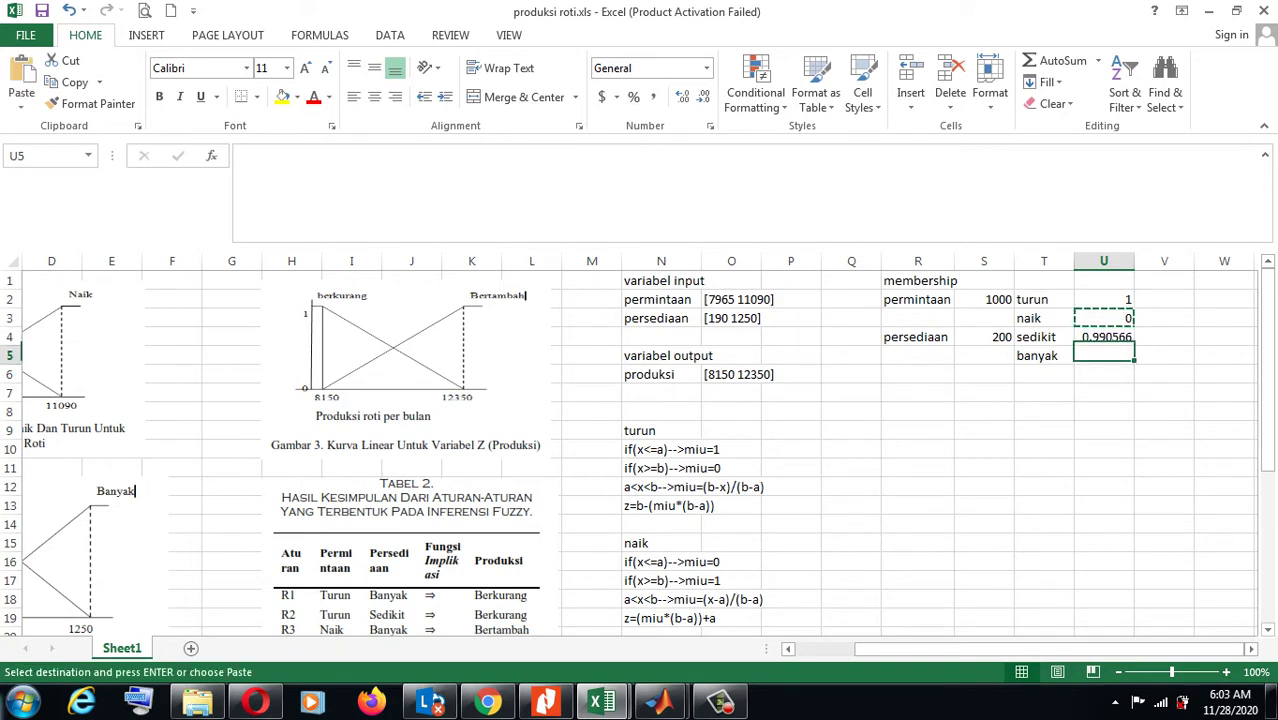
pyautogui.hotkey('ctrl', 'v')
pyautogui.press('Escape')
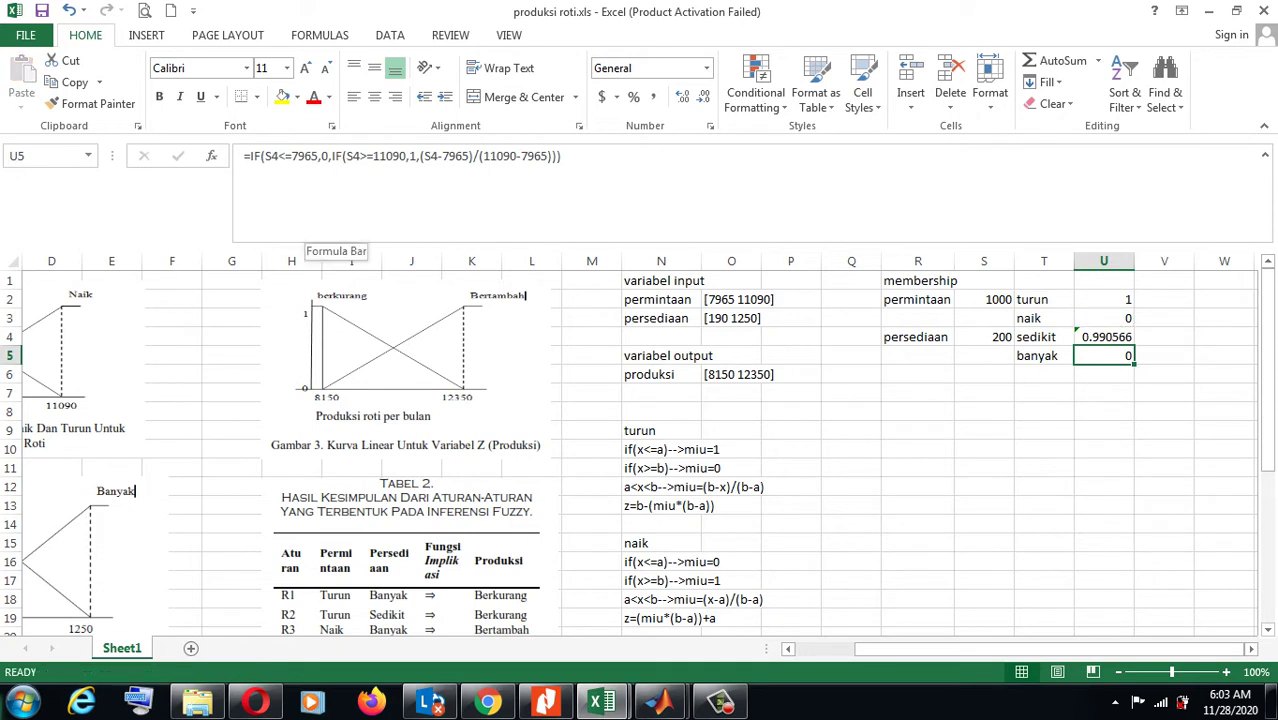
# - Set the limits in the two IF conditions of the U5 formula to 190 and 1250
pyautogui.moveTo(319, 156); pyautogui.dragTo(291, 156)
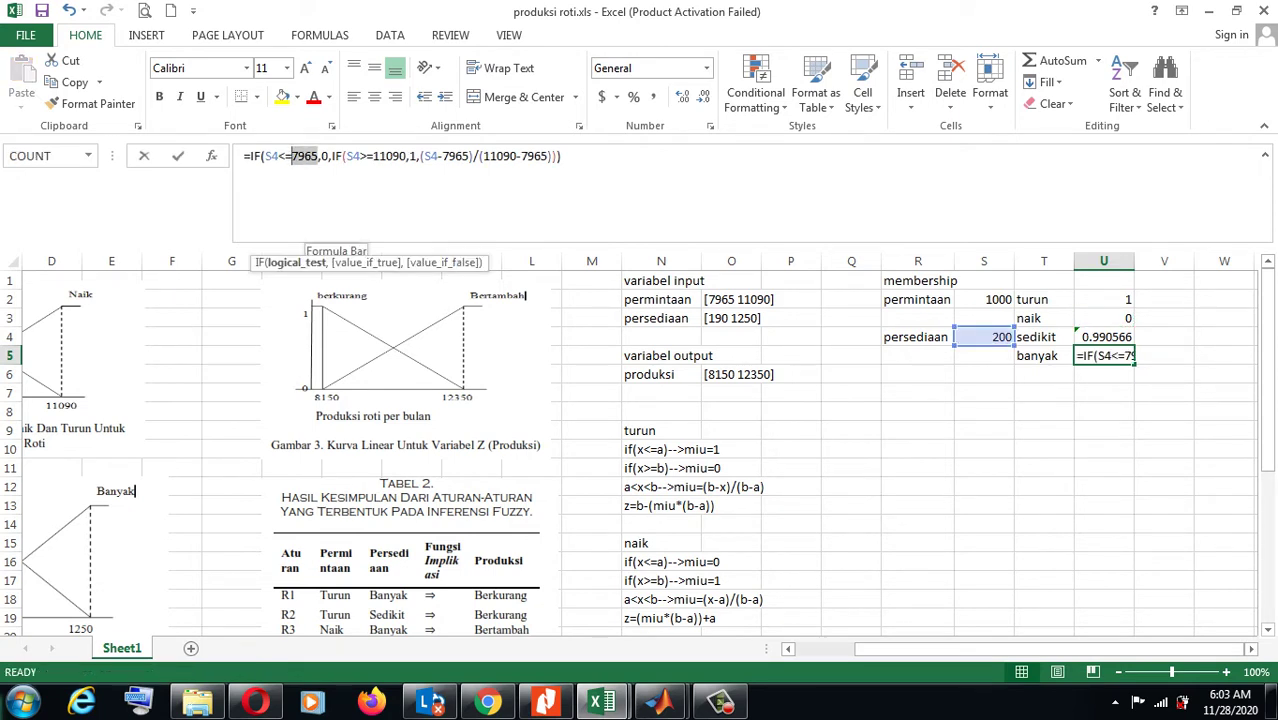
pyautogui.write('190')
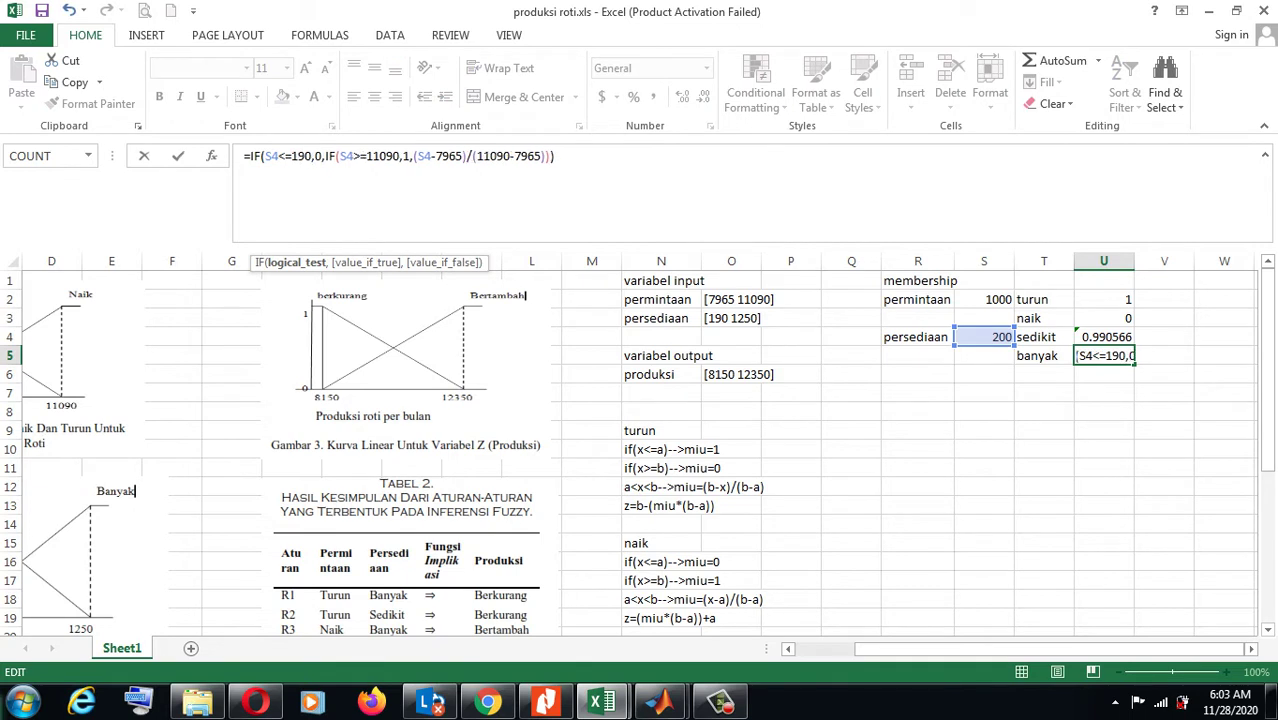
pyautogui.moveTo(399, 156); pyautogui.dragTo(364, 156)
pyautogui.write('1250')
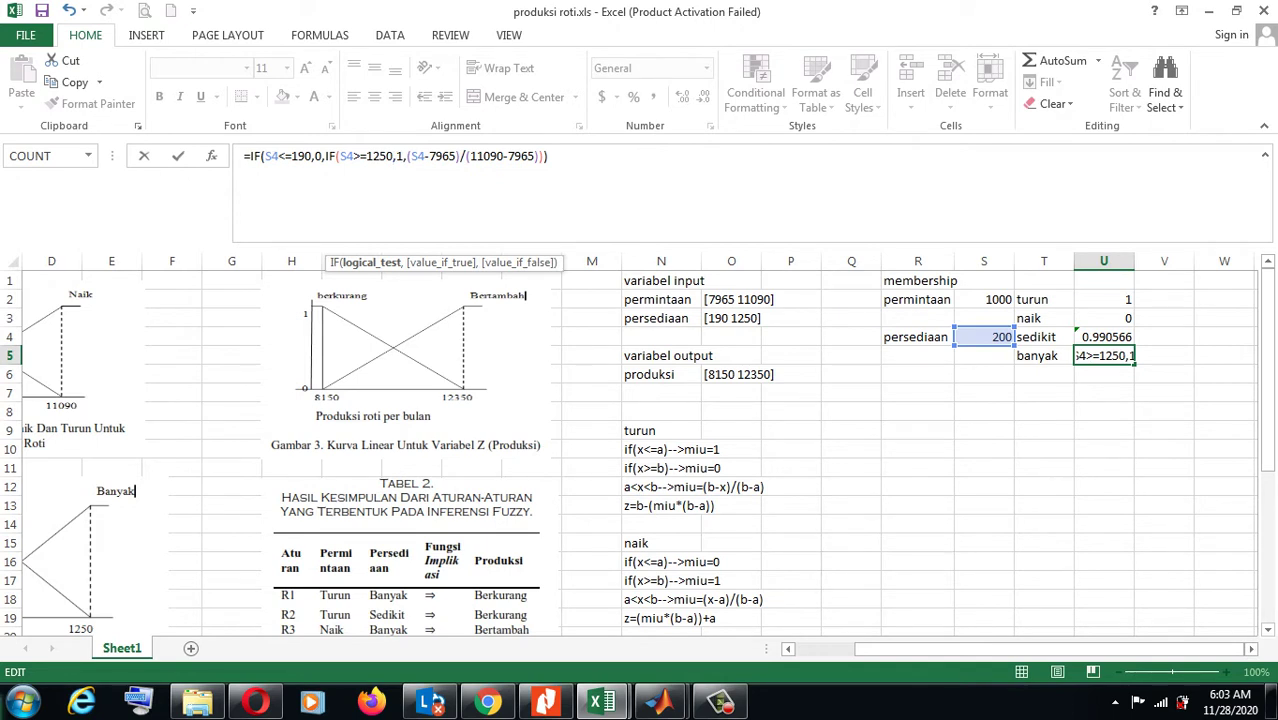
# - Change the fraction in the U5 formula to (S4-190)/(1250-190) and enter the banyak formula
pyautogui.moveTo(456, 156); pyautogui.dragTo(428, 156)
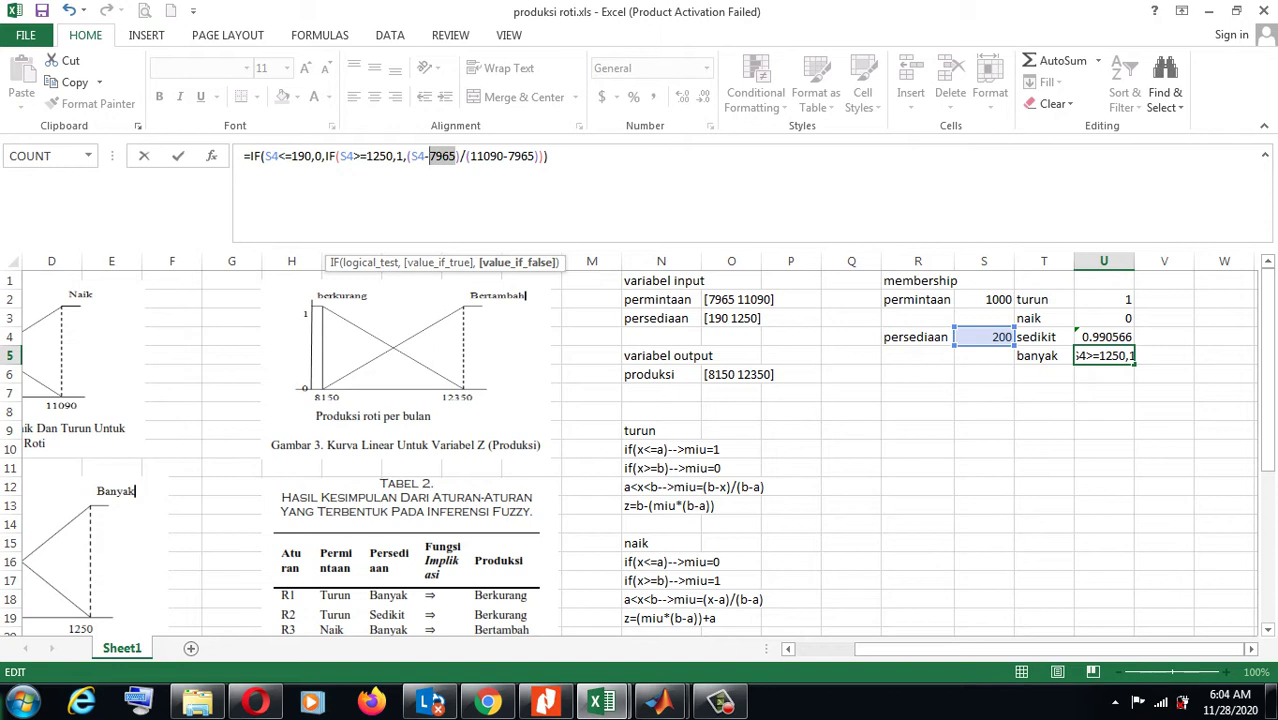
pyautogui.write('190')
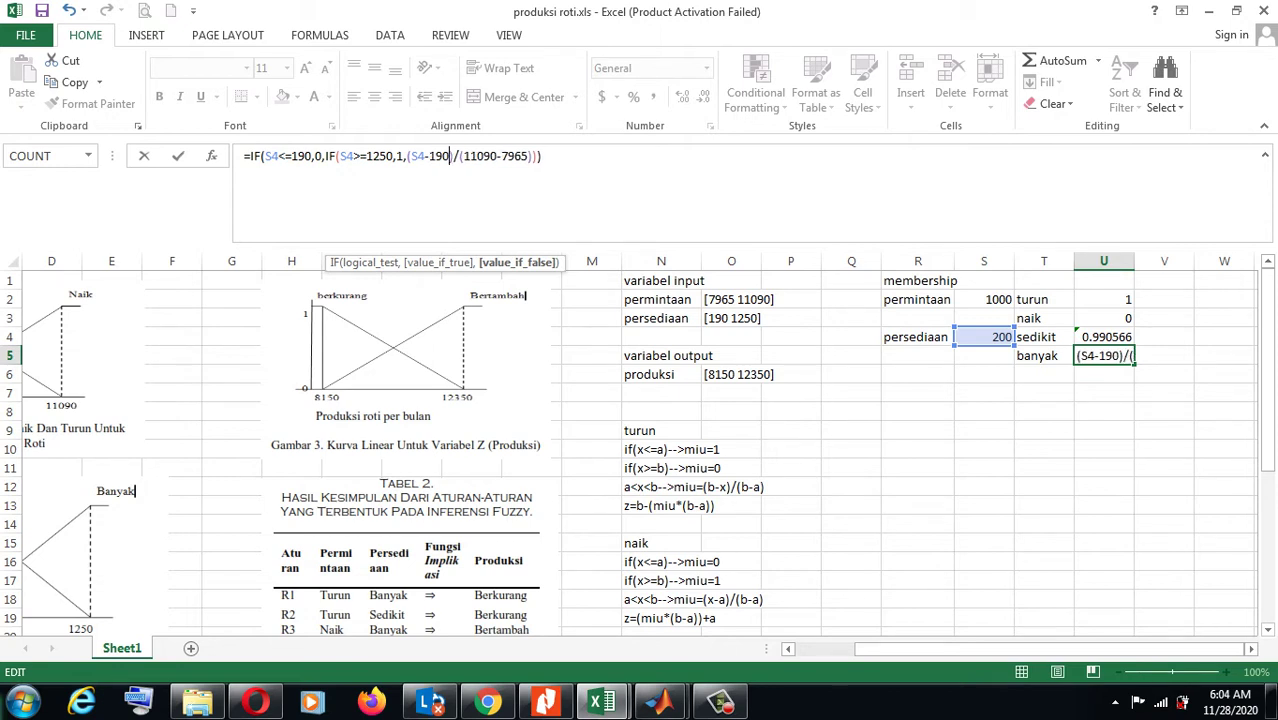
pyautogui.moveTo(497, 157); pyautogui.dragTo(470, 157)
pyautogui.write('25')
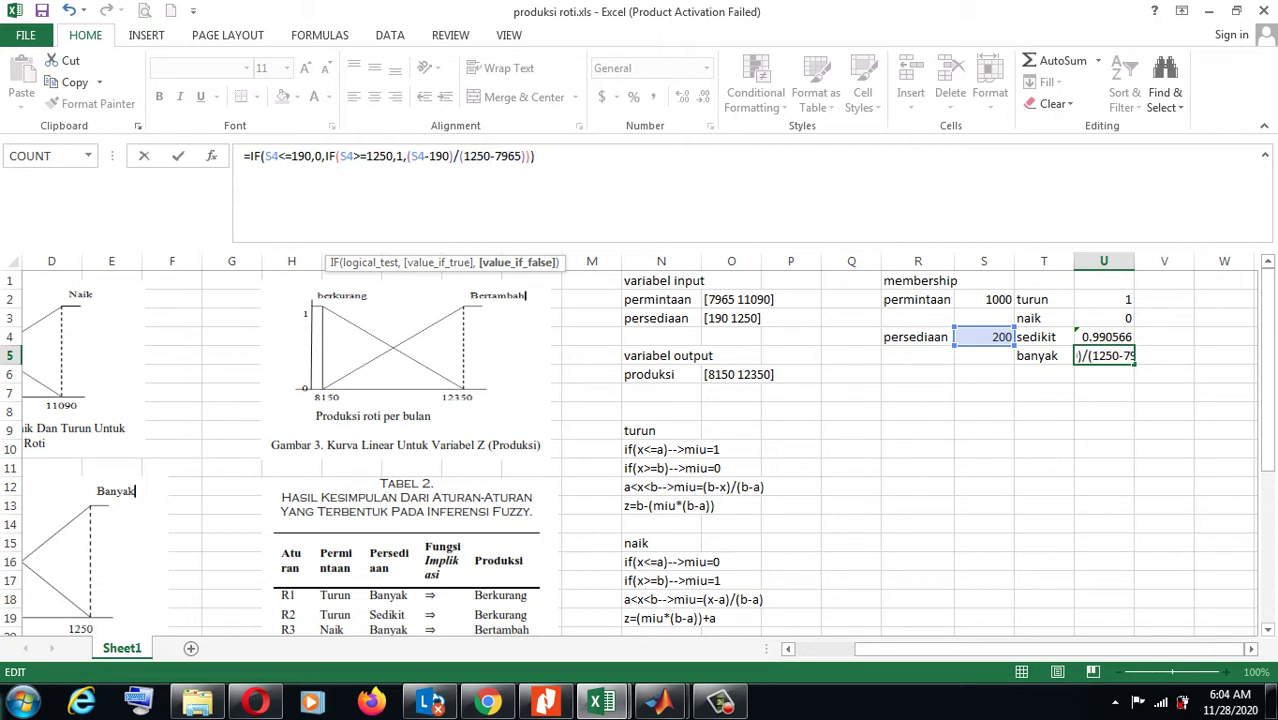
pyautogui.hotkey('shift', 'Left')
pyautogui.hotkey('shift', 'Left')
pyautogui.hotkey('shift', 'Left')
pyautogui.hotkey('shift', 'Left')
pyautogui.write('190')
pyautogui.press('Return')
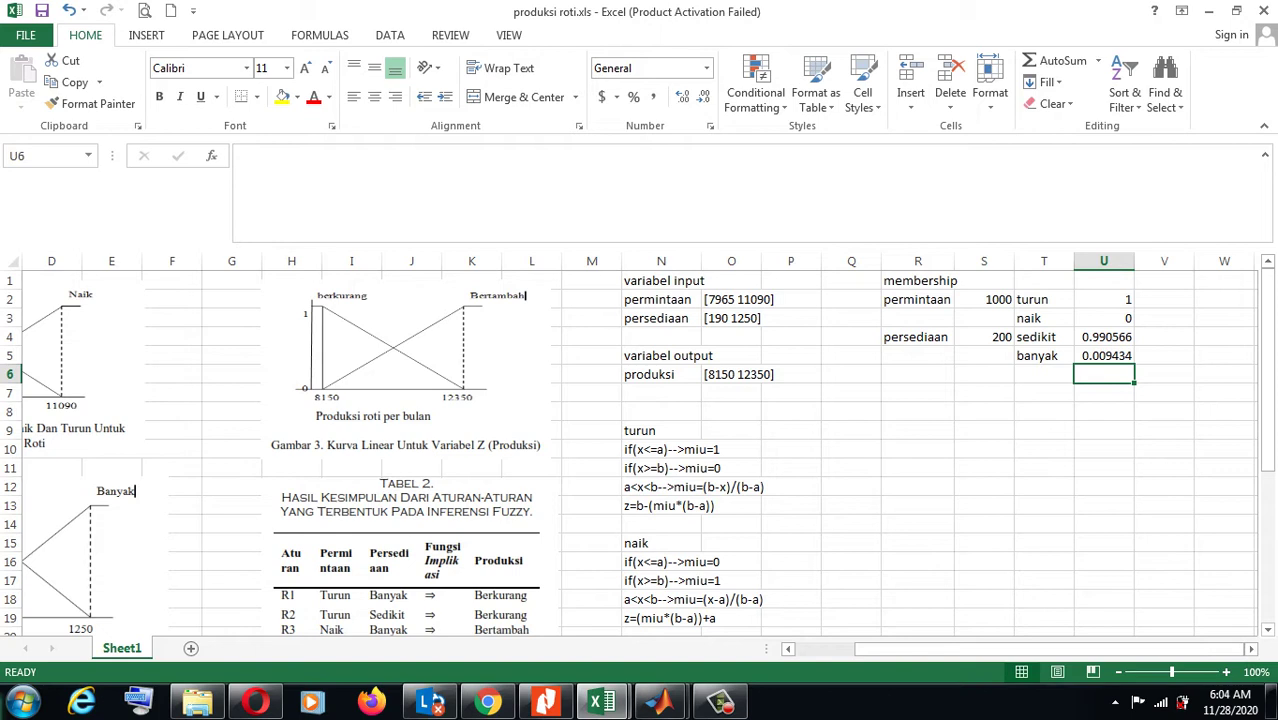
# - Enter the heading "inferensi" in cell R8
pyautogui.click(917, 411)
pyautogui.write('inferensi')
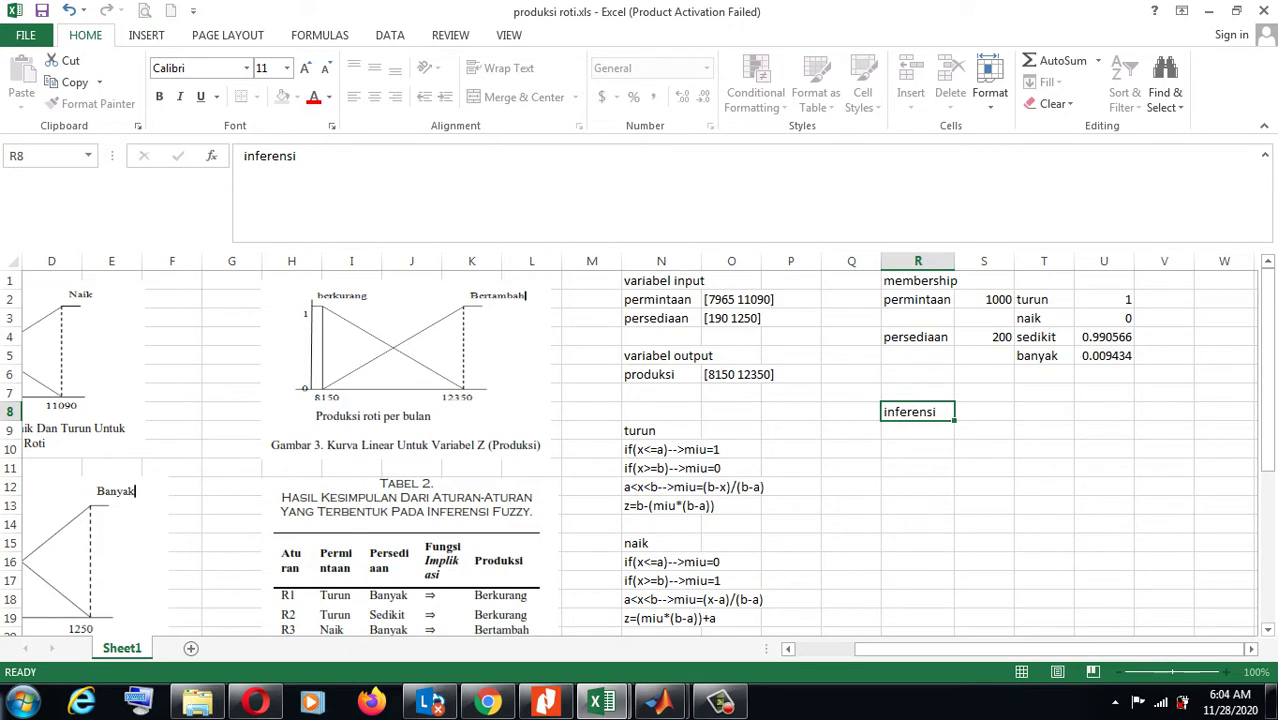
pyautogui.press('Return')
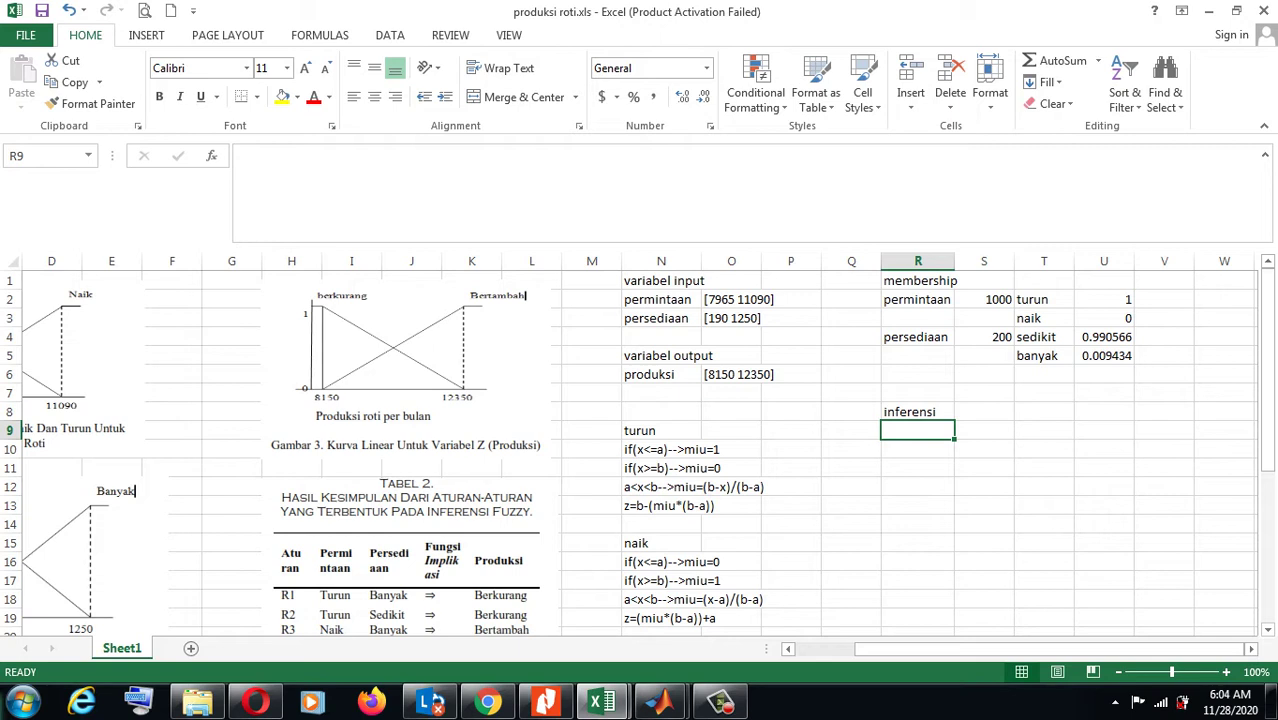
# - Enter the labels rule1, rue2, rule3 and rule3 under the inferensi heading and move them down one row to R10:R13
pyautogui.write('r')
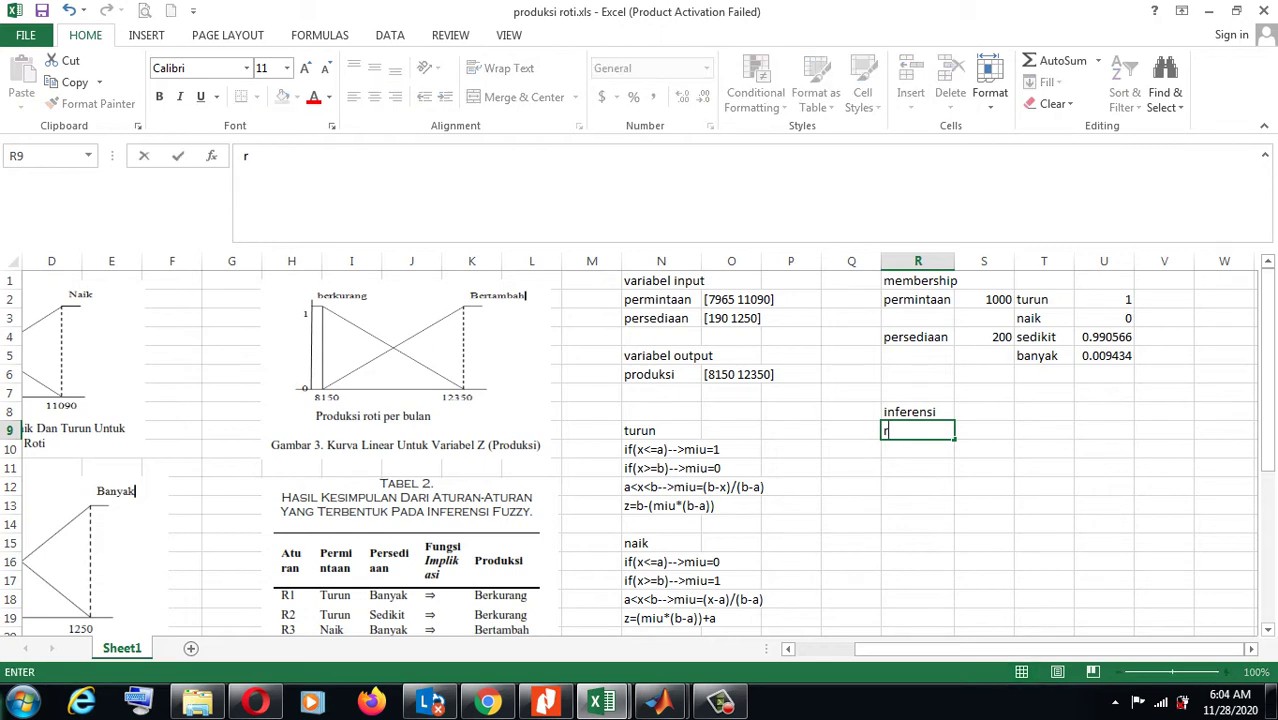
pyautogui.write('ule1')
pyautogui.press('Return')
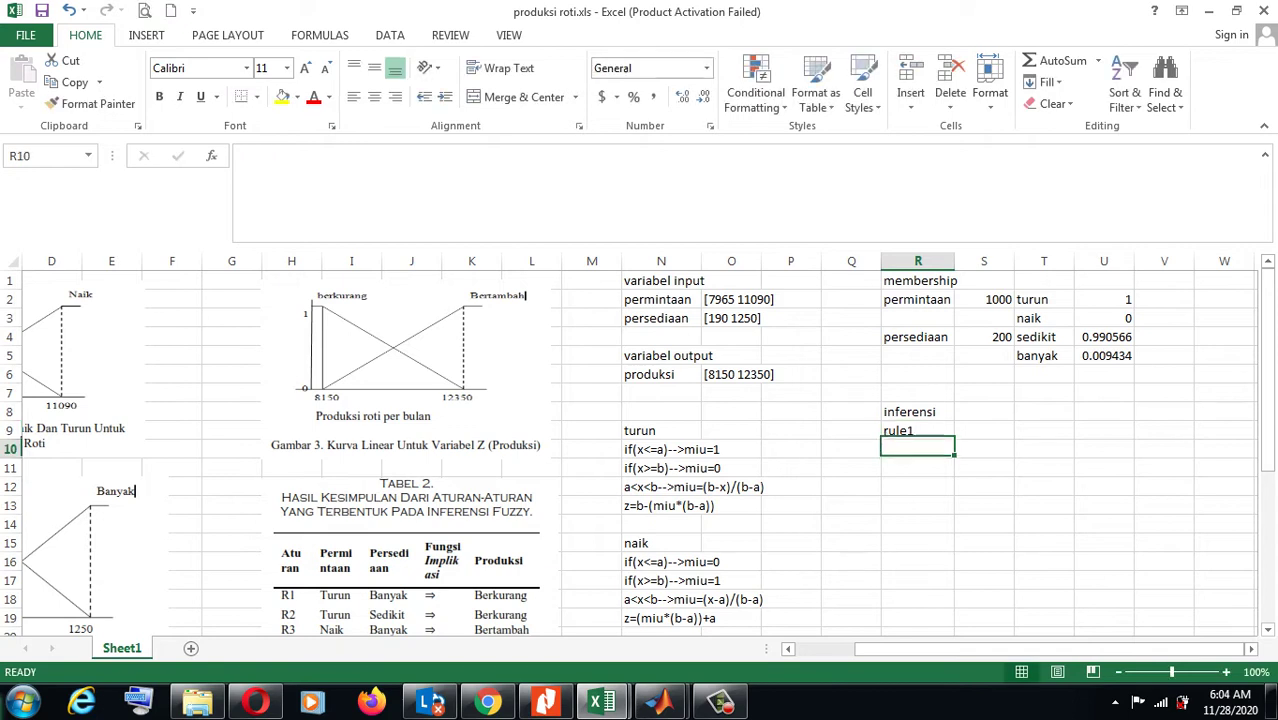
pyautogui.write('rue2')
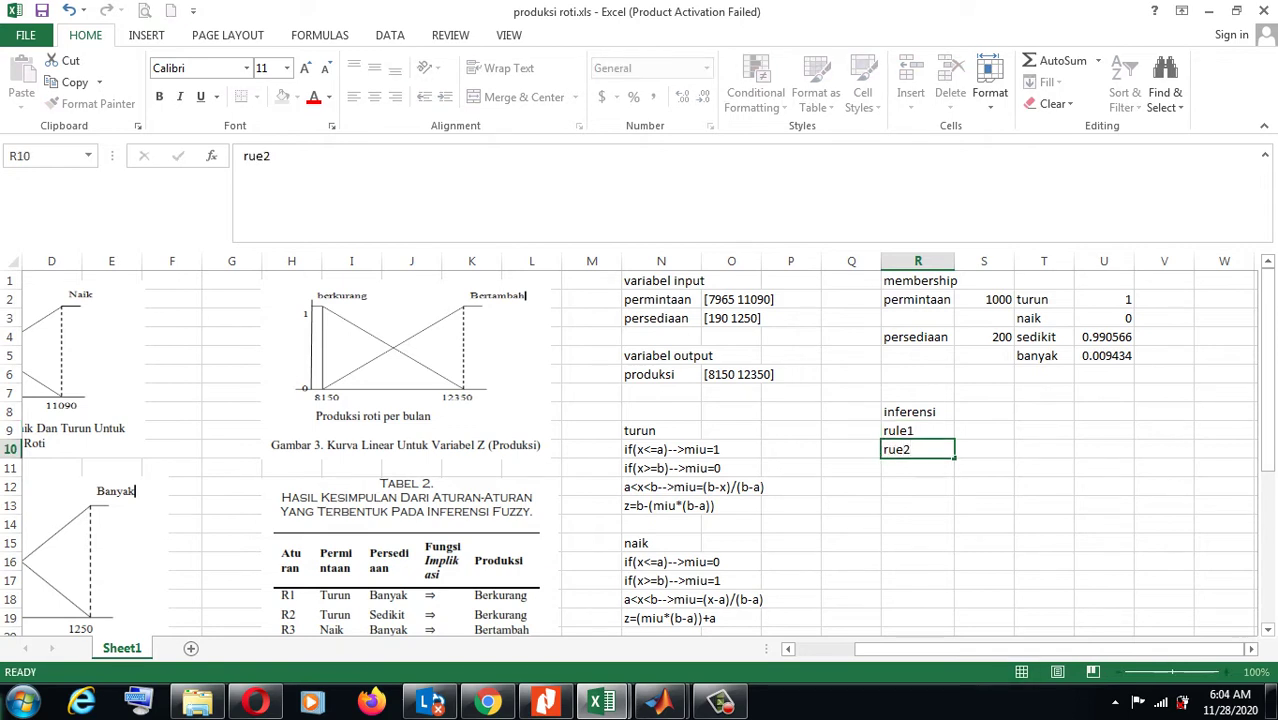
pyautogui.press('Return')
pyautogui.write('rule')
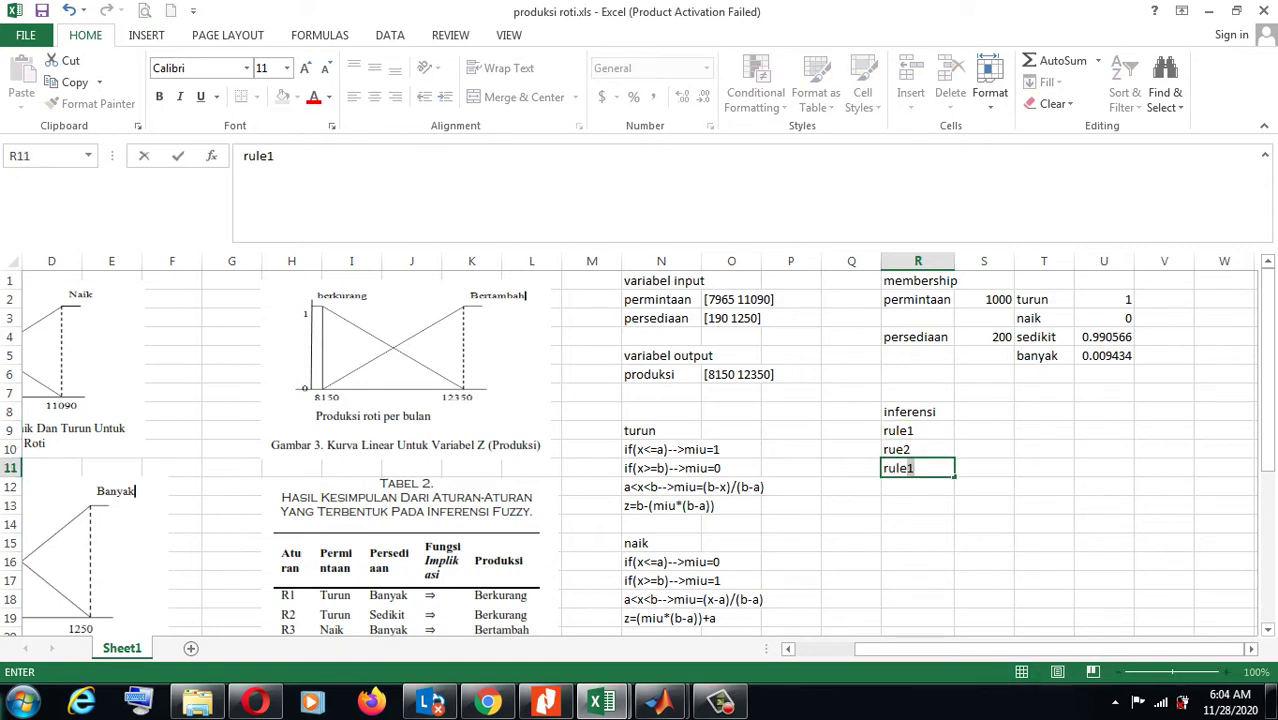
pyautogui.write('3')
pyautogui.press('Return')
pyautogui.write('ru')
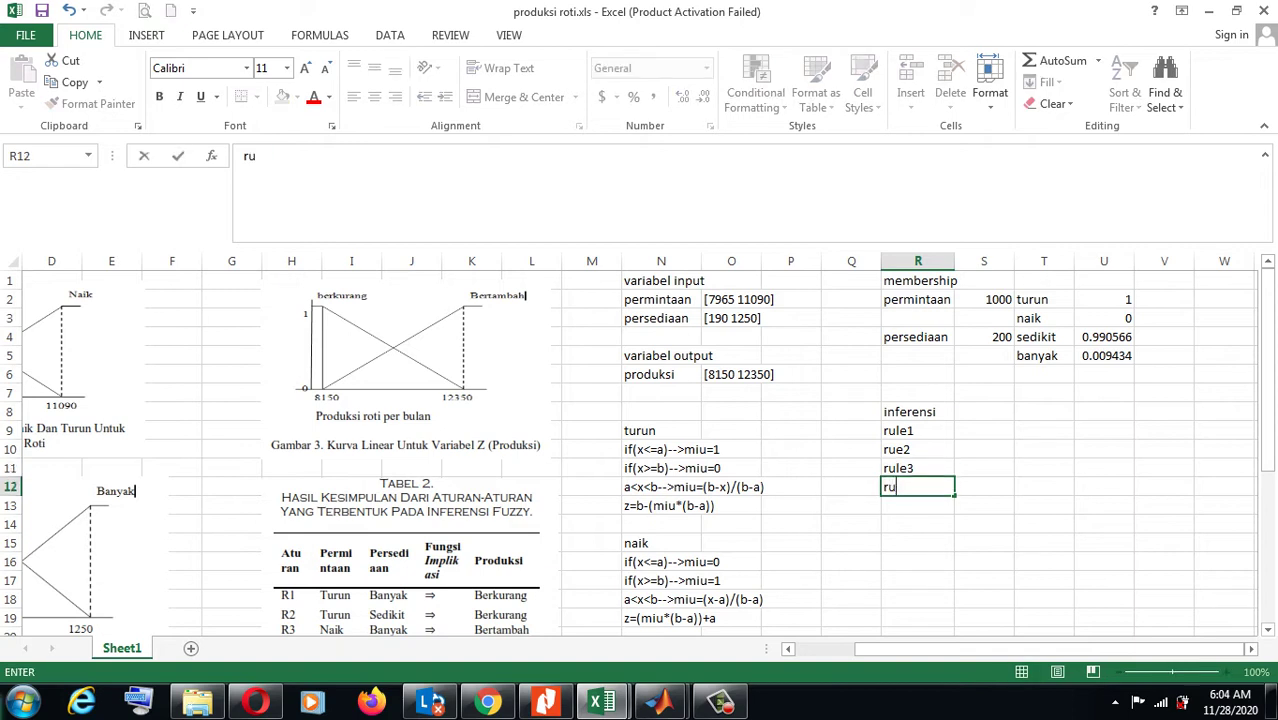
pyautogui.write('le3')
pyautogui.press('Return')
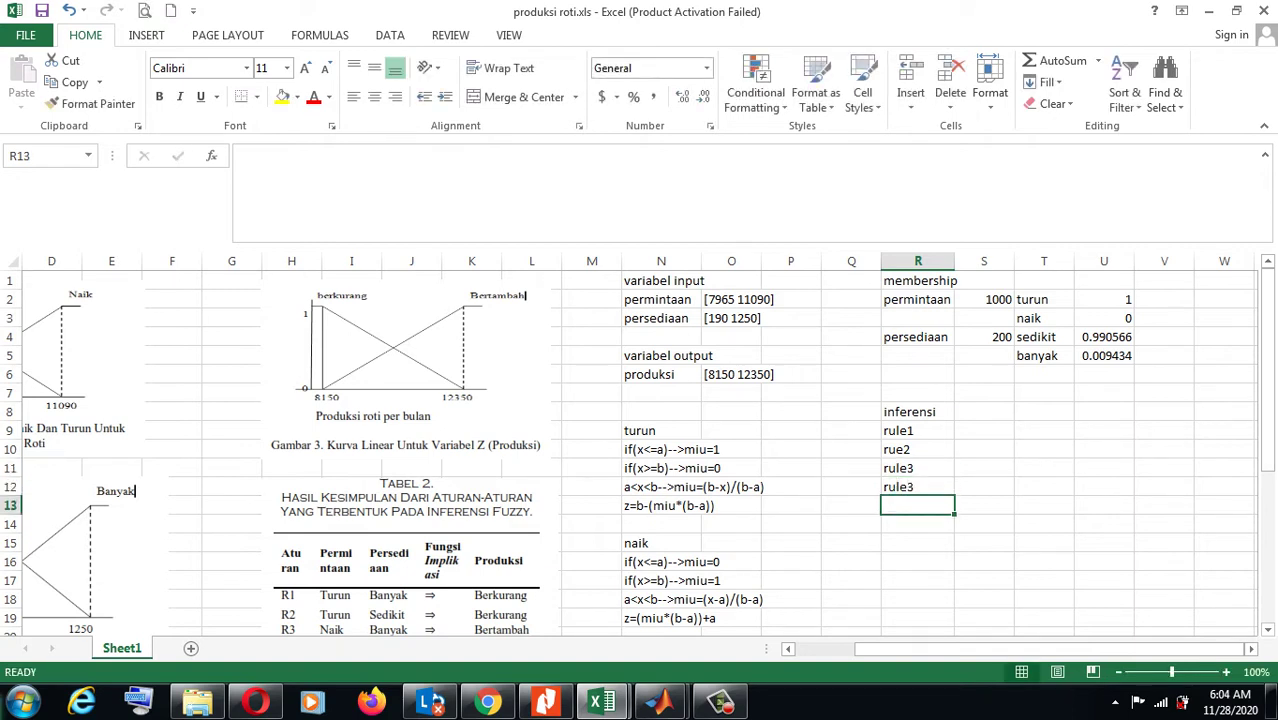
pyautogui.moveTo(917, 430); pyautogui.dragTo(917, 515)
# - Enter the column headings "alpha" in S9 and "z" in T9 above the rule rows
pyautogui.click(984, 430)
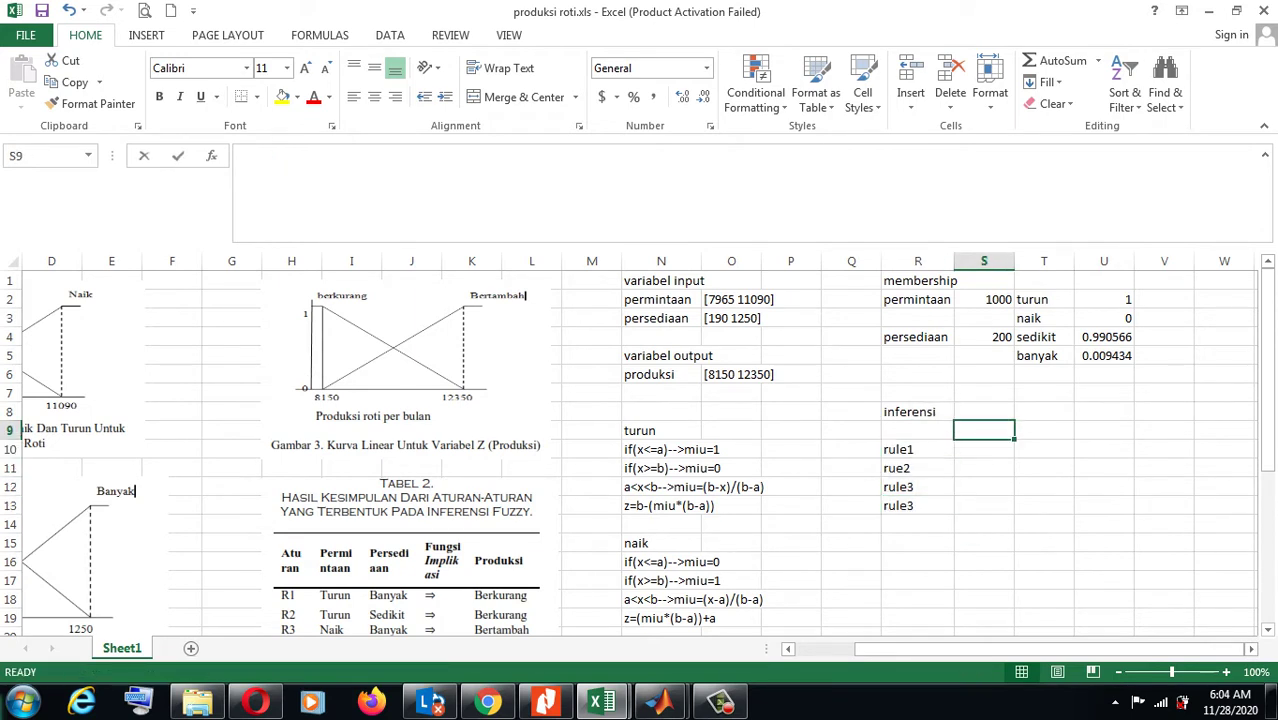
pyautogui.write('alpha1')
pyautogui.press('BackSpace')
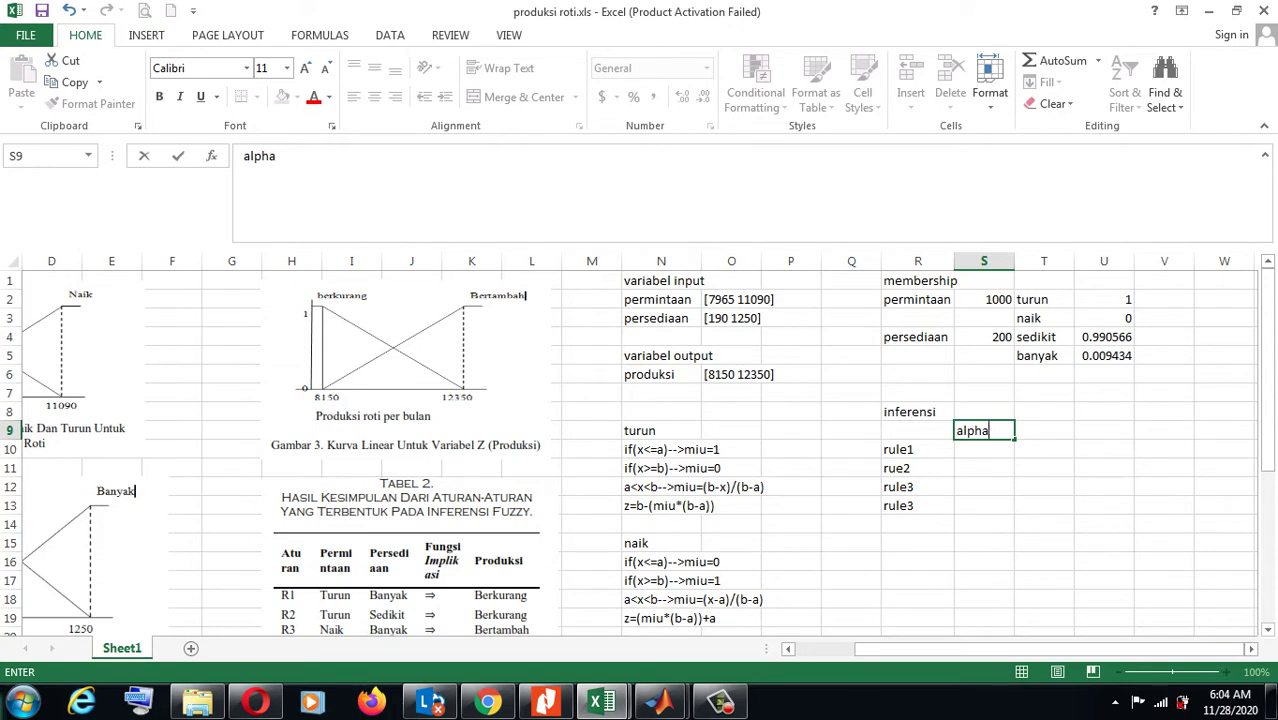
pyautogui.press('Return')
pyautogui.click(1044, 430)
pyautogui.write('z')
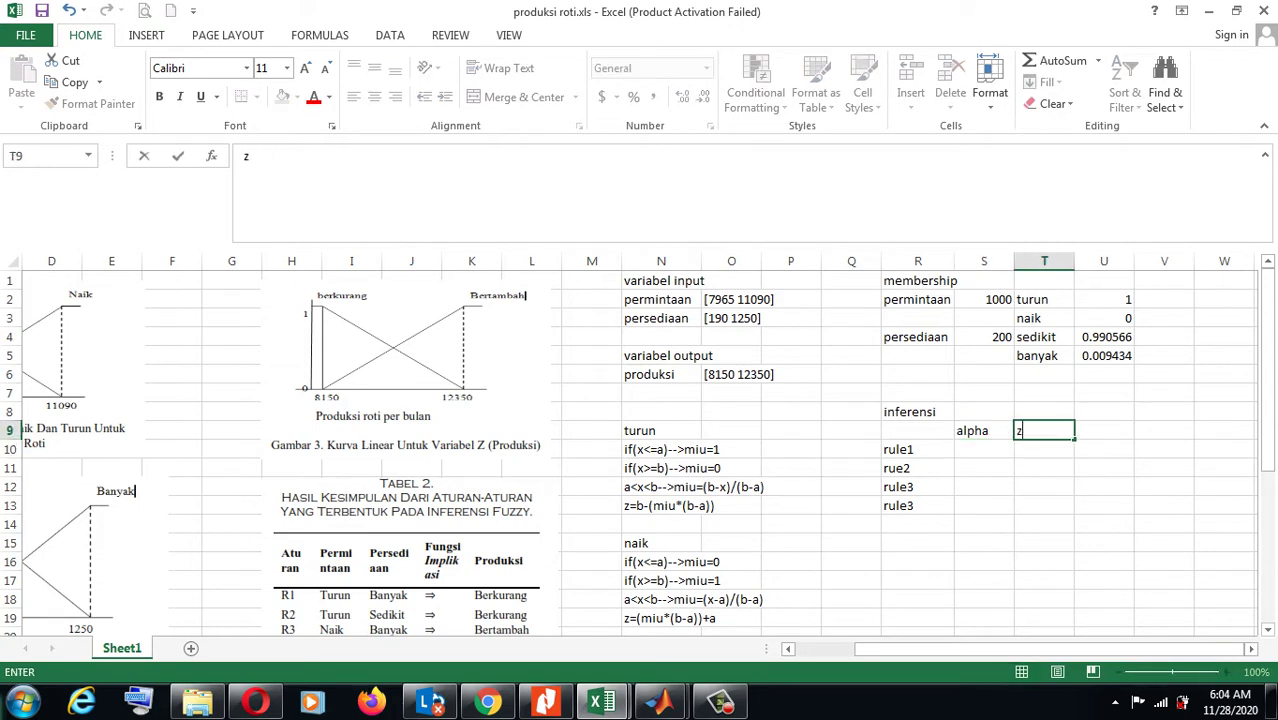
pyautogui.press('Return')
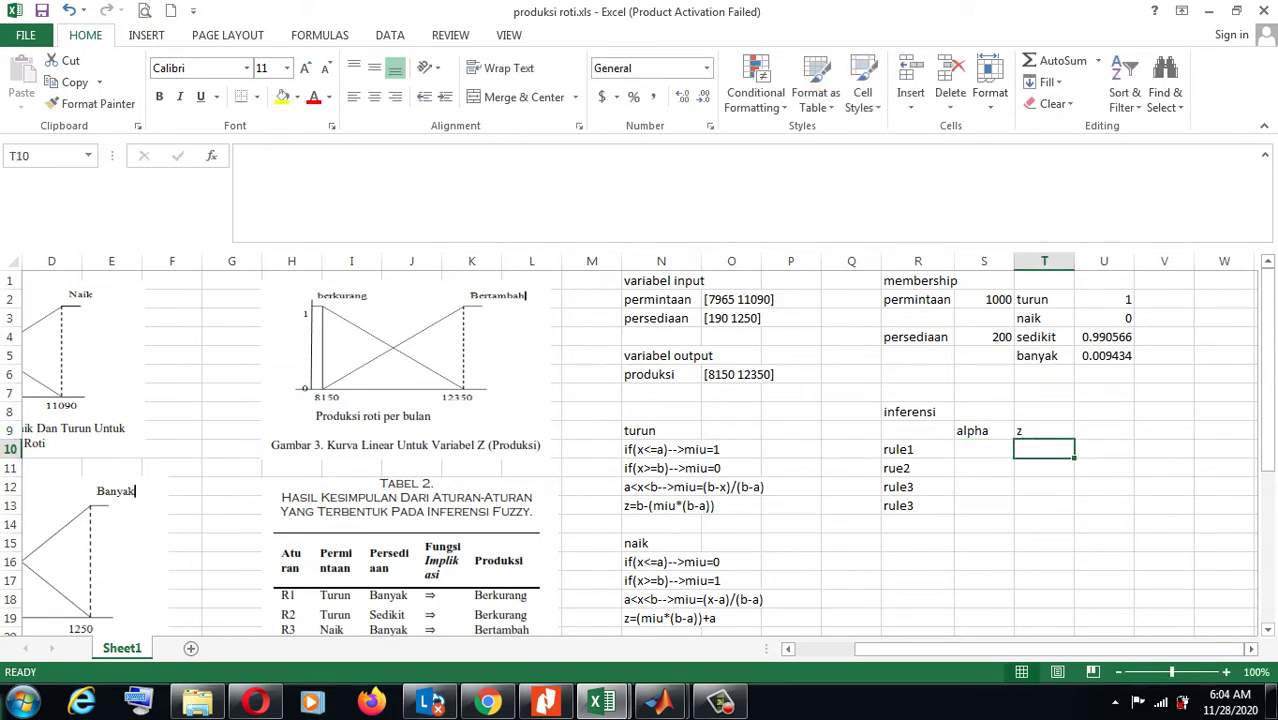
# - Enter the heading "defuzzifikasi" in R16 with the labels "average" in R17 and "rata-rata" in R18
pyautogui.click(918, 561)
pyautogui.write('df')
pyautogui.press('BackSpace')
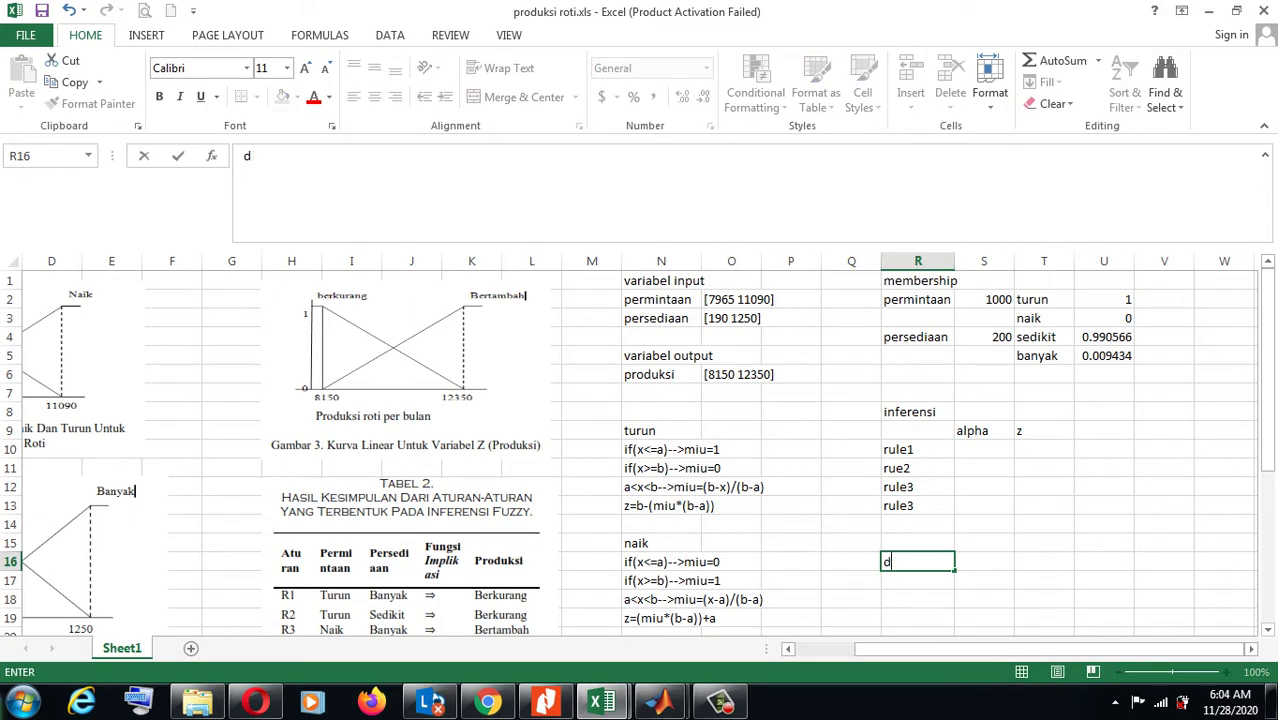
pyautogui.write('efuzzifikasi')
pyautogui.press('Return')
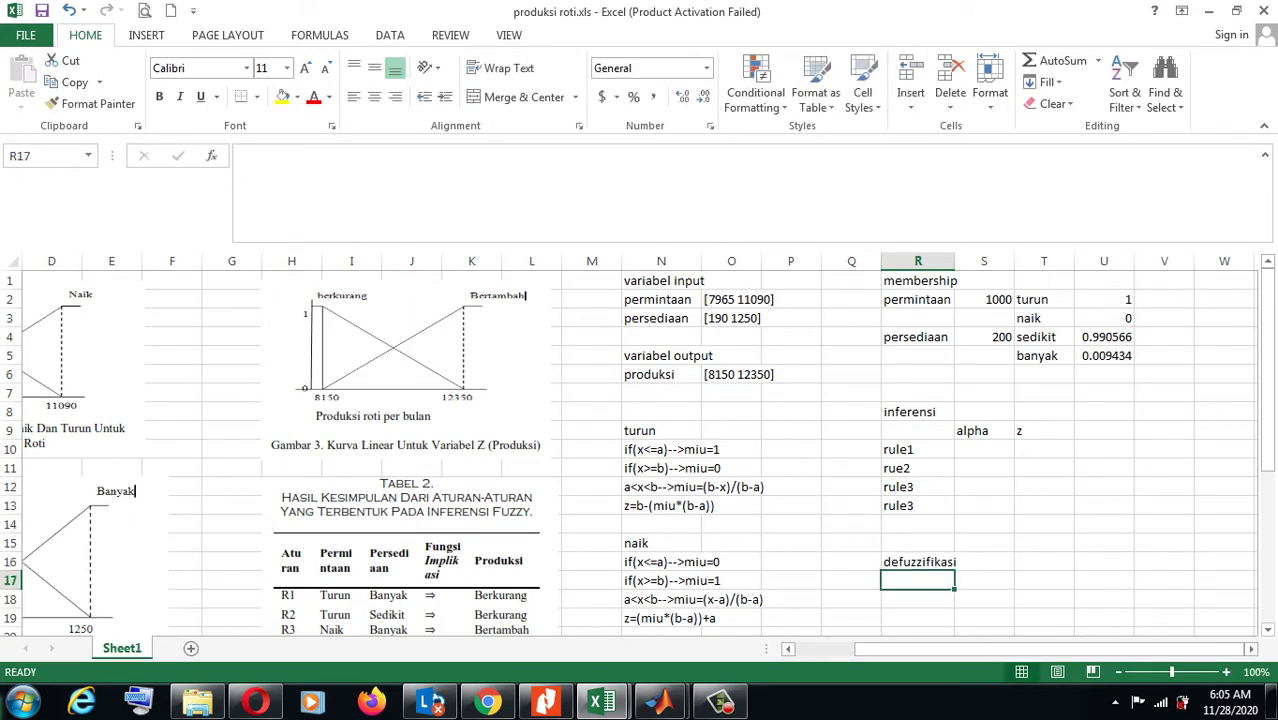
pyautogui.write('average')
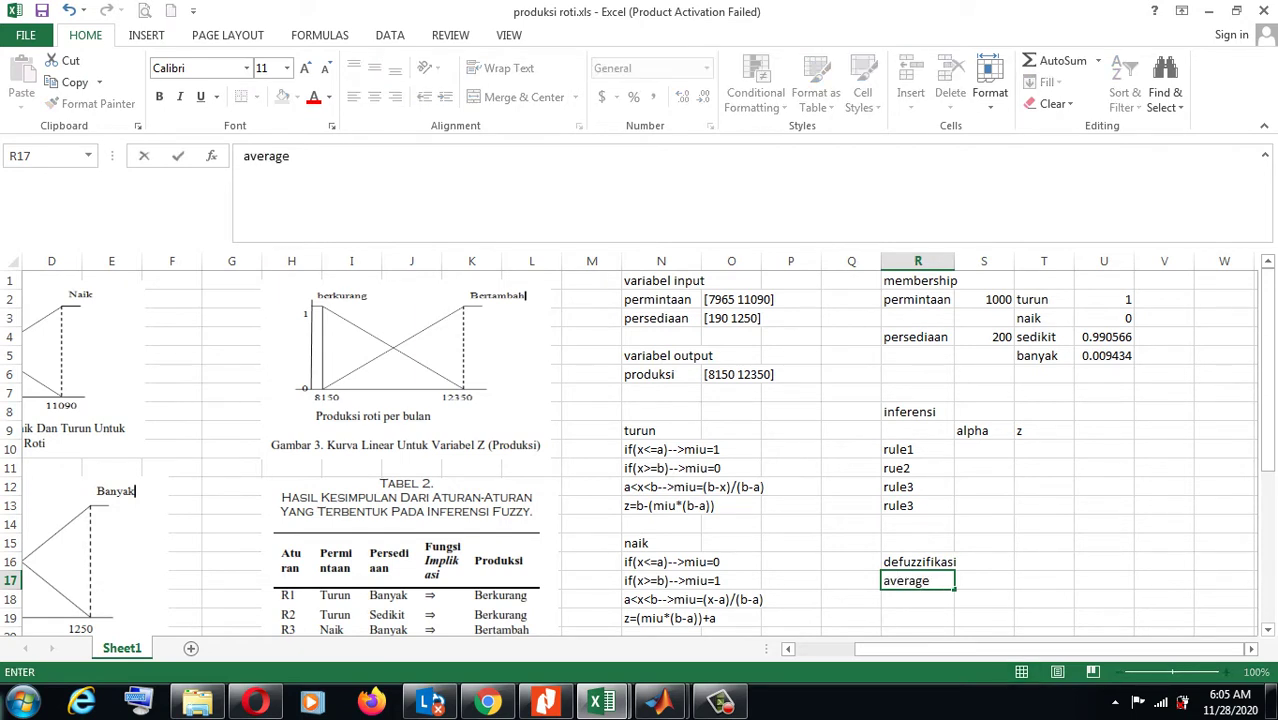
pyautogui.press('Return')
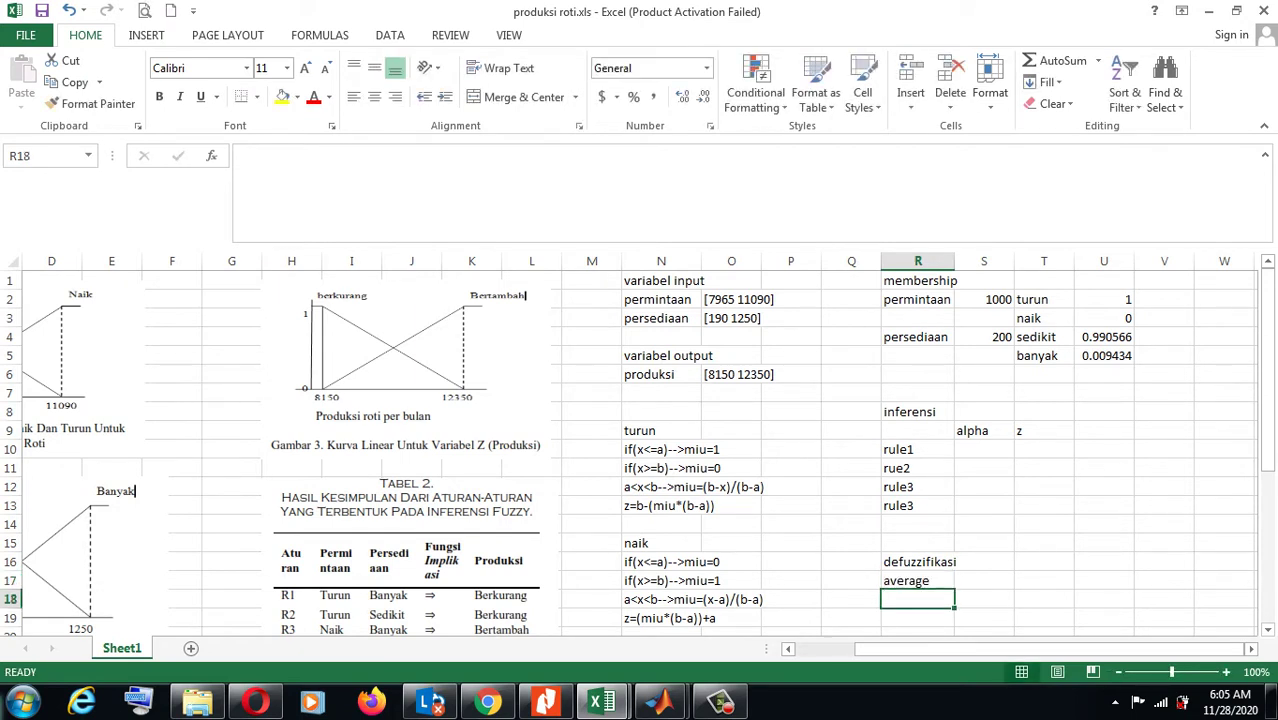
pyautogui.write('rata-rata')
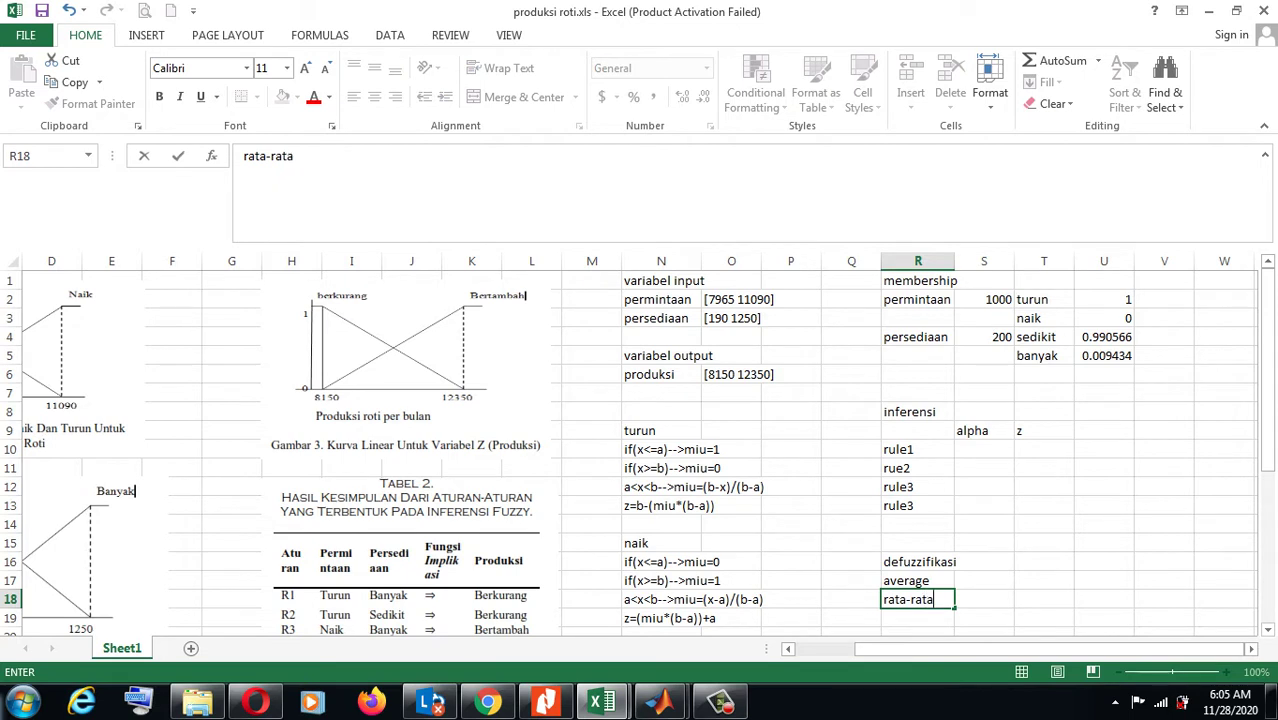
pyautogui.press('Return')
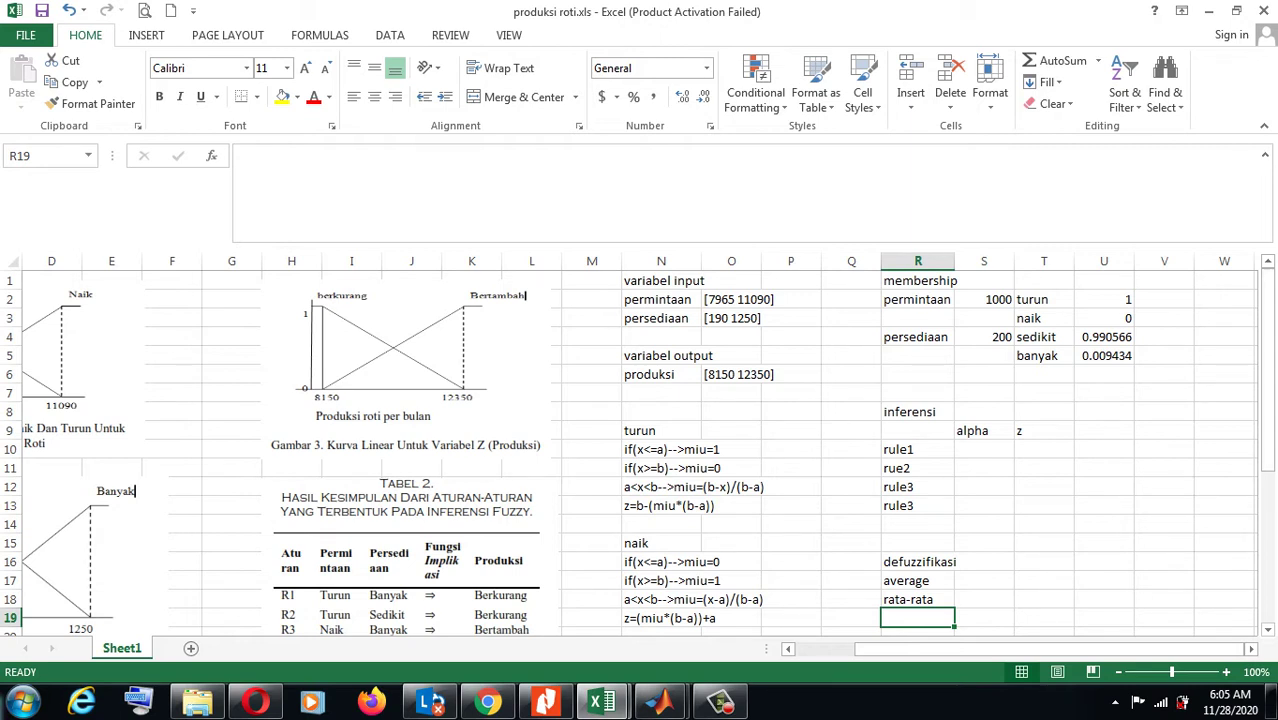
# - Calculate the rule1 alpha in S10 as the minimum of permintaan turun and persediaan banyak with =MIN(U2,U5)
pyautogui.scroll(-2, 637, 454)
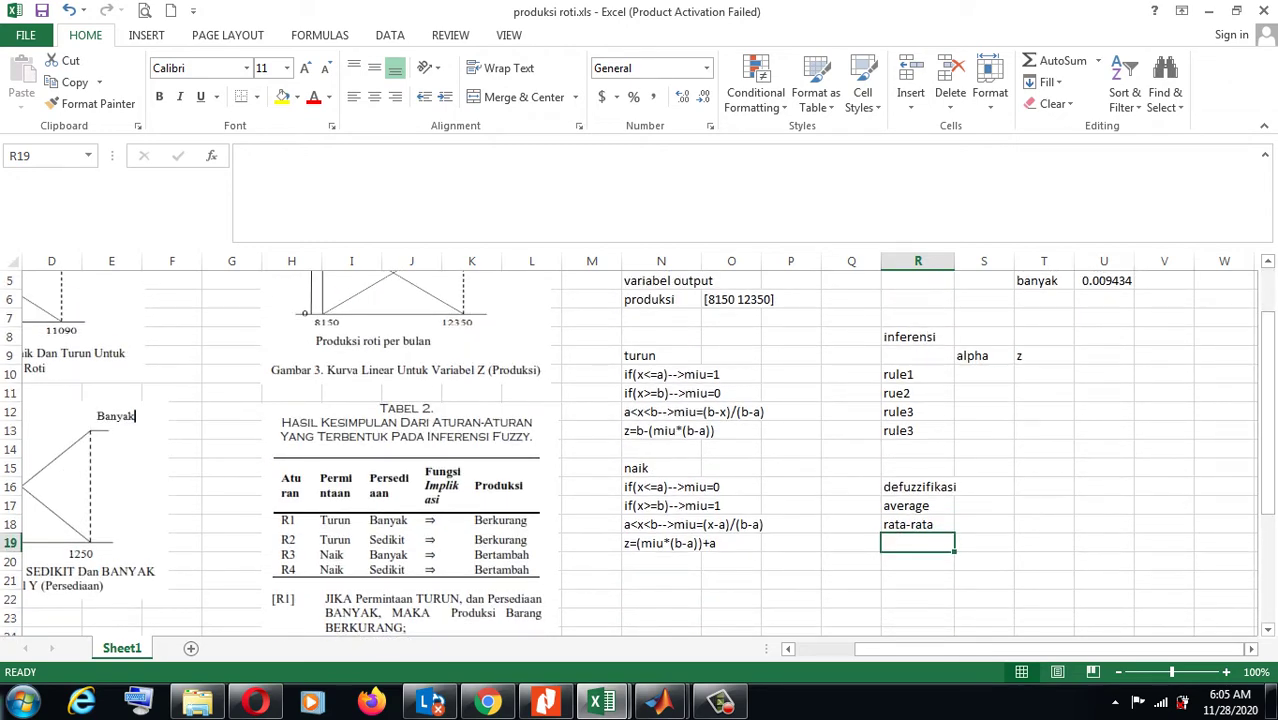
pyautogui.click(984, 374)
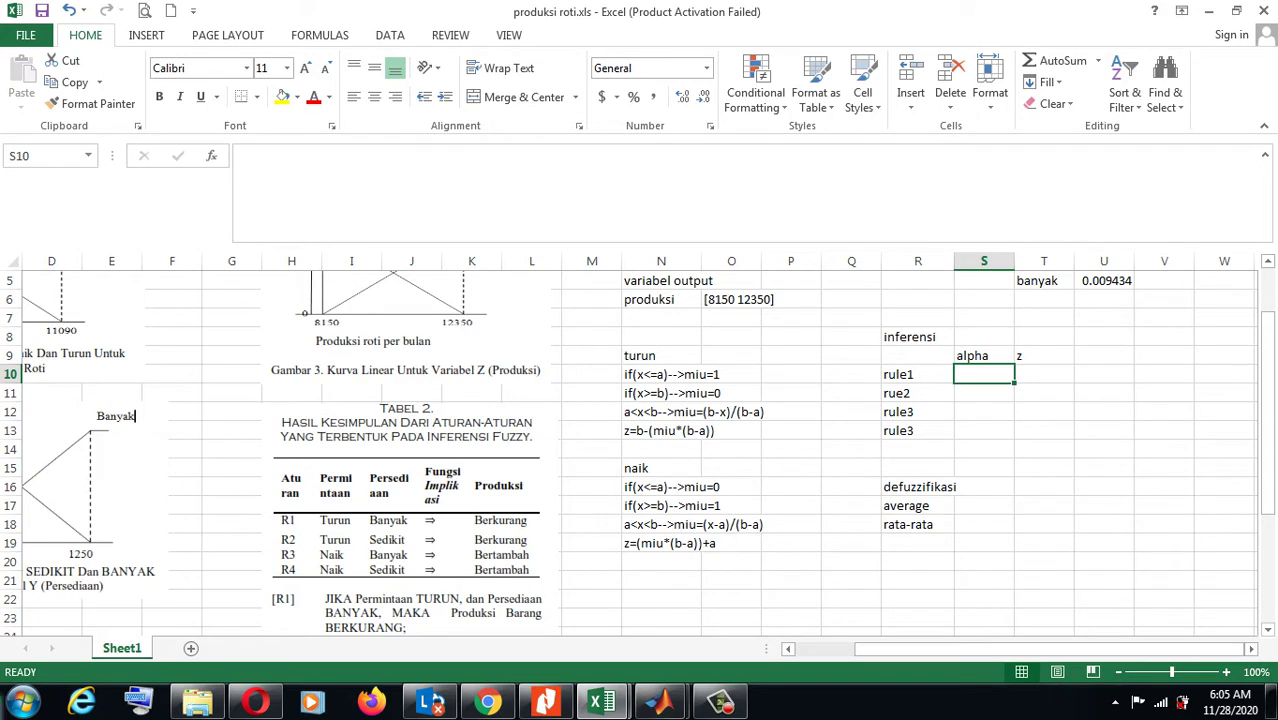
pyautogui.write('=min')
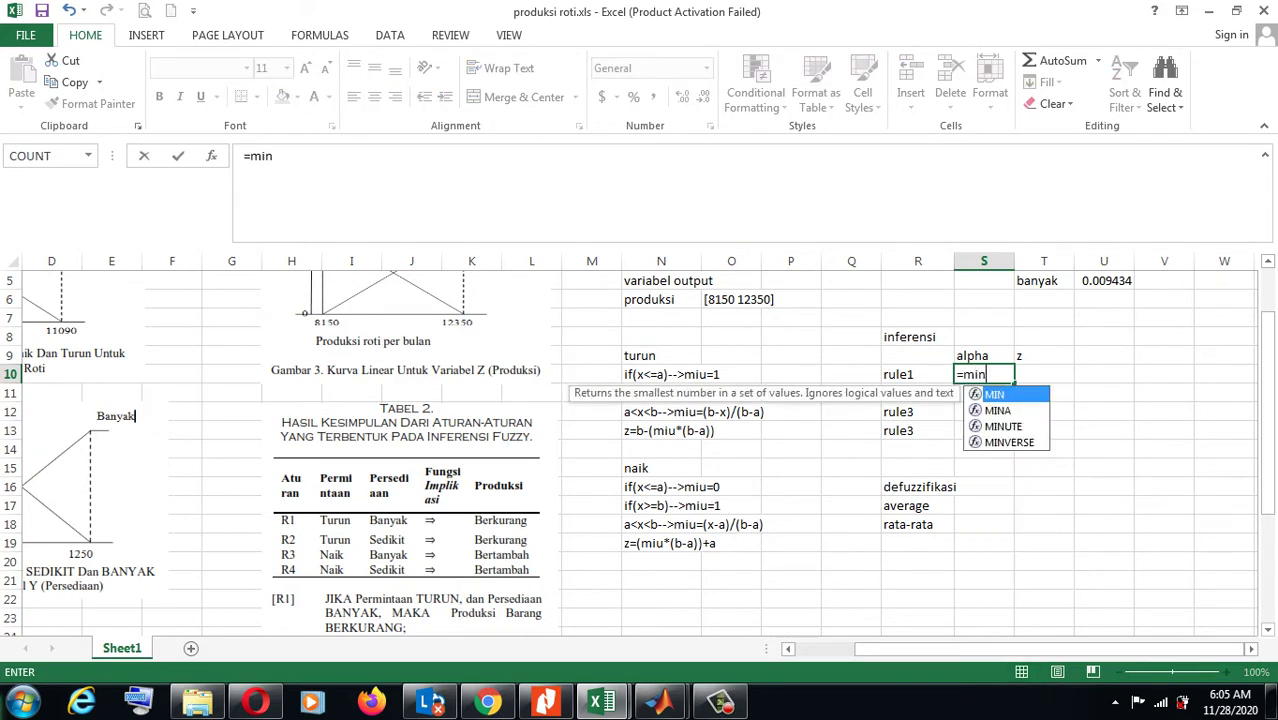
pyautogui.press('Tab')
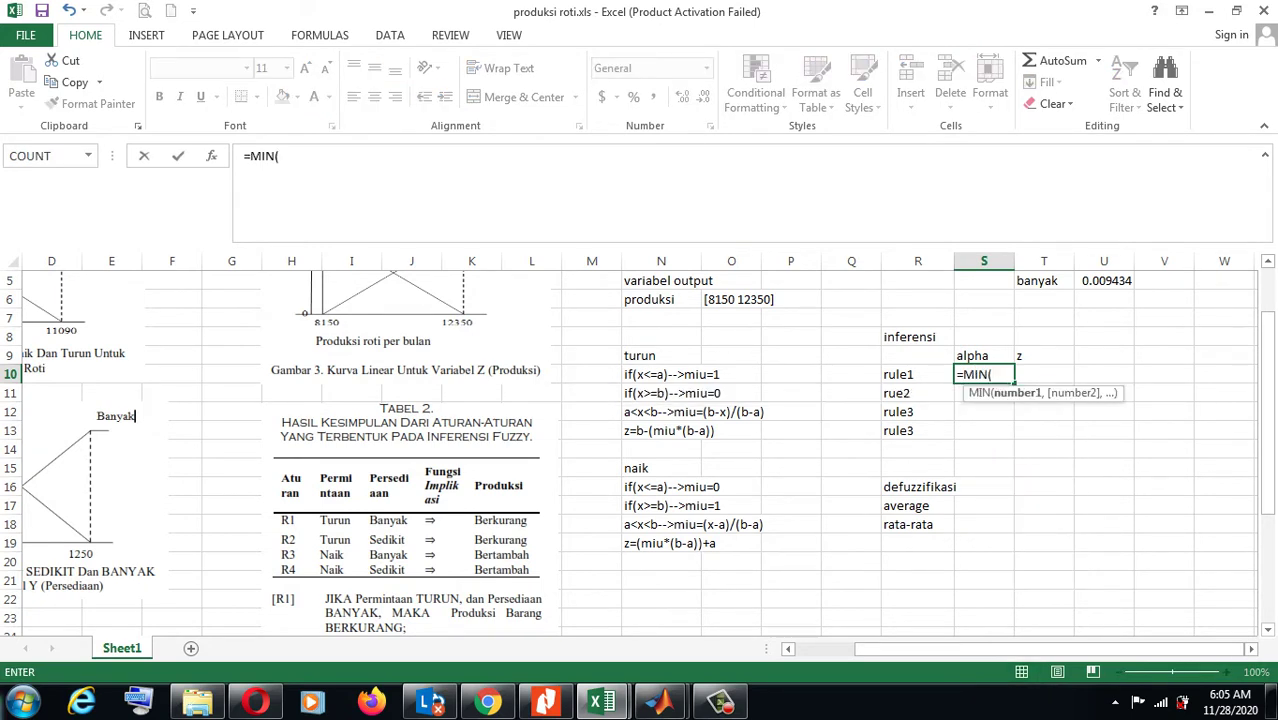
pyautogui.moveTo(1266, 392); pyautogui.dragTo(1266, 376)
pyautogui.click(1104, 299)
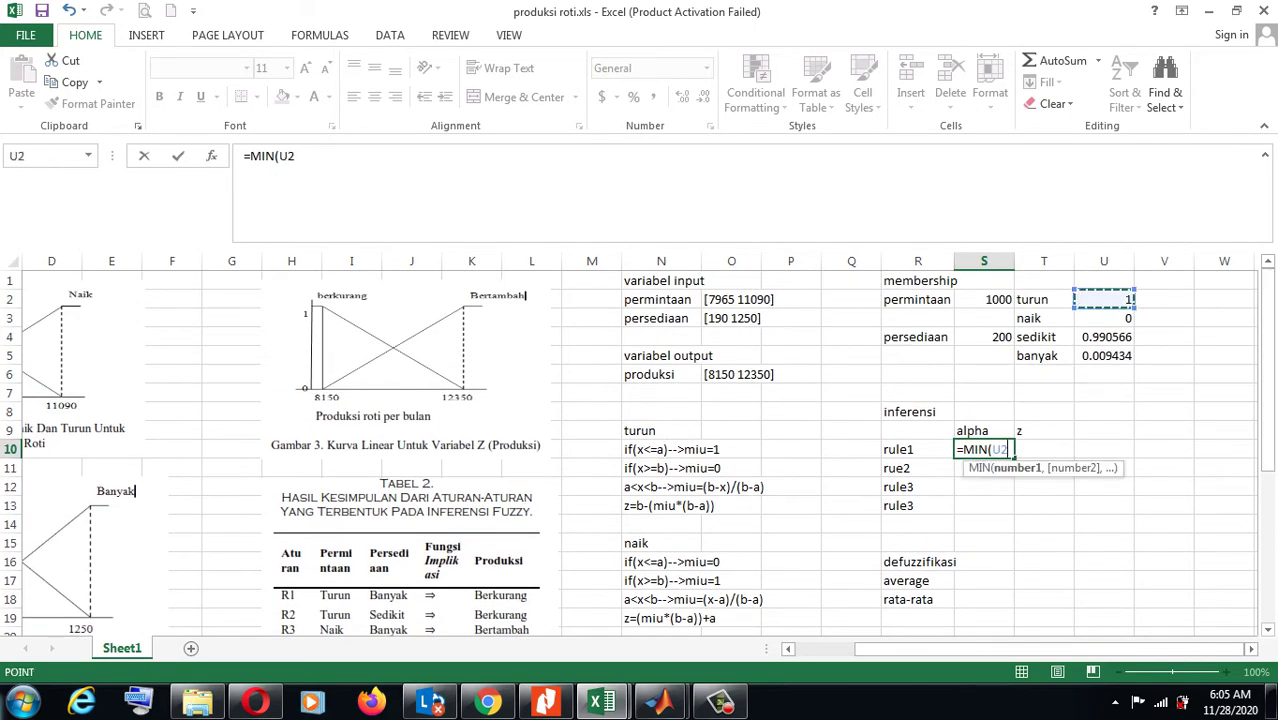
pyautogui.write(',')
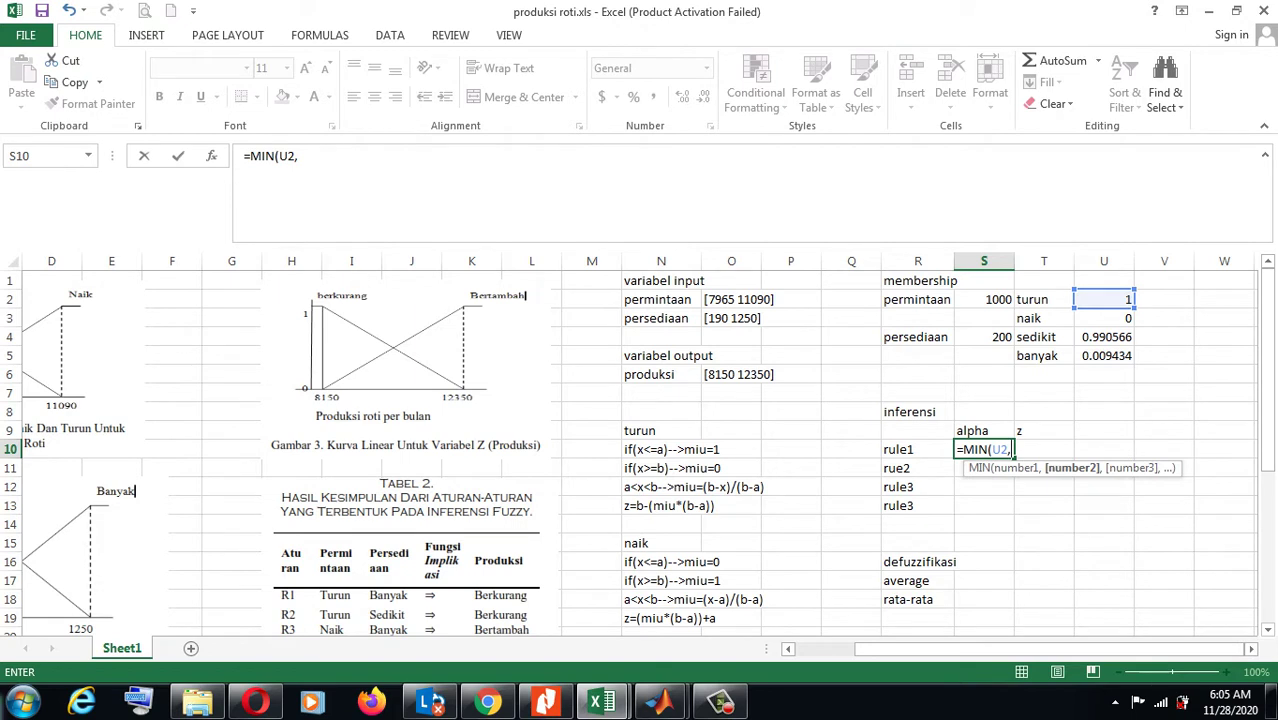
pyautogui.click(1104, 355)
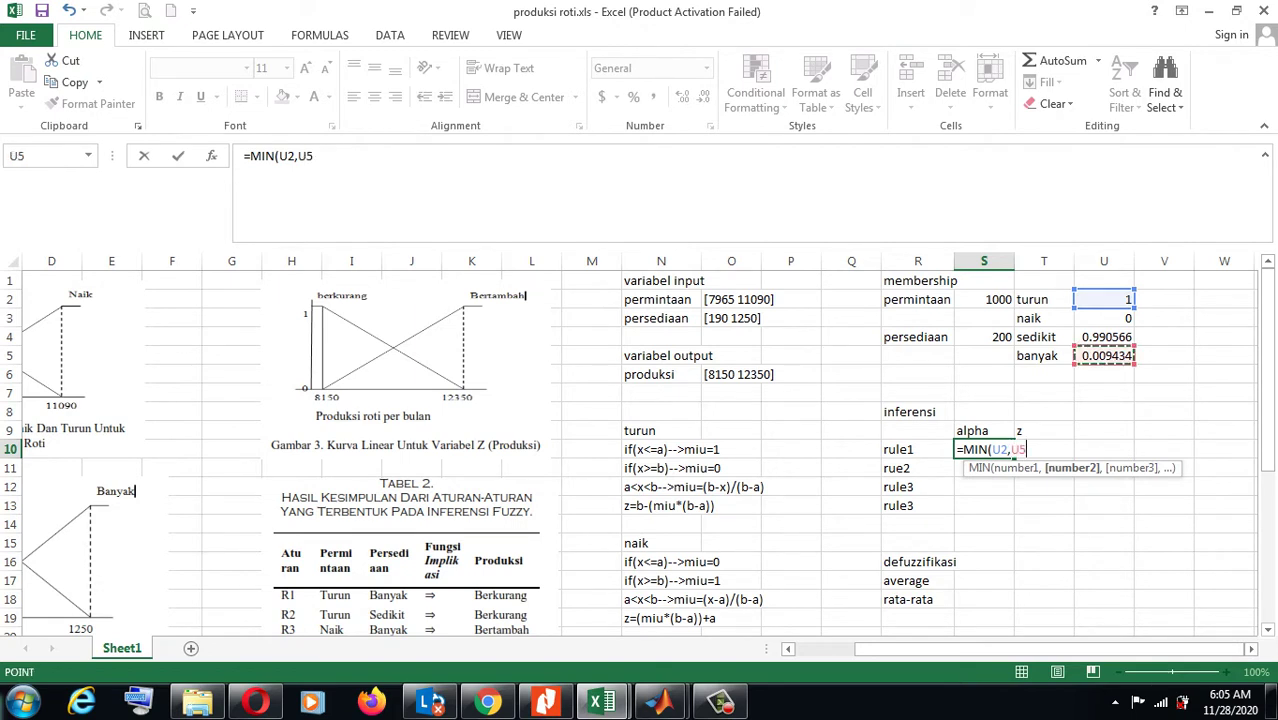
pyautogui.press('Return')
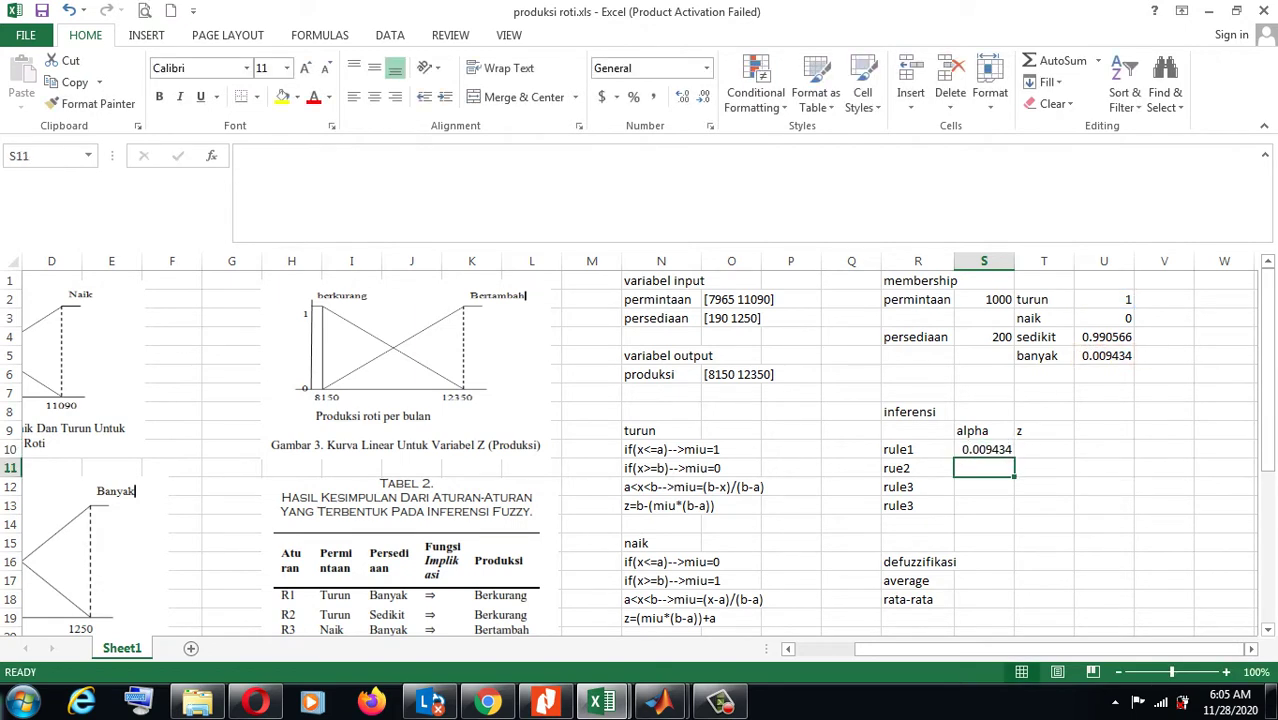
# - Calculate the second rule's alpha in S11 as the minimum of permintaan turun and persediaan sedikit with =MIN(U2,U4)
pyautogui.write('=min')
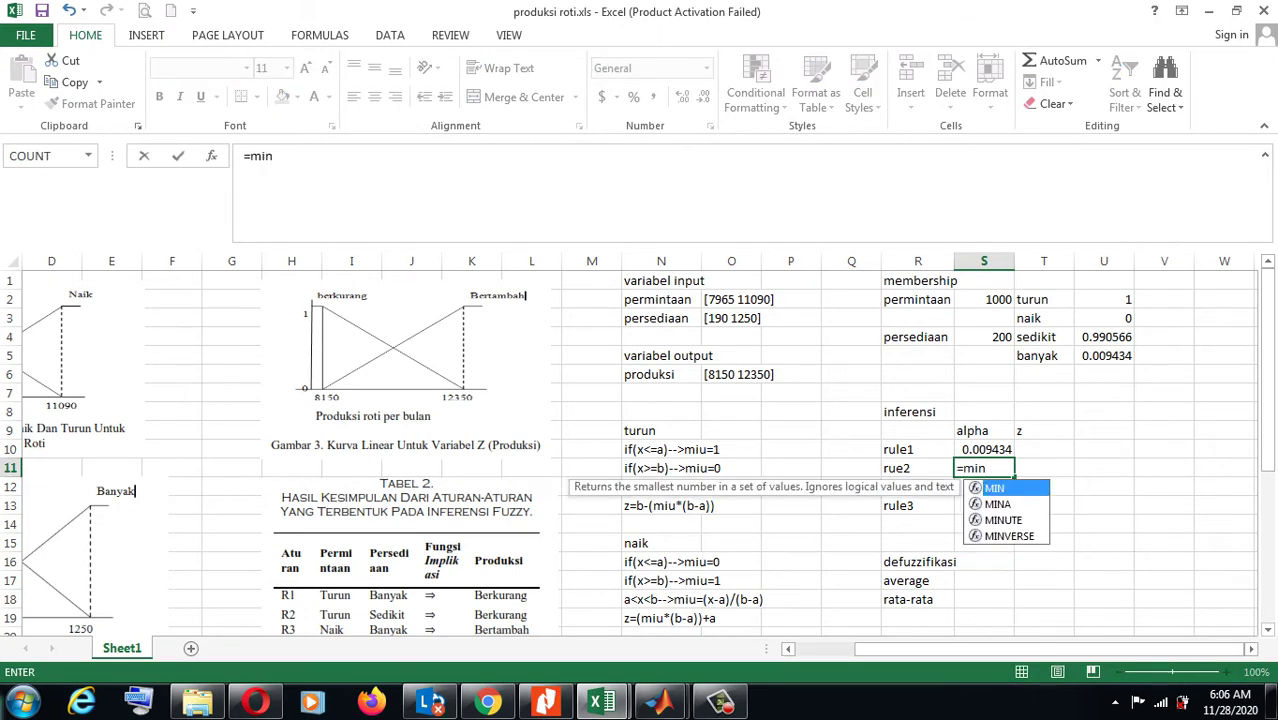
pyautogui.write('(')
pyautogui.click(1118, 300)
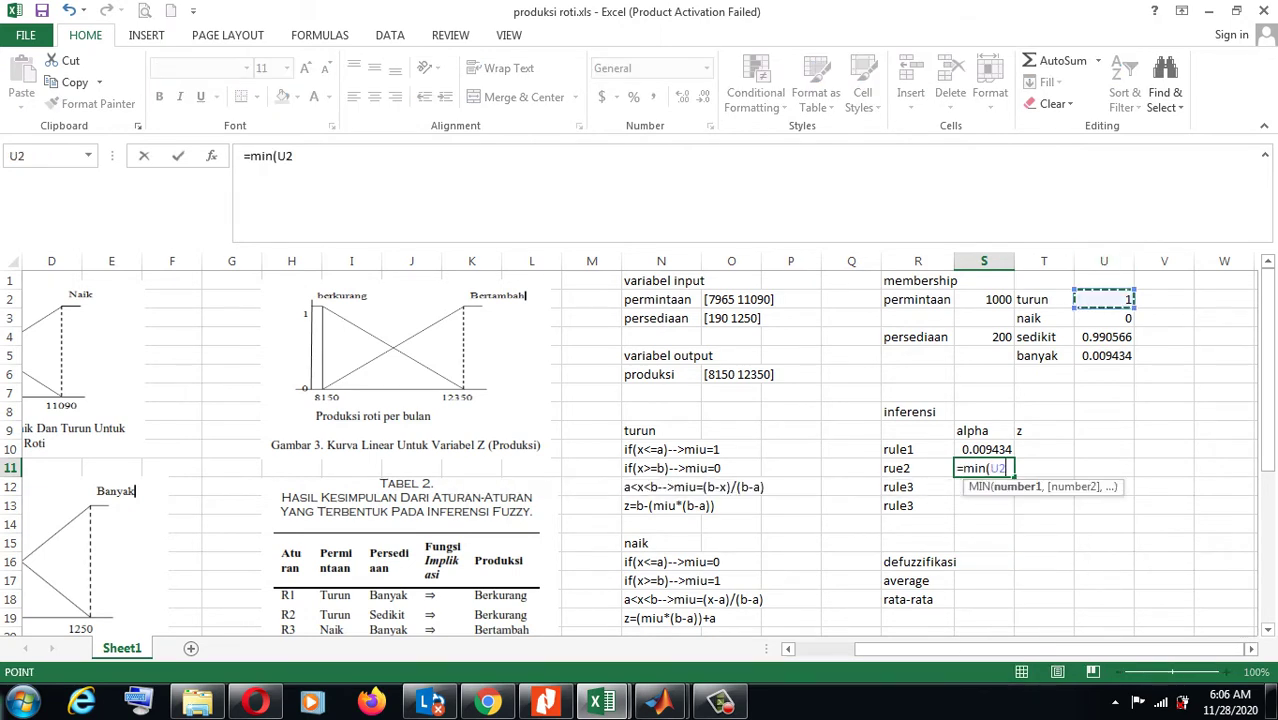
pyautogui.write(',')
pyautogui.click(1108, 337)
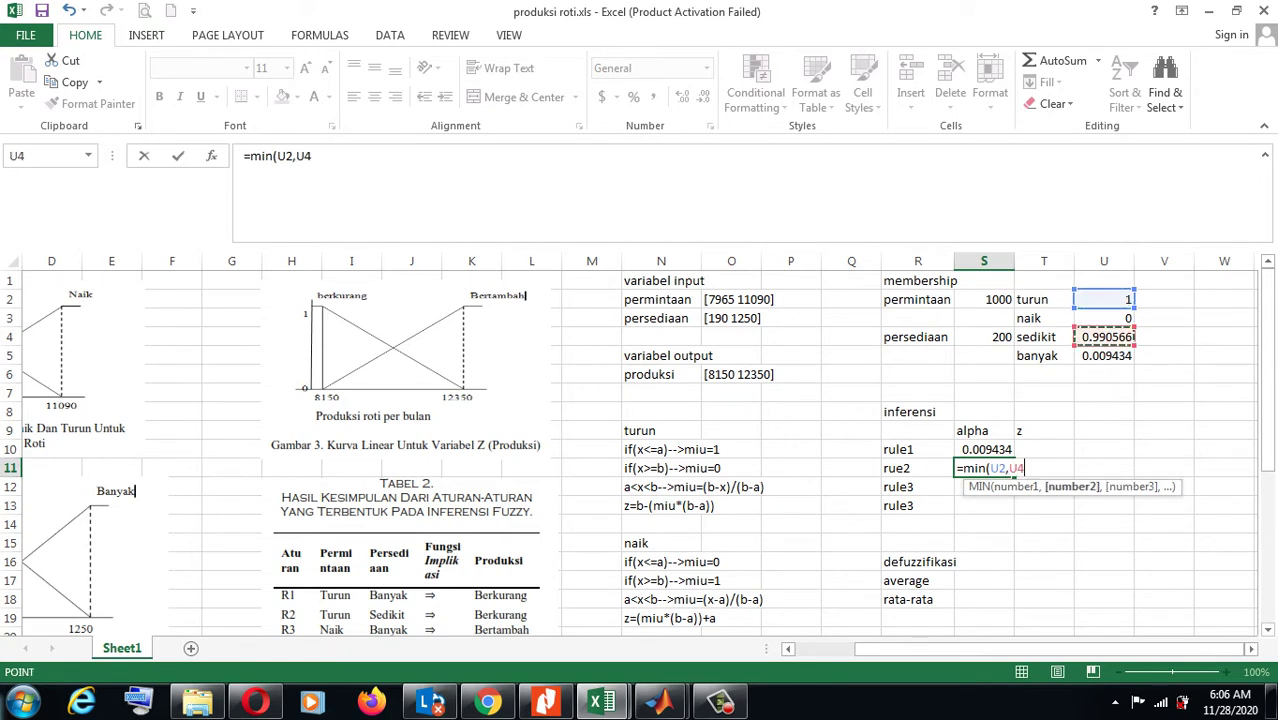
pyautogui.write(')')
pyautogui.press('Return')
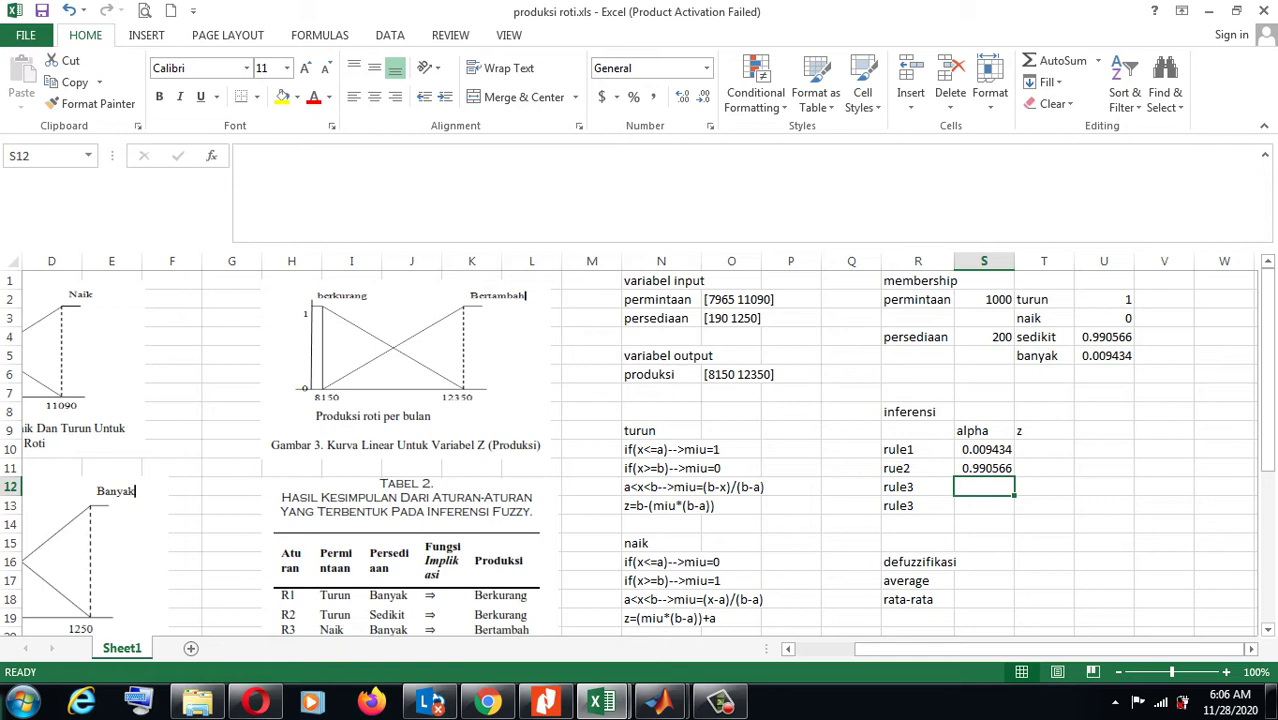
# - Calculate the third rule's alpha in S12 as the minimum of permintaan naik and persediaan banyak with =MIN(U3,U5)
pyautogui.write('=min')
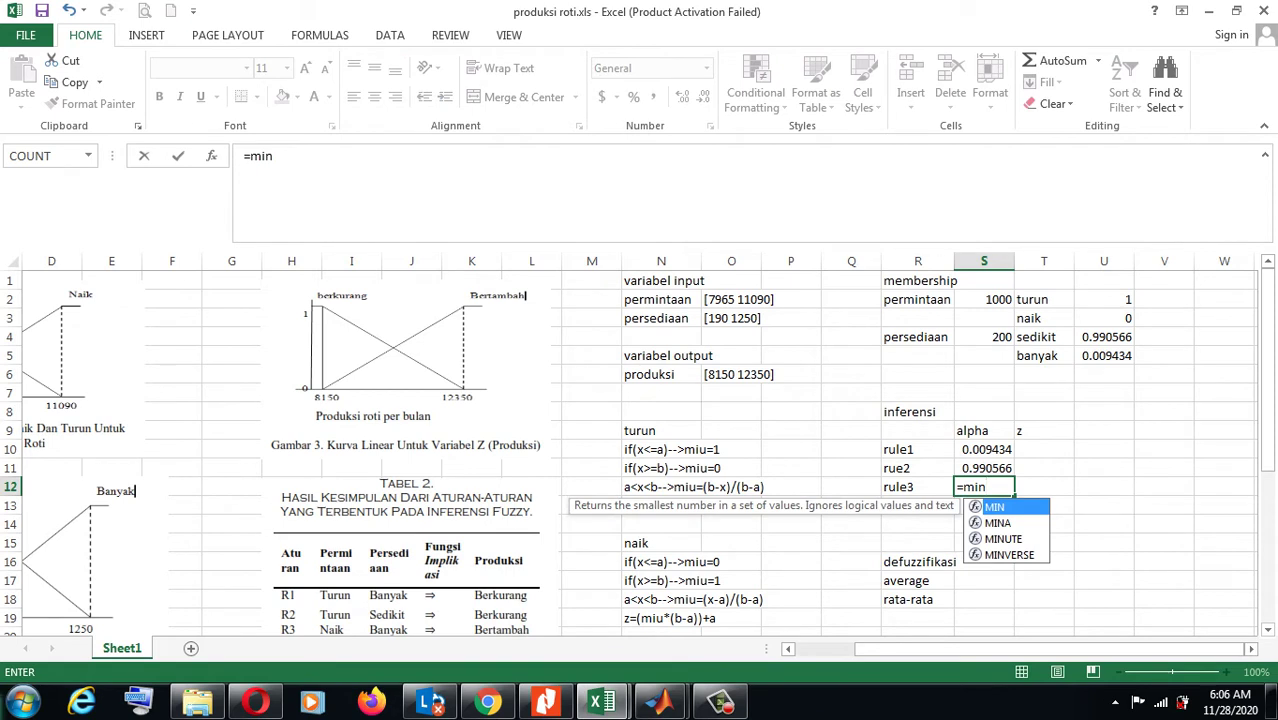
pyautogui.press('Tab')
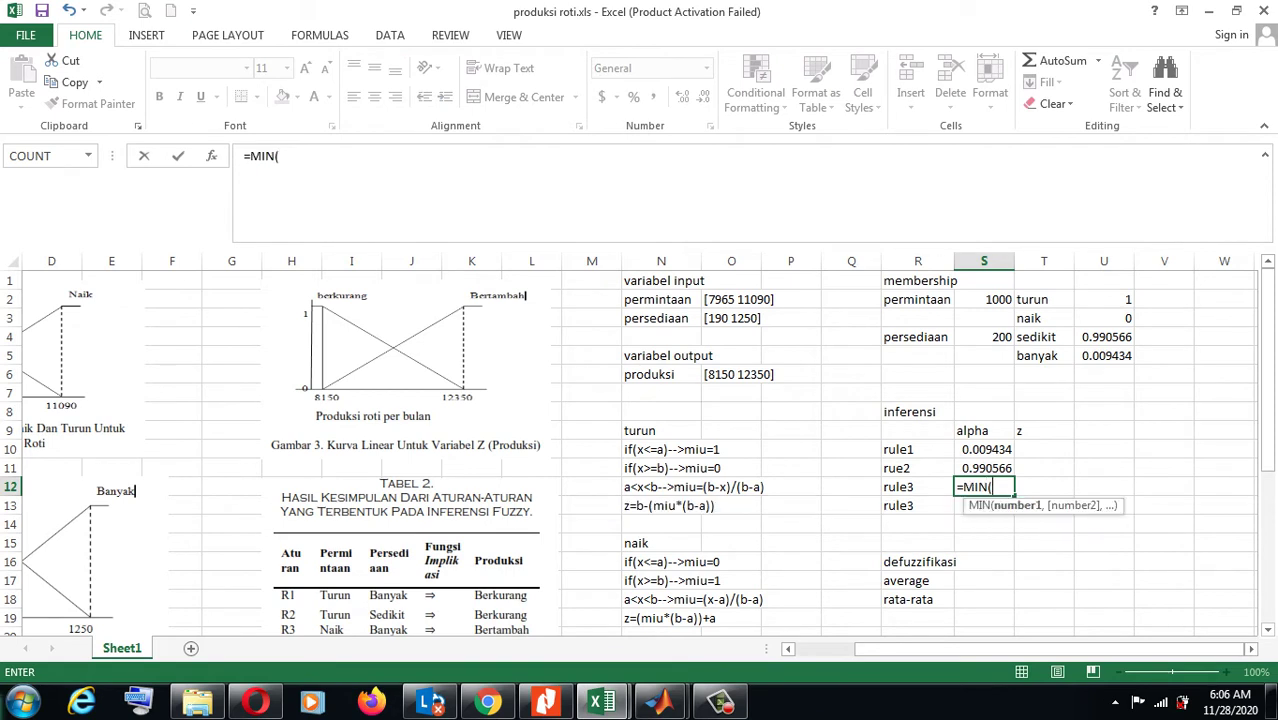
pyautogui.click(1104, 318)
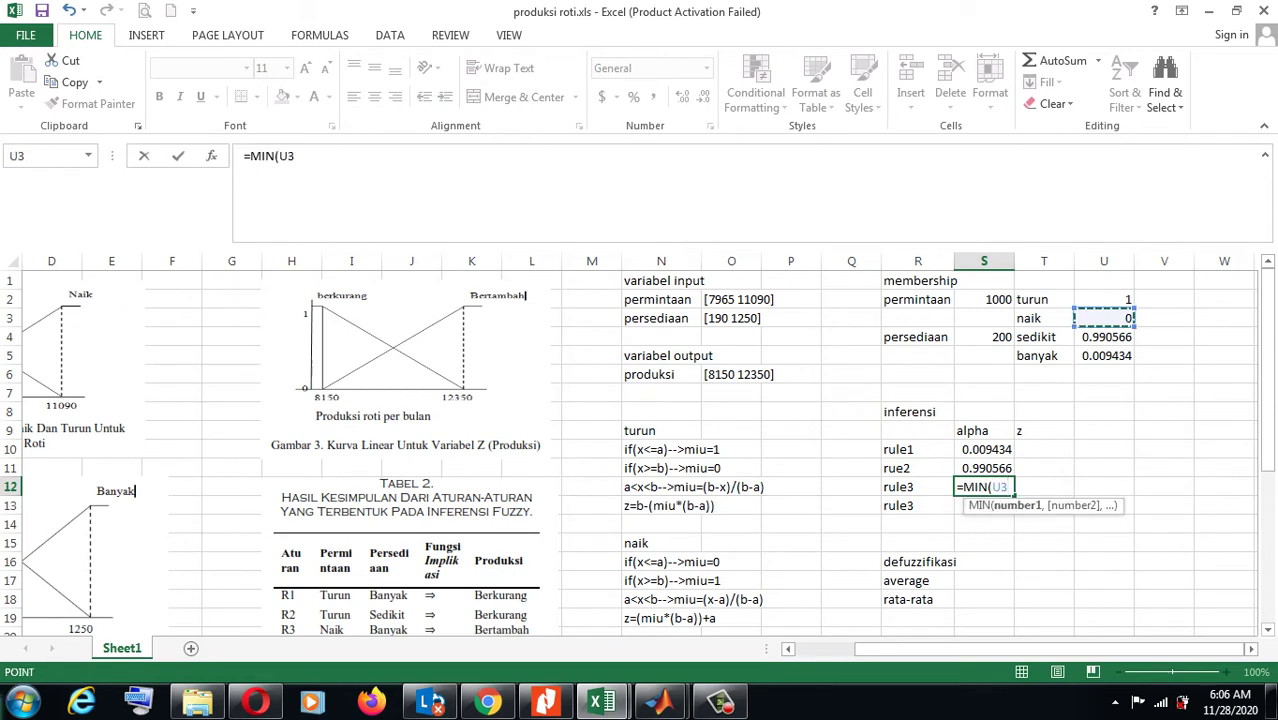
pyautogui.write(',')
pyautogui.click(1104, 355)
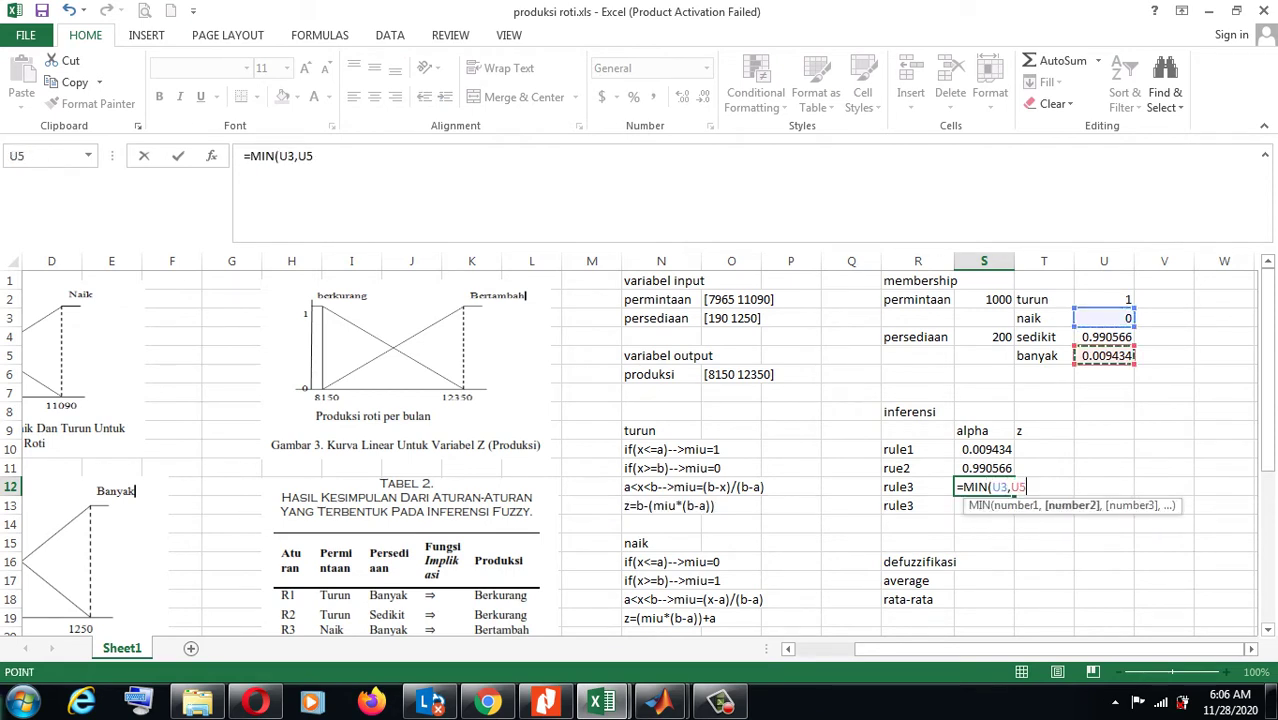
pyautogui.write(')')
pyautogui.press('Return')
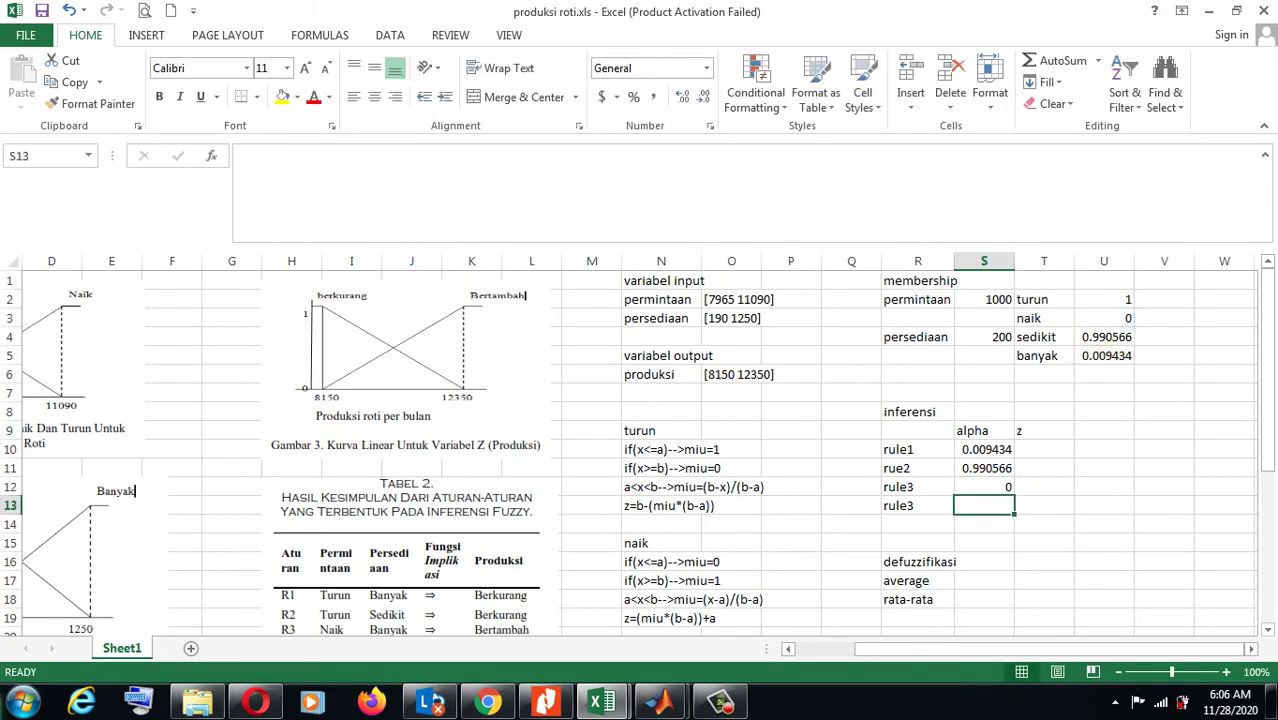
# - Calculate the fourth rule's alpha in S13 as the minimum of permintaan naik and persediaan sedikit with =MIN(U3,U4)
pyautogui.moveTo(1267, 358); pyautogui.dragTo(1267, 388)
pyautogui.write('=m')
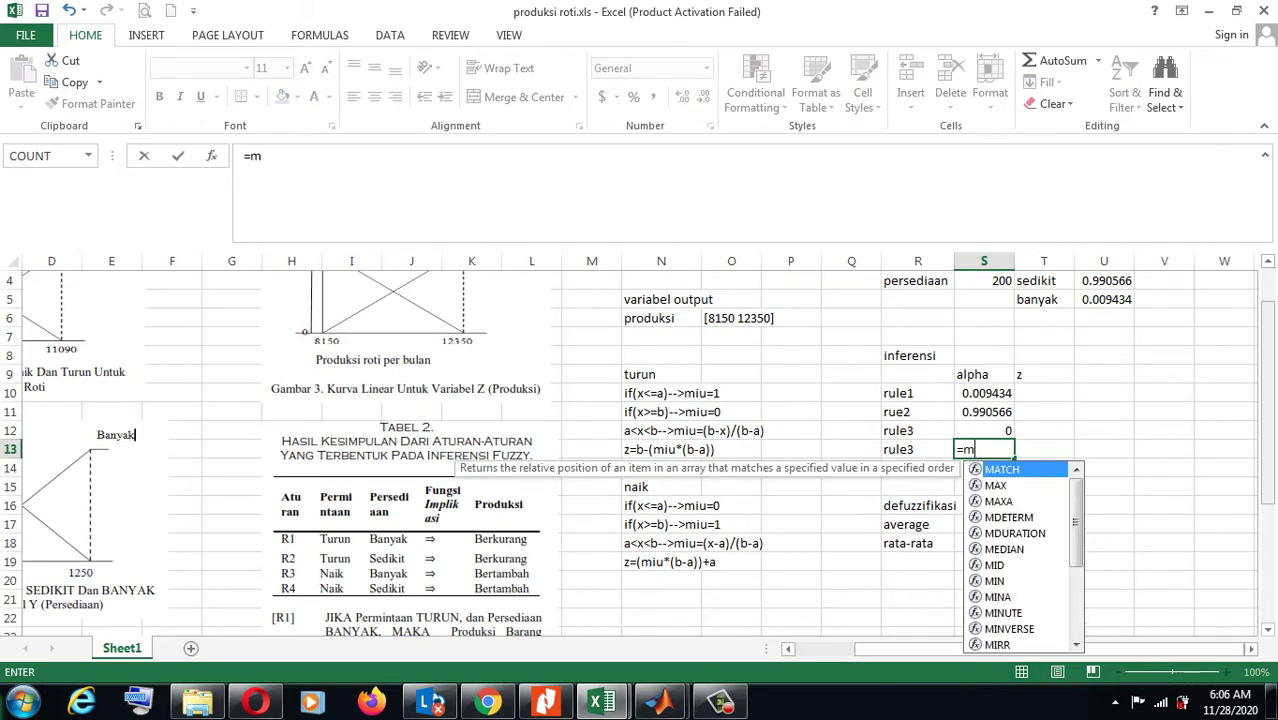
pyautogui.write('in')
pyautogui.press('Tab')
pyautogui.moveTo(1267, 400); pyautogui.dragTo(1267, 340)
pyautogui.click(1129, 318)
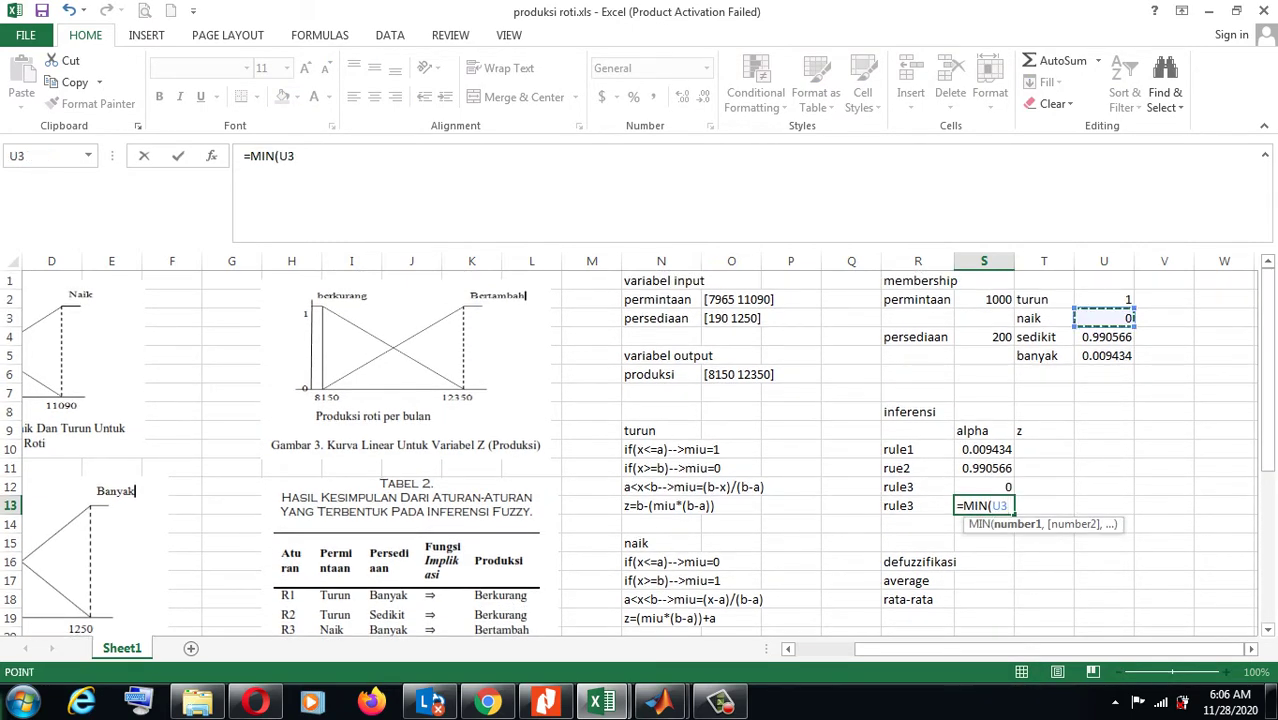
pyautogui.write(',')
pyautogui.click(1131, 337)
pyautogui.write(')')
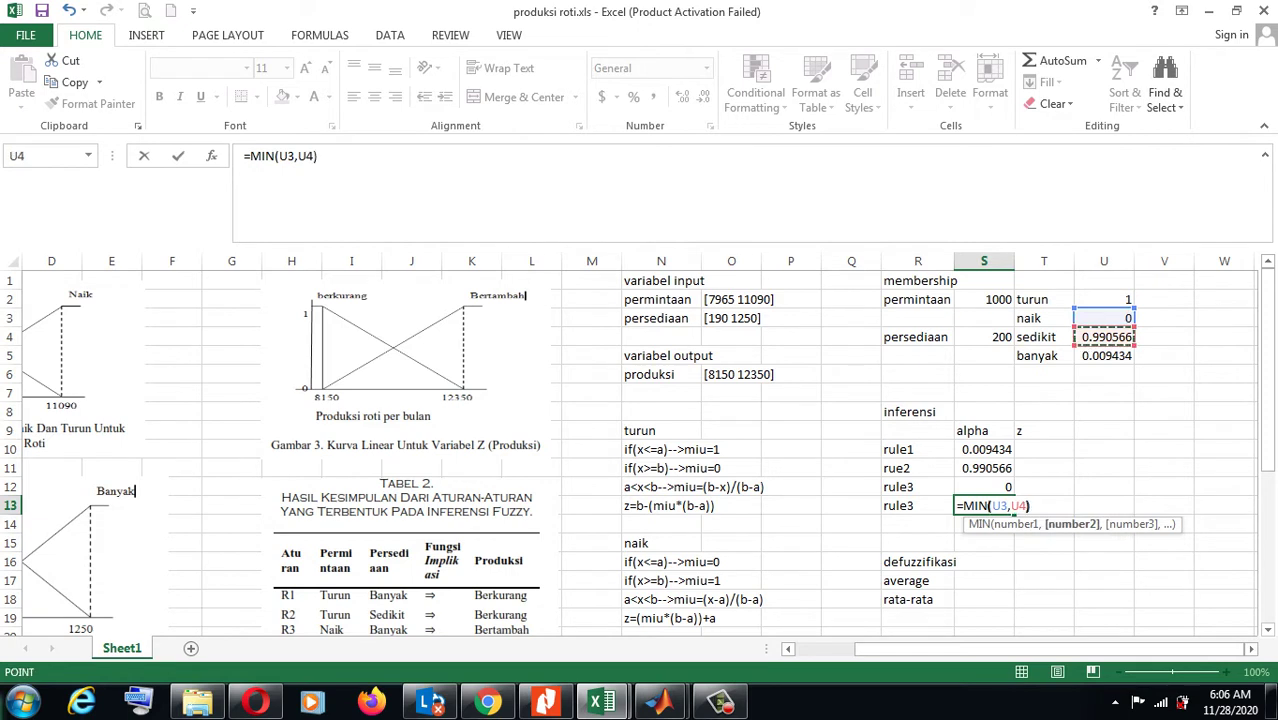
pyautogui.press('Return')
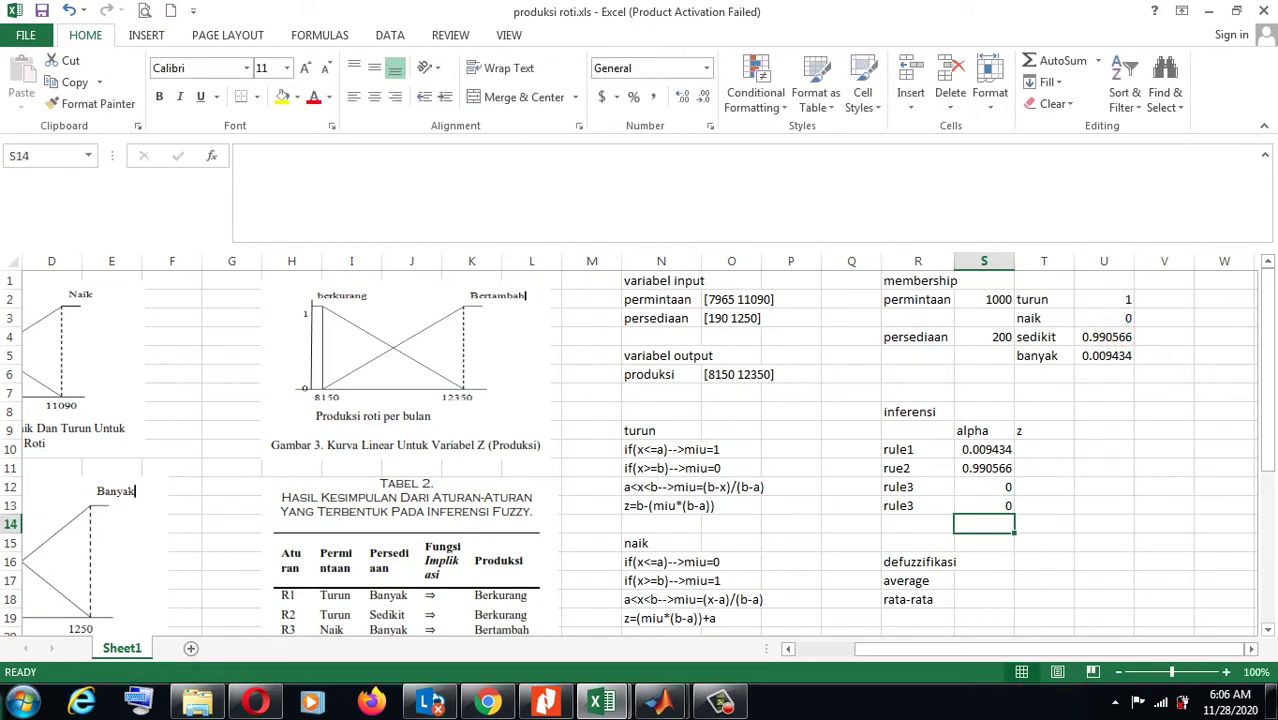
# - Review the alpha results by selecting the four rule values in S10:S13
pyautogui.press('Up')
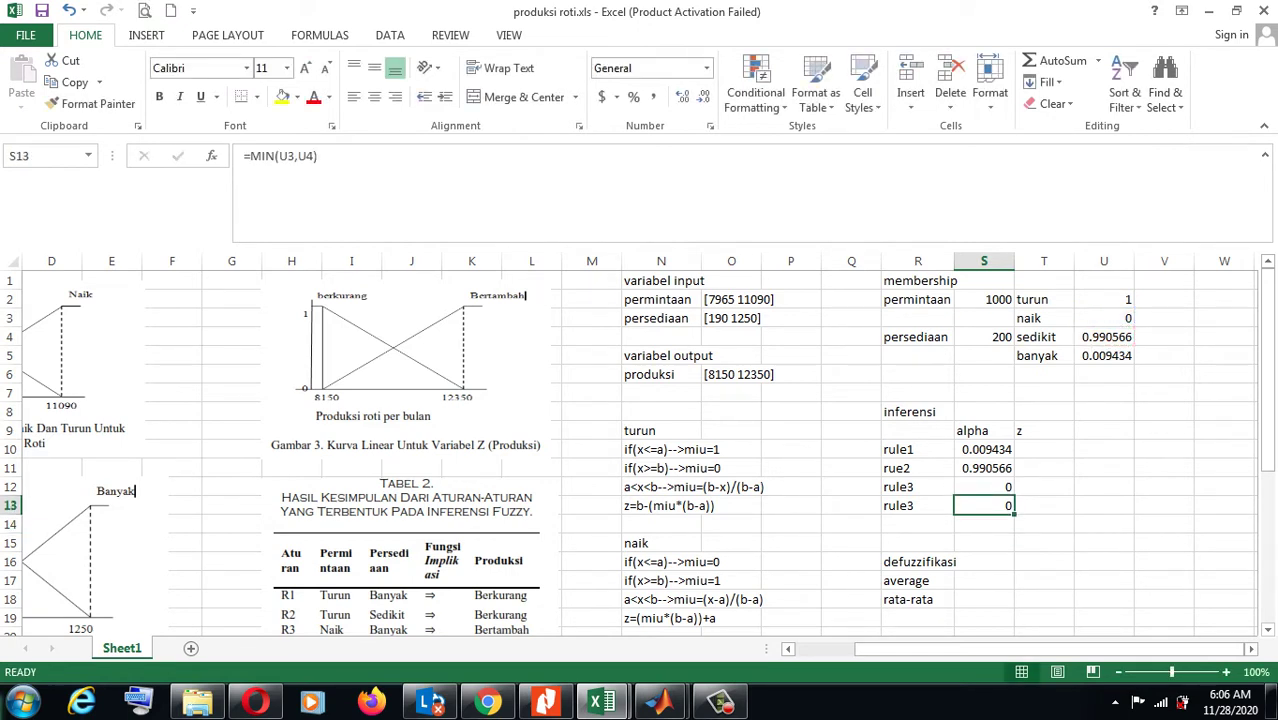
pyautogui.press('Up')
pyautogui.press('Up')
pyautogui.press('Up')
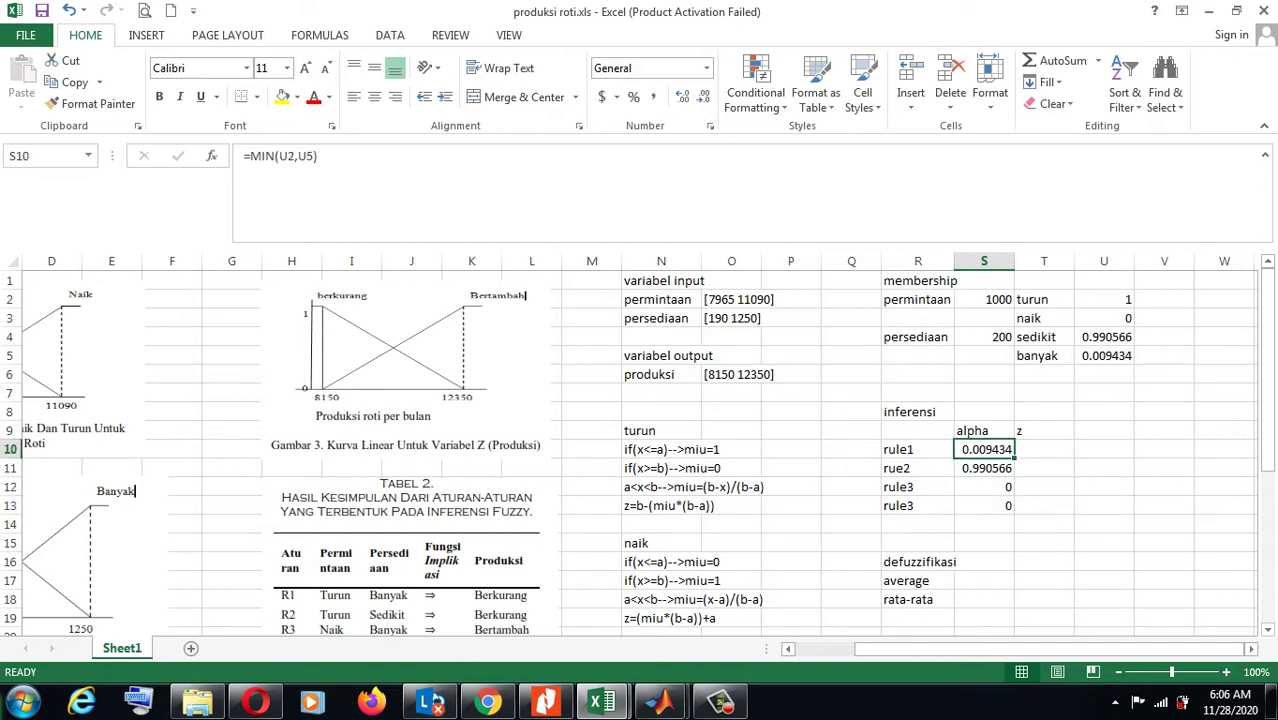
pyautogui.hotkey('shift', 'Down')
pyautogui.hotkey('shift', 'Down')
pyautogui.hotkey('shift', 'Down')
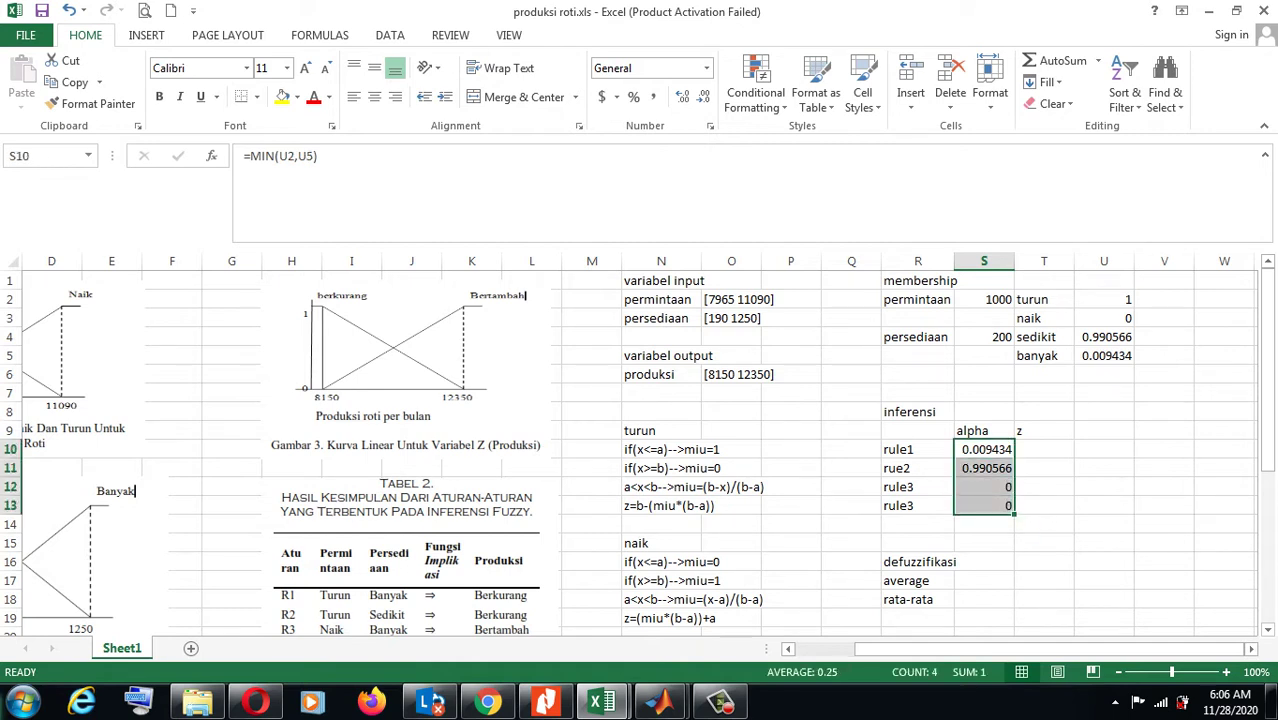
# - Calculate rule1's z in T10 for decreasing production with =IF(S10=1,8150,IF(S10=0,12350,12350-(S10*(12350-8150))))
pyautogui.press('Right')
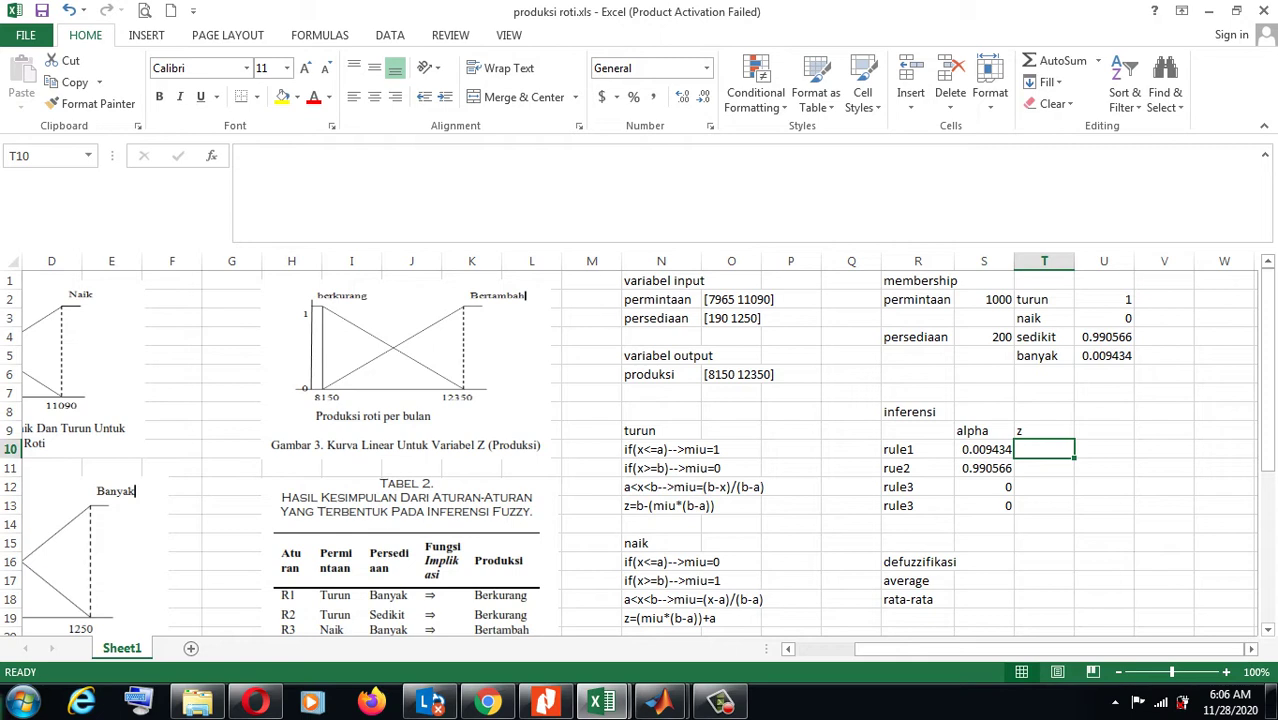
pyautogui.write('=')
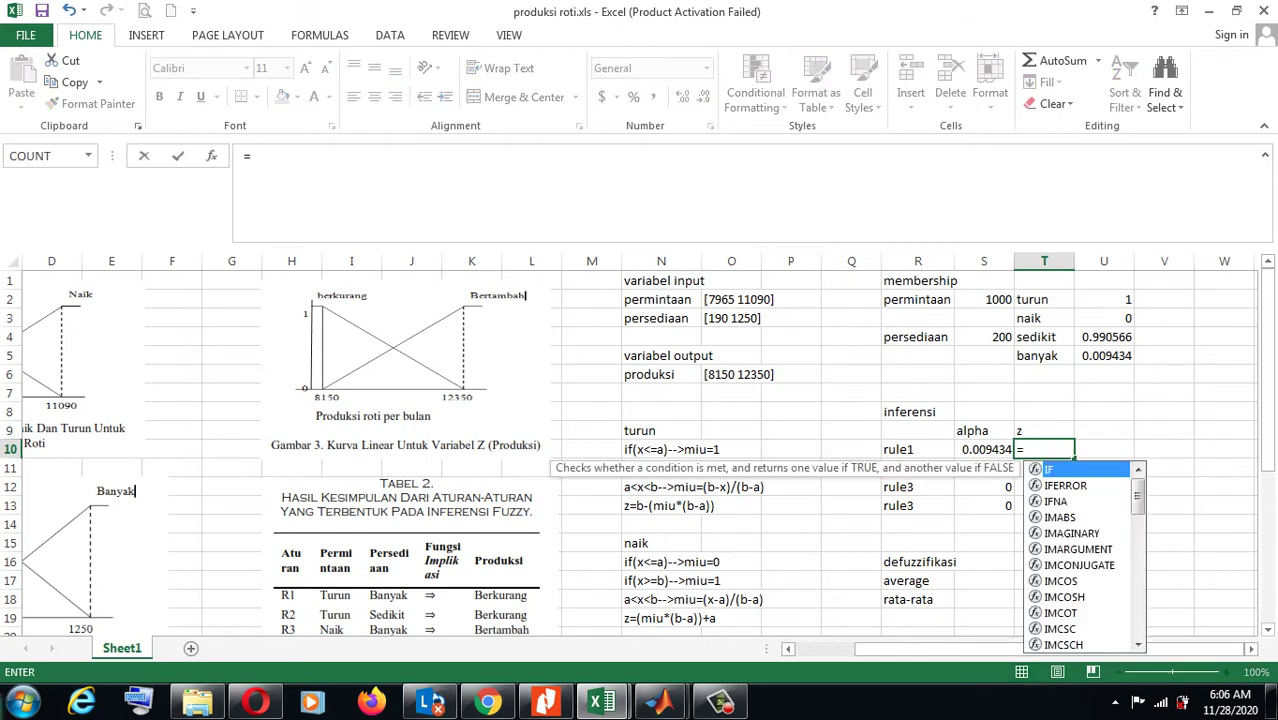
pyautogui.write('if(')
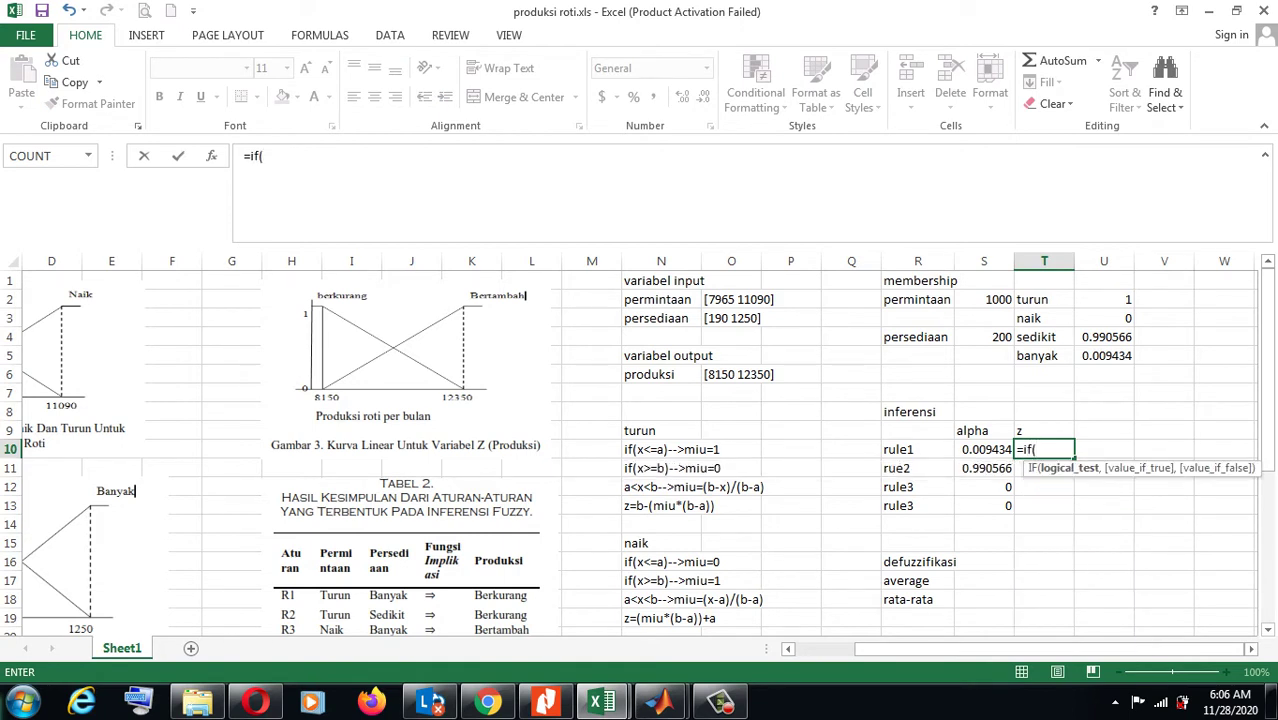
pyautogui.click(984, 449)
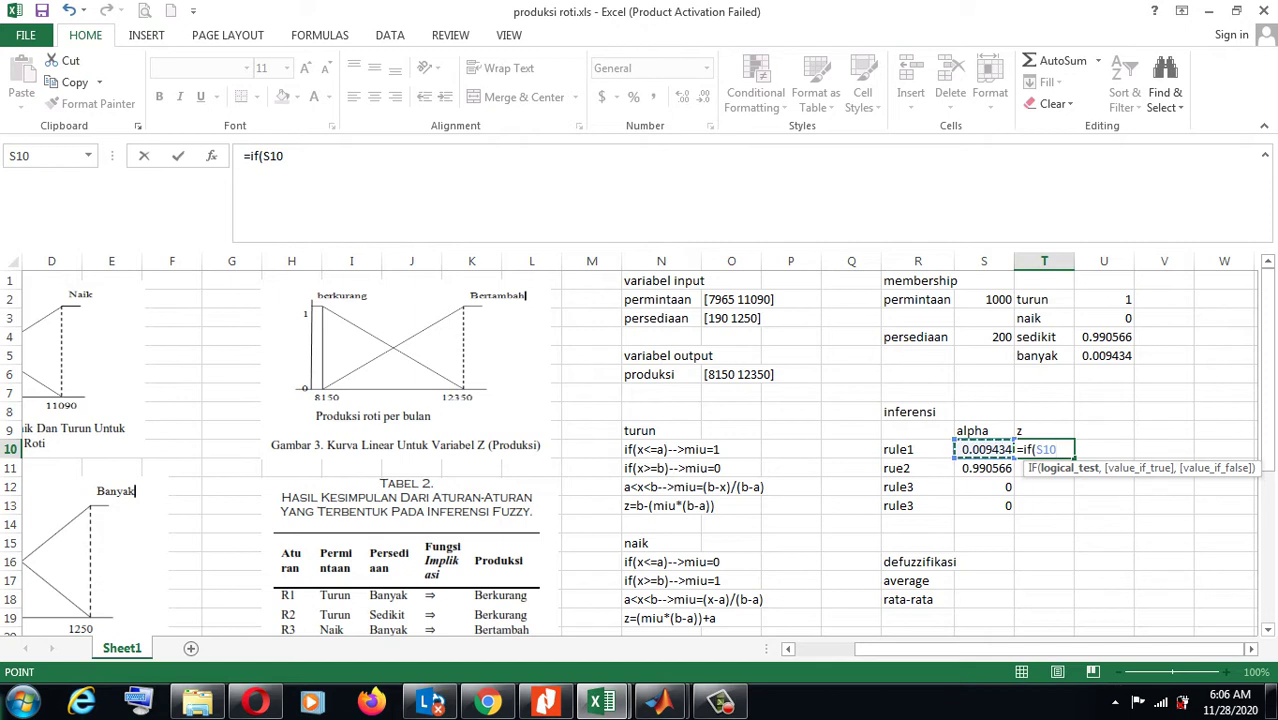
pyautogui.write('=1,')
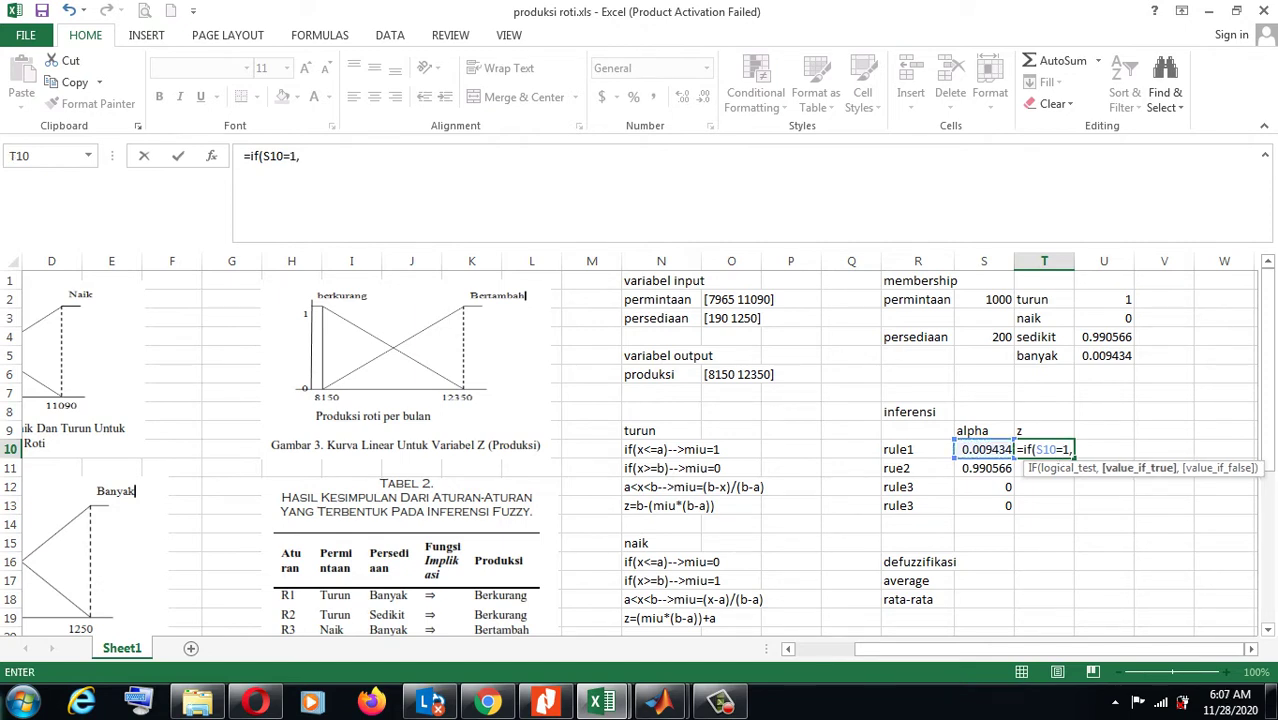
pyautogui.write('8150,if(')
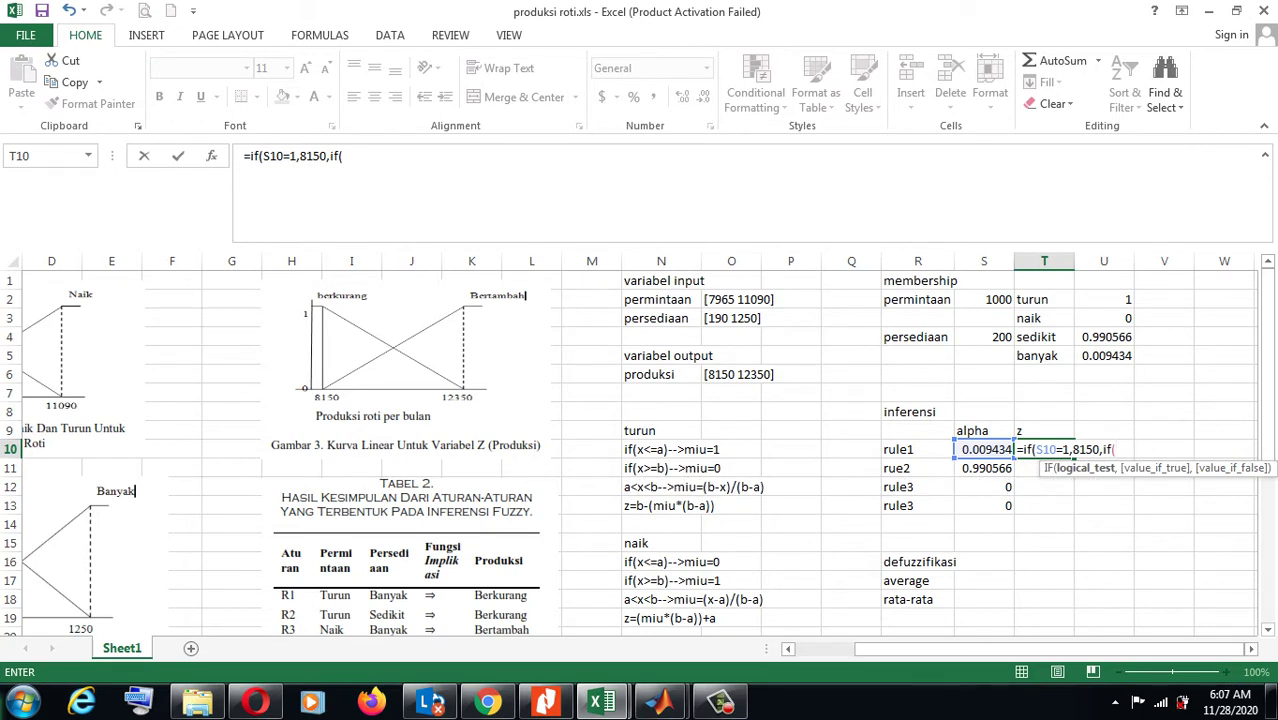
pyautogui.click(984, 449)
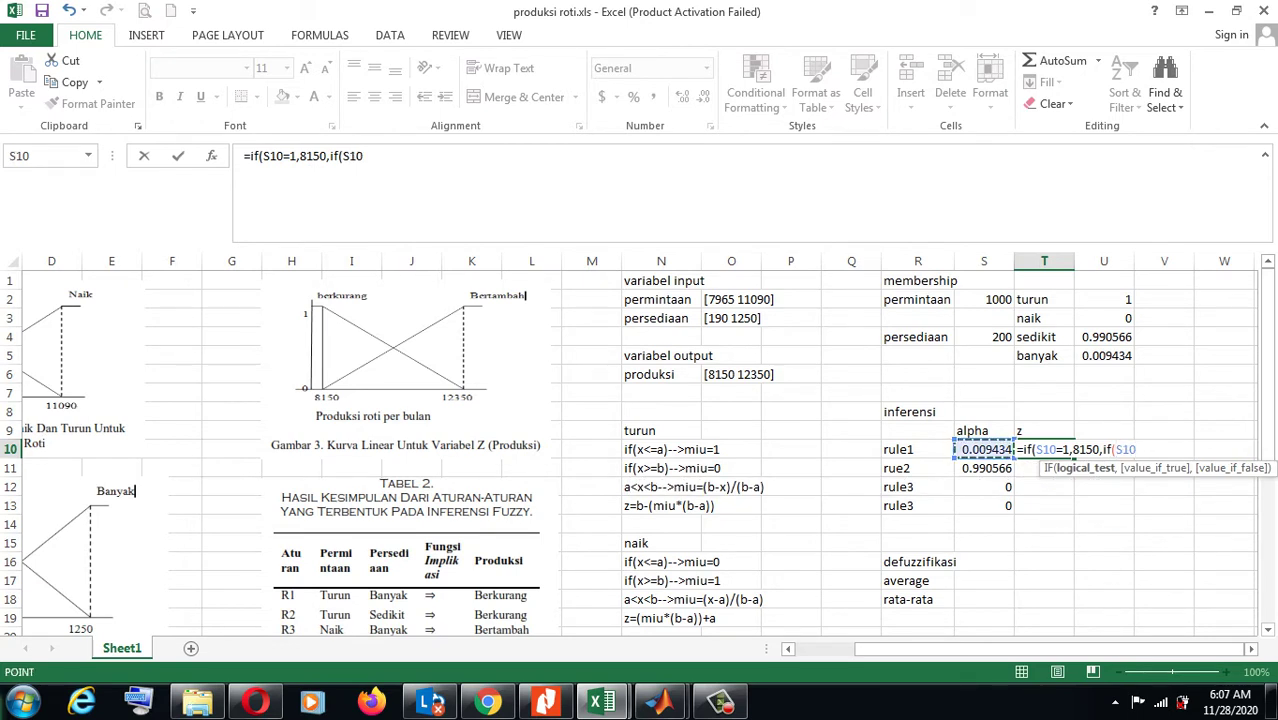
pyautogui.write('=0,')
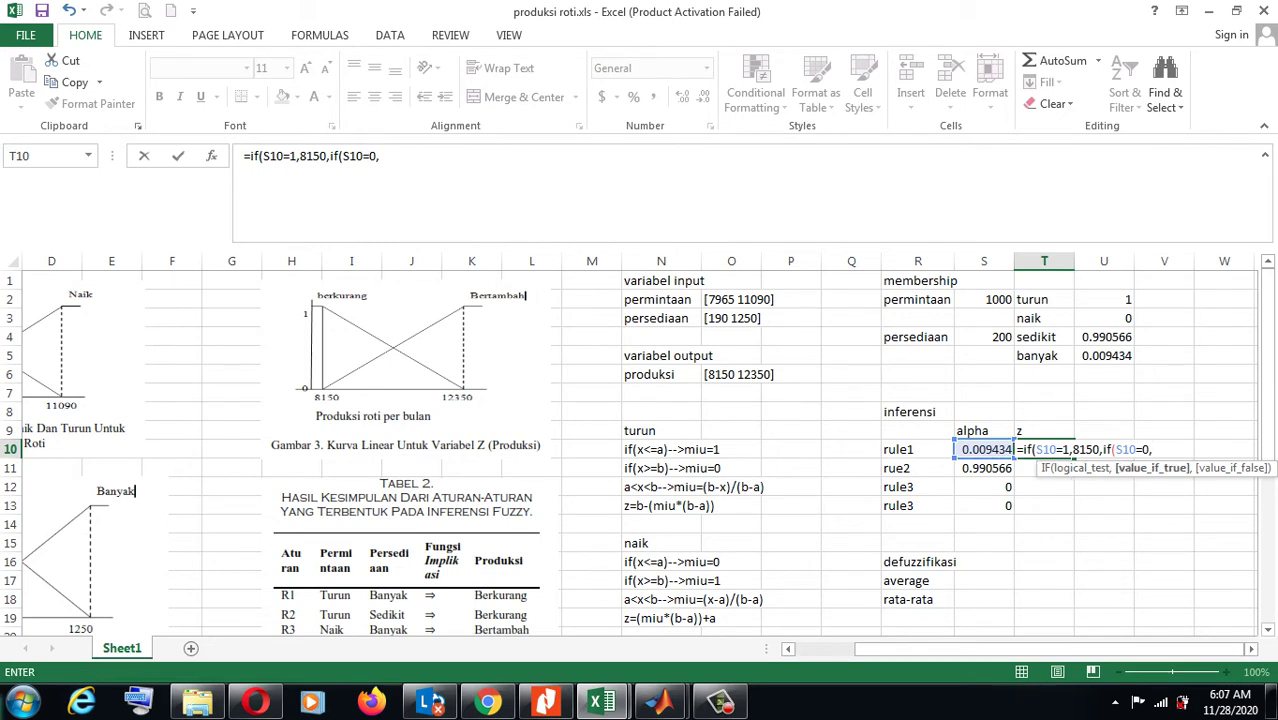
pyautogui.write('12350,')
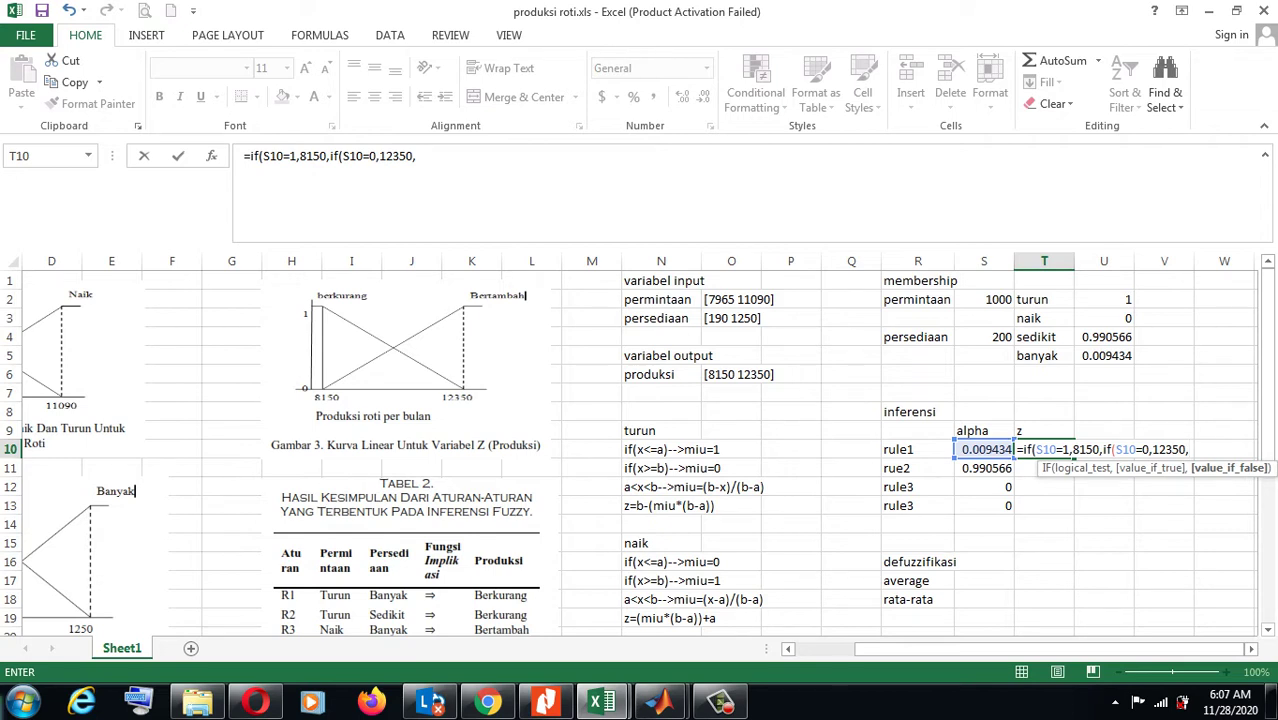
pyautogui.write('12350')
pyautogui.write('-(')
pyautogui.press('Left')
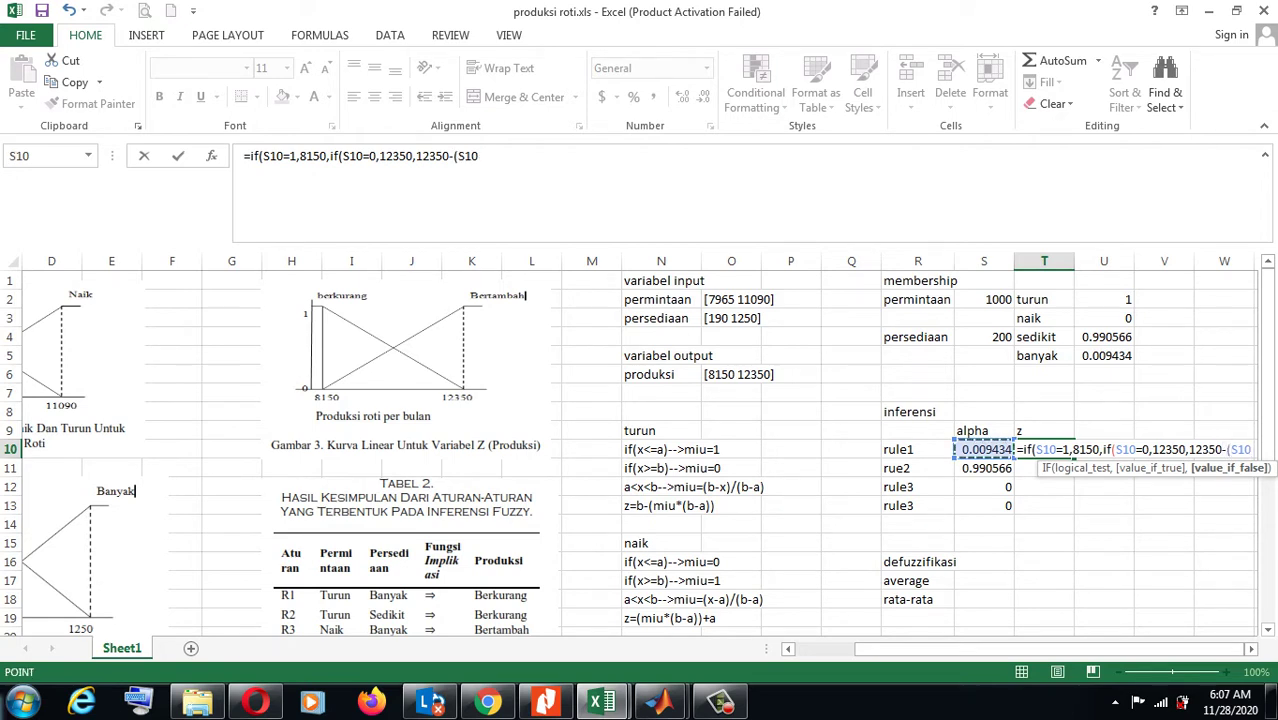
pyautogui.write('*(')
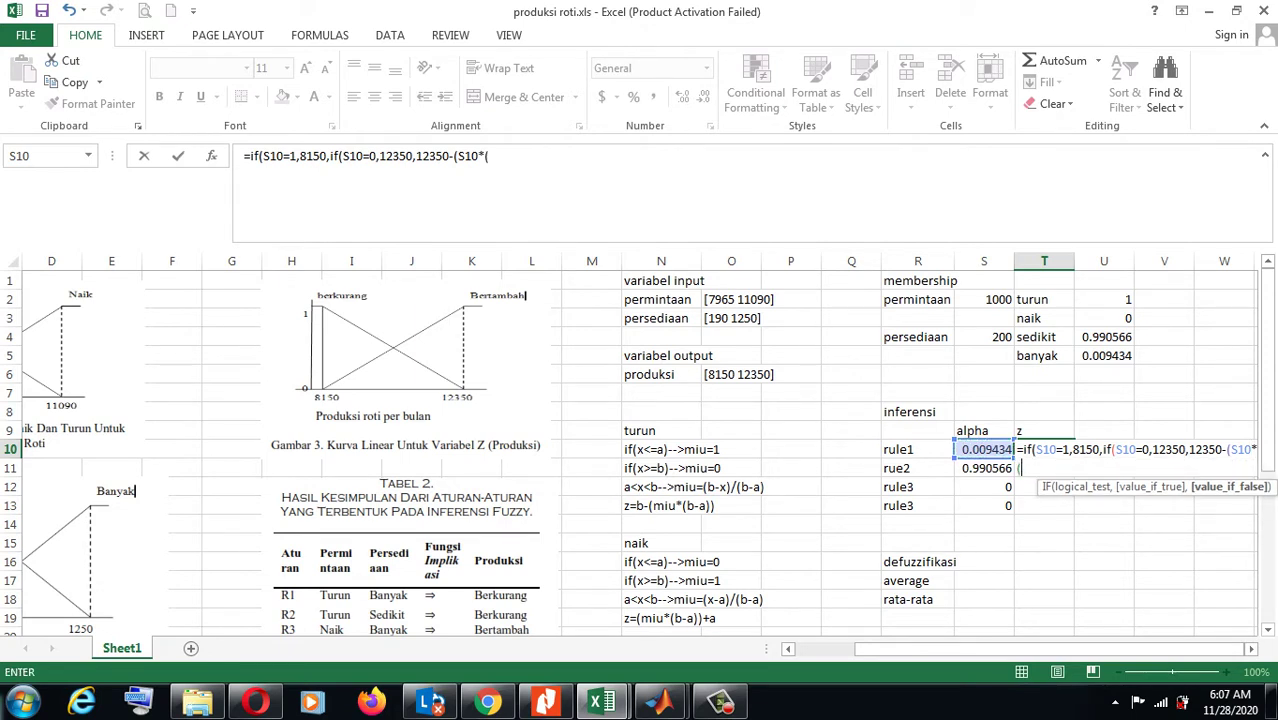
pyautogui.write('12350-815')
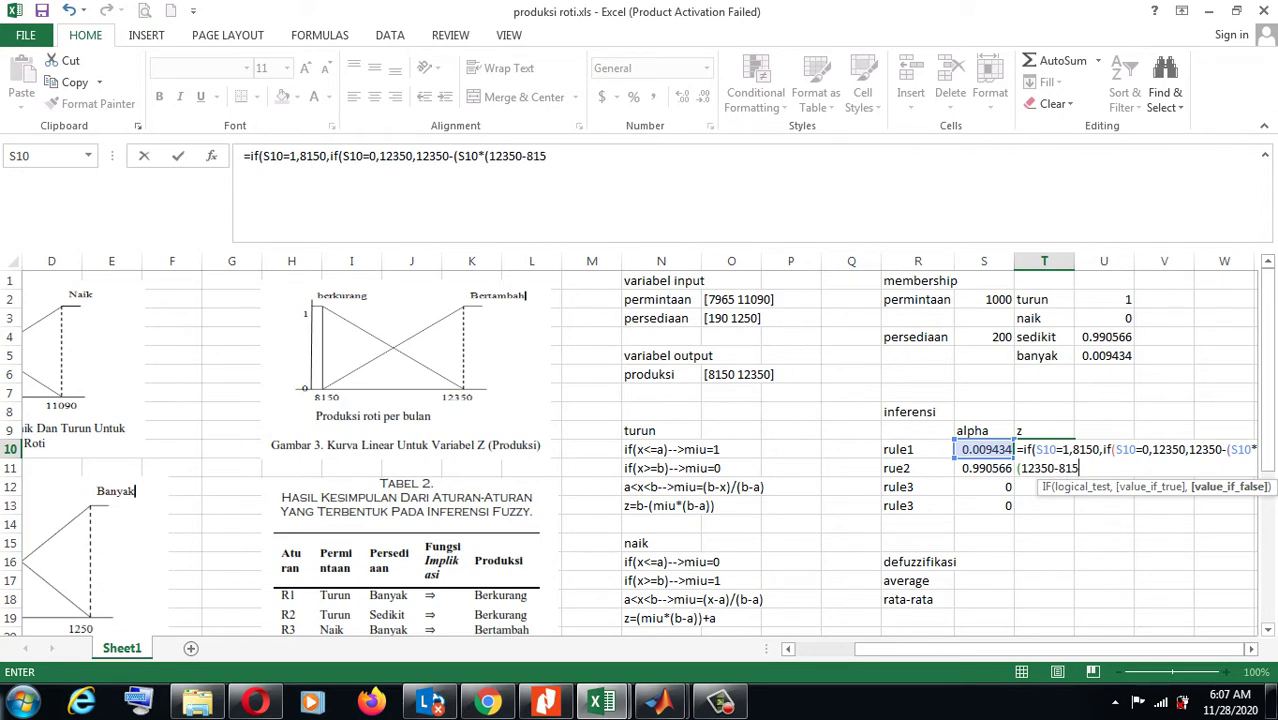
pyautogui.write('0)))')
pyautogui.press('Return')
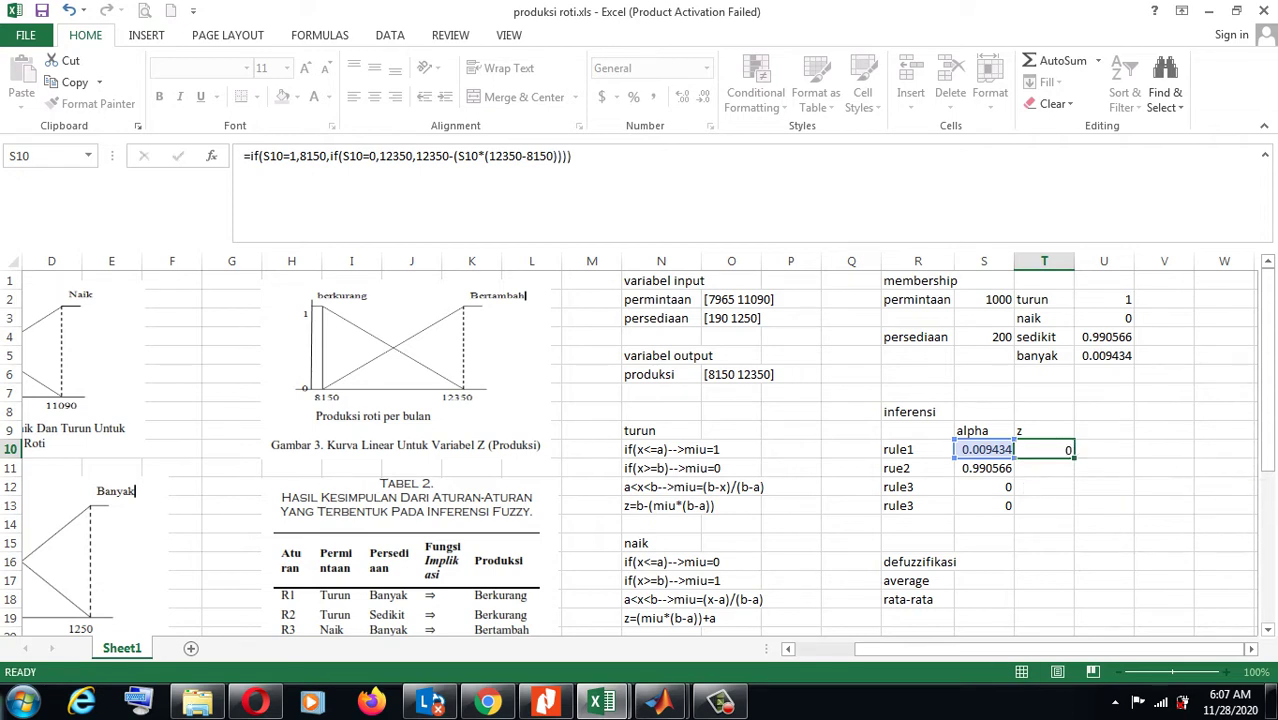
pyautogui.click(1044, 449)
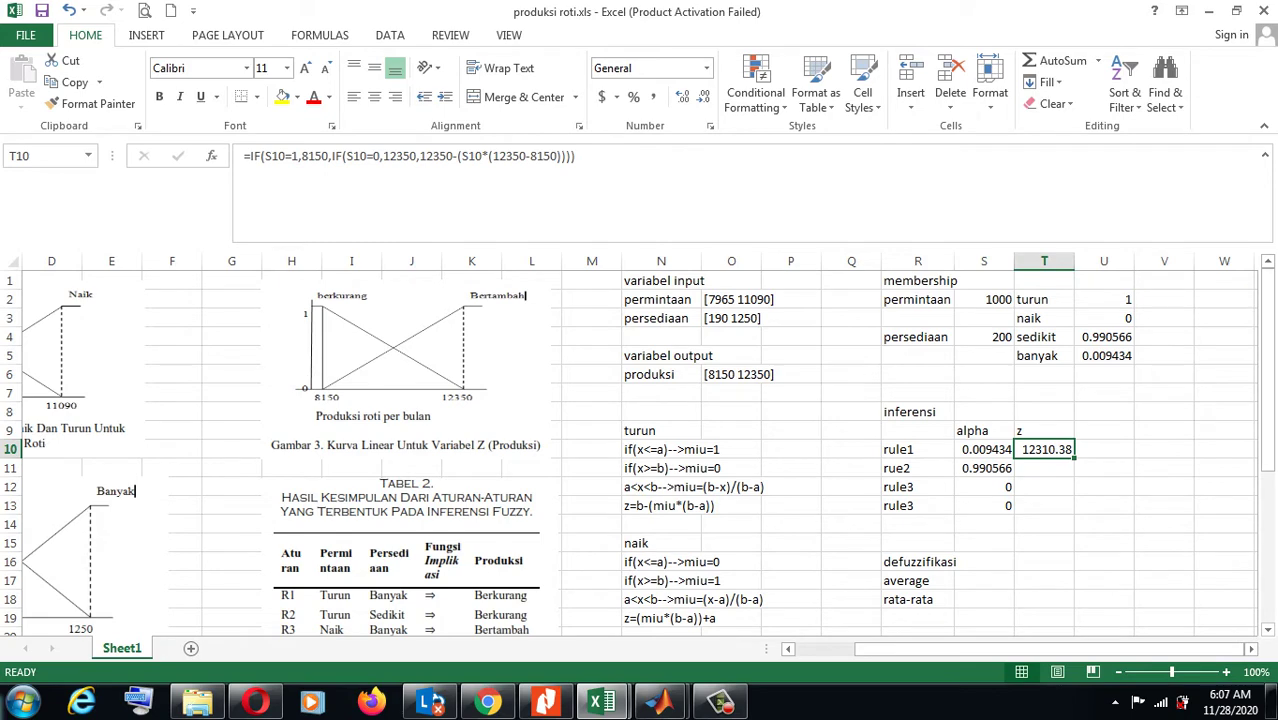
# - Fill the rule1 z formula from T10 down to T11 for the second rule
pyautogui.moveTo(1267, 338); pyautogui.dragTo(1267, 352)
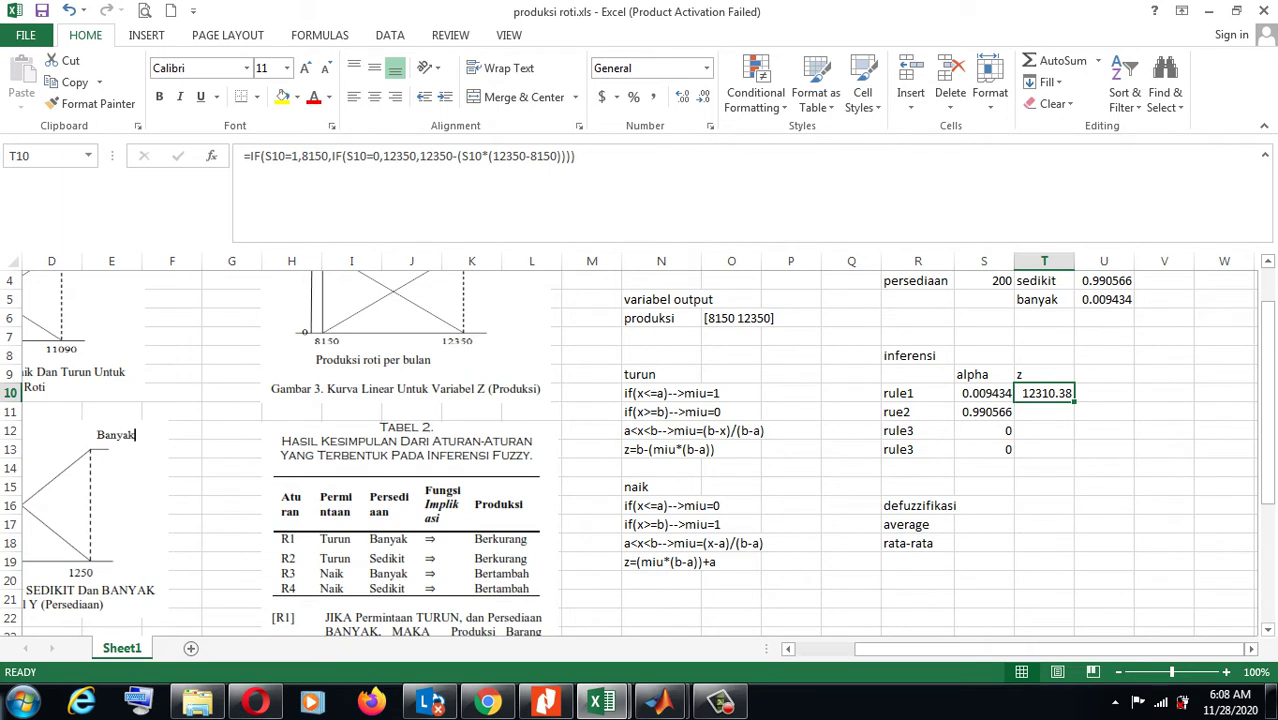
pyautogui.moveTo(1075, 402); pyautogui.dragTo(1065, 421)
pyautogui.click(1045, 411)
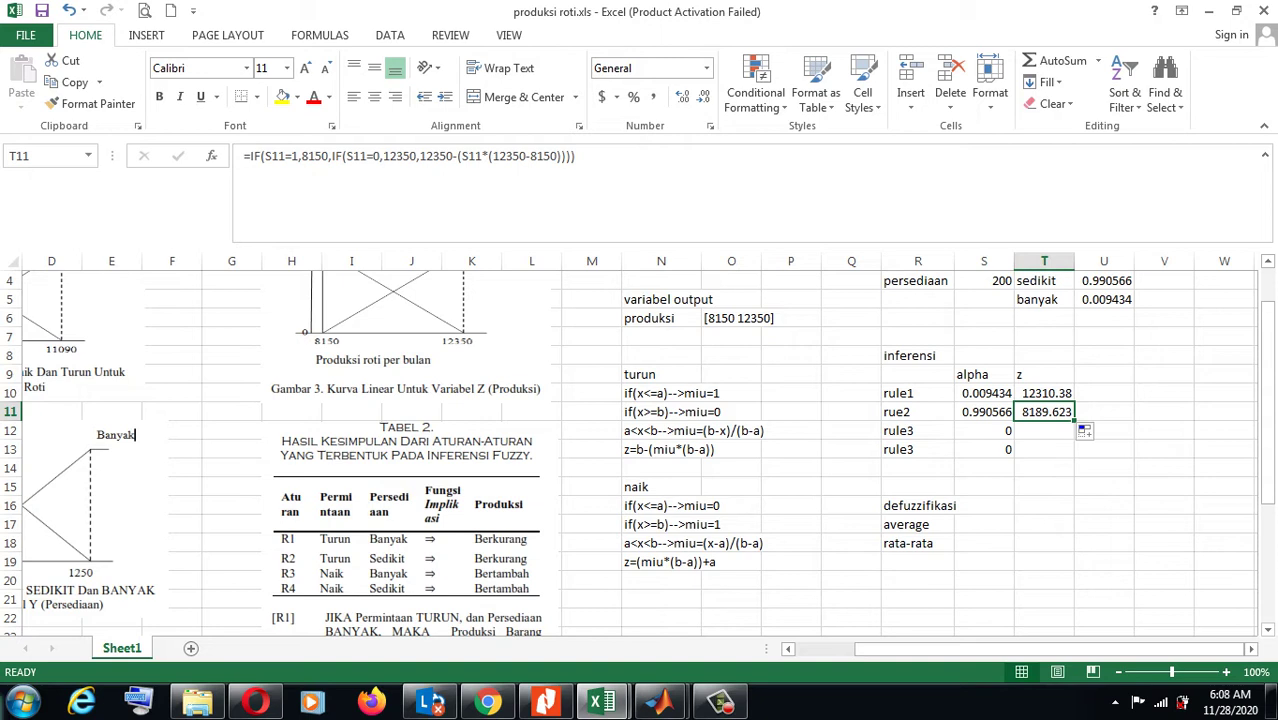
# - Calculate rule3's z in T12 for increasing production with =IF(S12=0,8150,IF(S12=1,12350,(S12*(12350-8150))+8150))
pyautogui.click(1044, 430)
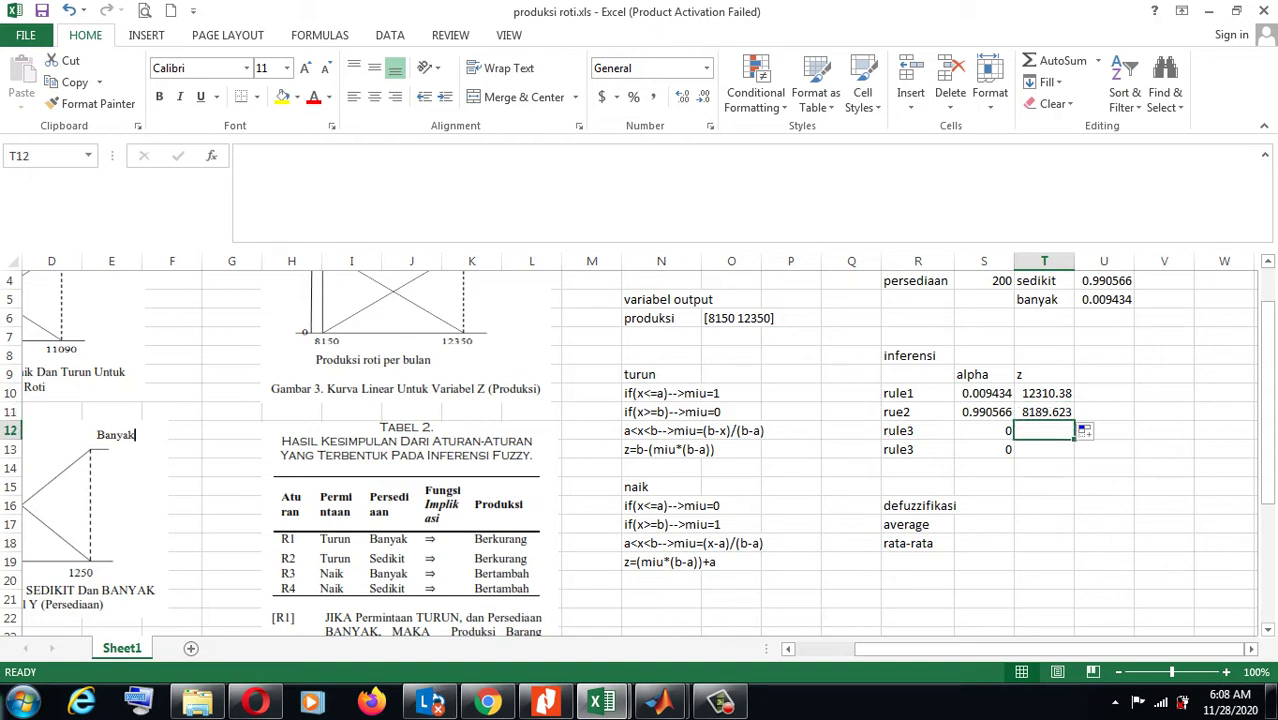
pyautogui.write('=if(')
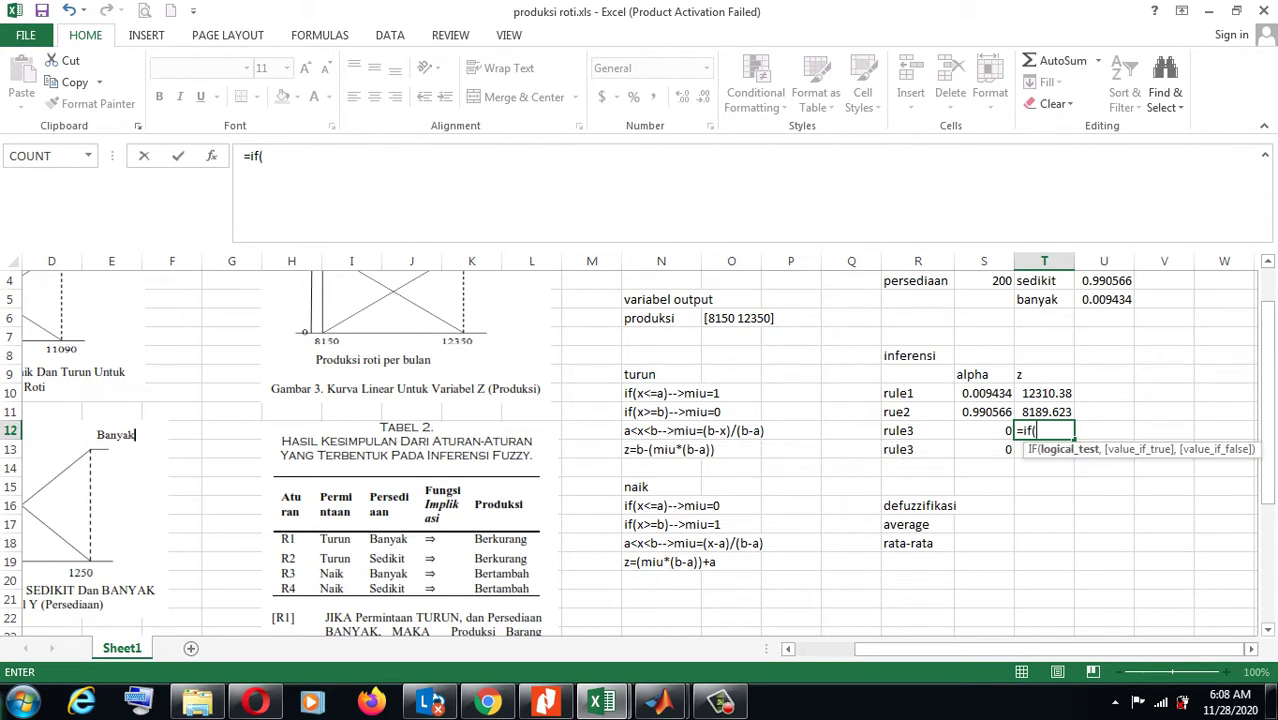
pyautogui.click(984, 430)
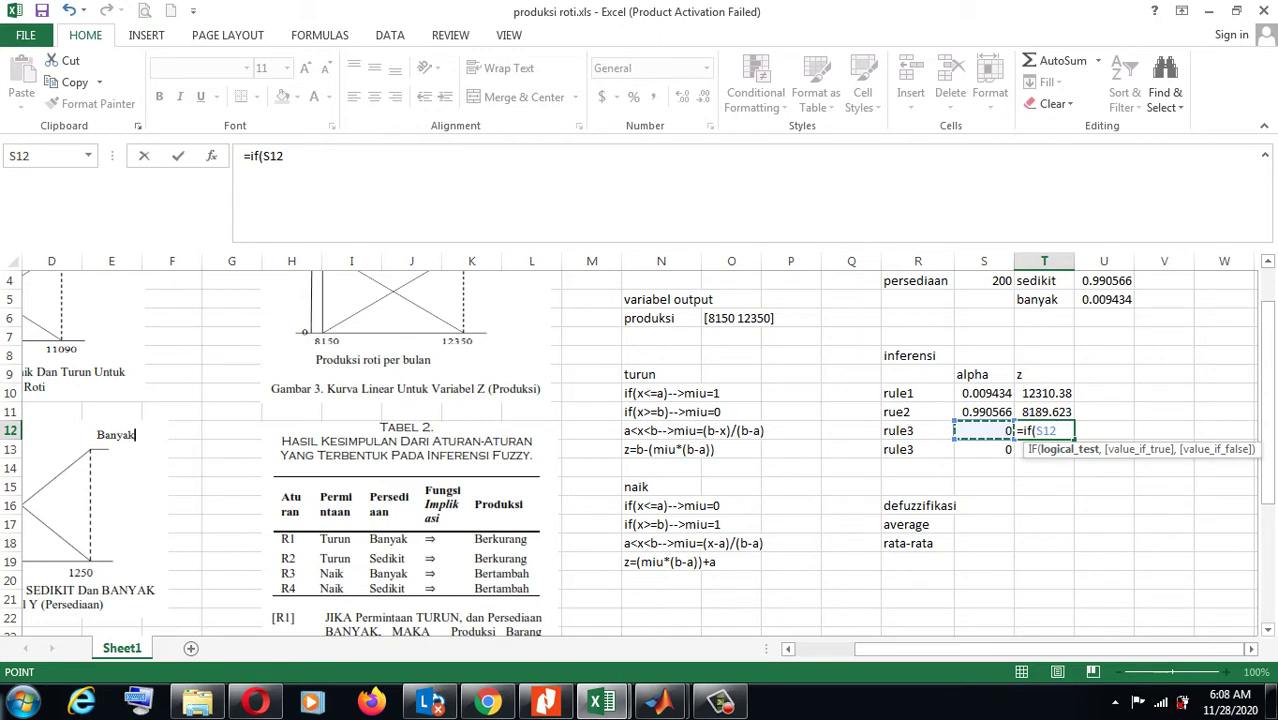
pyautogui.write('=0,')
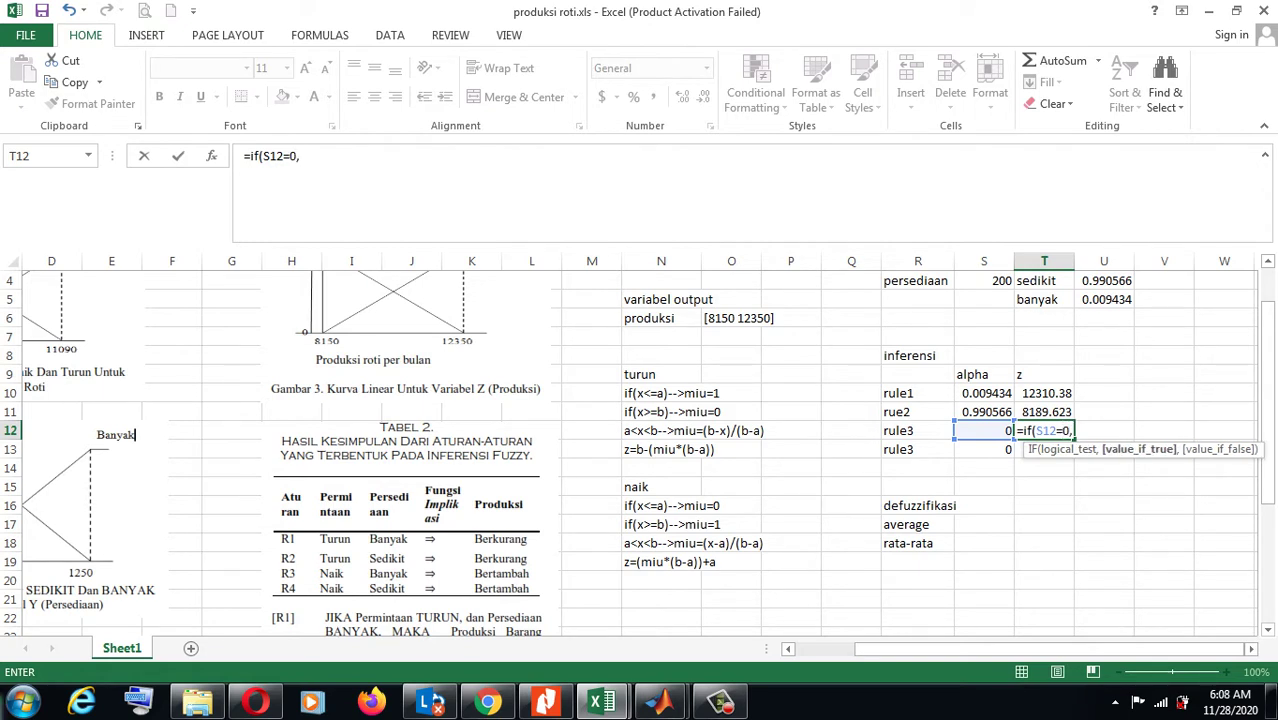
pyautogui.write('8150,')
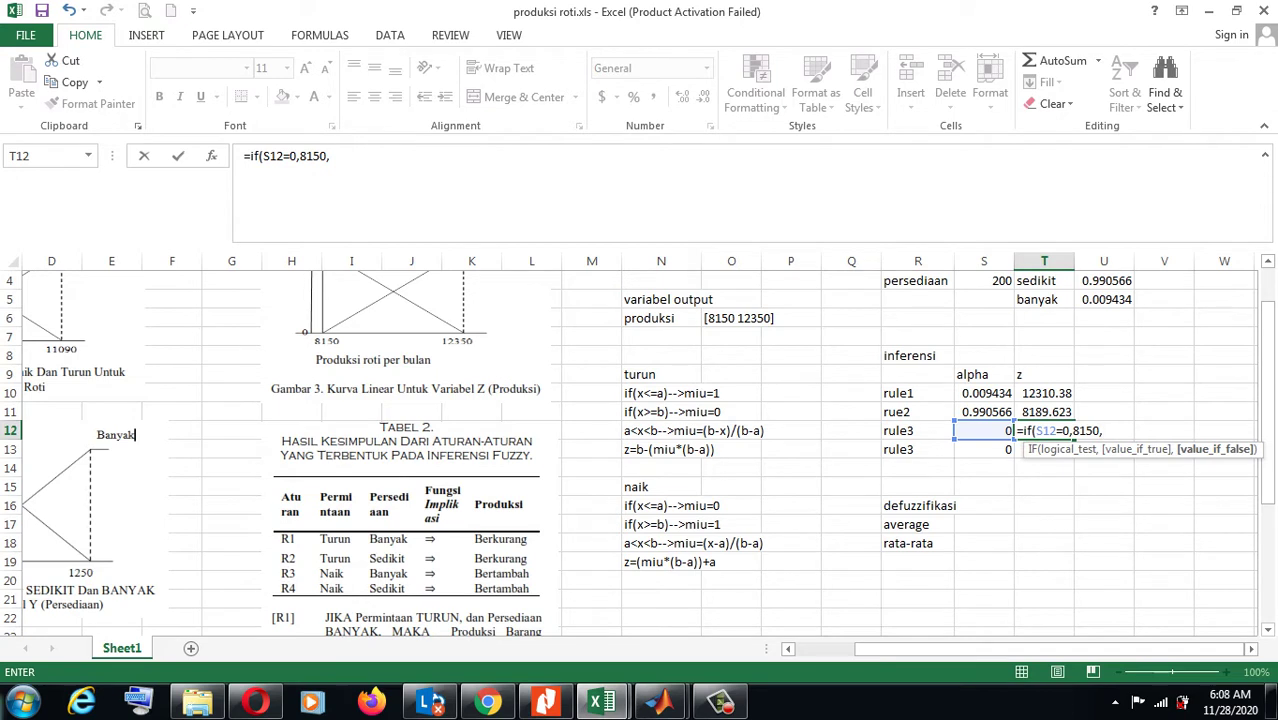
pyautogui.write('if(')
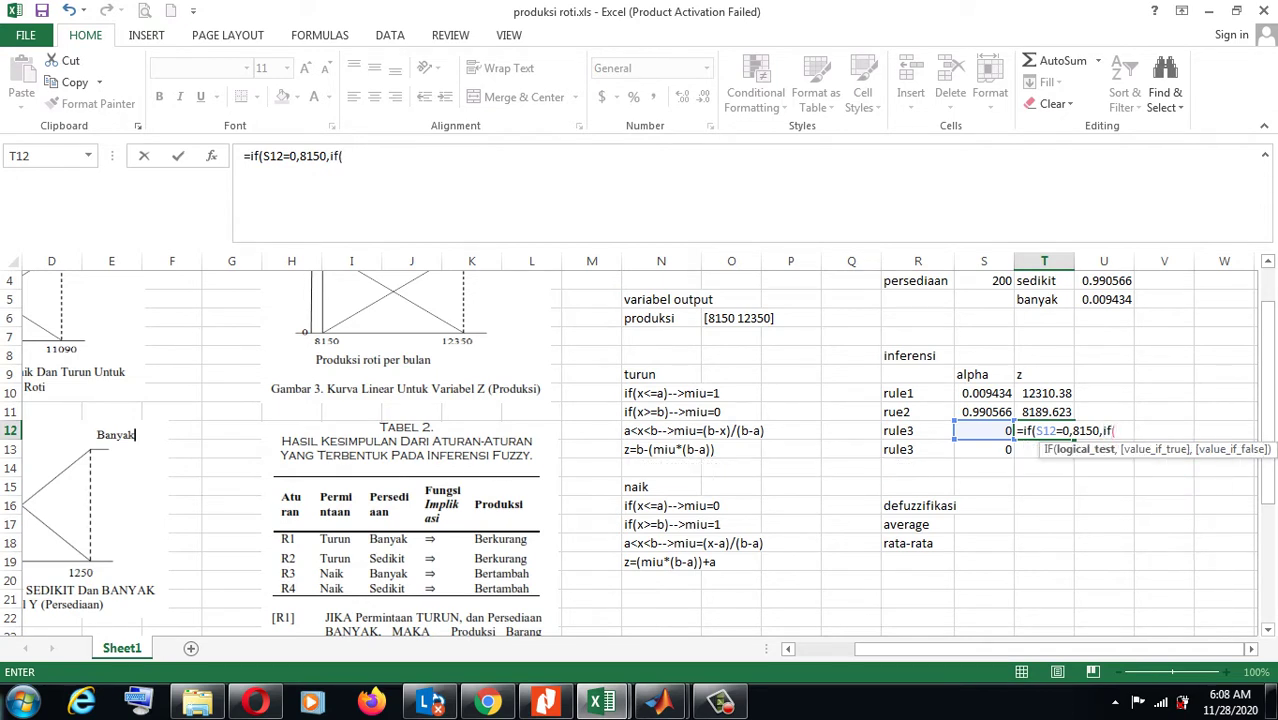
pyautogui.press('Left')
pyautogui.write('=')
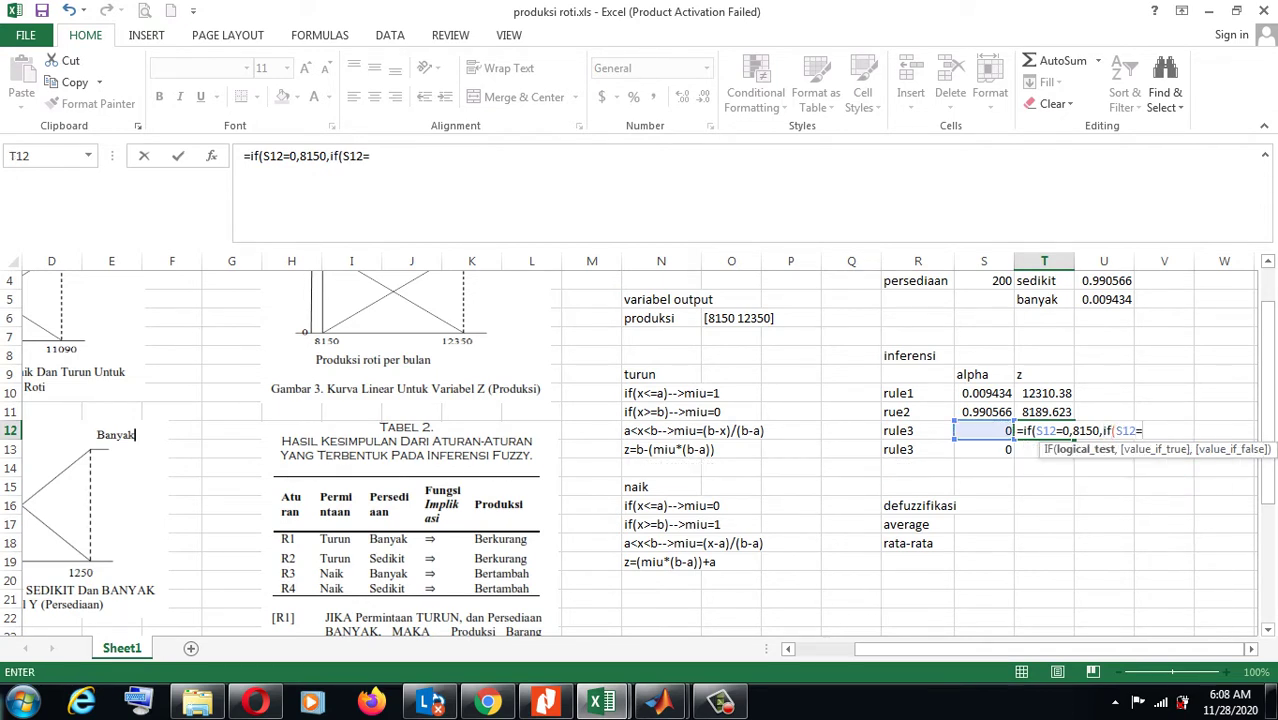
pyautogui.write('1,')
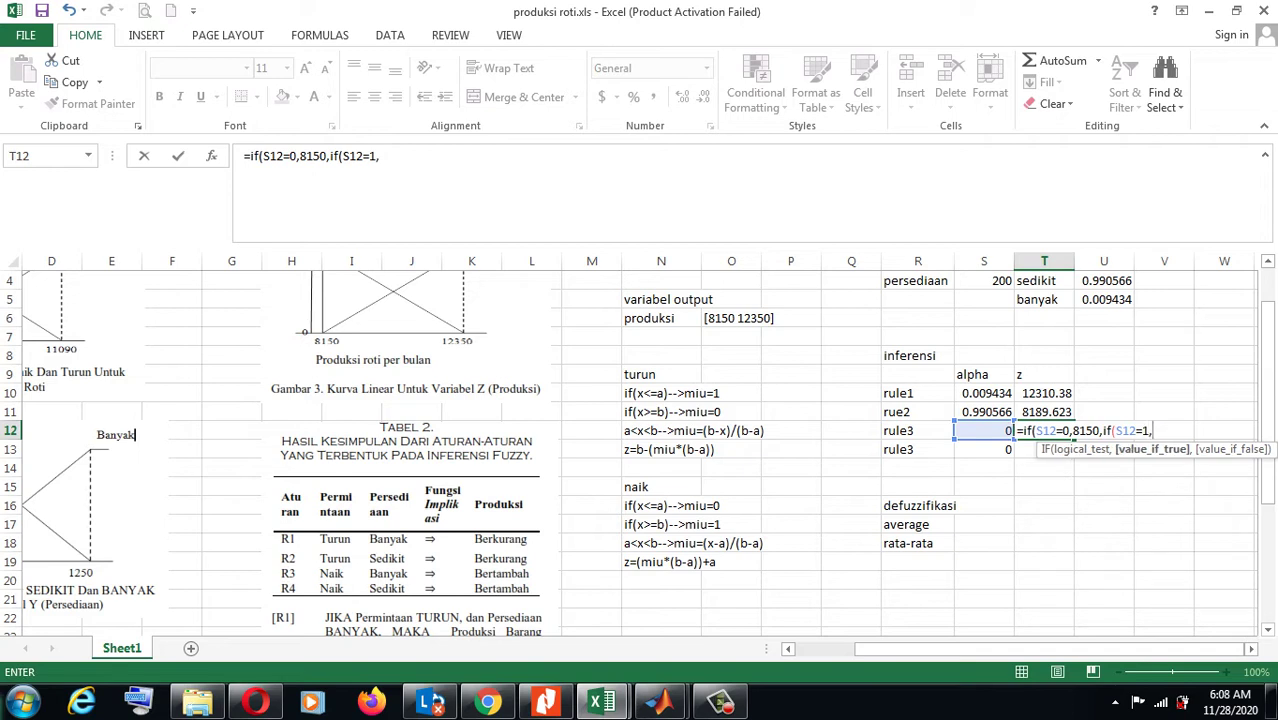
pyautogui.write('12350,')
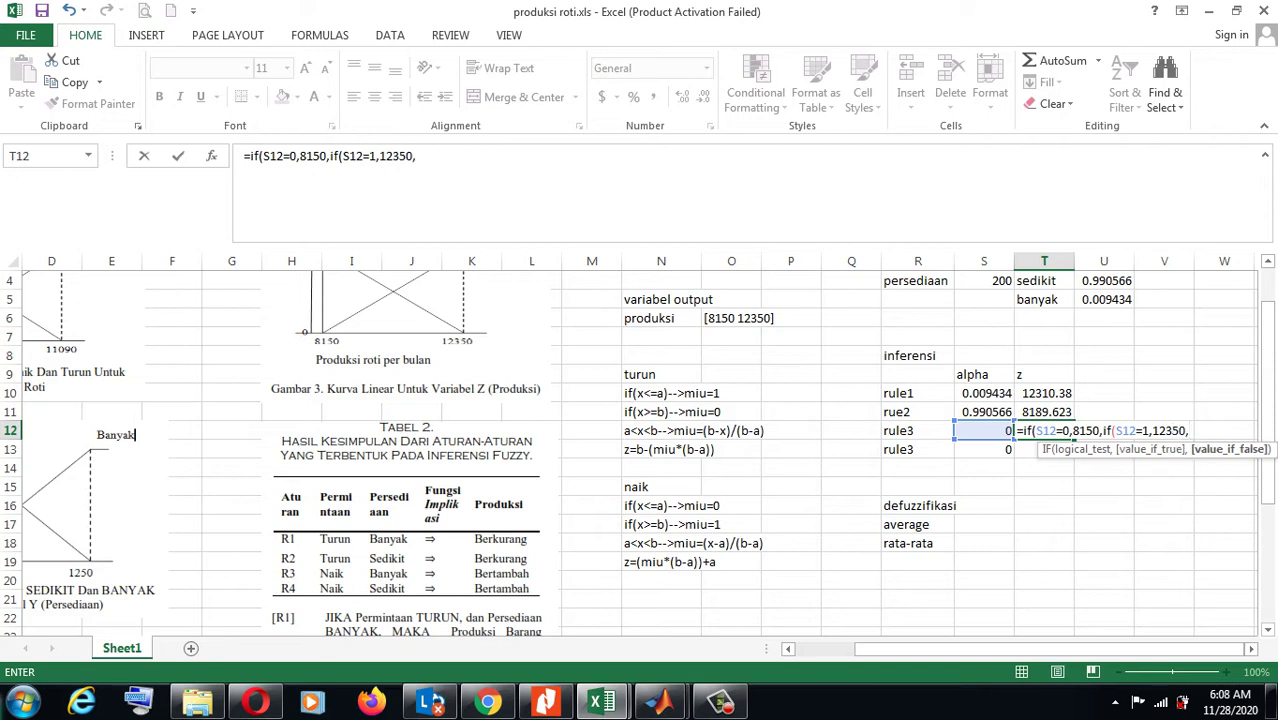
pyautogui.write('(')
pyautogui.click(984, 430)
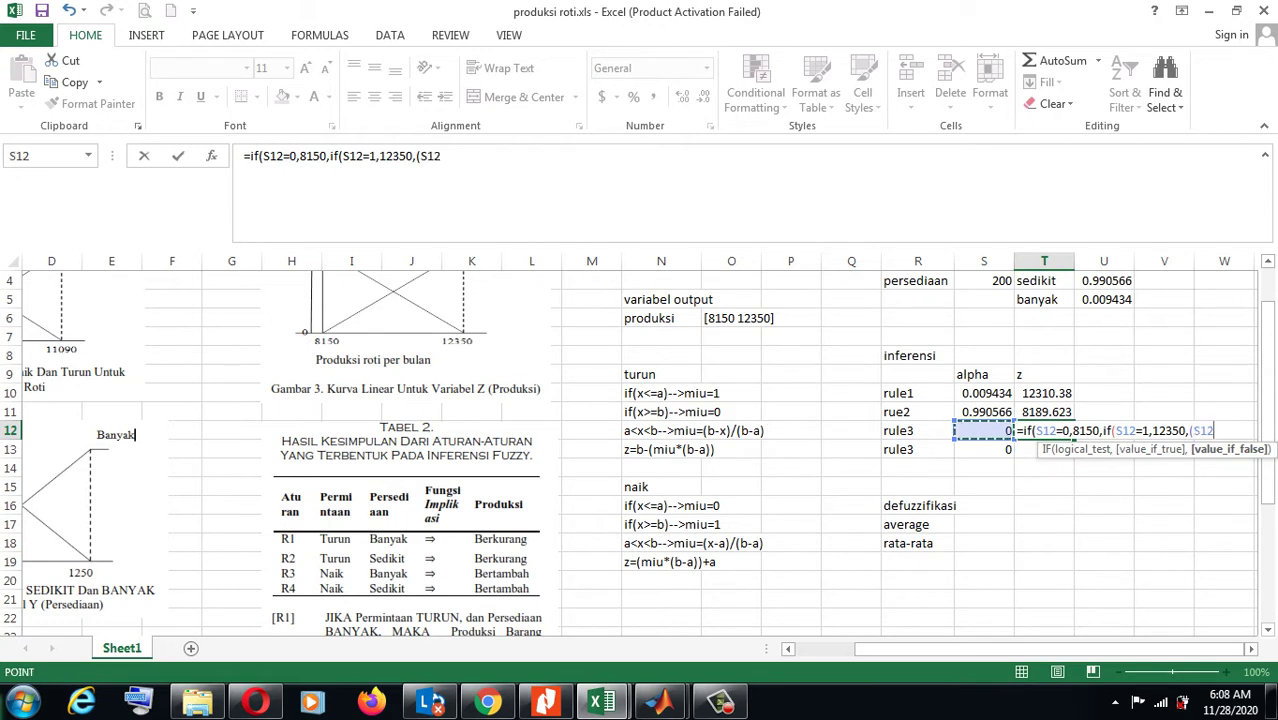
pyautogui.write('*(')
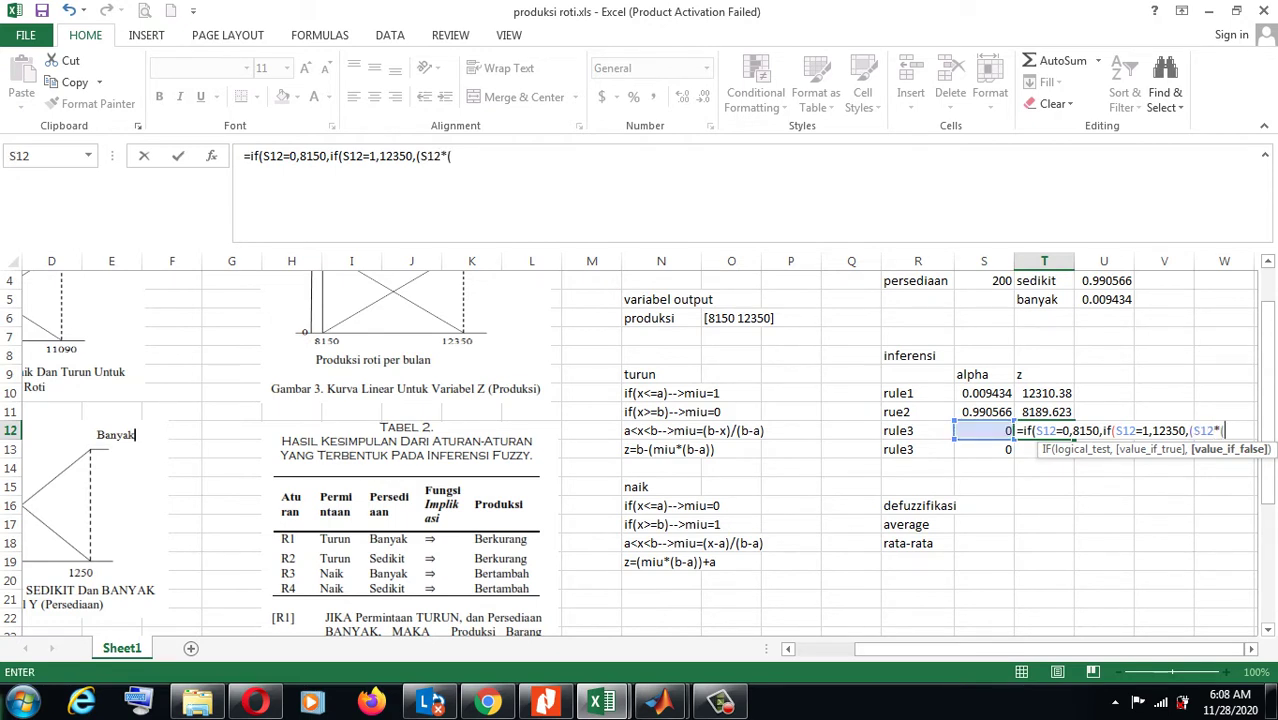
pyautogui.write('12350-')
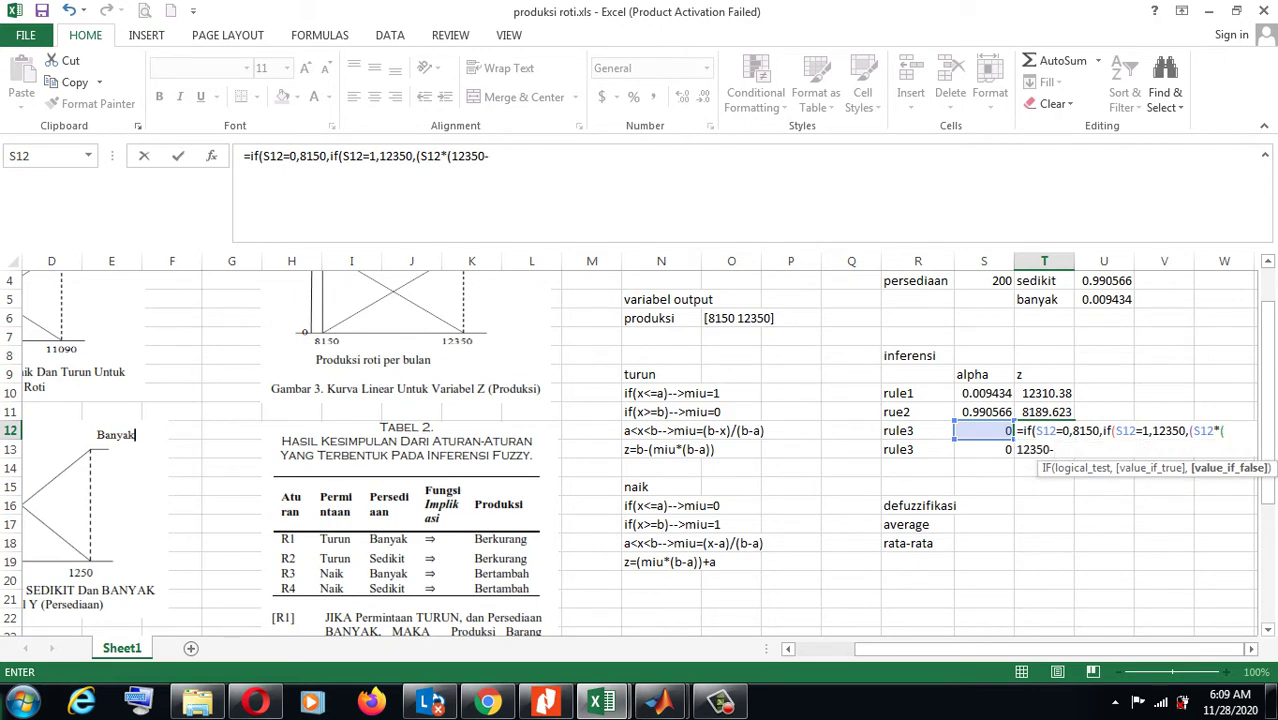
pyautogui.write('8150))+815')
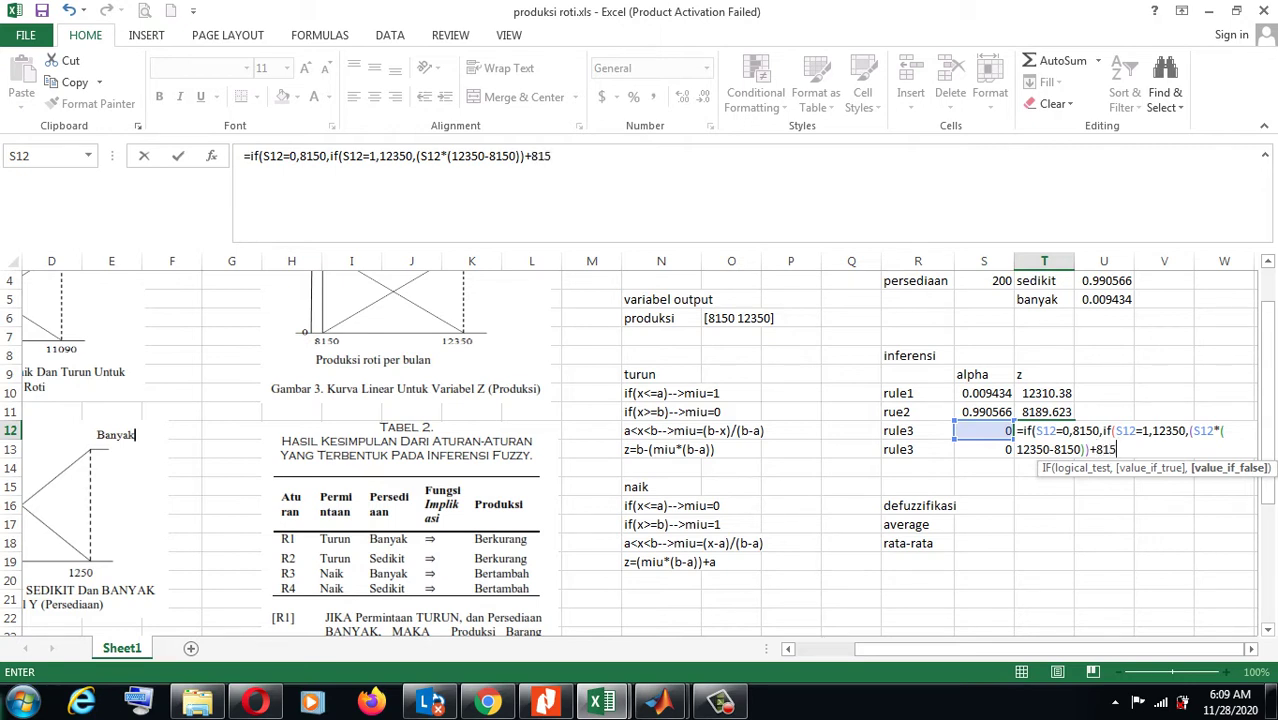
pyautogui.write('0))')
pyautogui.press('Return')
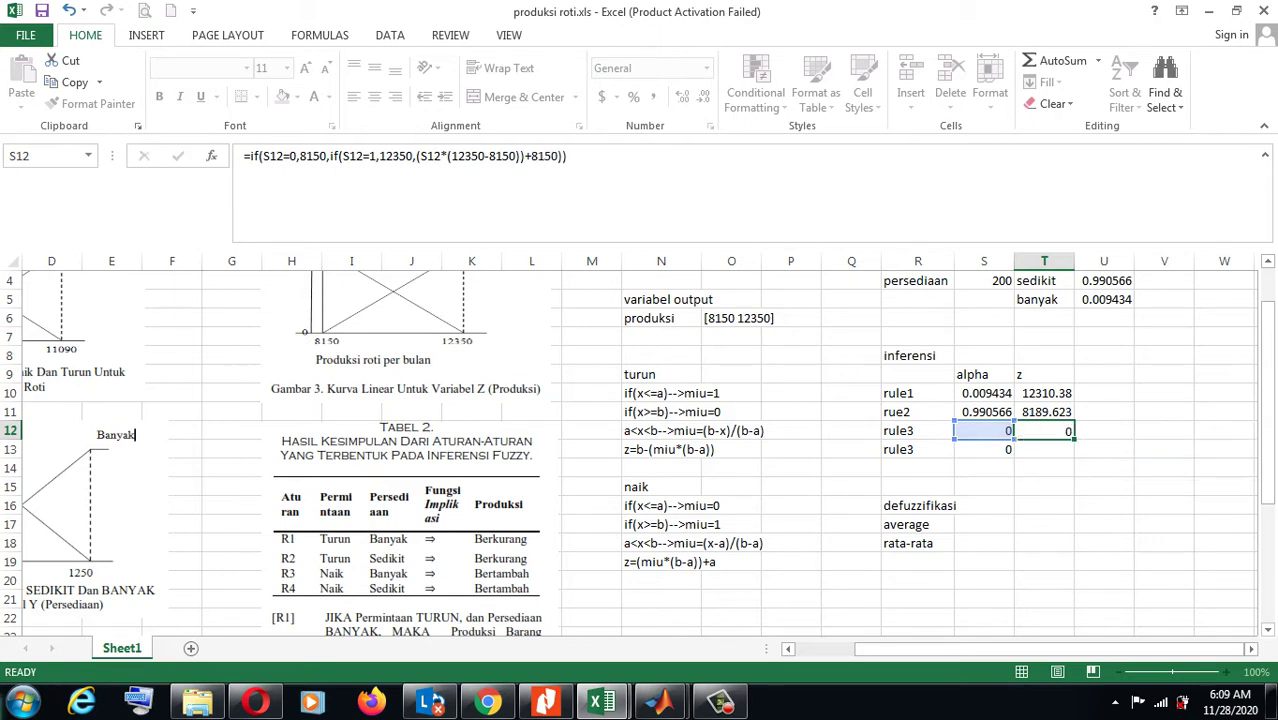
# - Fill the z formula from T12 down to T13 for the fourth rule and check the z formulas in T10 and T11
pyautogui.press('Up')
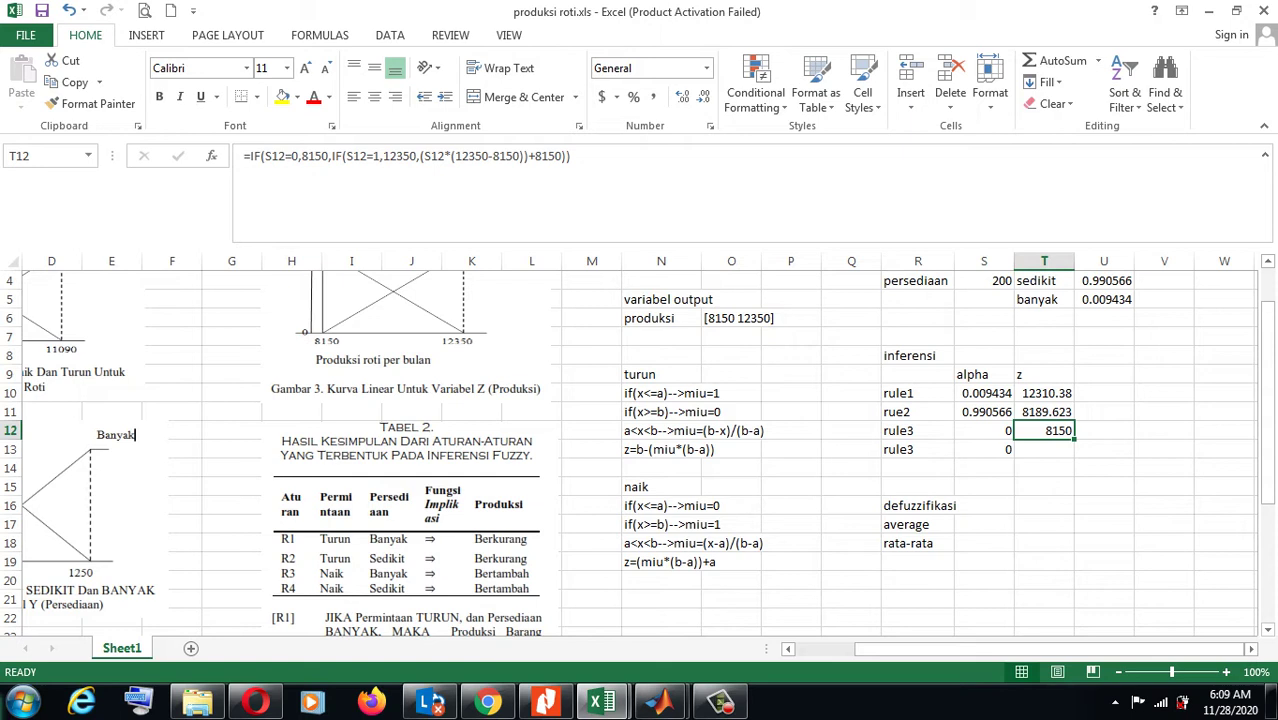
pyautogui.moveTo(1074, 439); pyautogui.dragTo(1074, 457)
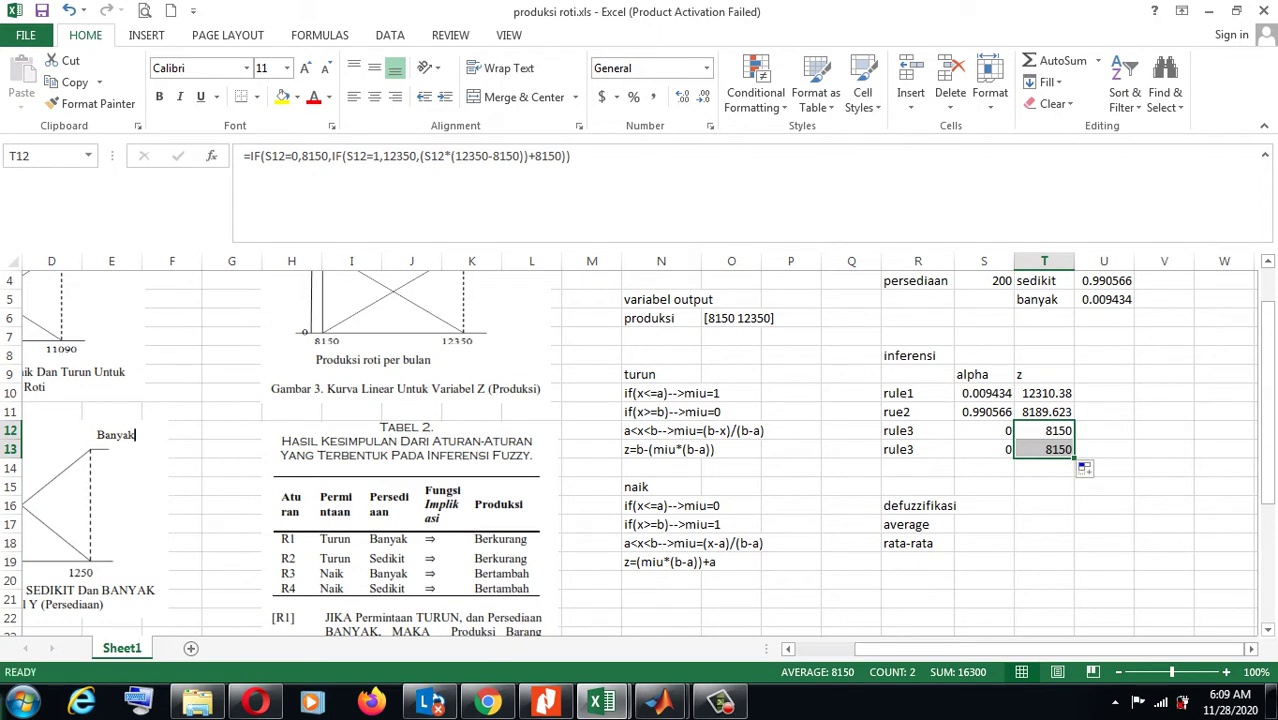
pyautogui.click(1044, 393)
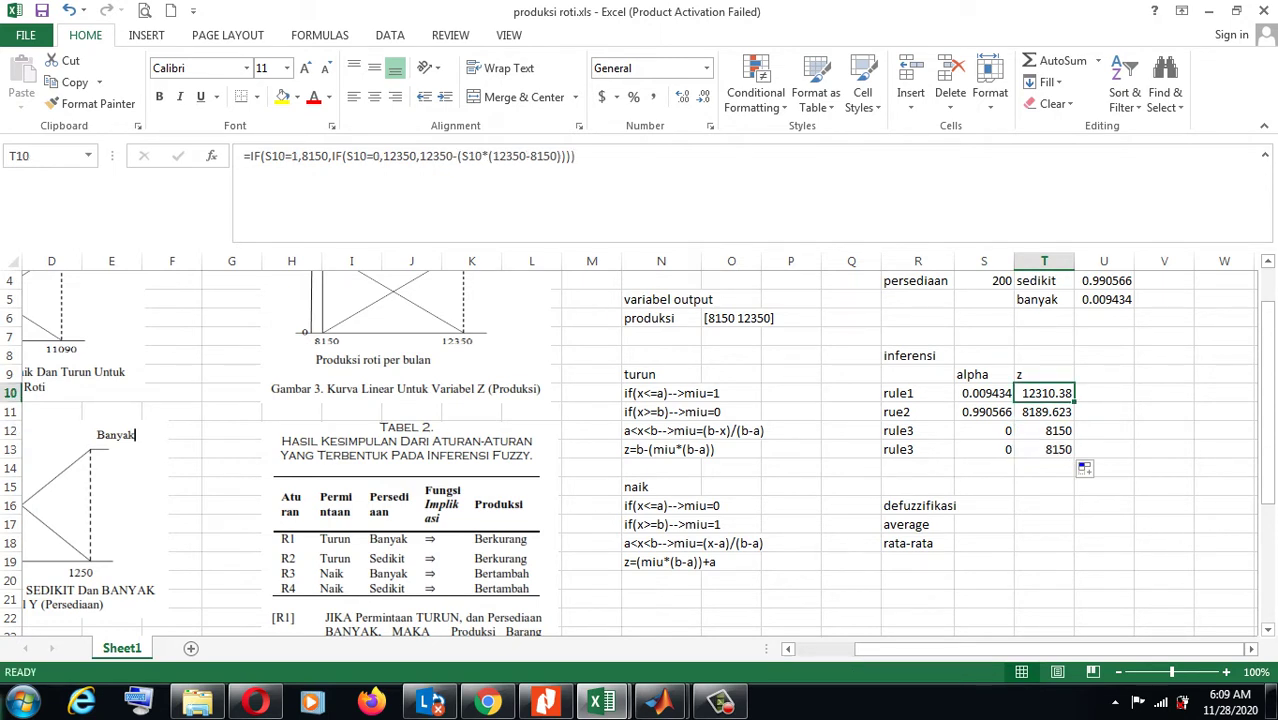
pyautogui.click(1044, 412)
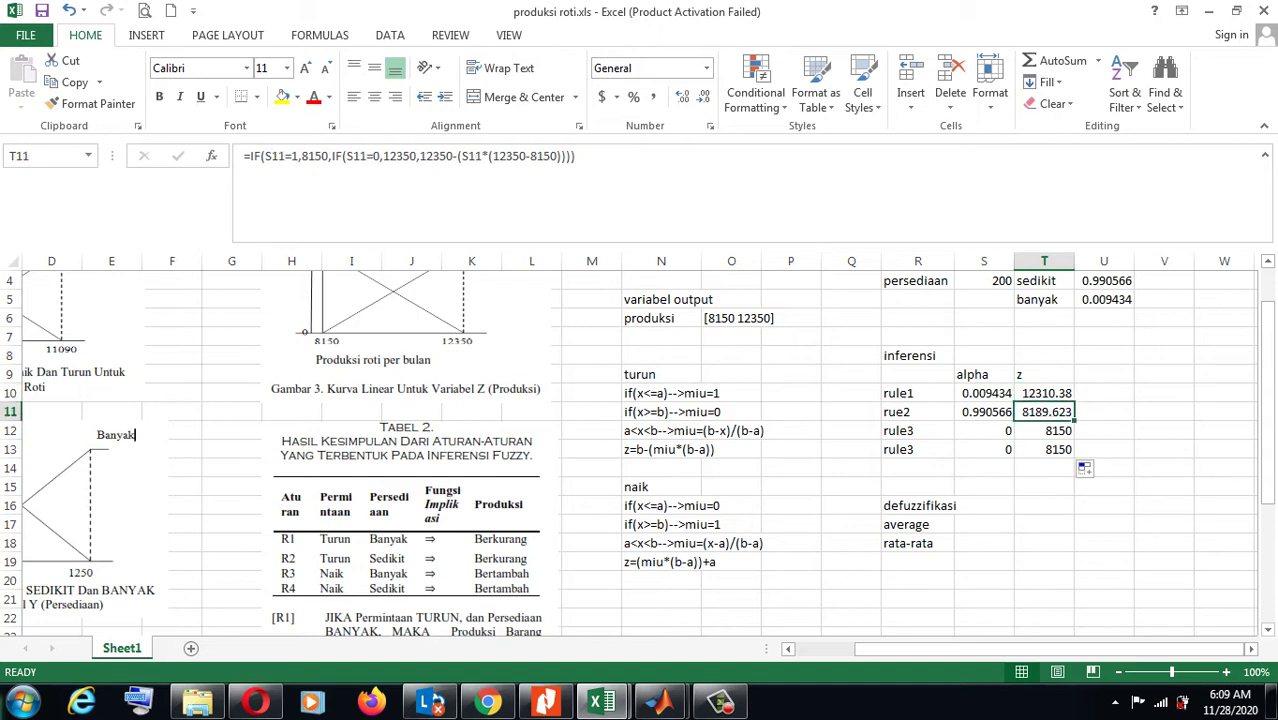
# - Total the four alpha values in S14 with =SUM(S10:S13)
pyautogui.click(984, 468)
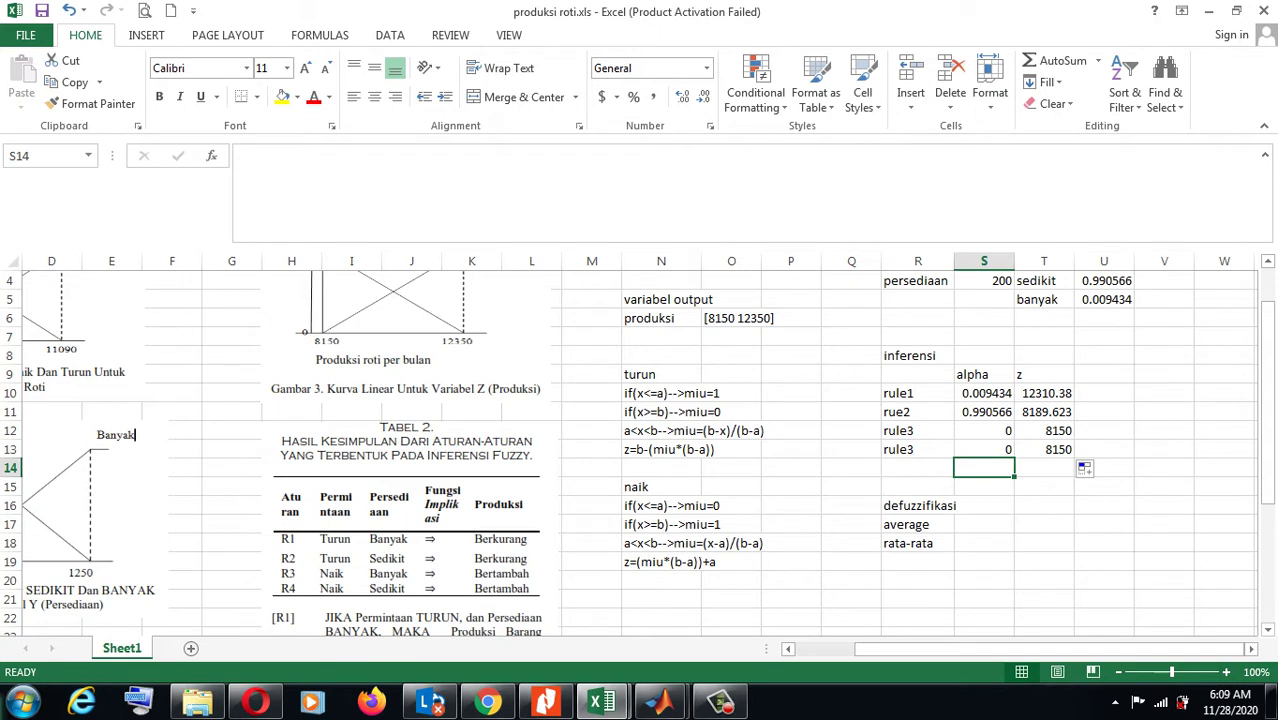
pyautogui.write('=sum')
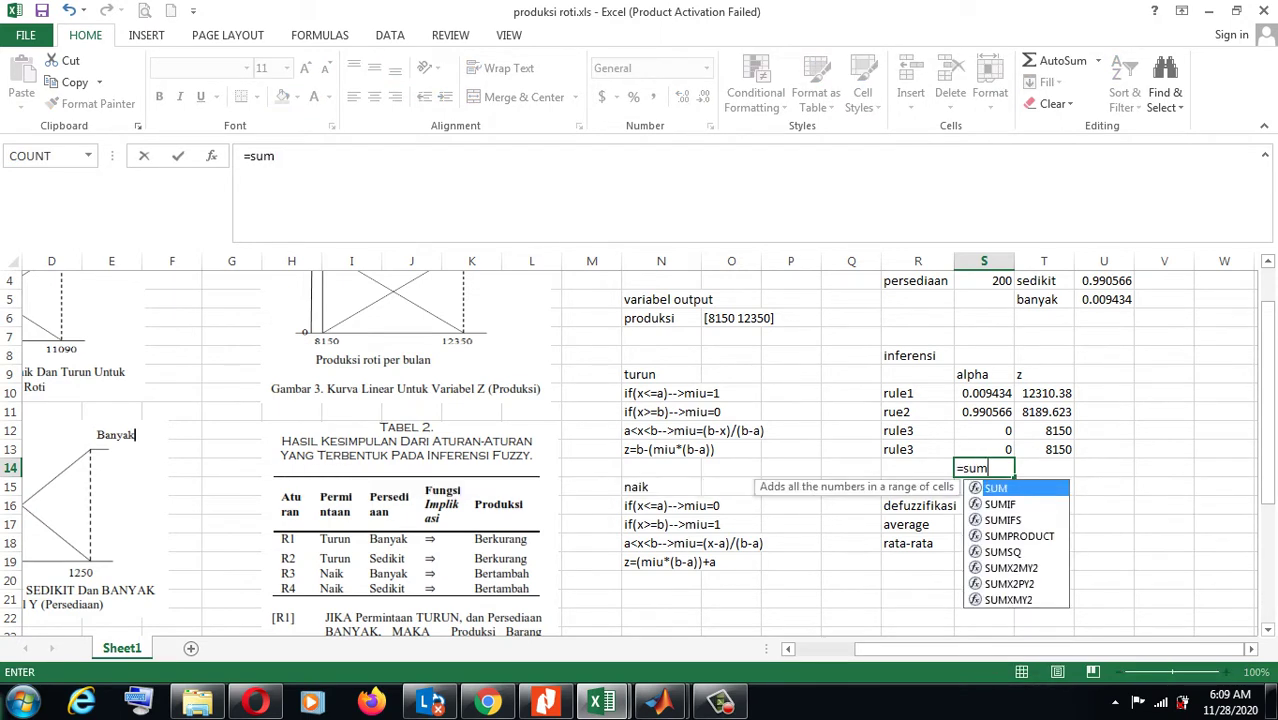
pyautogui.press('Tab')
pyautogui.moveTo(984, 449); pyautogui.dragTo(990, 393)
pyautogui.press('Return')
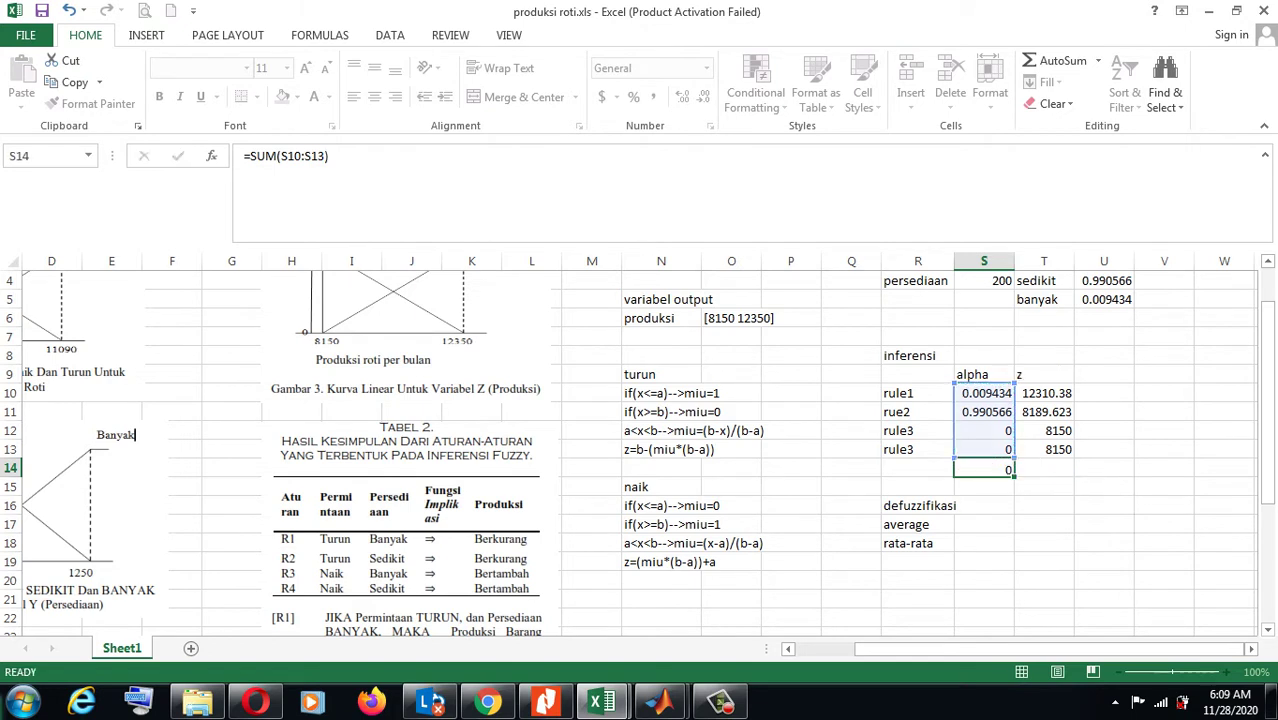
# - Add the column header "alpha x z" in U9 beside the z header
pyautogui.click(1104, 374)
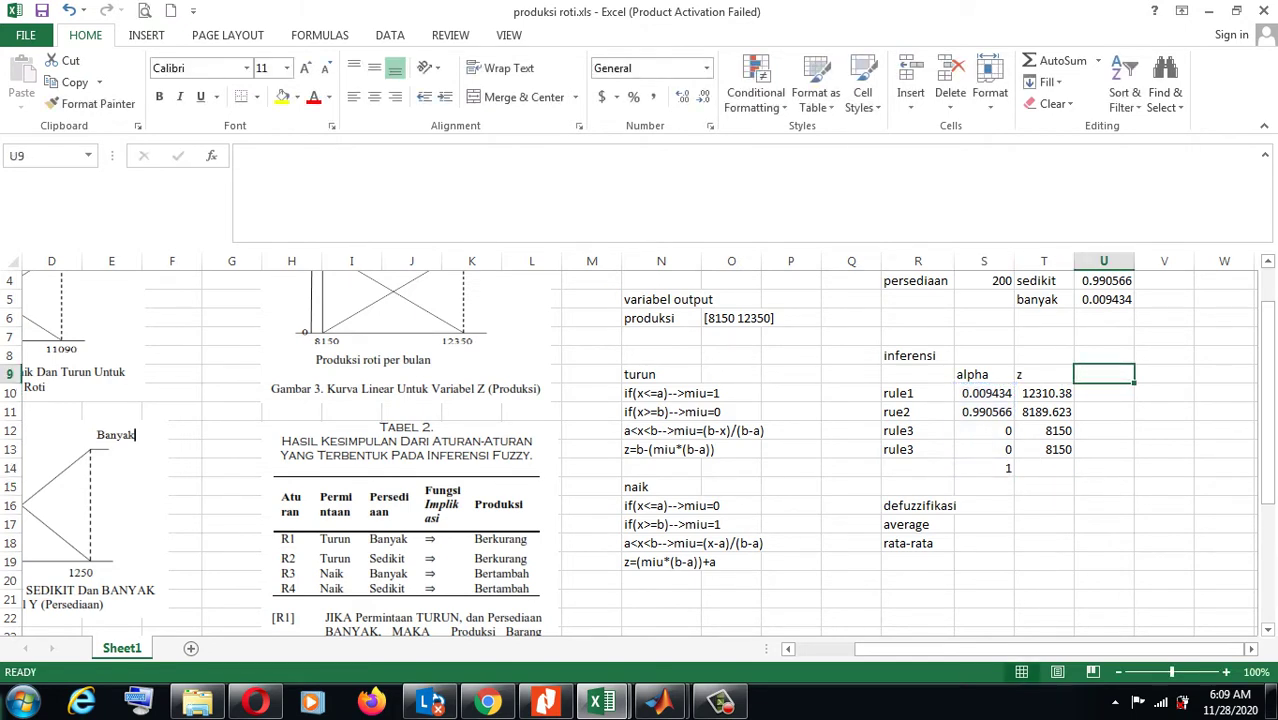
pyautogui.write('alpha')
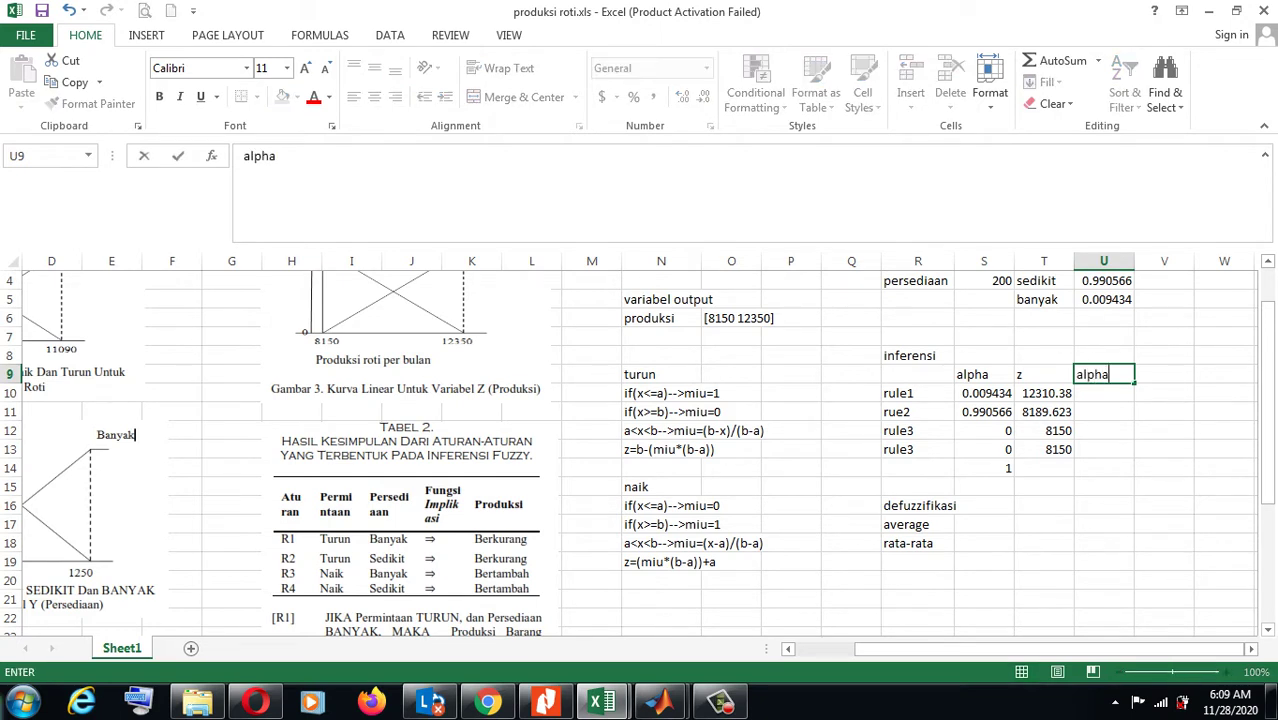
pyautogui.write(' x z')
pyautogui.press('Return')
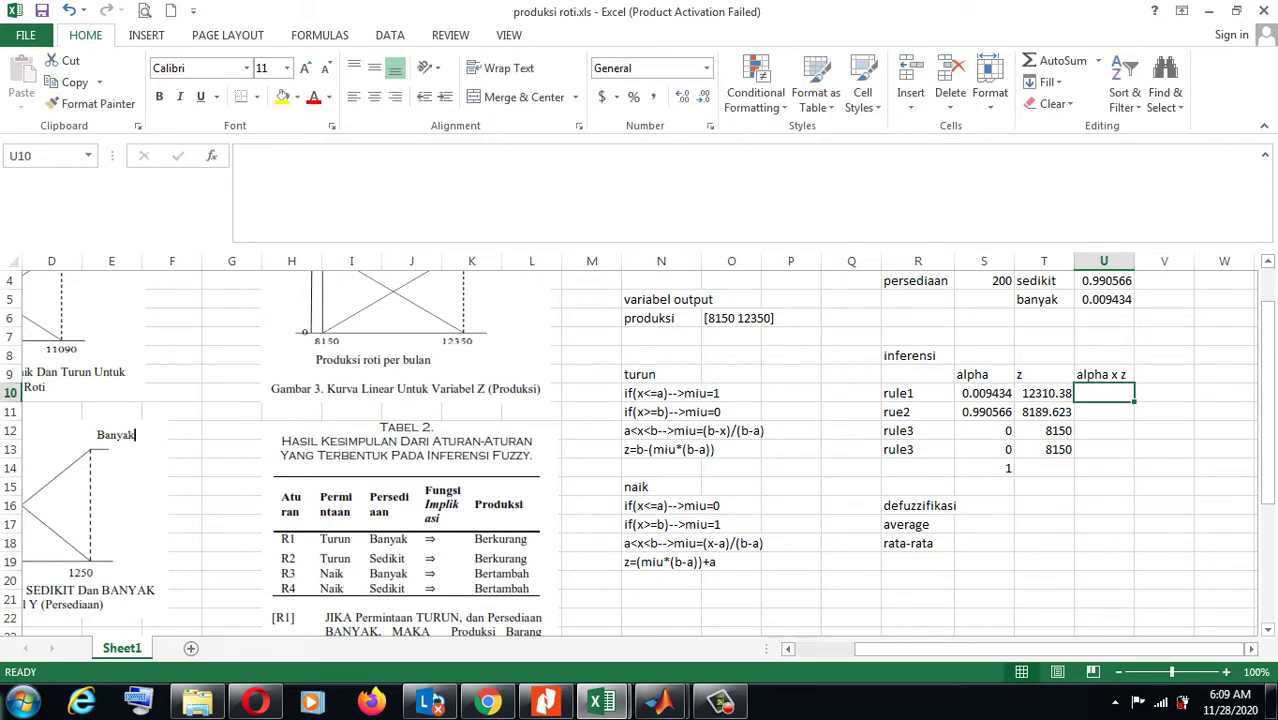
# - Calculate rule1's alpha times z product in U10 with =S10*T10
pyautogui.write('=')
pyautogui.press('Left')
pyautogui.press('Left')
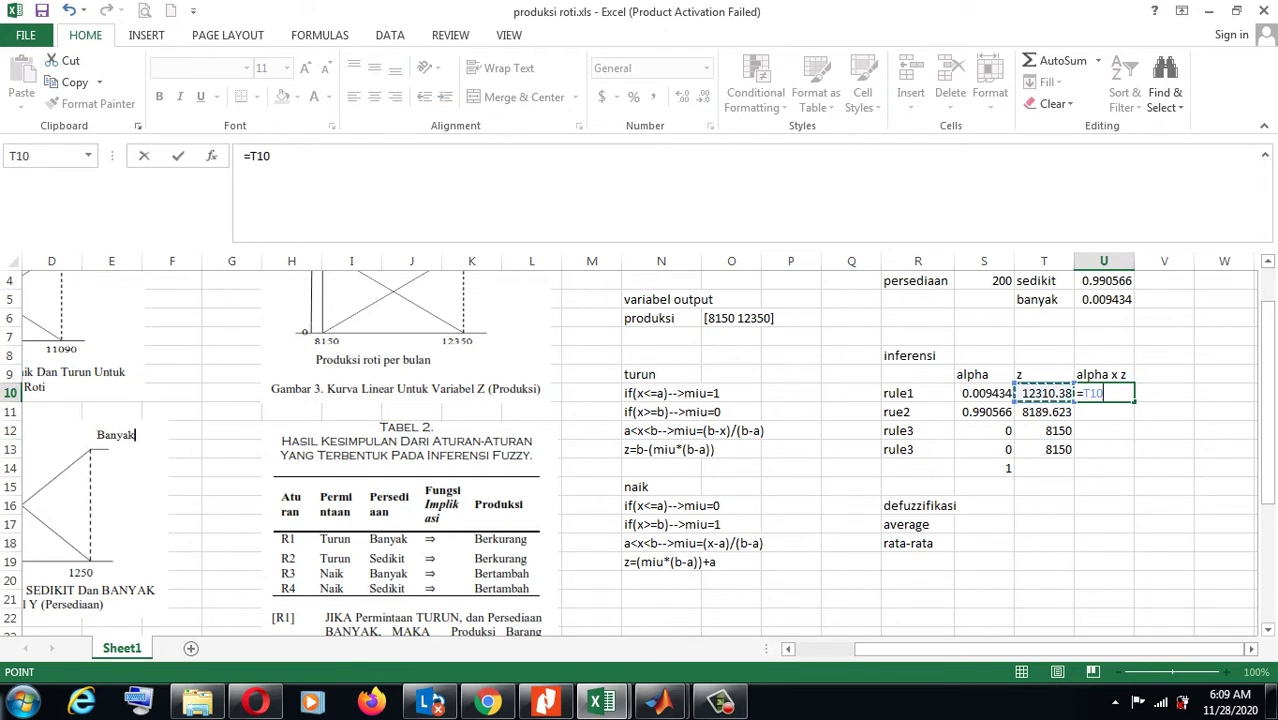
pyautogui.write('*')
pyautogui.press('Left')
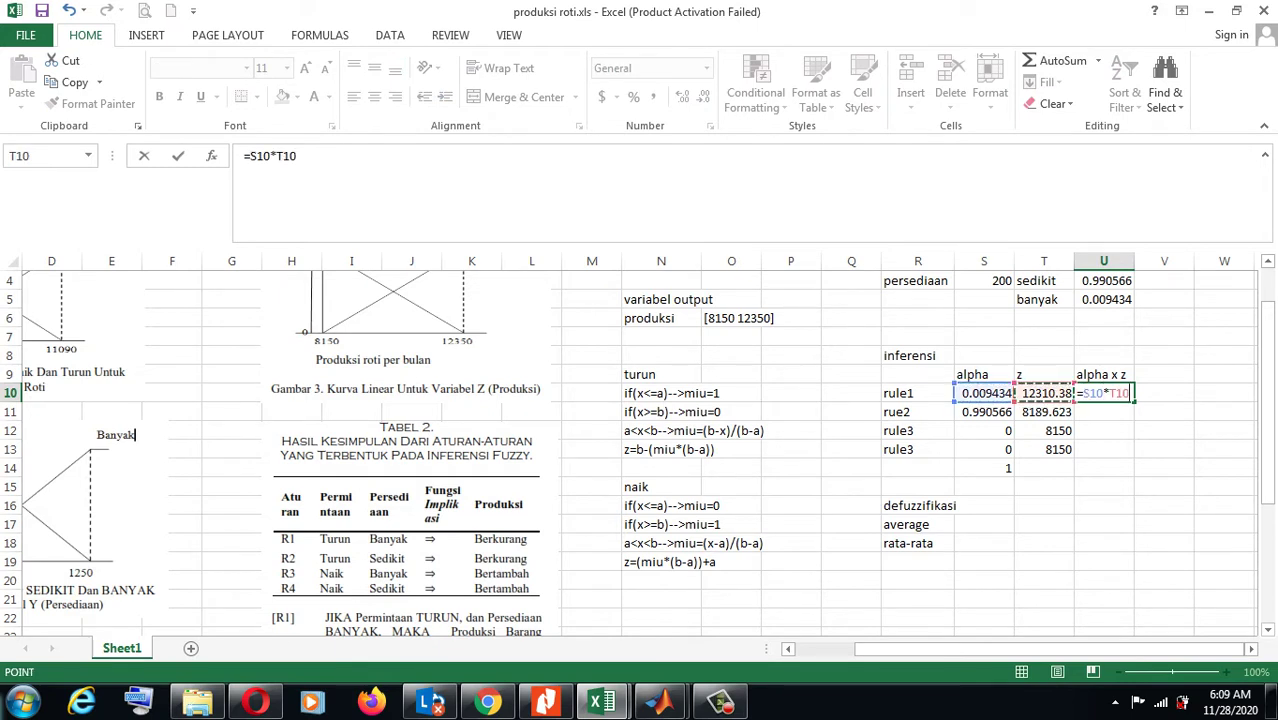
pyautogui.press('Return')
pyautogui.press('Up')
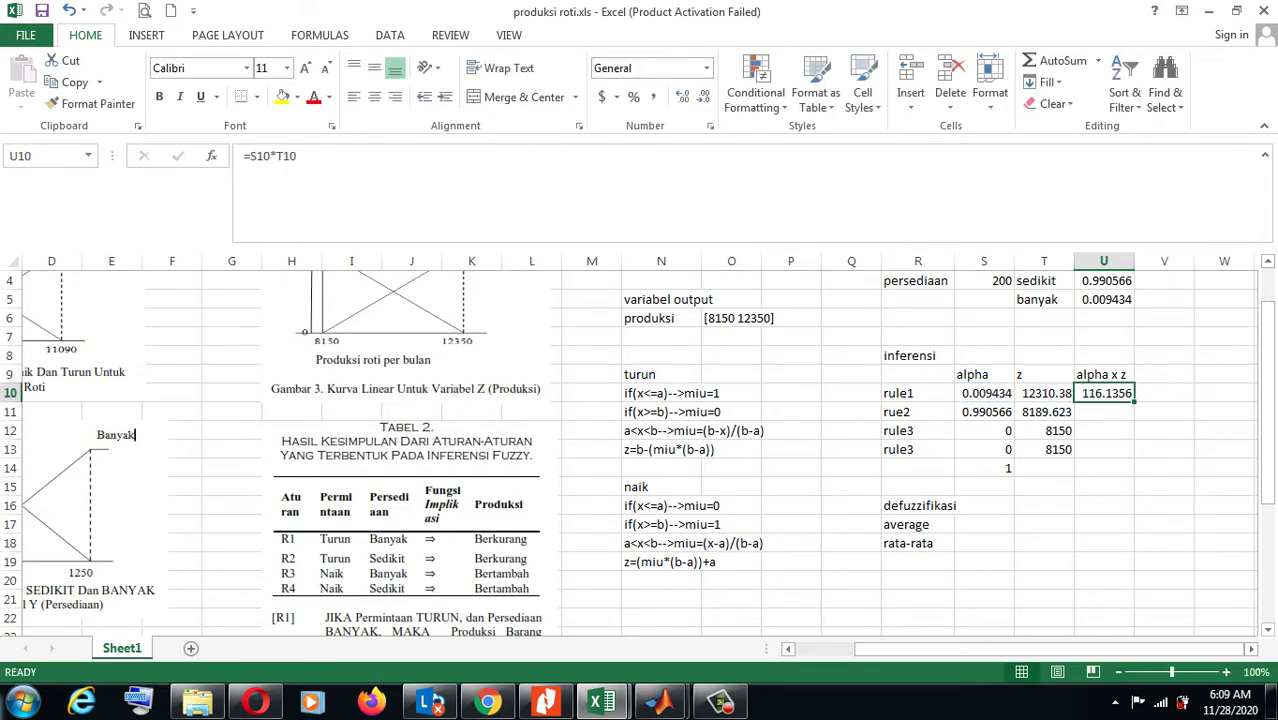
# - Fill the product formula from U10 down to U13 and total the products in U14 with AutoSum
pyautogui.moveTo(1134, 402); pyautogui.dragTo(1134, 458)
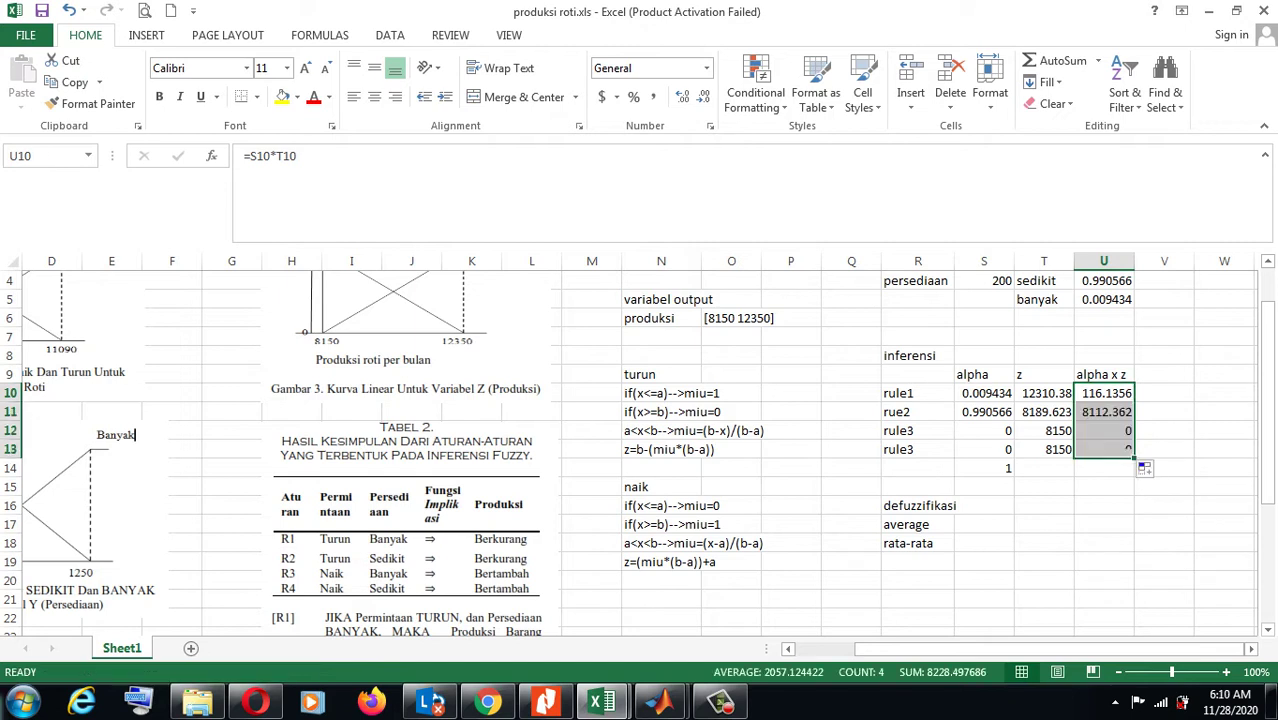
pyautogui.click(1056, 60)
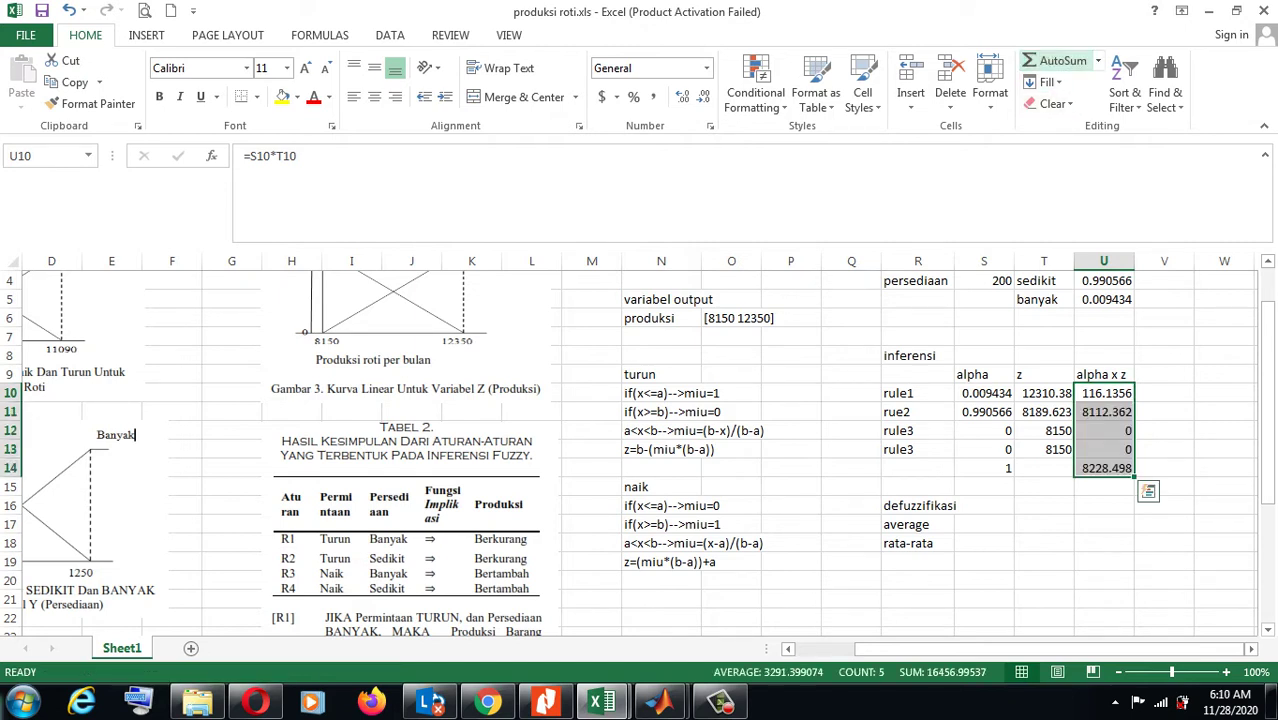
pyautogui.click(1104, 468)
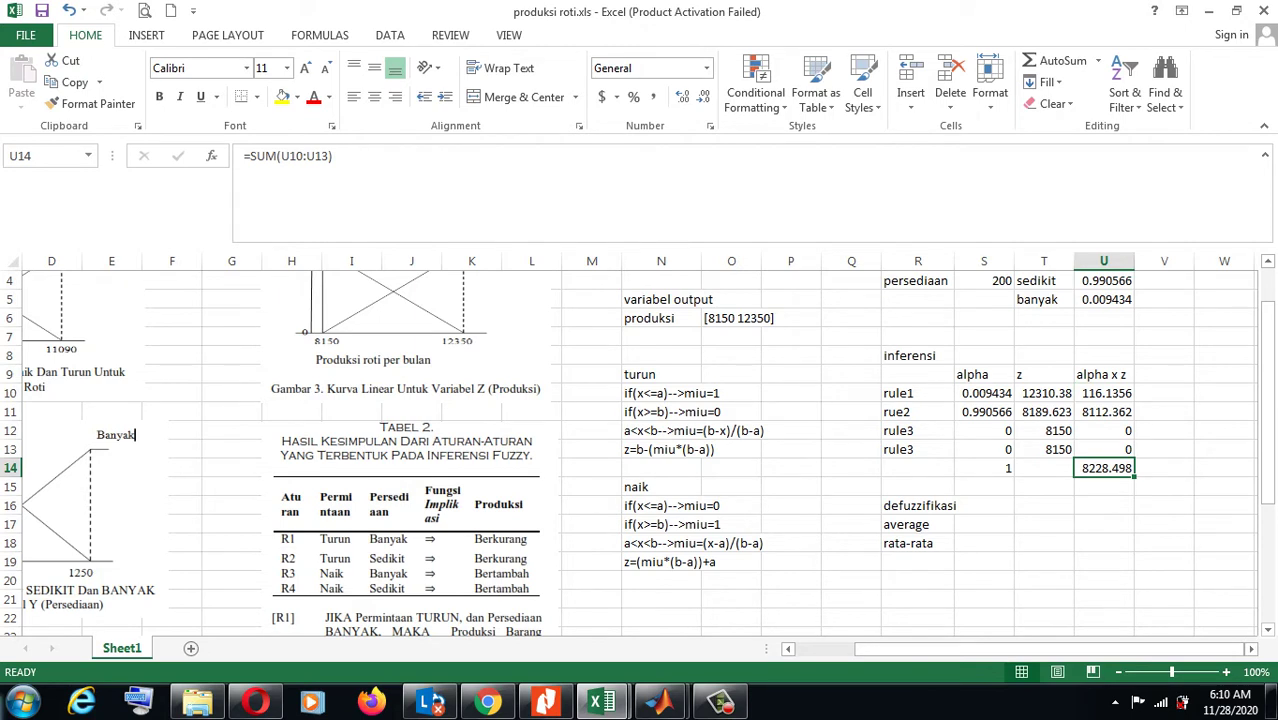
# - Write the average defuzzification formula as text in S17: =sum(alpa*z)/sum(alpha)
pyautogui.click(984, 524)
pyautogui.write("'")
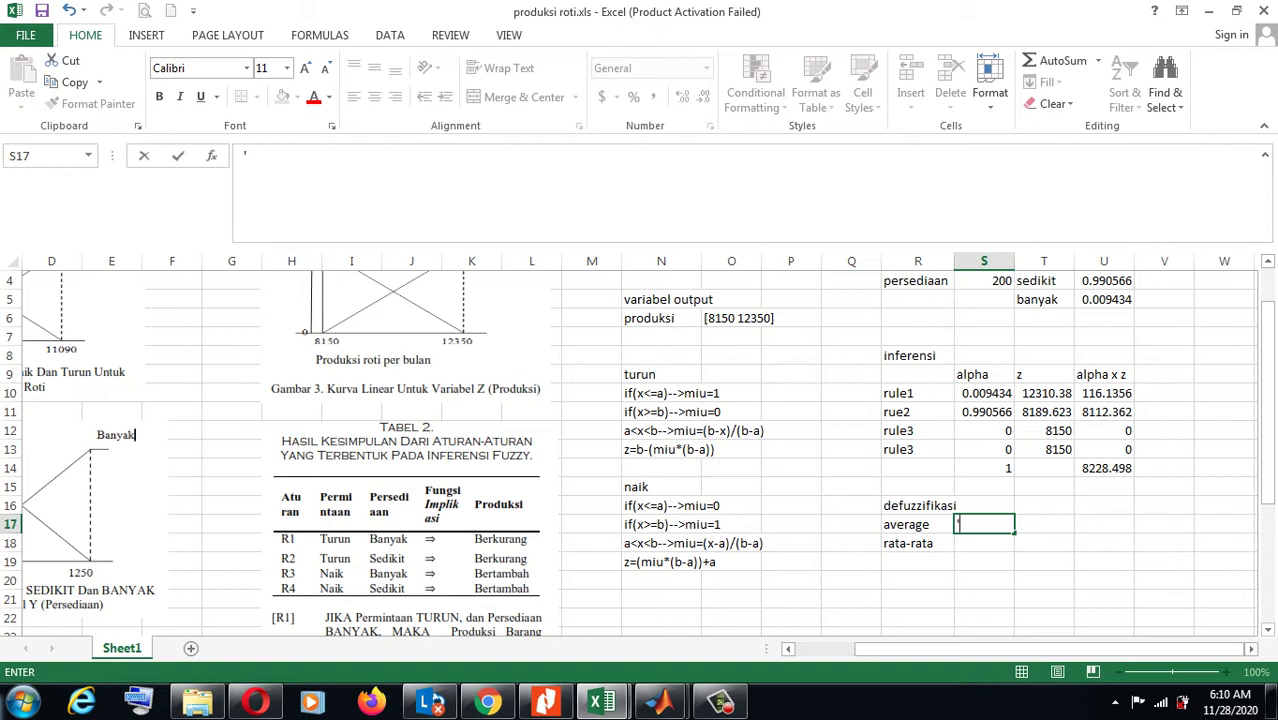
pyautogui.write('=alpa*z)')
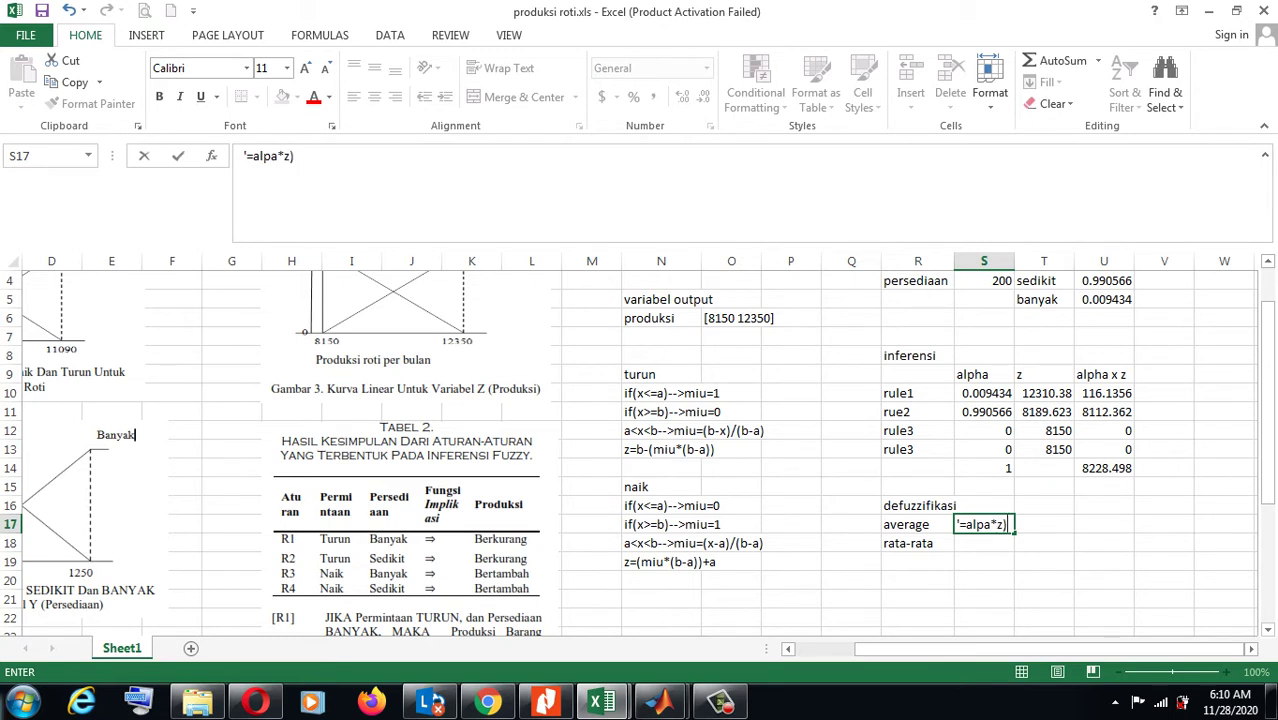
pyautogui.click(251, 156)
pyautogui.write('(')
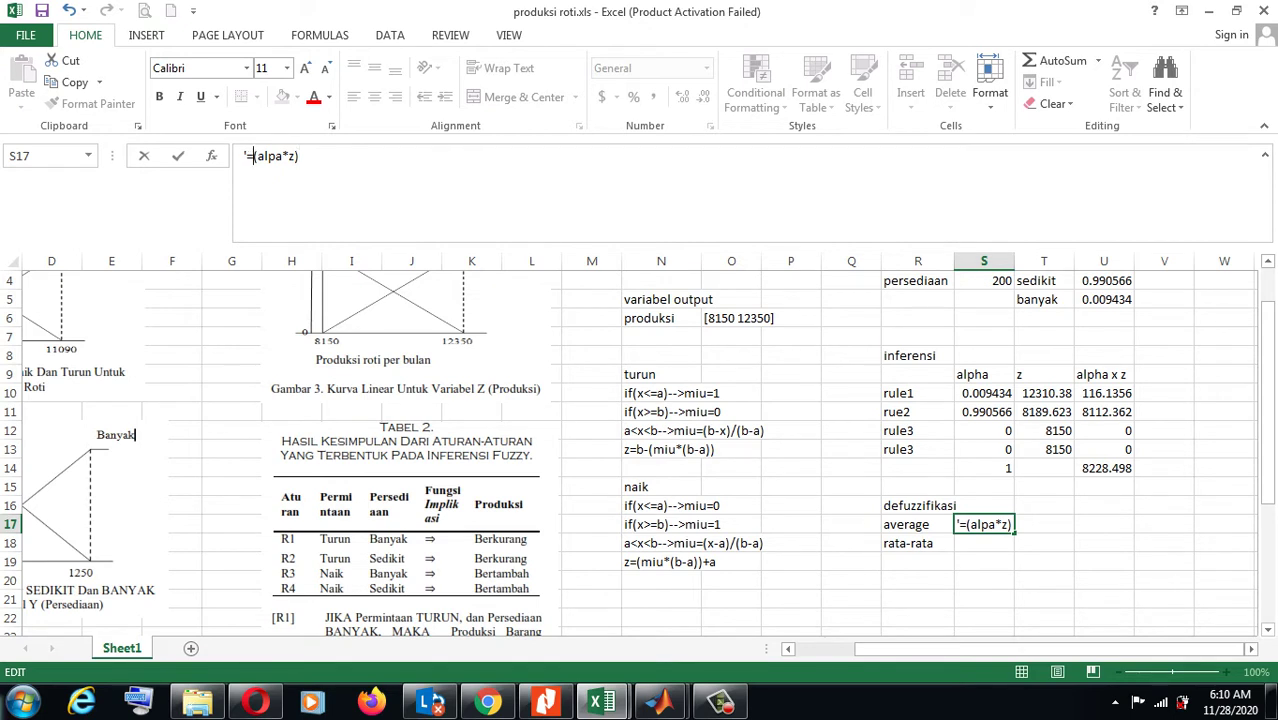
pyautogui.write('sum')
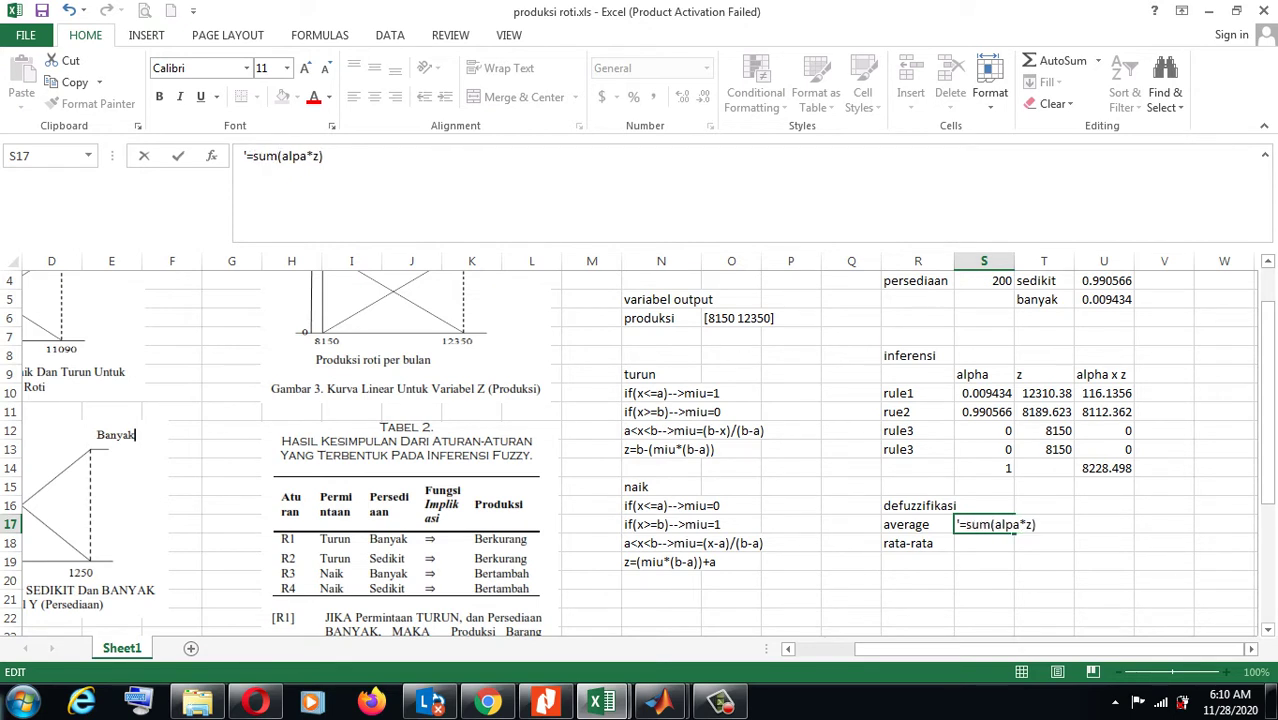
pyautogui.click(324, 156)
pyautogui.write('/sum(alpha)')
pyautogui.press('Return')
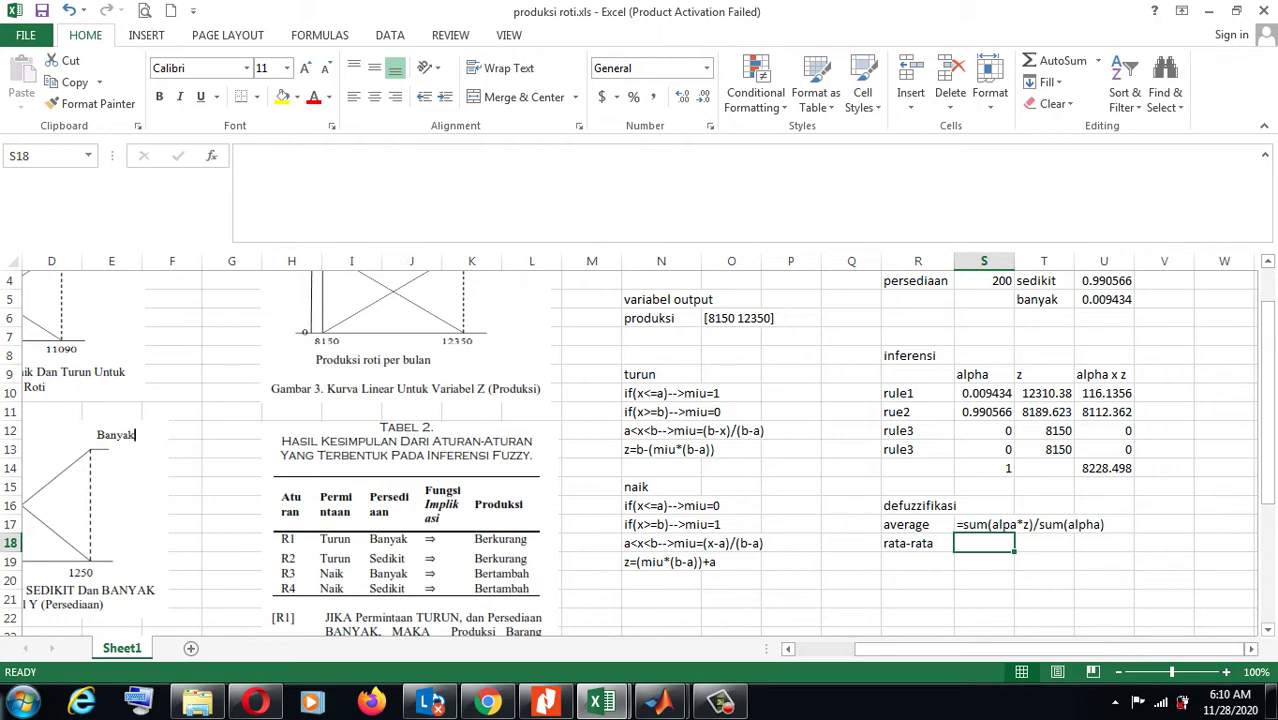
pyautogui.click(545, 702)
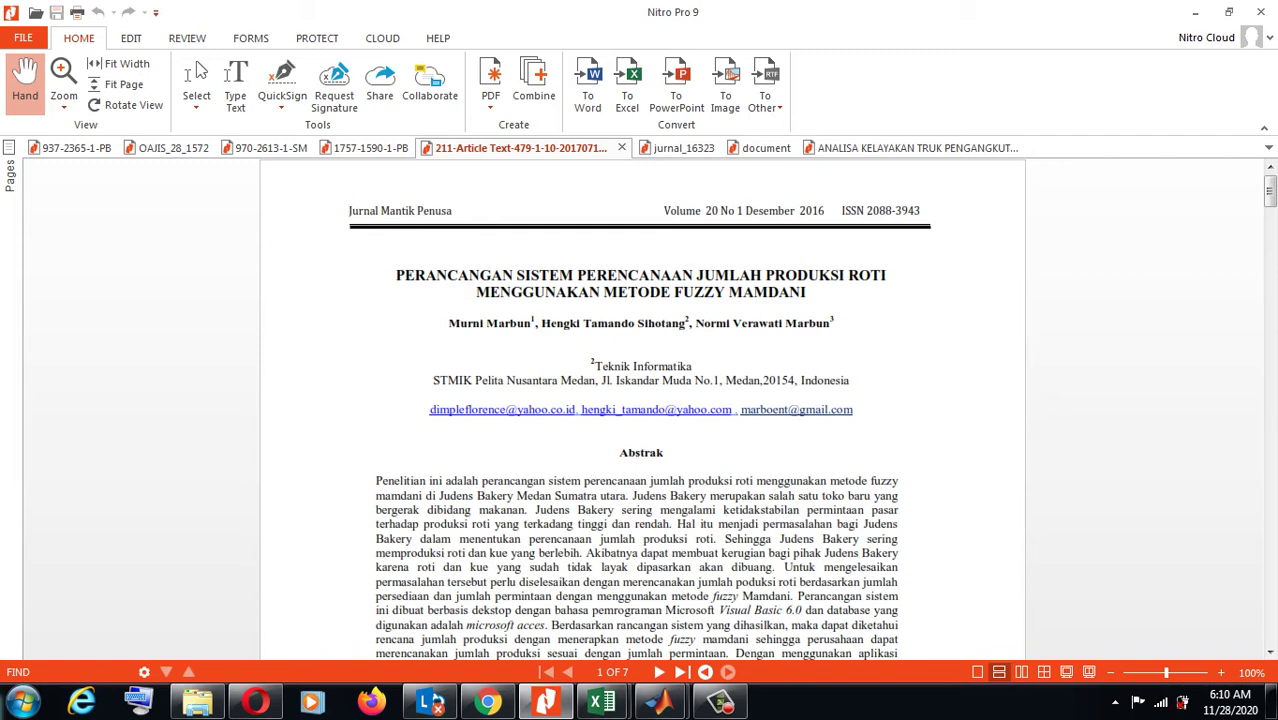
pyautogui.moveTo(601, 702)
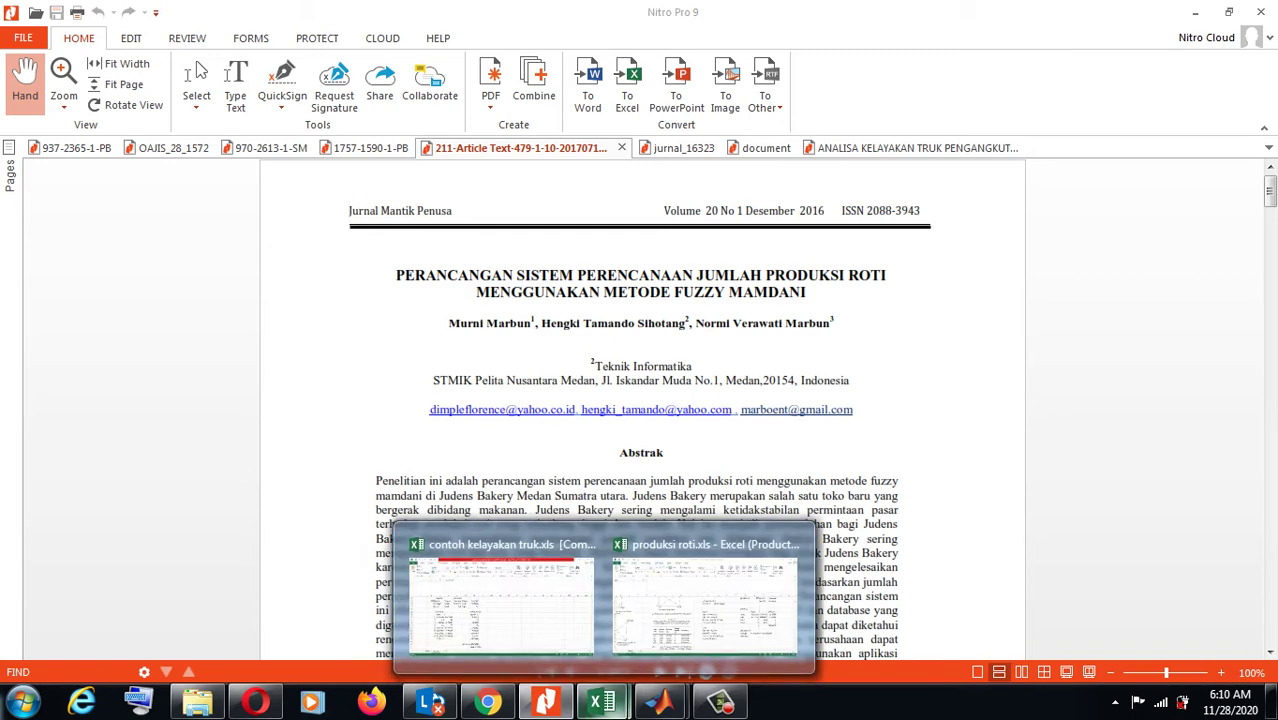
pyautogui.click(705, 600)
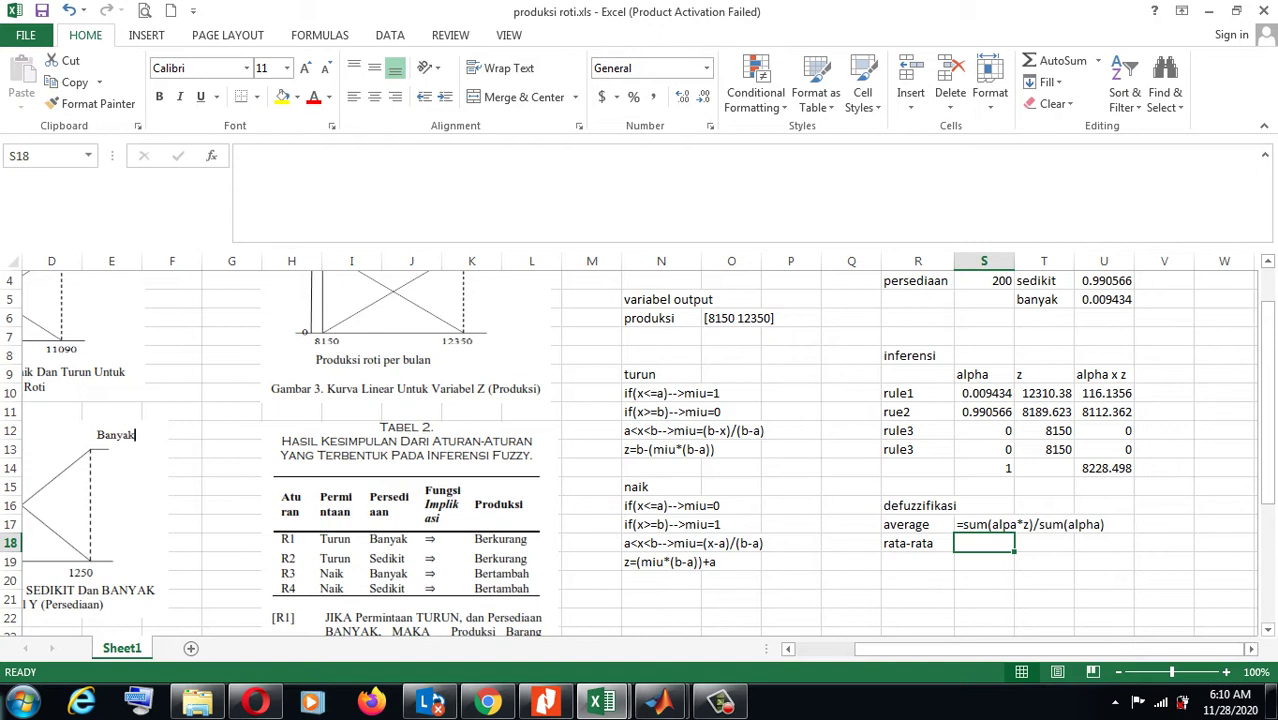
# - Calculate the rata-rata value in S18 by dividing the alpha x z total by the alpha total with =U14/S14
pyautogui.write('=')
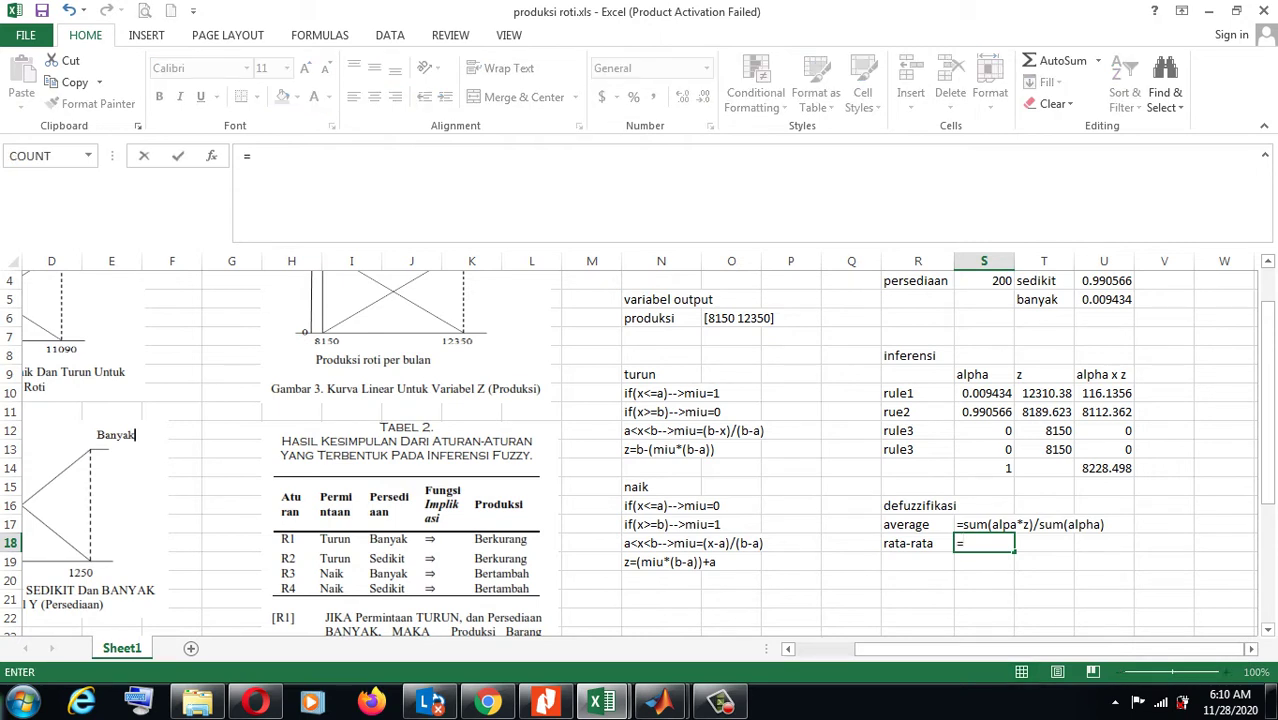
pyautogui.click(1104, 468)
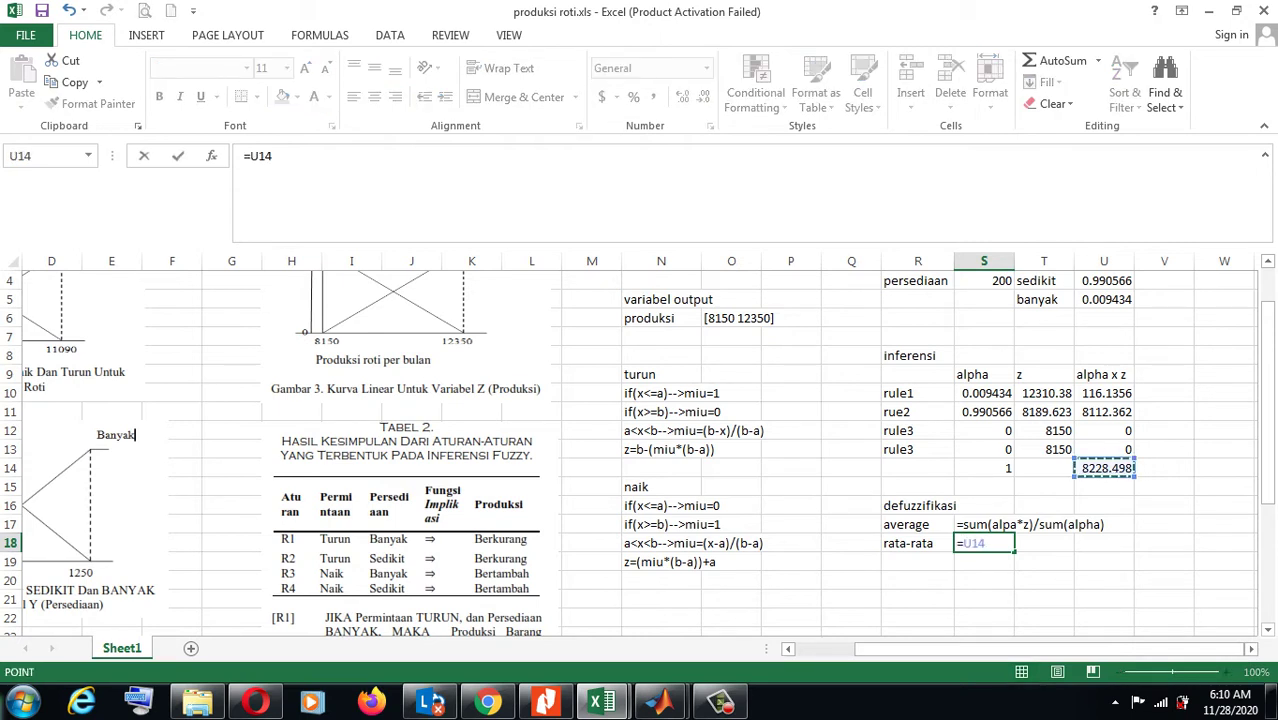
pyautogui.write('/')
pyautogui.click(984, 468)
pyautogui.press('Return')
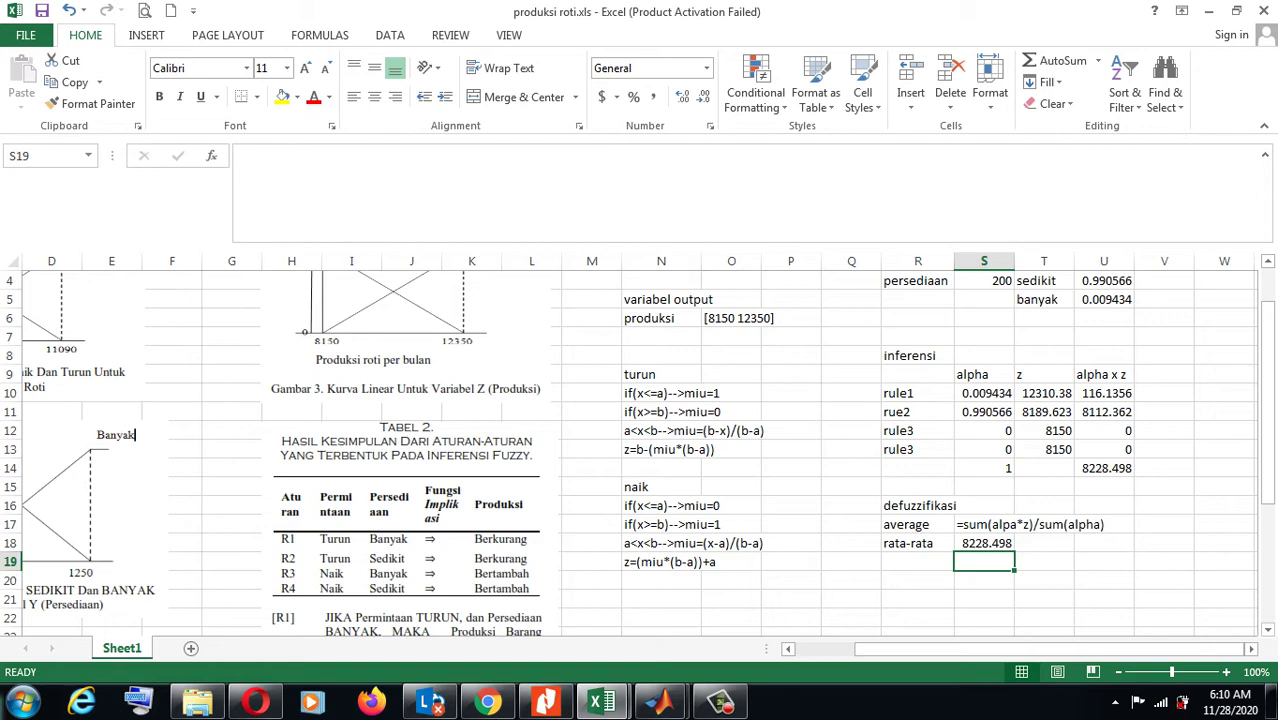
# - Examine the fuzzytsukamoto_truk.m code in MATLAB and the inference and defuzzification tables on Sheet2 of contoh kelayakan truk.xls
pyautogui.moveTo(660, 702)
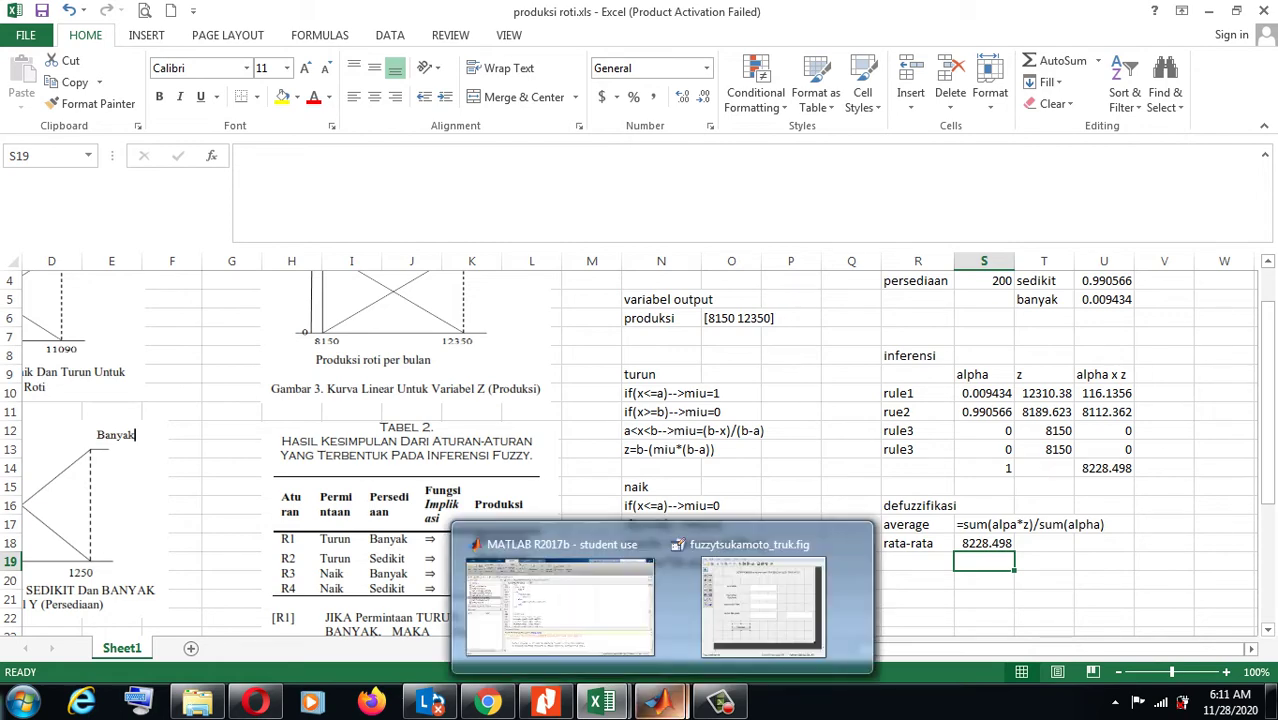
pyautogui.click(560, 605)
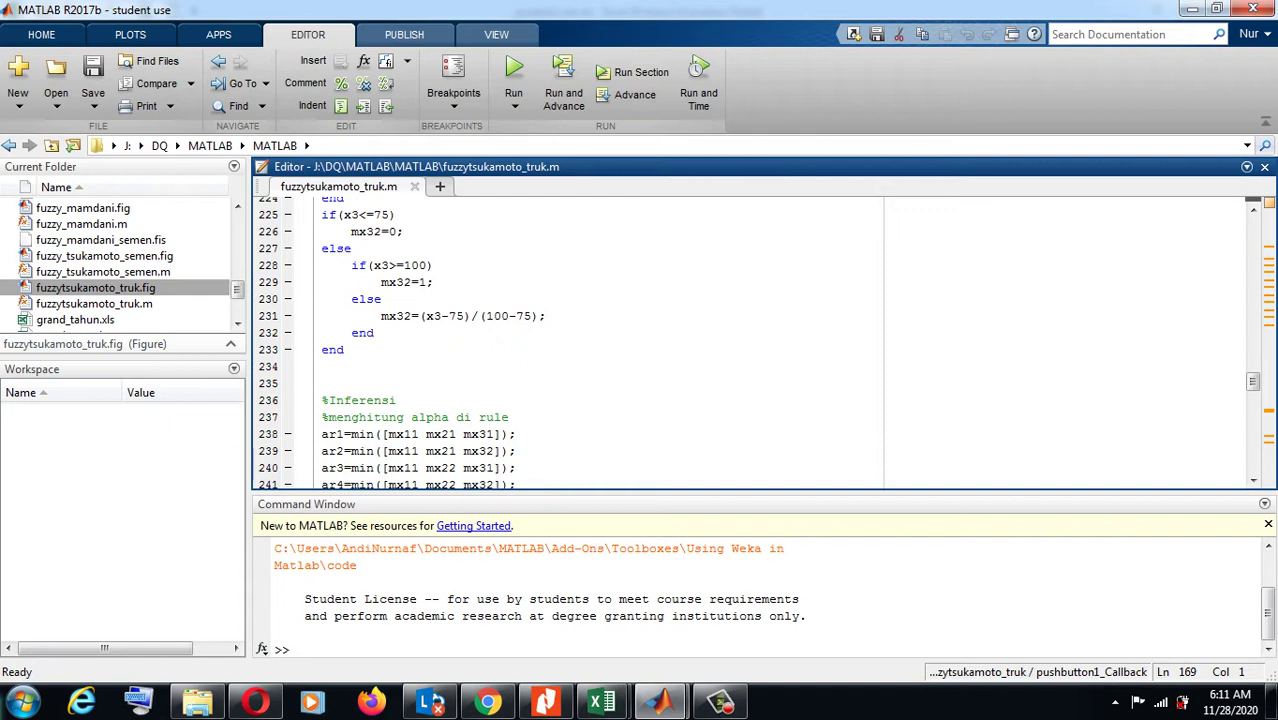
pyautogui.moveTo(442, 316); pyautogui.dragTo(434, 316)
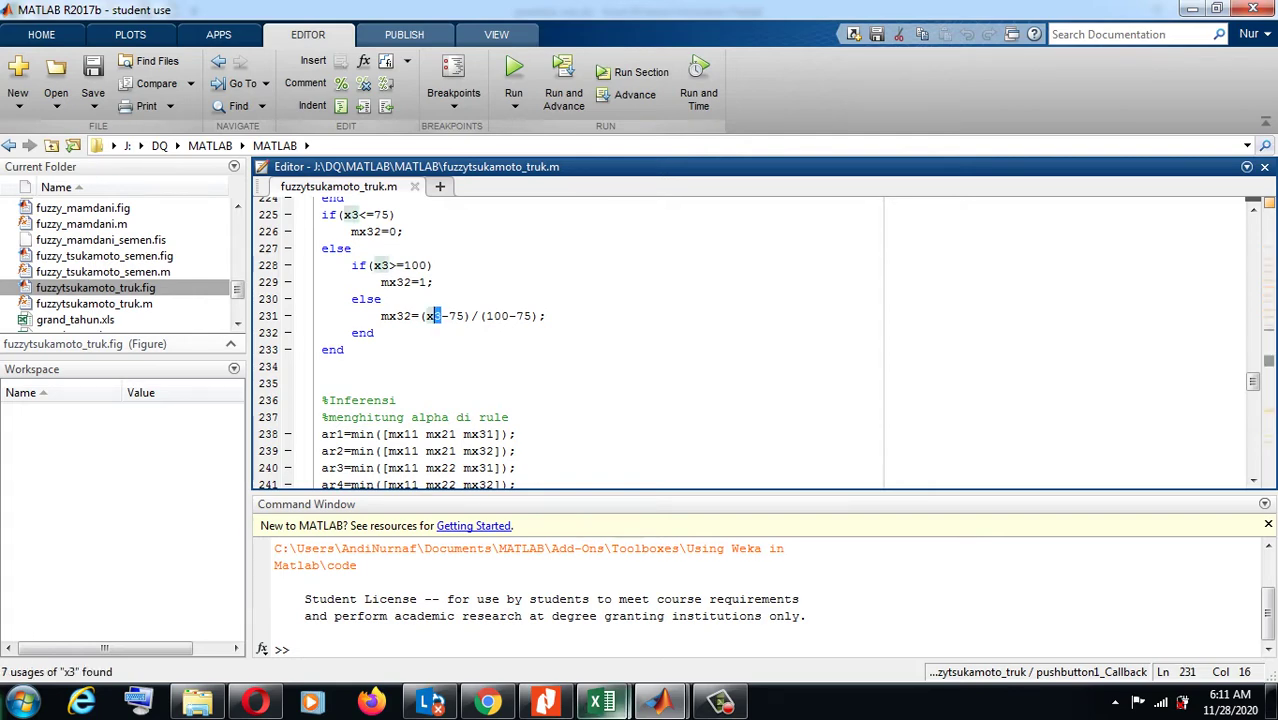
pyautogui.moveTo(601, 703)
pyautogui.click(500, 600)
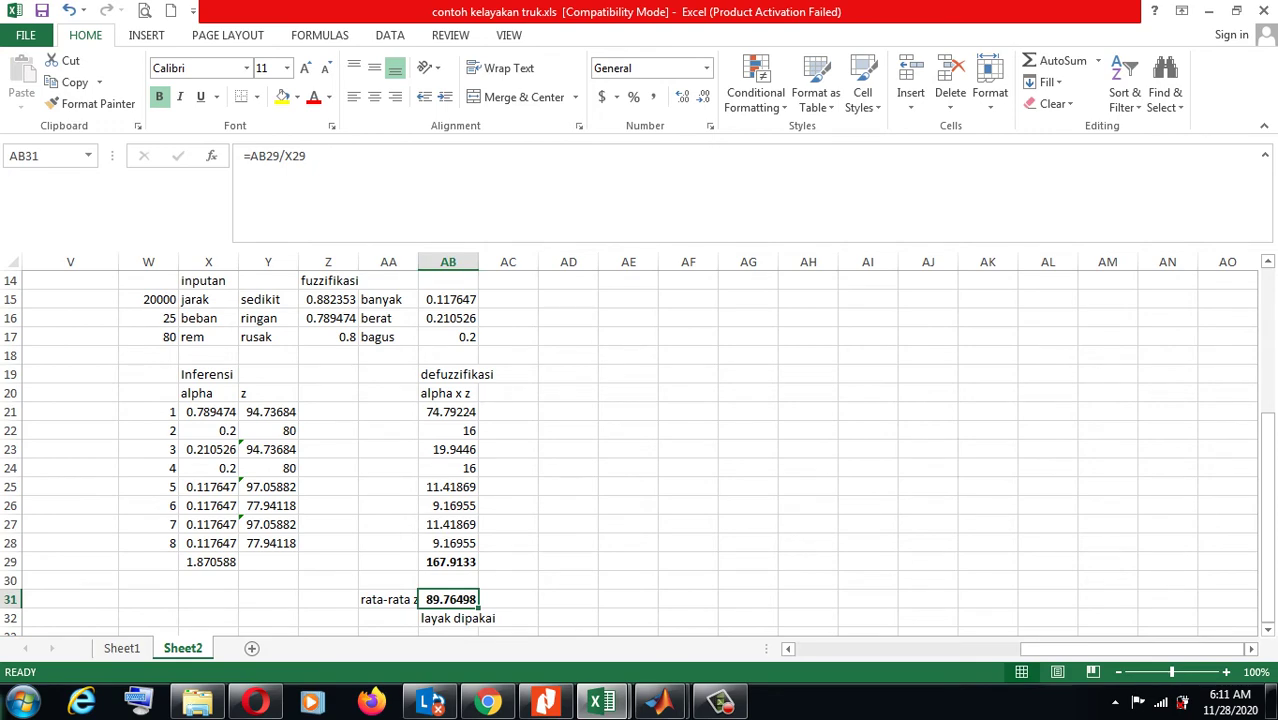
pyautogui.scroll(3, 640, 450)
pyautogui.scroll(-3, 640, 450)
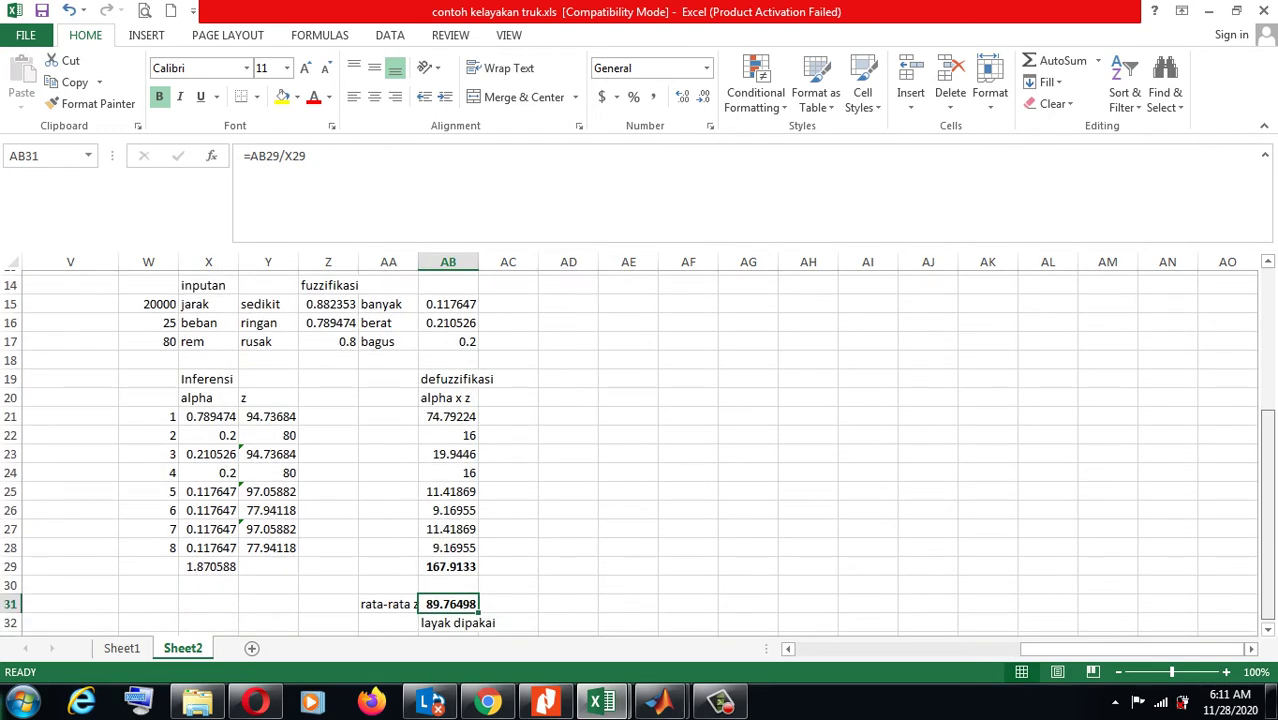
pyautogui.scroll(-1, 640, 450)
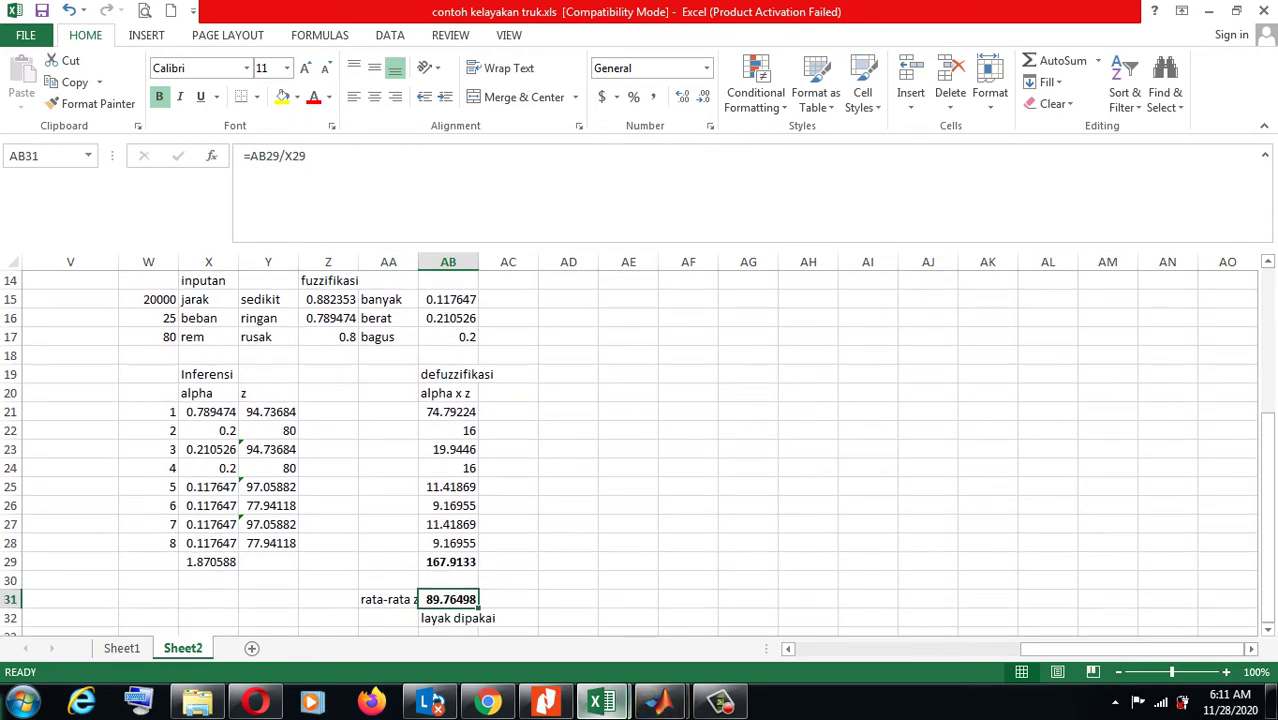
# - Switch to MATLAB and open the Neuro-Fuzzy Designer by running anfisedit in the Command Window
pyautogui.moveTo(659, 701)
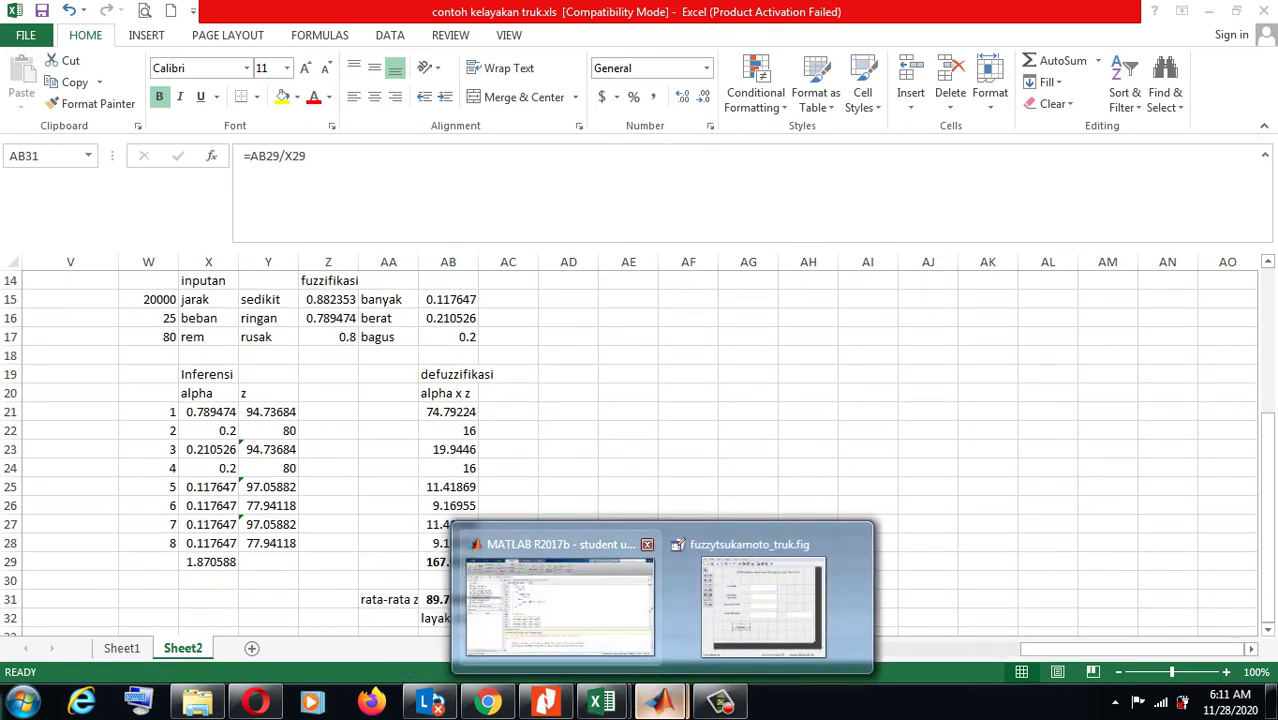
pyautogui.click(560, 600)
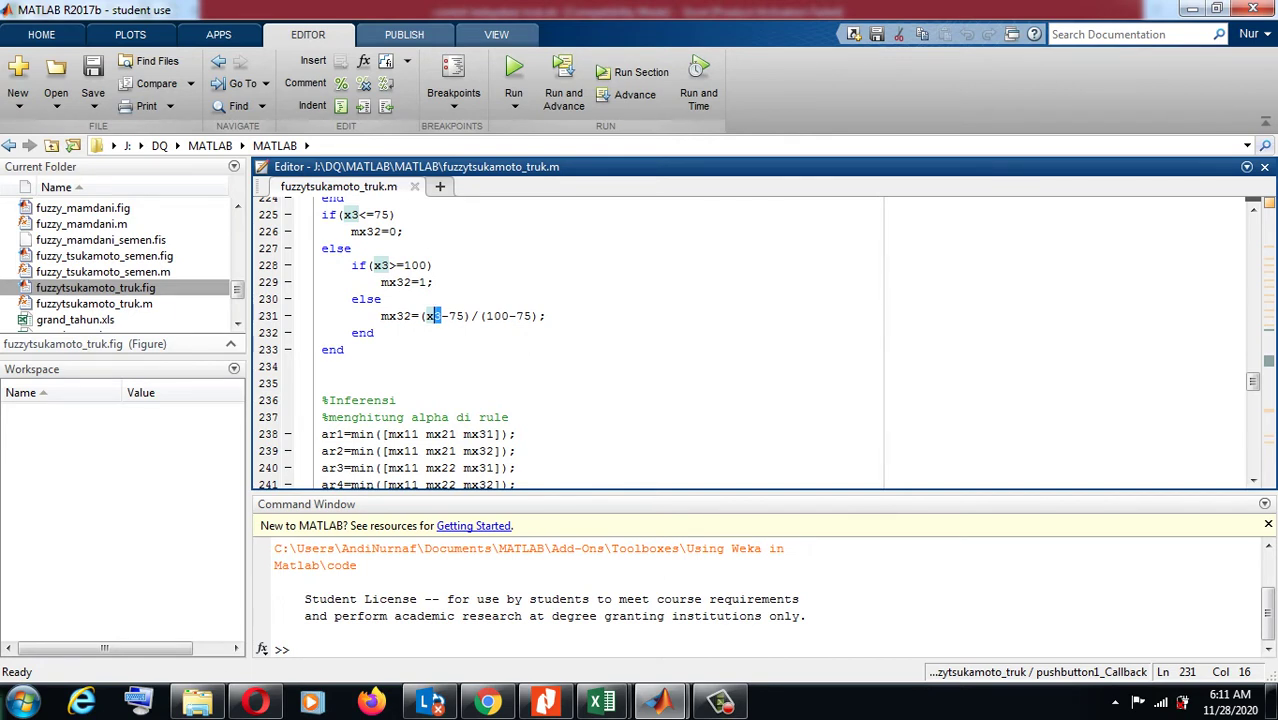
pyautogui.click(276, 631)
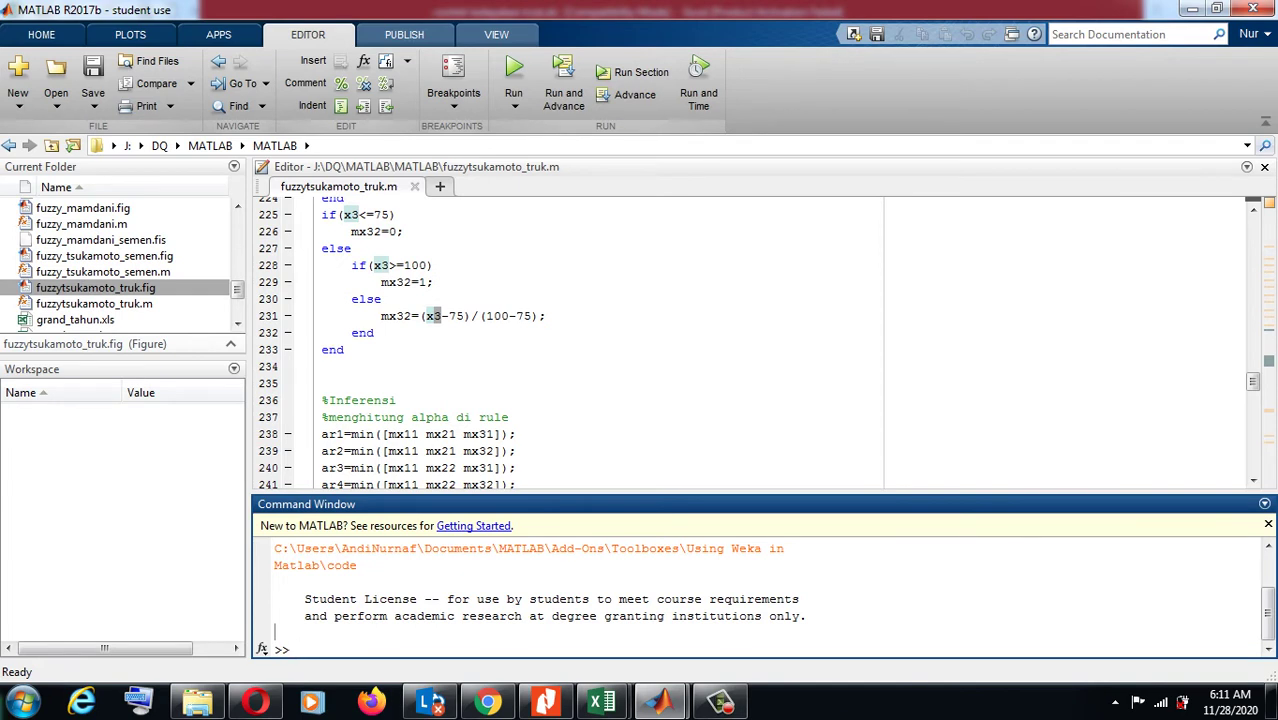
pyautogui.write('anfisedit')
pyautogui.press('Return')
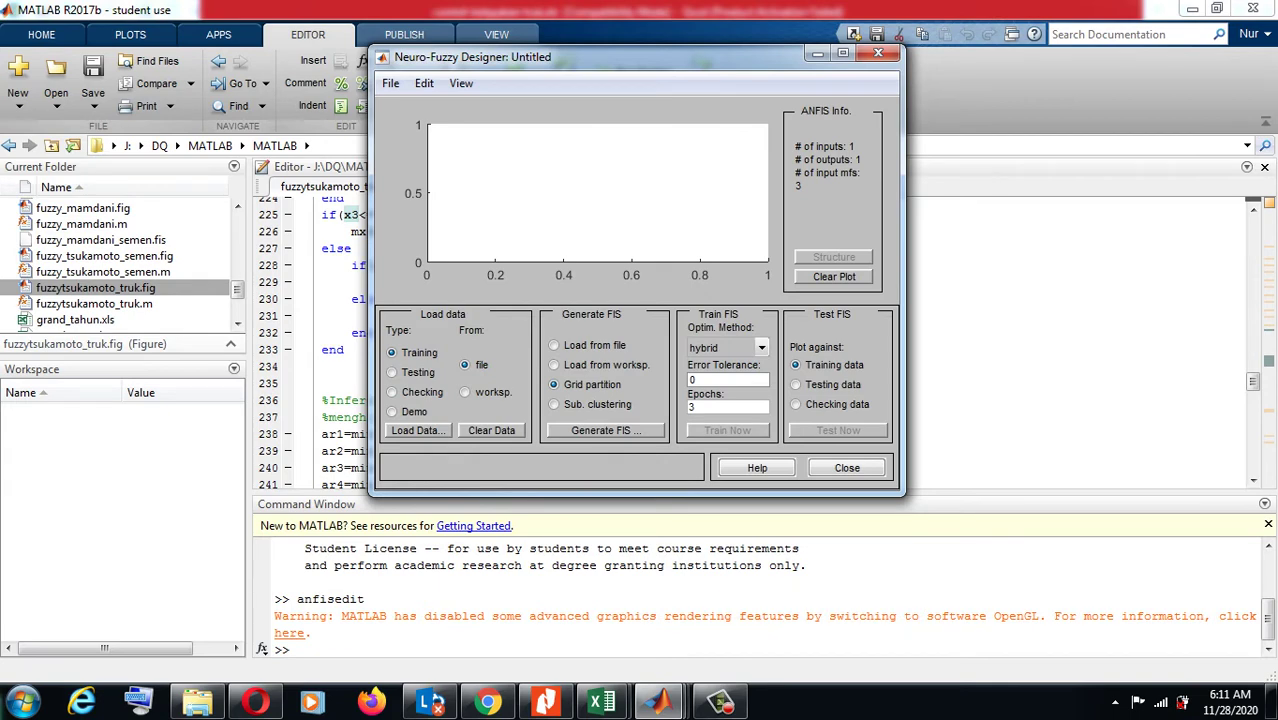
# - Switch to the produksi roti.xls workbook in Excel and enter the heading "langkah di matlab fuzzy mamdani:" in N21
pyautogui.moveTo(601, 702)
pyautogui.click(705, 600)
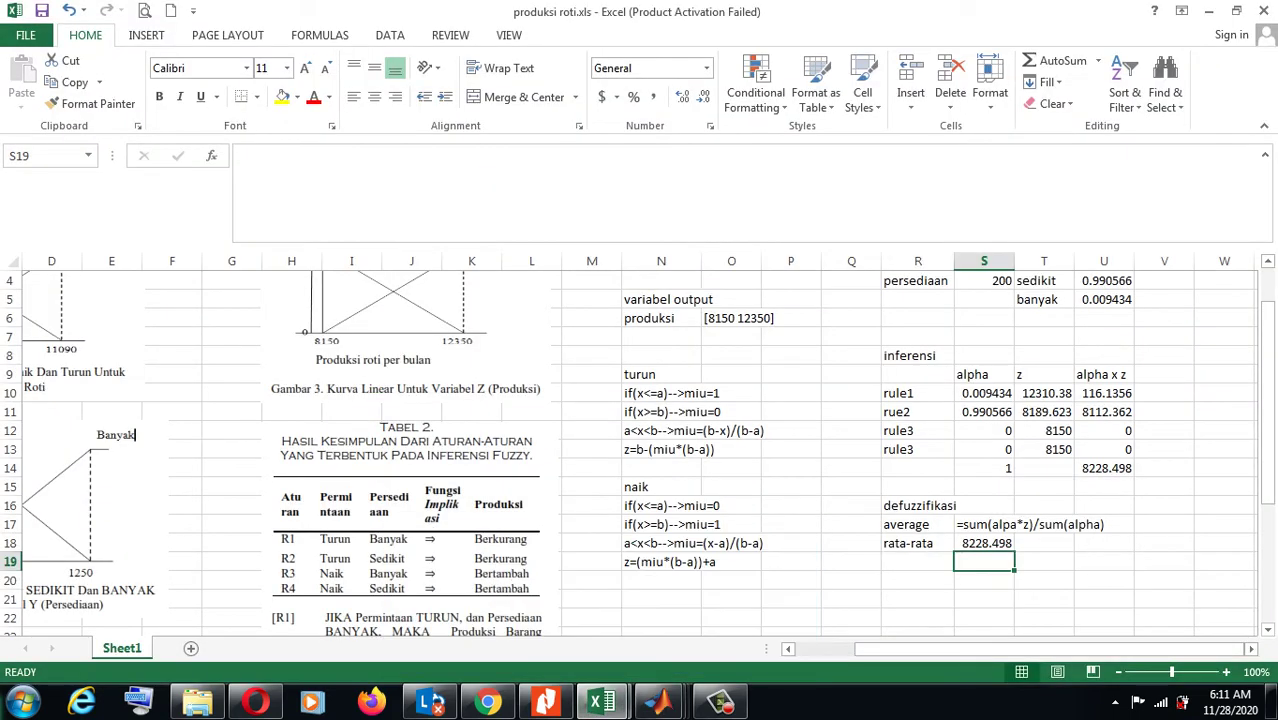
pyautogui.click(661, 599)
pyautogui.write('lang')
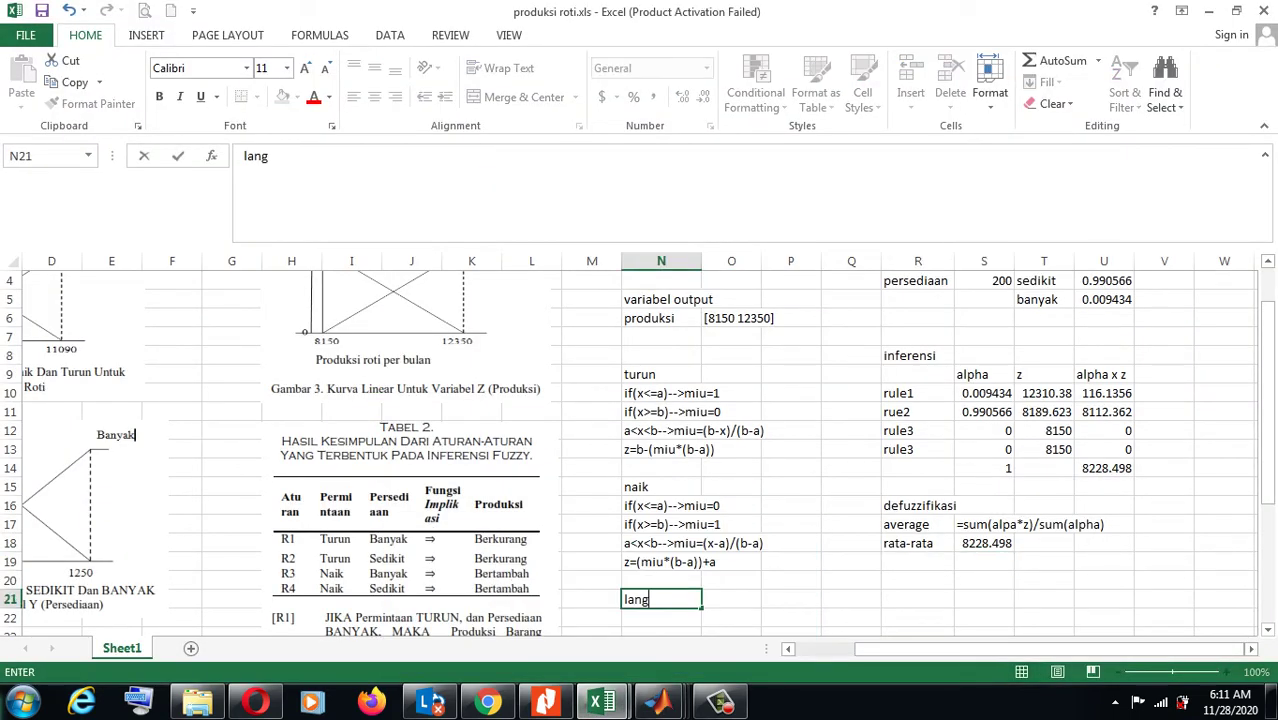
pyautogui.write('kah di matlab f')
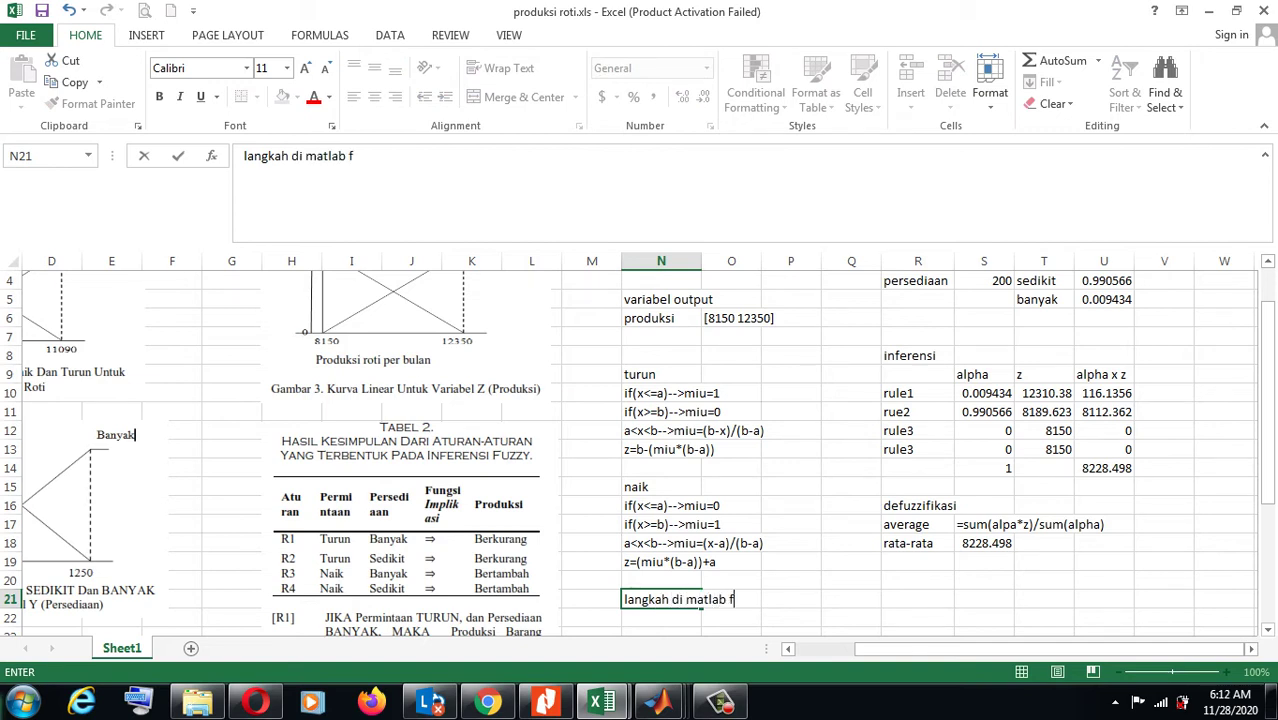
pyautogui.write('uzzy mamdani:')
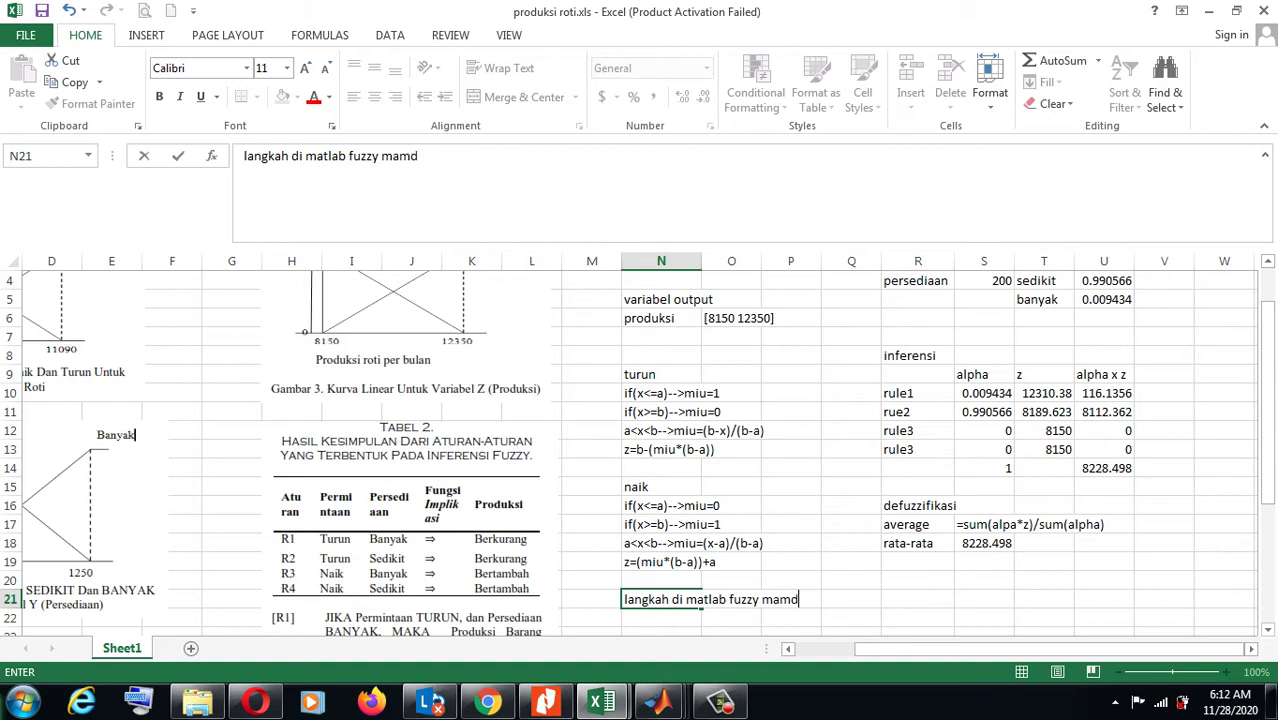
pyautogui.hotkey('ctrl', 'Return')
pyautogui.press('Down')
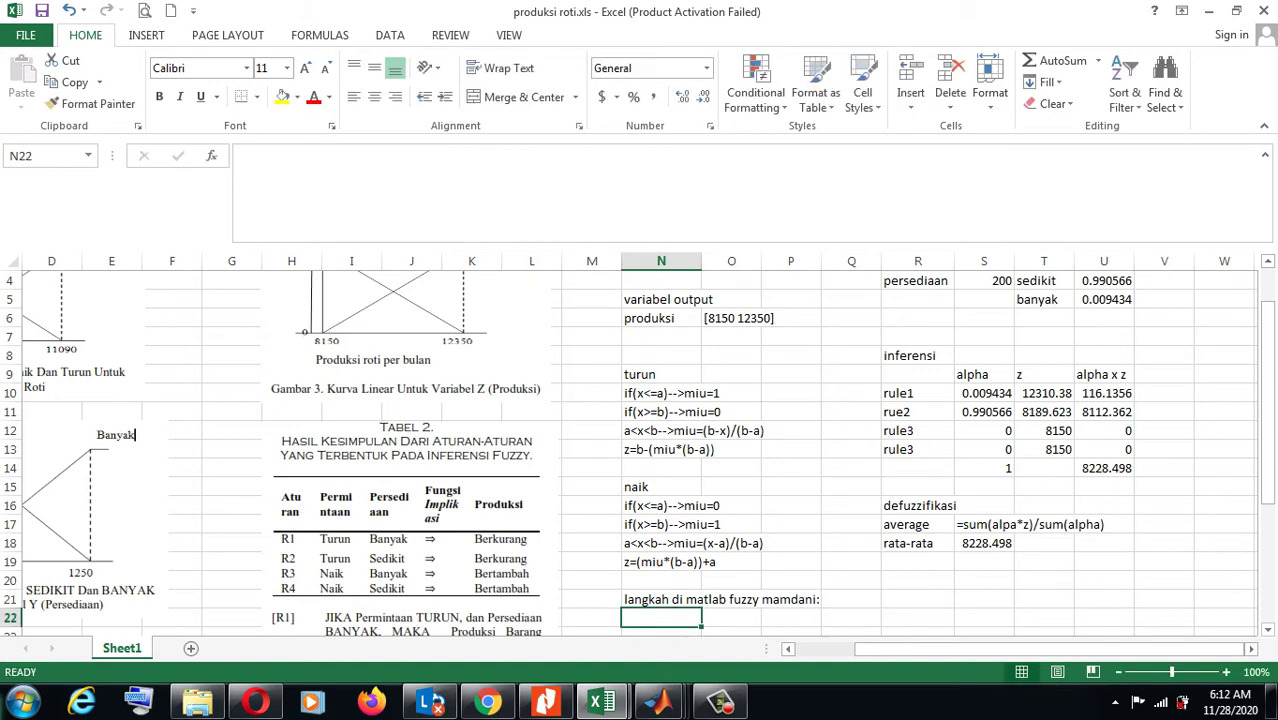
# - Enter the first instruction "1. tulis di command window anfisedit" in N22 under the heading
pyautogui.write('1.')
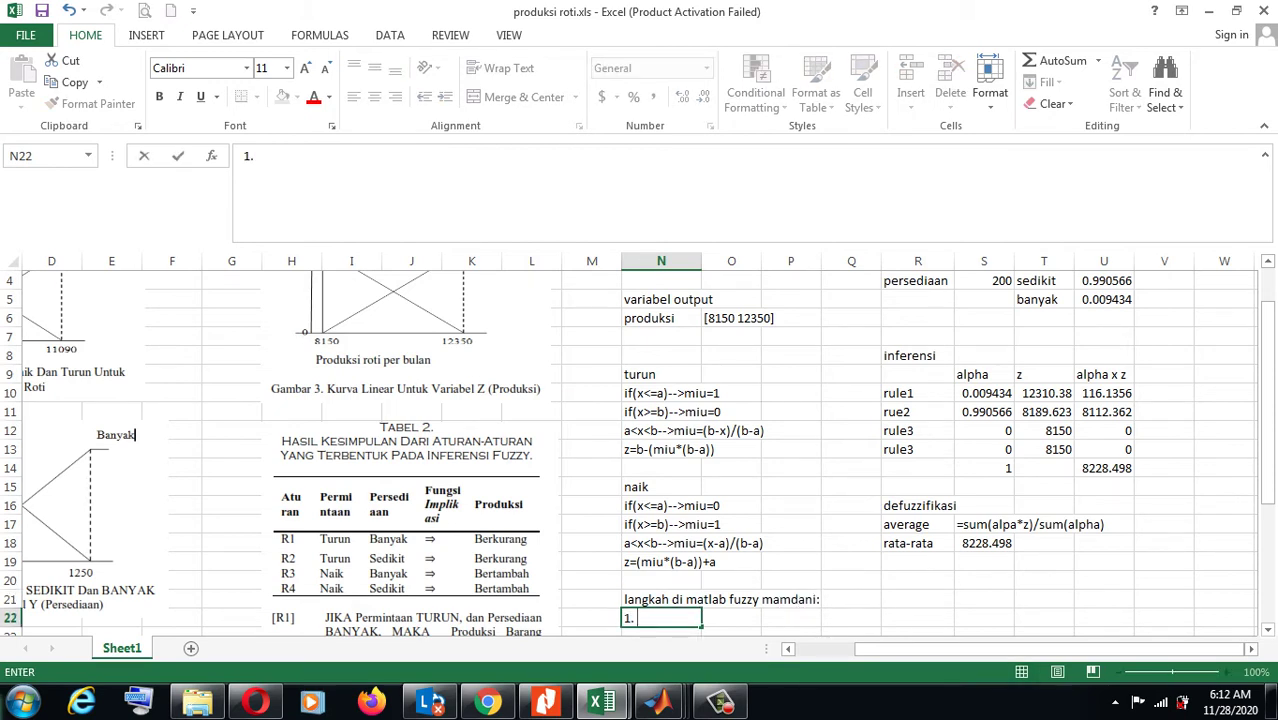
pyautogui.write(' tulis di comman')
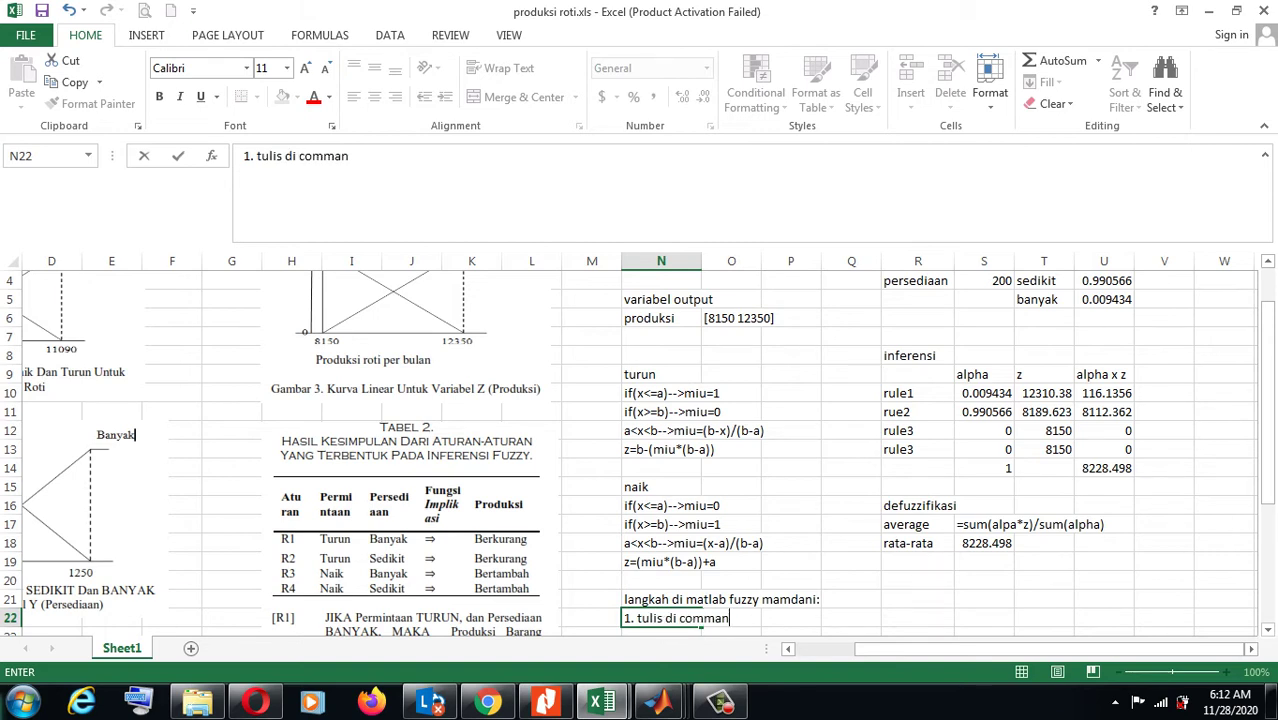
pyautogui.write('d window')
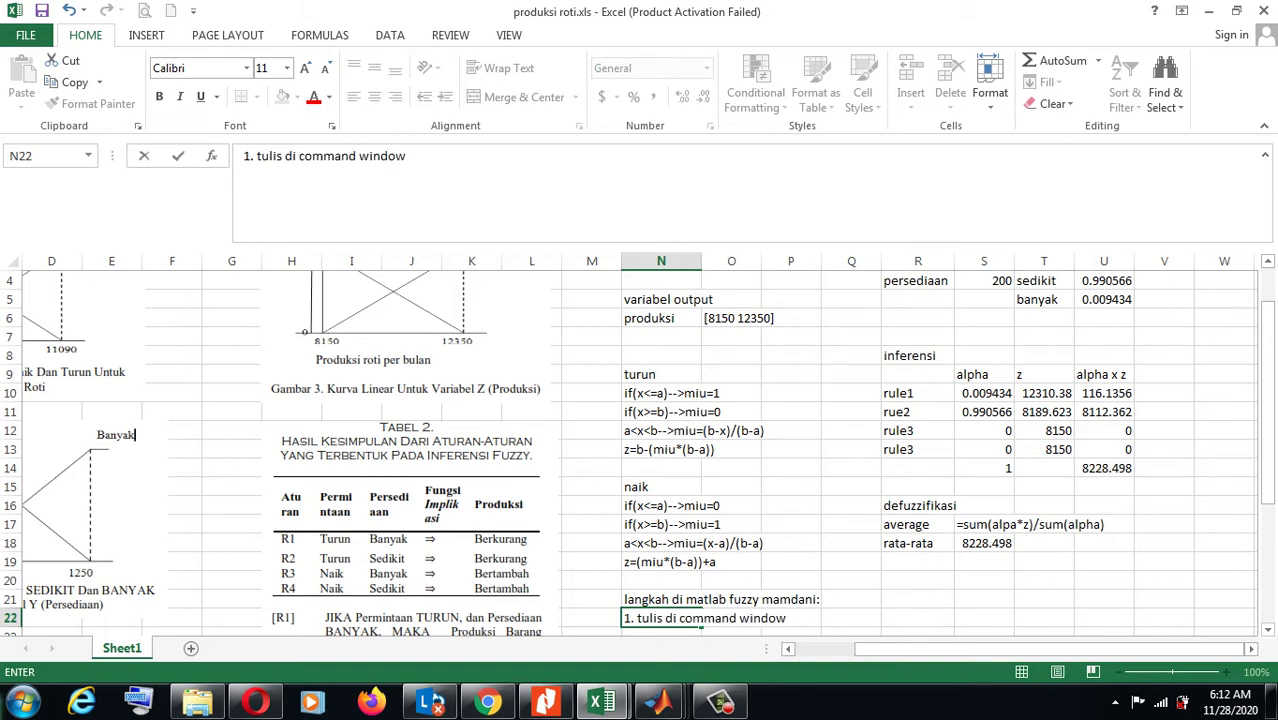
pyautogui.write(' anfisedit')
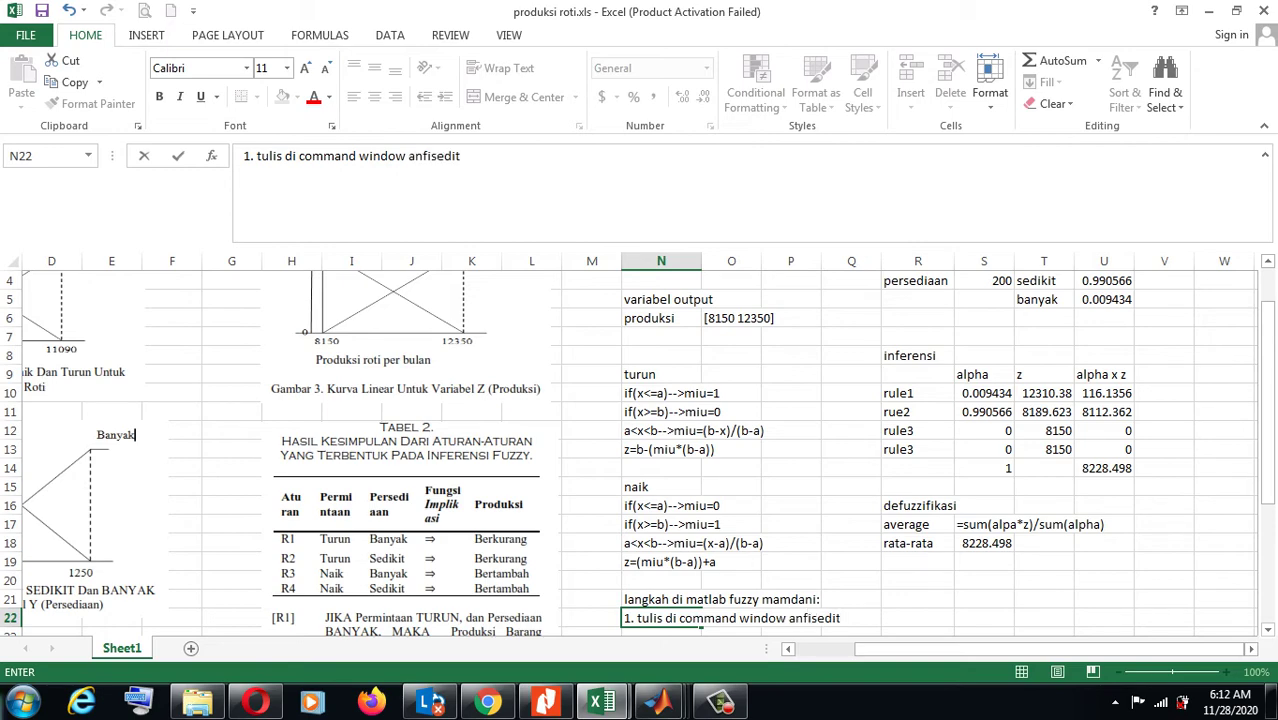
pyautogui.press('Return')
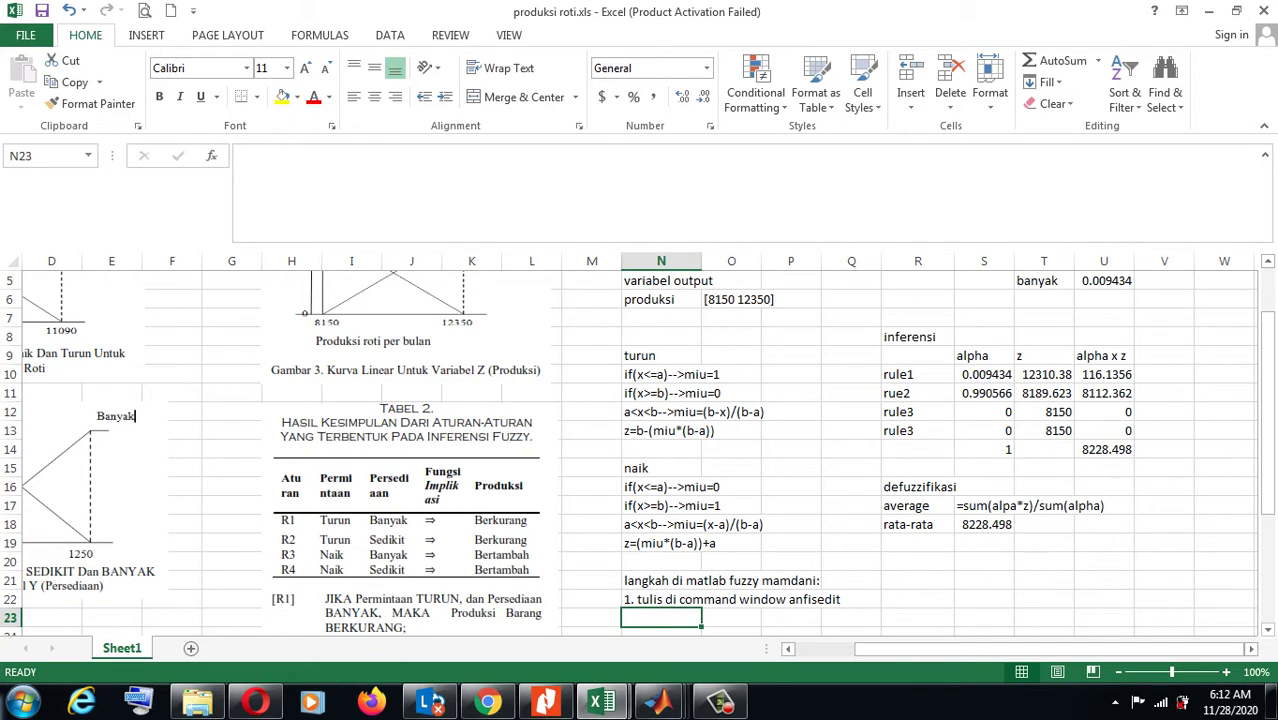
# - Switch to MATLAB's Neuro-Fuzzy Designer and create a new Mamdani FIS
pyautogui.moveTo(658, 702)
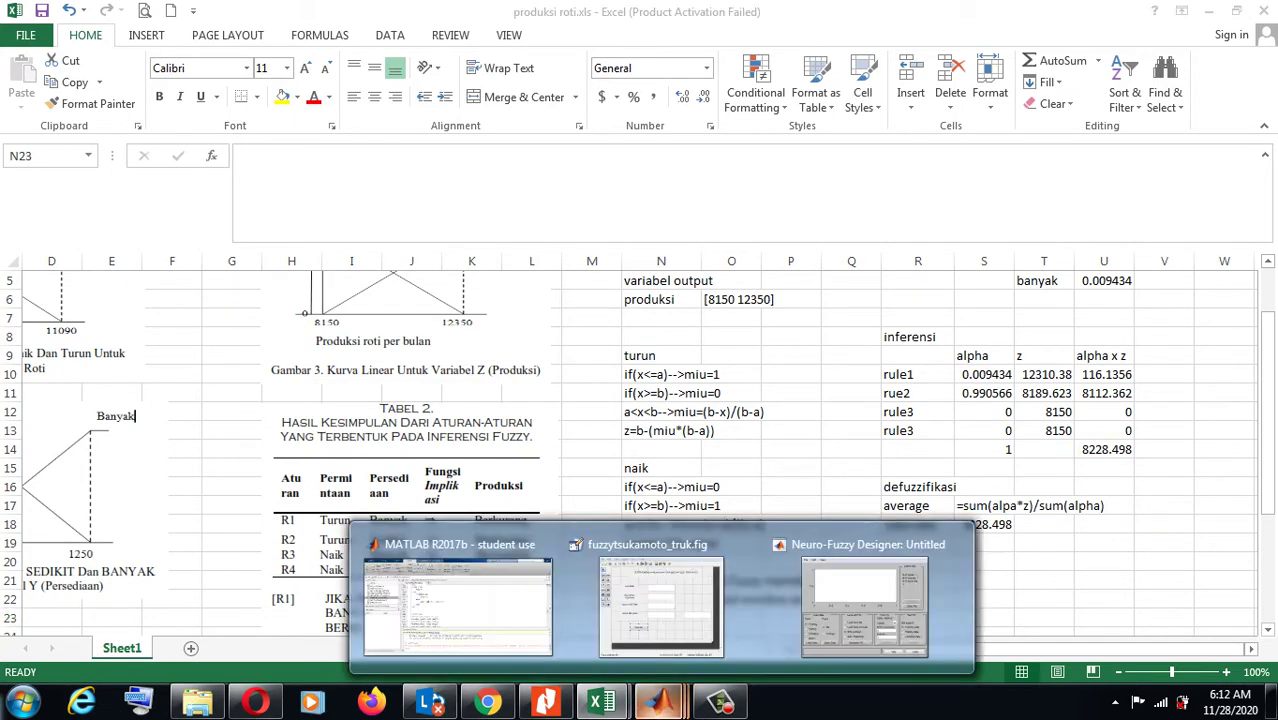
pyautogui.click(864, 600)
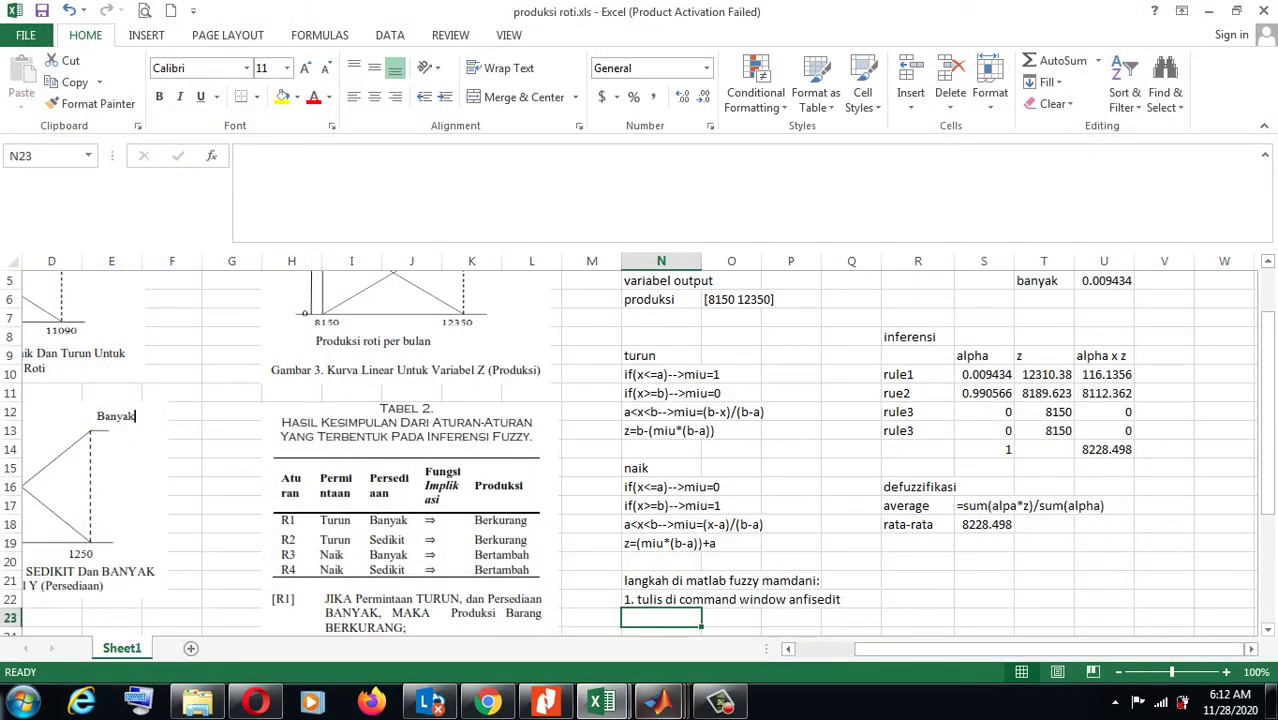
pyautogui.click(658, 702)
pyautogui.click(864, 600)
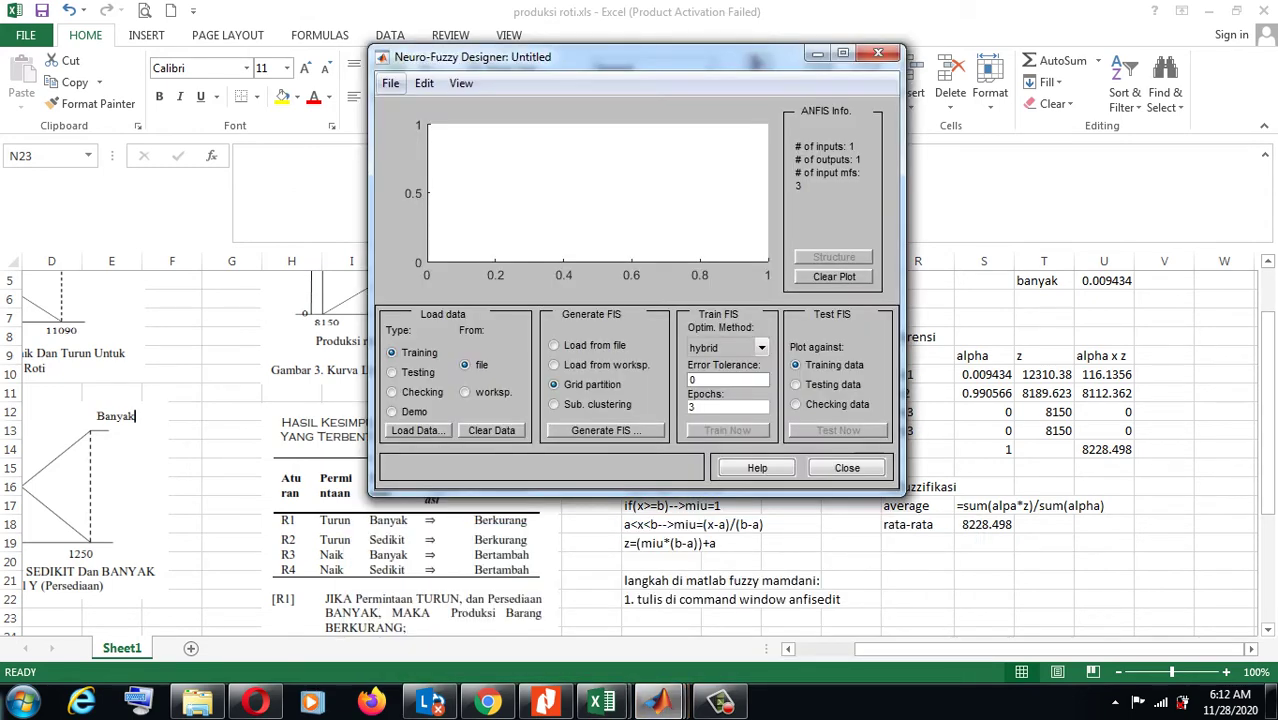
pyautogui.click(390, 83)
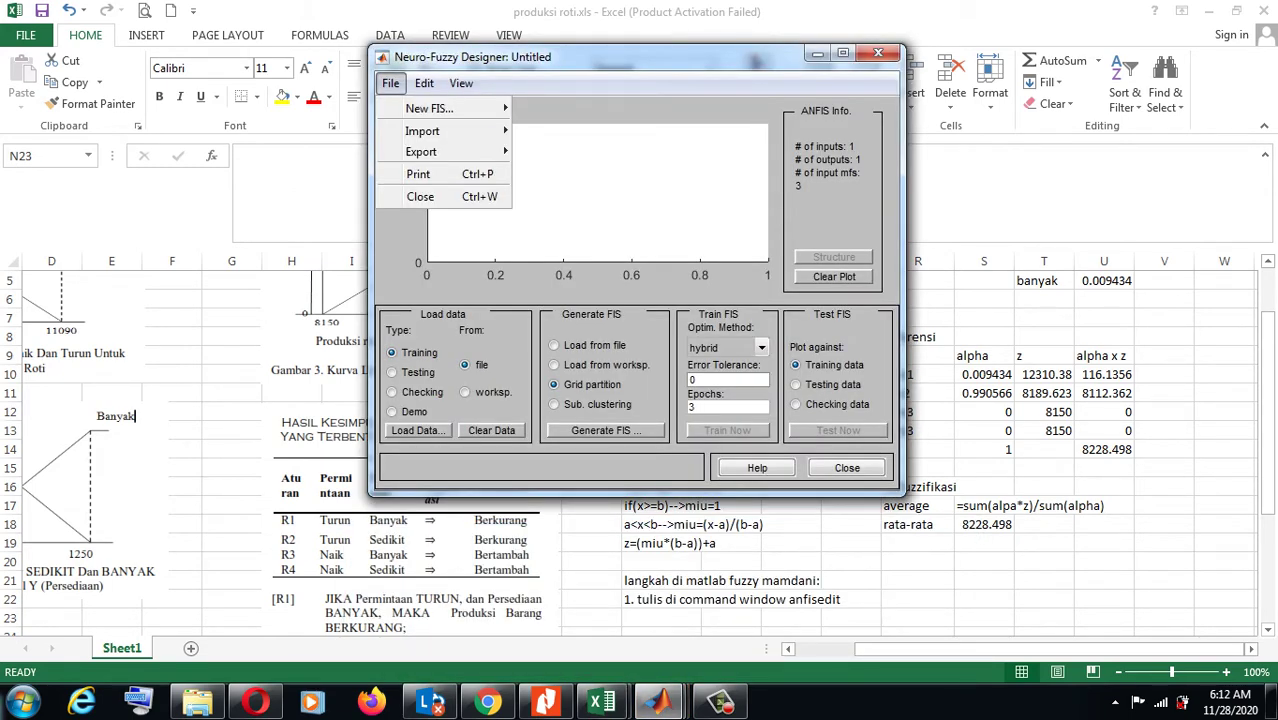
pyautogui.moveTo(430, 108)
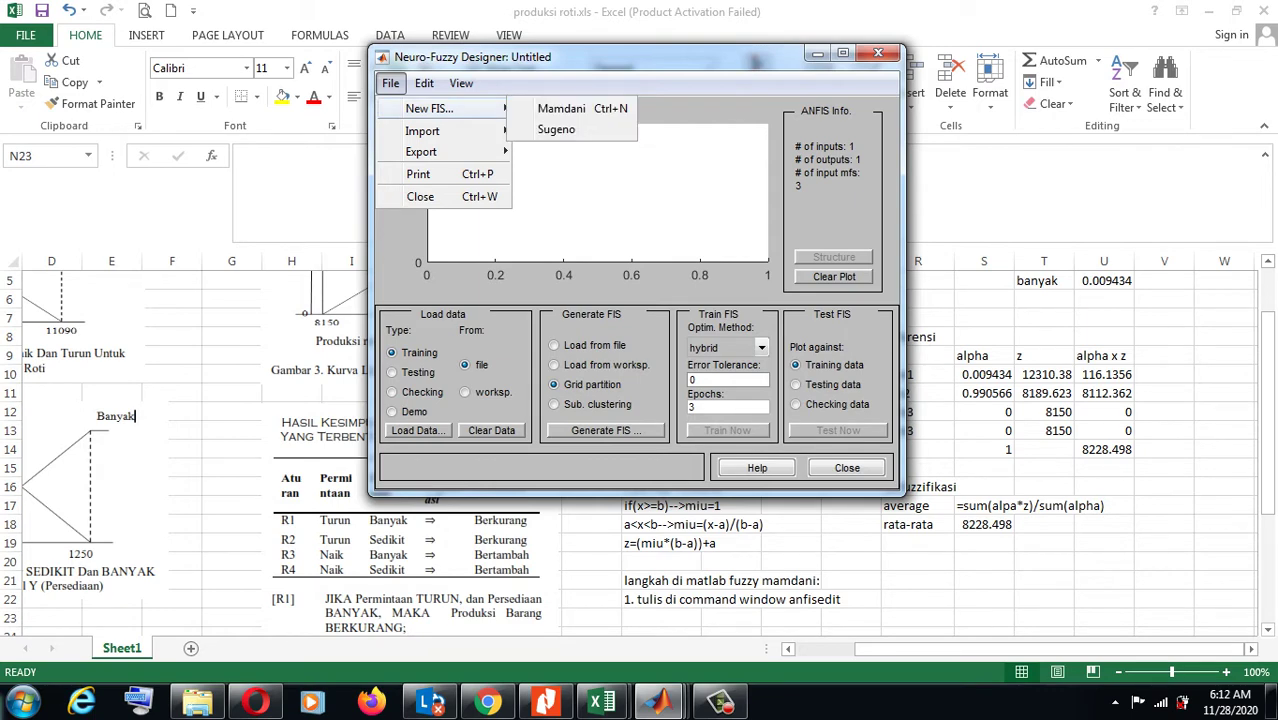
pyautogui.hotkey('ctrl', 'n')
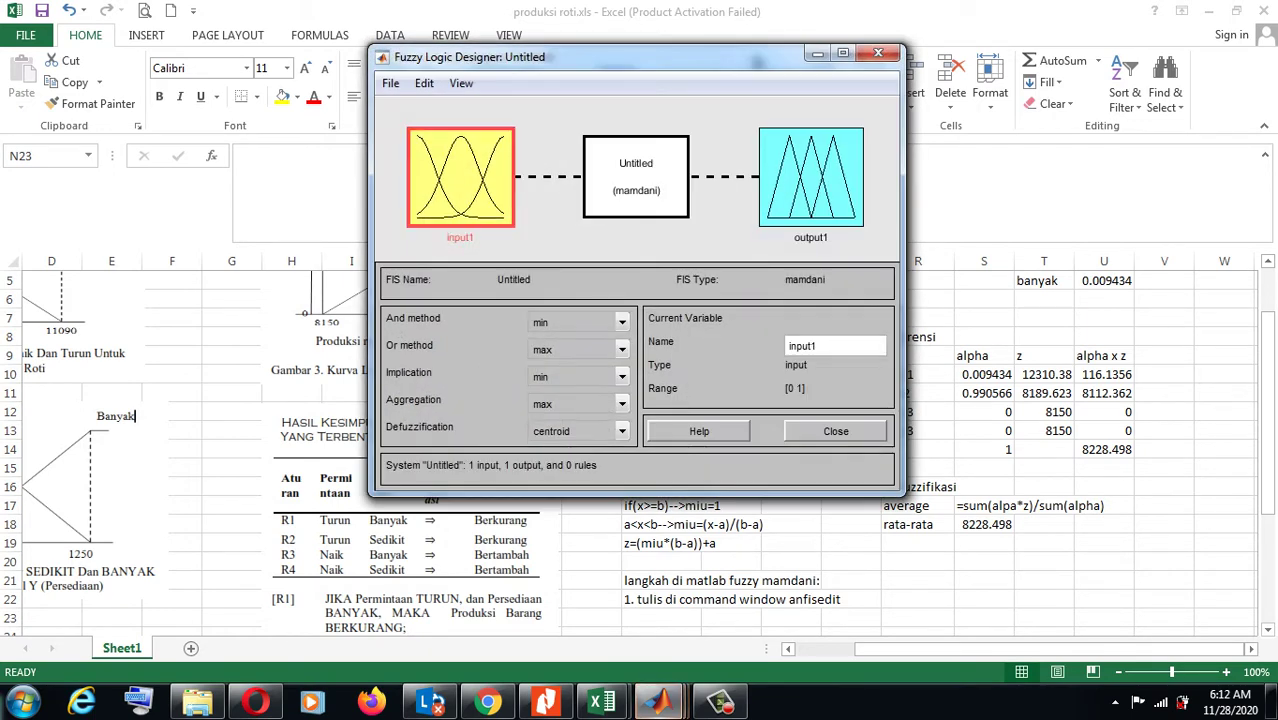
# - Switch to the produksi roti.xls workbook in Excel and enter the second instruction "2. klik file, new mamdani" in N23
pyautogui.hotkey('alt', 'Tab')
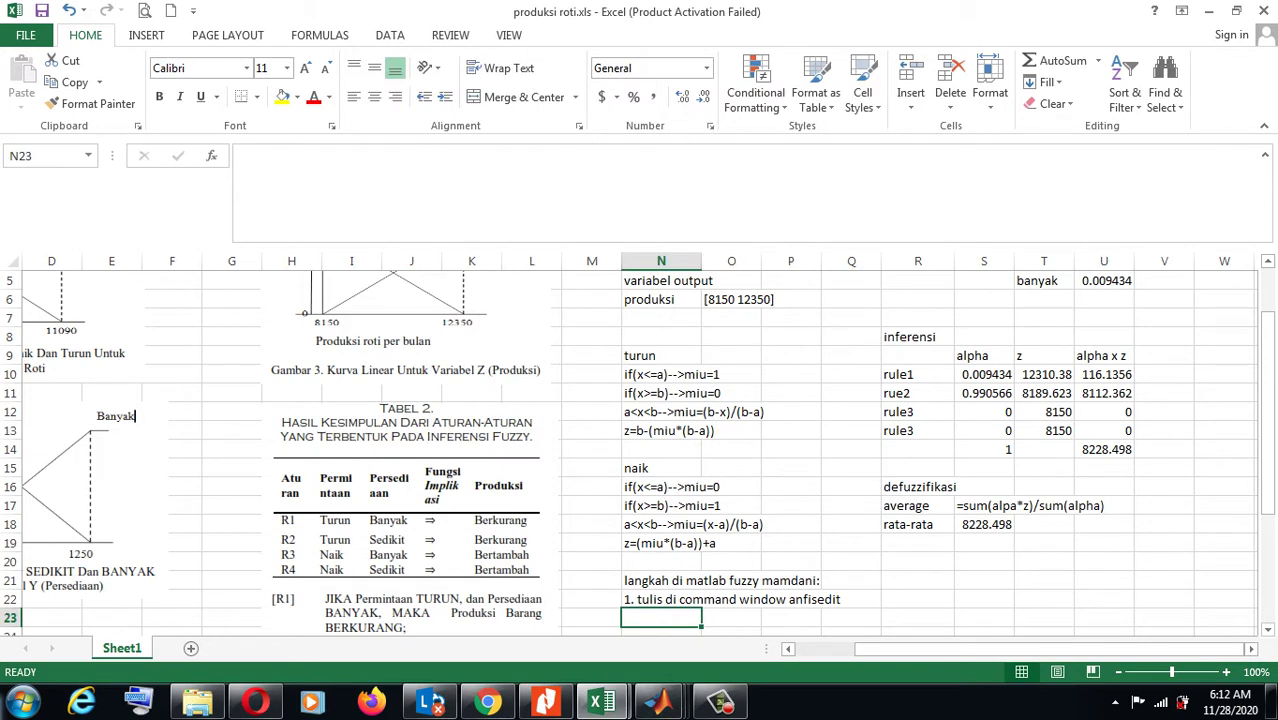
pyautogui.write('2.')
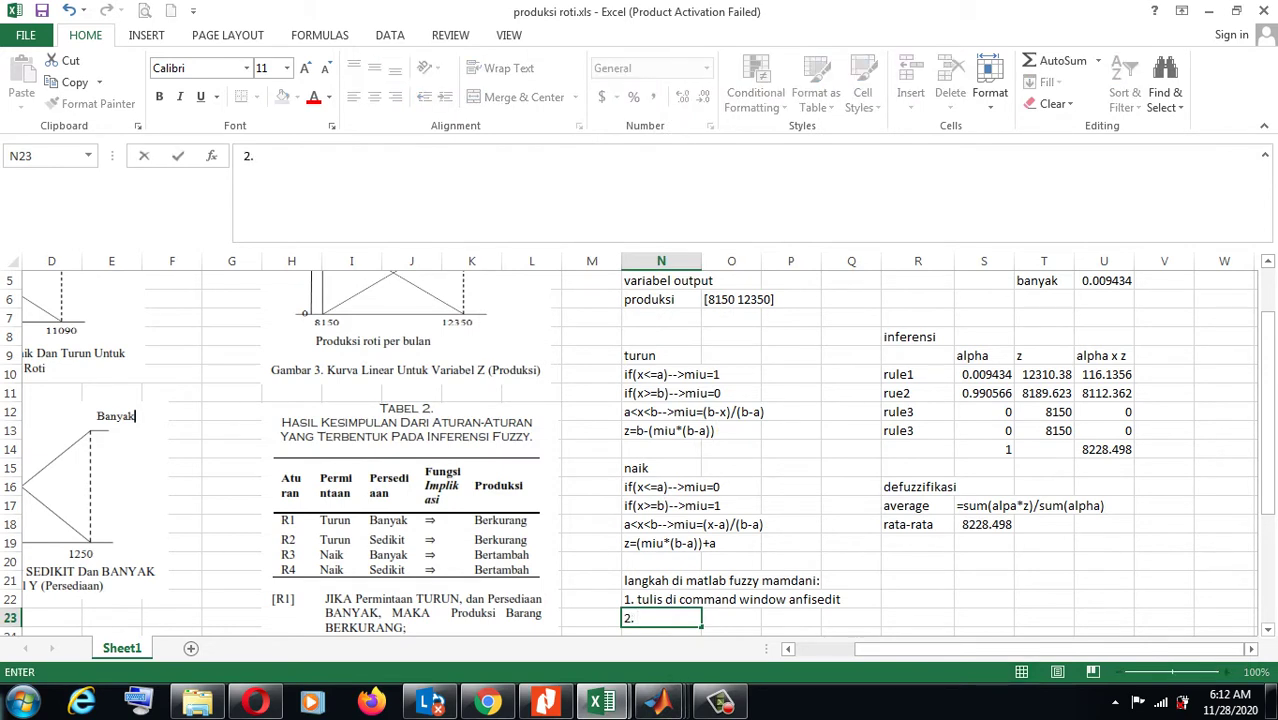
pyautogui.write(' klik file, new')
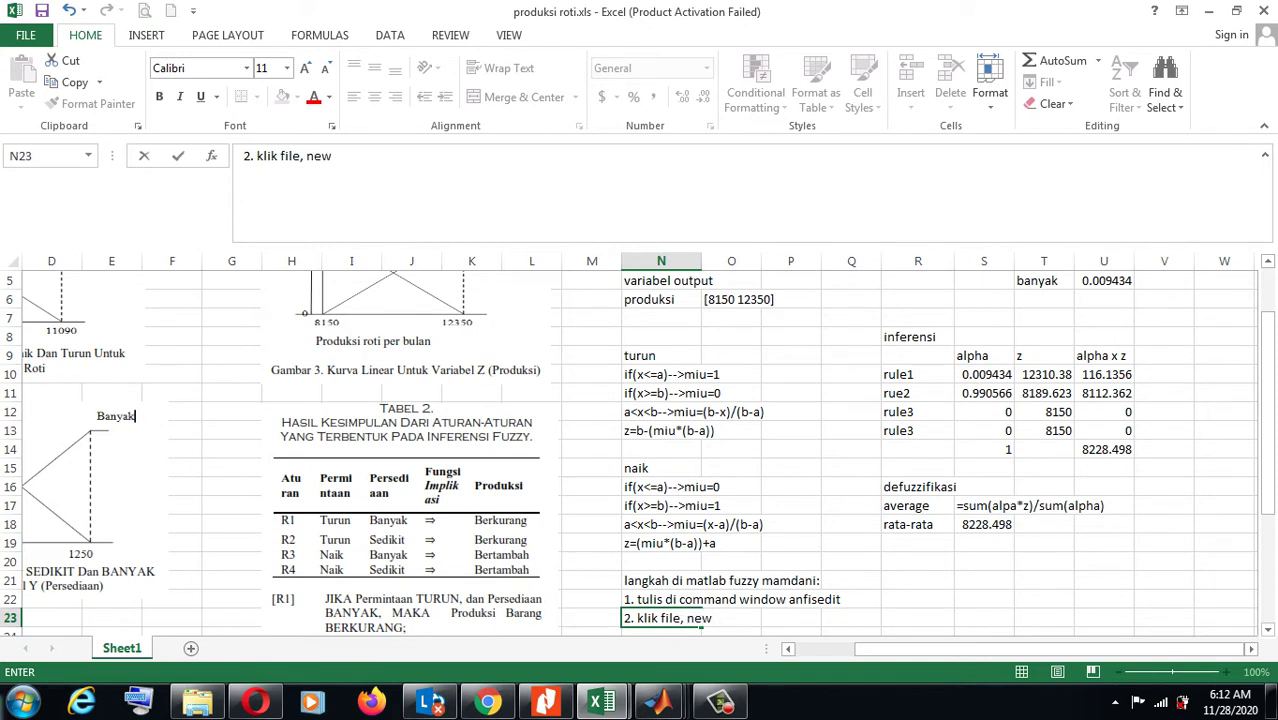
pyautogui.write(' mamdani')
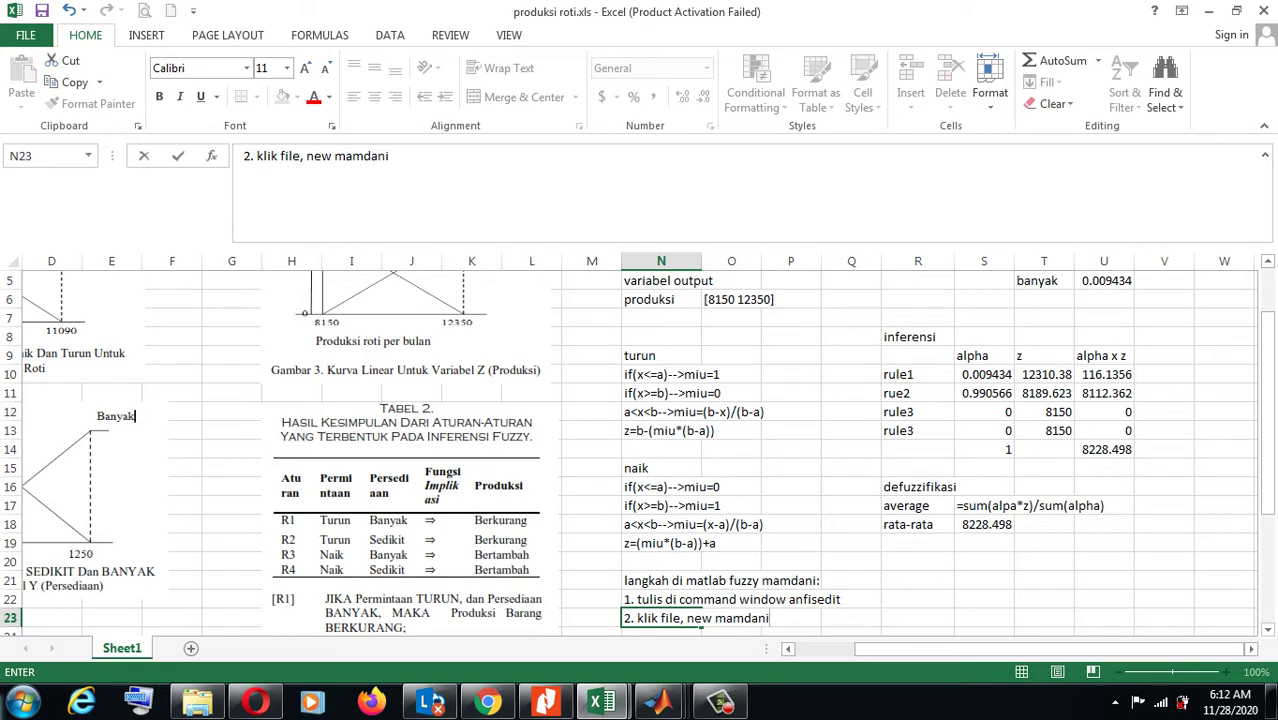
pyautogui.press('Return')
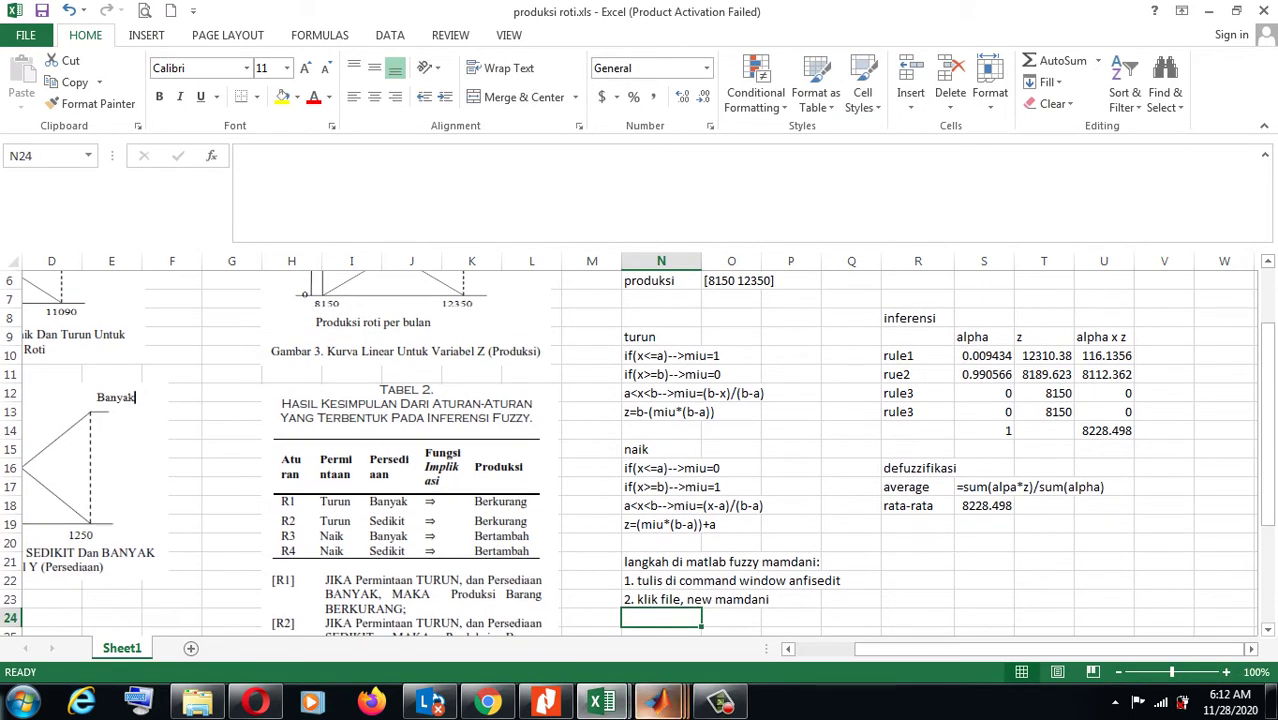
# - Switch to MATLAB's Fuzzy Logic Designer and add a second input variable to the Mamdani system
pyautogui.moveTo(658, 702)
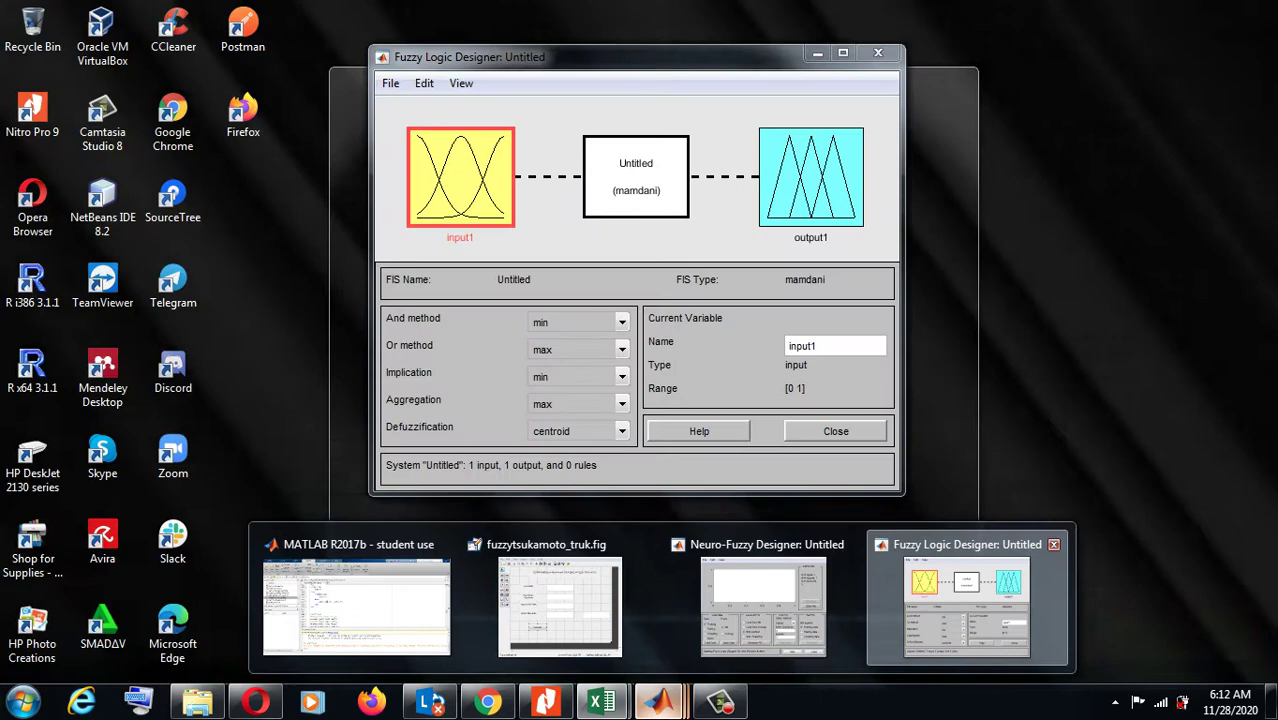
pyautogui.click(966, 597)
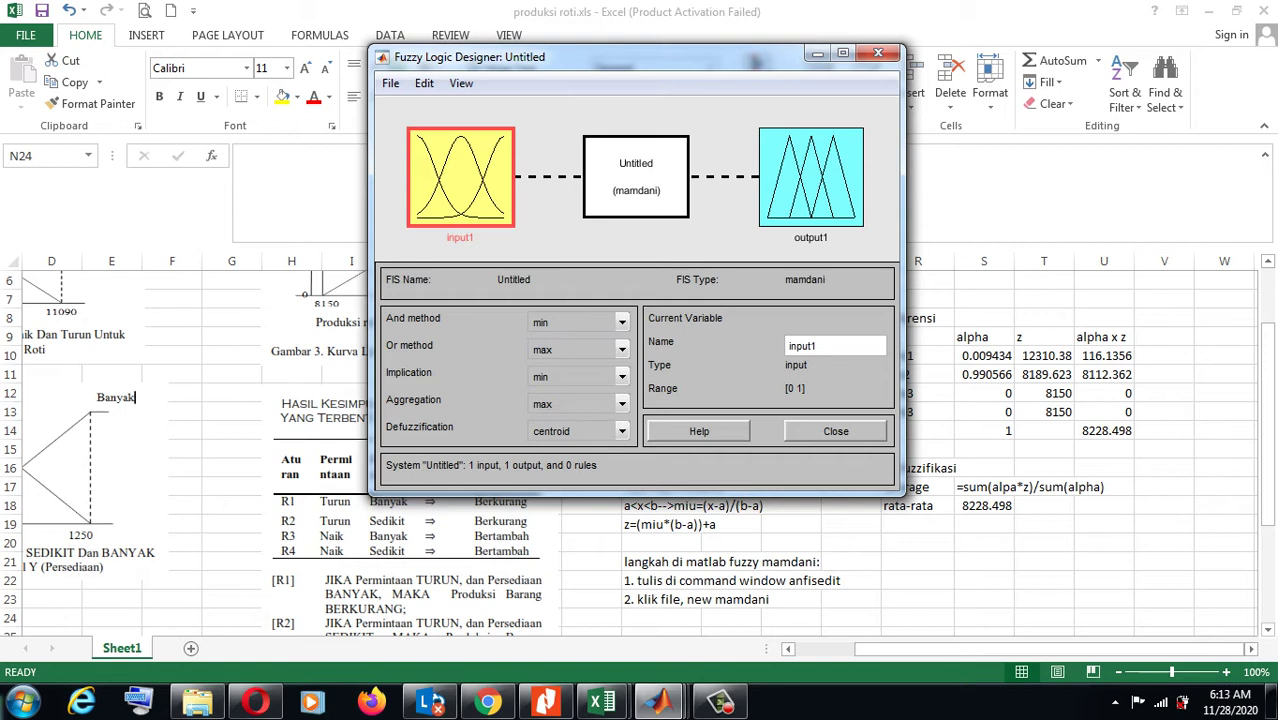
pyautogui.click(424, 83)
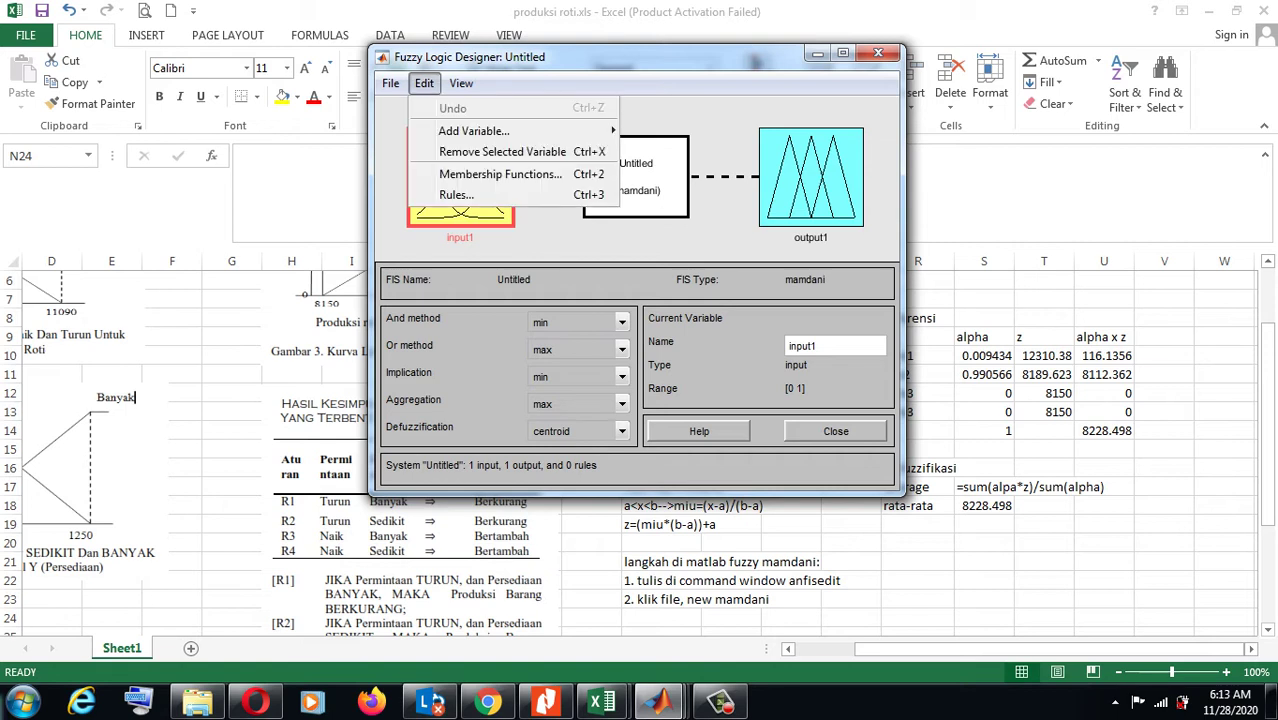
pyautogui.moveTo(474, 131)
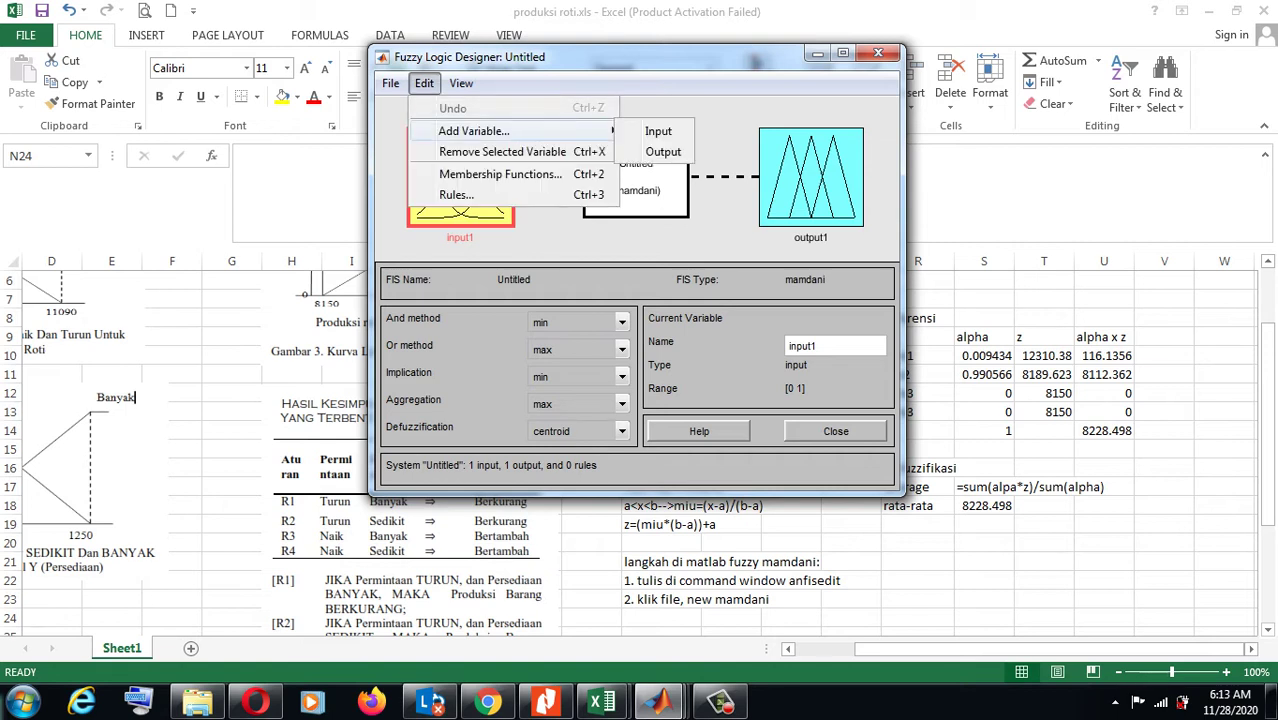
pyautogui.click(658, 131)
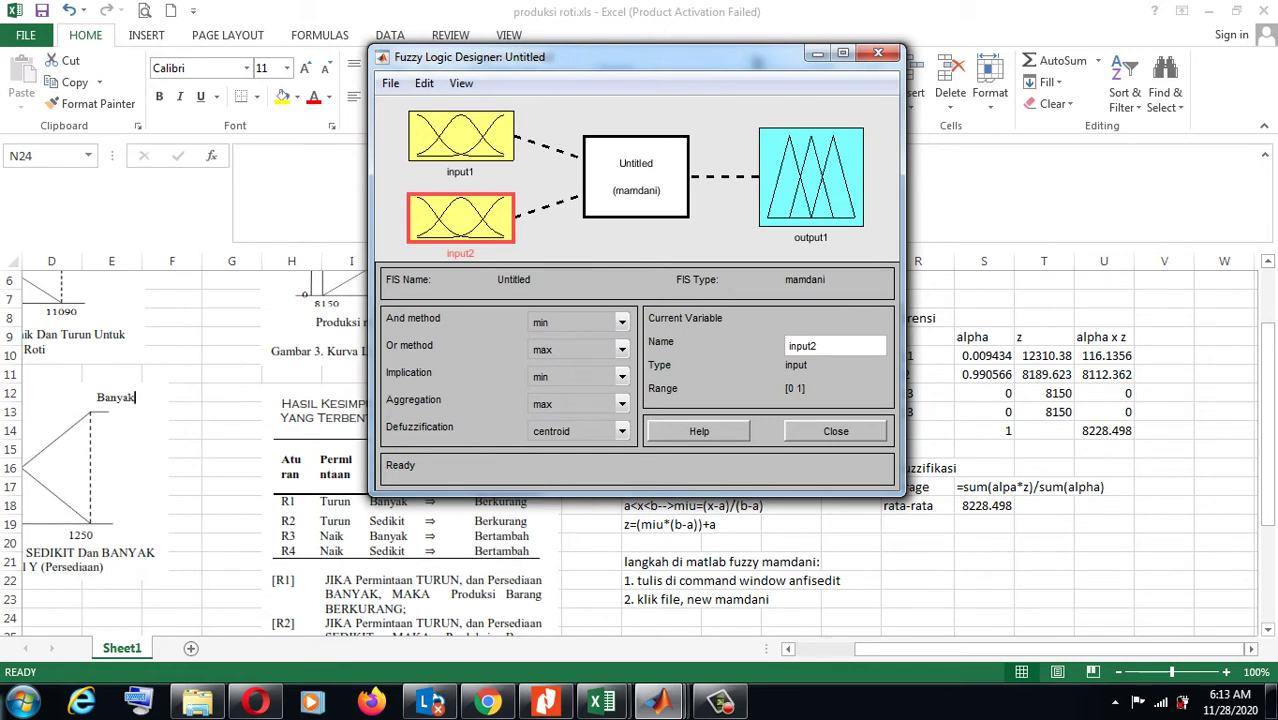
# - Rename the first input variable to permintaan and the second to persediaan
pyautogui.click(460, 135)
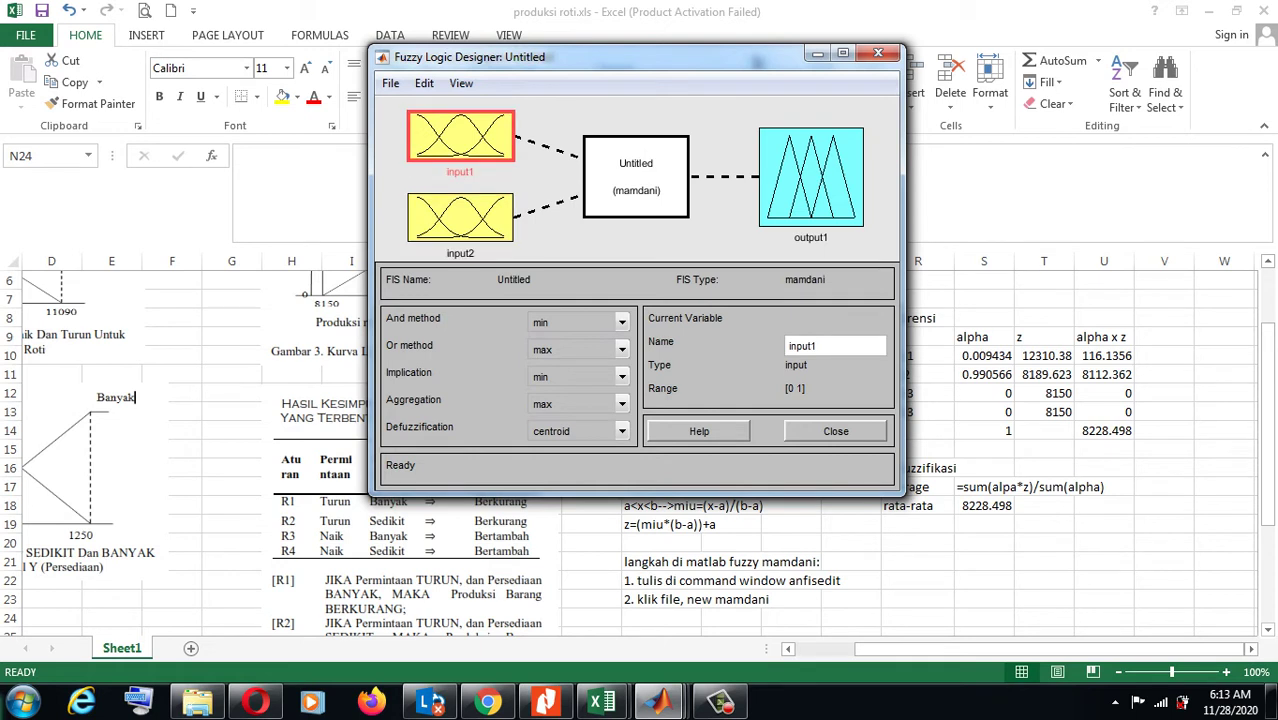
pyautogui.moveTo(818, 345); pyautogui.dragTo(786, 346)
pyautogui.write('permintaan')
pyautogui.click(460, 218)
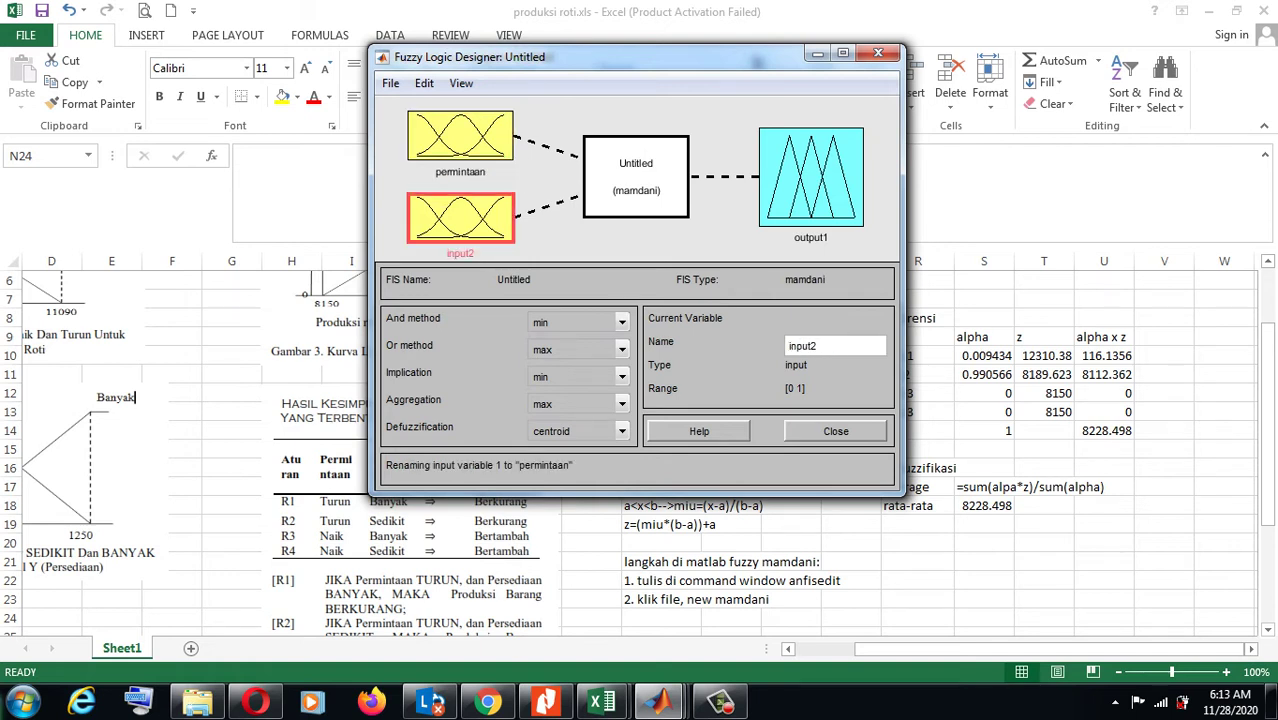
pyautogui.doubleClick(801, 346)
pyautogui.write('persediaan')
pyautogui.press('Return')
# - Rename the output variable to produksi
pyautogui.click(810, 177)
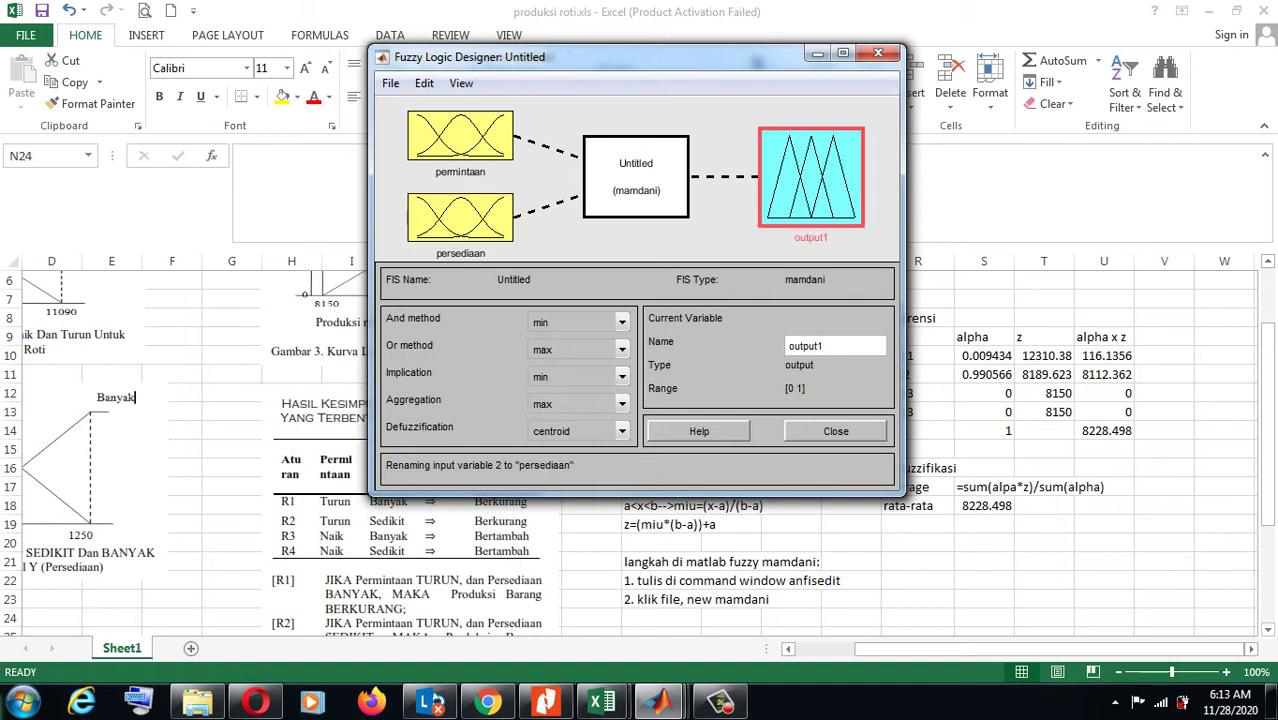
pyautogui.moveTo(823, 346); pyautogui.dragTo(785, 346)
pyautogui.write('produksi')
pyautogui.press('Return')
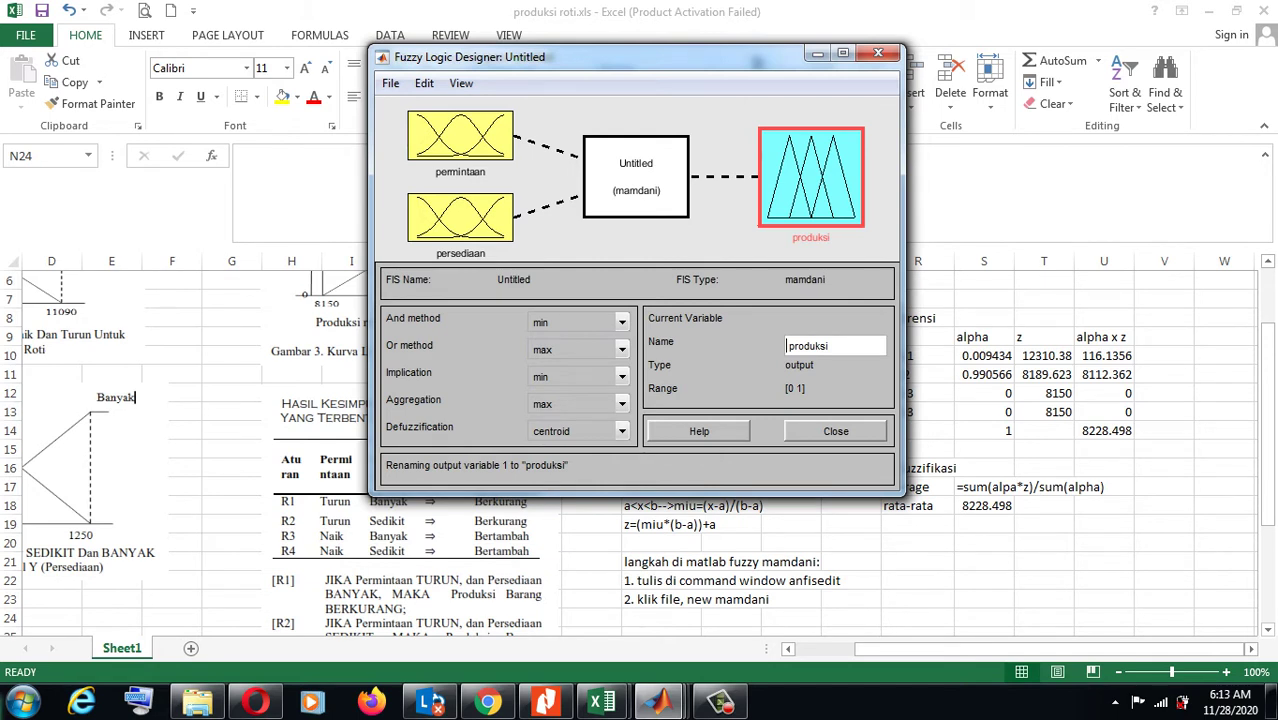
# - Open the Membership Function Editor for the permintaan input and clear the values in its range
pyautogui.click(460, 136)
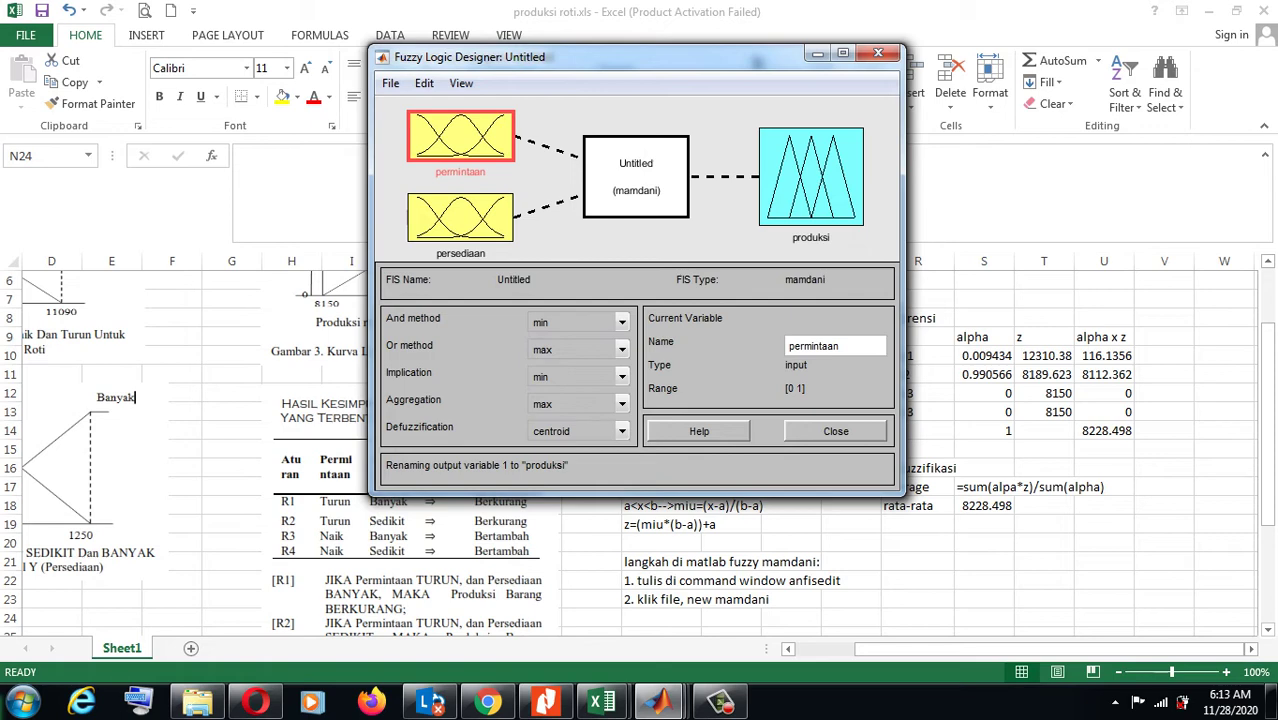
pyautogui.doubleClick(460, 136)
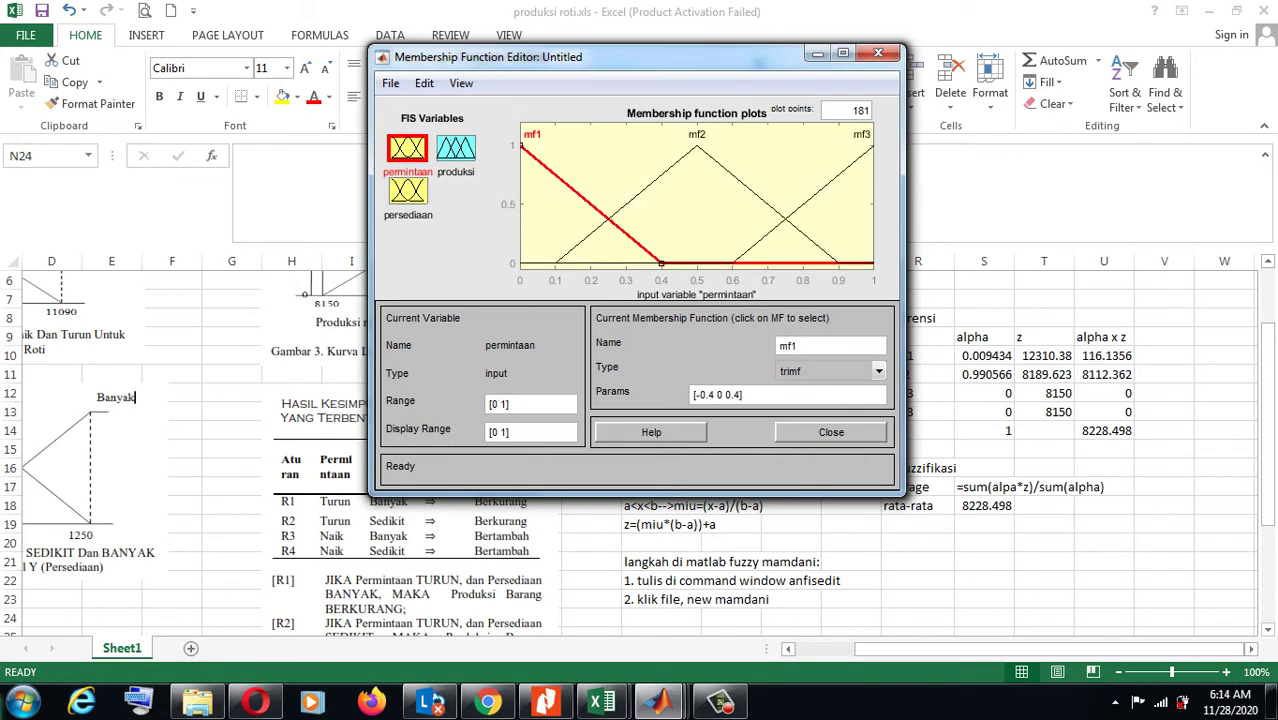
pyautogui.press('BackSpace')
pyautogui.press('BackSpace')
pyautogui.press('BackSpace')
pyautogui.press('BackSpace')
pyautogui.write(']')
pyautogui.moveTo(610, 57); pyautogui.dragTo(657, 79)
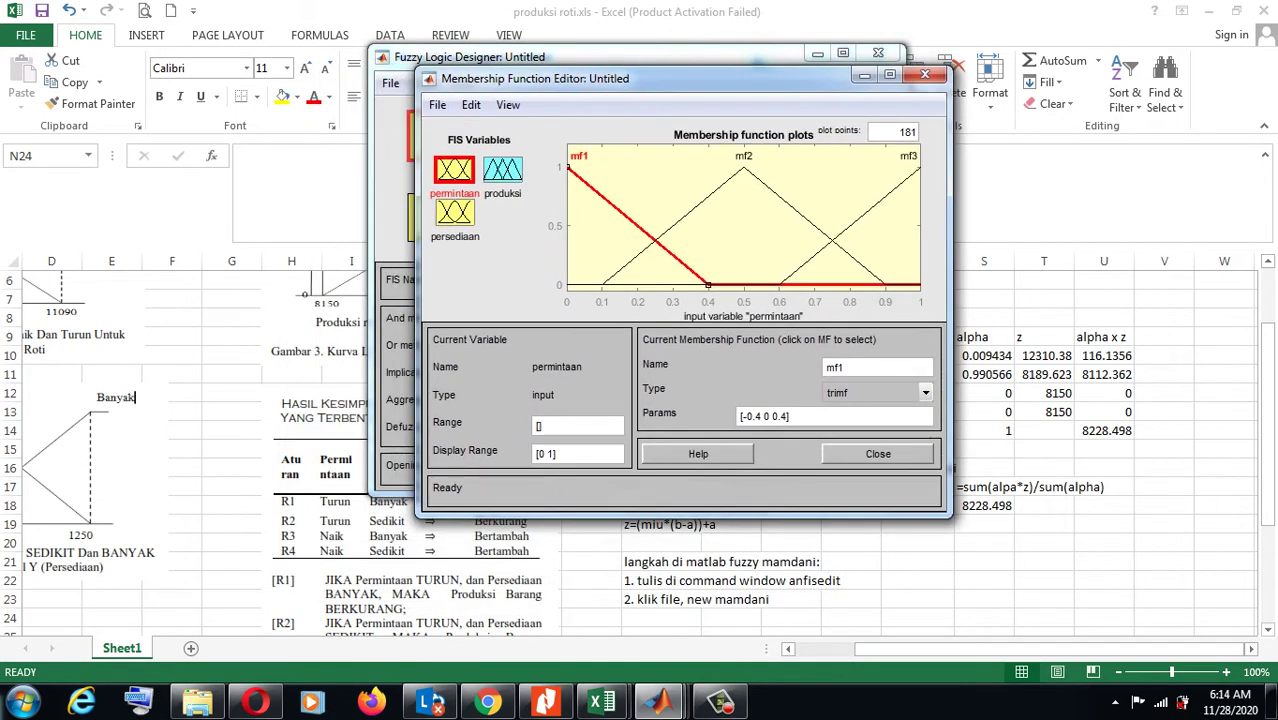
pyautogui.click(539, 426)
# - Switch to the Excel workbook to show the variable ranges, and return to MATLAB's Membership Function Editor with those ranges visible beside it
pyautogui.click(602, 702)
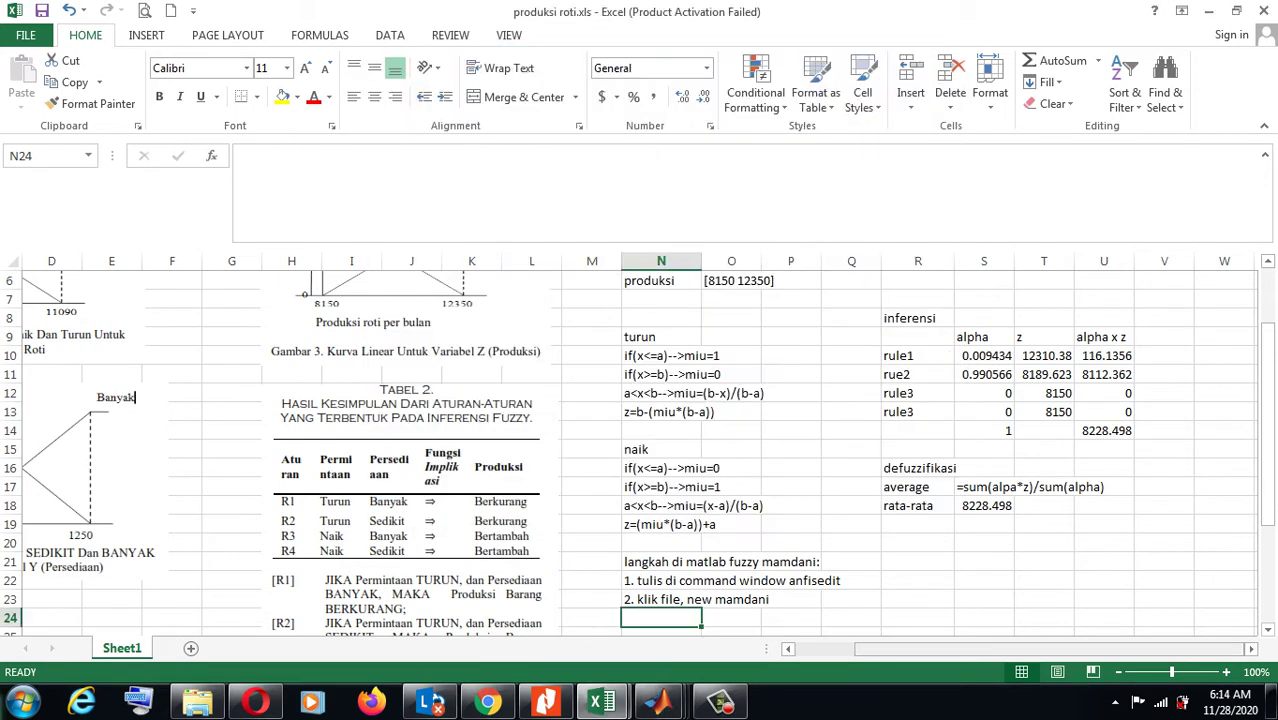
pyautogui.moveTo(880, 648); pyautogui.dragTo(862, 648)
pyautogui.moveTo(1267, 420); pyautogui.dragTo(1267, 366)
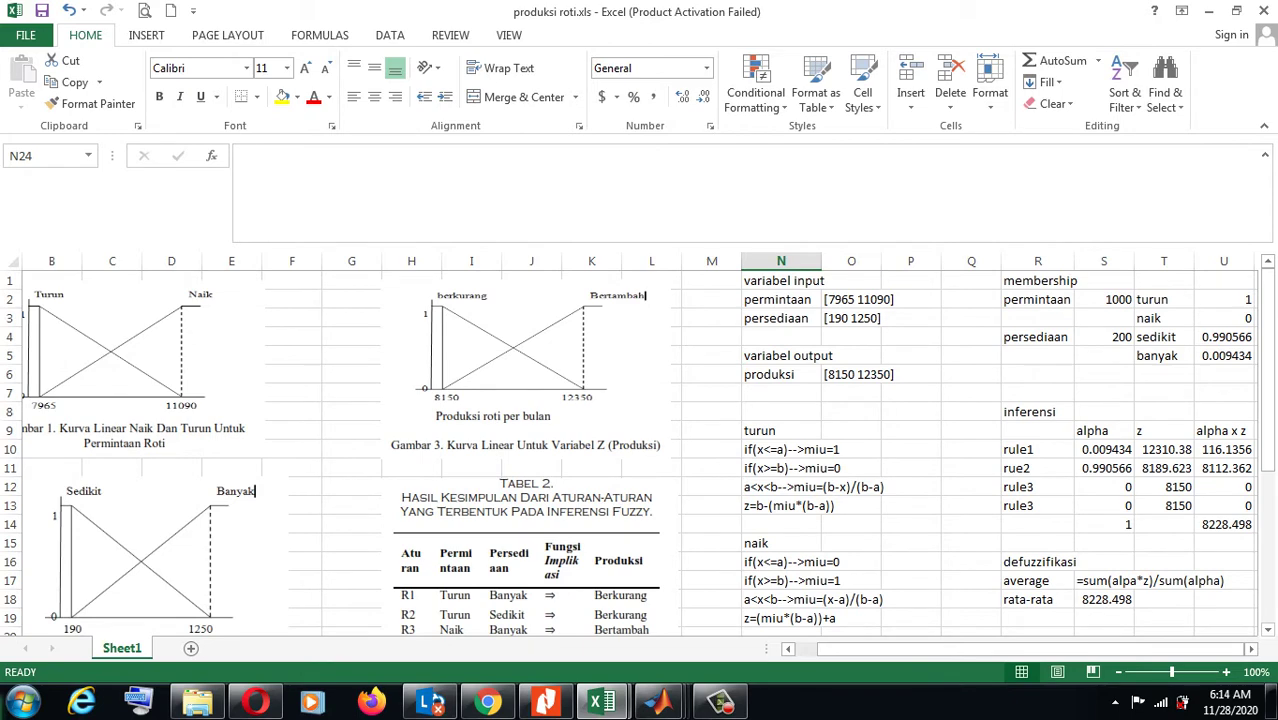
pyautogui.click(659, 702)
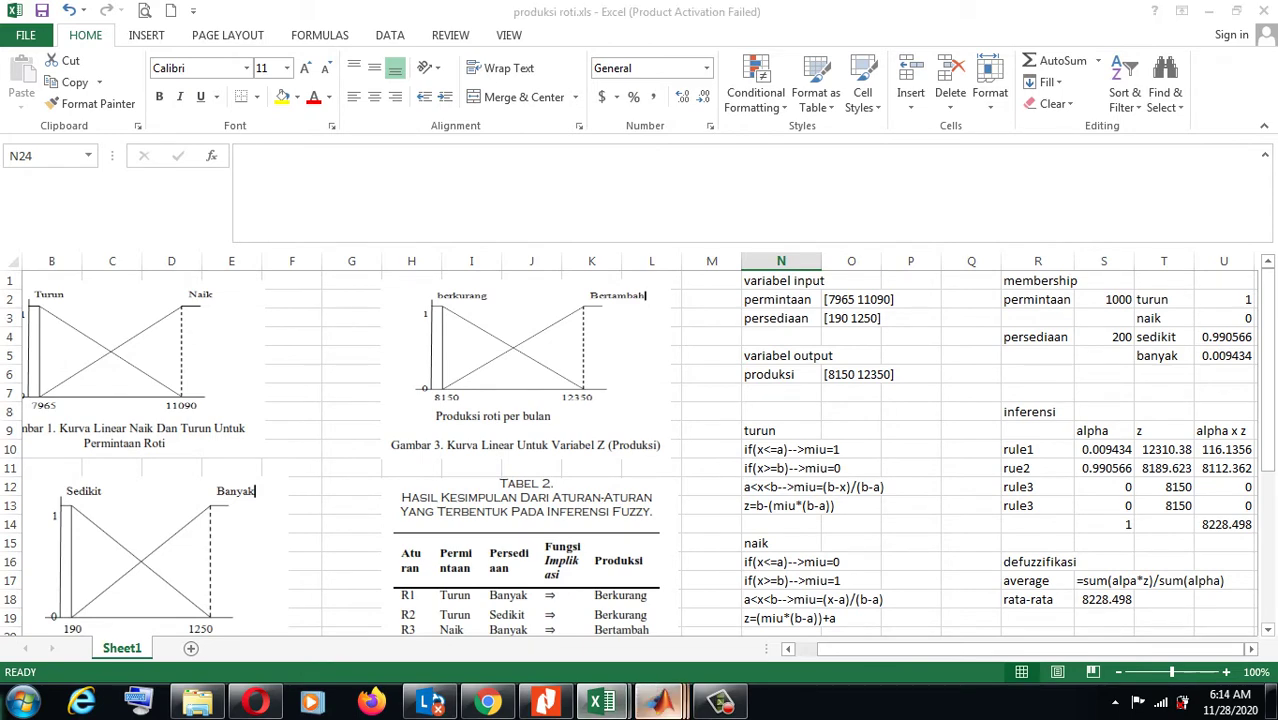
pyautogui.click(1068, 605)
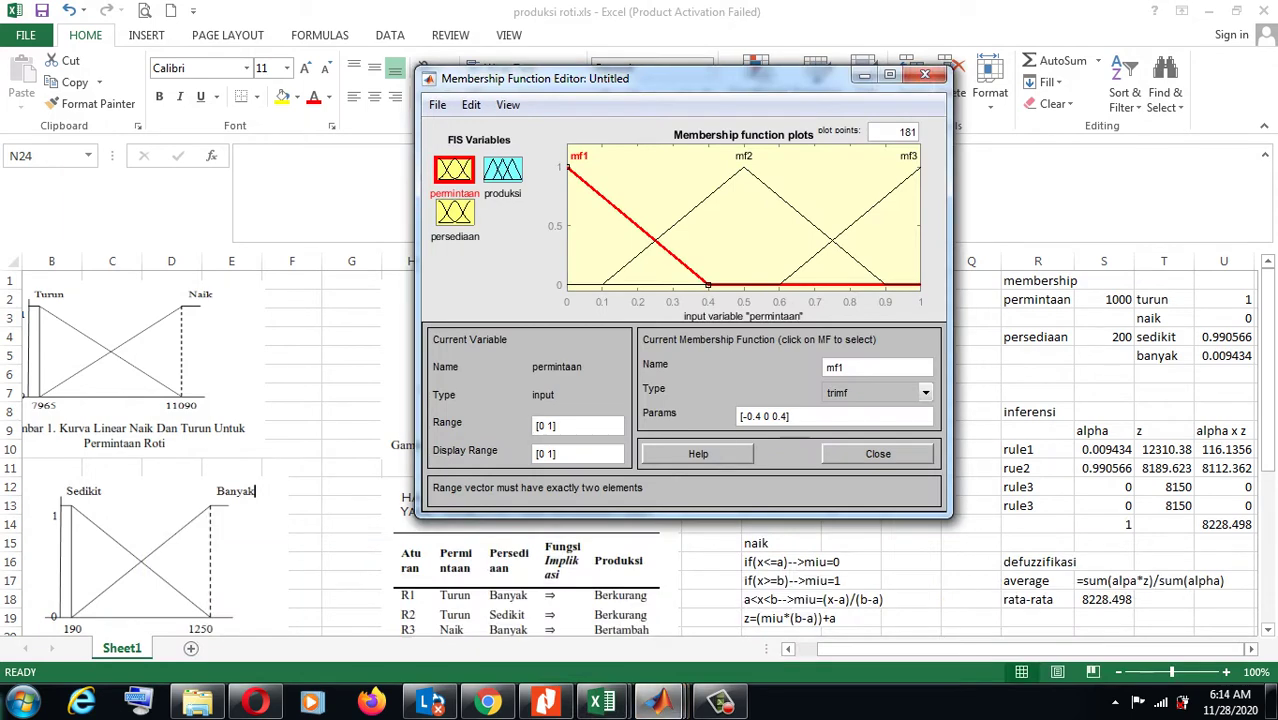
pyautogui.moveTo(700, 78); pyautogui.dragTo(422, 108)
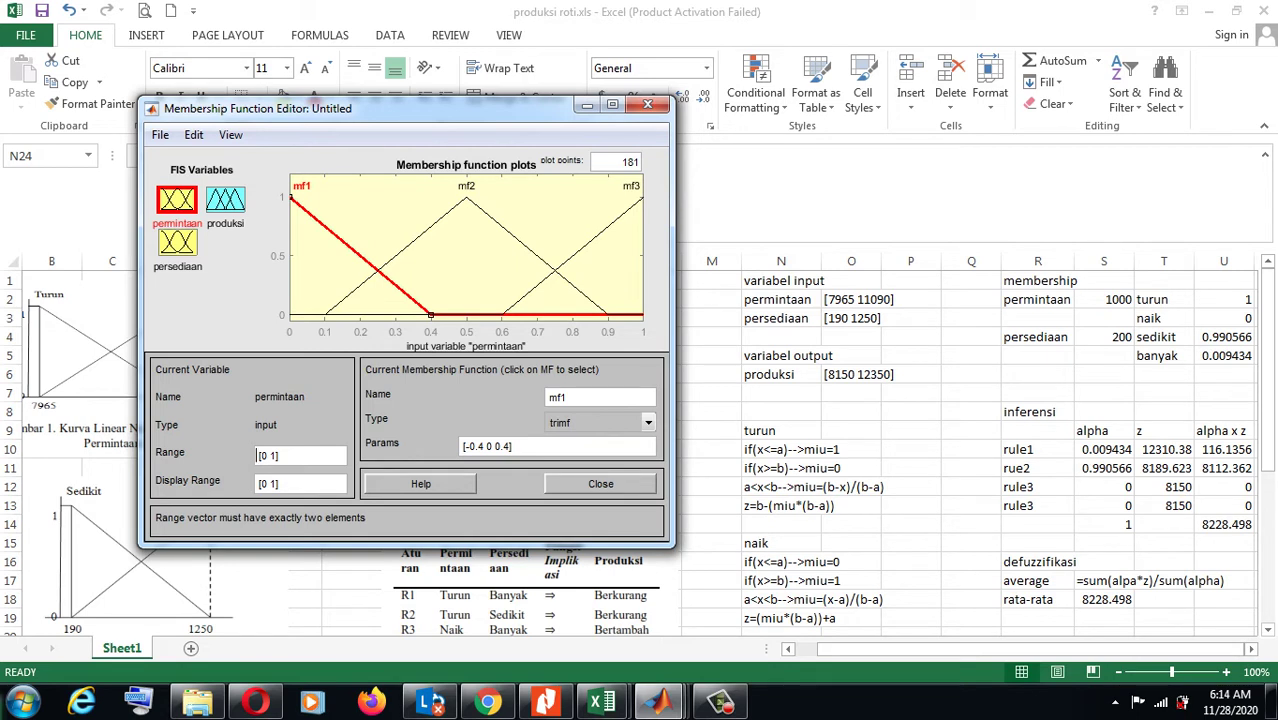
# - Set the range of the permintaan input variable to [7965 11090]
pyautogui.press('End')
pyautogui.hotkey('shift', 'Left')
pyautogui.hotkey('shift', 'Left')
pyautogui.hotkey('shift', 'Home')
pyautogui.write('[7965 1.109e+04]')
pyautogui.press('Return')
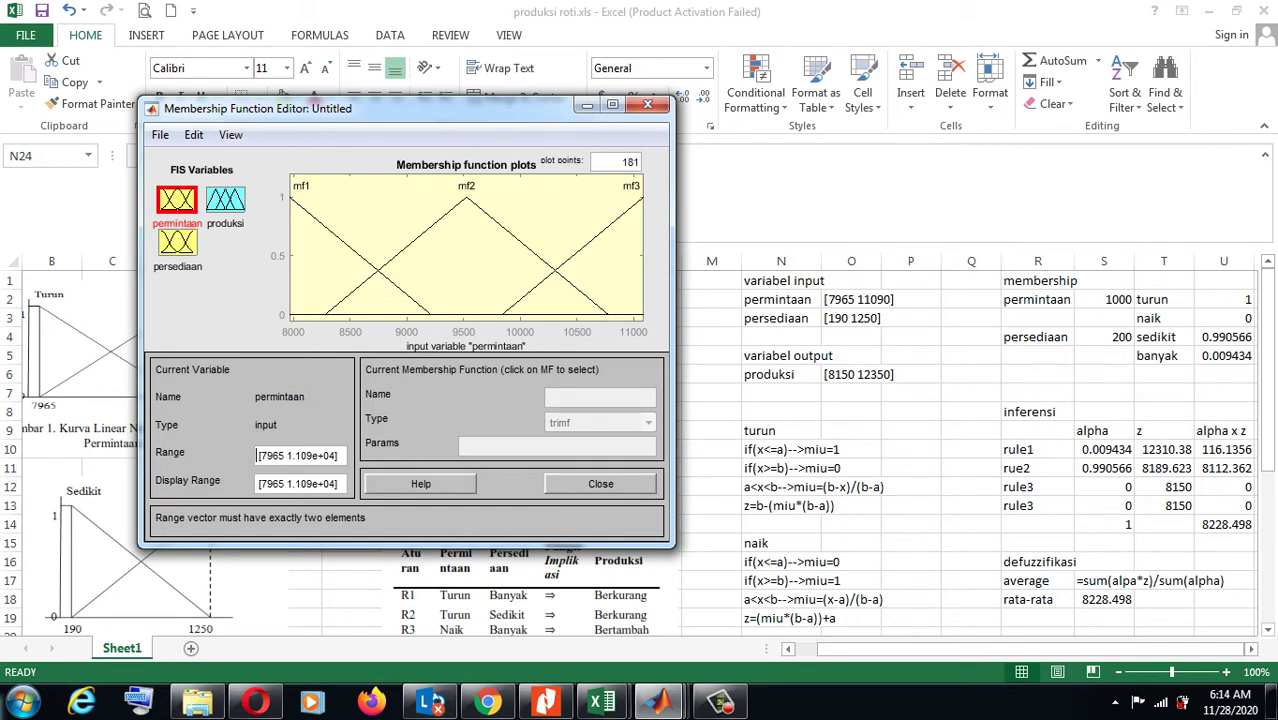
# - Delete the membership function mf2 of permintaan and rename mf1 to turun
pyautogui.click(466, 200)
pyautogui.press('Delete')
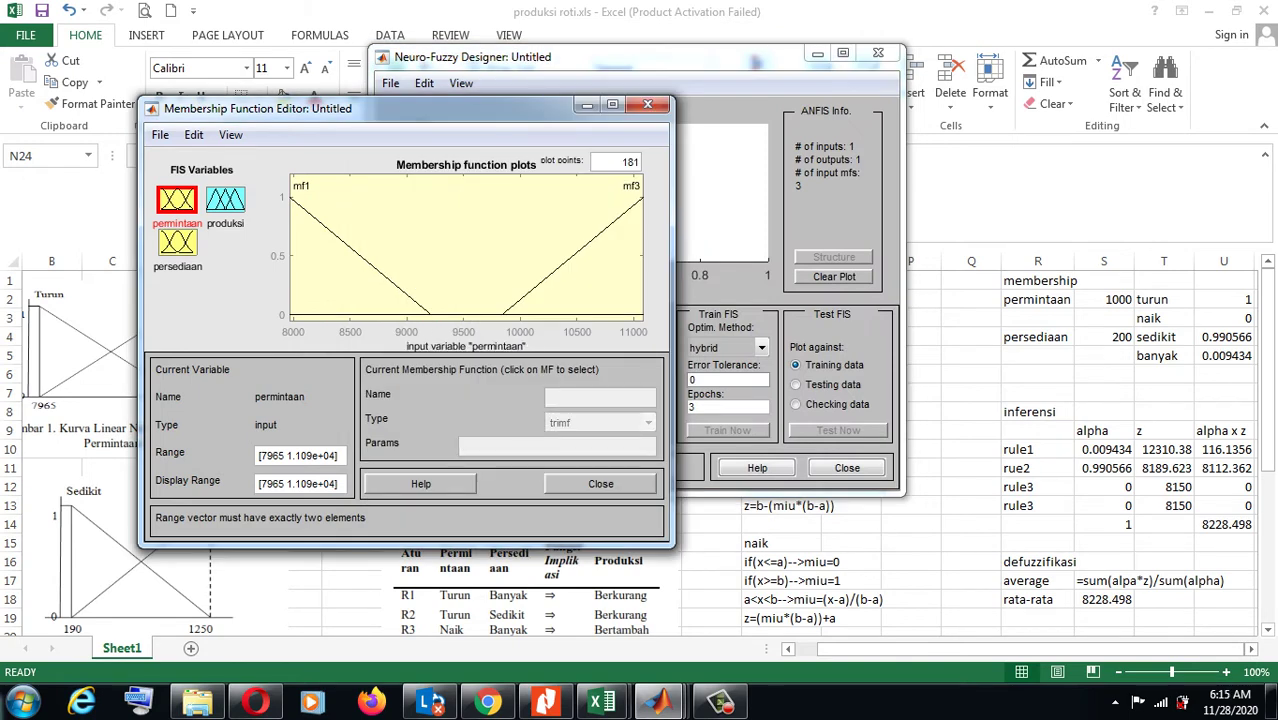
pyautogui.click(360, 256)
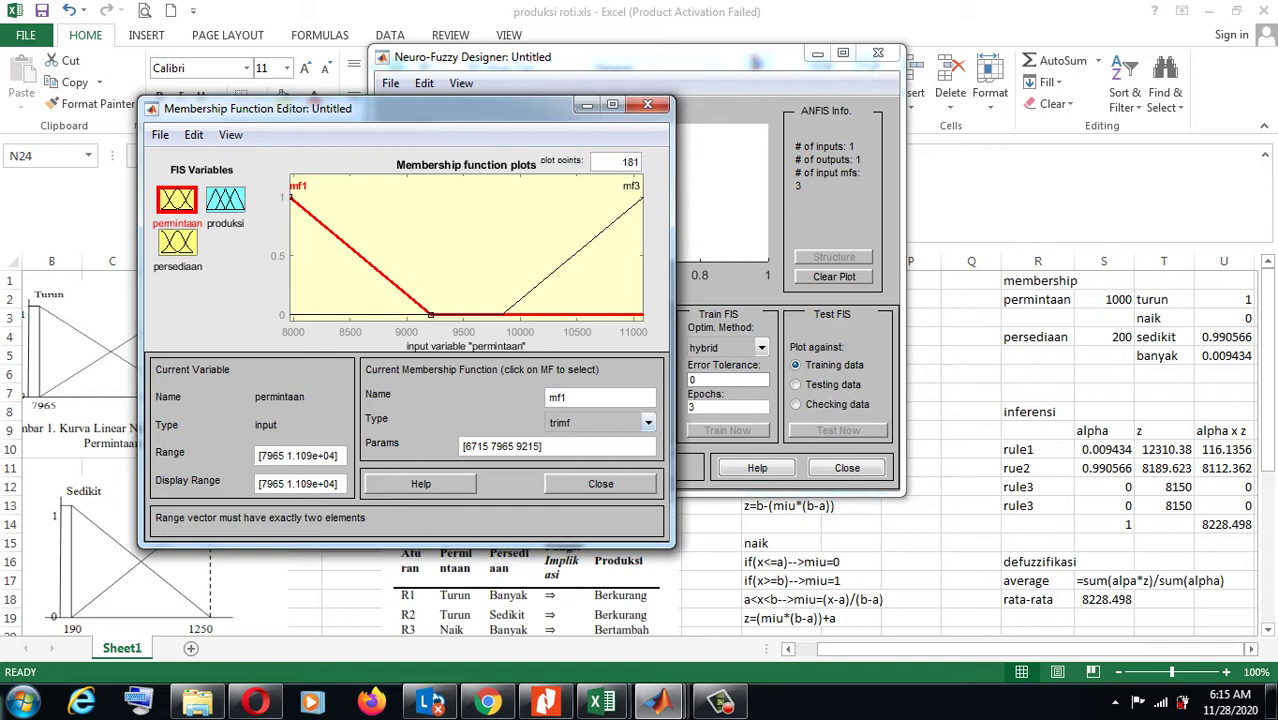
pyautogui.moveTo(569, 398); pyautogui.dragTo(546, 398)
pyautogui.write('turun')
pyautogui.press('Return')
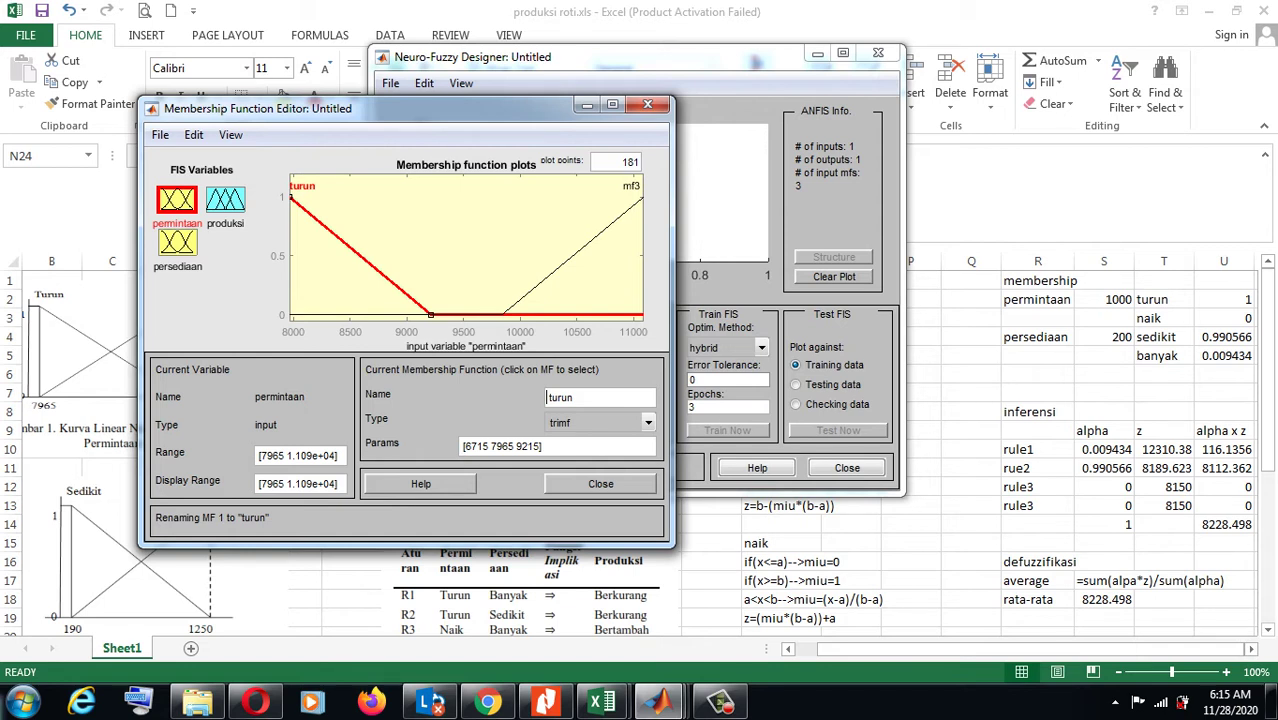
pyautogui.click(538, 446)
pyautogui.moveTo(538, 446); pyautogui.dragTo(516, 446)
pyautogui.moveTo(600, 57); pyautogui.dragTo(488, 42)
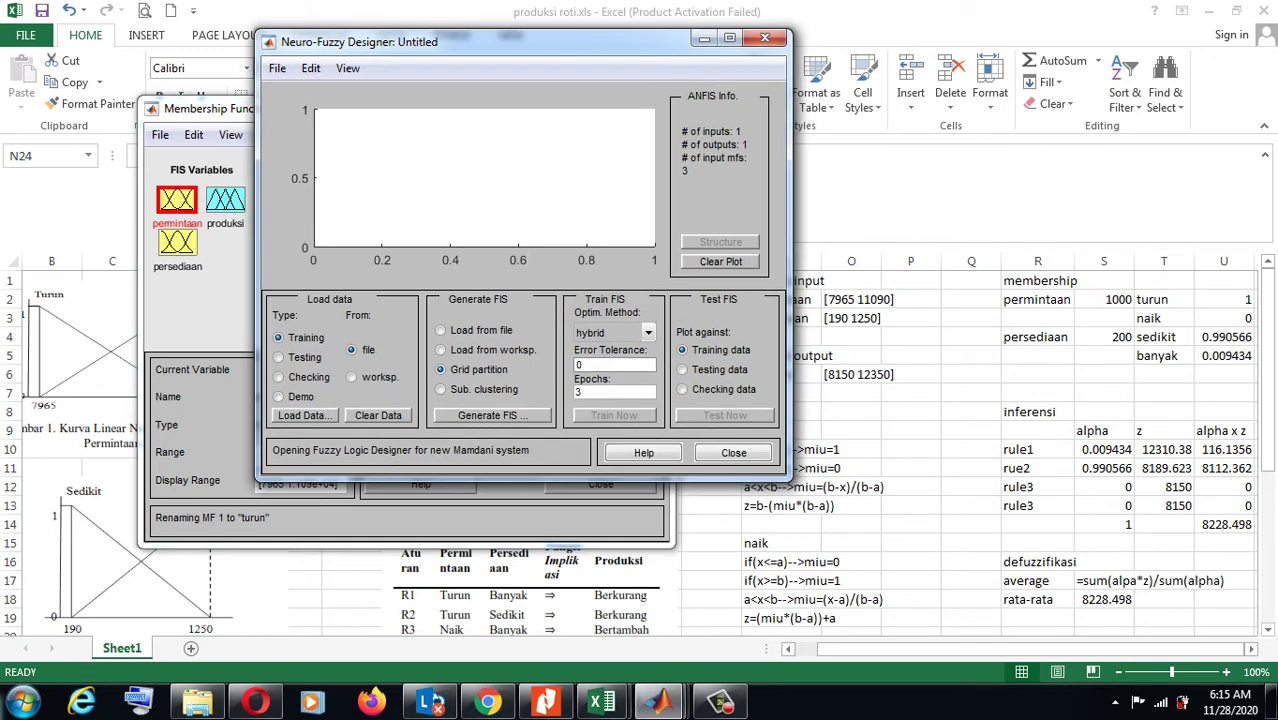
pyautogui.click(205, 108)
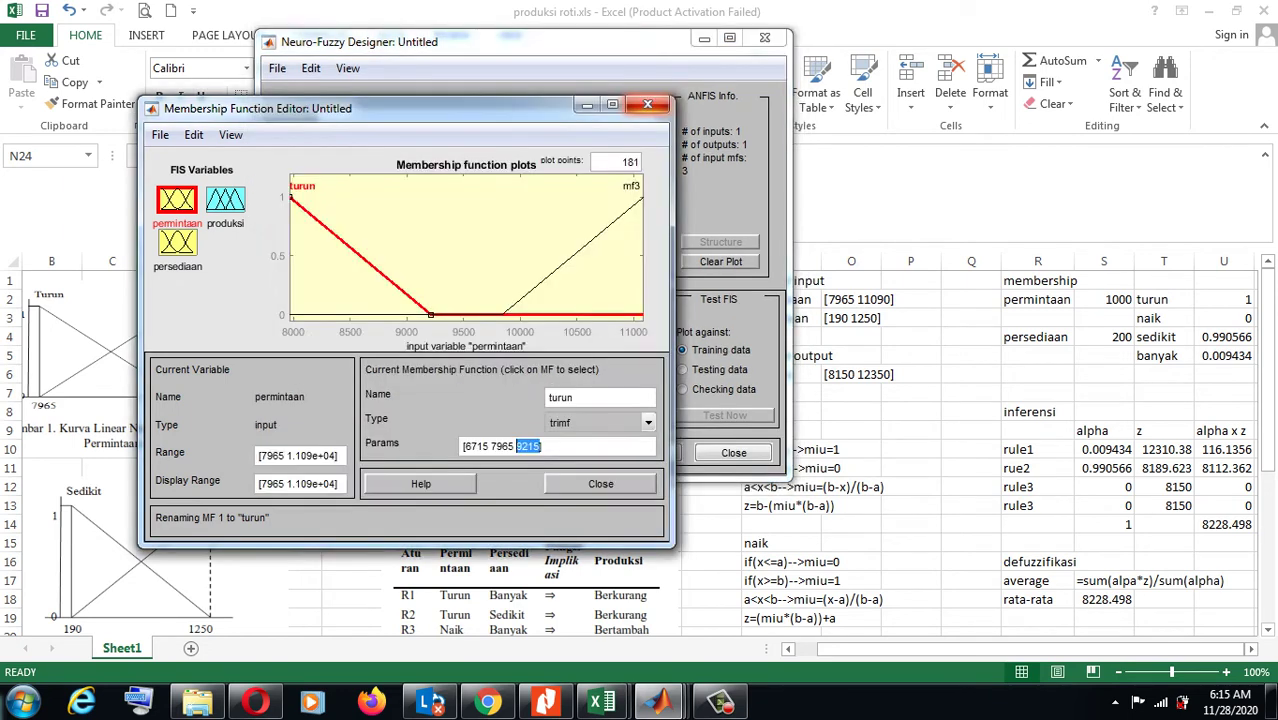
pyautogui.write('11090')
pyautogui.press('Return')
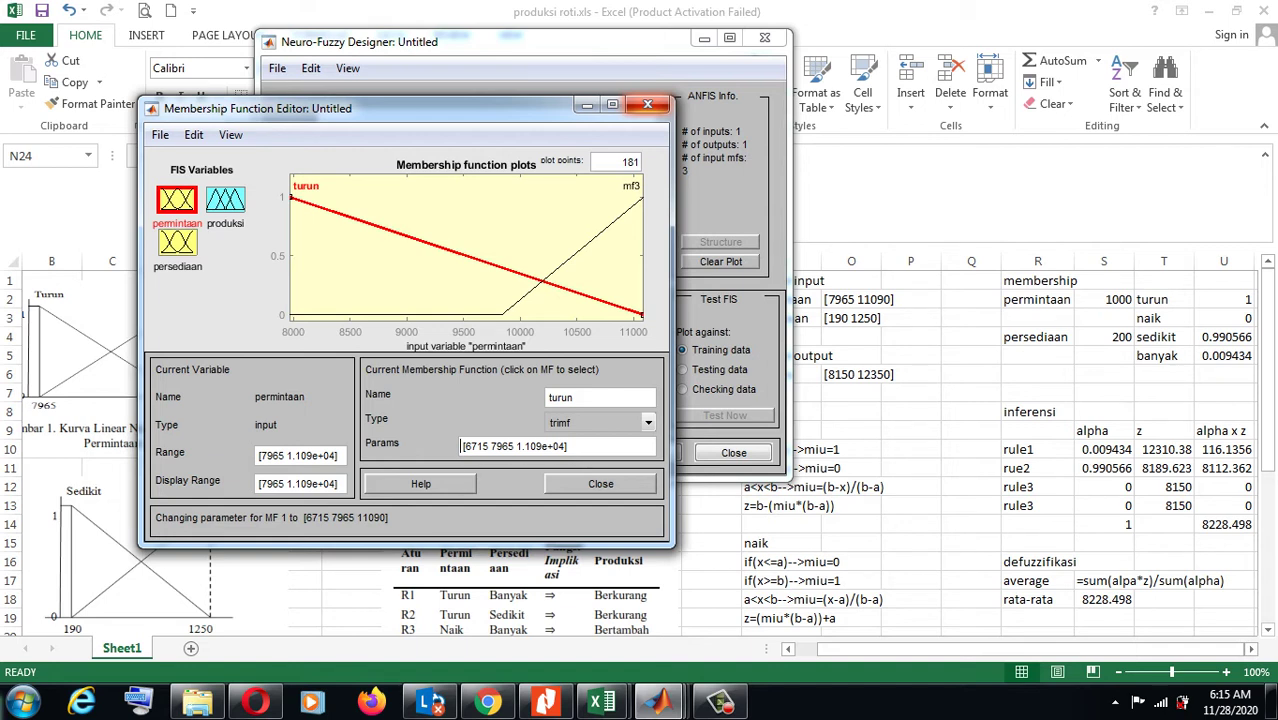
# - Rename the permintaan membership function mf3 to naik
pyautogui.click(602, 232)
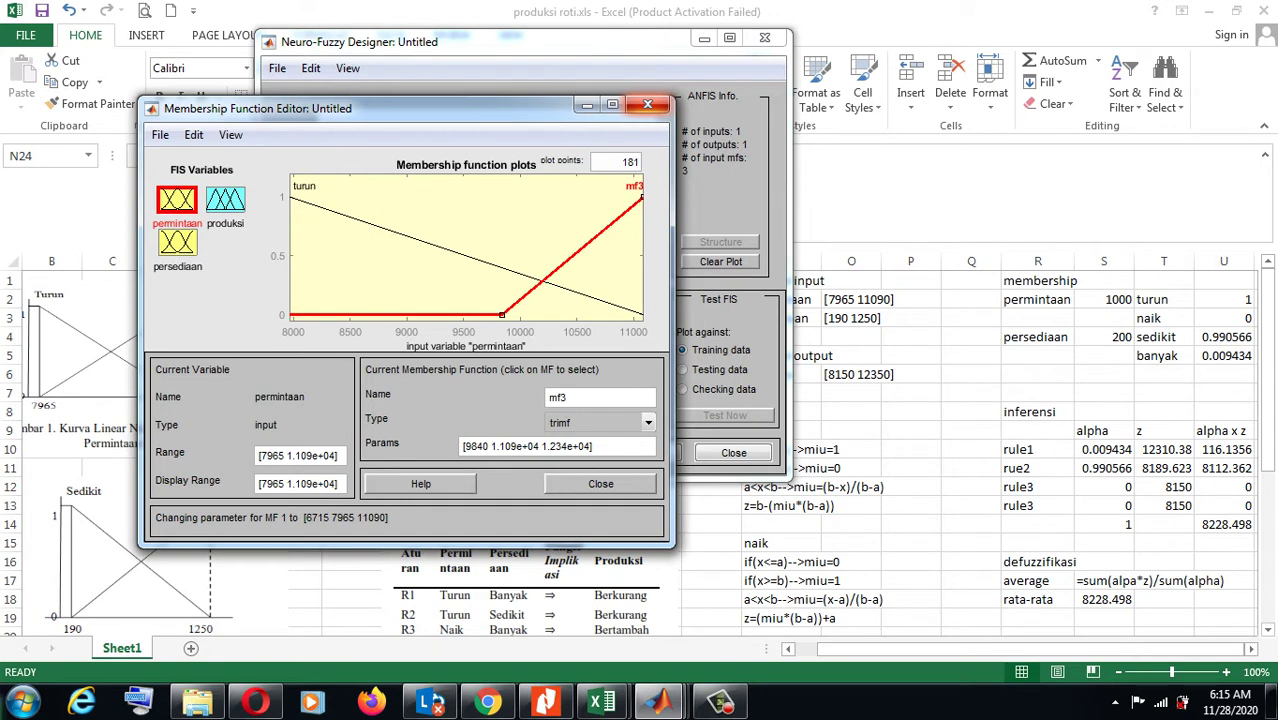
pyautogui.press('BackSpace')
pyautogui.press('BackSpace')
pyautogui.press('BackSpace')
pyautogui.write('naik')
pyautogui.press('Return')
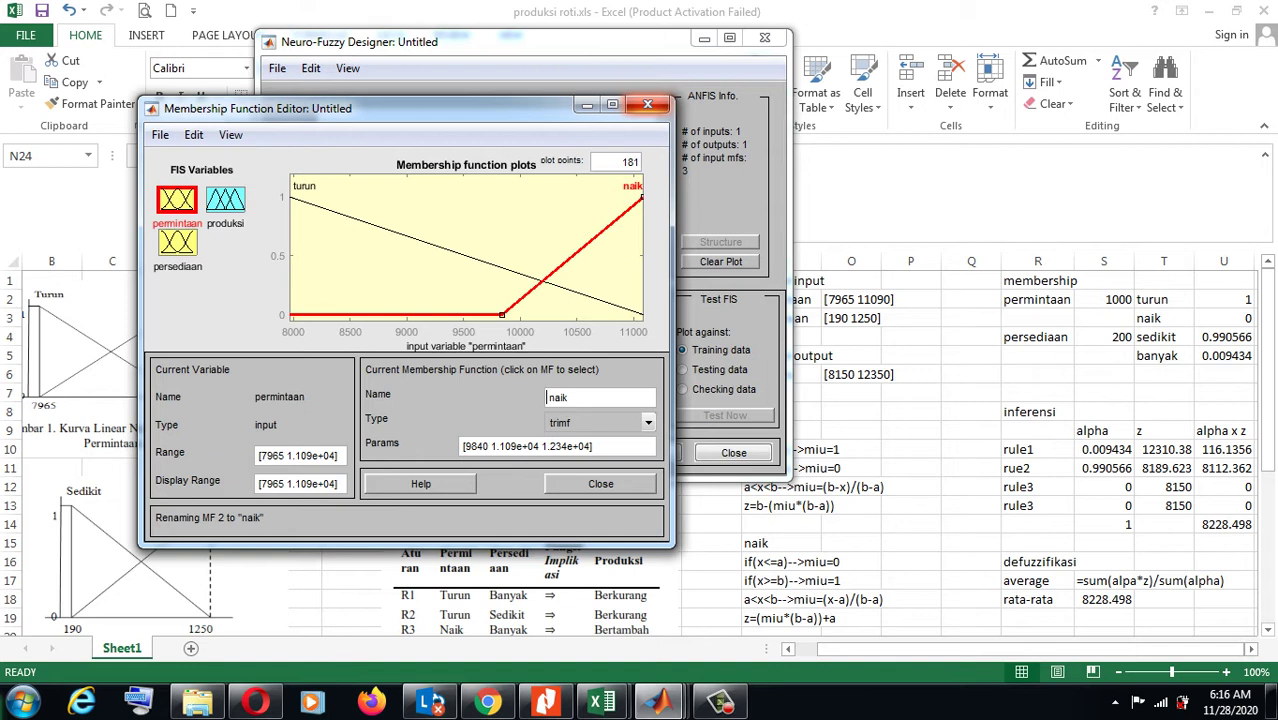
# - Set the first two parameters of the naik membership function to 7965 and 11090
pyautogui.moveTo(539, 446); pyautogui.dragTo(463, 446)
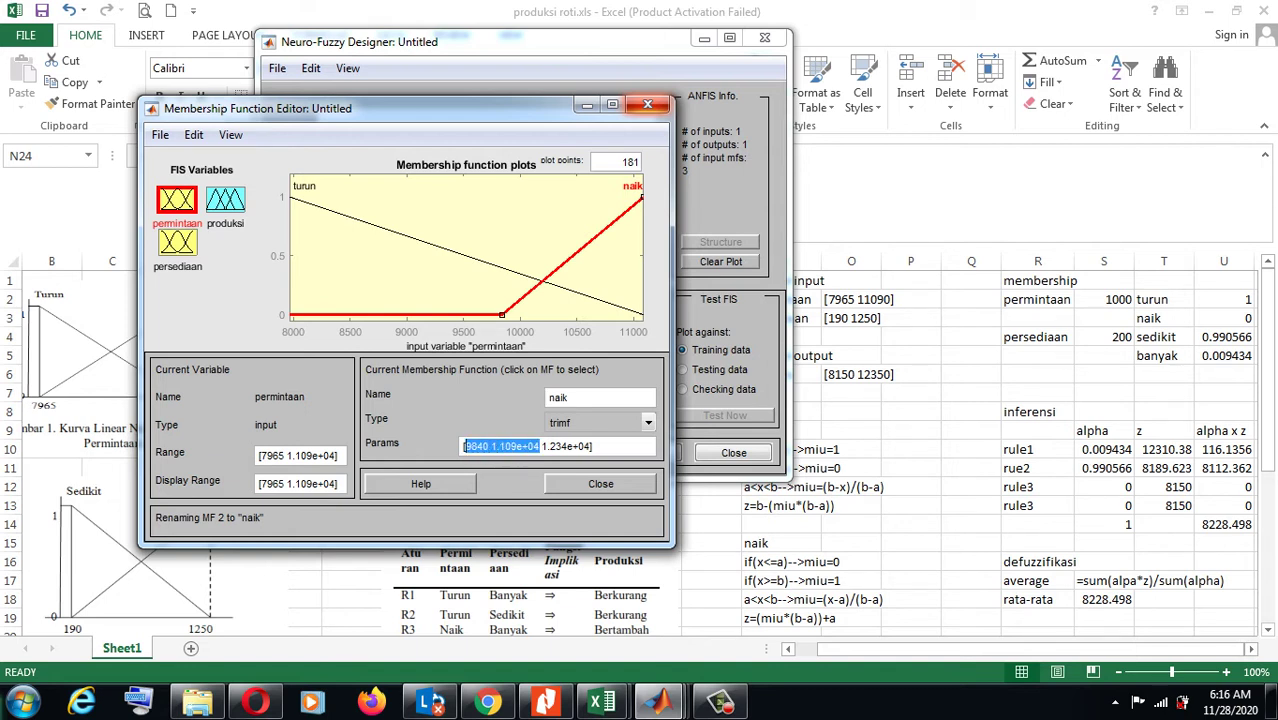
pyautogui.write('79')
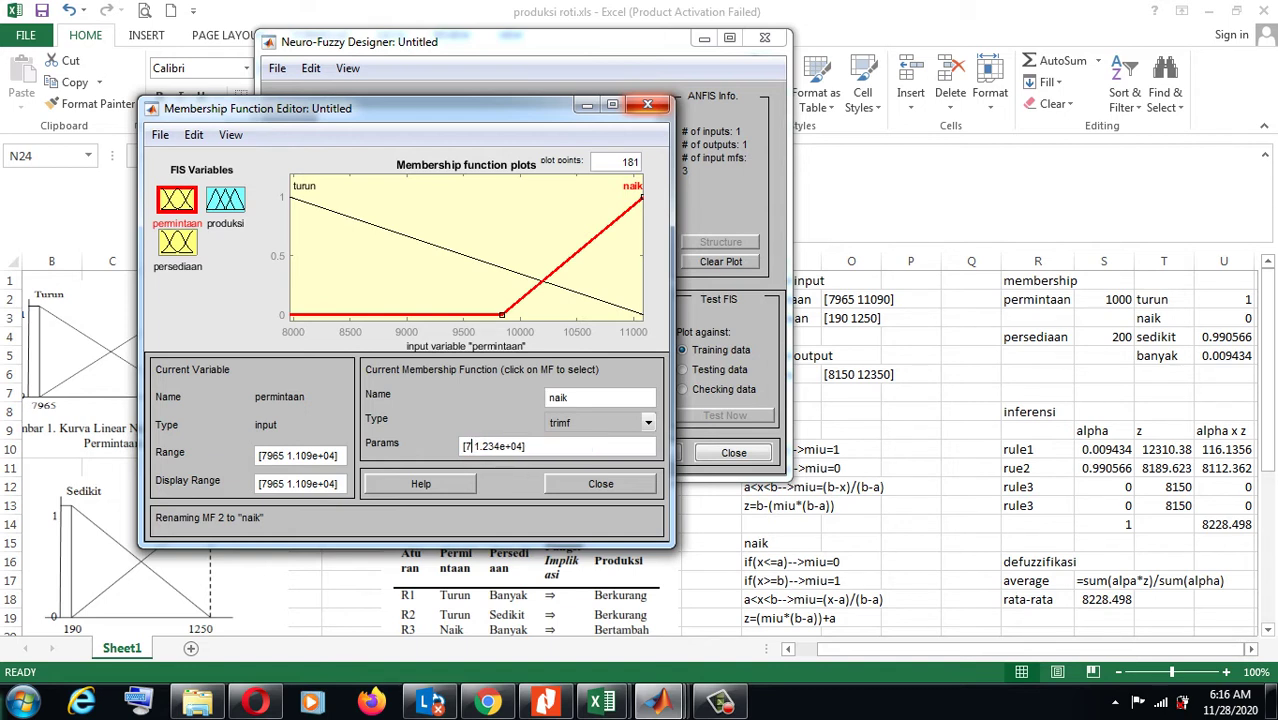
pyautogui.write('65 11090')
pyautogui.press('Return')
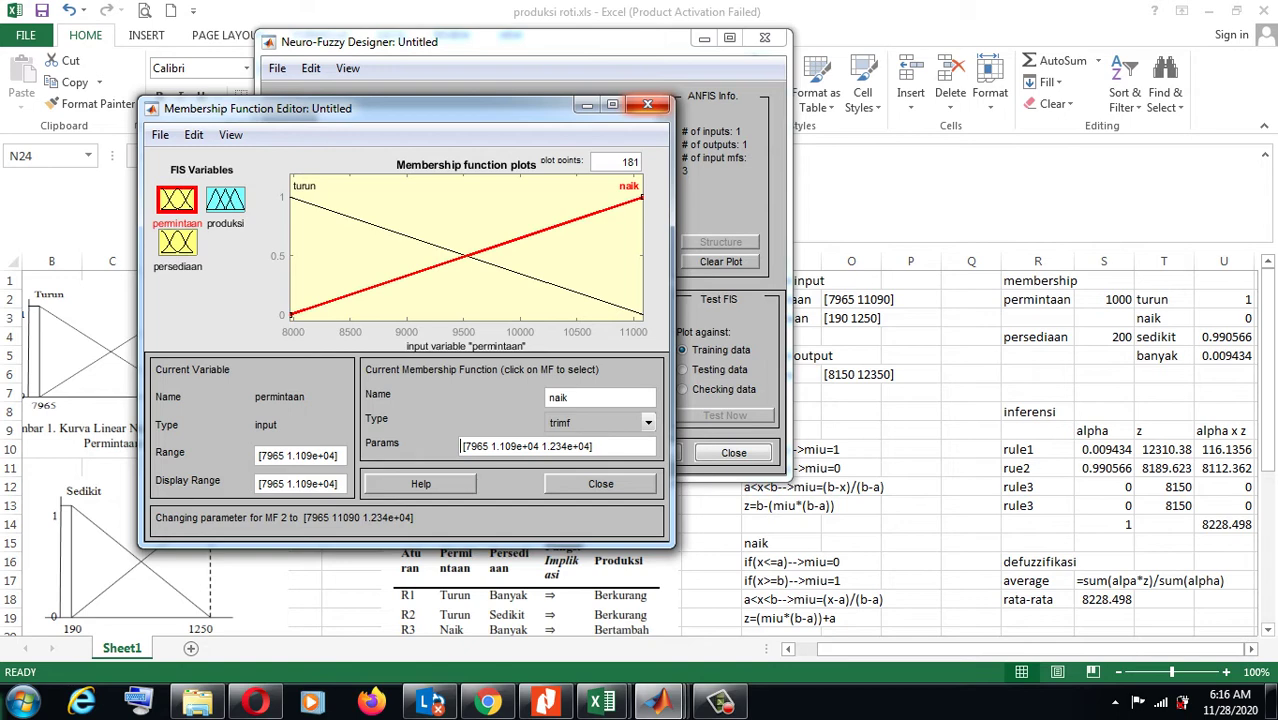
# - Set the range of the input variable persediaan to [190 1250]
pyautogui.click(177, 243)
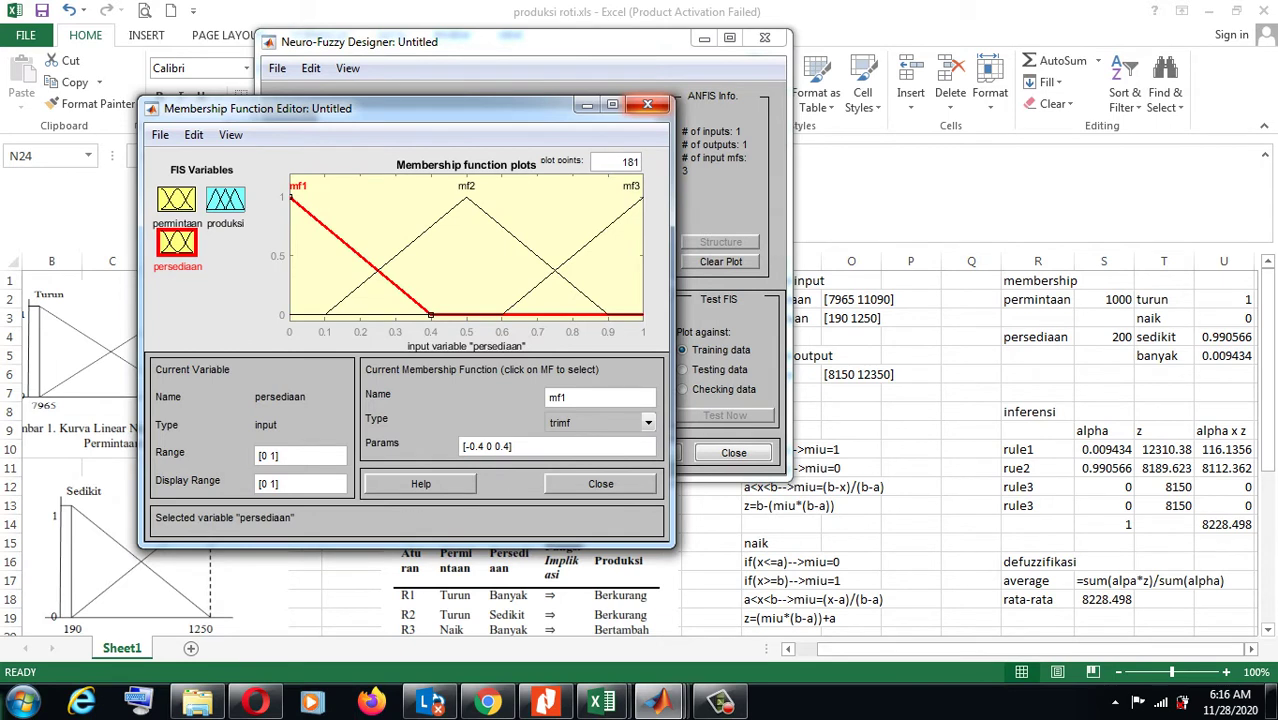
pyautogui.press('BackSpace')
pyautogui.press('BackSpace')
pyautogui.press('BackSpace')
pyautogui.press('BackSpace')
pyautogui.write('190 1250')
pyautogui.press('Return')
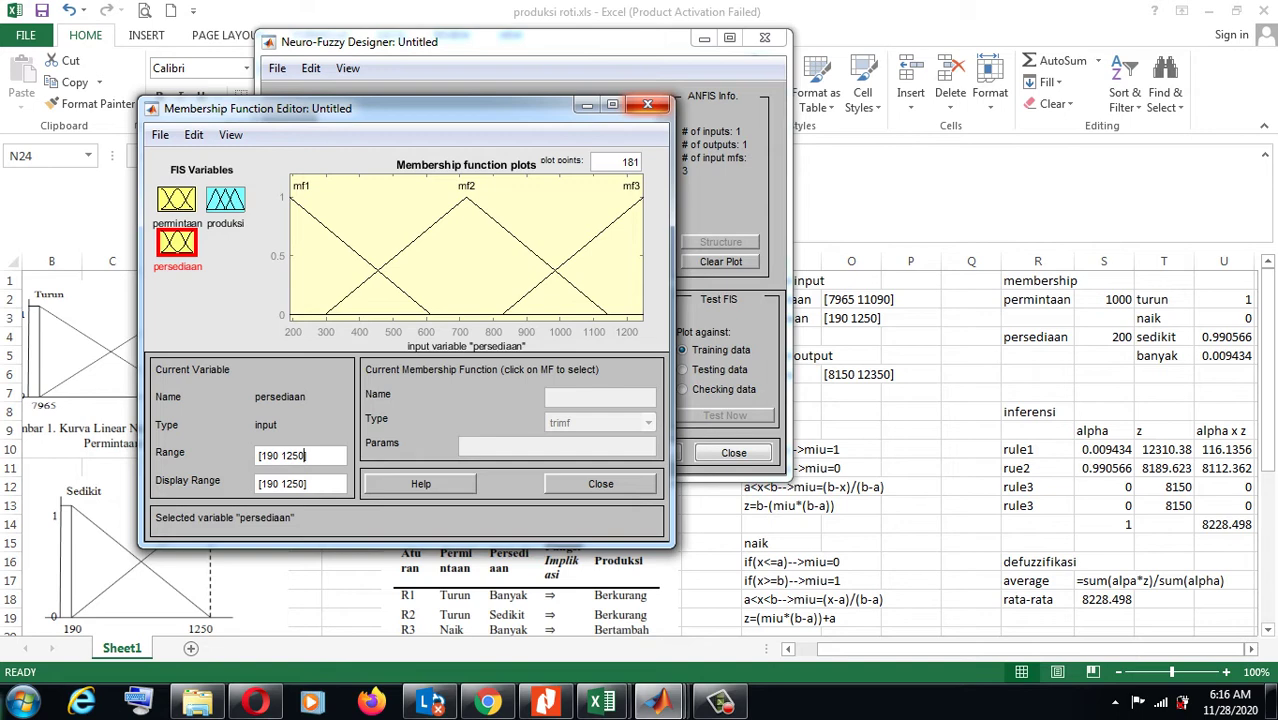
# - Delete the membership function mf2 of persediaan and rename mf1 to sedikit
pyautogui.click(466, 195)
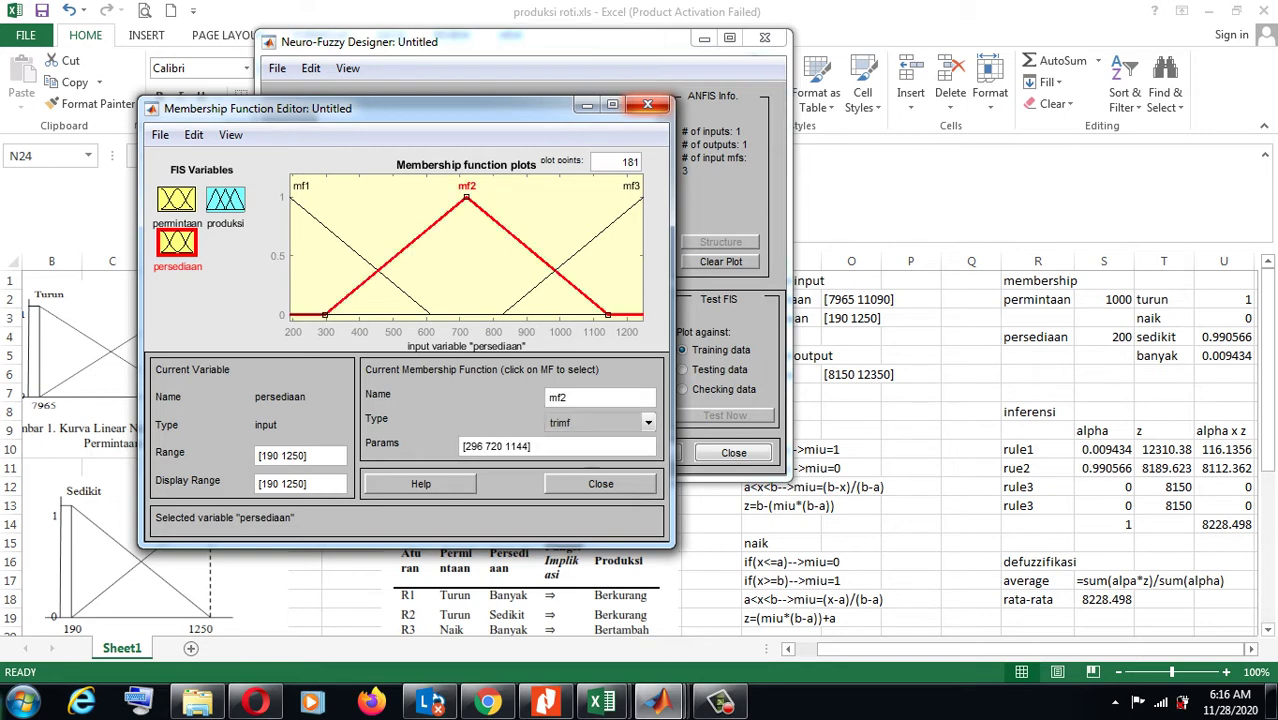
pyautogui.press('Delete')
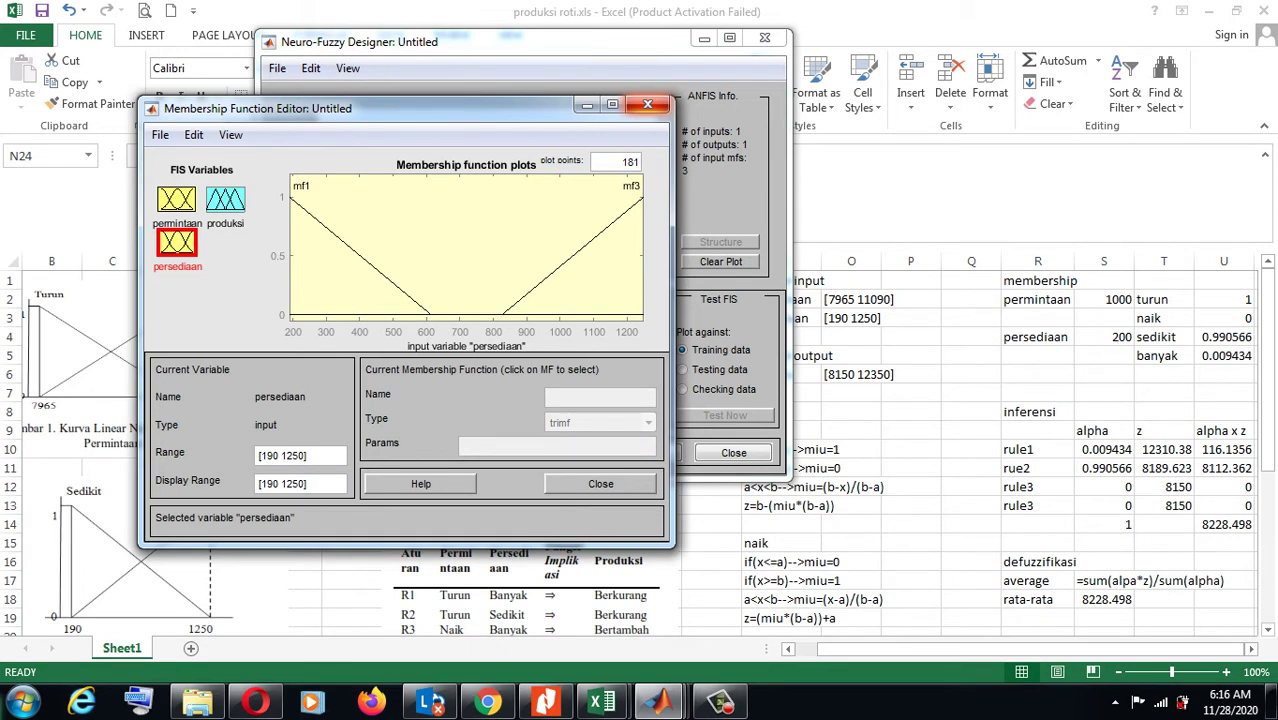
pyautogui.click(360, 256)
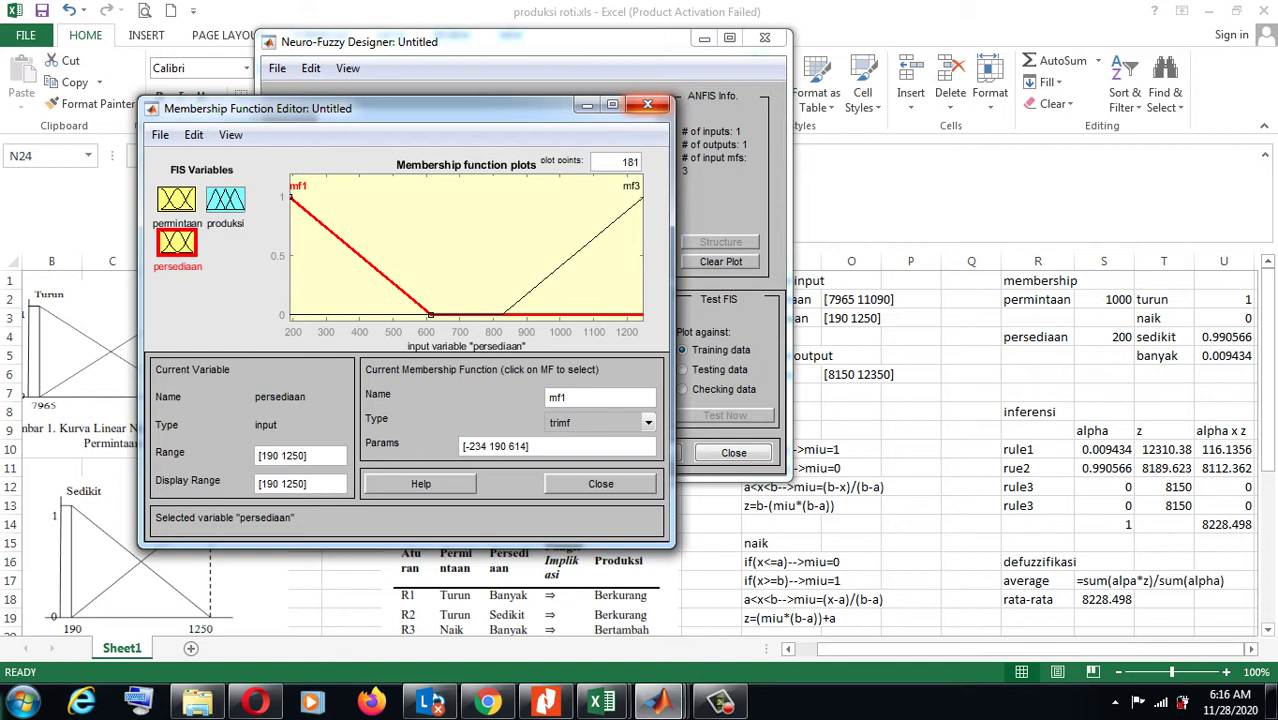
pyautogui.moveTo(570, 398); pyautogui.dragTo(547, 398)
pyautogui.write('sedikit')
pyautogui.press('Return')
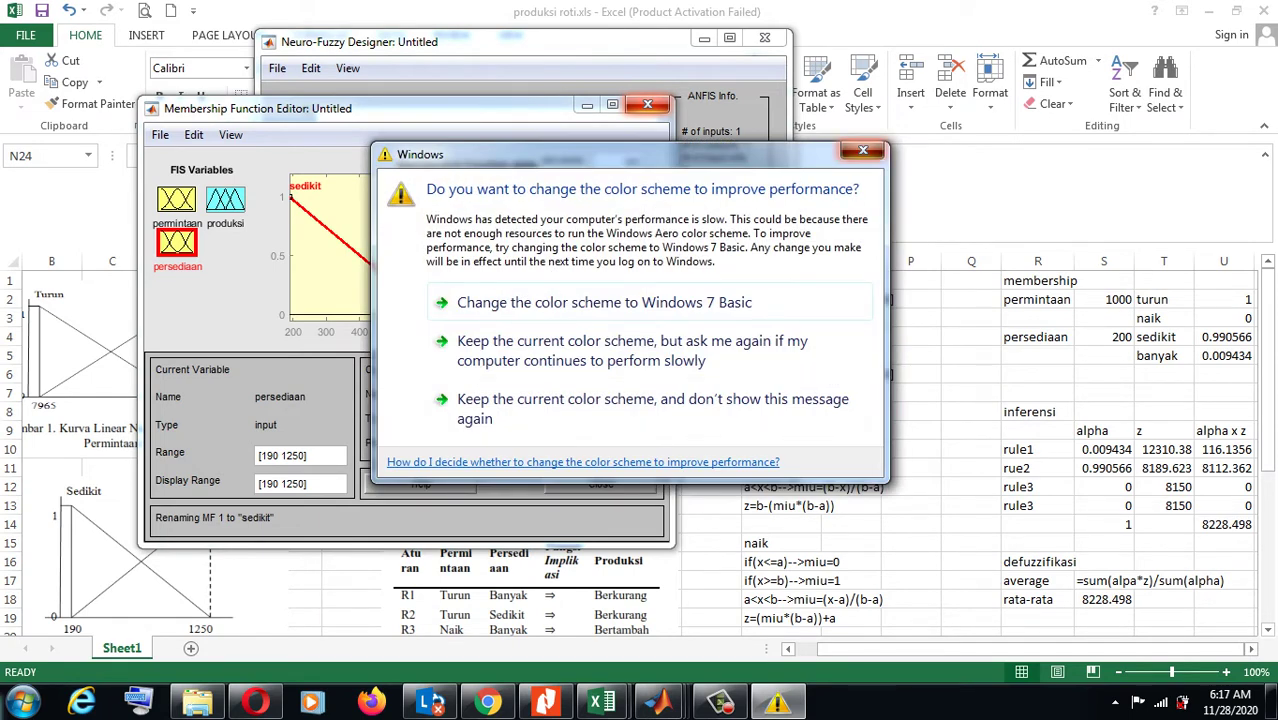
# - Dismiss the Windows color scheme prompt and set the last parameter of the sedikit membership function to 1250
pyautogui.click(863, 150)
pyautogui.press('BackSpace')
pyautogui.press('BackSpace')
pyautogui.press('BackSpace')
pyautogui.press('BackSpace')
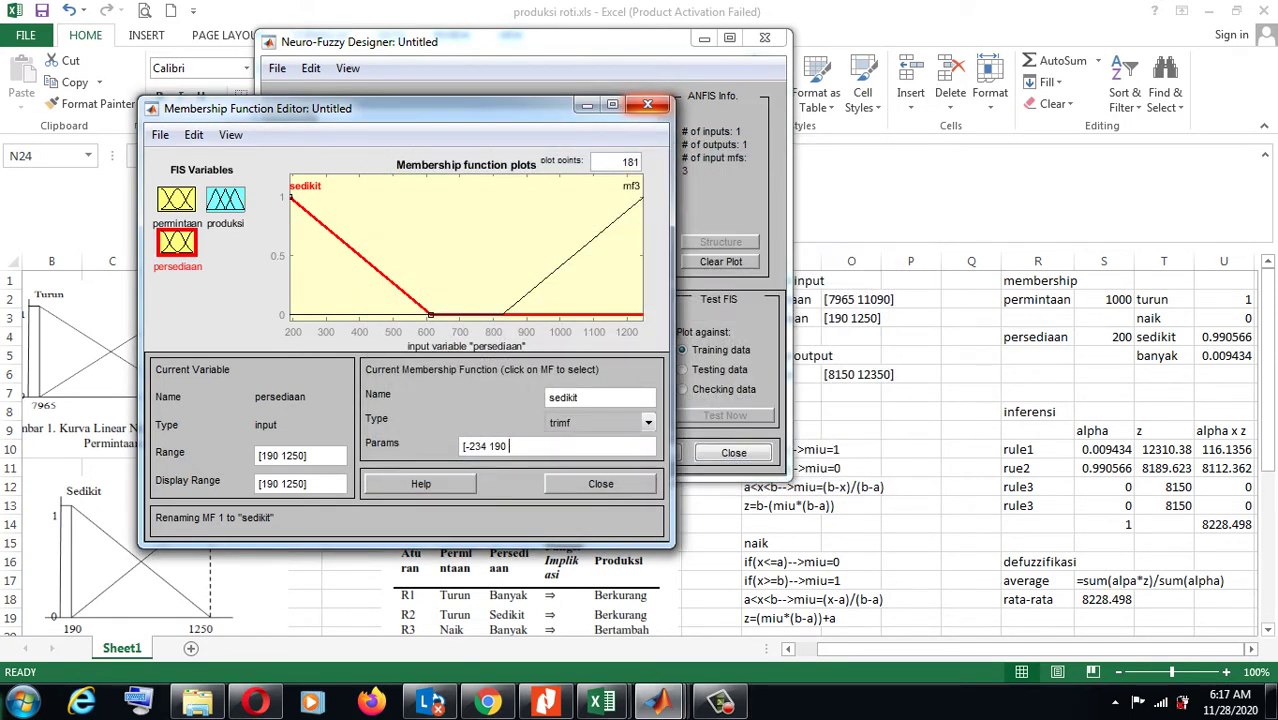
pyautogui.write('1250]')
pyautogui.press('Return')
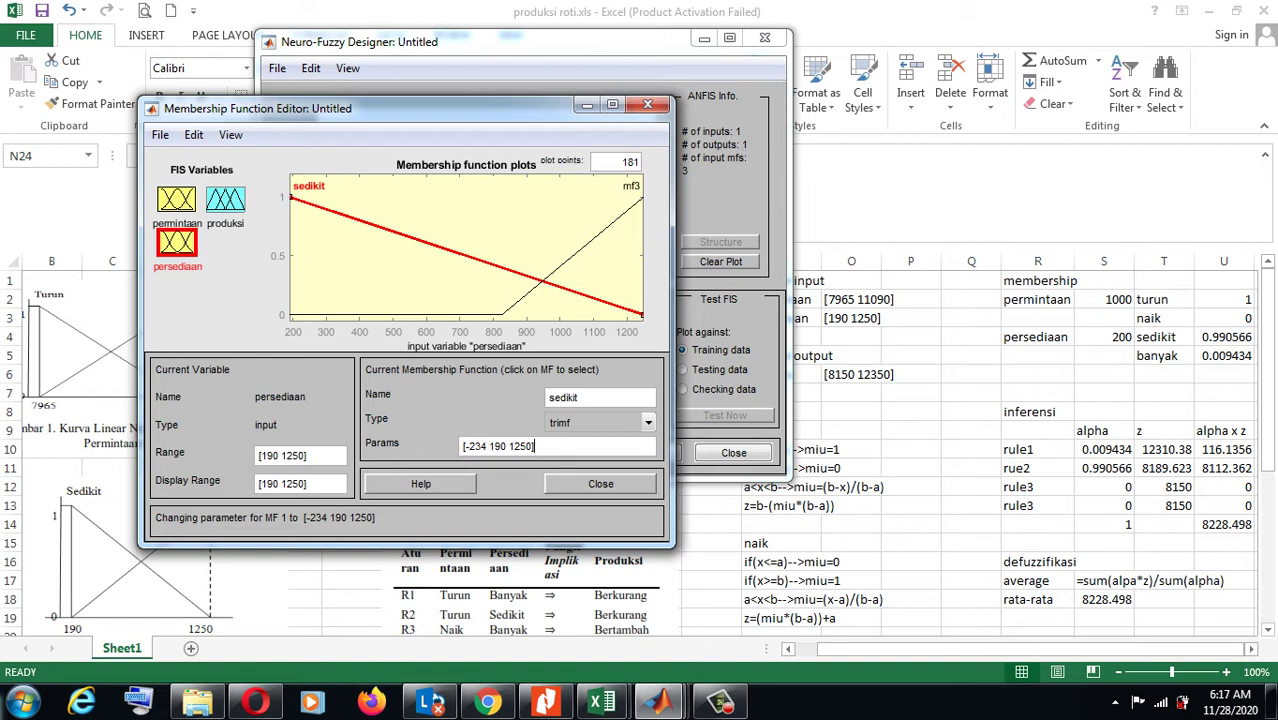
# - Rename the persediaan membership function mf3 to banyak and set its first parameter to 190
pyautogui.click(631, 186)
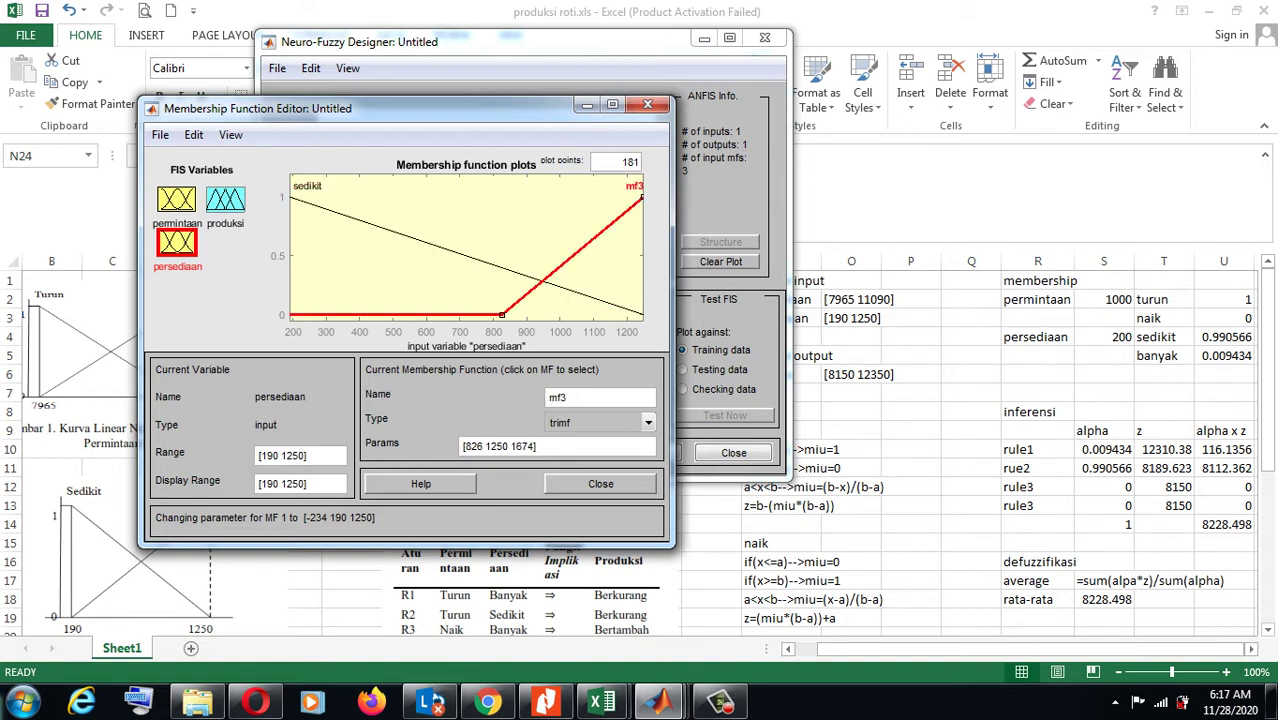
pyautogui.doubleClick(558, 397)
pyautogui.write('banyak')
pyautogui.click(536, 446)
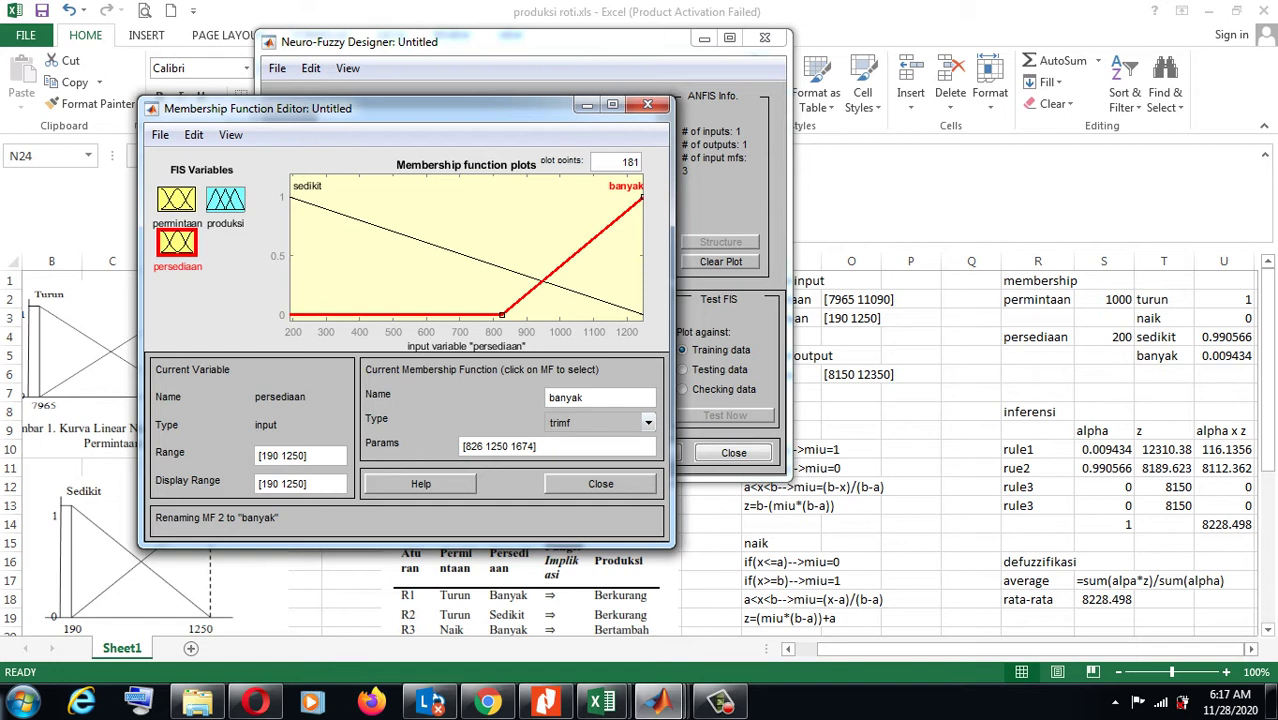
pyautogui.moveTo(483, 446); pyautogui.dragTo(463, 446)
pyautogui.write('190')
pyautogui.press('Return')
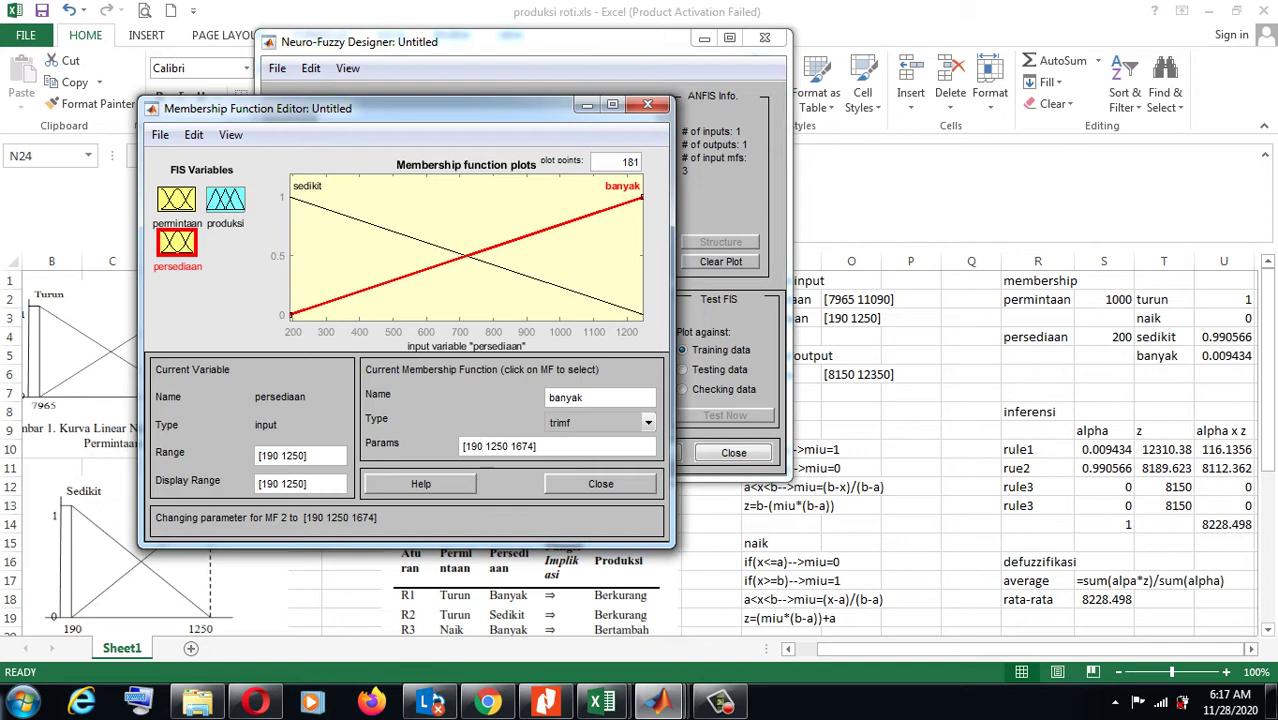
# - Set the range of the output variable produksi to [8150 12350]
pyautogui.click(225, 200)
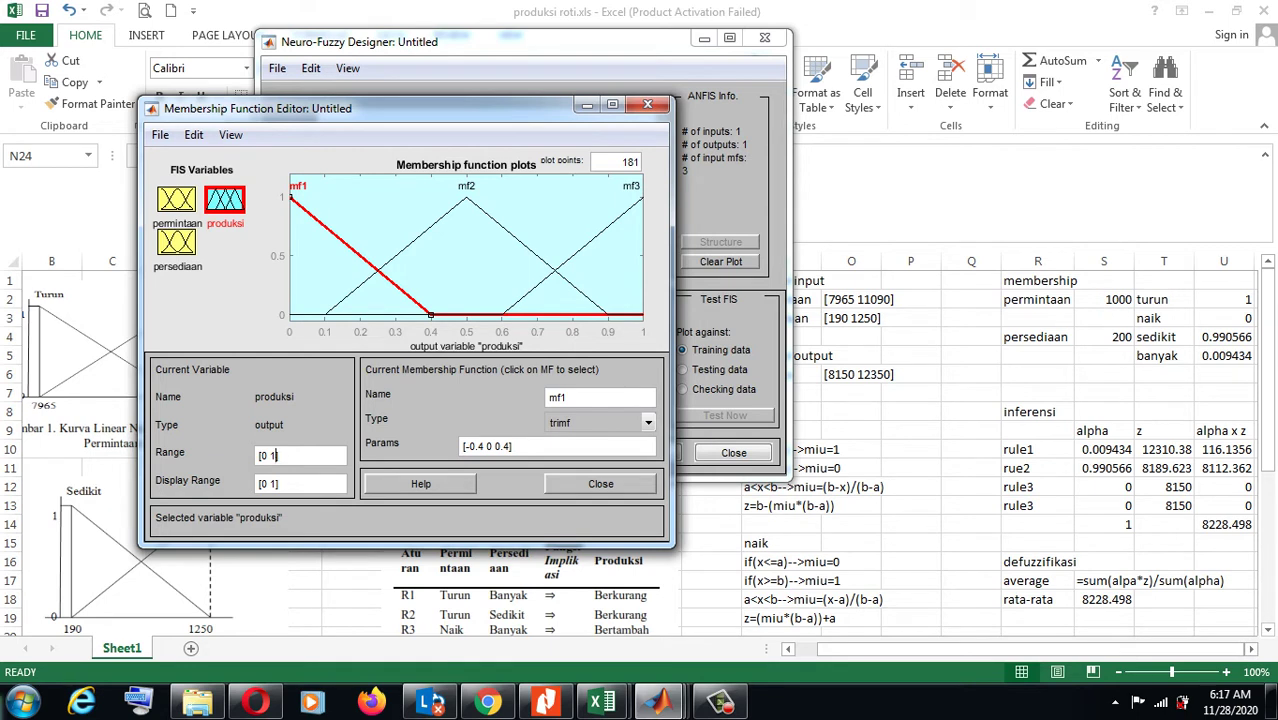
pyautogui.press('BackSpace')
pyautogui.press('BackSpace')
pyautogui.press('BackSpace')
pyautogui.press('BackSpace')
pyautogui.write('8150 1.235e+04]')
pyautogui.press('Return')
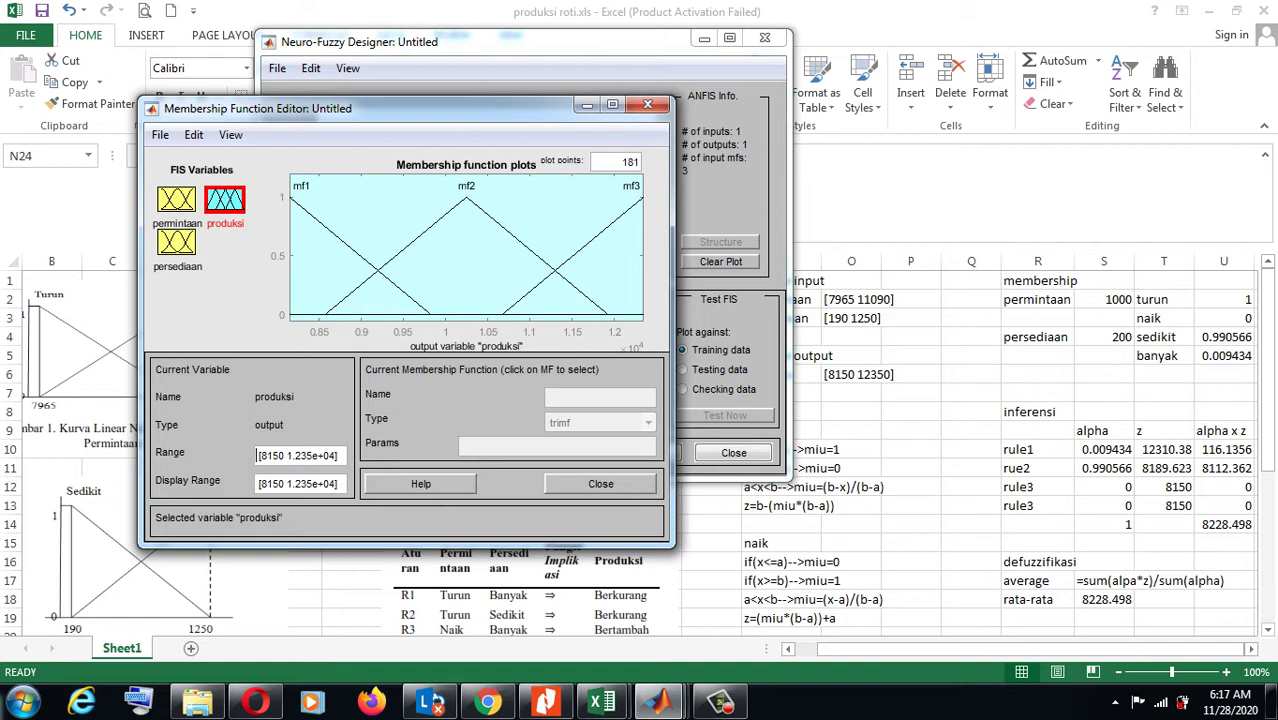
# - Delete the membership function mf2 of produksi and rename mf1 to berkurang
pyautogui.click(466, 195)
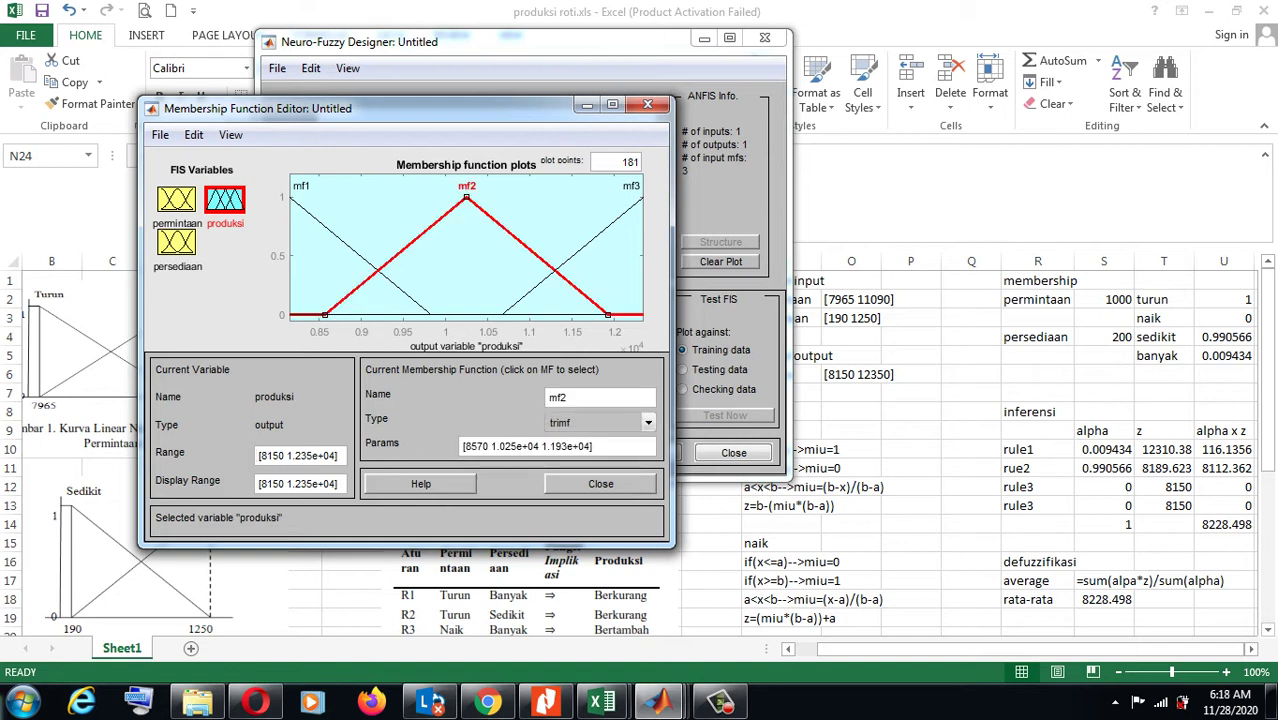
pyautogui.press('Delete')
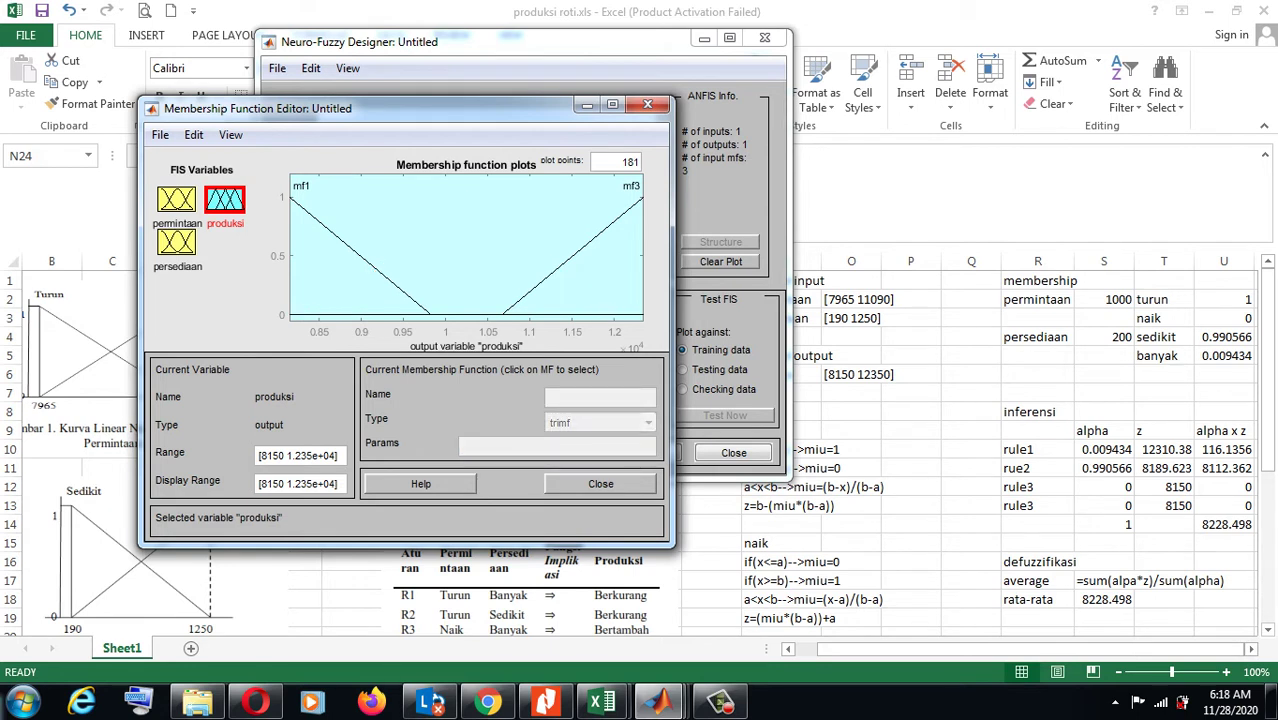
pyautogui.click(430, 315)
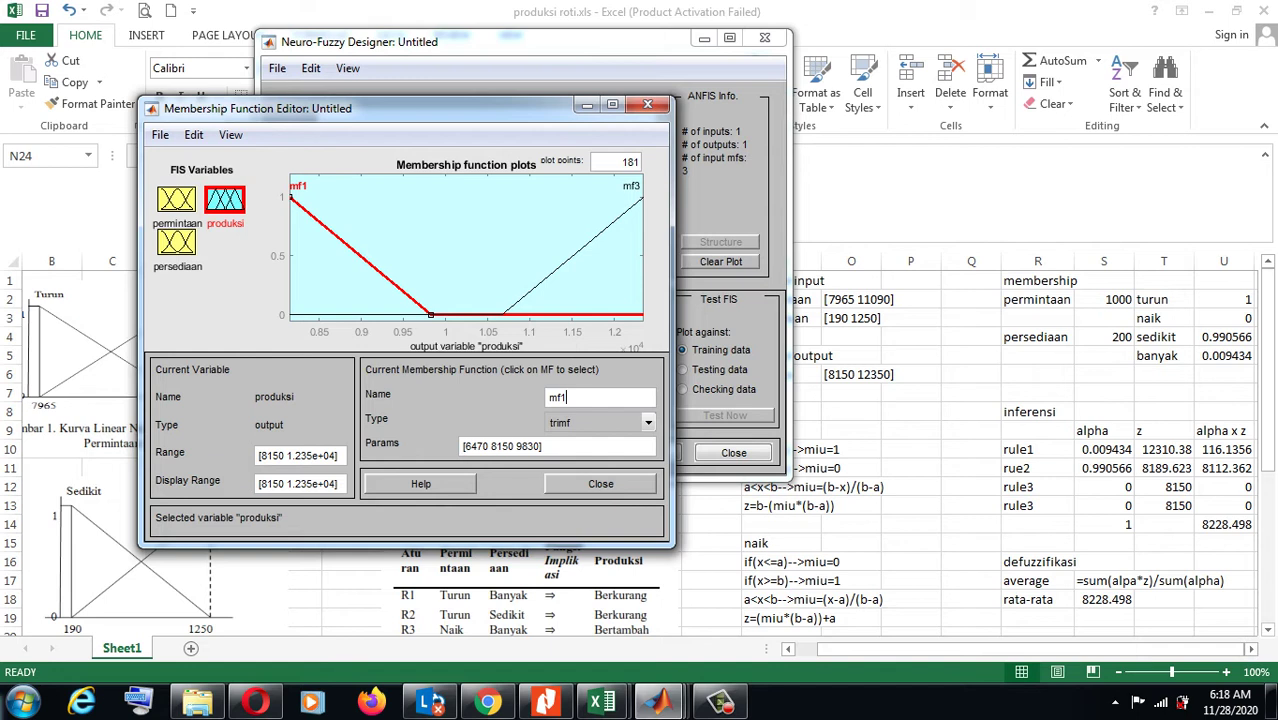
pyautogui.doubleClick(556, 397)
pyautogui.write('berkurang')
pyautogui.press('Return')
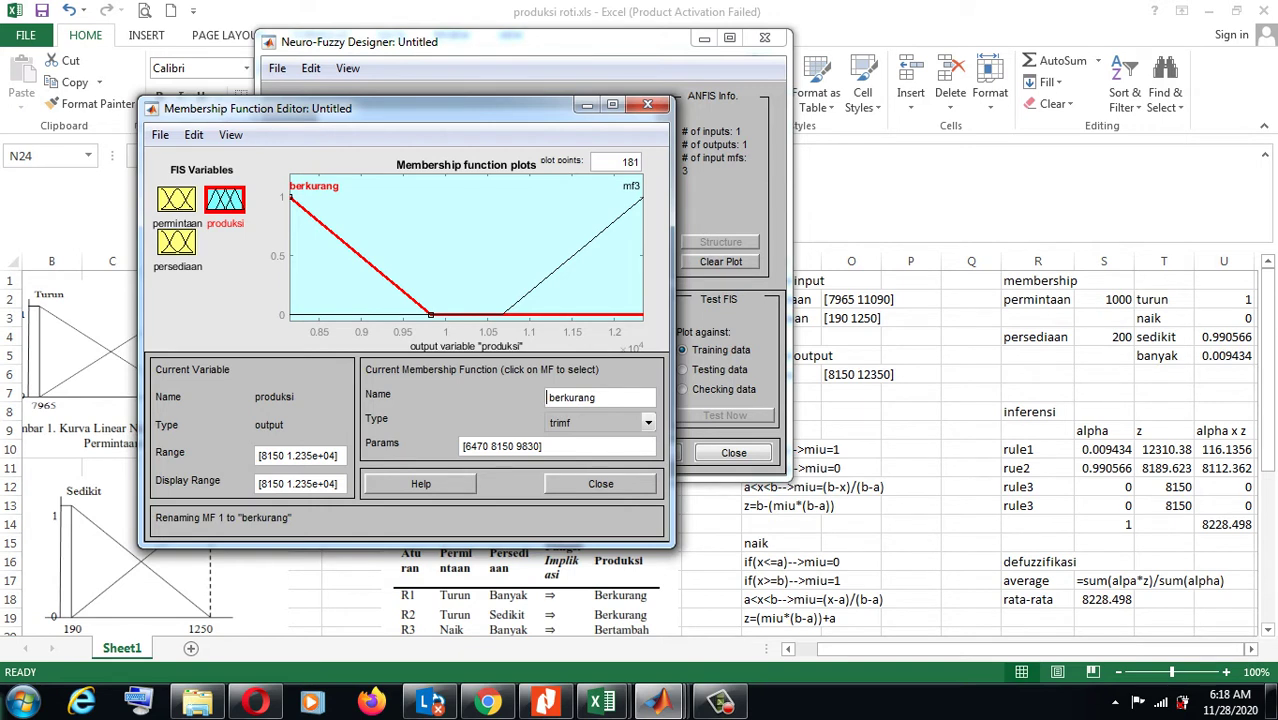
# - Set the last parameter of the berkurang membership function to 12350
pyautogui.click(541, 446)
pyautogui.press('BackSpace')
pyautogui.press('BackSpace')
pyautogui.press('BackSpace')
pyautogui.press('BackSpace')
pyautogui.press('BackSpace')
pyautogui.write('1.235e+04]')
pyautogui.press('Return')
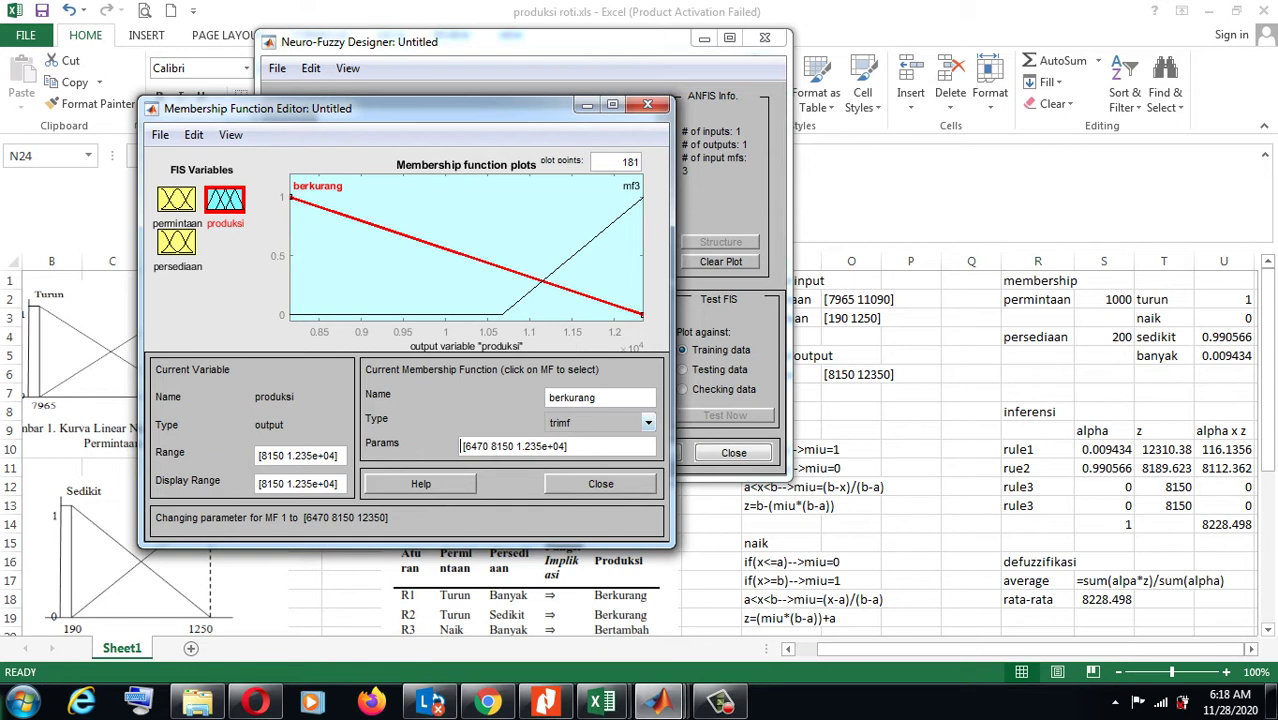
# - Rename the produksi membership function mf3 to bertambah
pyautogui.click(580, 240)
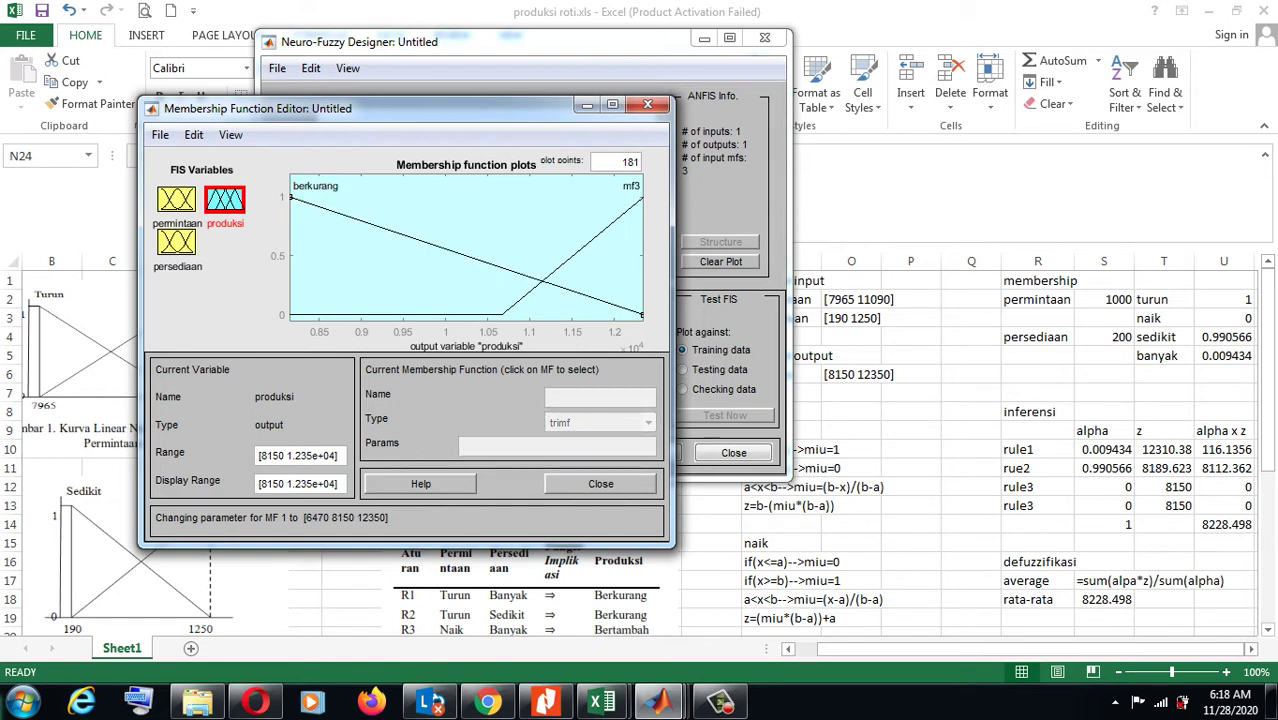
pyautogui.click(580, 248)
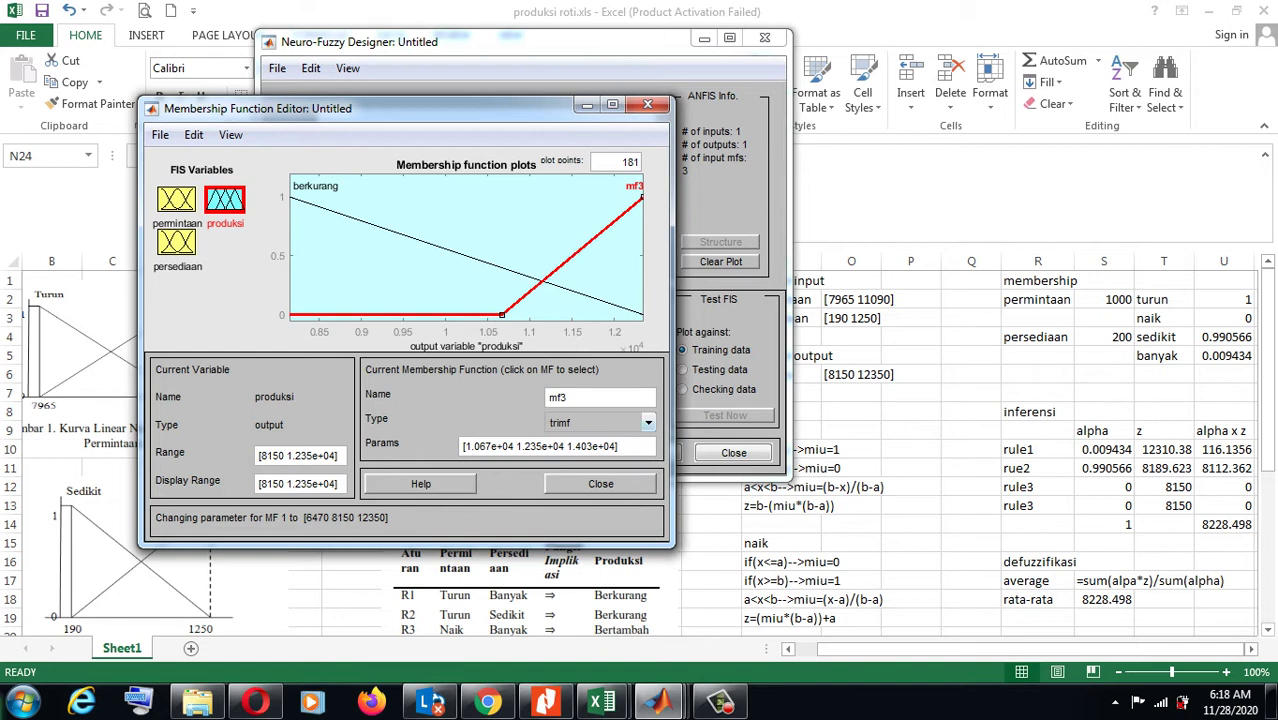
pyautogui.doubleClick(556, 397)
pyautogui.write('bertambah')
# - Set the first two parameters of the bertambah membership function to 8150 and 12350
pyautogui.moveTo(514, 446); pyautogui.dragTo(464, 446)
pyautogui.write('8150')
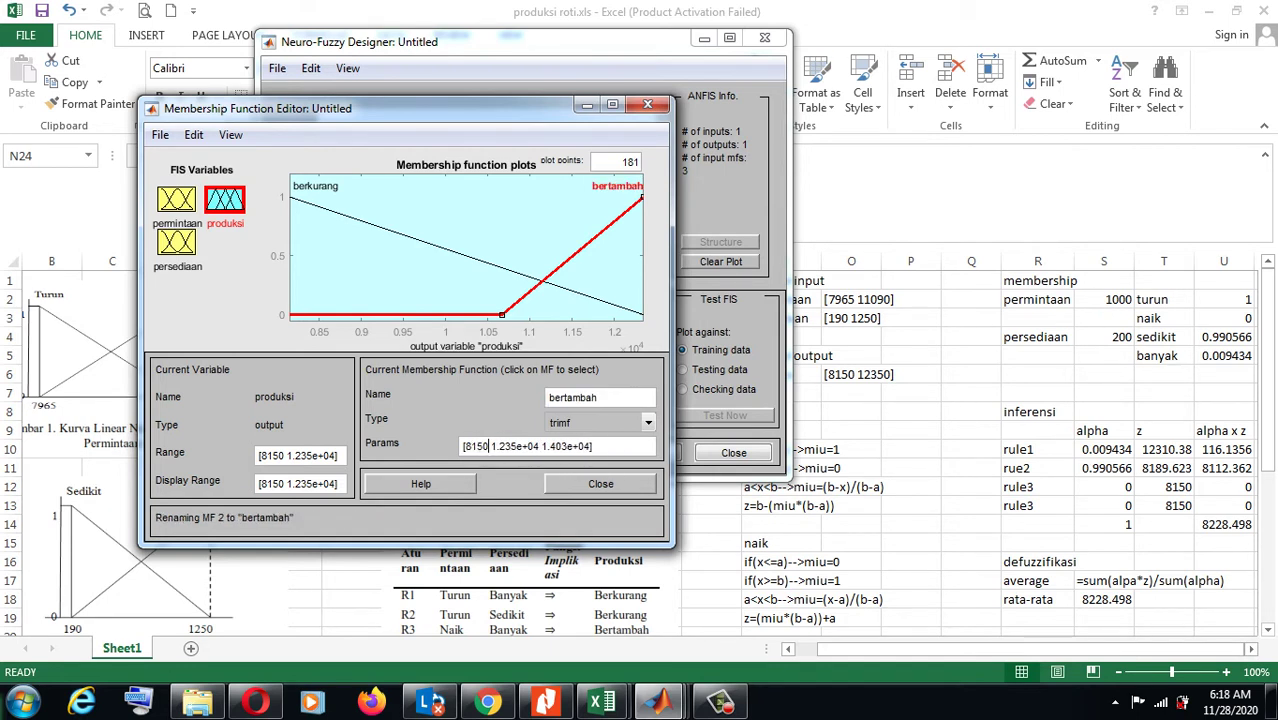
pyautogui.hotkey('shift', 'Right')
pyautogui.hotkey('shift', 'Right')
pyautogui.hotkey('shift', 'Right')
pyautogui.hotkey('shift', 'Right')
pyautogui.hotkey('shift', 'Right')
pyautogui.hotkey('shift', 'Right')
pyautogui.hotkey('shift', 'Right')
pyautogui.hotkey('shift', 'Right')
pyautogui.hotkey('shift', 'Right')
pyautogui.hotkey('shift', 'Right')
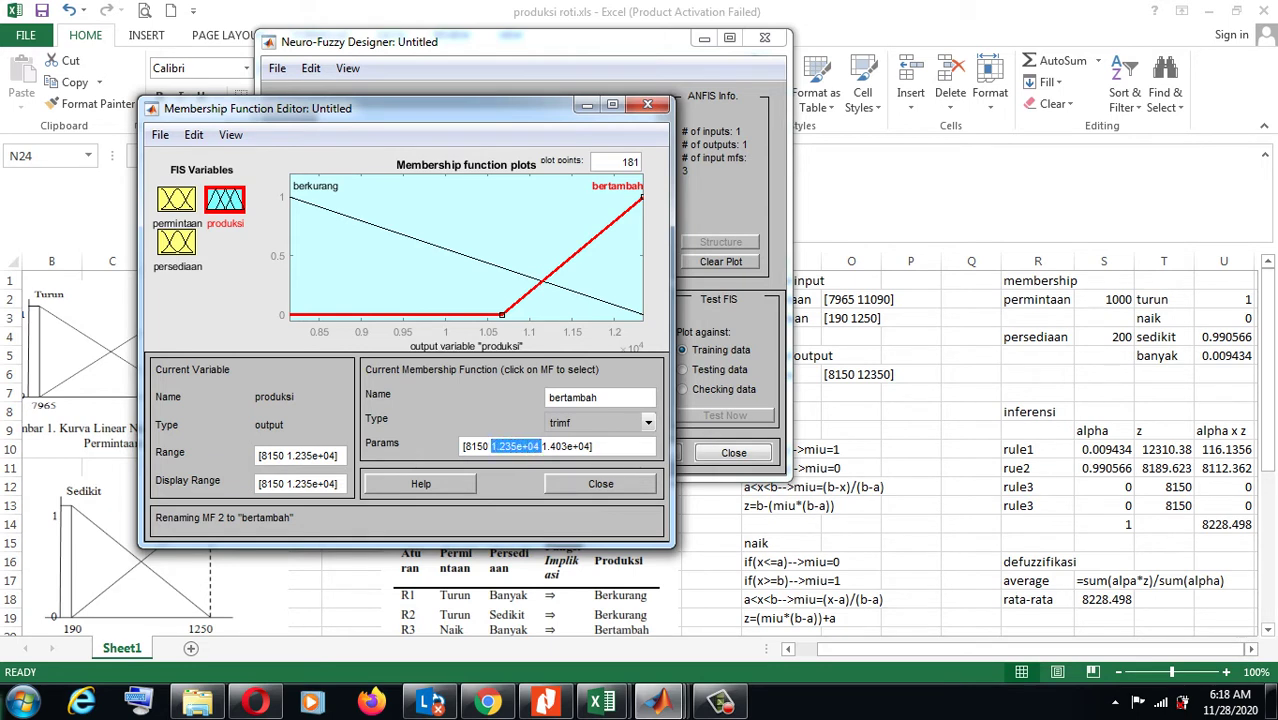
pyautogui.hotkey('shift', 'Left')
pyautogui.write('1.235e+')
pyautogui.write('0')
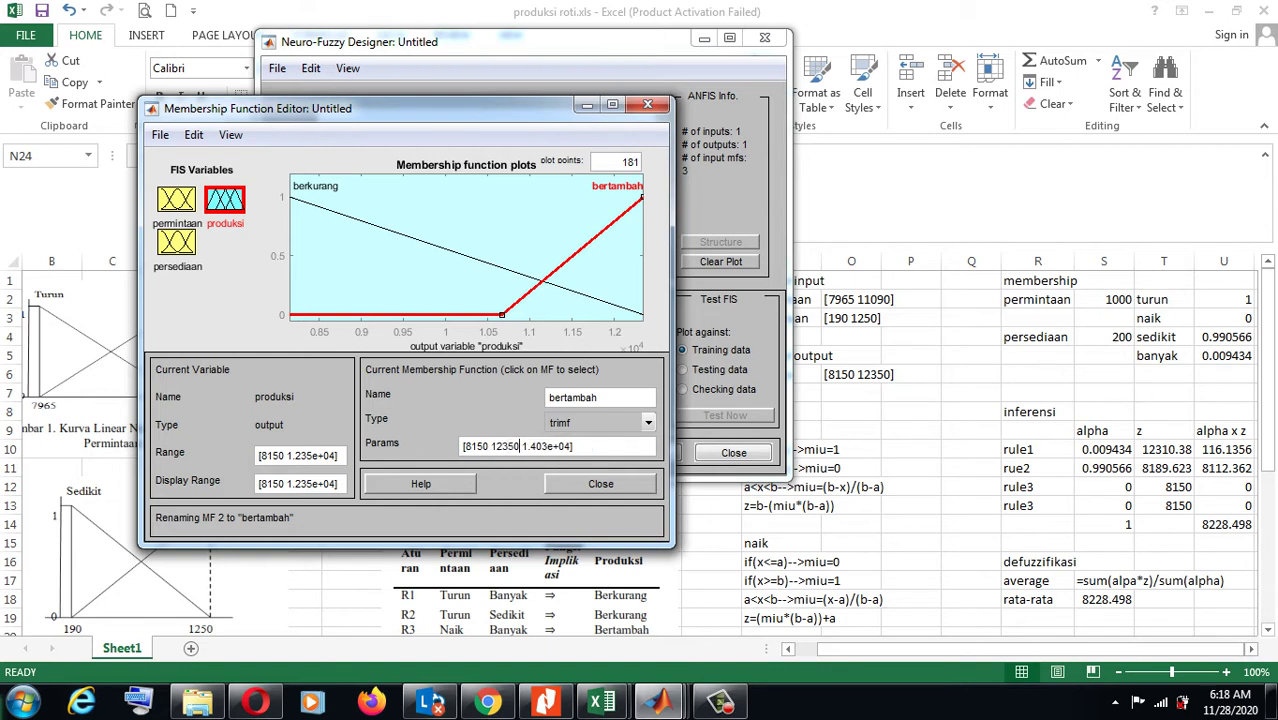
pyautogui.press('Return')
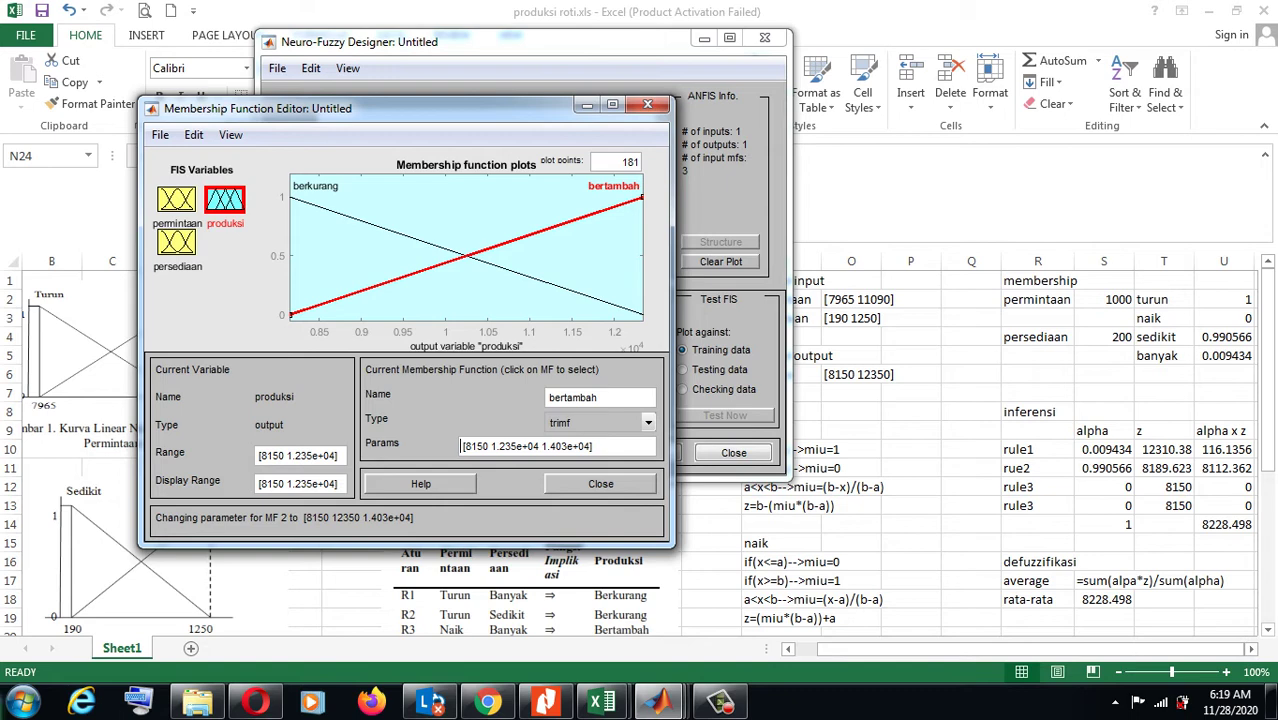
# - Close the Membership Function Editor and return to the Fuzzy Logic Designer window
pyautogui.click(600, 483)
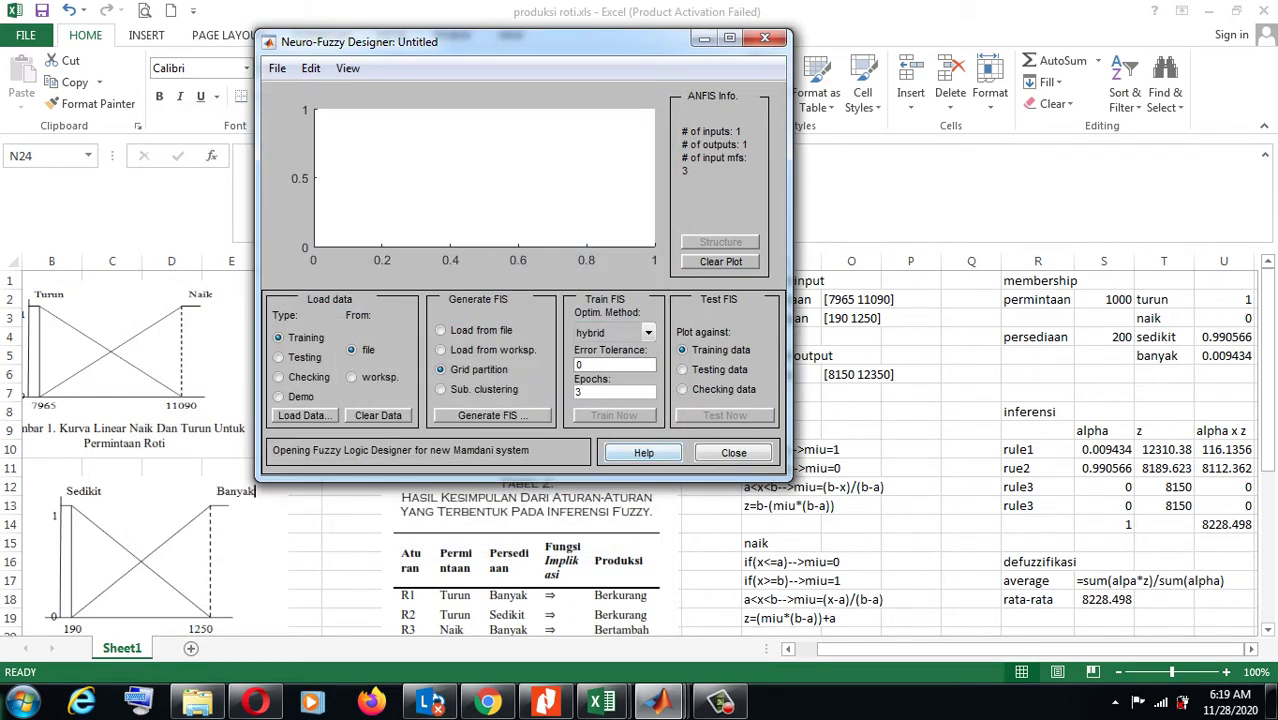
pyautogui.moveTo(657, 702)
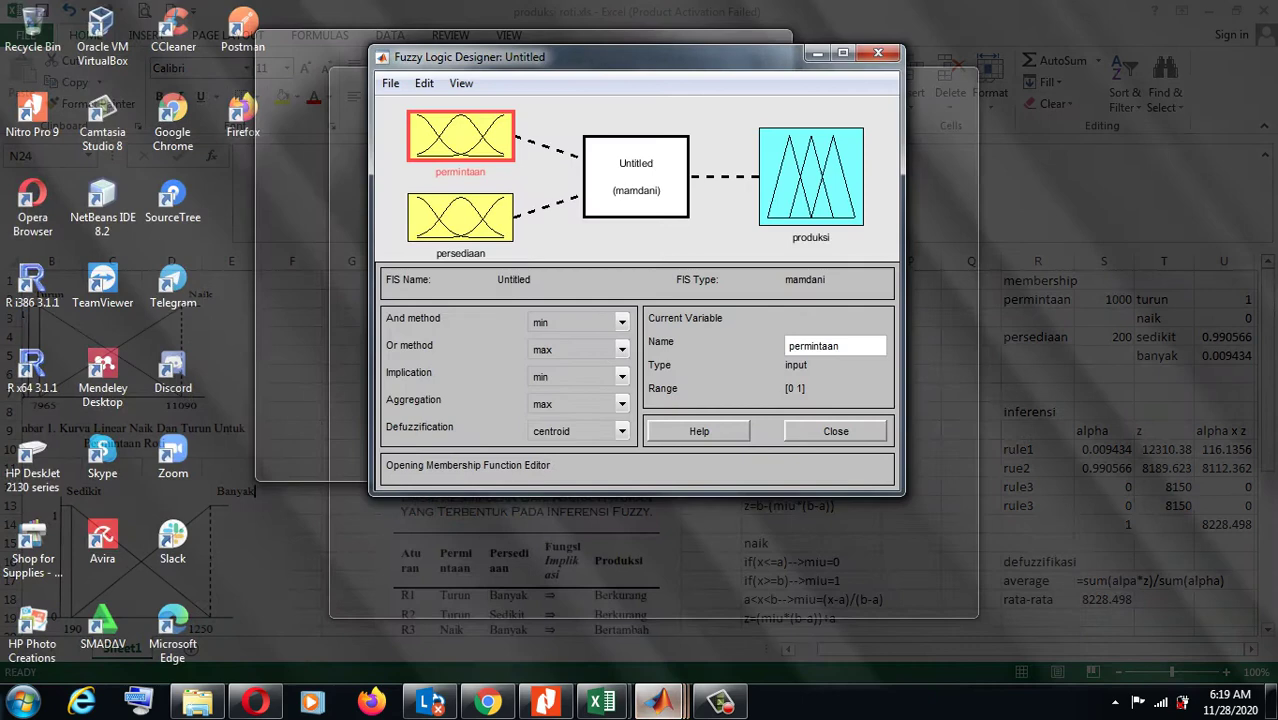
pyautogui.click(966, 600)
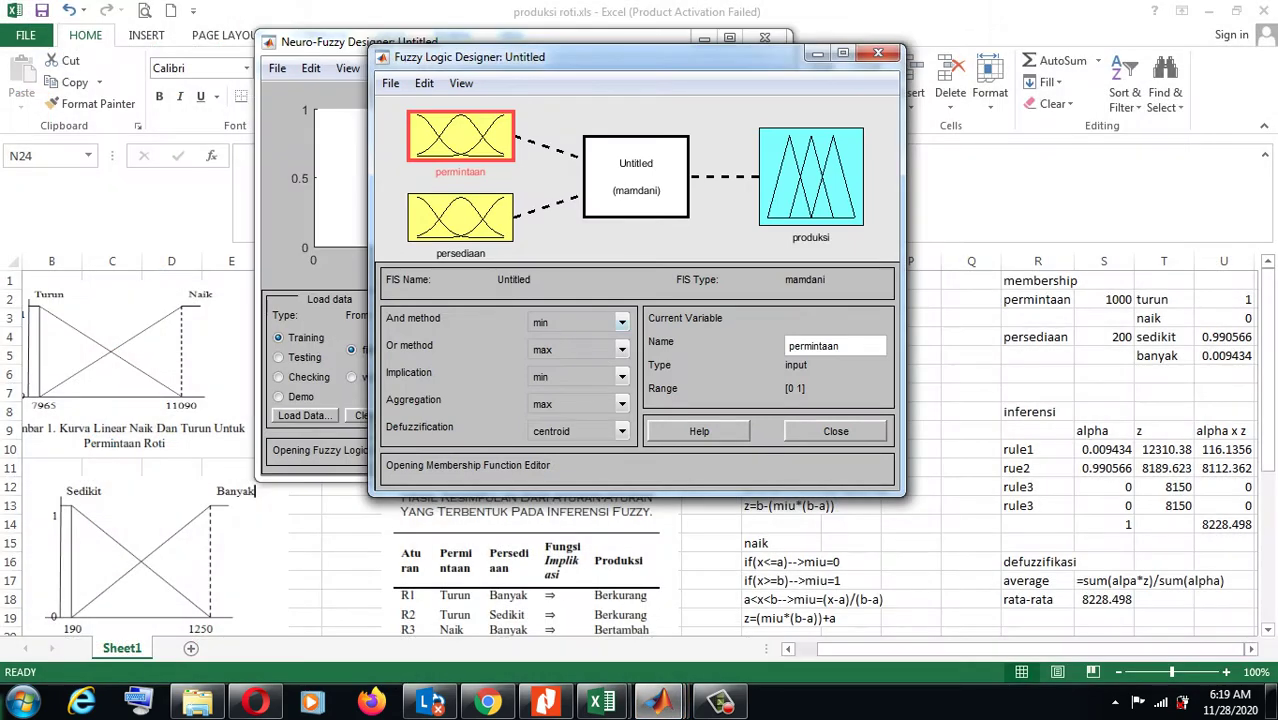
pyautogui.click(390, 83)
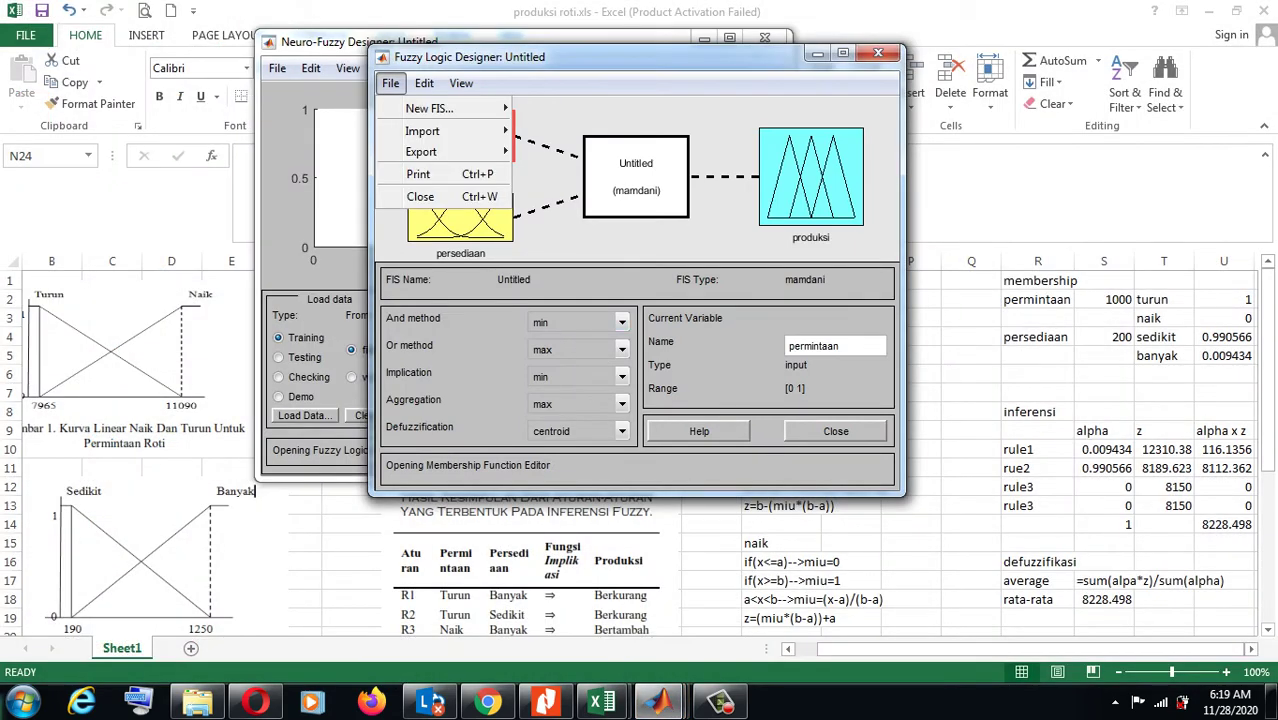
pyautogui.moveTo(421, 151)
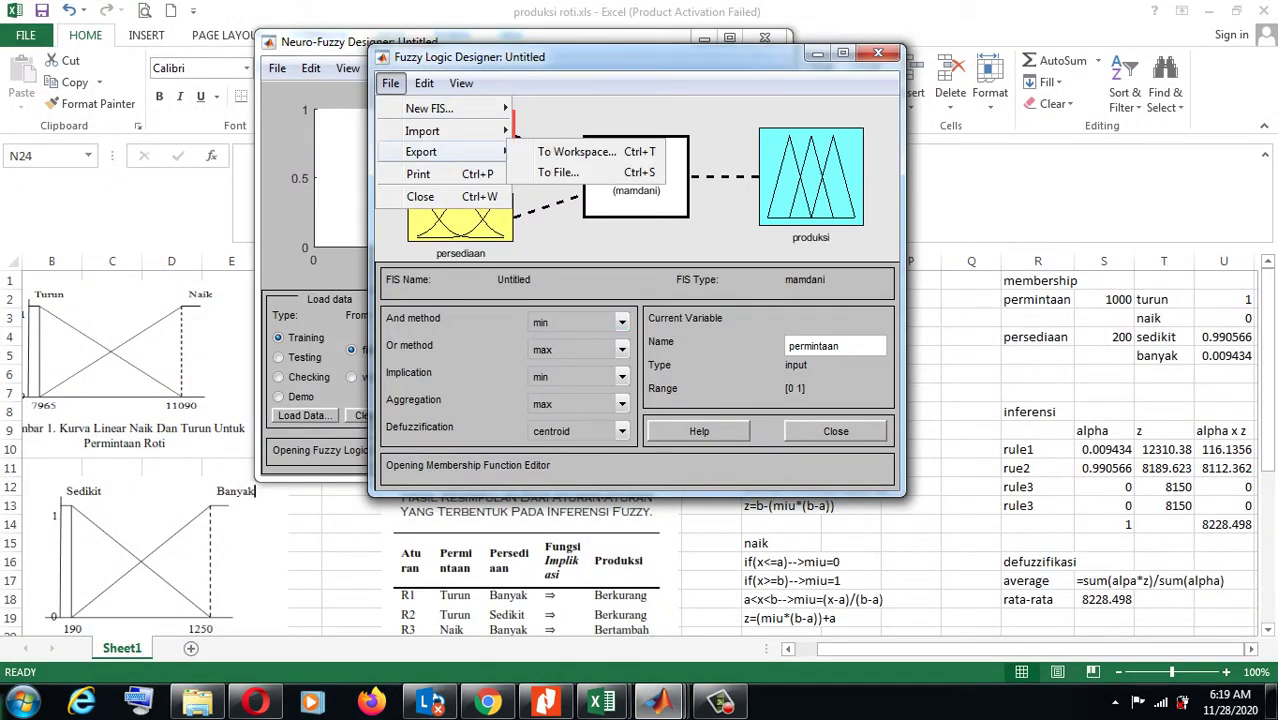
pyautogui.click(577, 152)
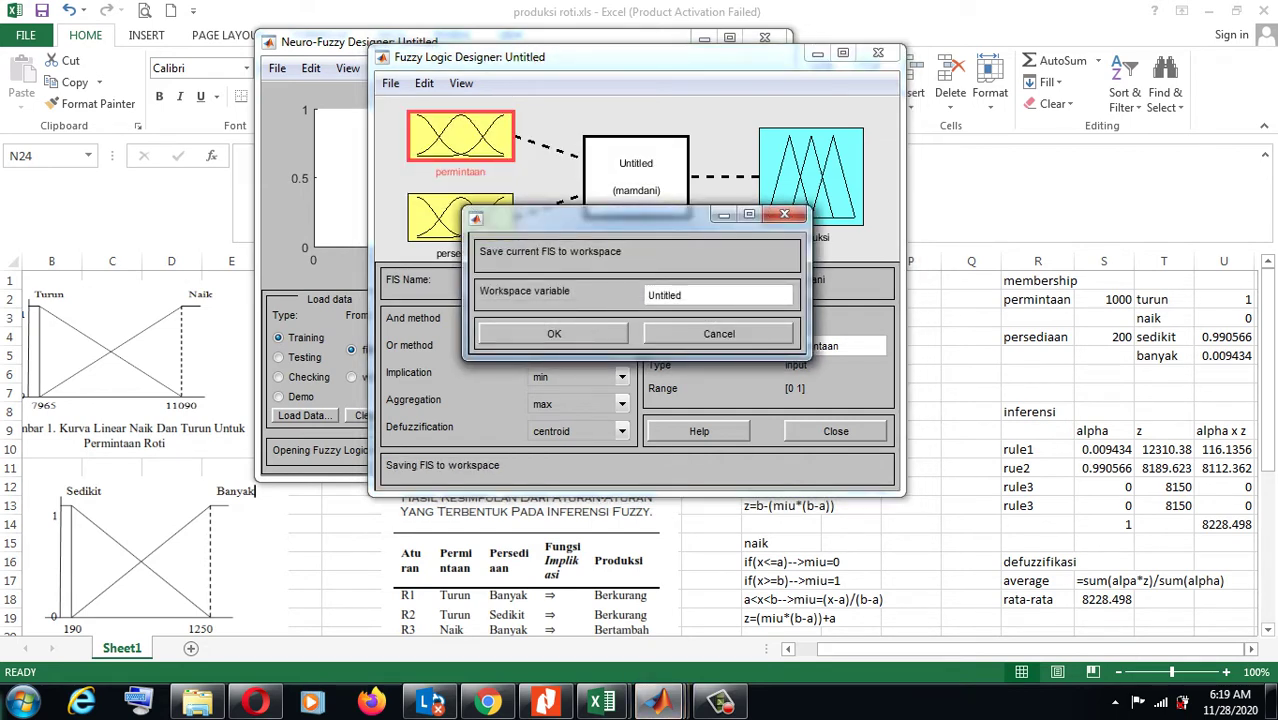
pyautogui.click(718, 333)
# - Export the fuzzy inference system to a .fis file named produksi_roti in the MATLAB folder
pyautogui.click(390, 83)
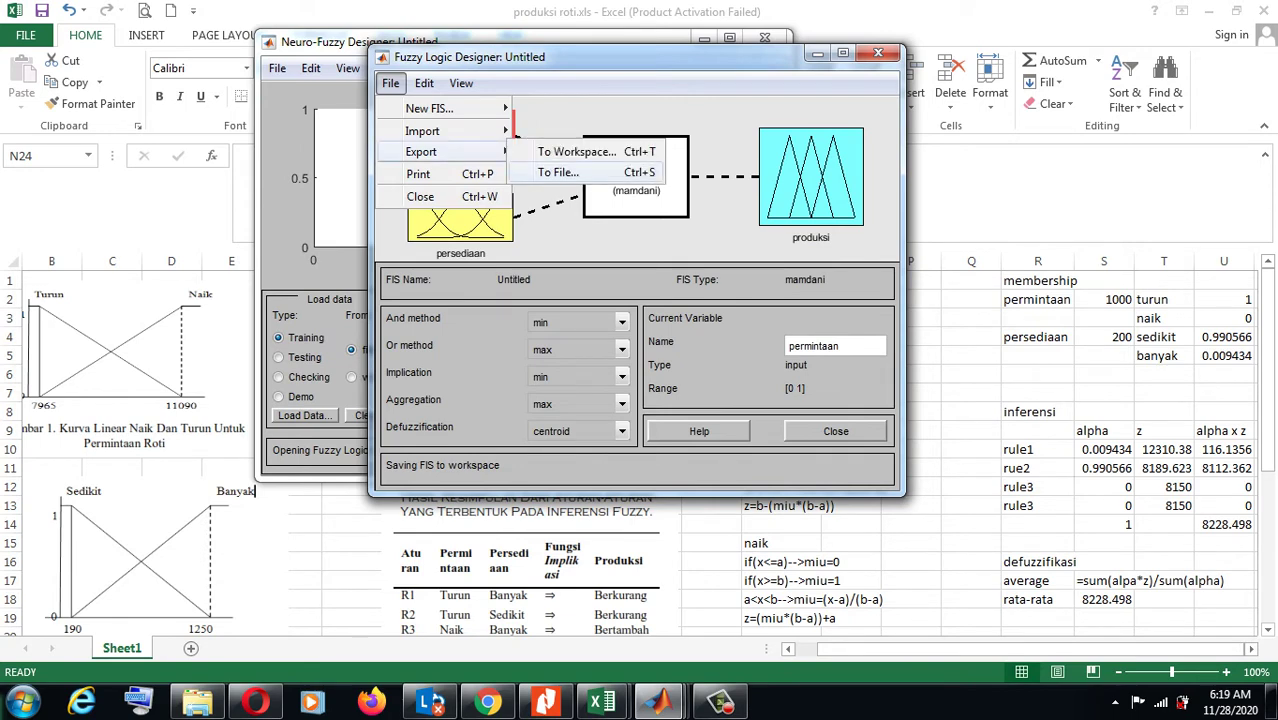
pyautogui.press('Escape')
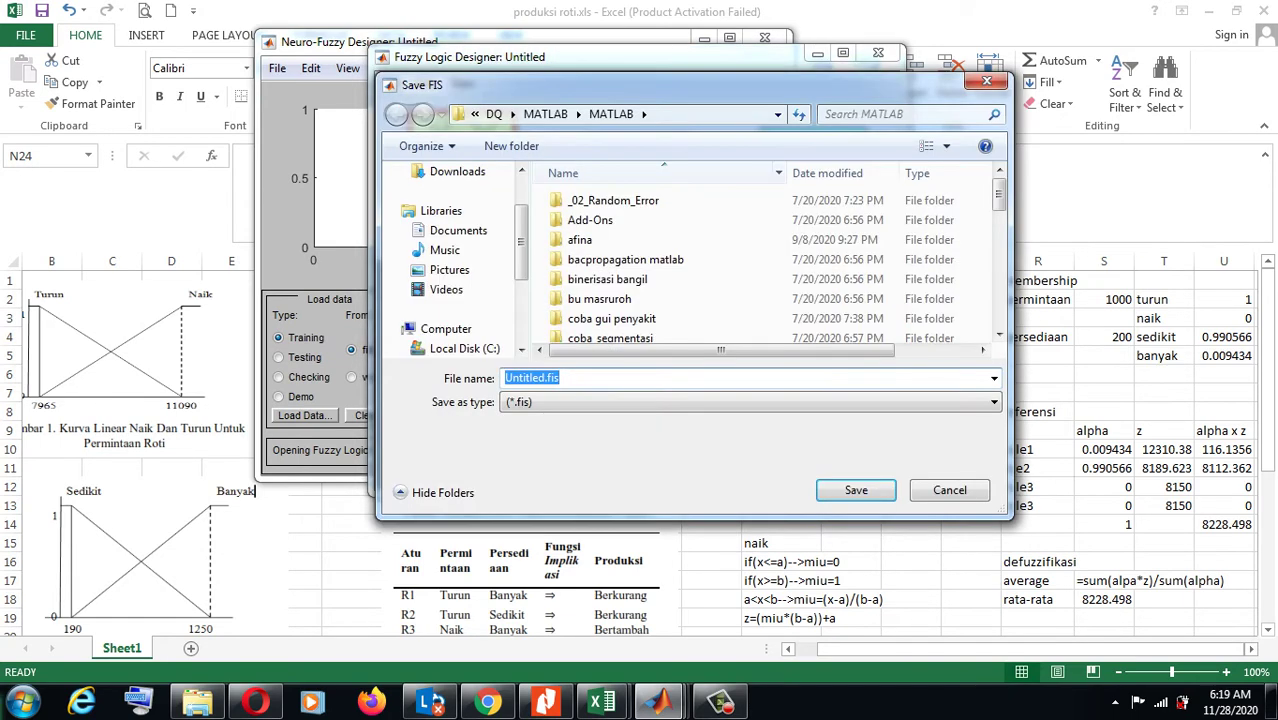
pyautogui.write('p')
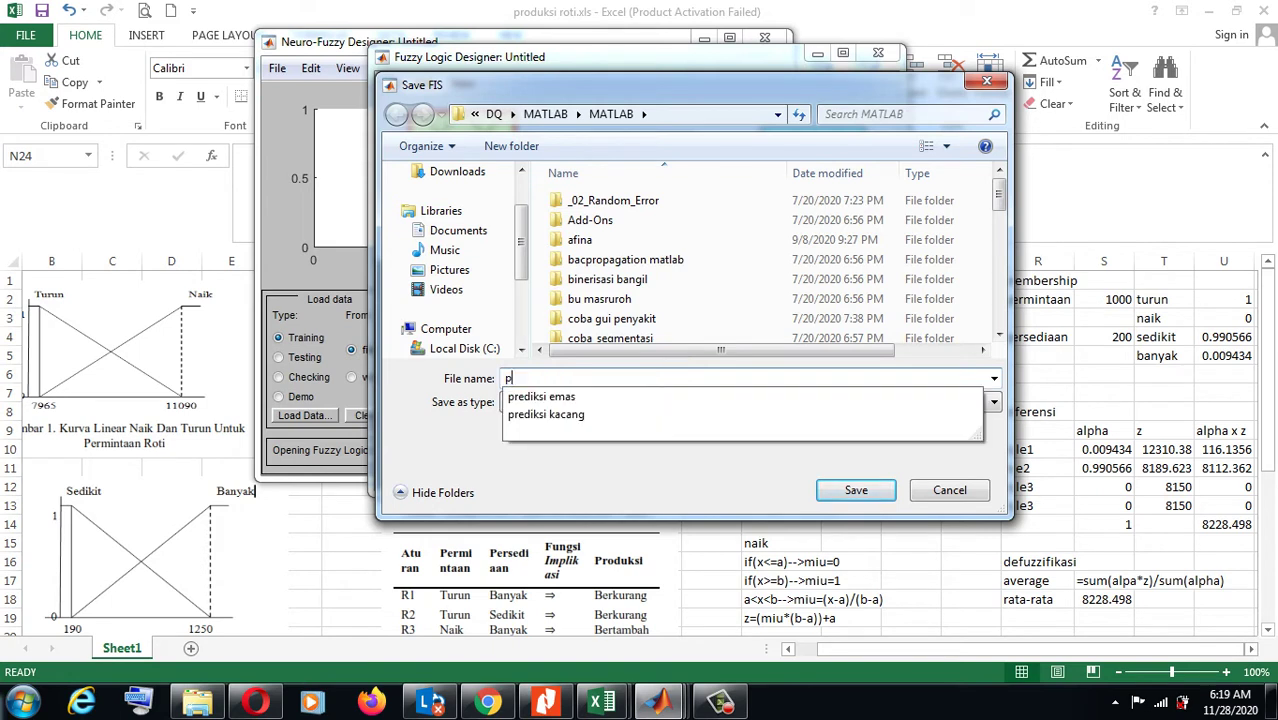
pyautogui.write('roduksi')
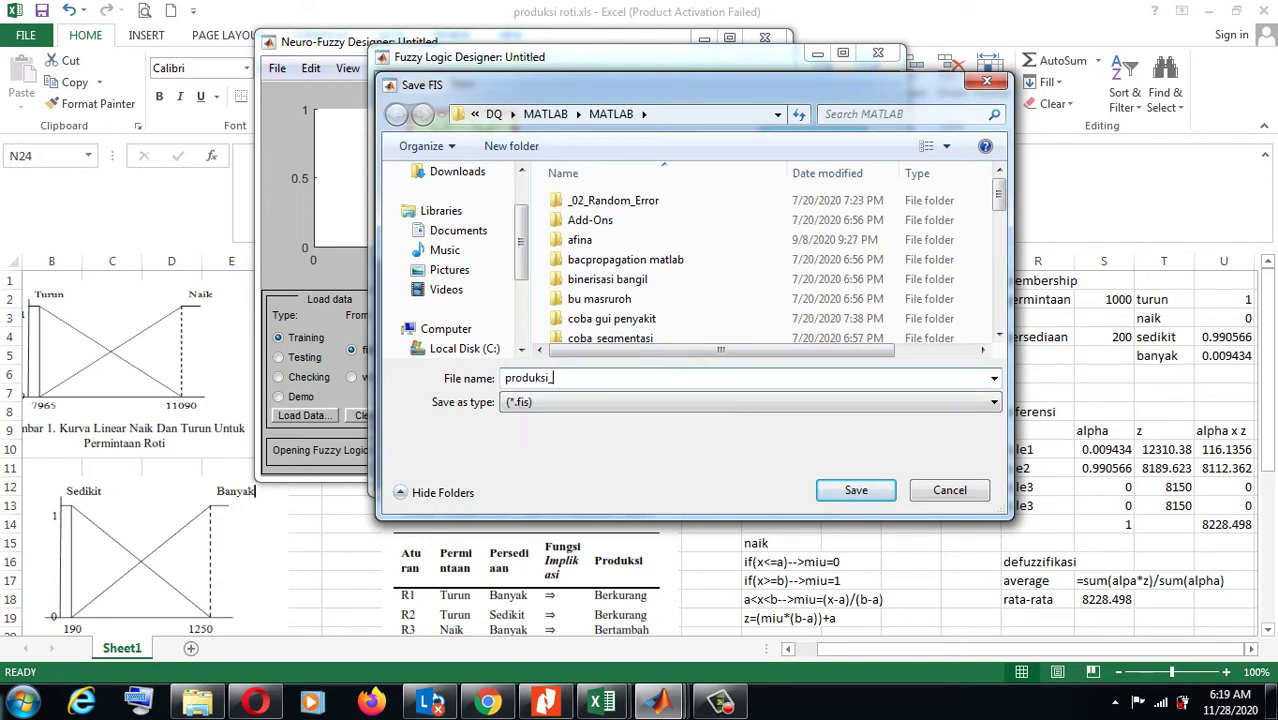
pyautogui.write('_roti')
pyautogui.press('Return')
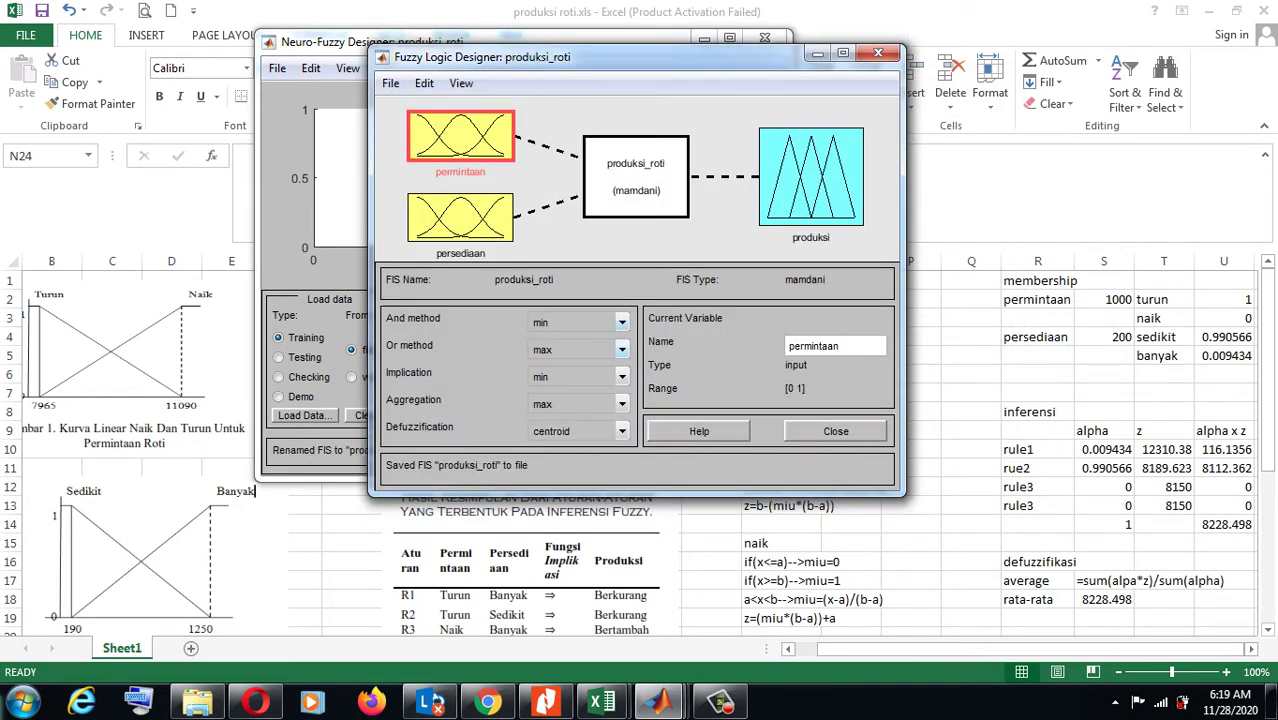
# - Export the fuzzy inference system again as produksi_roti.fis in the MATLAB folder, replacing the existing file
pyautogui.click(390, 83)
pyautogui.moveTo(440, 131)
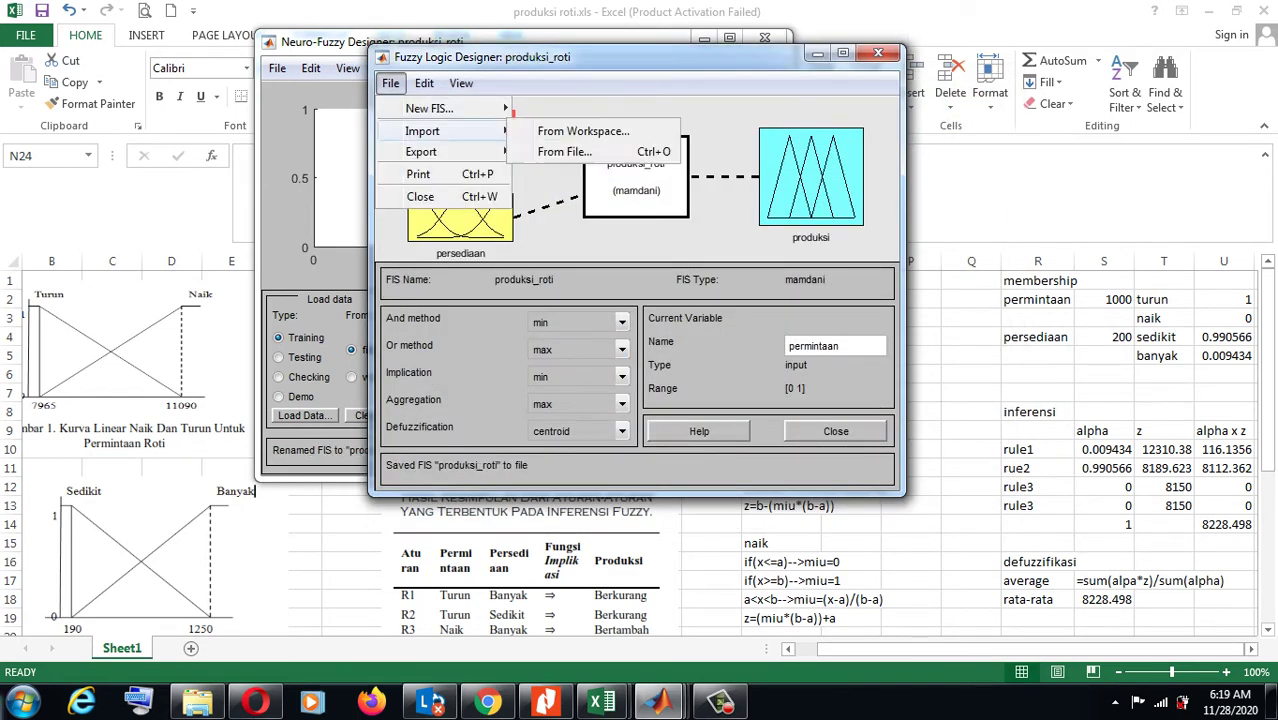
pyautogui.moveTo(425, 152)
pyautogui.click(565, 172)
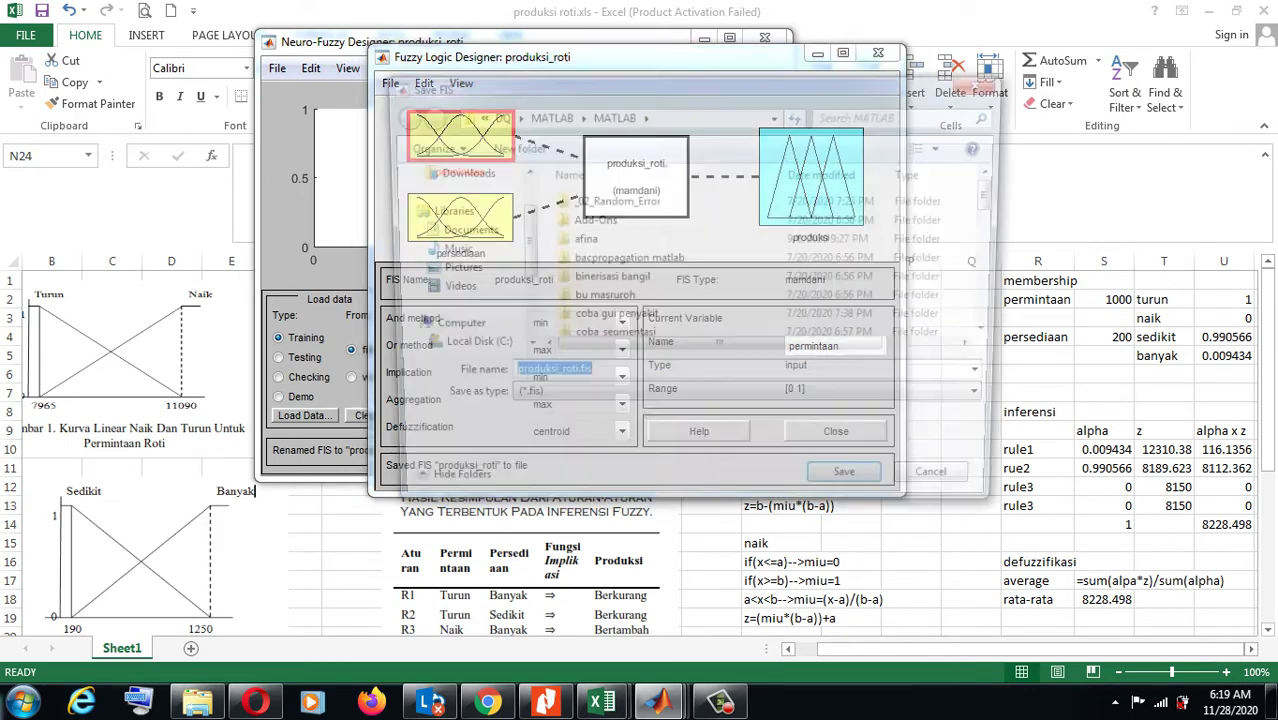
pyautogui.press('Return')
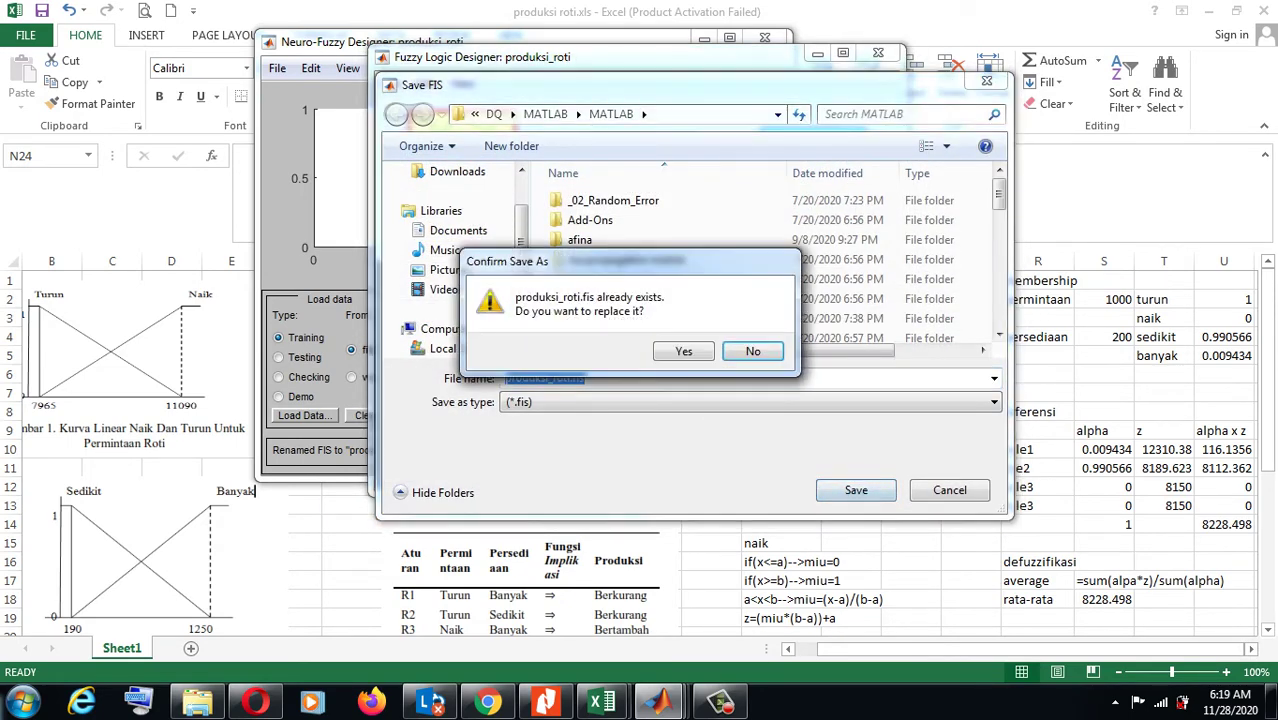
pyautogui.click(684, 351)
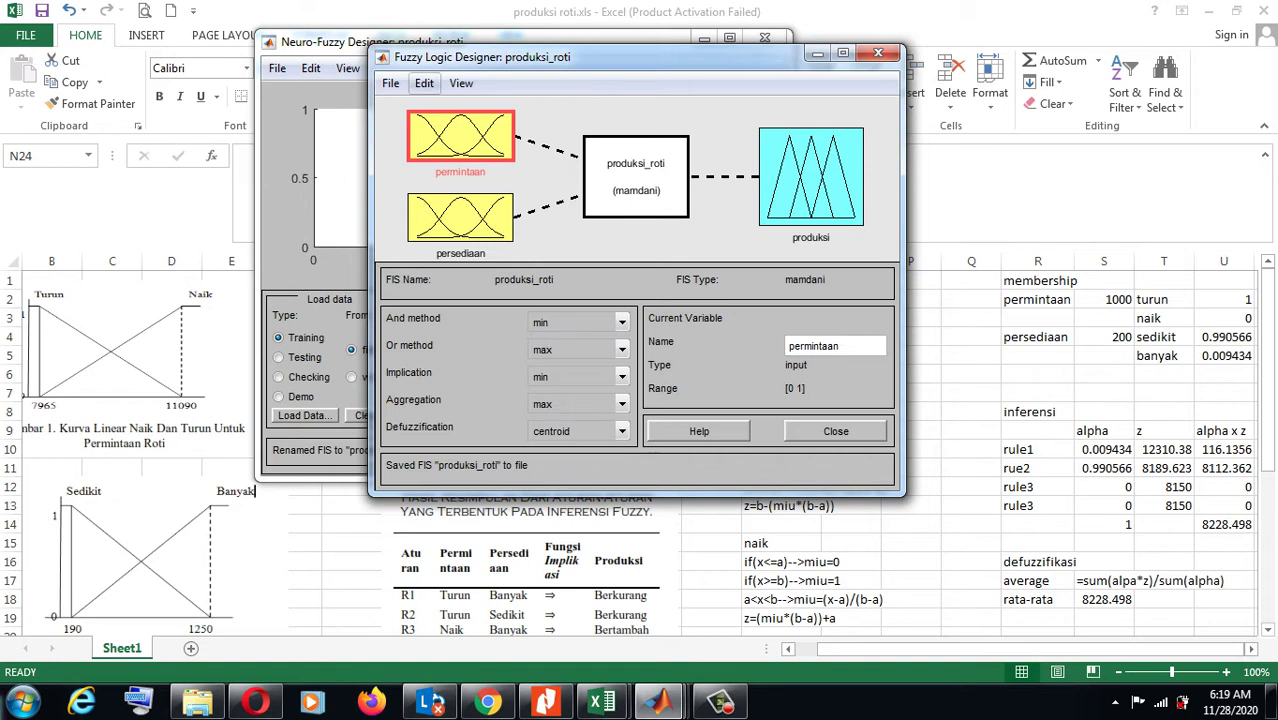
# - In the Rule Editor, add two rules giving produksi berkurang: permintaan turun with persediaan banyak, and permintaan turun with persediaan sedikit
pyautogui.click(424, 83)
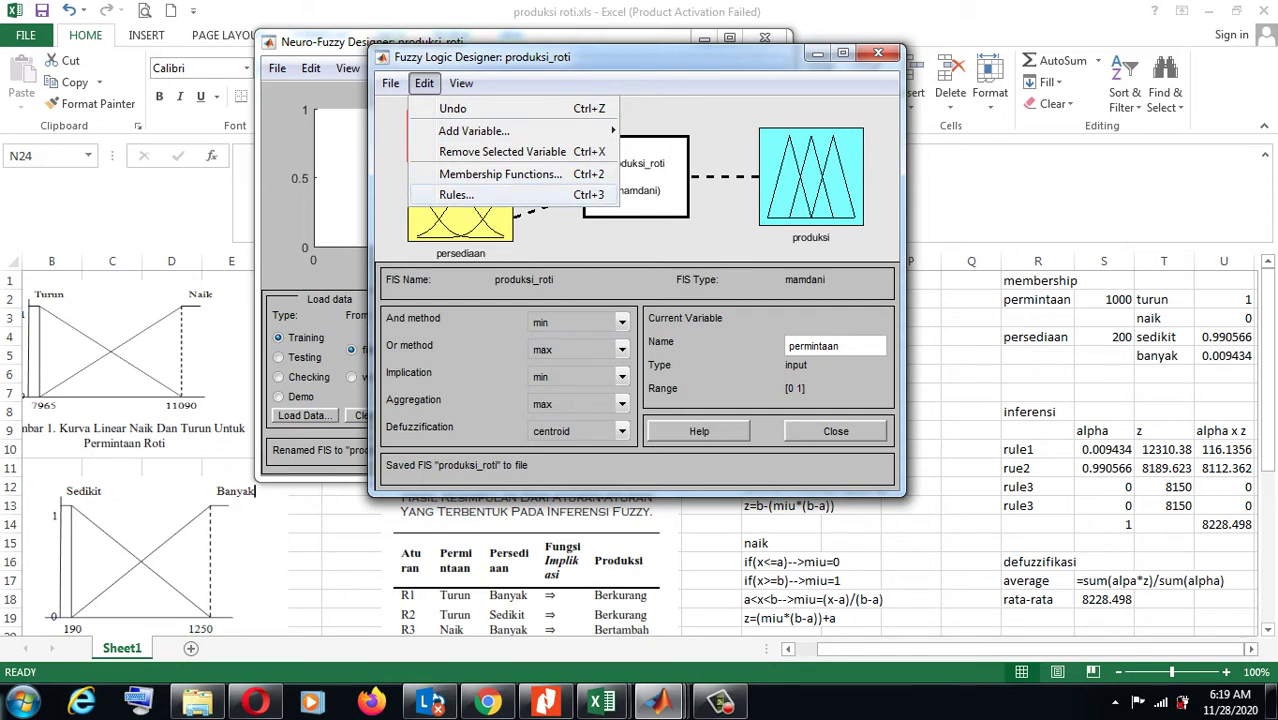
pyautogui.click(456, 194)
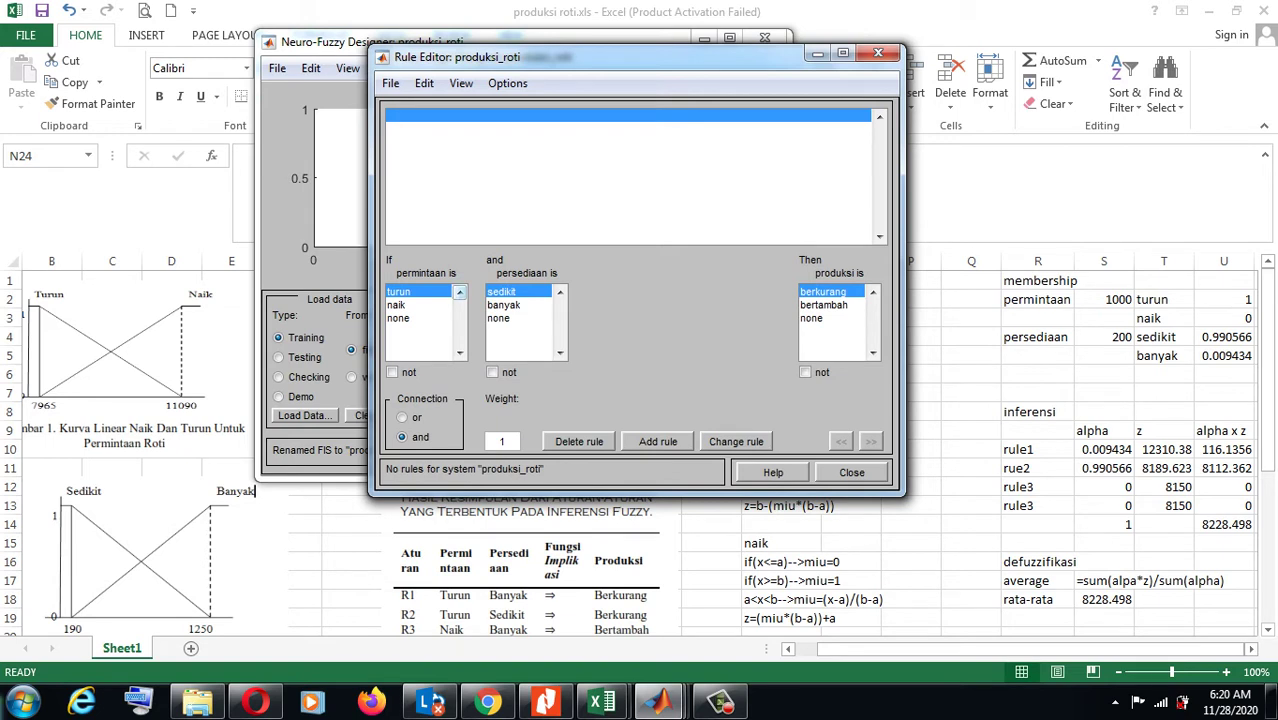
pyautogui.click(504, 304)
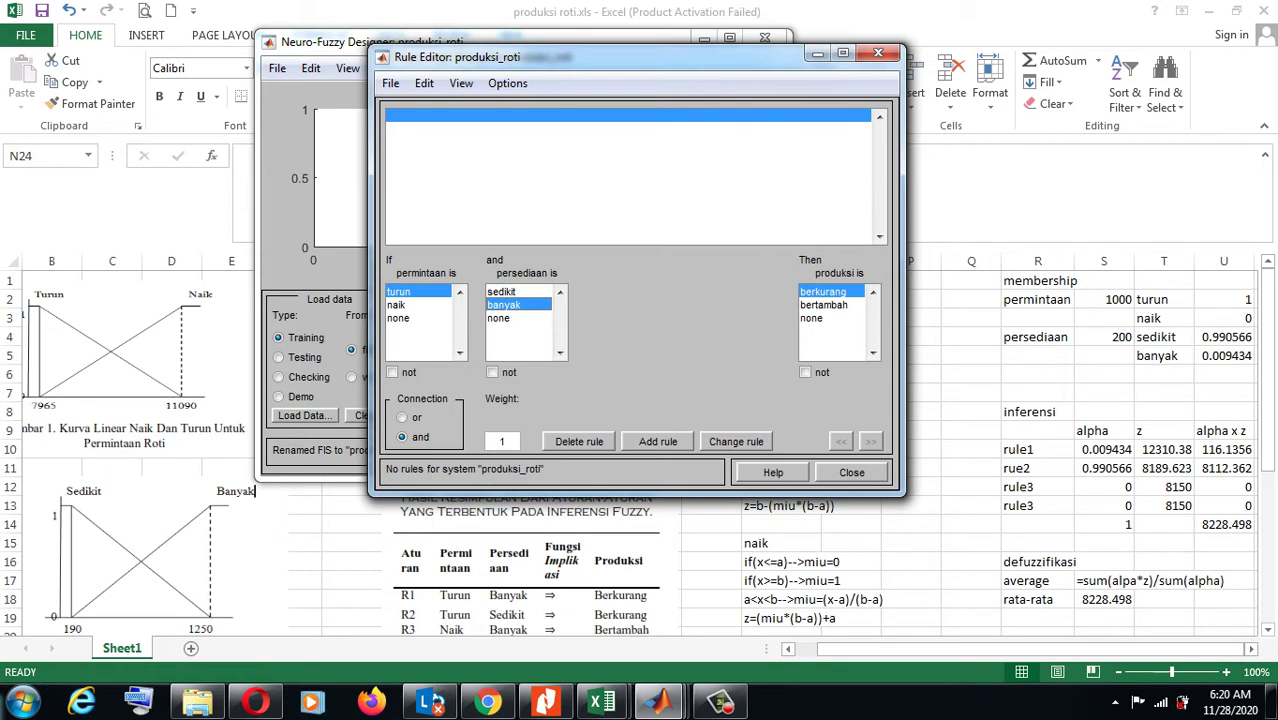
pyautogui.click(658, 441)
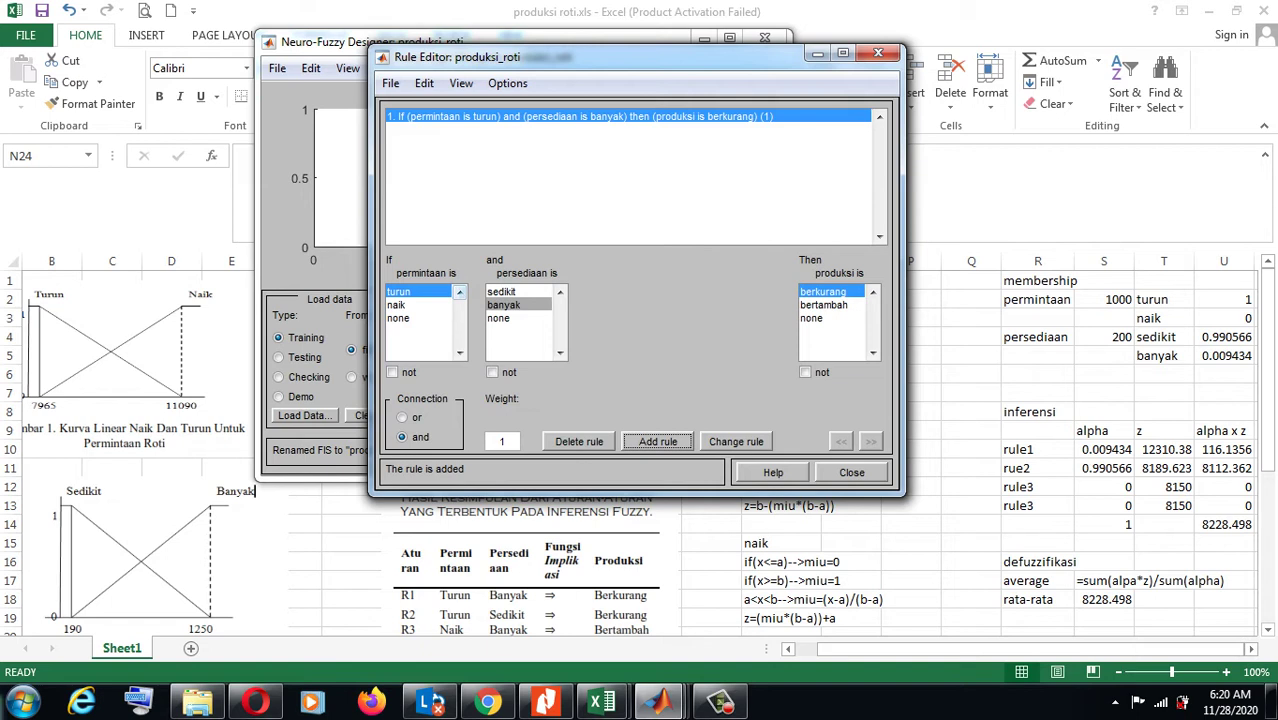
pyautogui.click(503, 292)
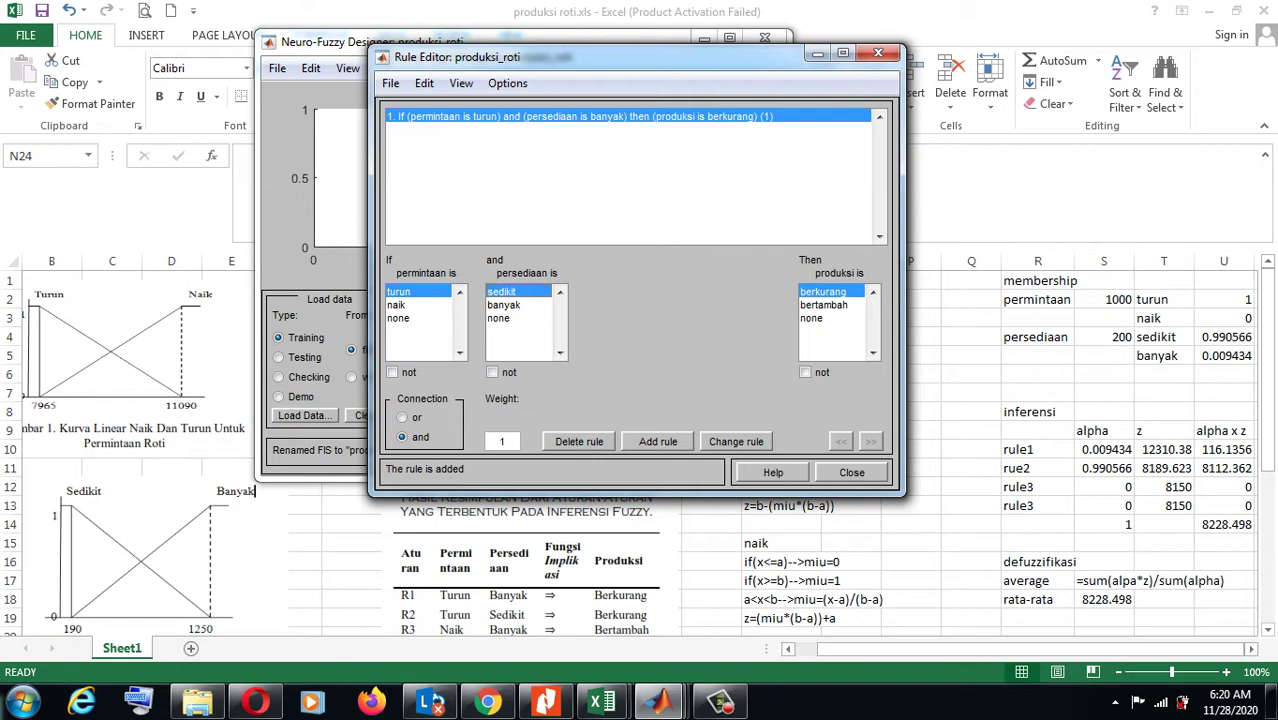
pyautogui.click(658, 441)
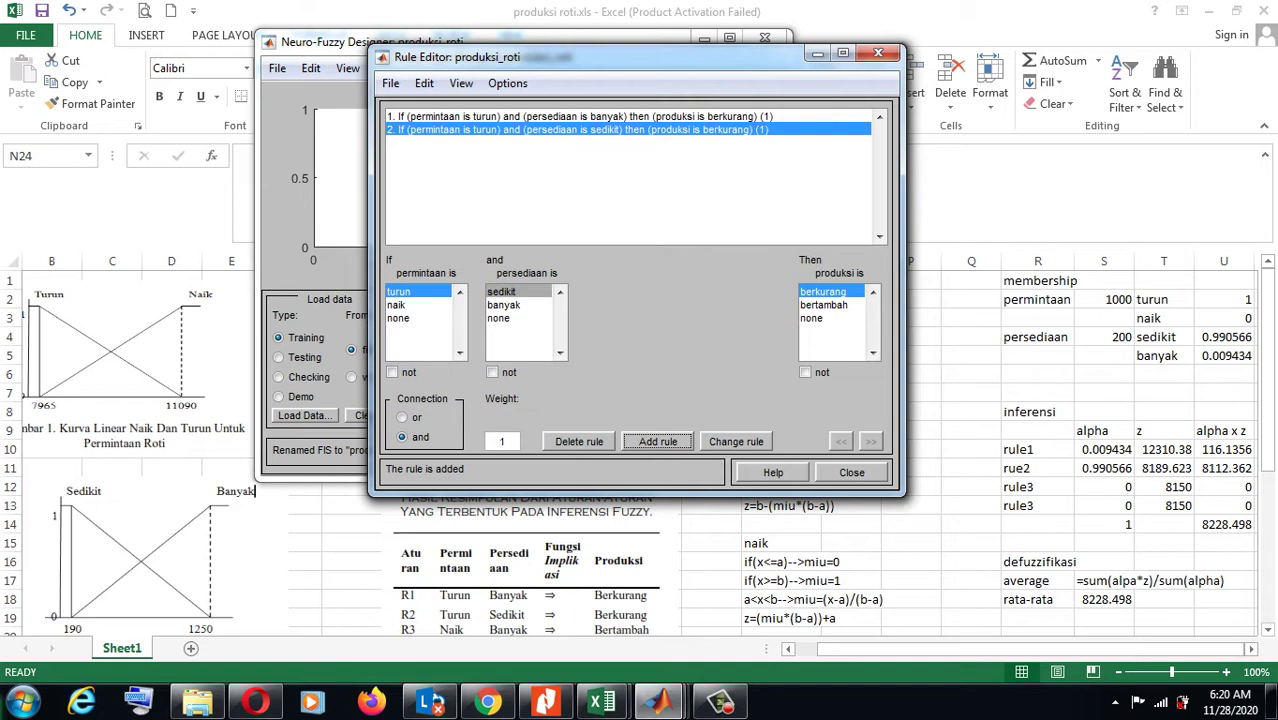
# - Add two rules giving produksi bertambah, permintaan naik with persediaan banyak and with persediaan sedikit, and close the Rule Editor
pyautogui.click(397, 304)
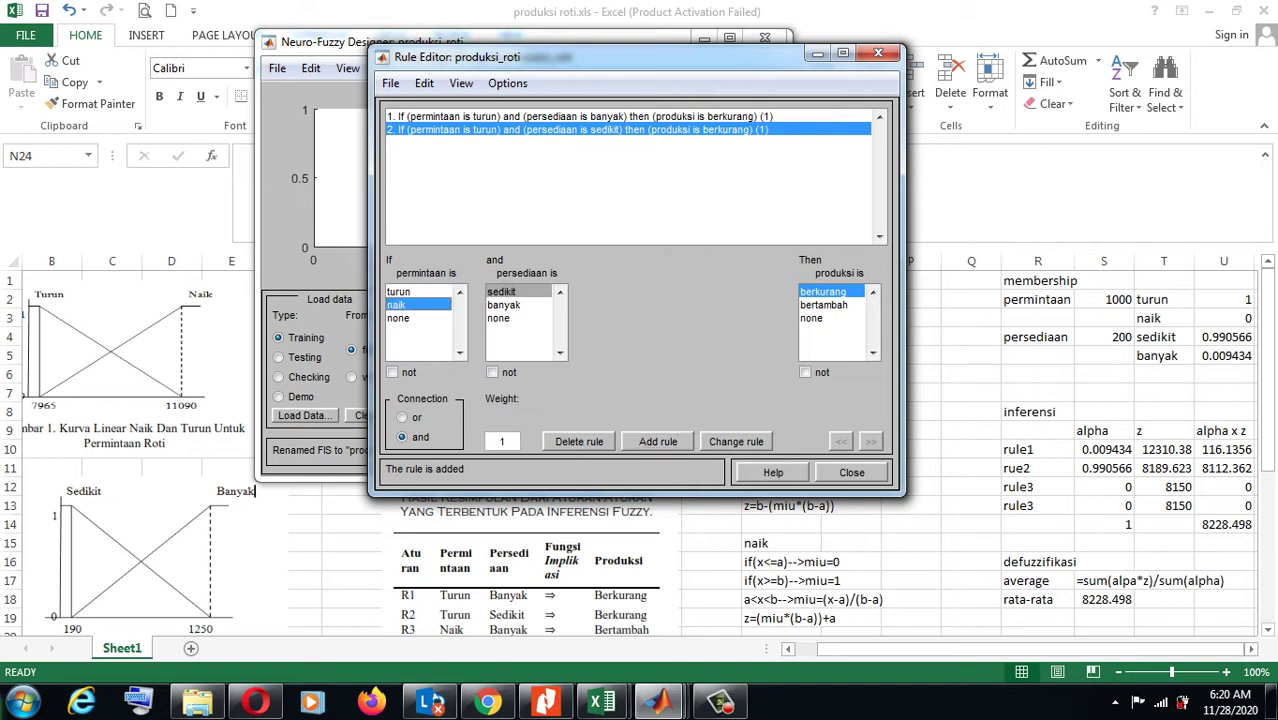
pyautogui.click(504, 304)
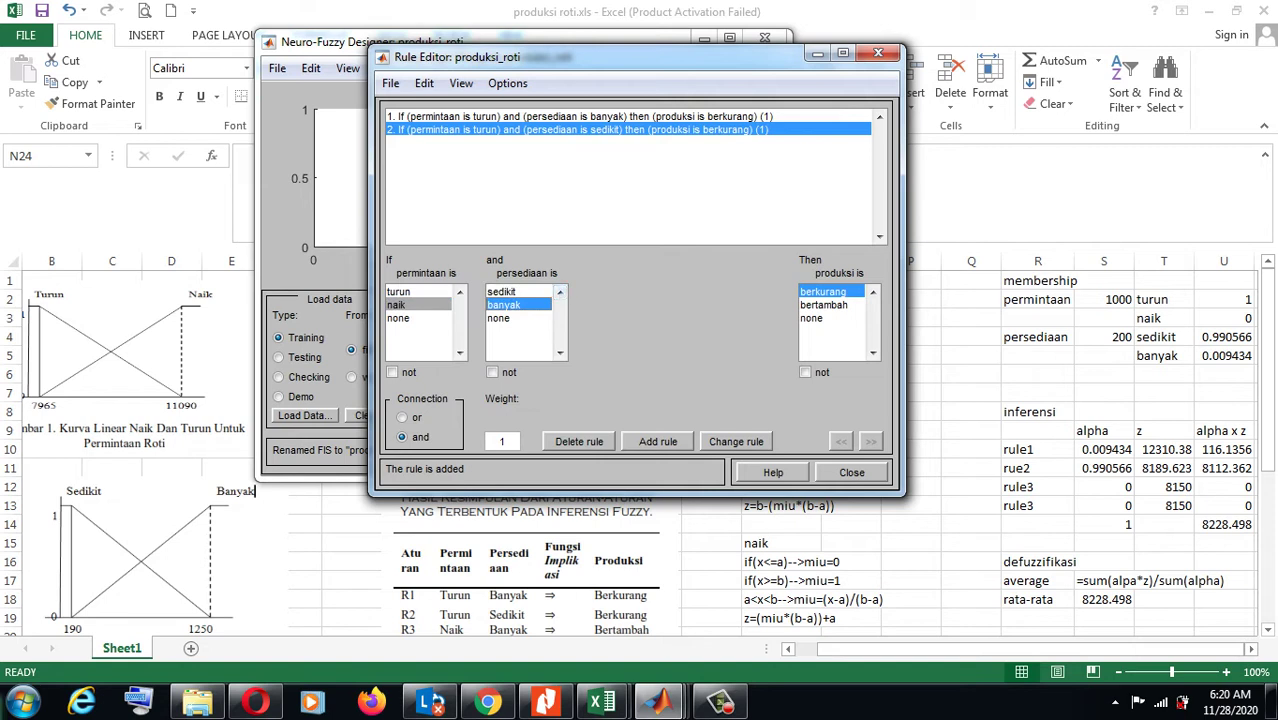
pyautogui.click(823, 304)
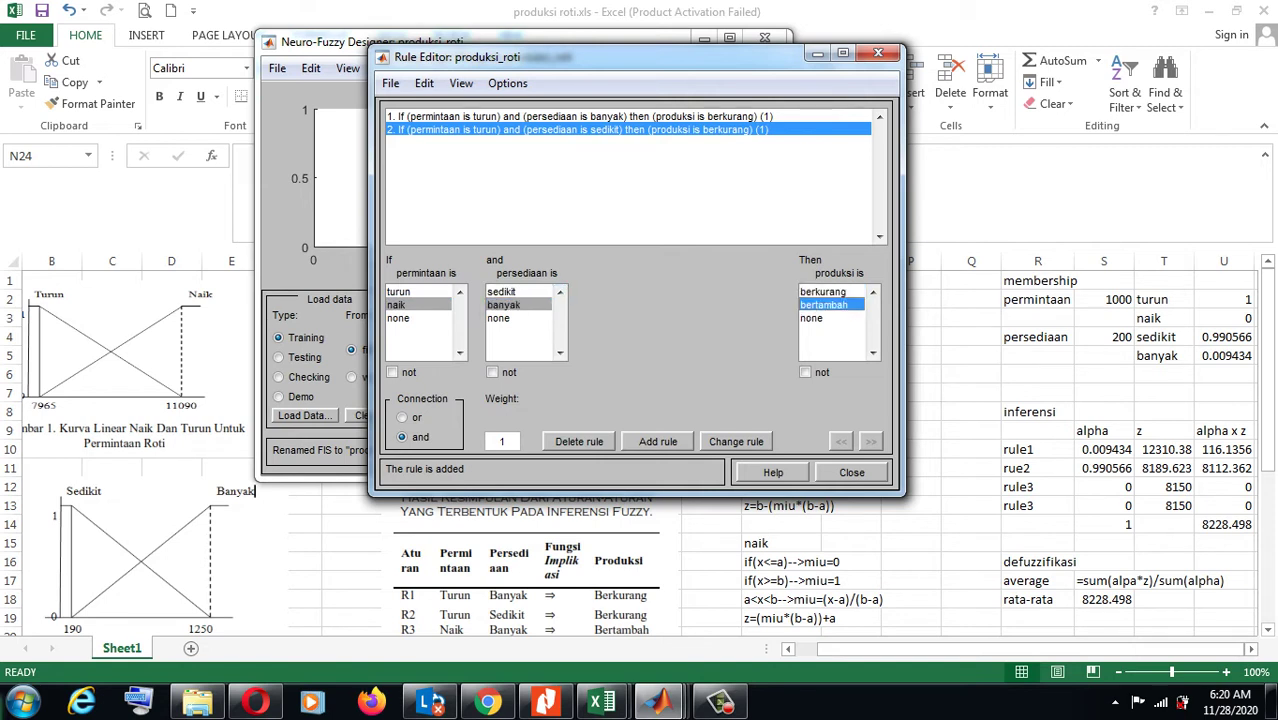
pyautogui.click(658, 441)
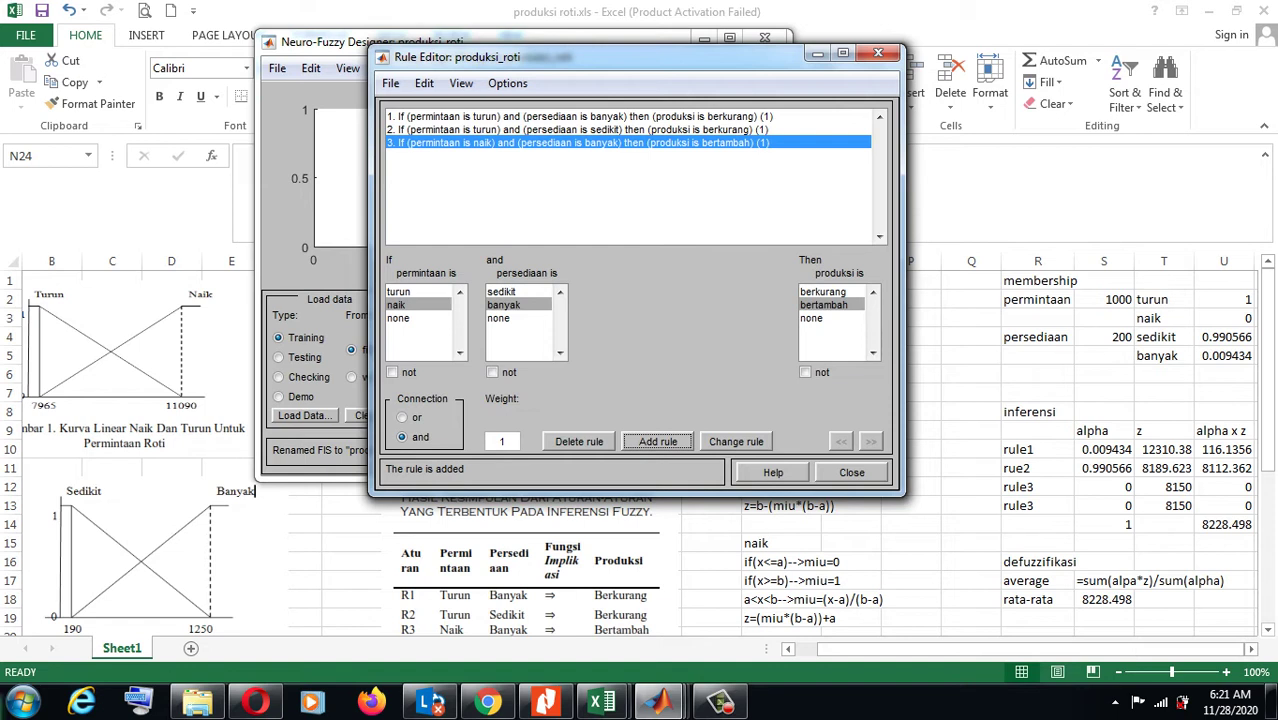
pyautogui.click(502, 291)
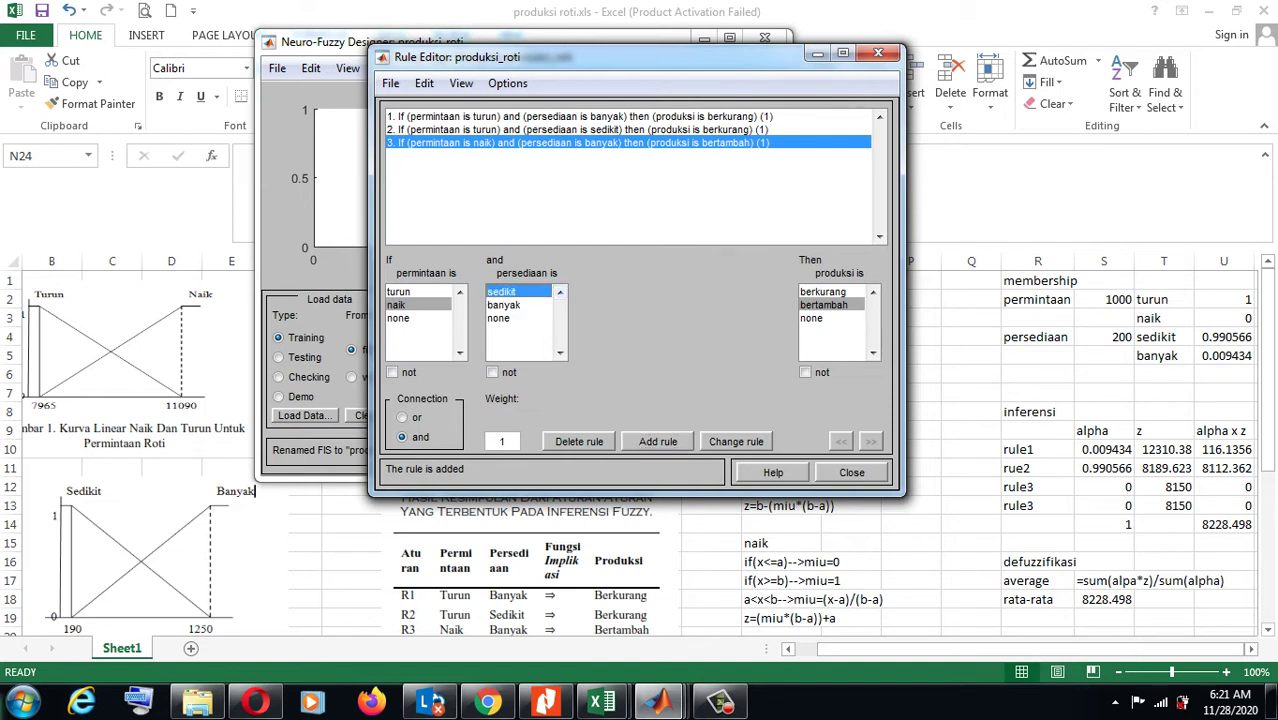
pyautogui.click(658, 441)
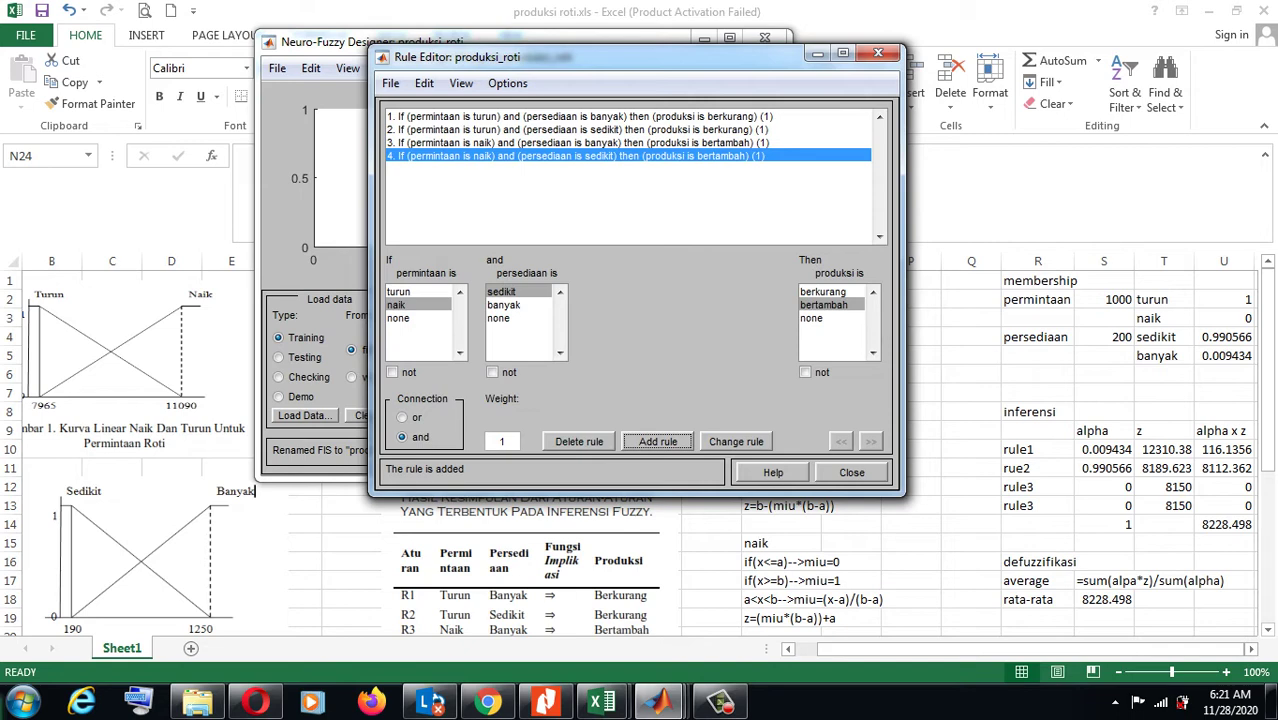
pyautogui.click(851, 472)
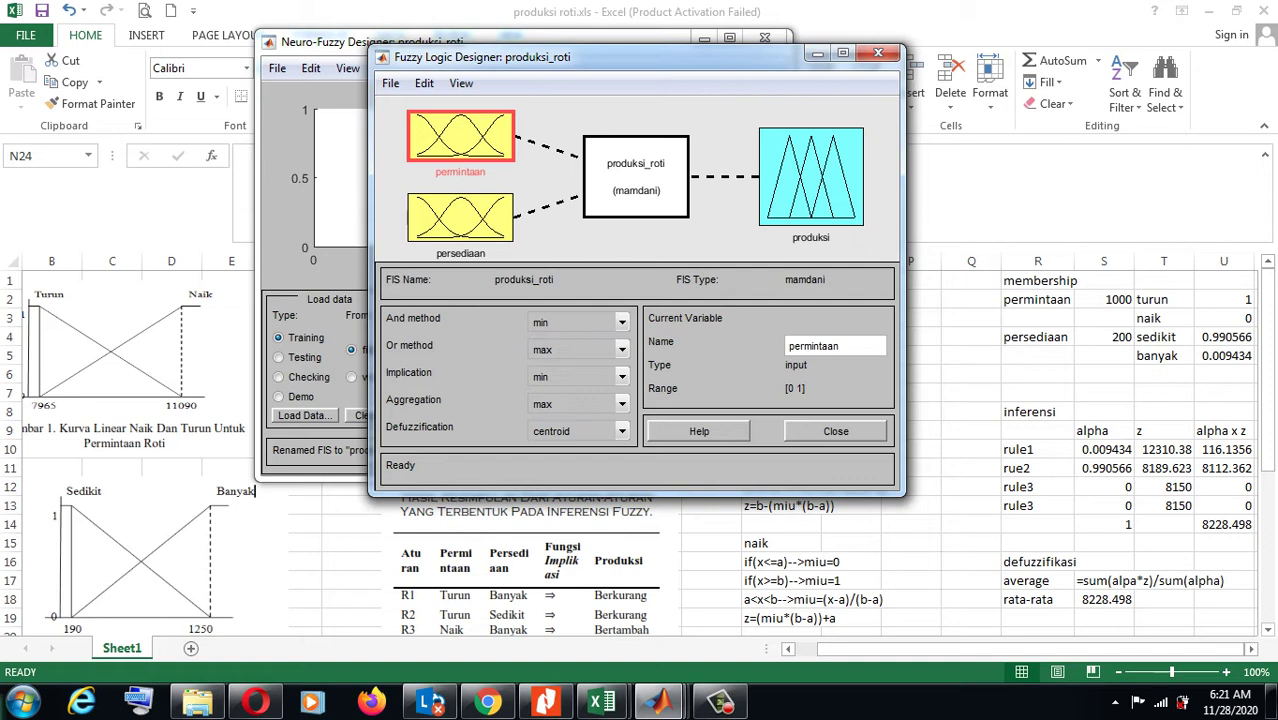
# - Close the Fuzzy Logic Designer and the Neuro-Fuzzy Designer, saving the system over the existing produksi_roti.fis
pyautogui.click(836, 431)
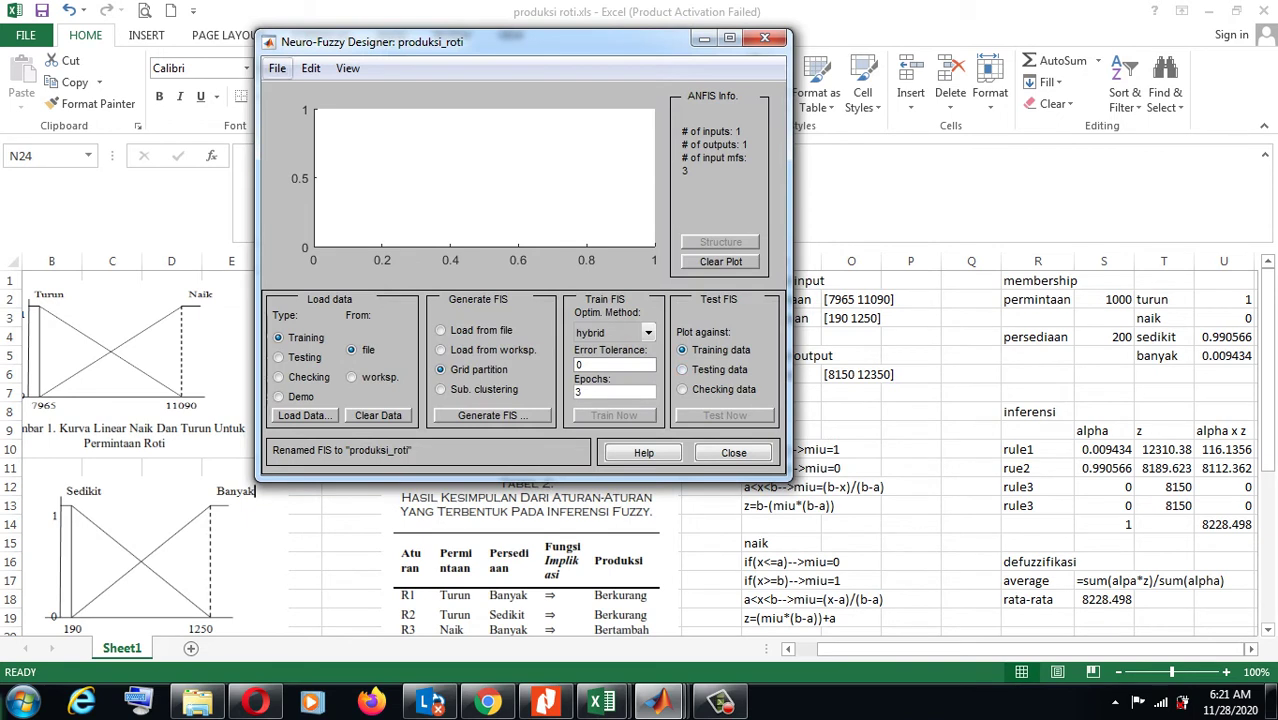
pyautogui.click(277, 68)
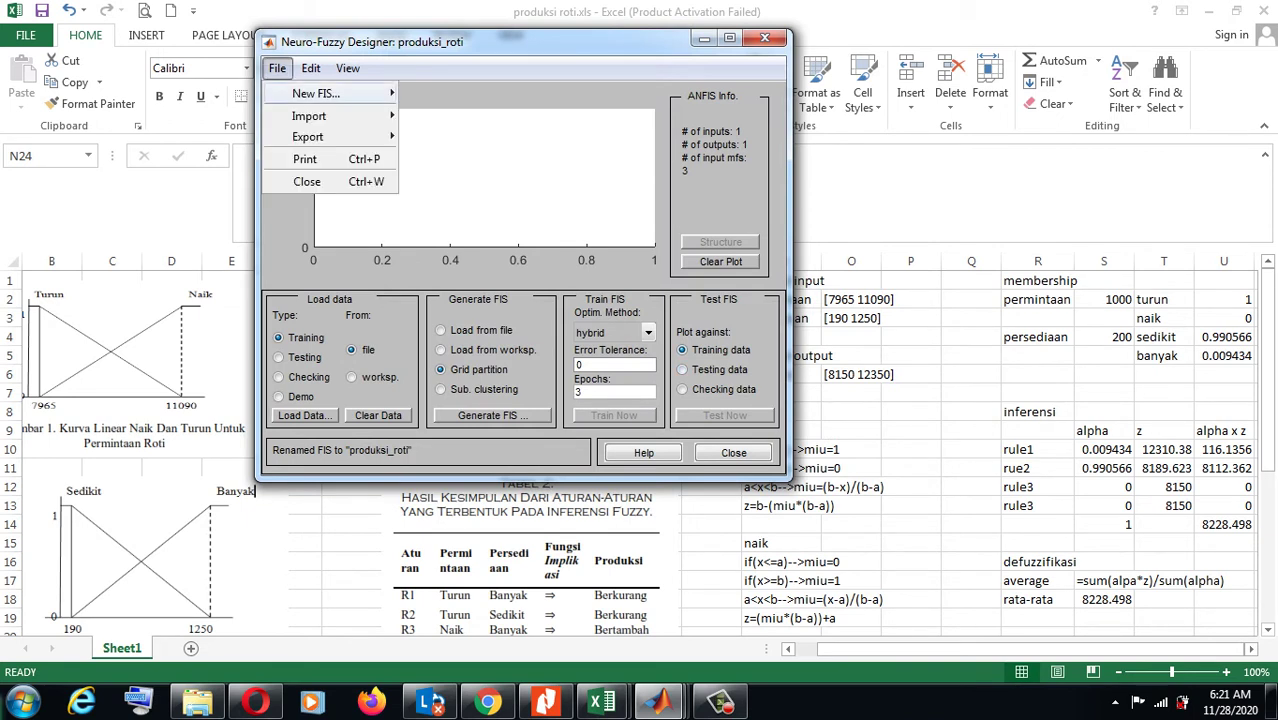
pyautogui.click(307, 181)
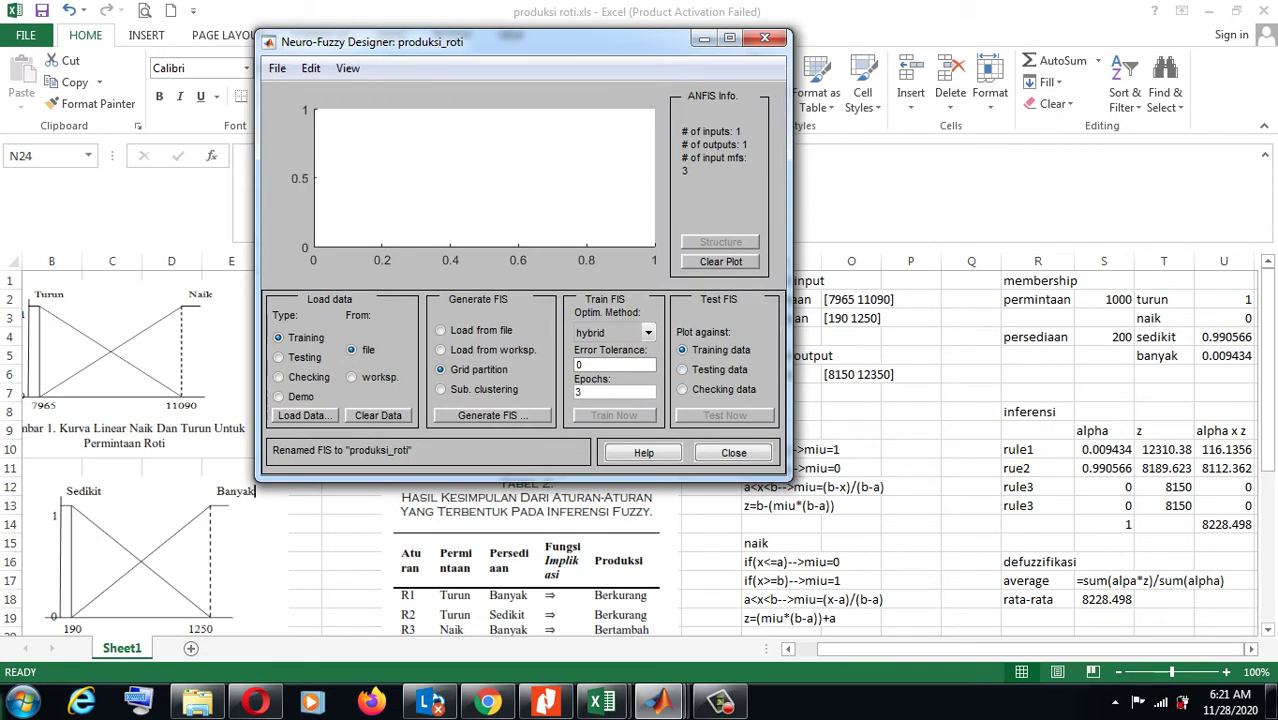
pyautogui.press('Return')
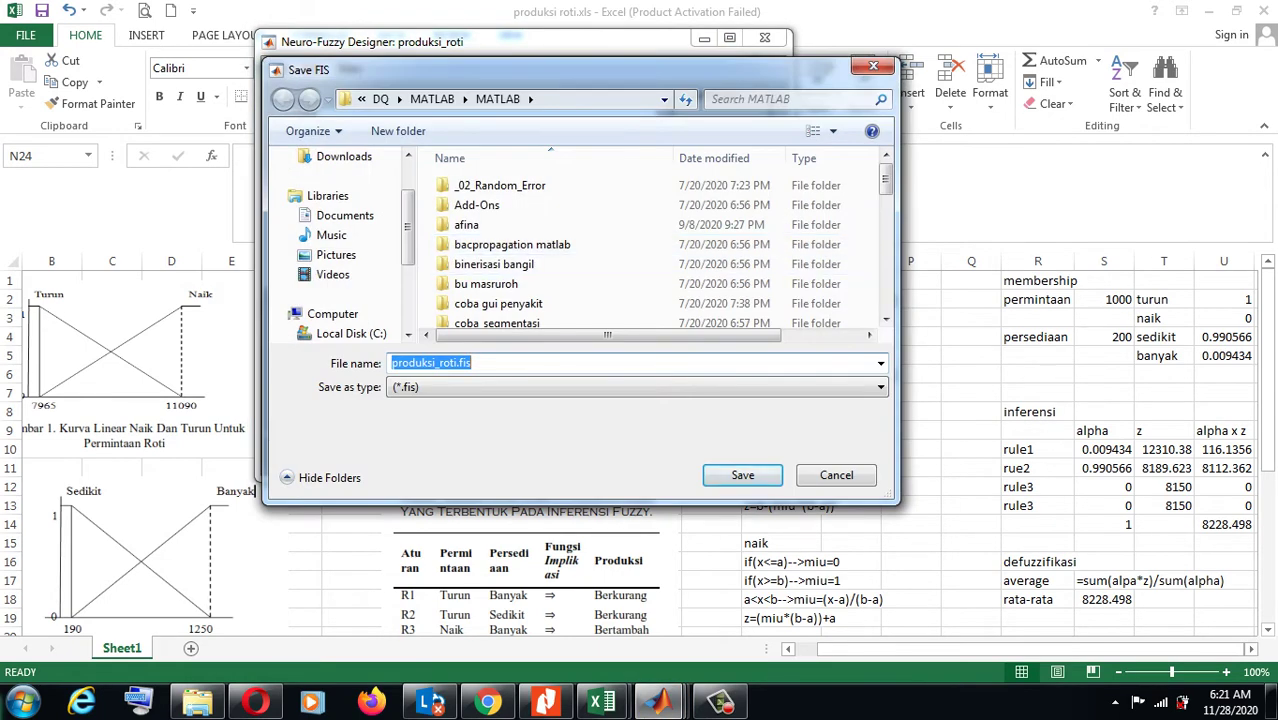
pyautogui.press('Return')
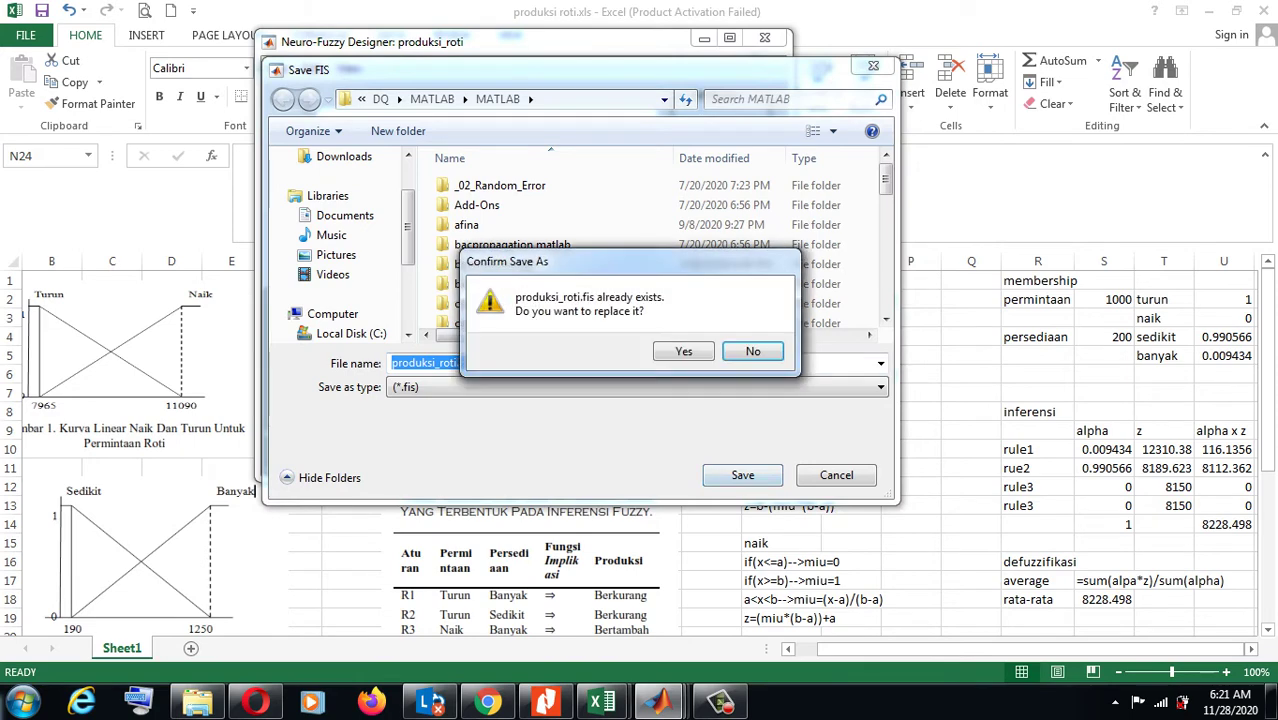
pyautogui.press('Return')
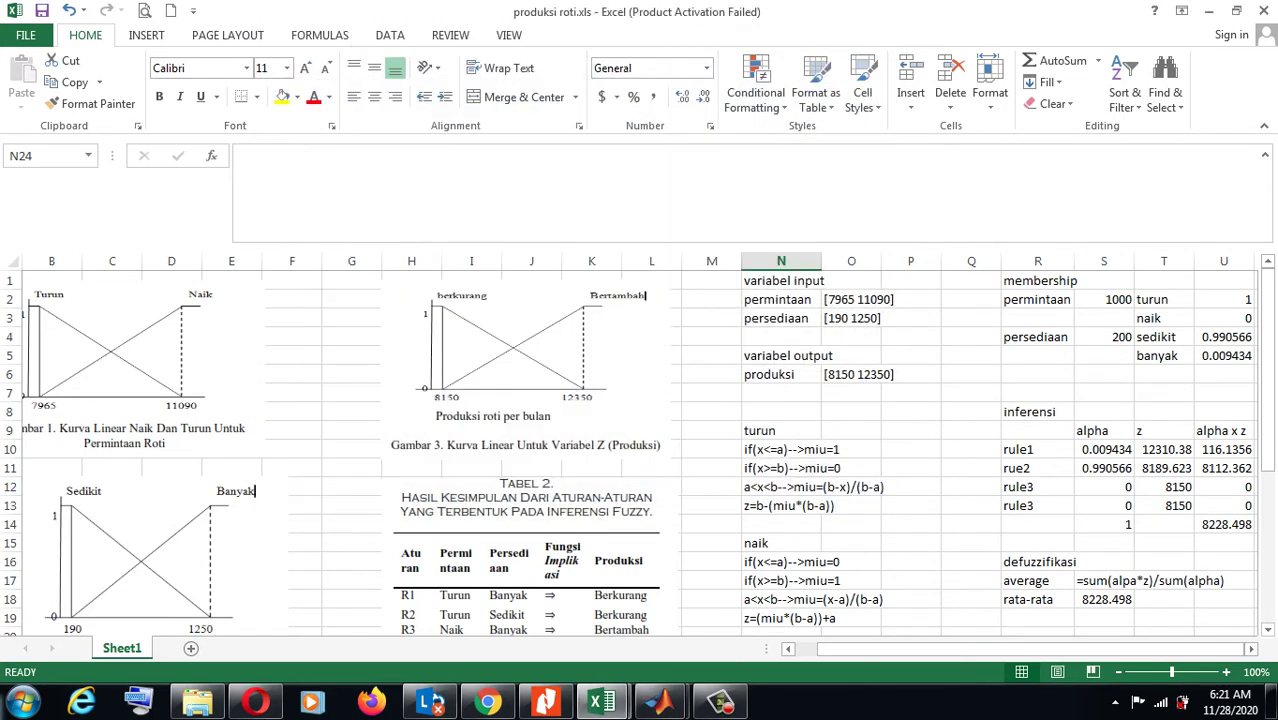
# - Switch to the main MATLAB window and start a new app with GUIDE
pyautogui.moveTo(660, 702)
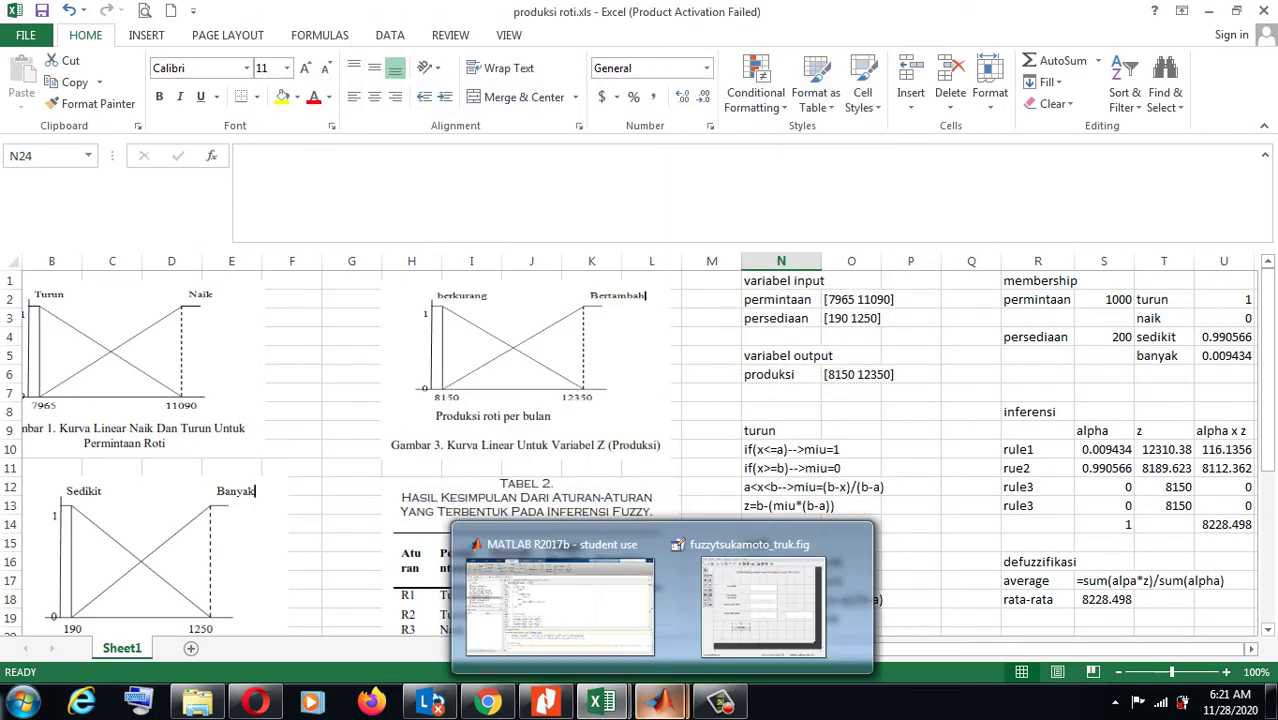
pyautogui.click(560, 598)
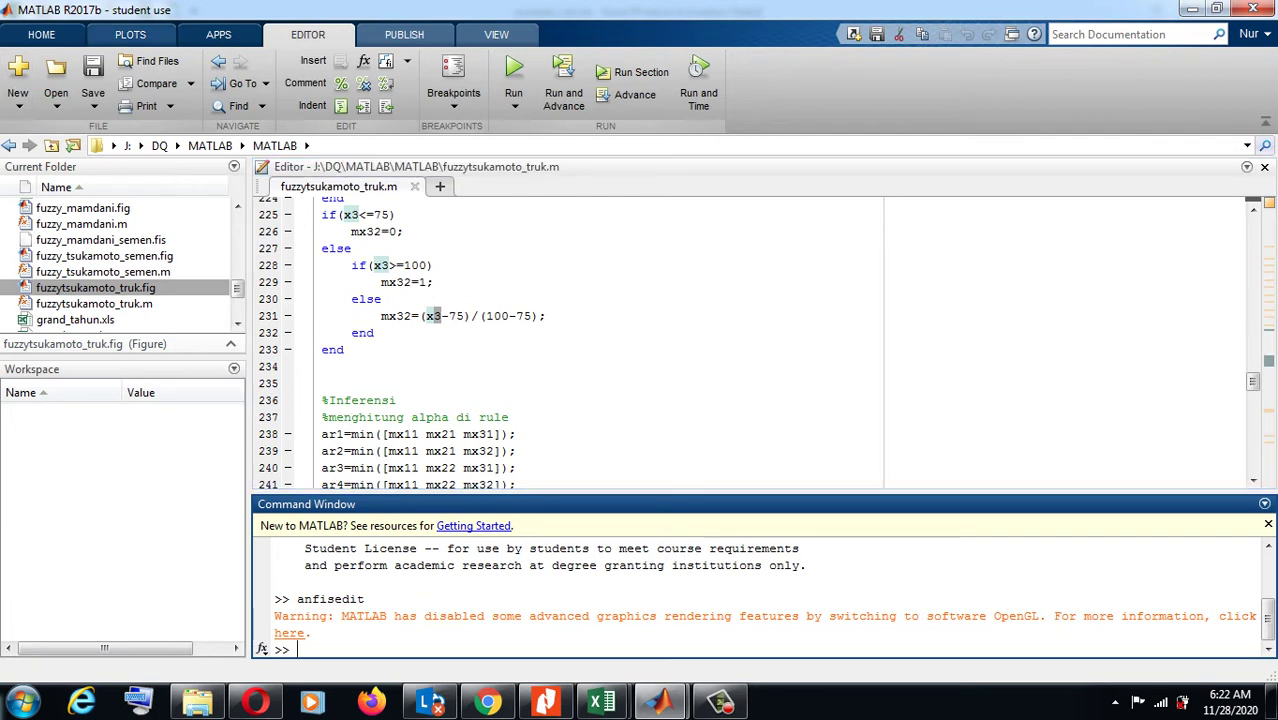
pyautogui.click(41, 34)
pyautogui.click(114, 95)
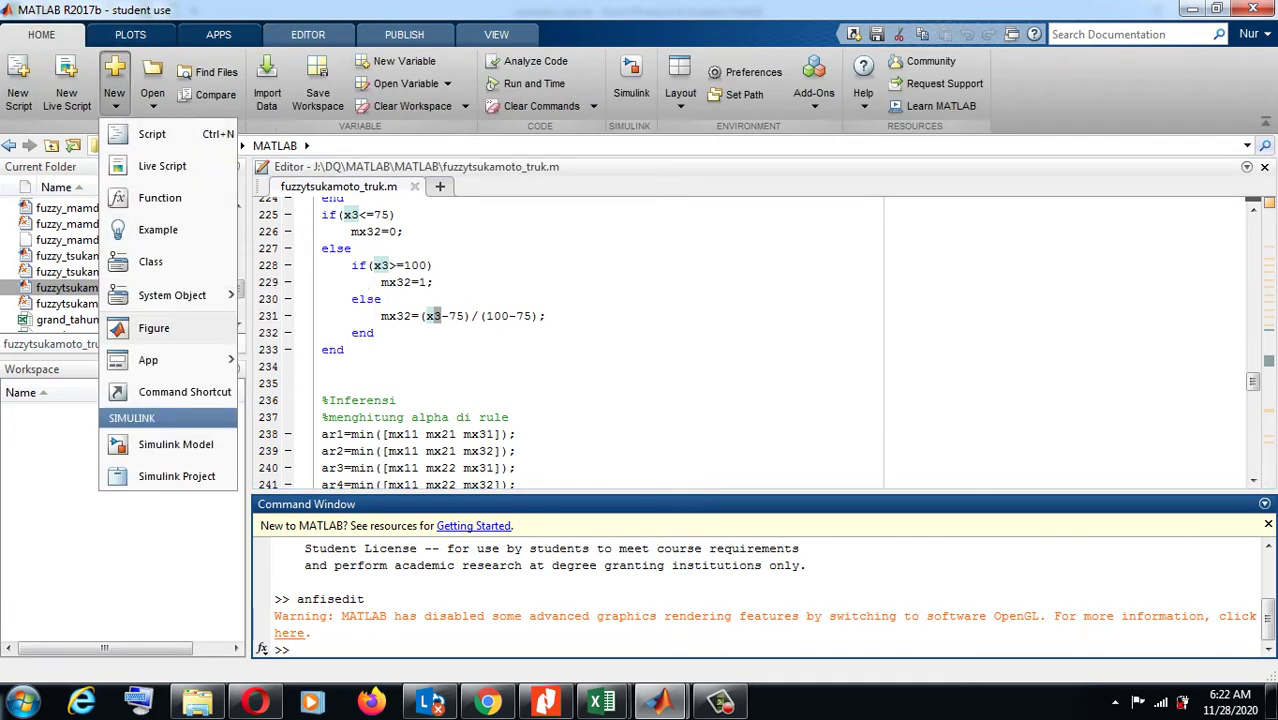
pyautogui.moveTo(160, 360)
pyautogui.click(310, 366)
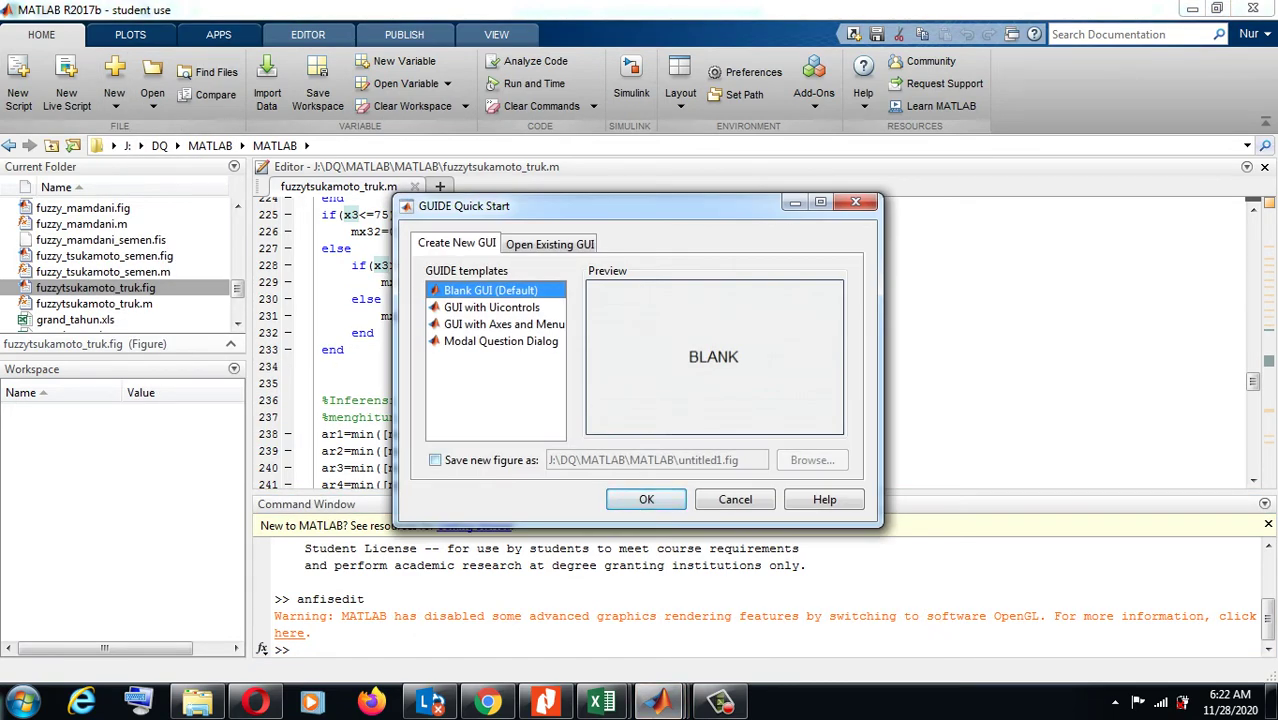
# - Create a blank GUI saved as gui_produksi_roti_mamdani.fig in the MATLAB folder and enlarge its layout editor window
pyautogui.click(435, 460)
pyautogui.click(812, 460)
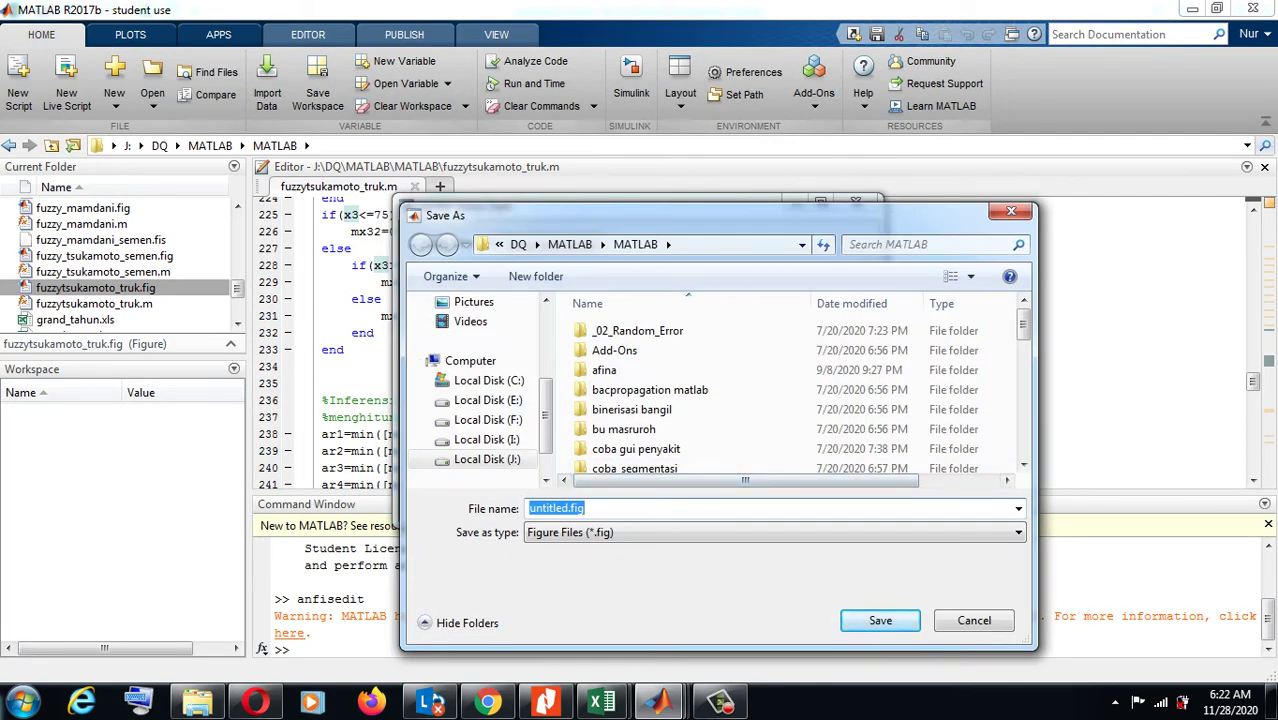
pyautogui.press('BackSpace')
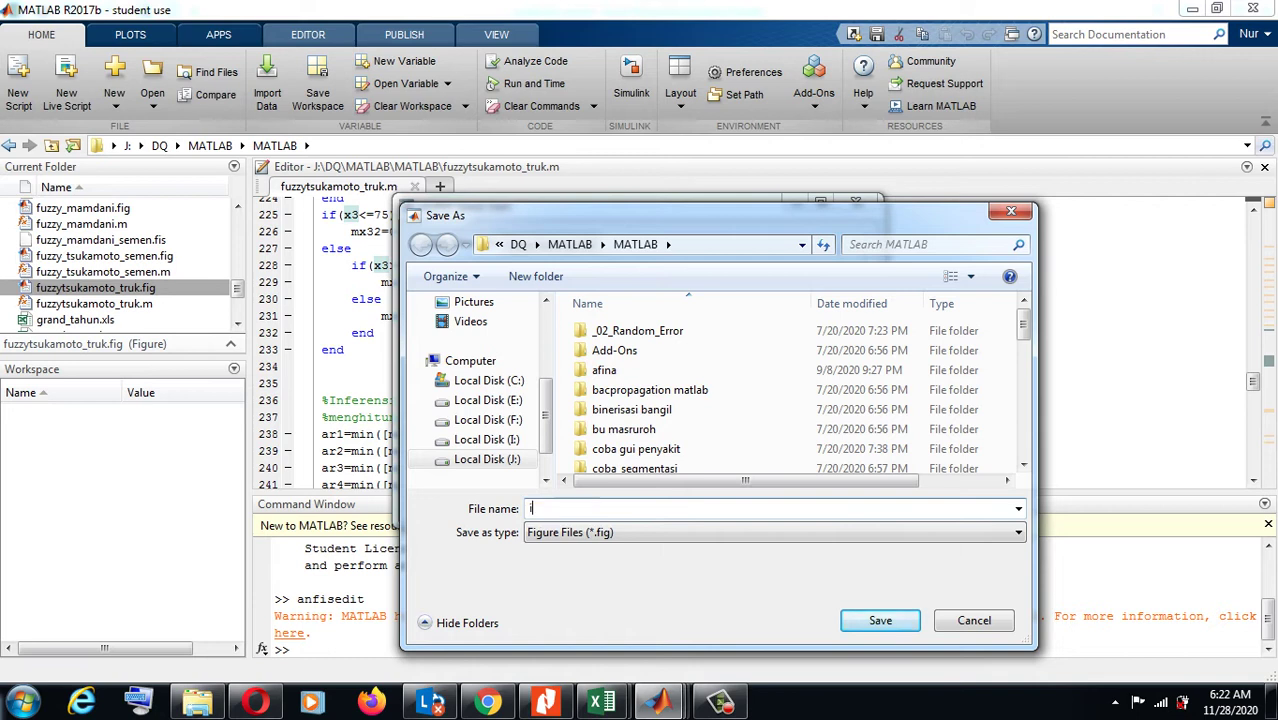
pyautogui.write('m')
pyautogui.press('BackSpace')
pyautogui.write('g')
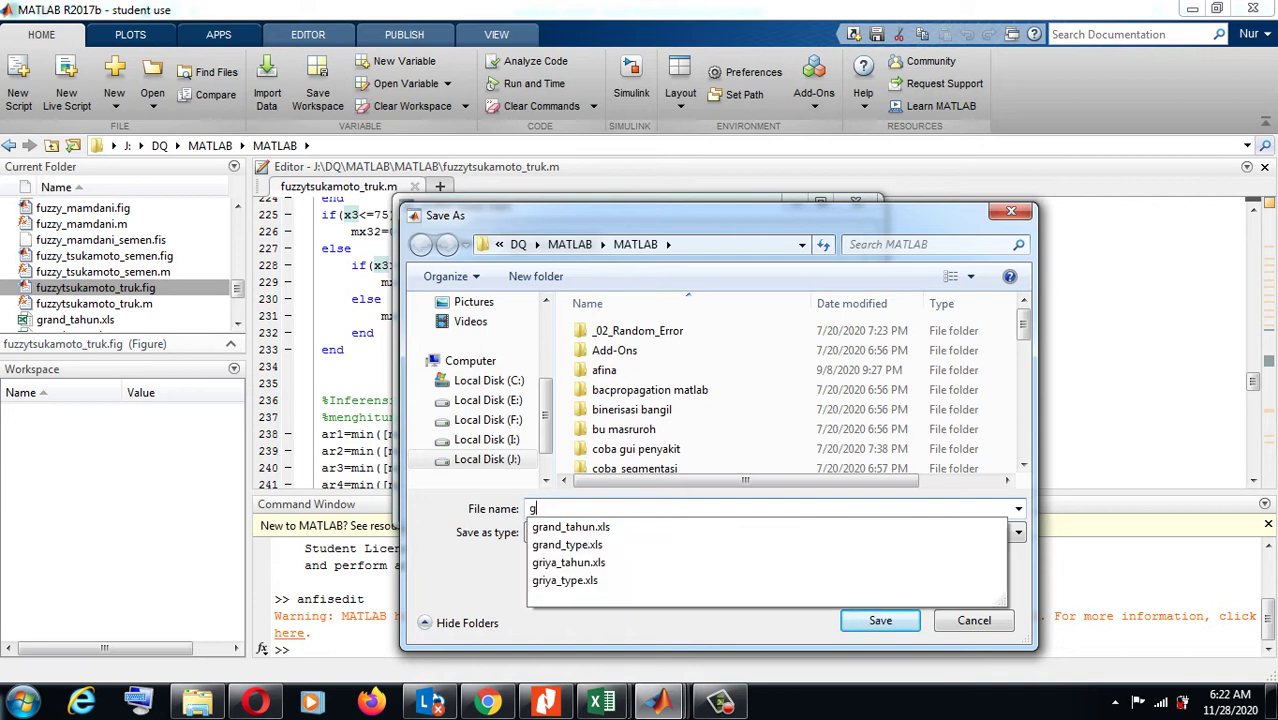
pyautogui.write('ui_')
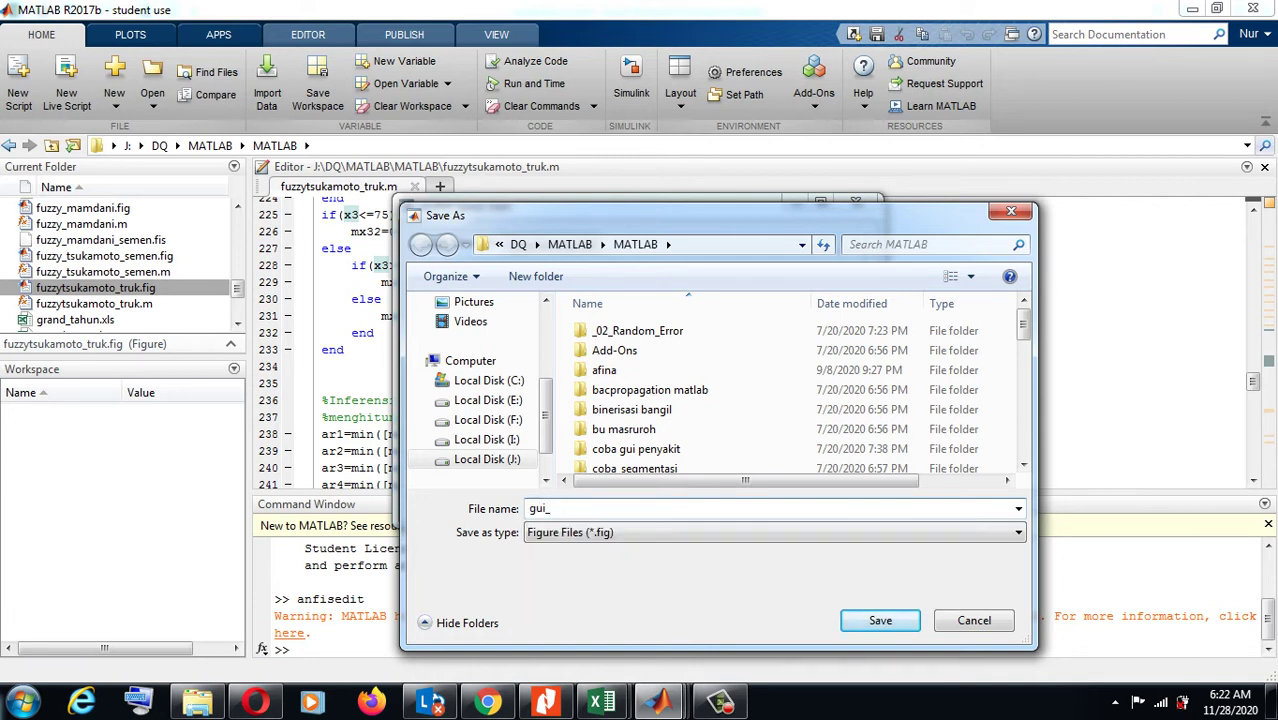
pyautogui.write('produksi_roti_mamdani')
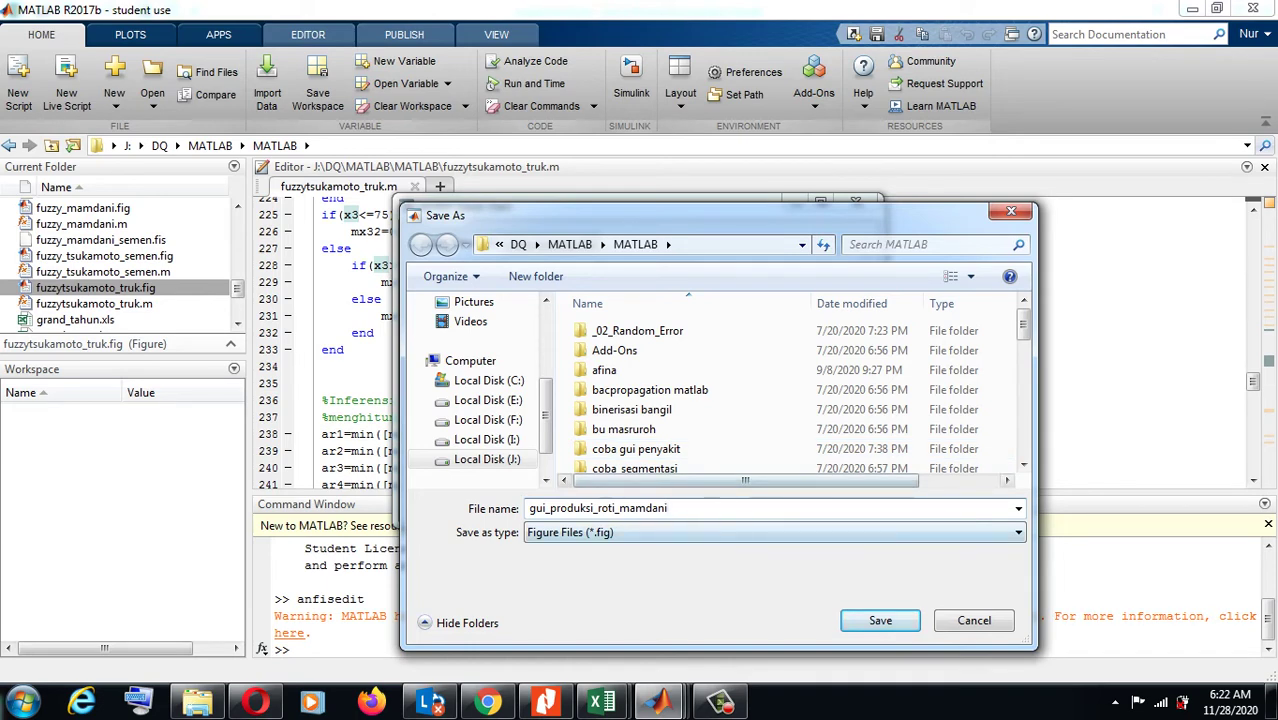
pyautogui.click(880, 621)
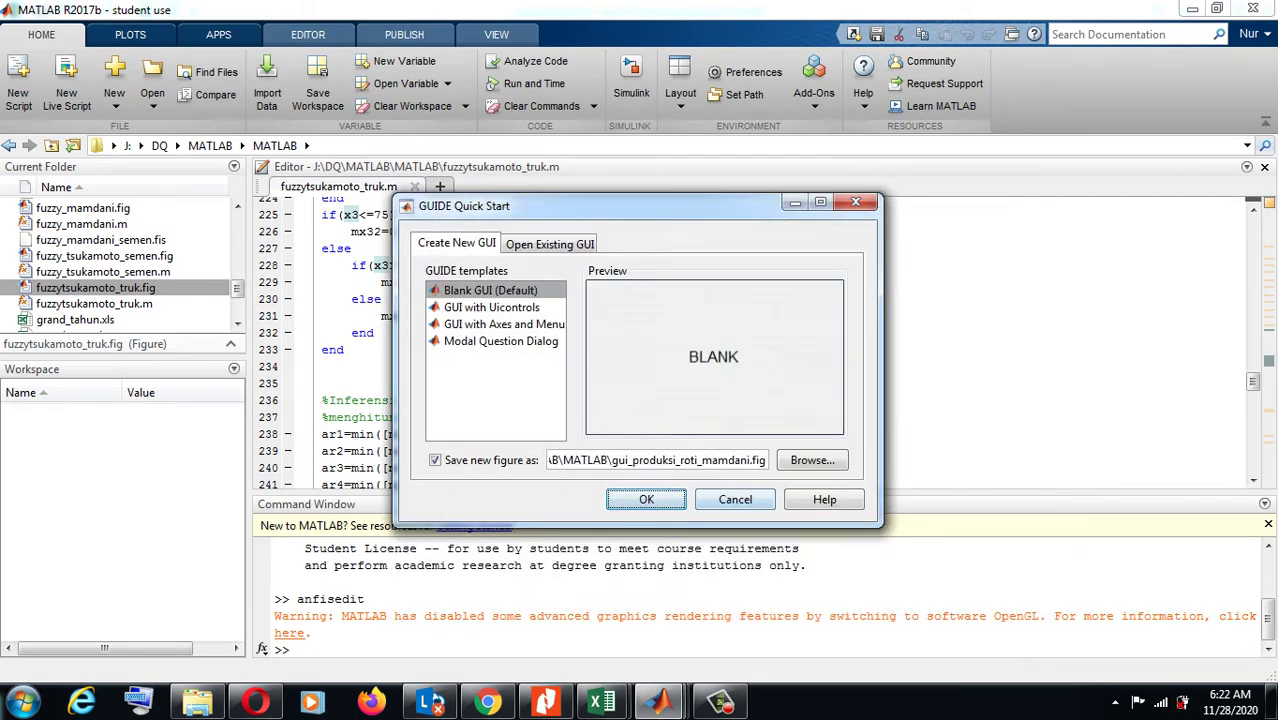
pyautogui.click(646, 499)
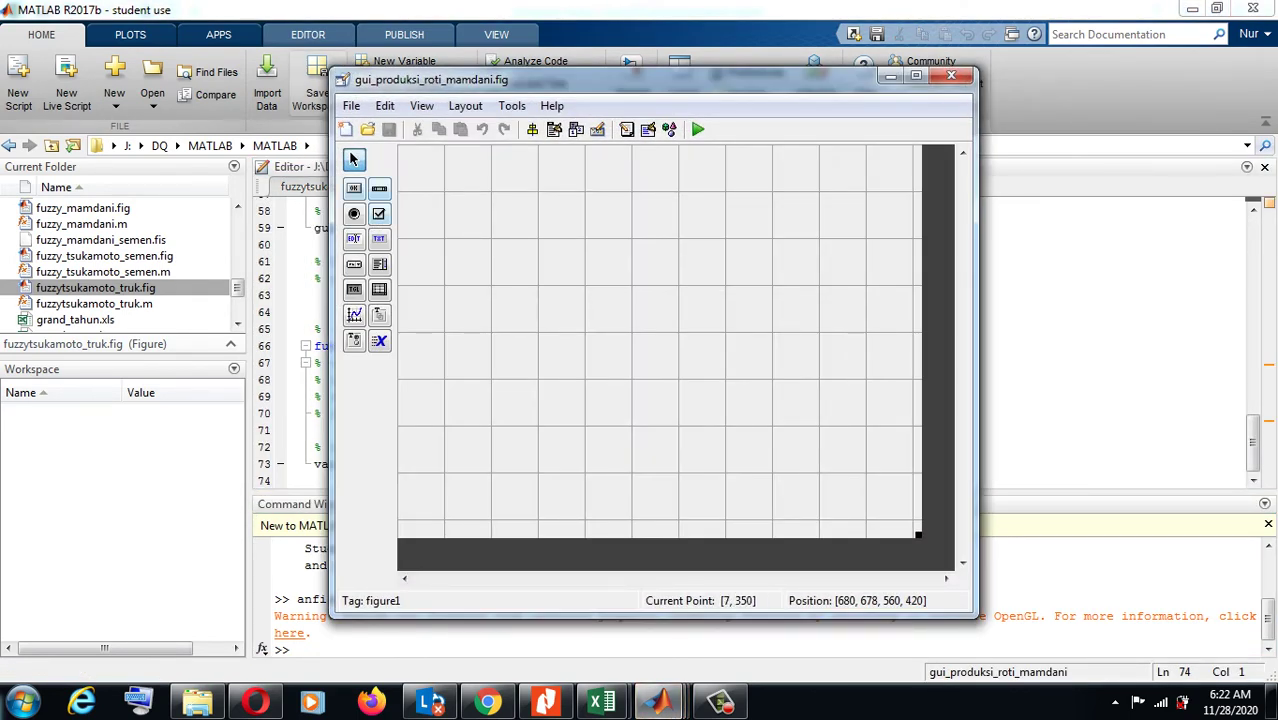
pyautogui.moveTo(330, 68); pyautogui.dragTo(178, 33)
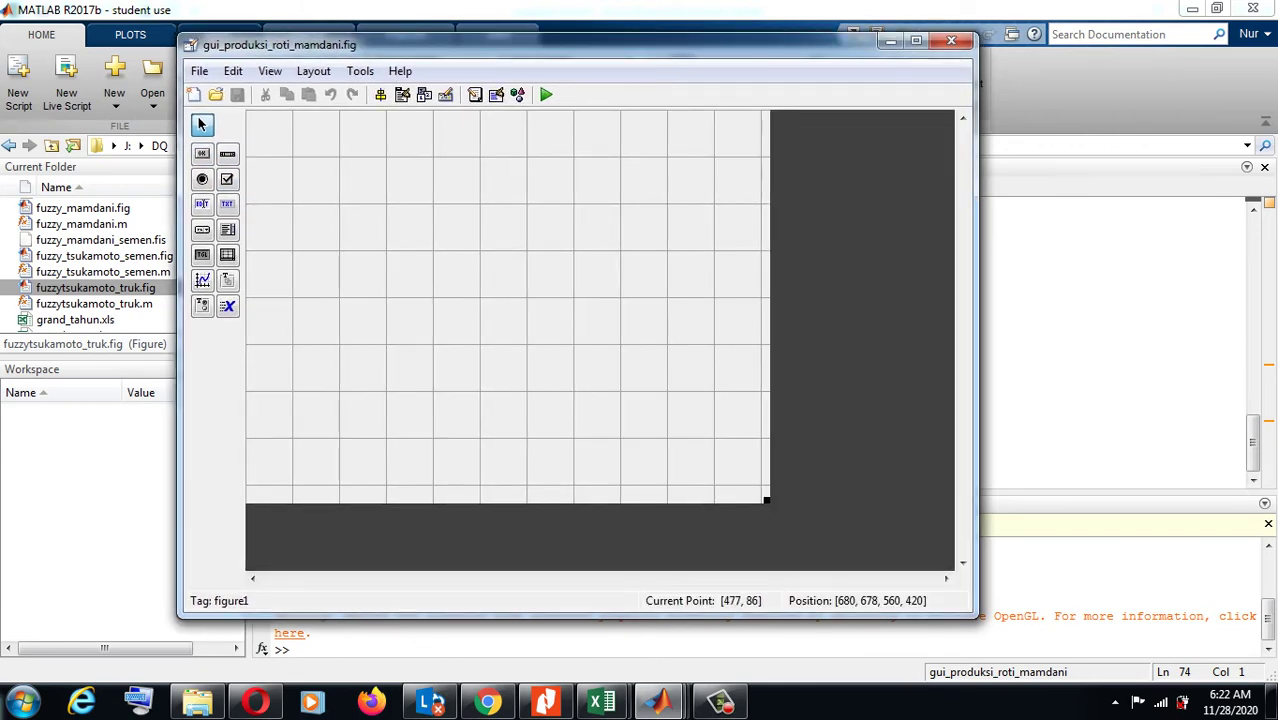
# - Enlarge the GUI figure to about 668 by 464 pixels and add a static text about 351 by 61 pixels near its upper edge
pyautogui.moveTo(766, 500); pyautogui.dragTo(868, 542)
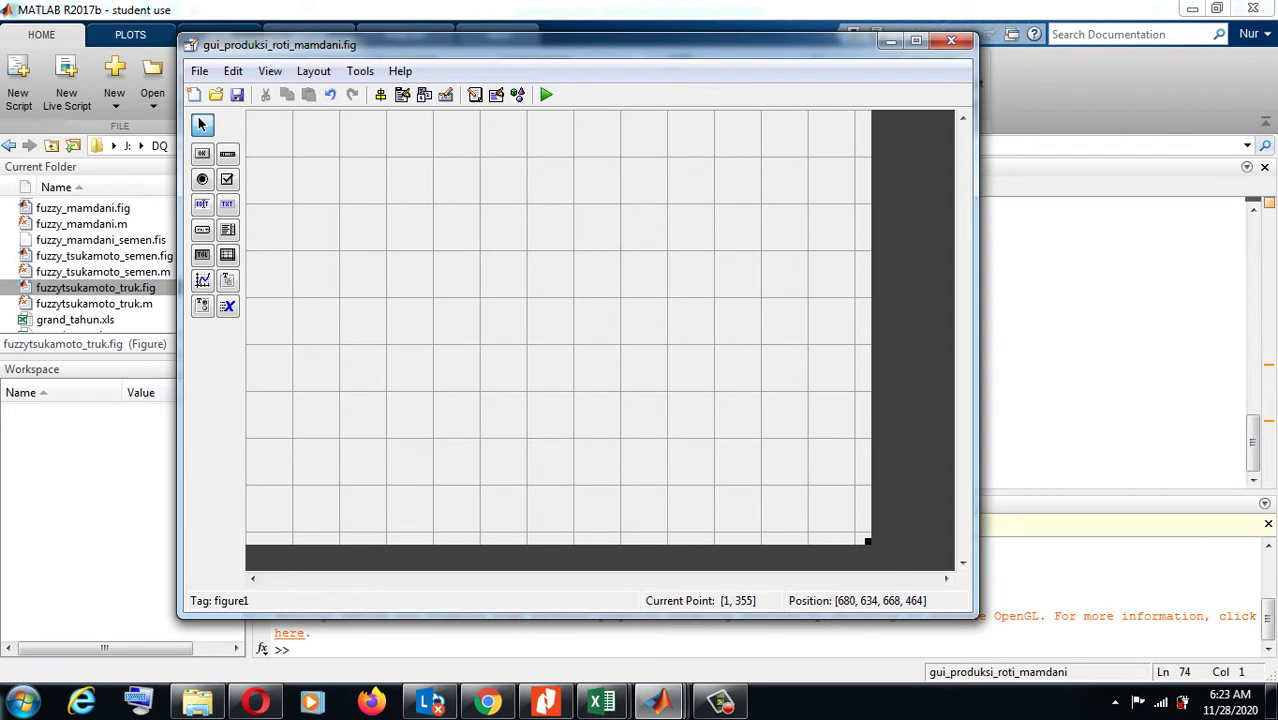
pyautogui.click(227, 204)
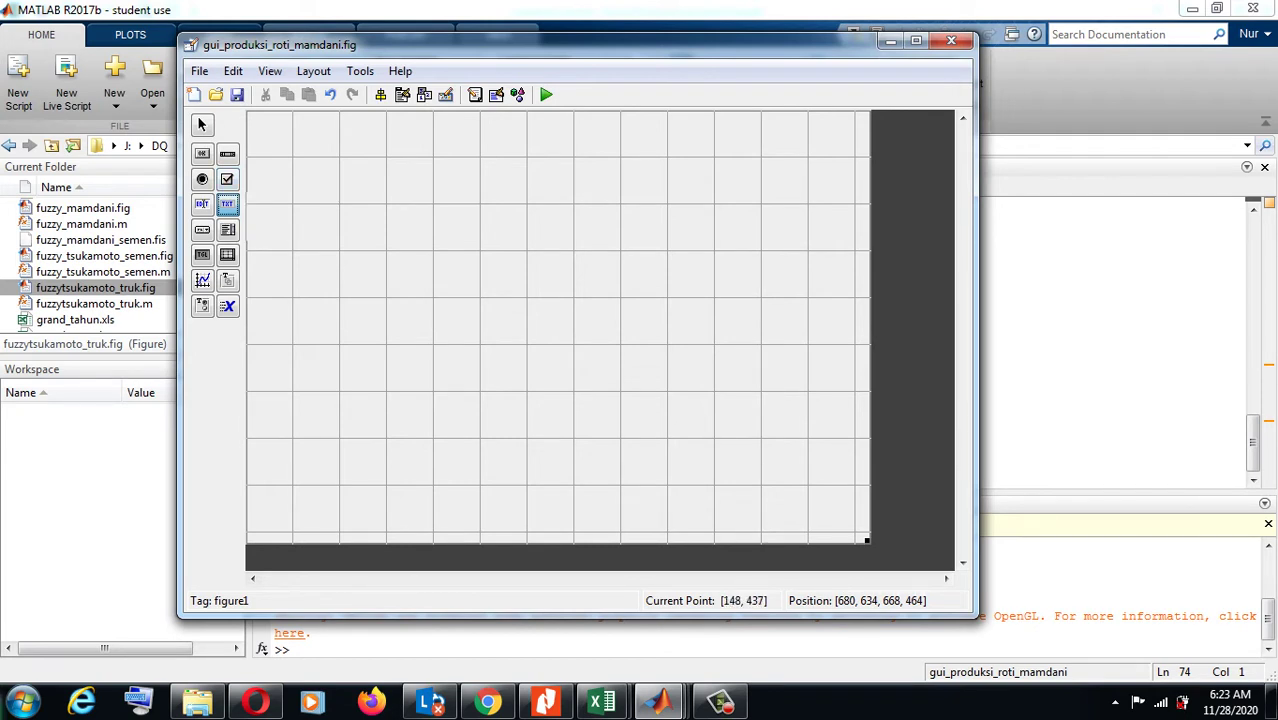
pyautogui.moveTo(386, 126); pyautogui.dragTo(714, 184)
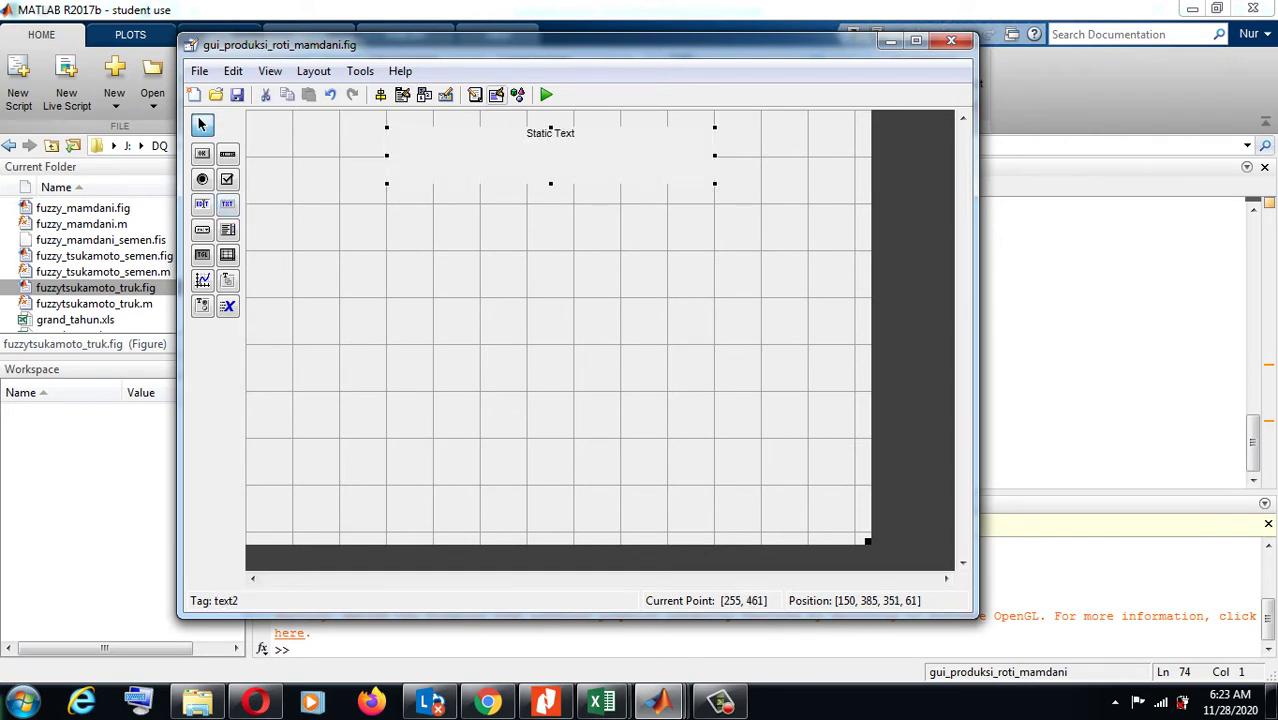
# - Set the new static text's String property to "Prediksi Produksi Roti dengan Fuzzy Mamdani"
pyautogui.click(496, 95)
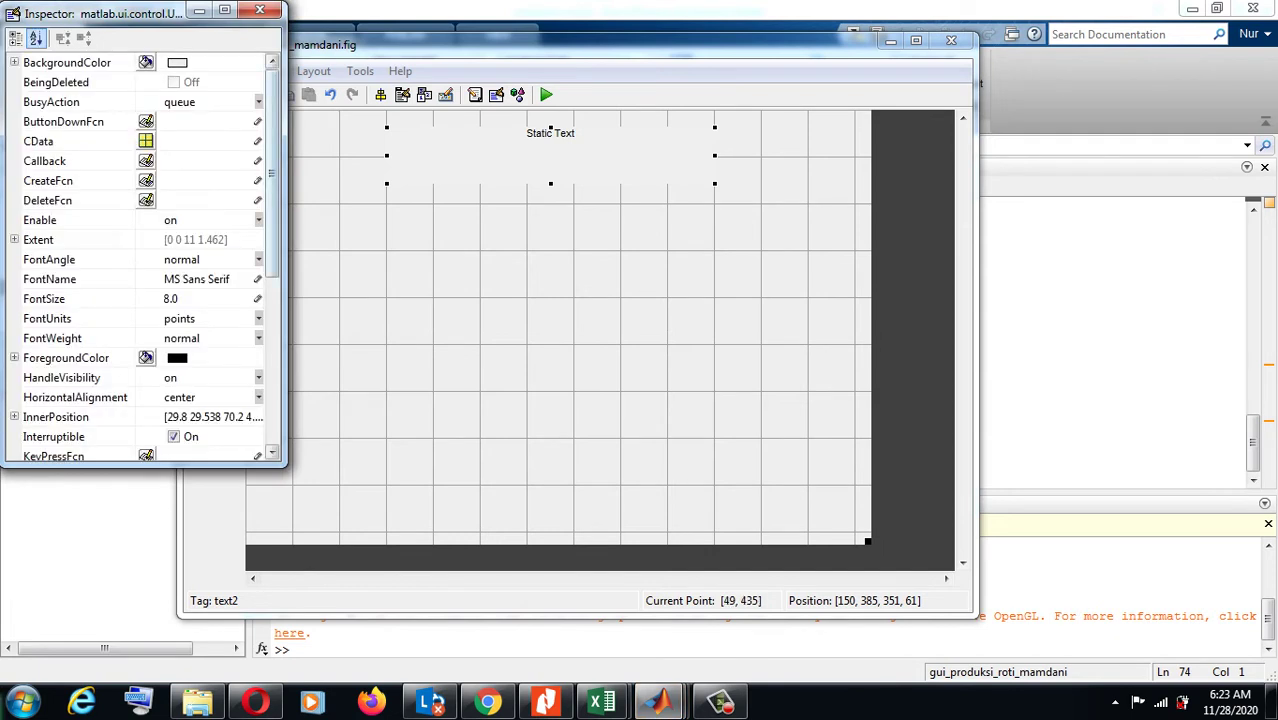
pyautogui.scroll(-2, 140, 257)
pyautogui.scroll(-1, 140, 257)
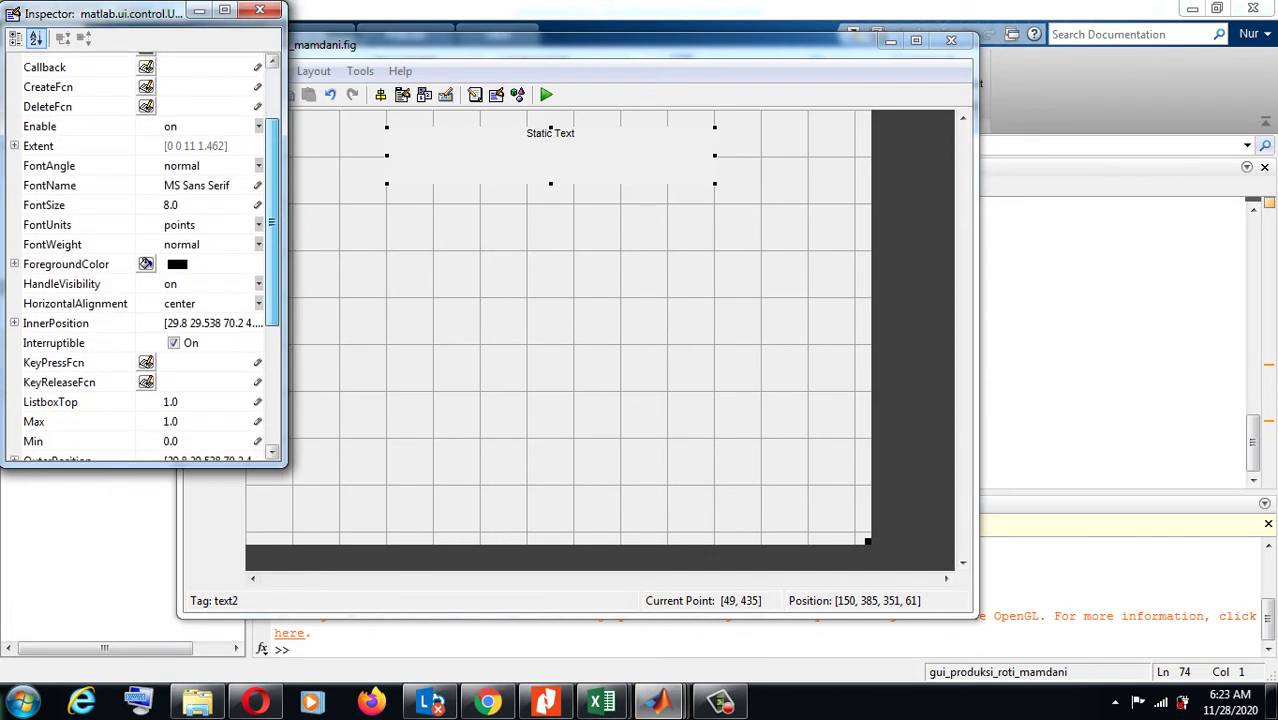
pyautogui.scroll(-4, 140, 257)
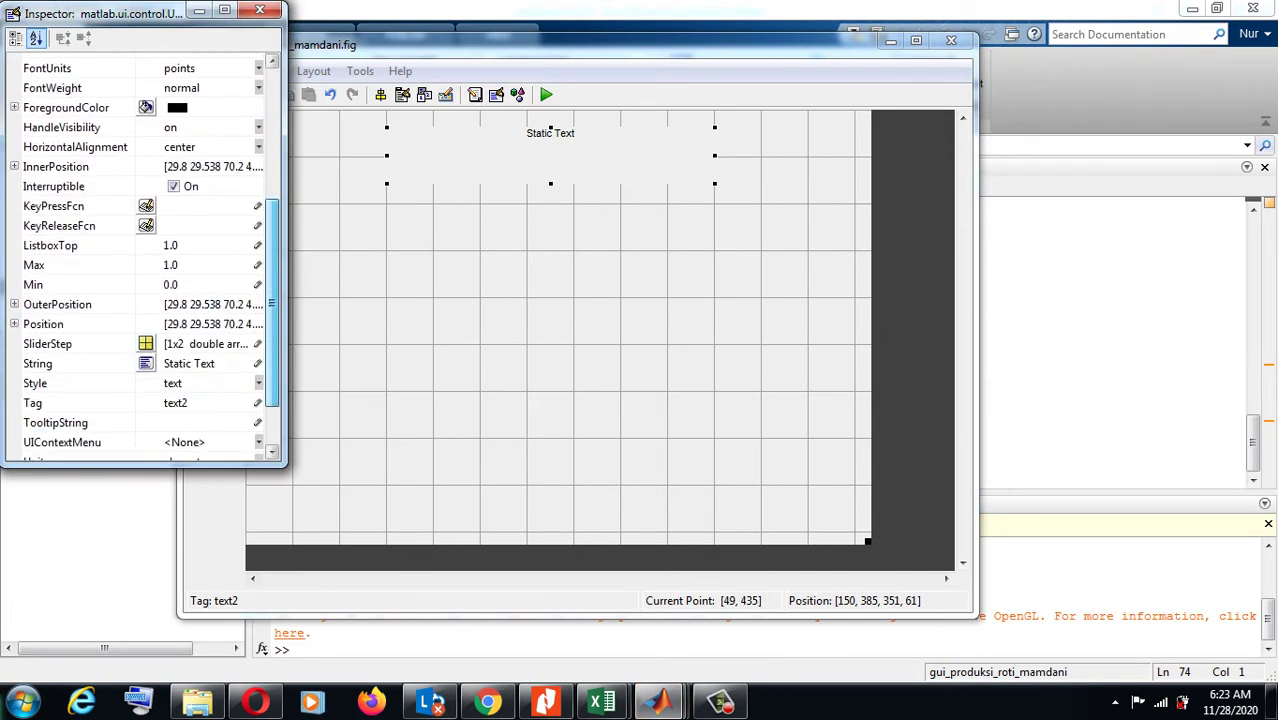
pyautogui.click(208, 364)
pyautogui.moveTo(208, 364); pyautogui.dragTo(163, 364)
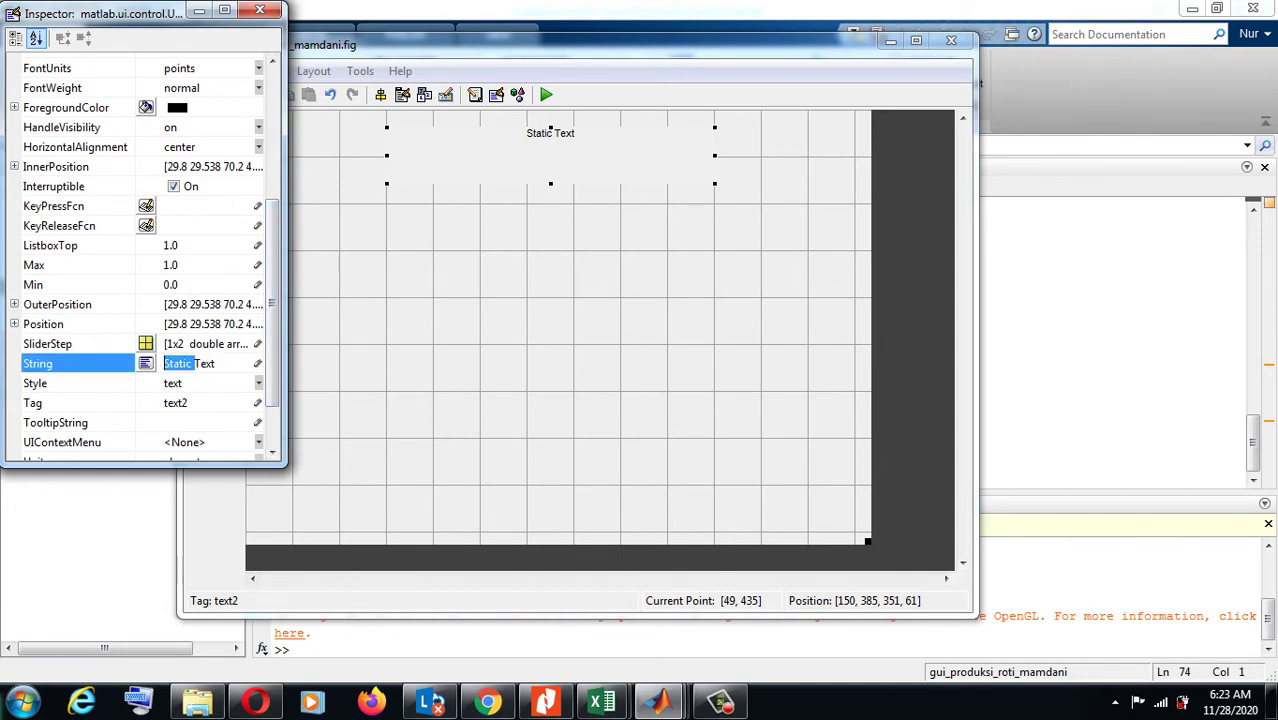
pyautogui.press('BackSpace')
pyautogui.press('Delete')
pyautogui.press('Delete')
pyautogui.press('Delete')
pyautogui.press('Delete')
pyautogui.write('Prediksi')
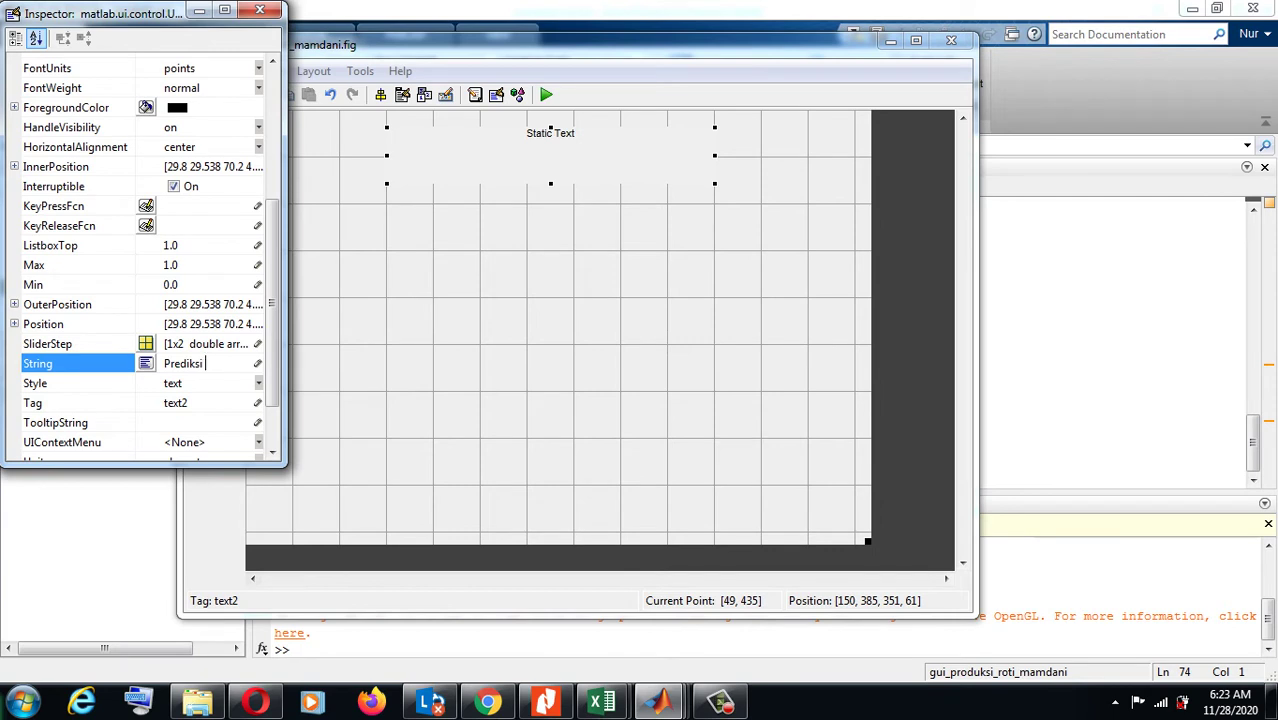
pyautogui.write(' Produksi Ro')
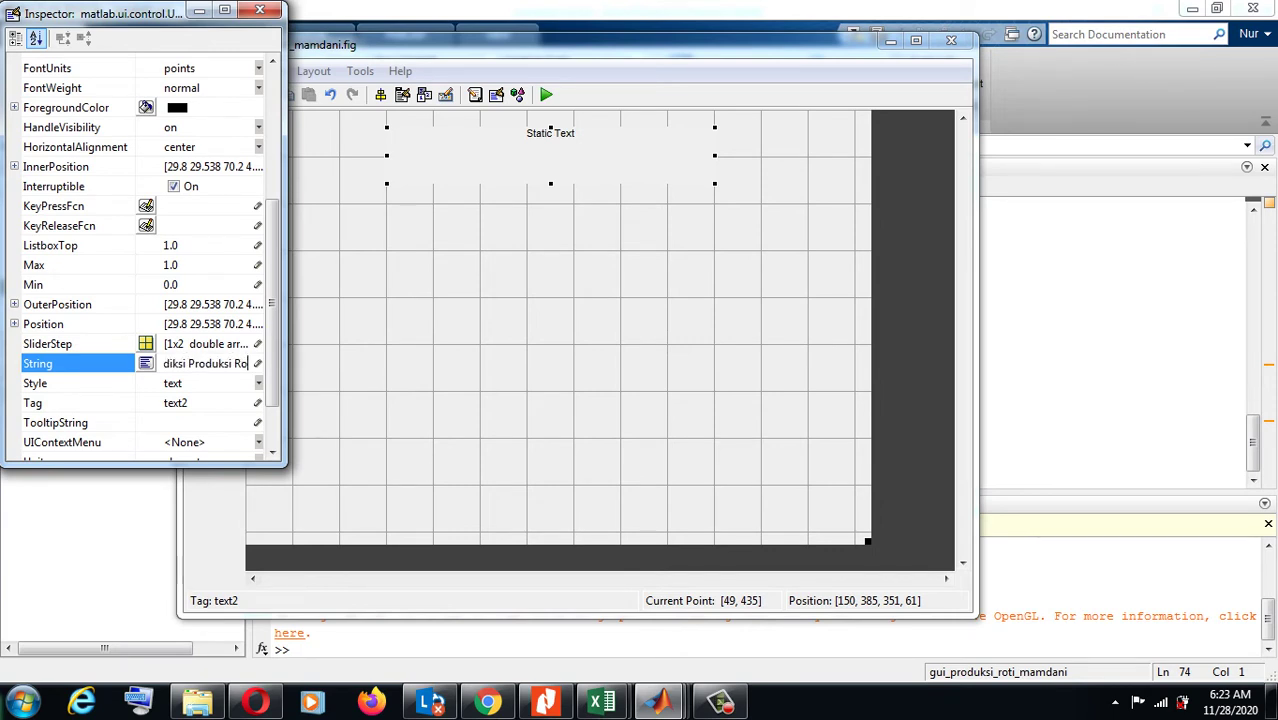
pyautogui.write('ti dengan Mand')
pyautogui.press('BackSpace')
pyautogui.press('BackSpace')
pyautogui.press('BackSpace')
pyautogui.press('BackSpace')
pyautogui.write('Fuzzy Mamdani')
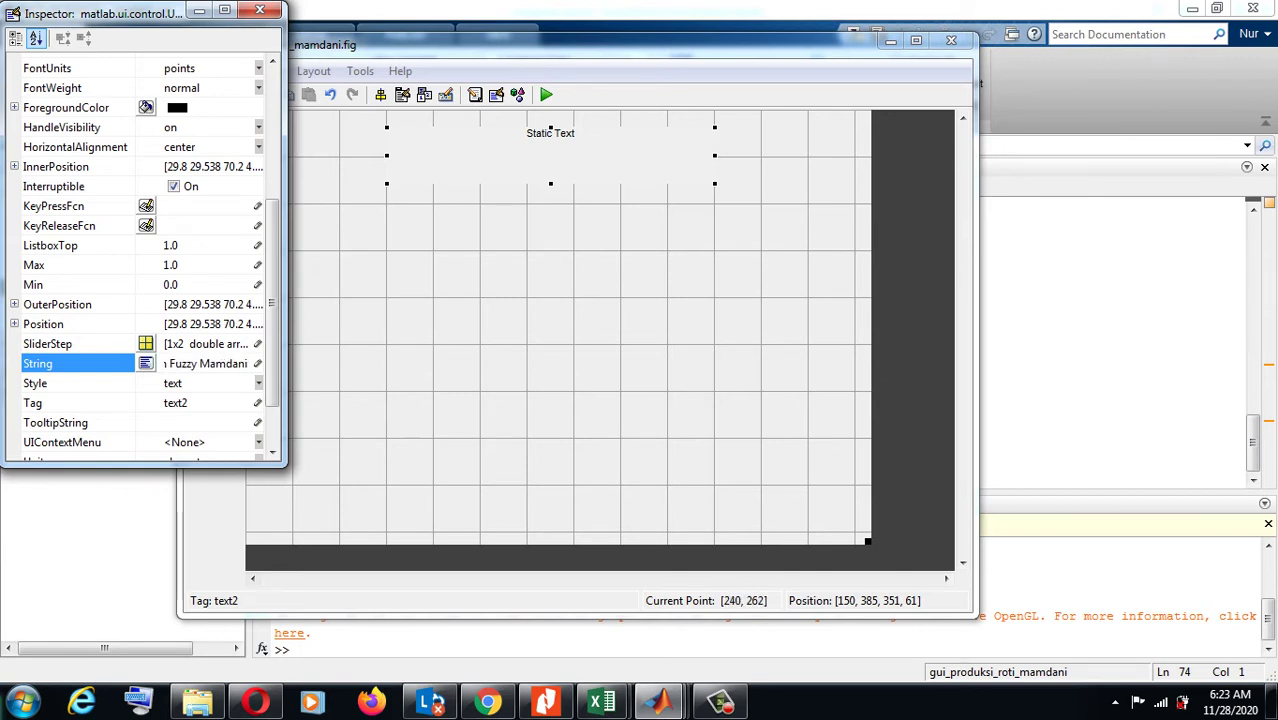
pyautogui.click(197, 115)
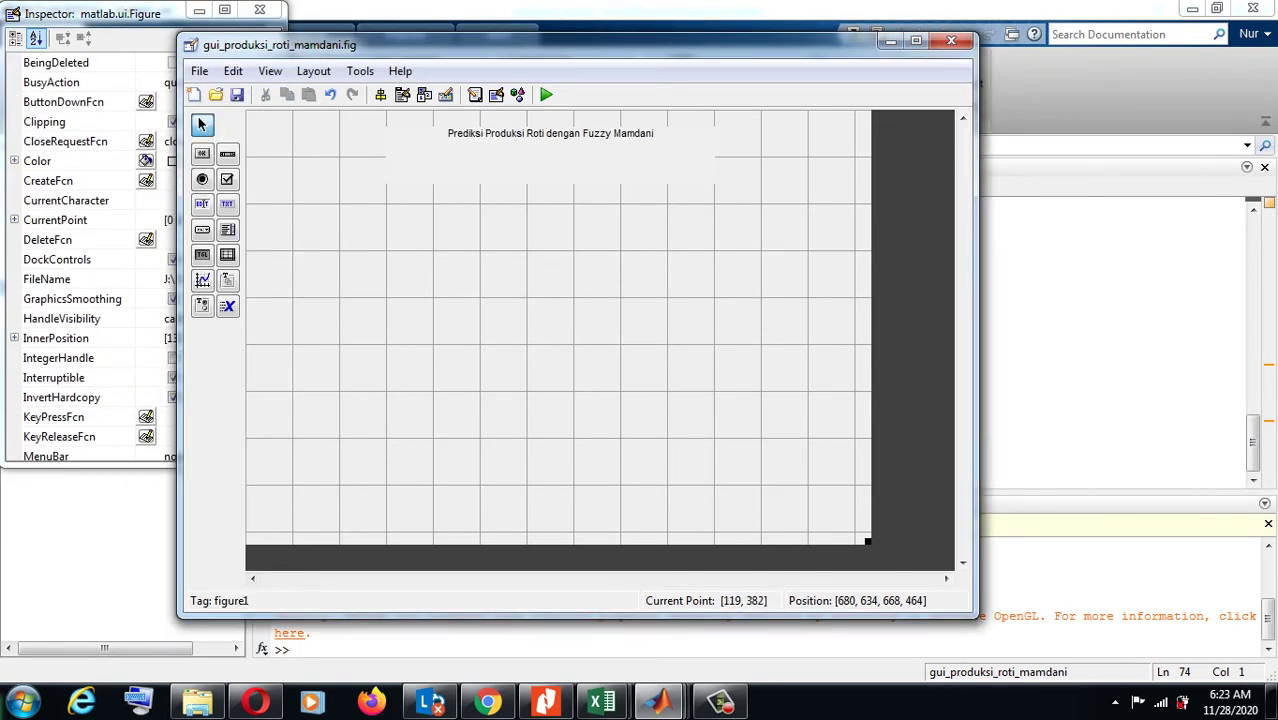
# - Place a copy of the title static text below it and shrink the copy to about 229 by 39 pixels
pyautogui.click(502, 147)
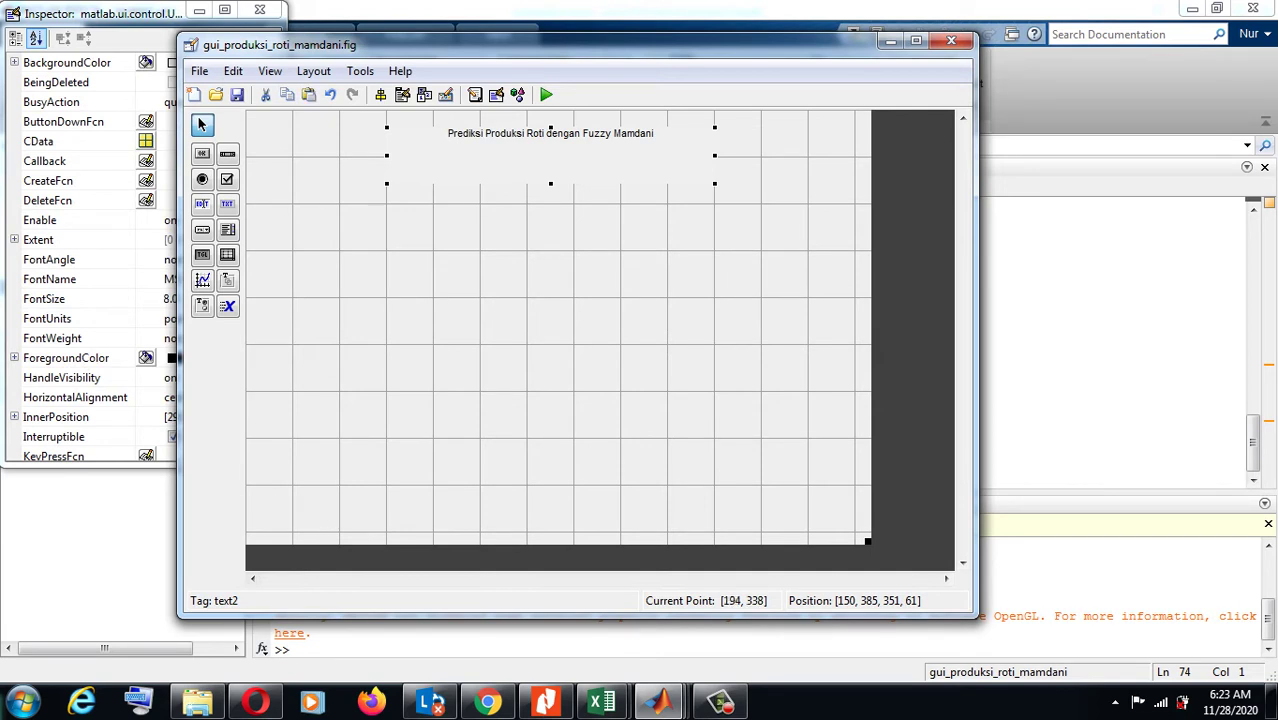
pyautogui.click(418, 238)
pyautogui.hotkey('ctrl', 'v')
pyautogui.moveTo(561, 257); pyautogui.dragTo(436, 222)
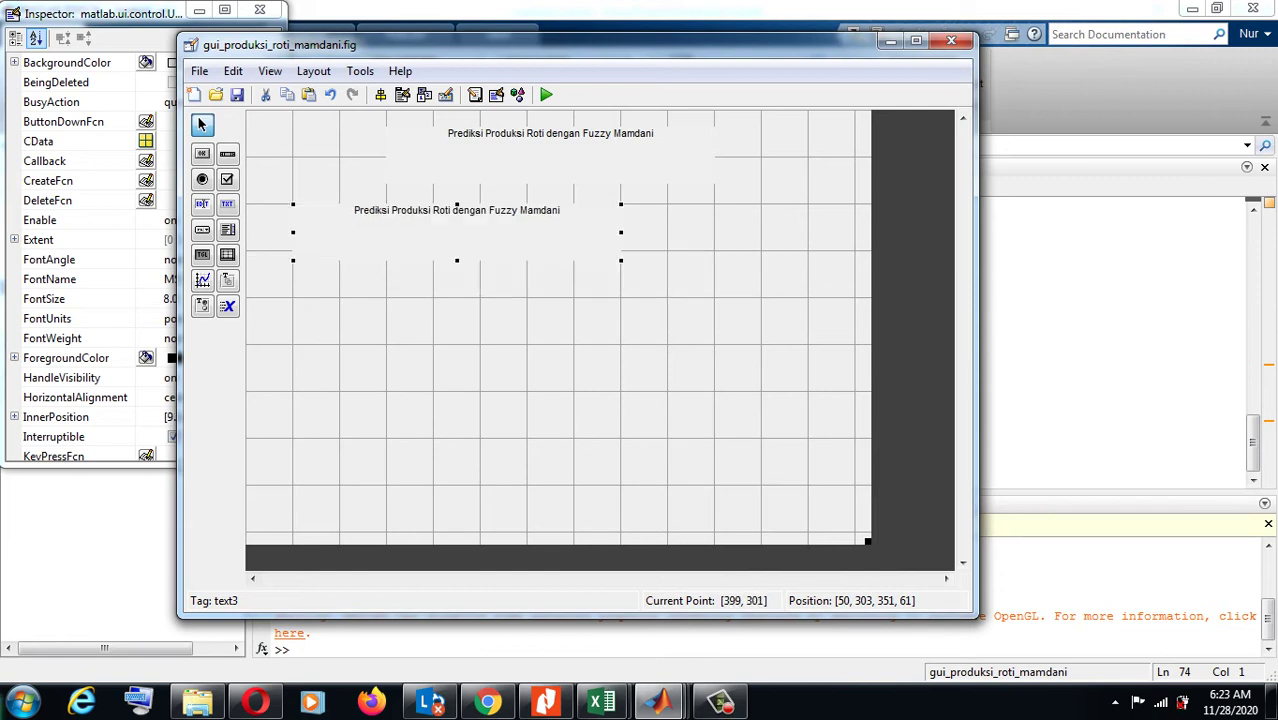
pyautogui.moveTo(621, 260); pyautogui.dragTo(507, 240)
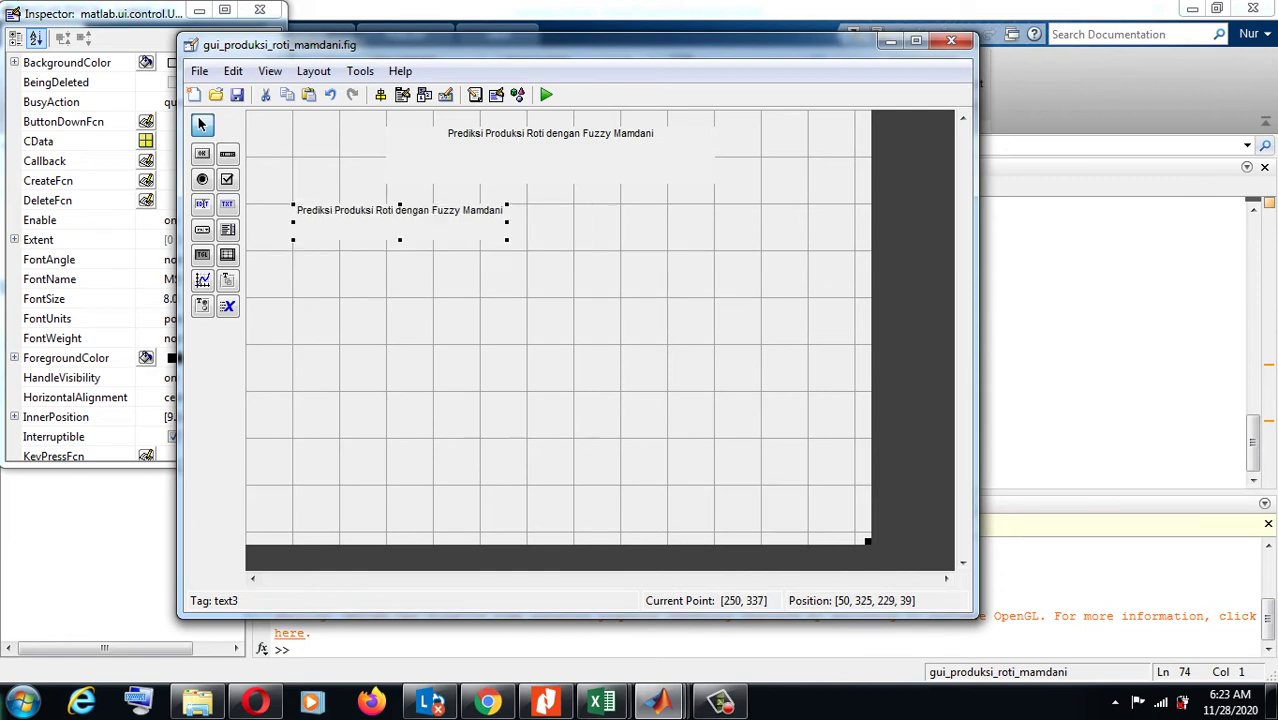
pyautogui.moveTo(400, 240)
pyautogui.mouseDown()
pyautogui.moveTo(408, 231)
pyautogui.moveTo(394, 231)
pyautogui.mouseUp()
# - Set the String property of the copied static text to "Permintaan"
pyautogui.click(496, 95)
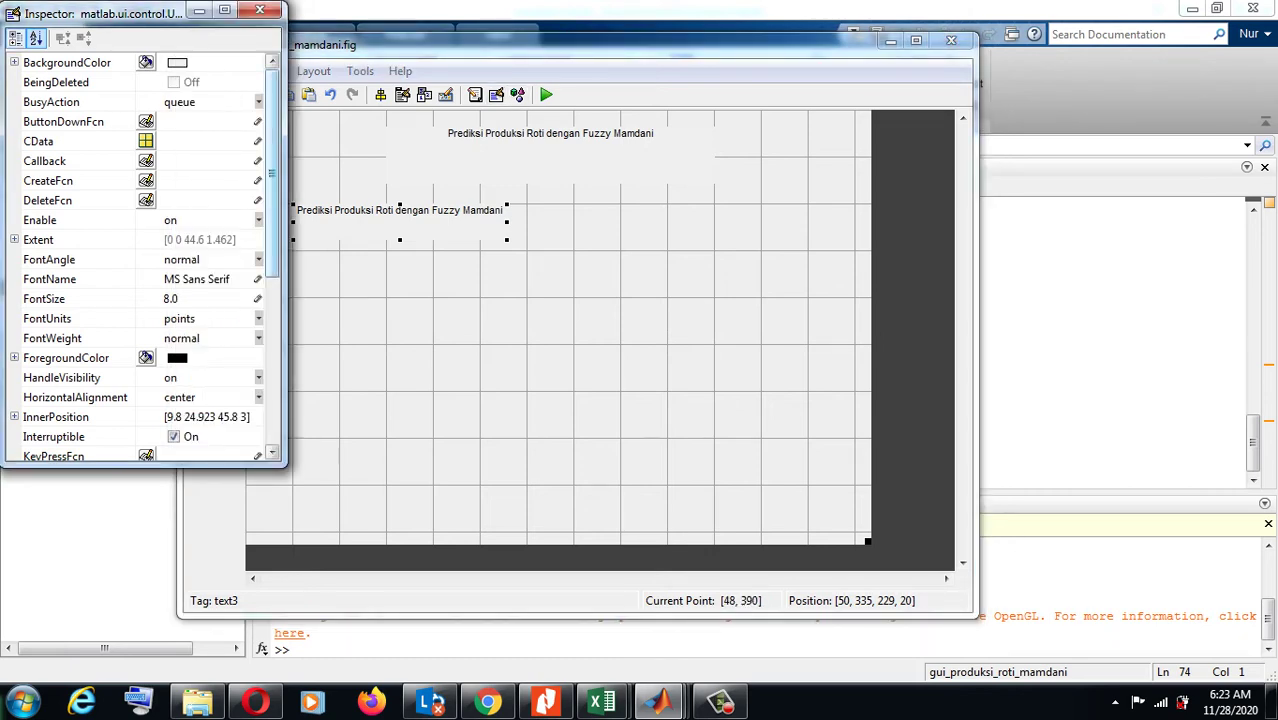
pyautogui.moveTo(272, 174); pyautogui.dragTo(272, 319)
pyautogui.click(38, 333)
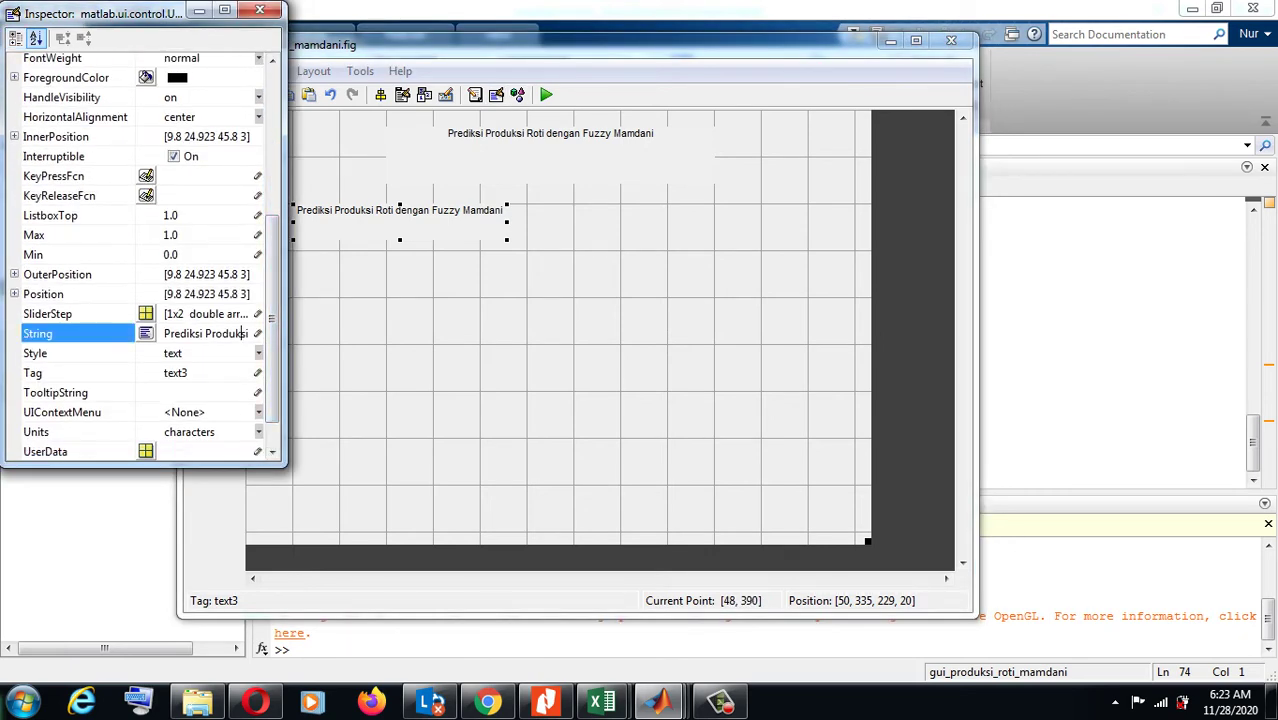
pyautogui.click(242, 333)
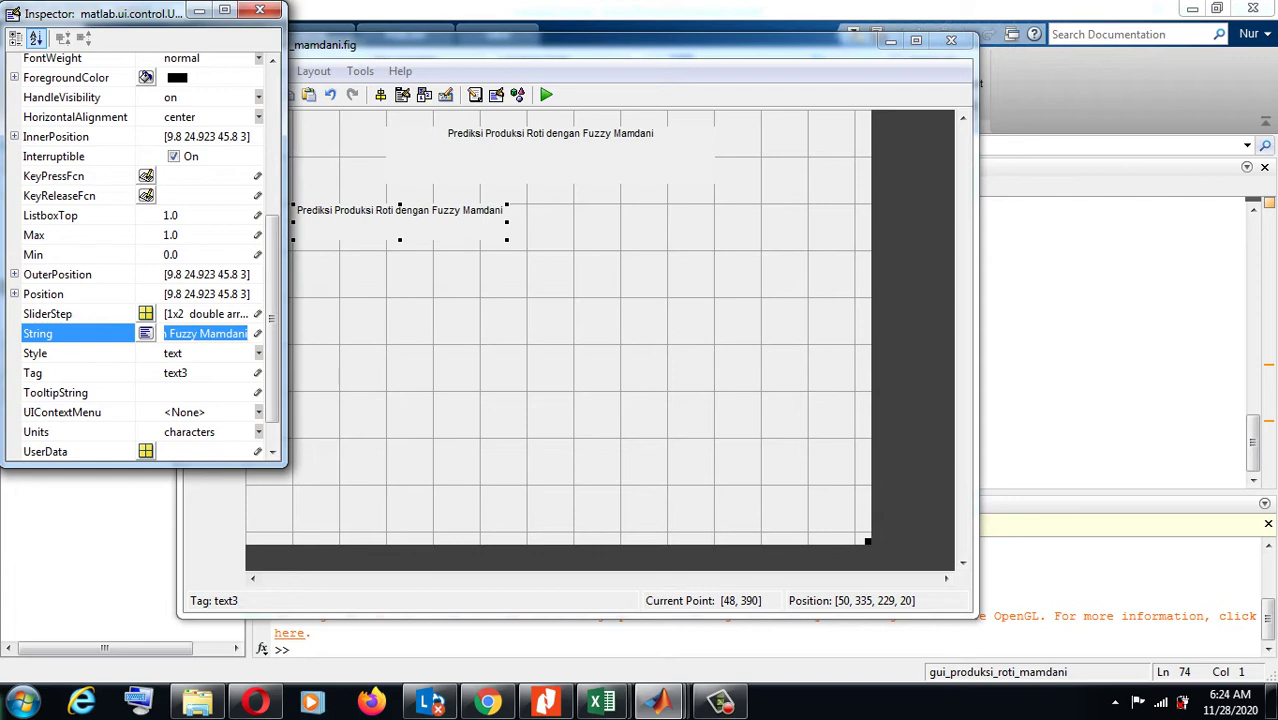
pyautogui.write('Perminta')
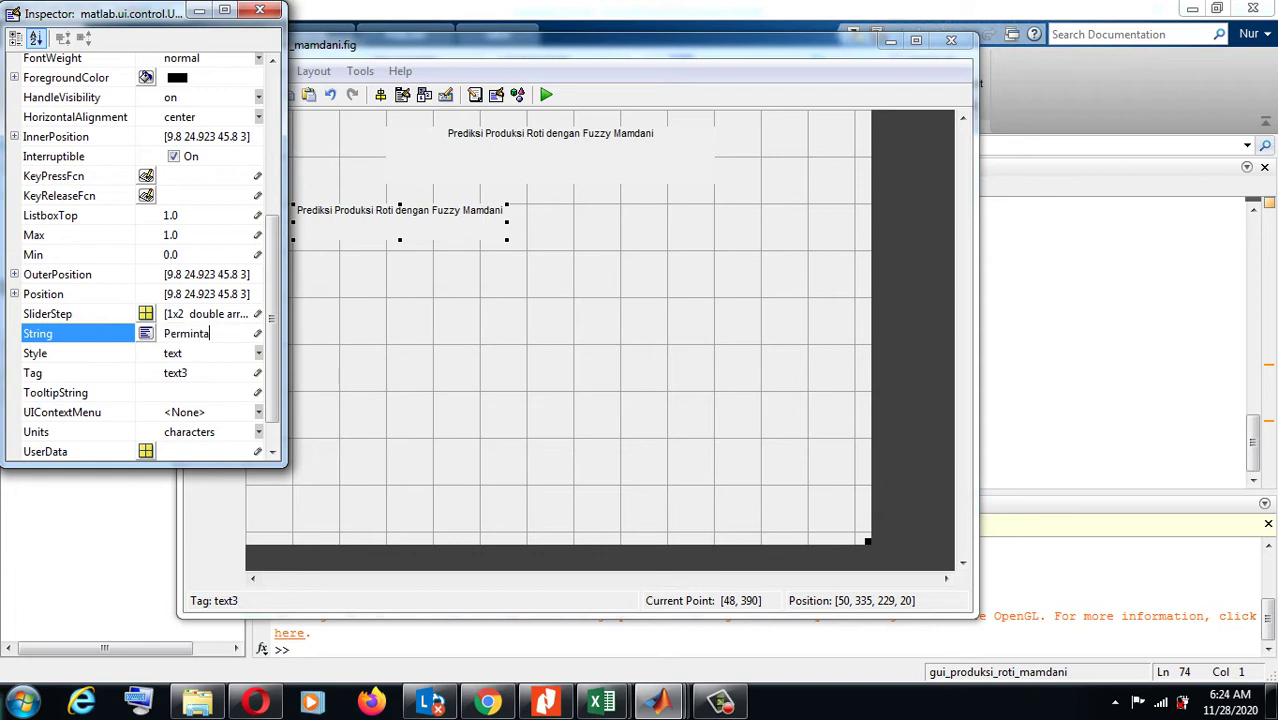
pyautogui.write('an')
pyautogui.click(427, 350)
# - Duplicate the Permintaan label and place the copy beneath the original
pyautogui.click(420, 228)
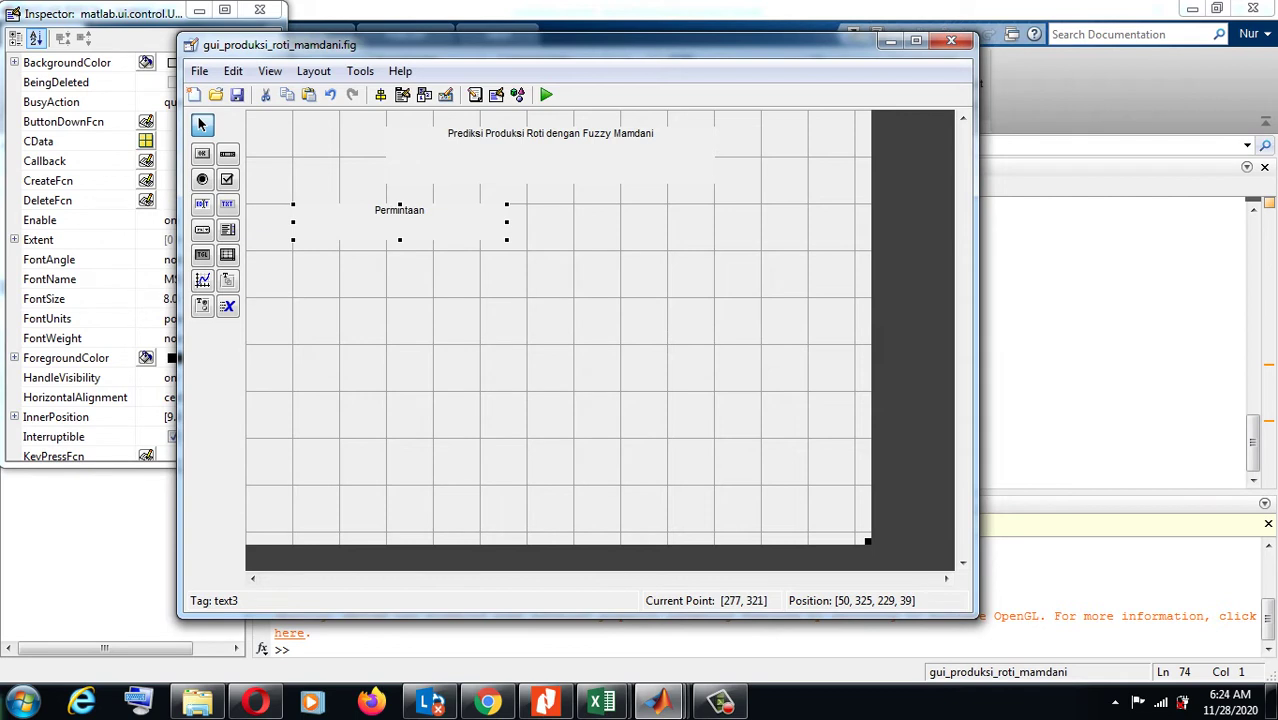
pyautogui.hotkey('ctrl', 'd')
pyautogui.moveTo(474, 224); pyautogui.dragTo(476, 283)
# - Set the String property of the duplicated label to "Persediaan"
pyautogui.click(496, 94)
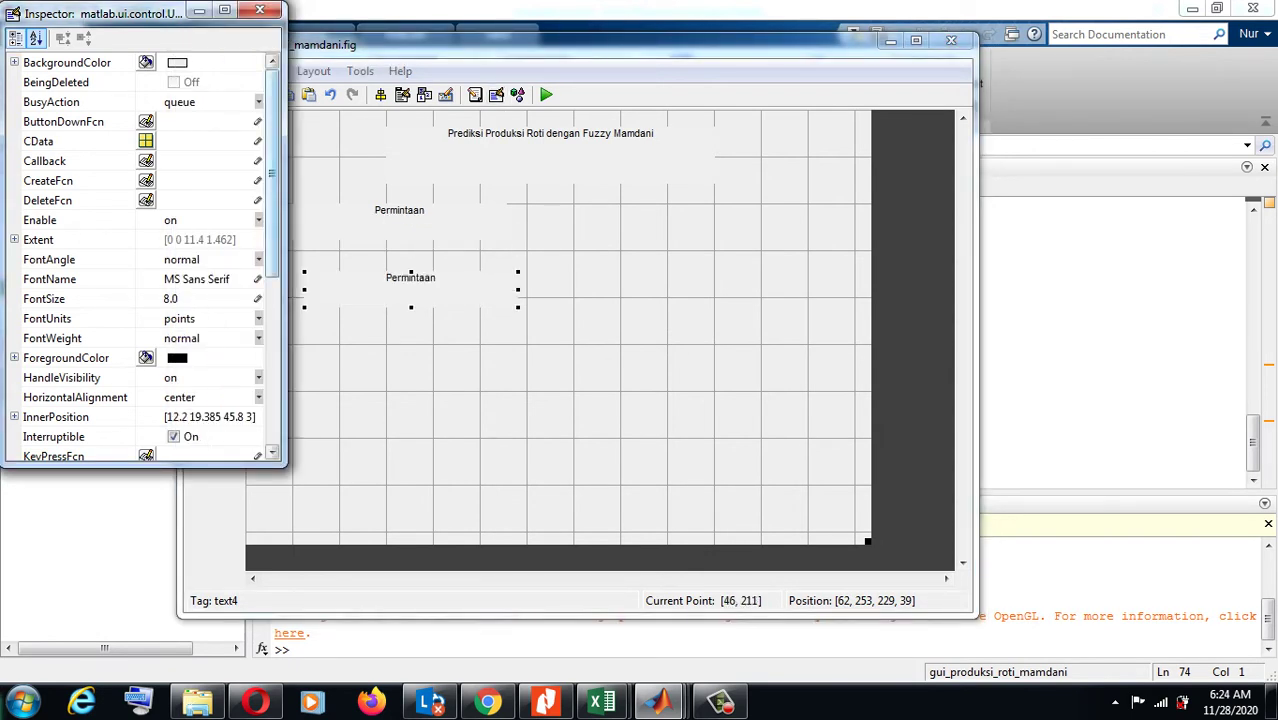
pyautogui.scroll(-3, 145, 257)
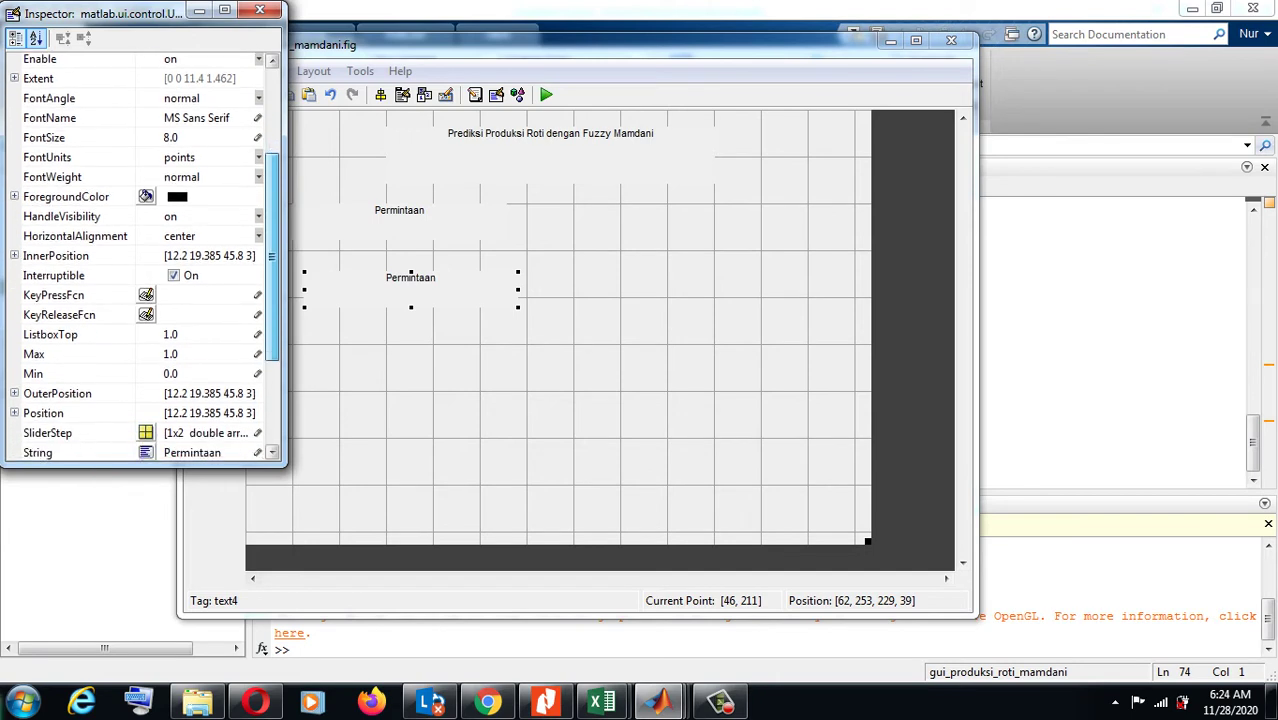
pyautogui.scroll(-1, 145, 255)
pyautogui.click(37, 407)
pyautogui.click(192, 407)
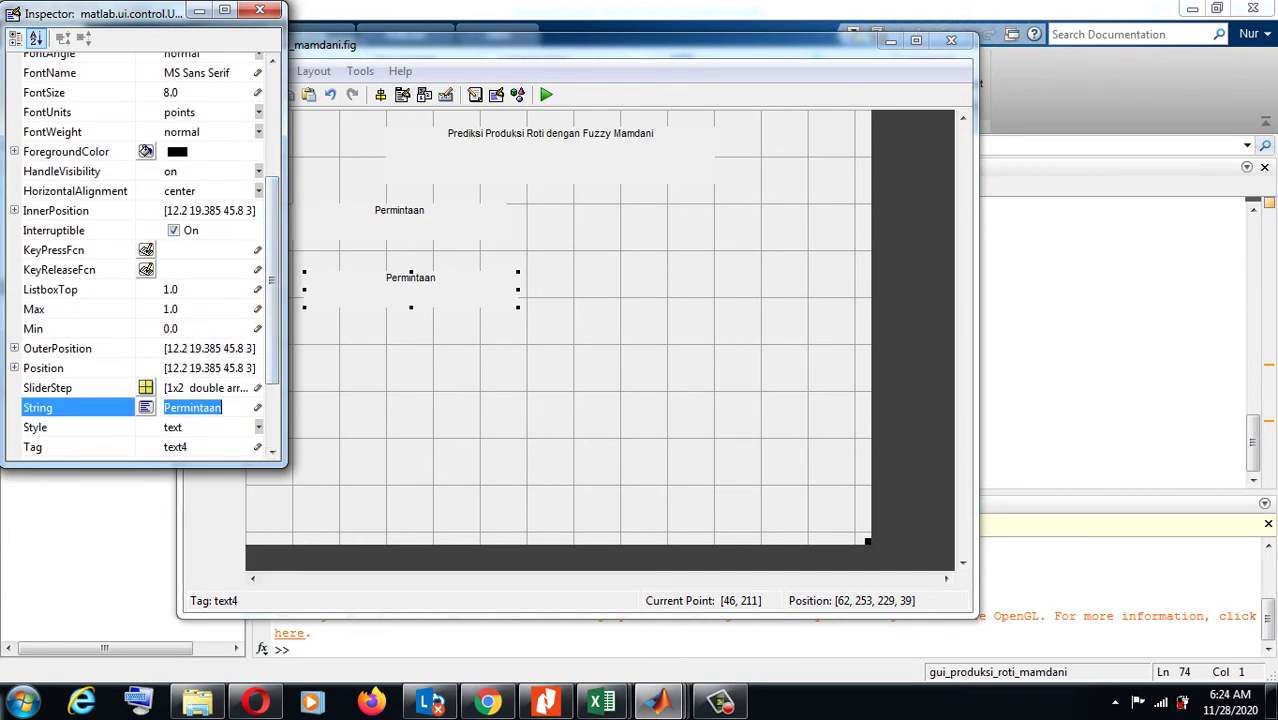
pyautogui.write('Pers')
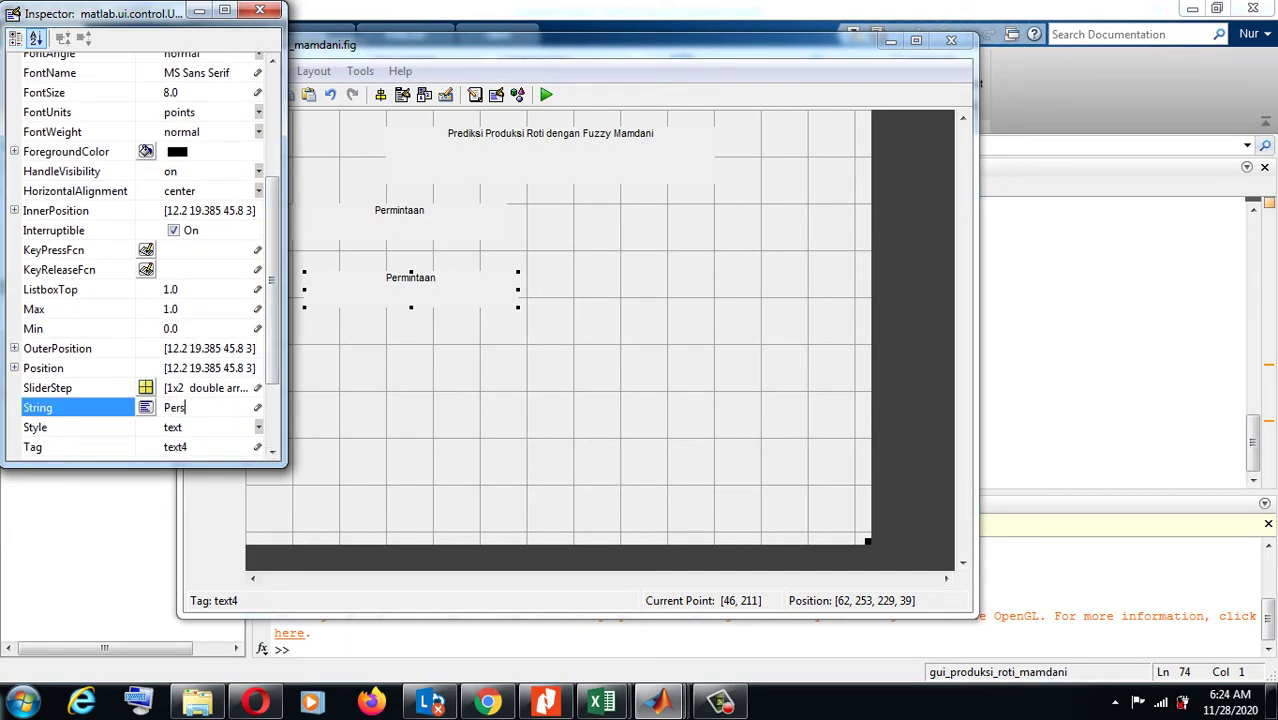
pyautogui.write('ediaan')
pyautogui.press('Return')
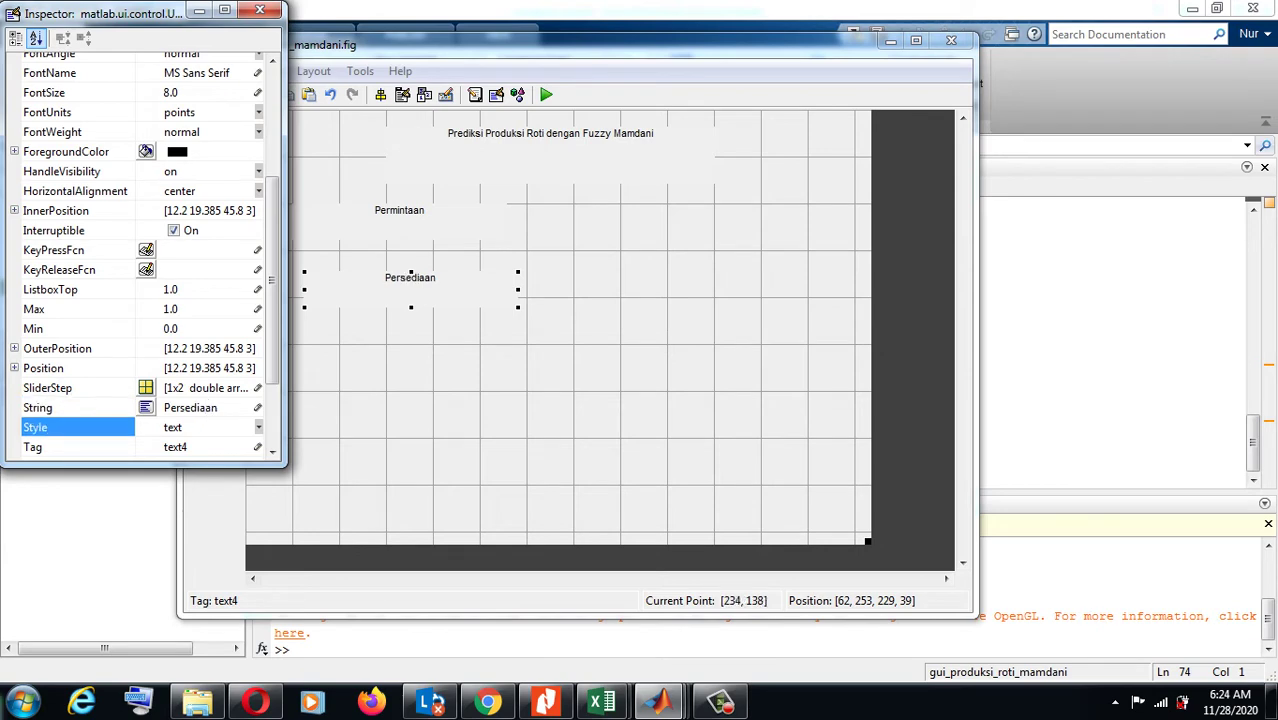
# - Paste another Permintaan label, place it directly beneath Persediaan, and open its properties
pyautogui.click(470, 405)
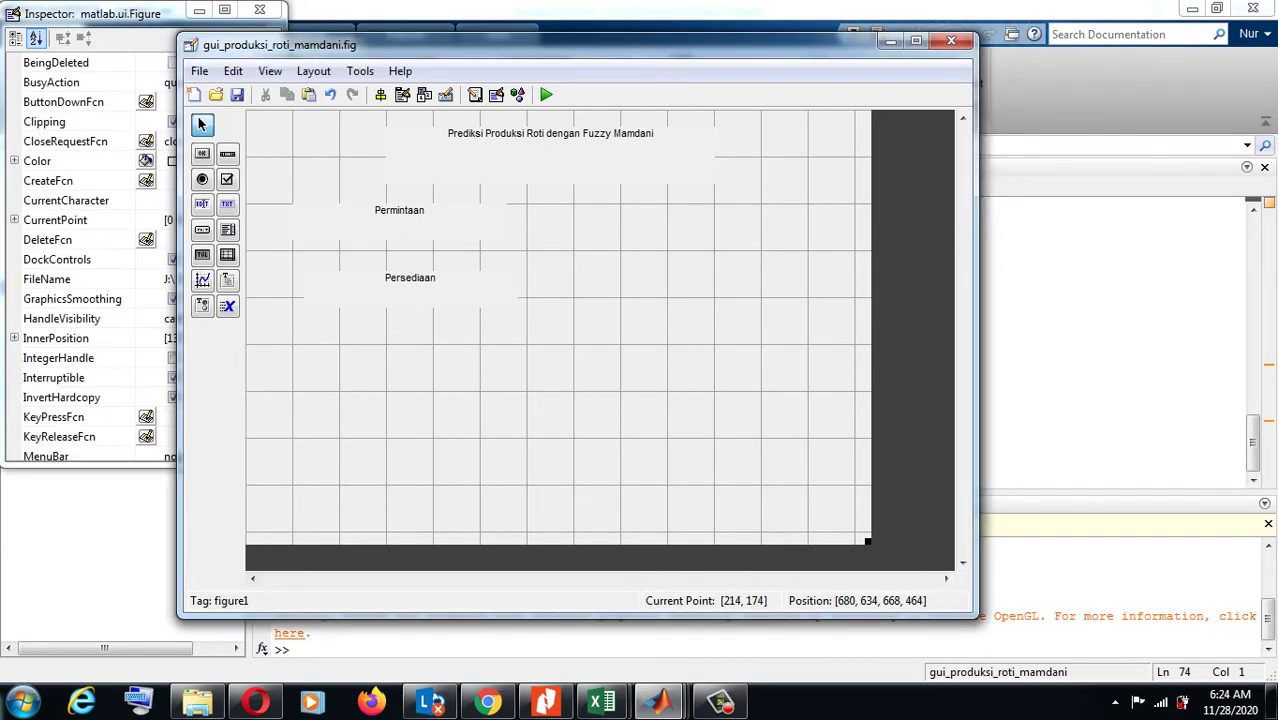
pyautogui.hotkey('ctrl', 'v')
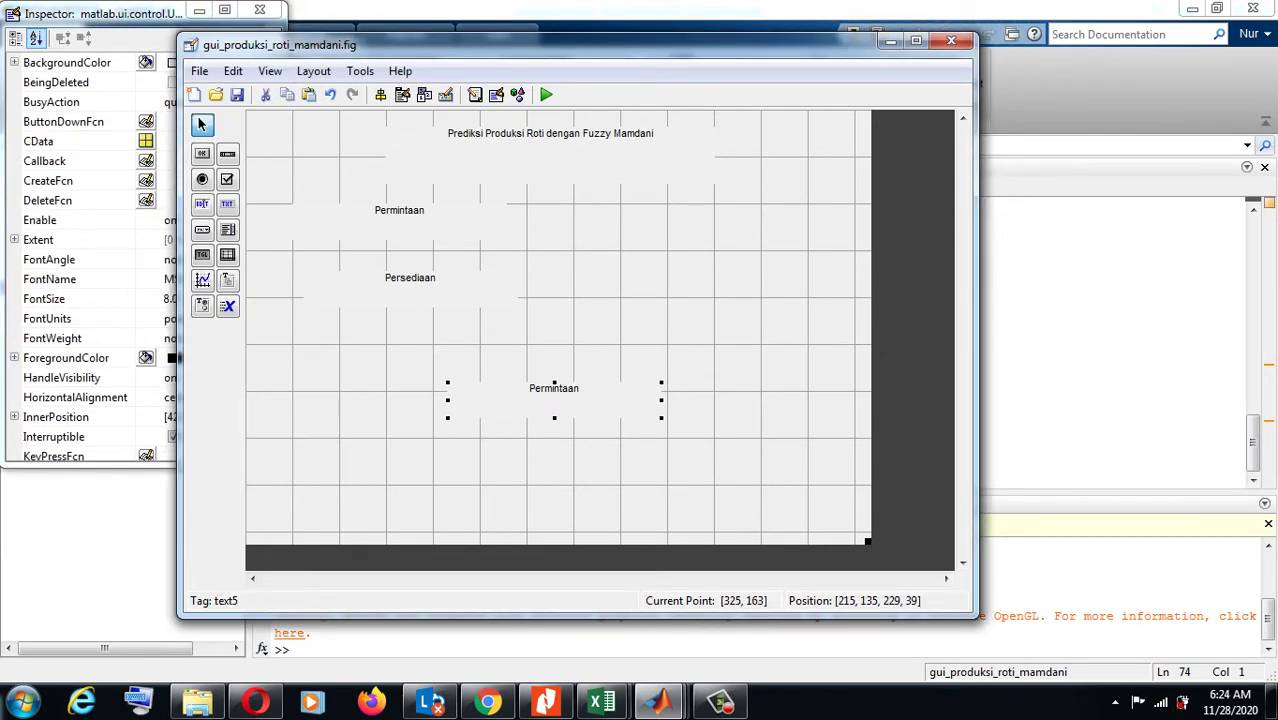
pyautogui.moveTo(557, 389); pyautogui.dragTo(406, 339)
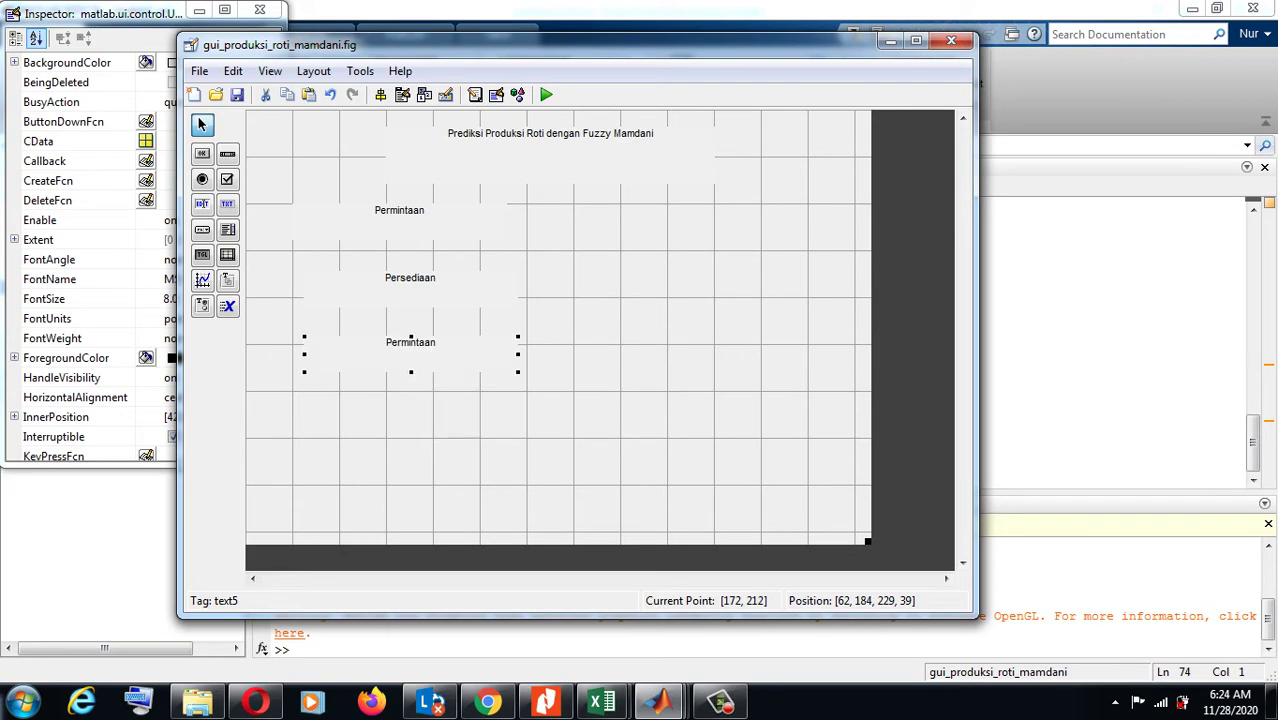
pyautogui.click(496, 94)
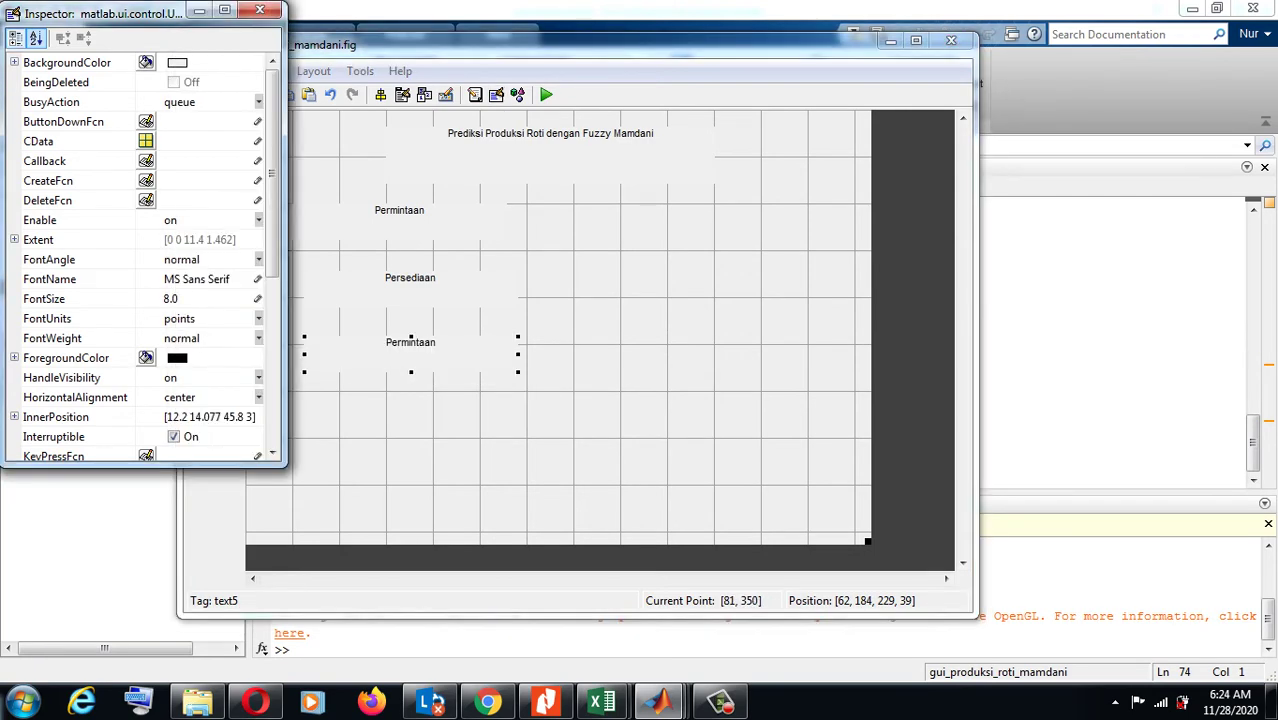
# - Change the text of the lowest static label, below Persediaan, to "Produksi"
pyautogui.scroll(-3, 271, 256)
pyautogui.scroll(-2, 145, 255)
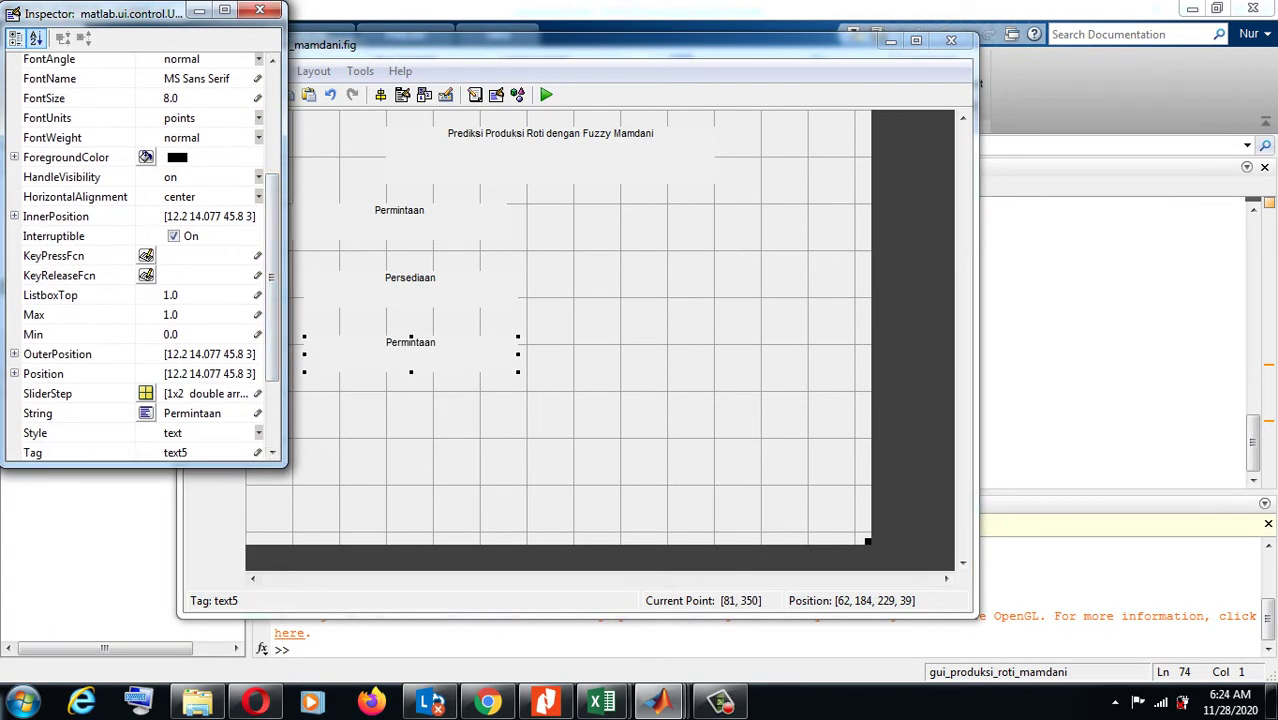
pyautogui.click(38, 413)
pyautogui.click(192, 413)
pyautogui.write('P')
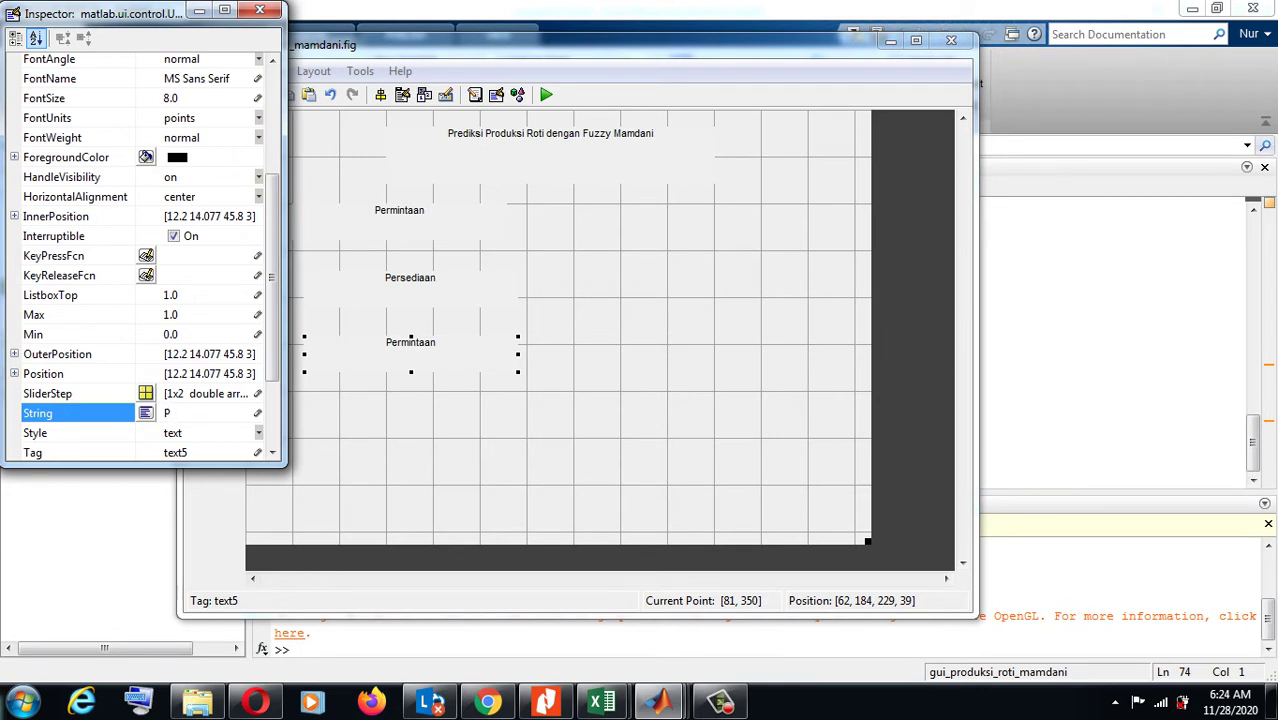
pyautogui.write('roduksi')
pyautogui.click(495, 437)
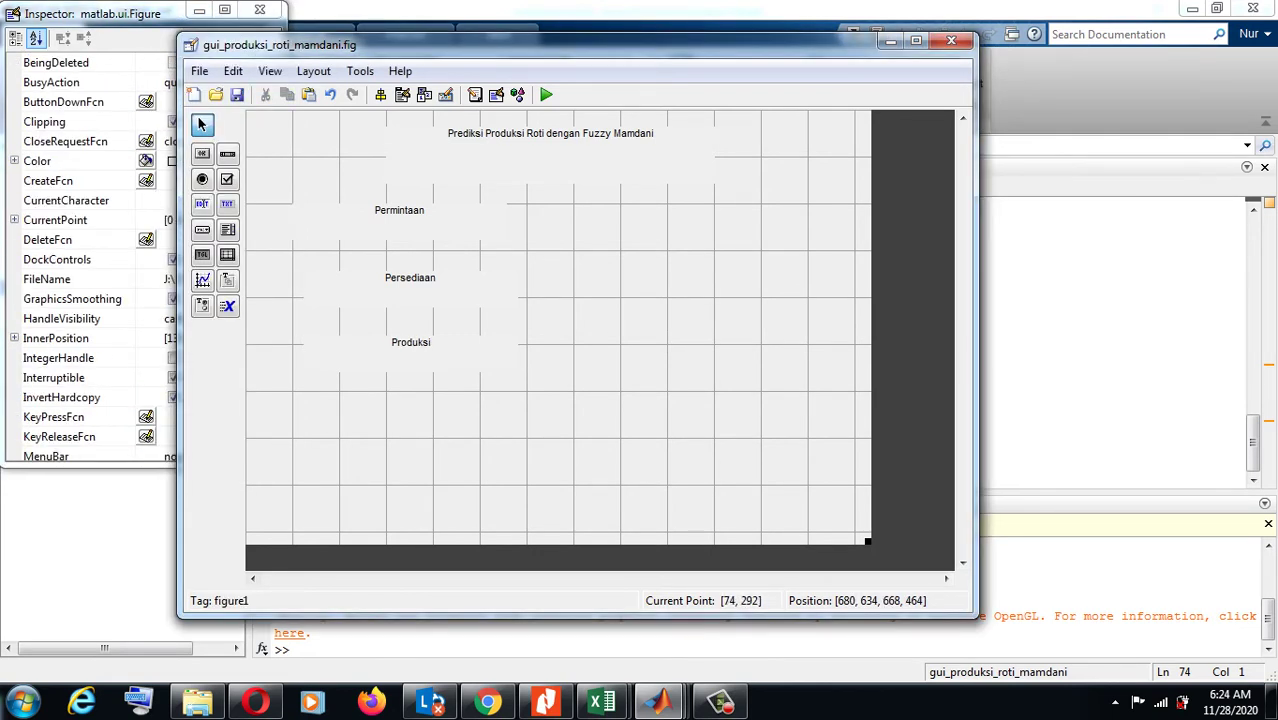
# - Add an edit text box about 151 by 37 pixels beside the Permintaan label and clear its default text
pyautogui.click(202, 204)
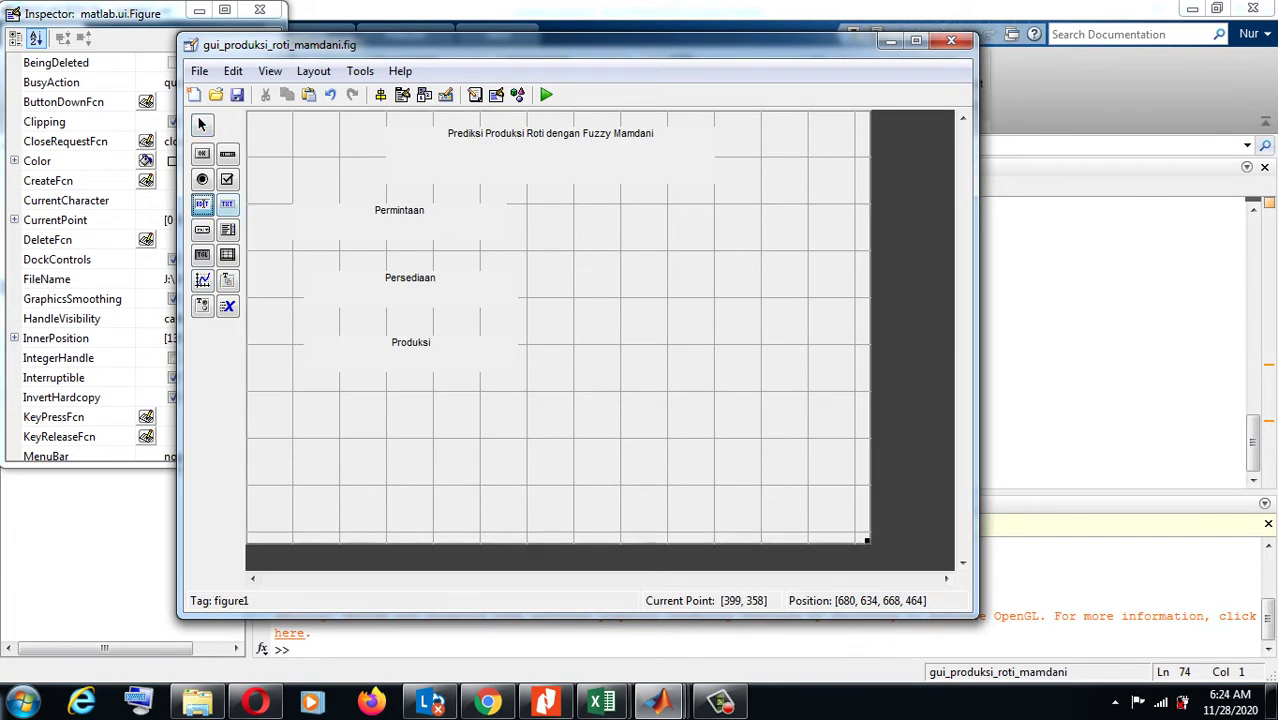
pyautogui.moveTo(574, 204); pyautogui.dragTo(715, 238)
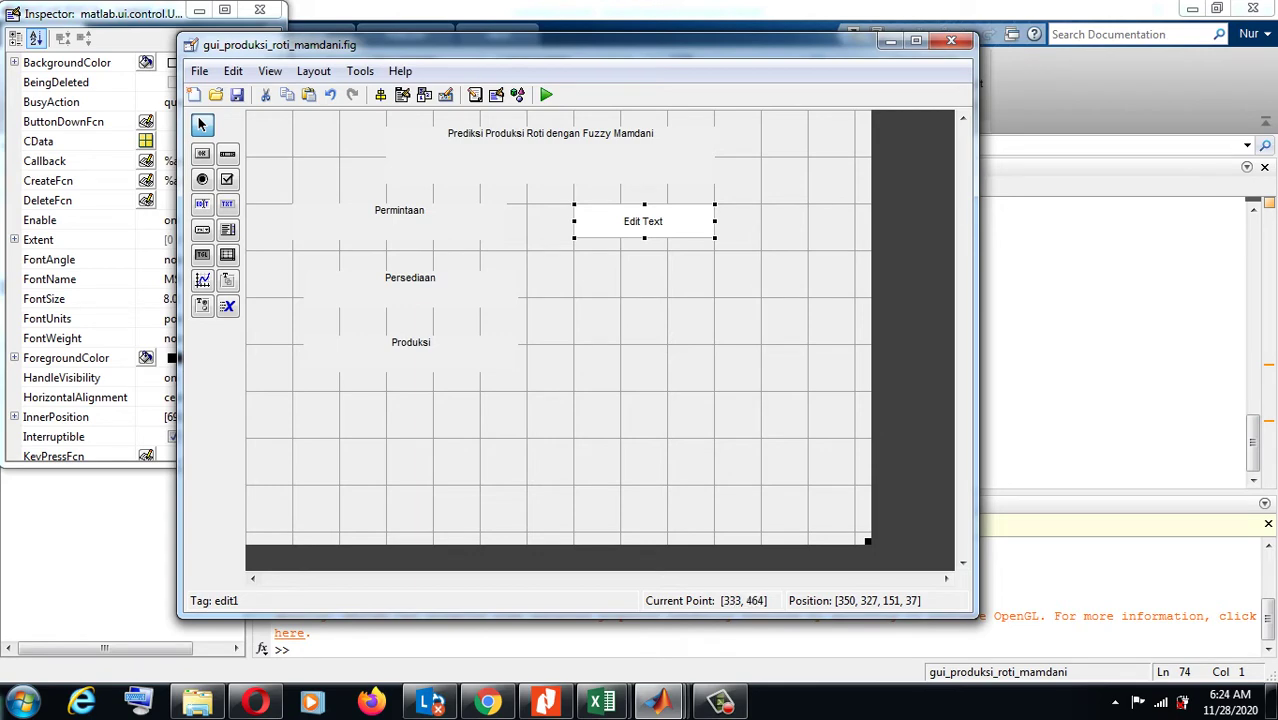
pyautogui.click(496, 94)
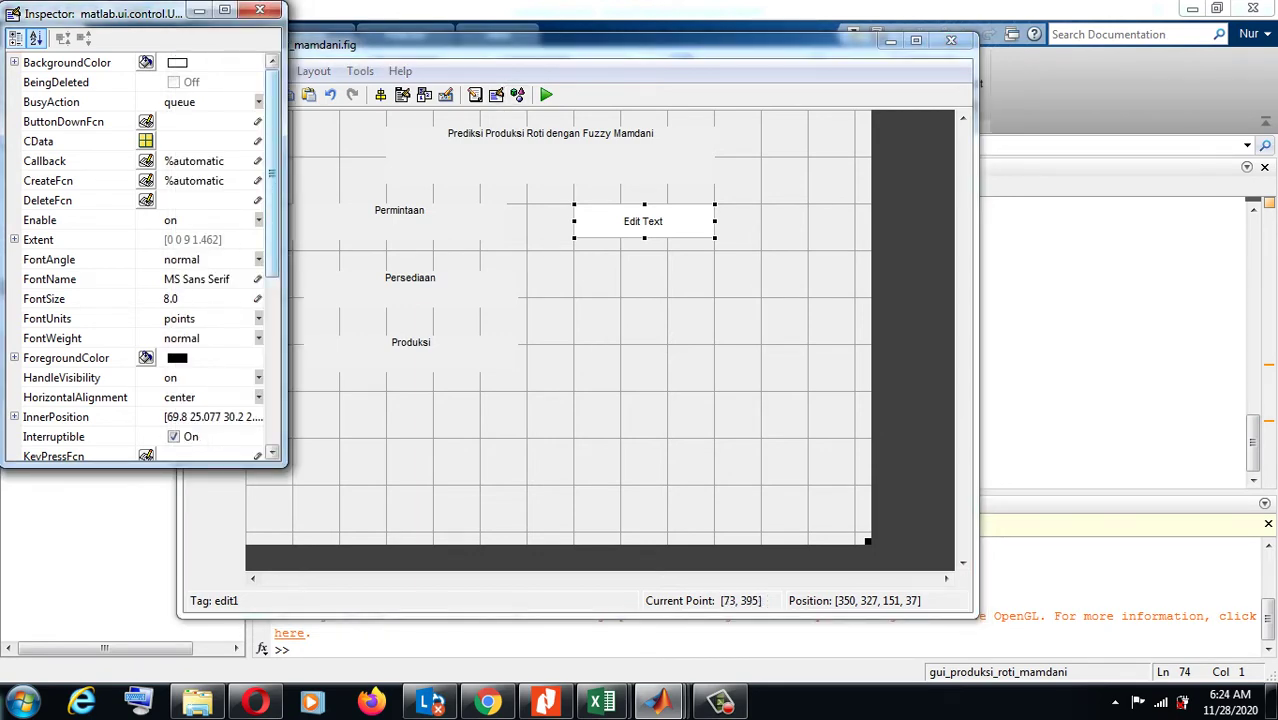
pyautogui.scroll(-4, 140, 250)
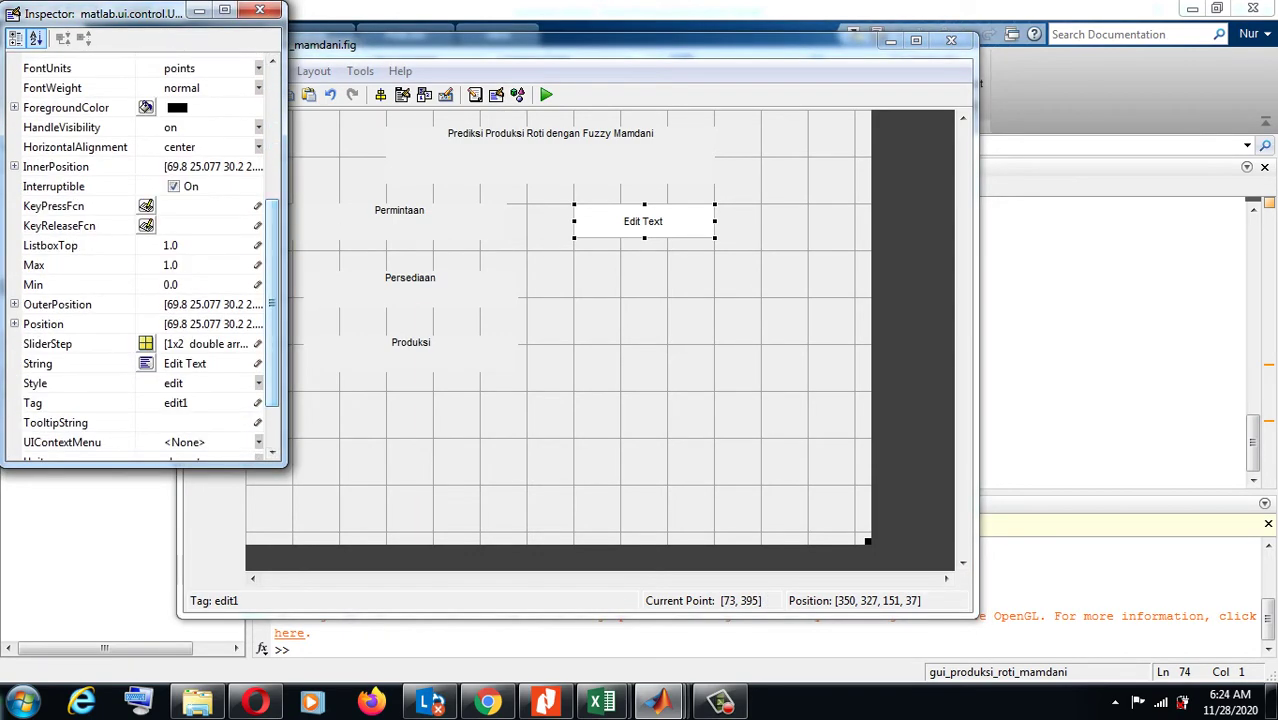
pyautogui.doubleClick(196, 363)
pyautogui.press('BackSpace')
pyautogui.press('BackSpace')
pyautogui.press('BackSpace')
pyautogui.press('BackSpace')
pyautogui.press('BackSpace')
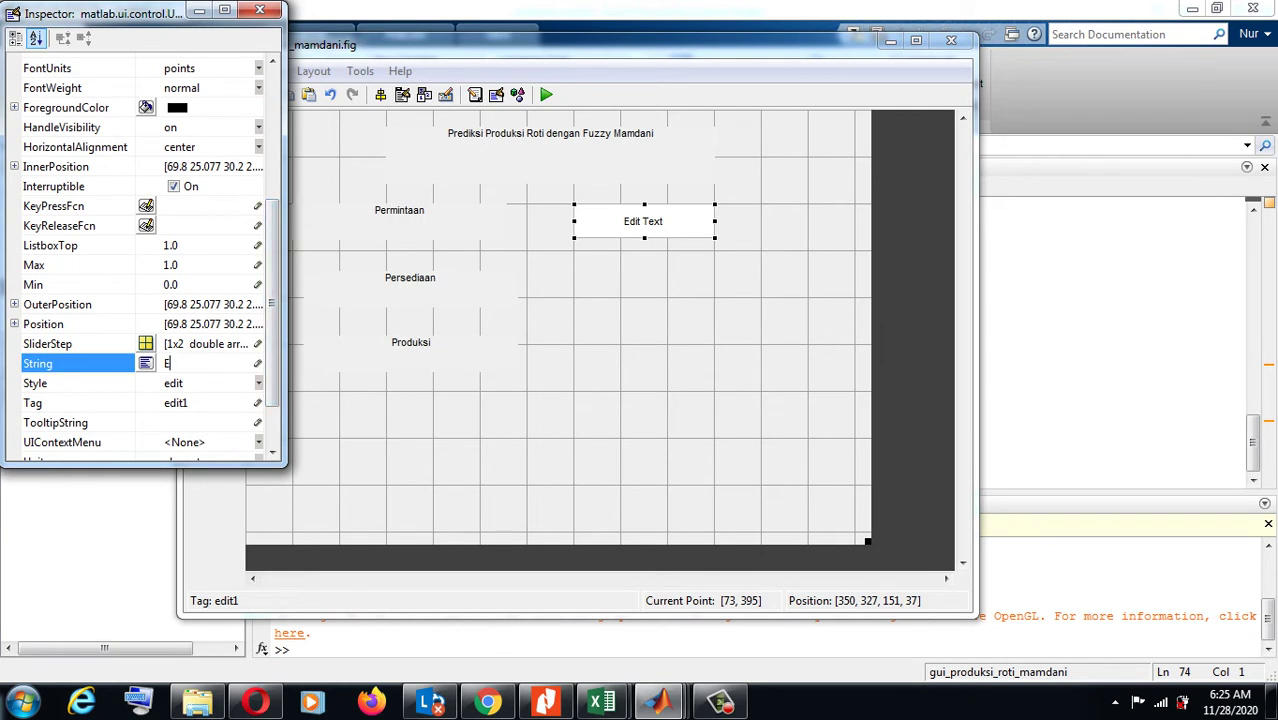
pyautogui.click(659, 261)
# - Duplicate the empty edit box twice, aligning one copy beside the Persediaan label and one beside the Produksi label
pyautogui.click(628, 220)
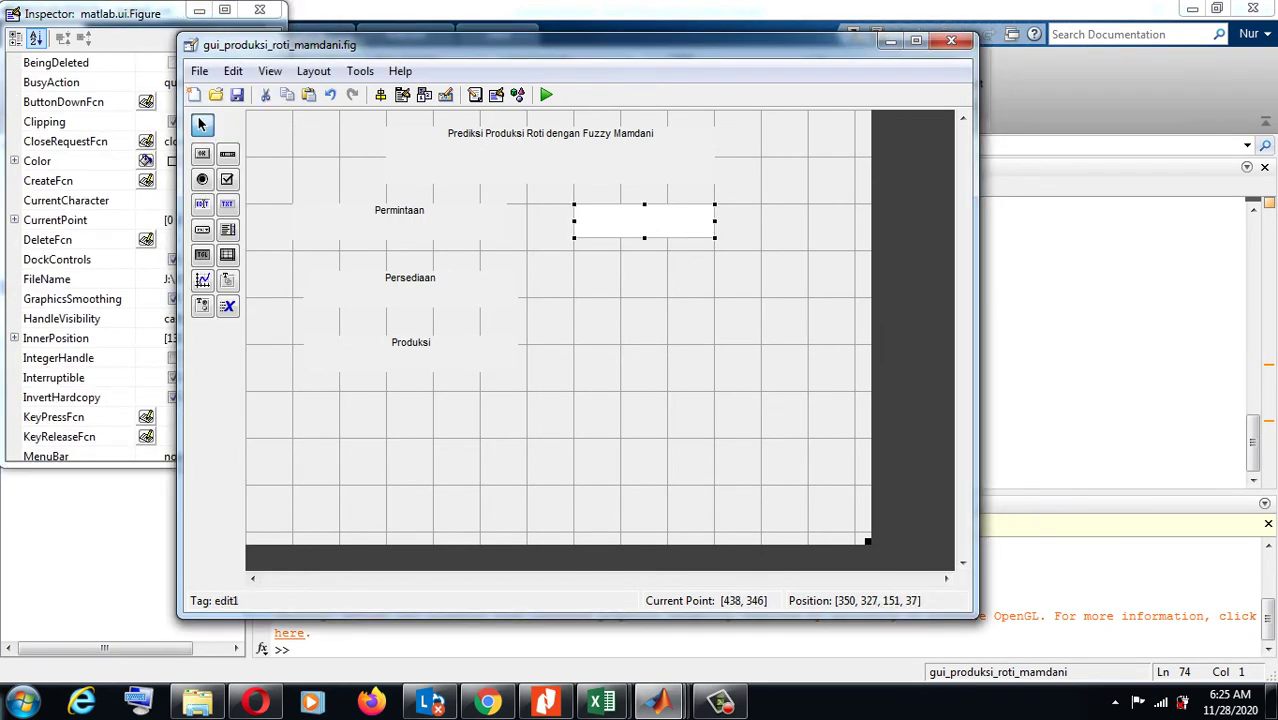
pyautogui.click(666, 360)
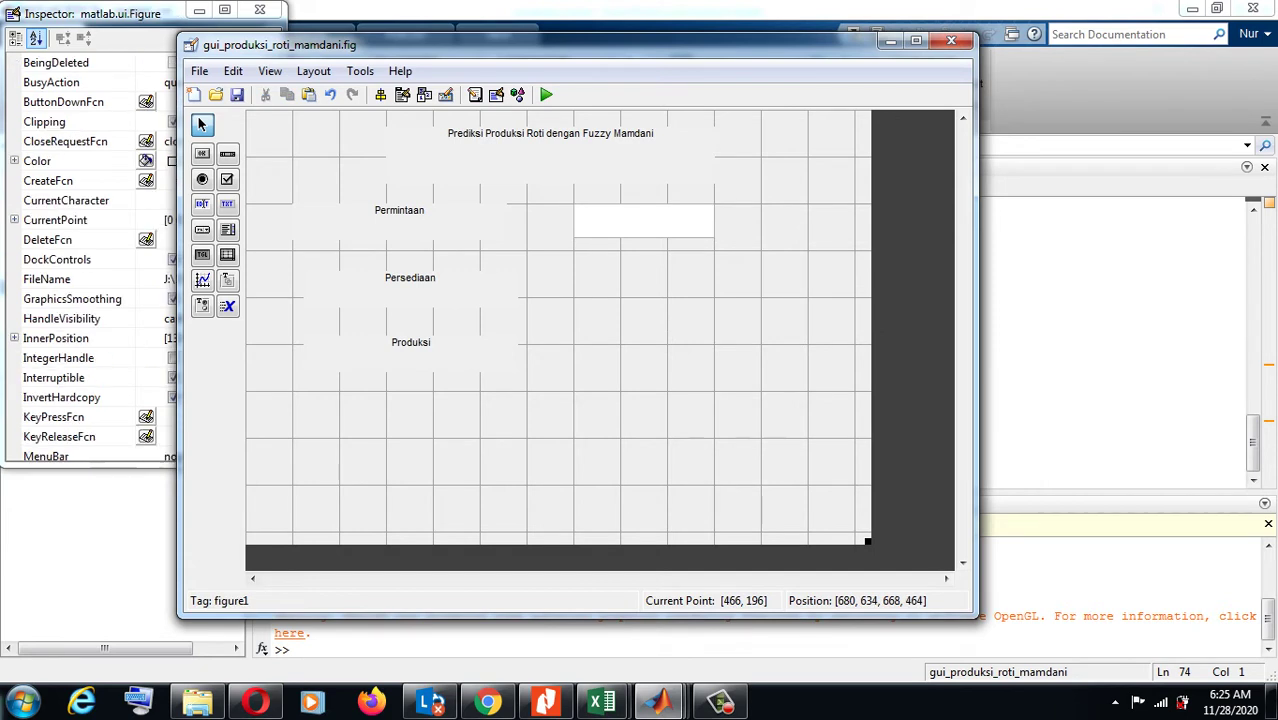
pyautogui.hotkey('ctrl', 'v')
pyautogui.moveTo(739, 387); pyautogui.dragTo(627, 275)
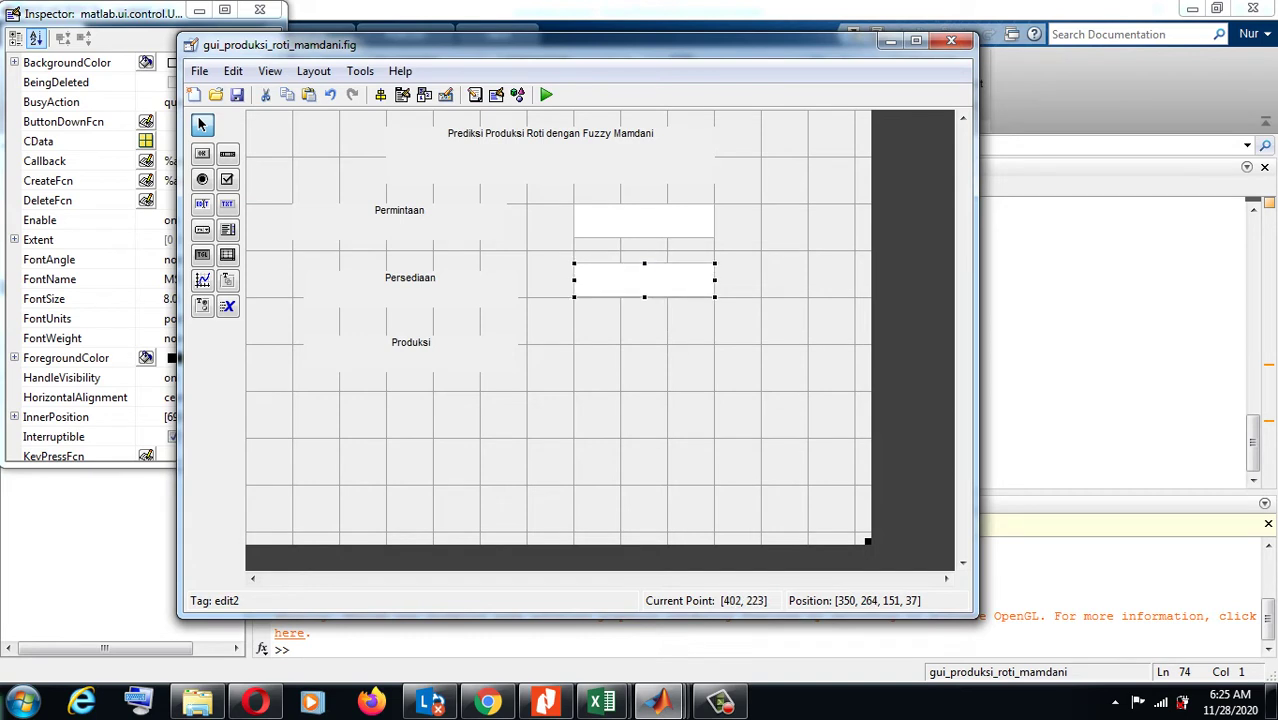
pyautogui.click(620, 335)
pyautogui.hotkey('ctrl', 'v')
pyautogui.moveTo(660, 346); pyautogui.dragTo(616, 328)
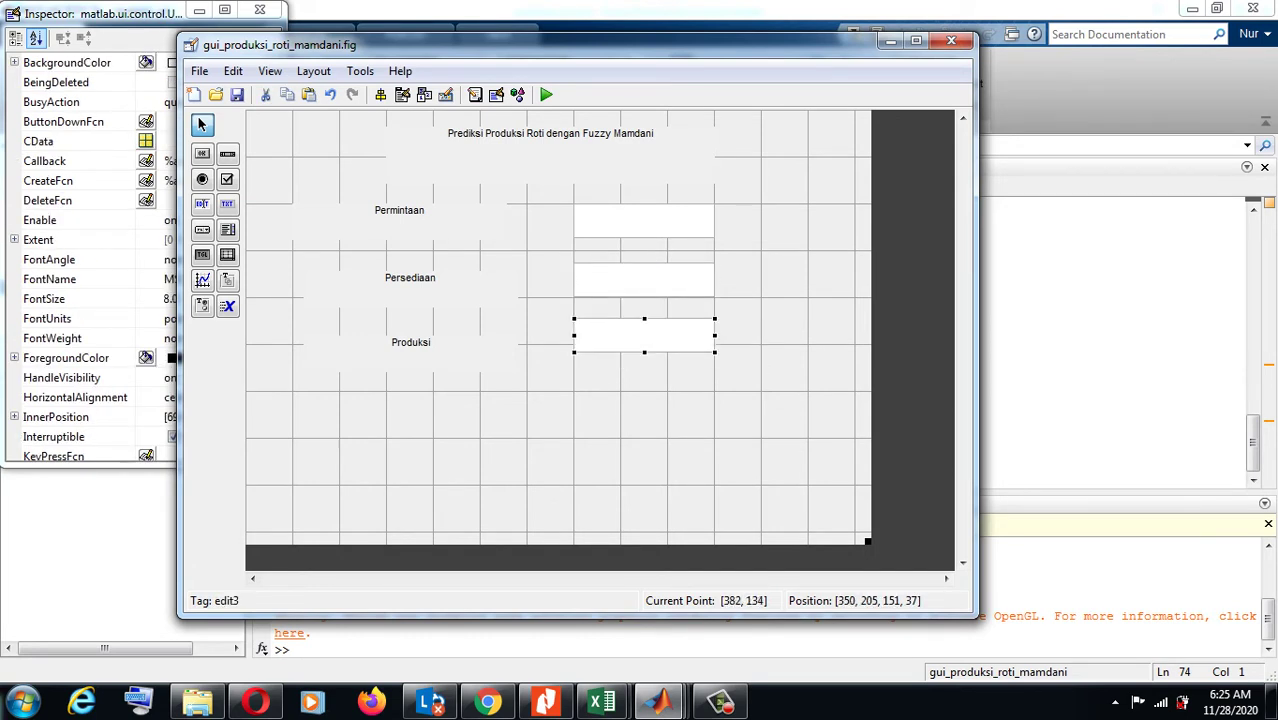
# - Add a push button about 112 by 41 pixels below the labels and edit boxes
pyautogui.click(507, 418)
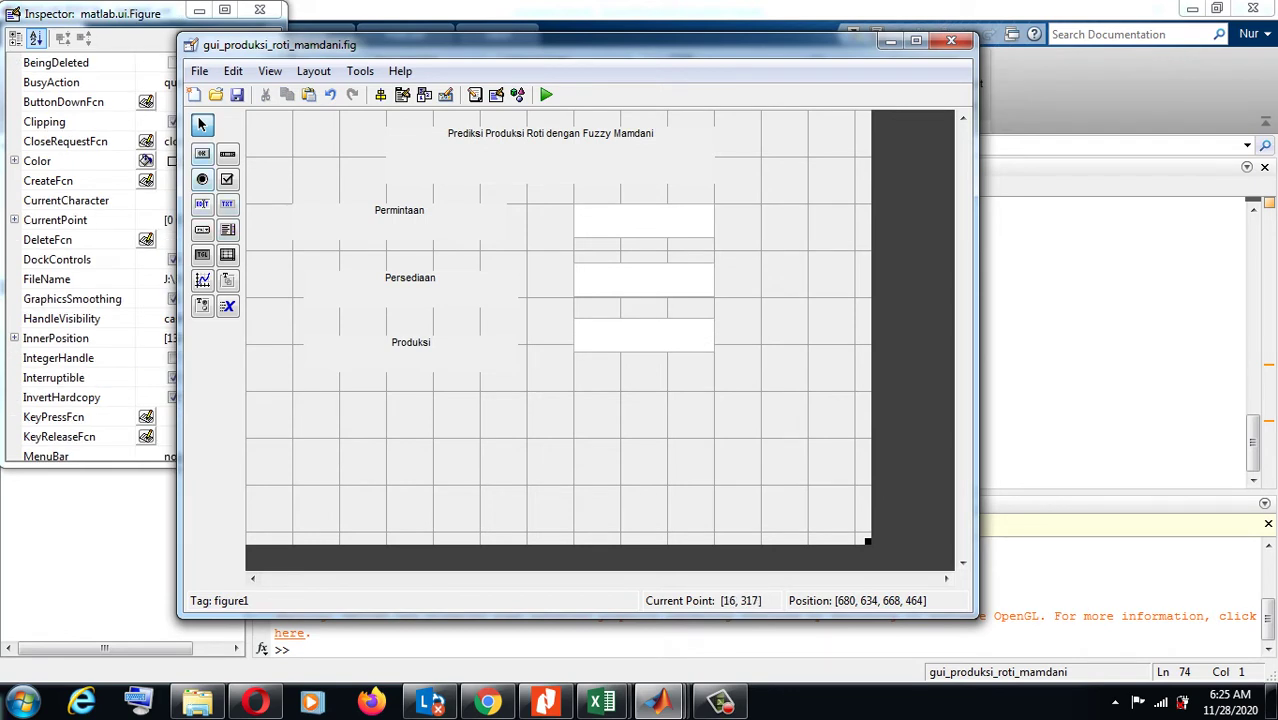
pyautogui.click(202, 153)
pyautogui.moveTo(434, 391); pyautogui.dragTo(539, 430)
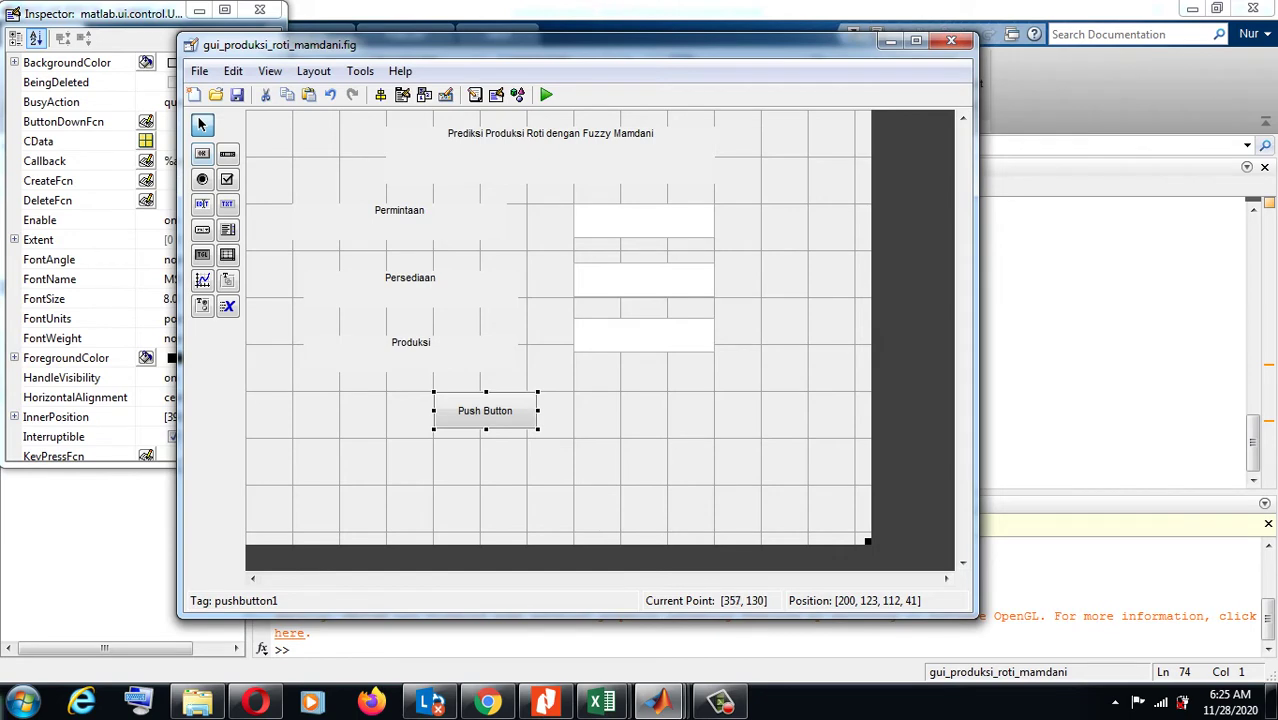
# - Set the push button's text to "prediksi" and save the figure
pyautogui.click(508, 434)
pyautogui.click(476, 412)
pyautogui.click(496, 95)
pyautogui.scroll(-5, 140, 250)
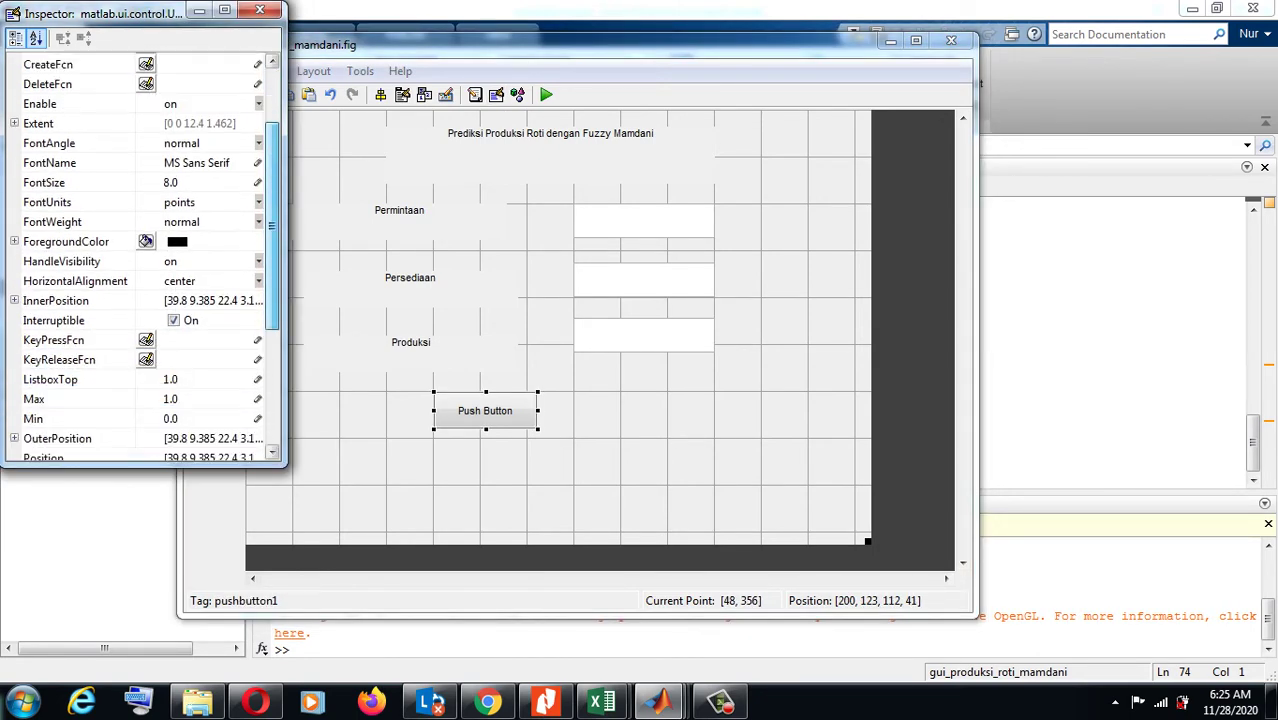
pyautogui.click(78, 349)
pyautogui.doubleClick(208, 350)
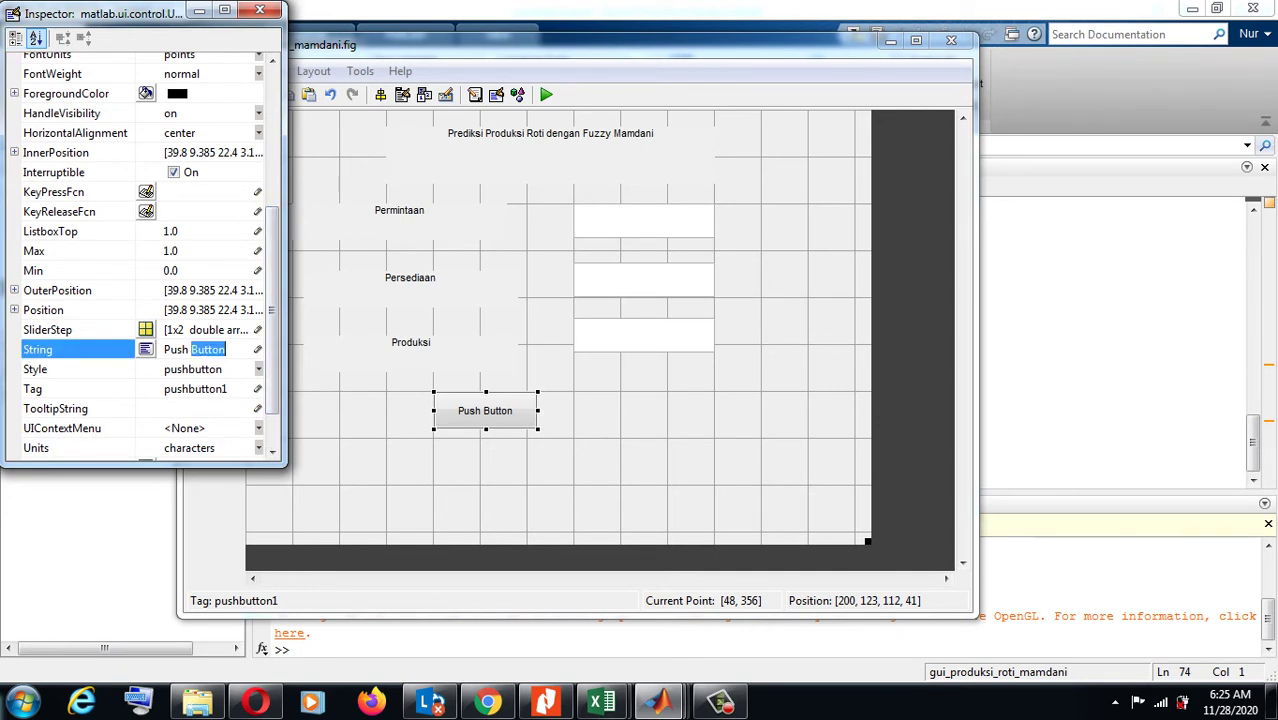
pyautogui.hotkey('ctrl', 'a')
pyautogui.write('p')
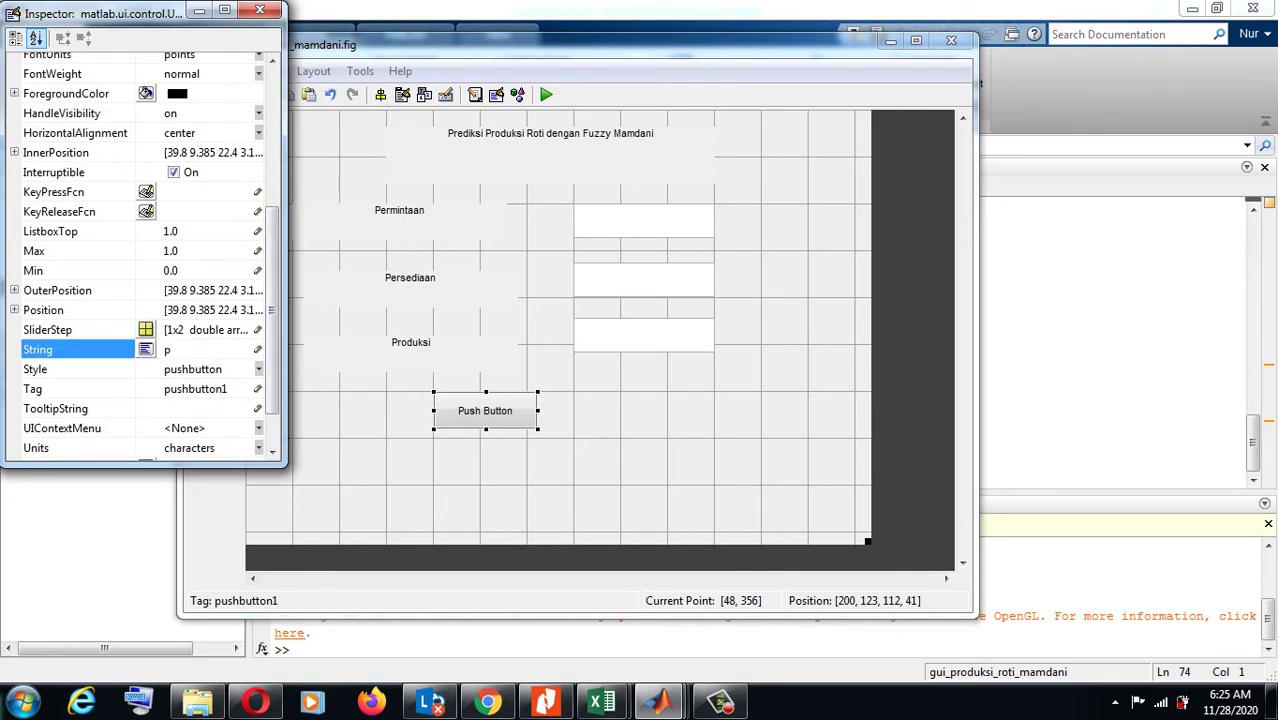
pyautogui.write('rediksi')
pyautogui.click(570, 422)
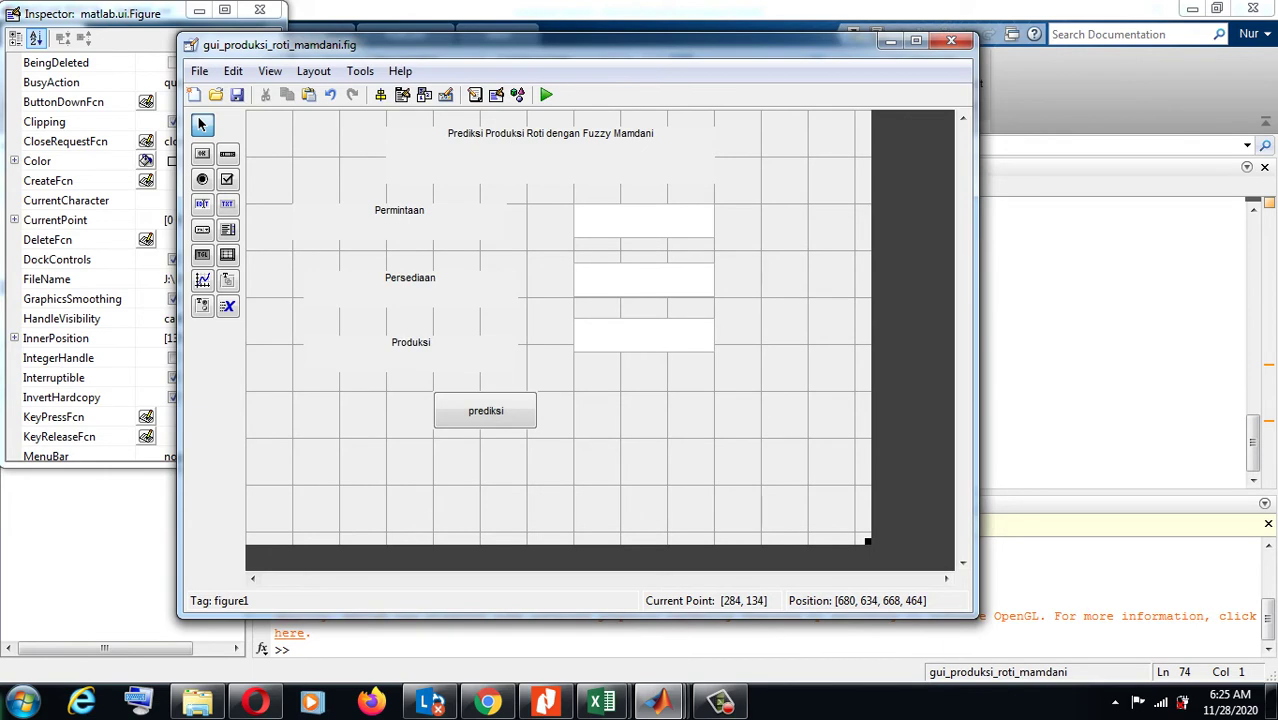
pyautogui.hotkey('ctrl', 's')
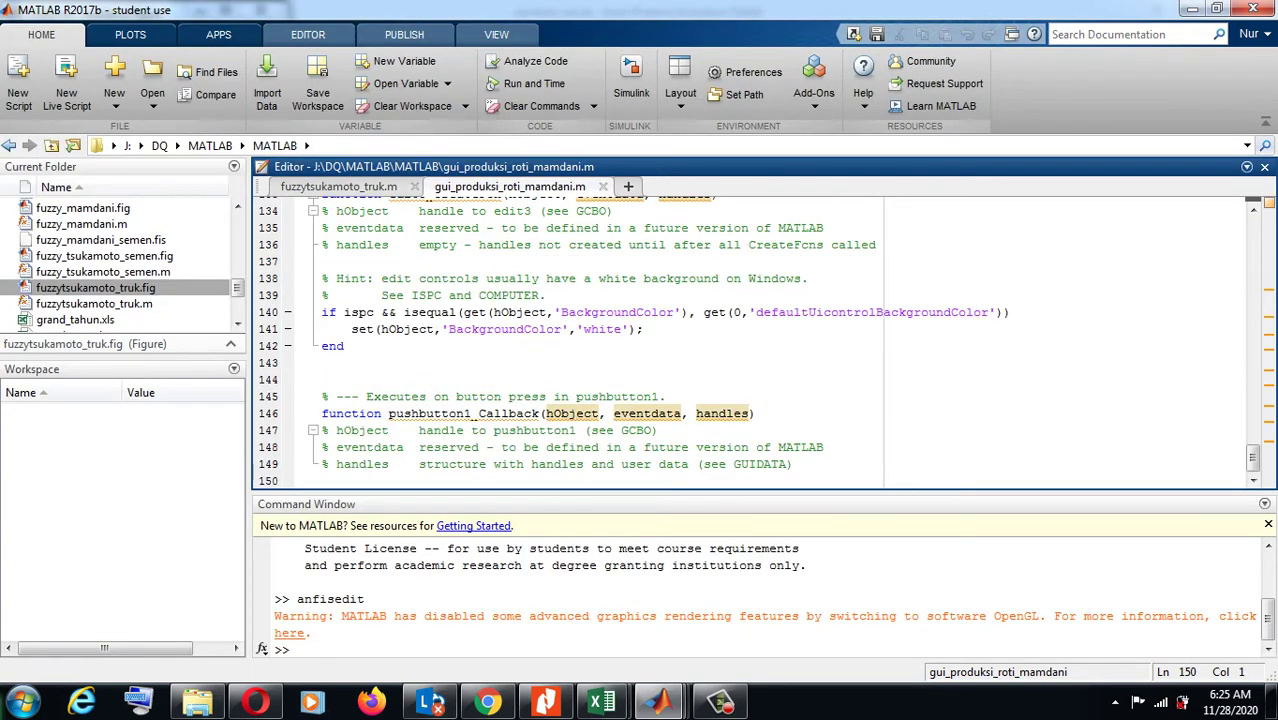
# - Go to the prediksi button's callback code and place the cursor on the empty line 150 beneath its comments
pyautogui.moveTo(658, 700)
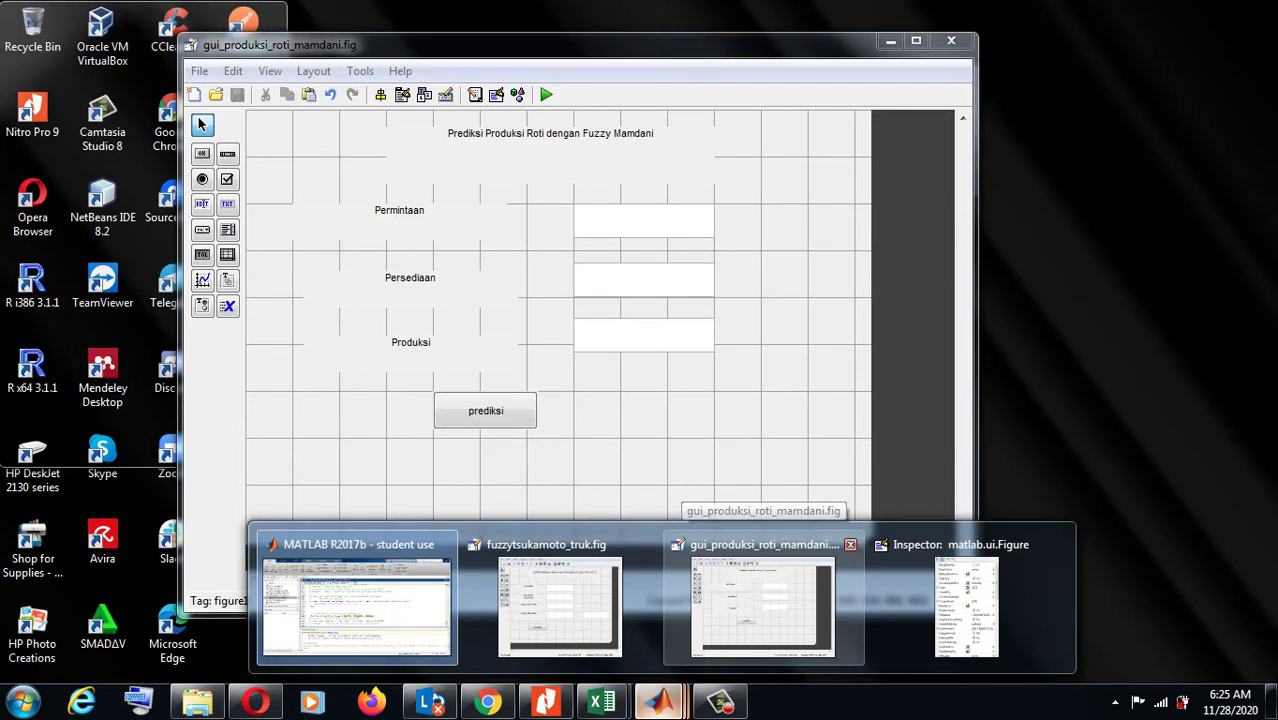
pyautogui.click(762, 605)
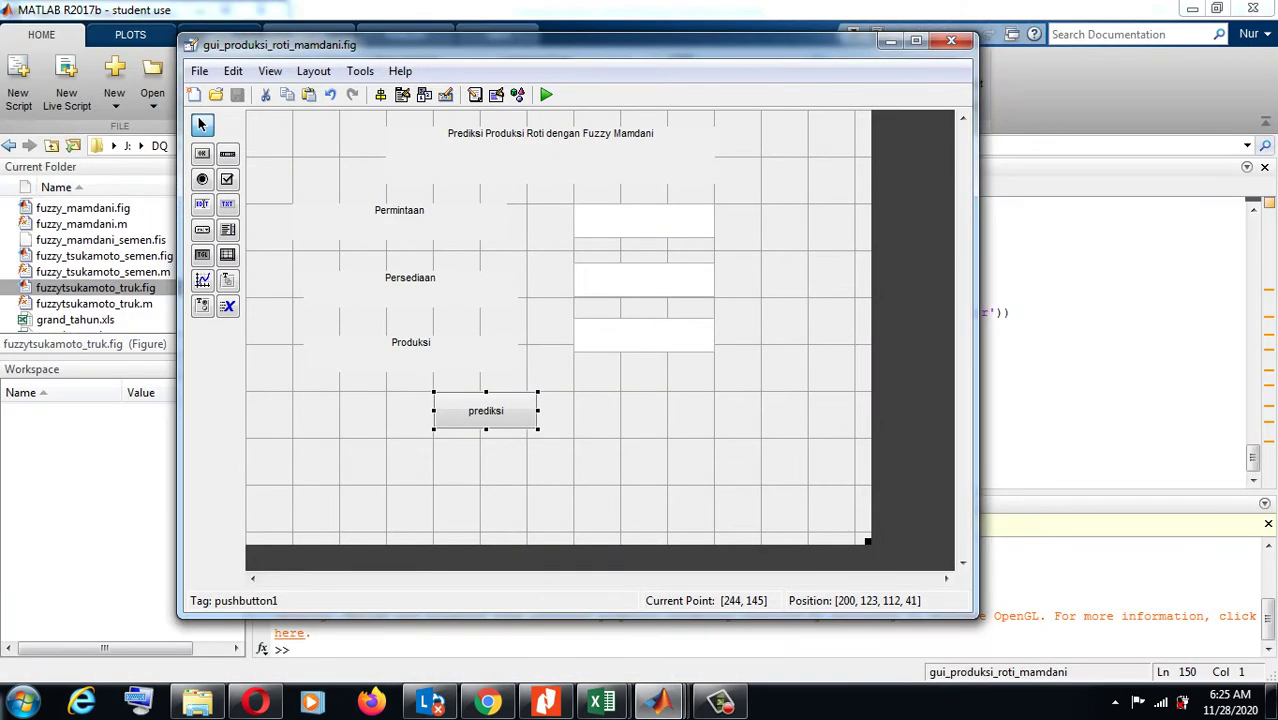
pyautogui.rightClick(474, 409)
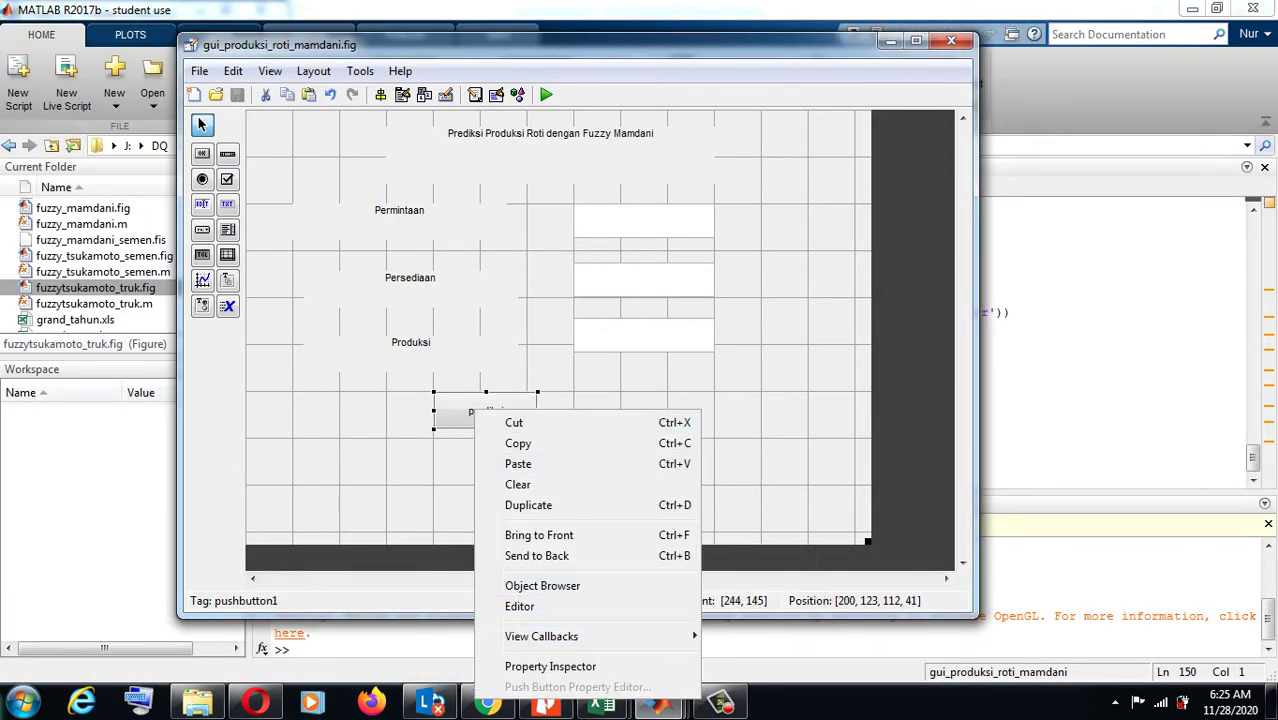
pyautogui.moveTo(560, 636)
pyautogui.click(747, 553)
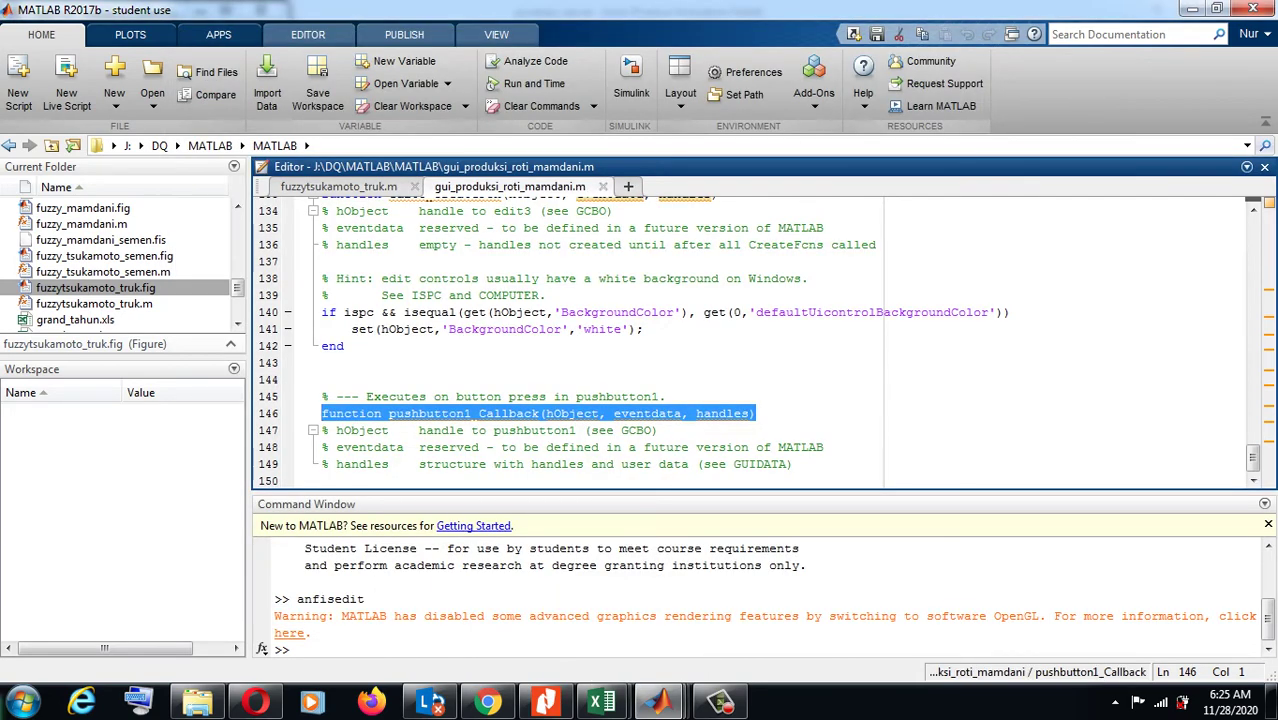
pyautogui.click(323, 481)
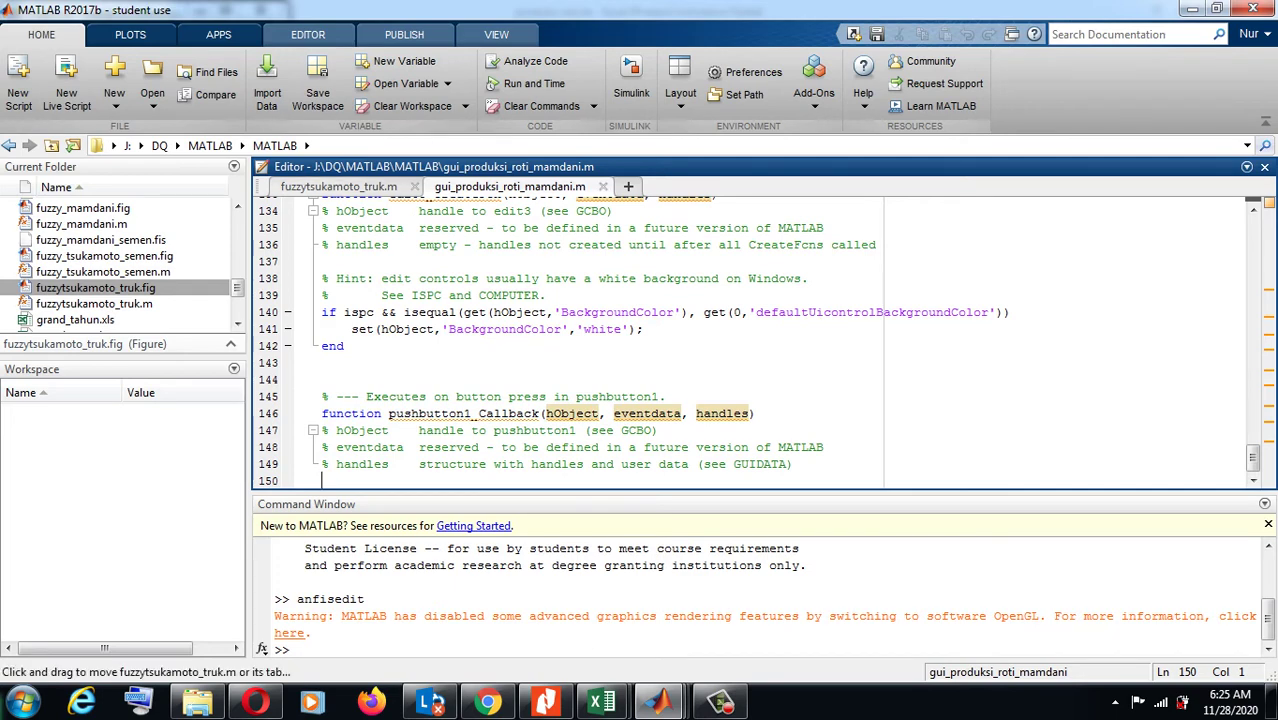
# - Copy the x1 and x2 str2double lines from the callback in fuzzytsukamoto_truk.m into pushbutton1_Callback of gui_produksi_roti_mamdani.m
pyautogui.click(339, 187)
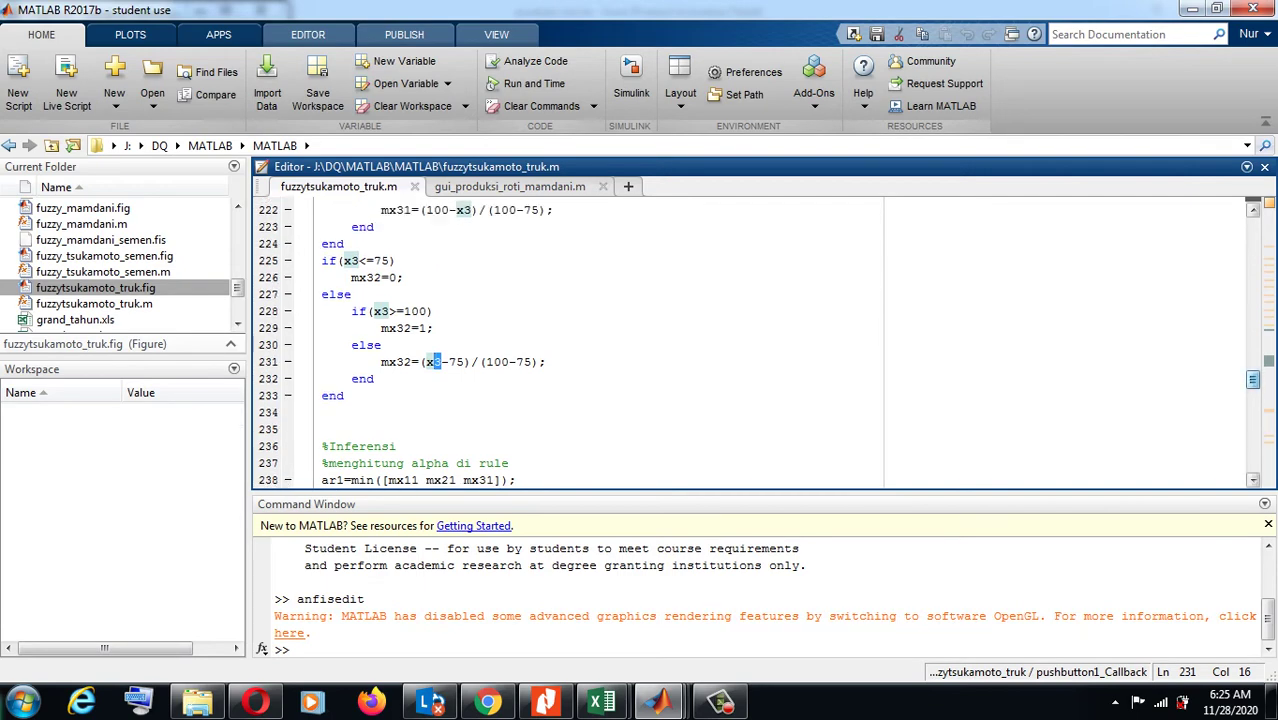
pyautogui.scroll(19, 435, 362)
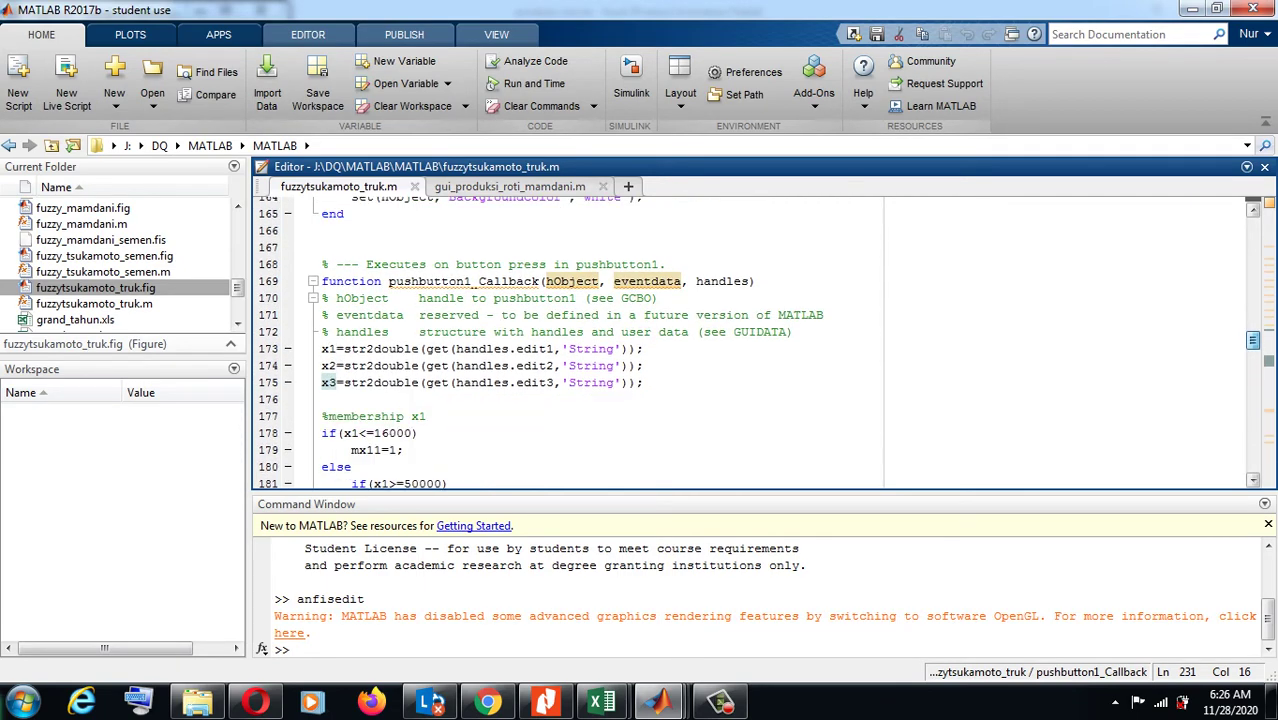
pyautogui.moveTo(321, 348); pyautogui.dragTo(643, 365)
pyautogui.hotkey('ctrl', 'c')
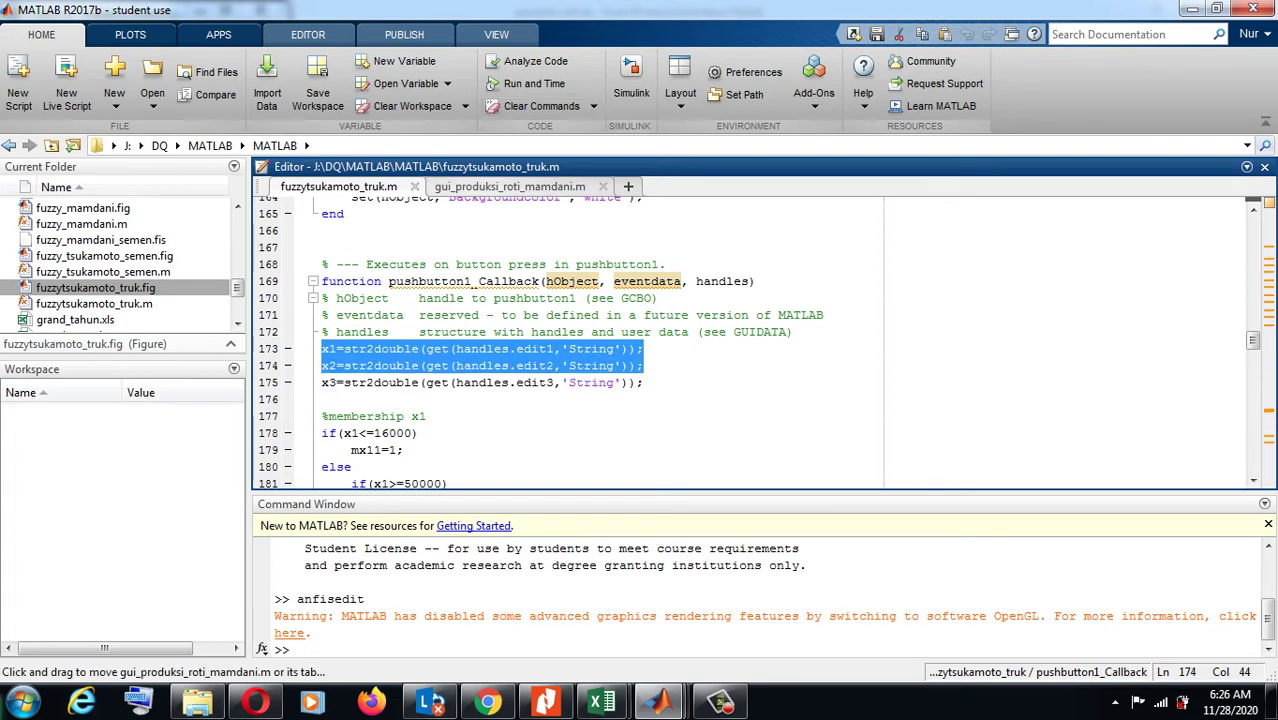
pyautogui.click(510, 186)
pyautogui.hotkey('ctrl', 'v')
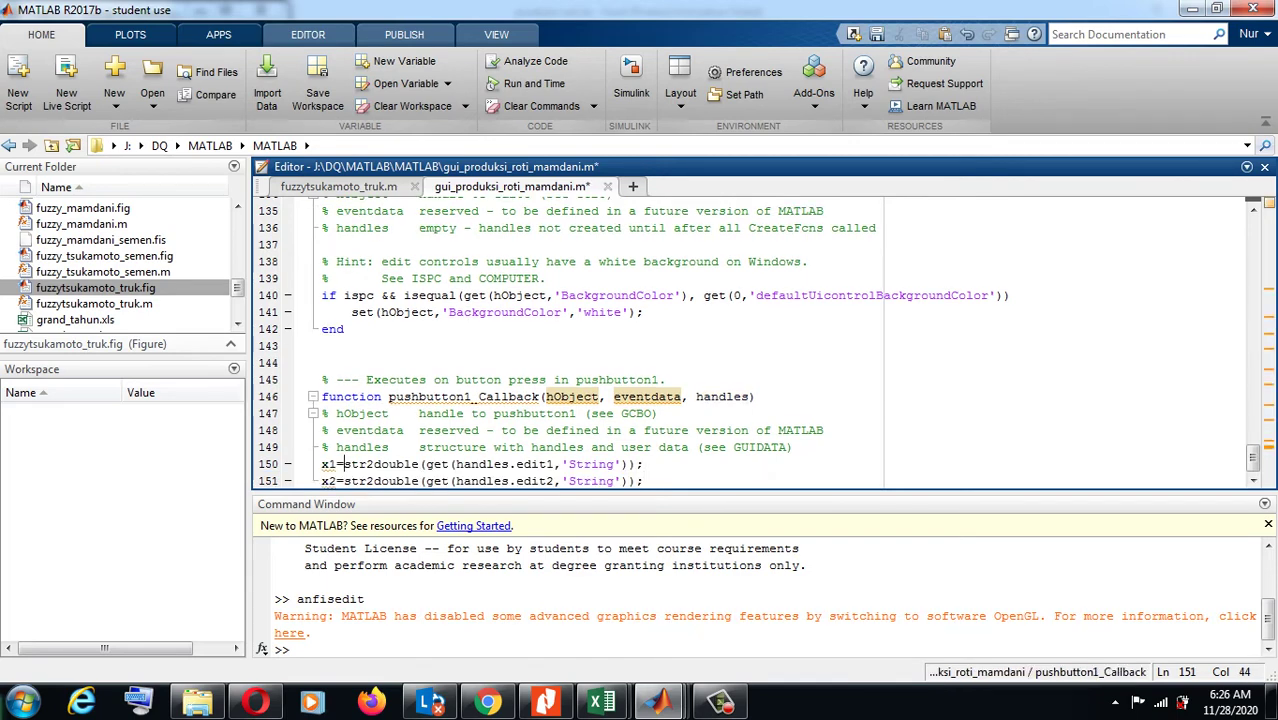
# - Check the str2double call and edit1 handle in the x1 line, and start a blank line below the x2 line
pyautogui.moveTo(343, 464); pyautogui.dragTo(420, 464)
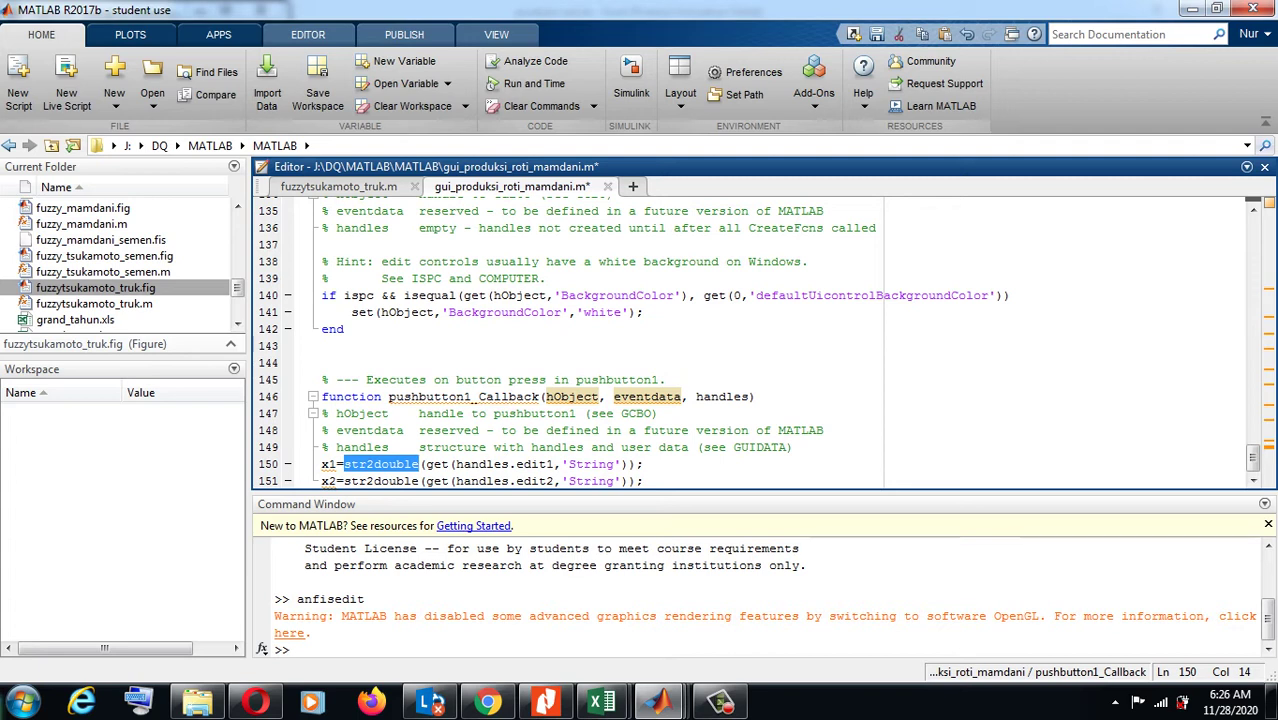
pyautogui.moveTo(553, 464); pyautogui.dragTo(522, 464)
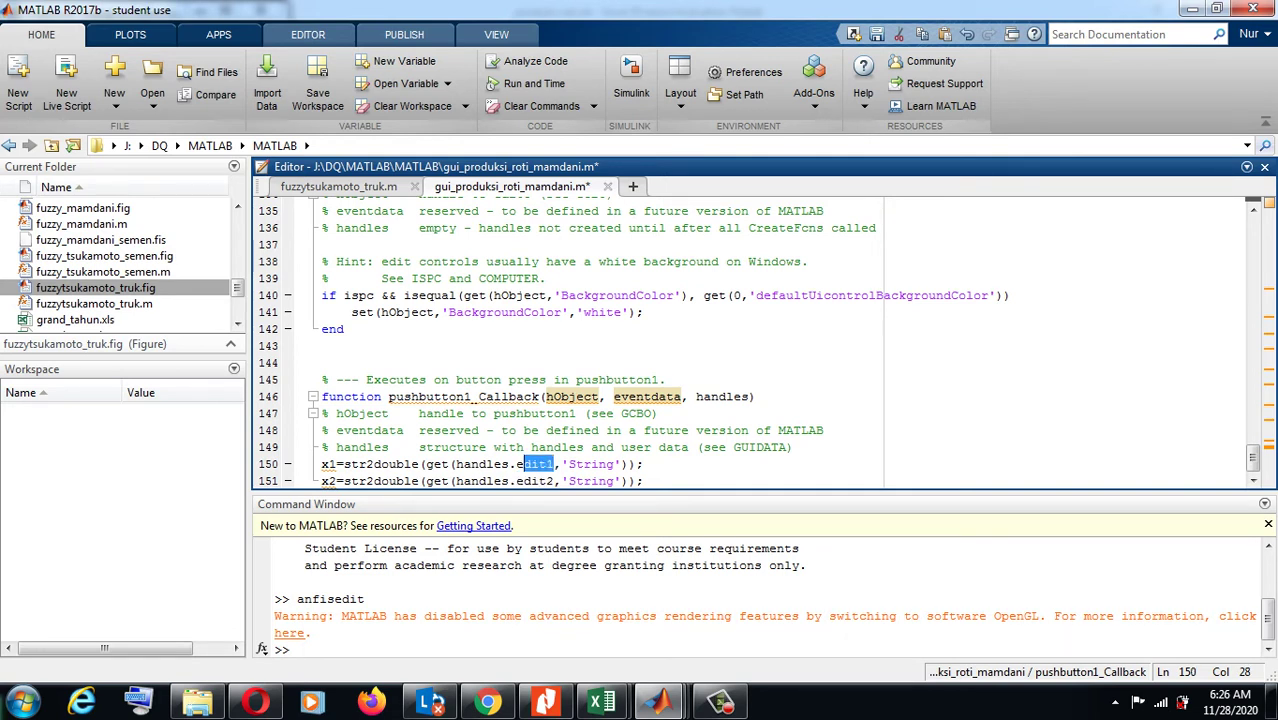
pyautogui.hotkey('ctrl', 'End')
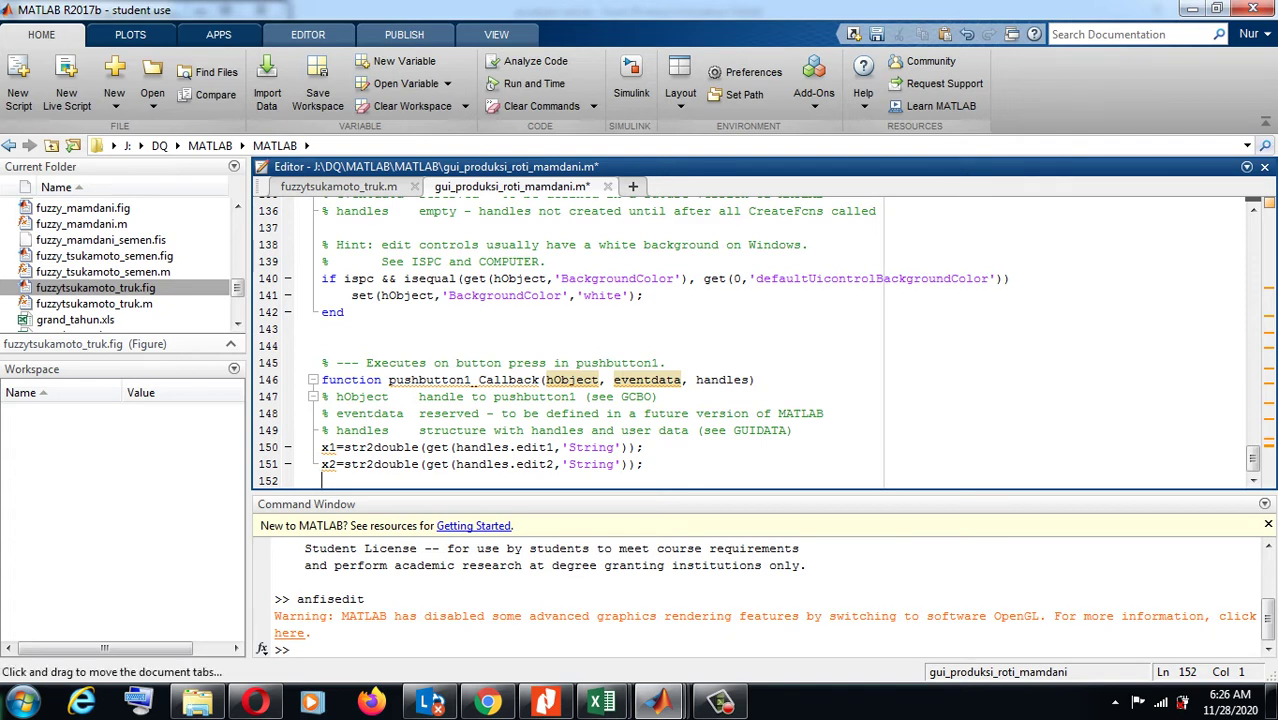
# - Search the documentation for "read anfis" and open the topic Build Mamdani Systems Using Fuzzy Logic Designer
pyautogui.click(1130, 34)
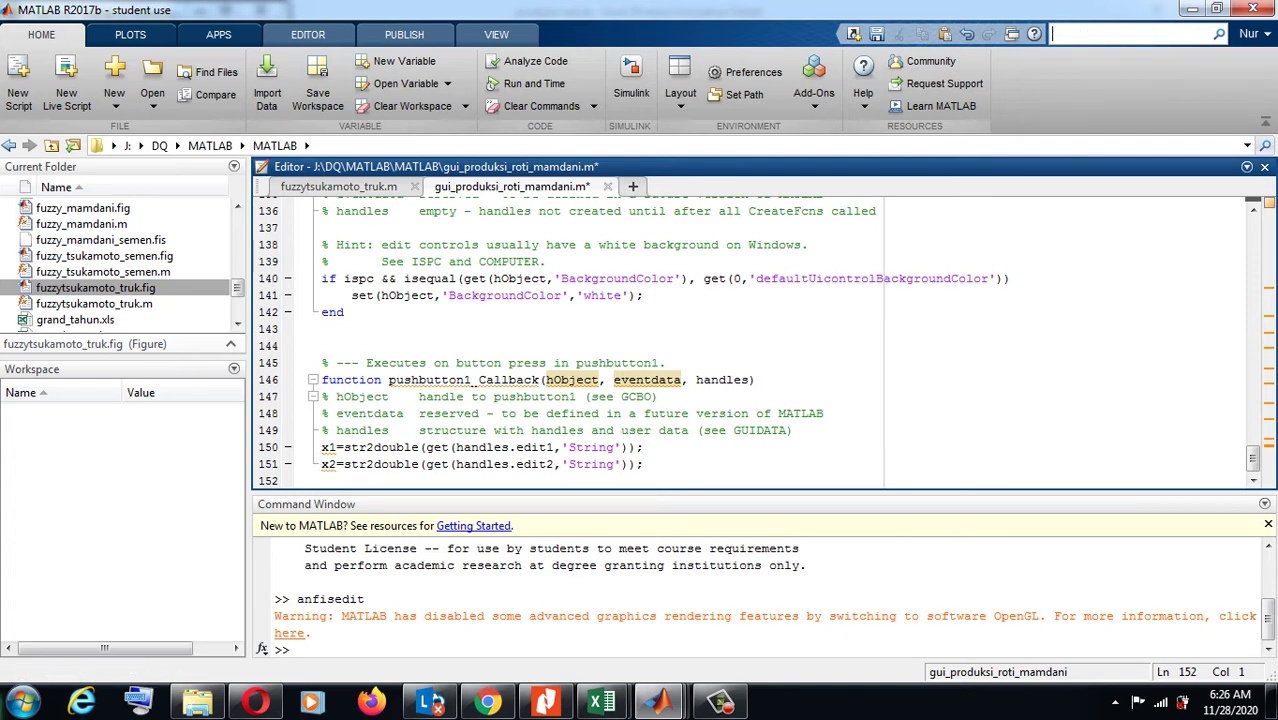
pyautogui.write('read')
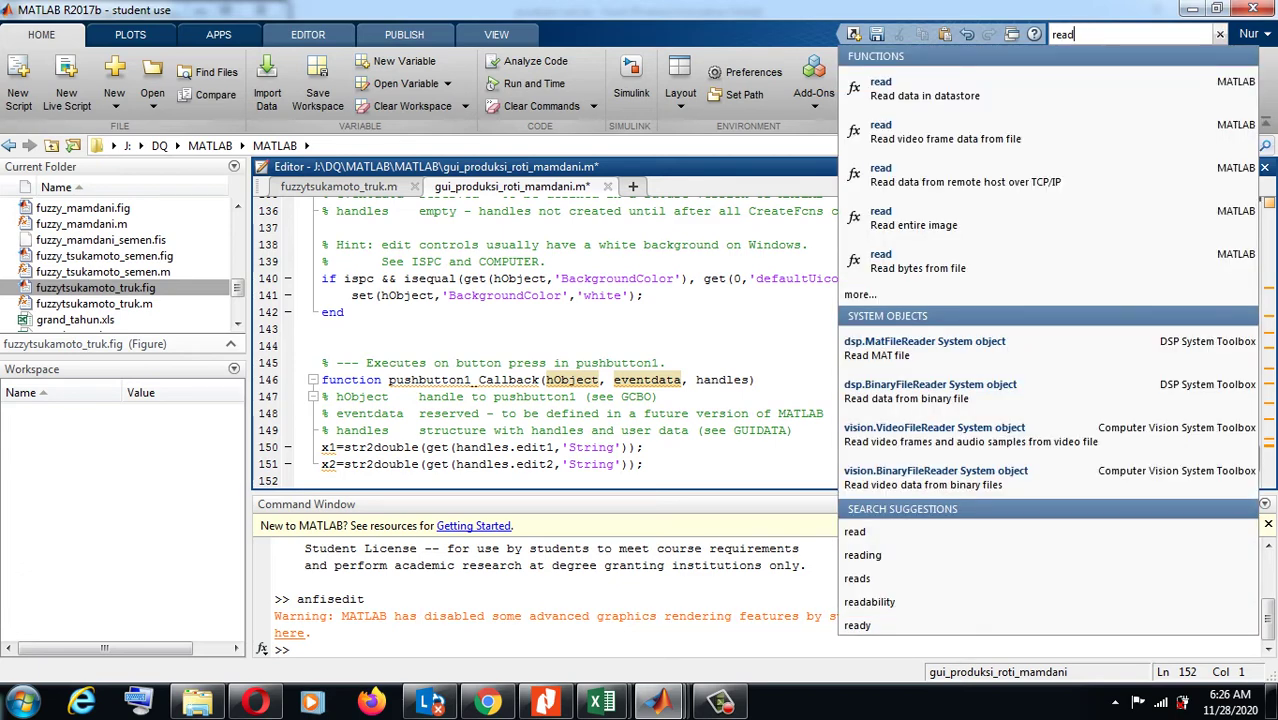
pyautogui.write('a')
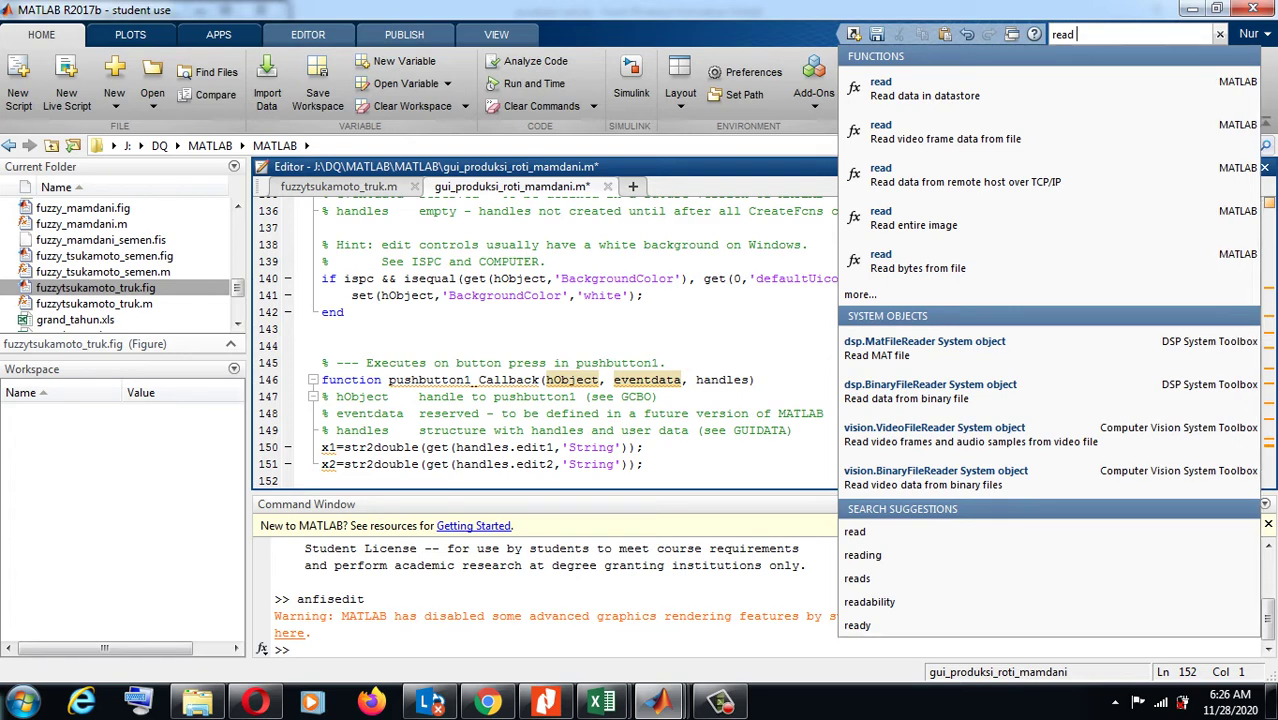
pyautogui.write('nfis')
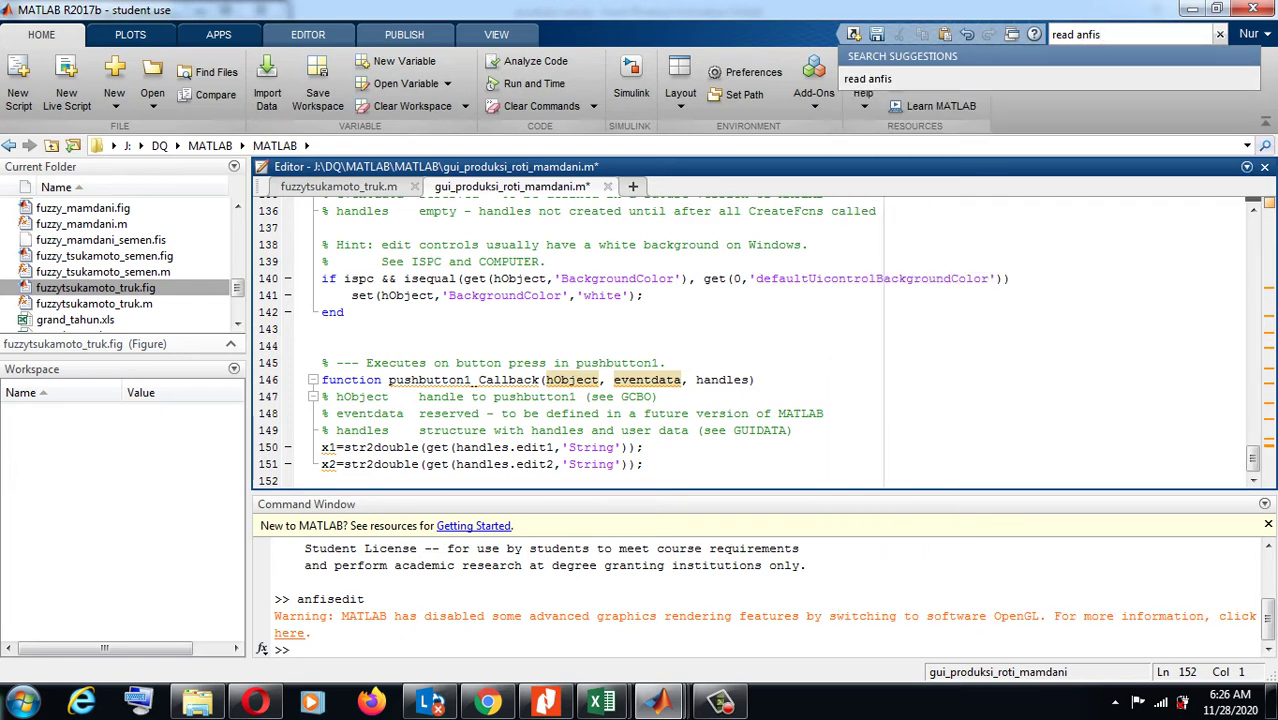
pyautogui.press('Return')
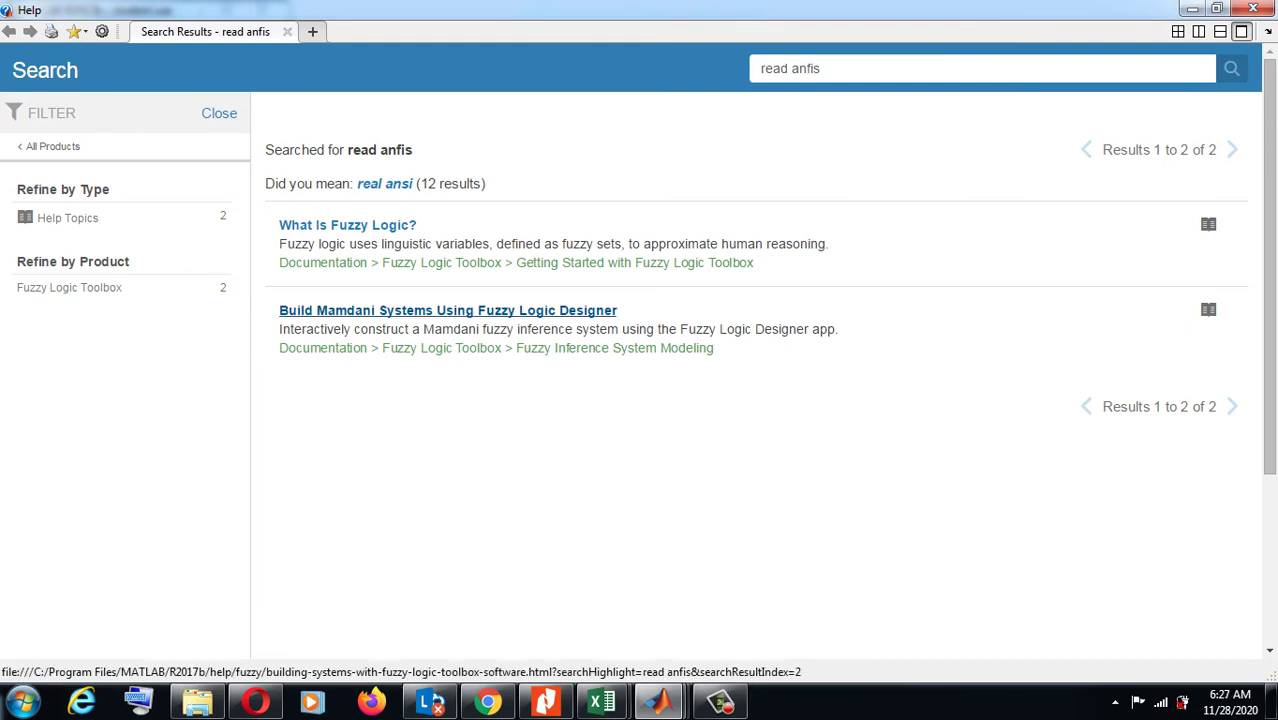
pyautogui.click(448, 310)
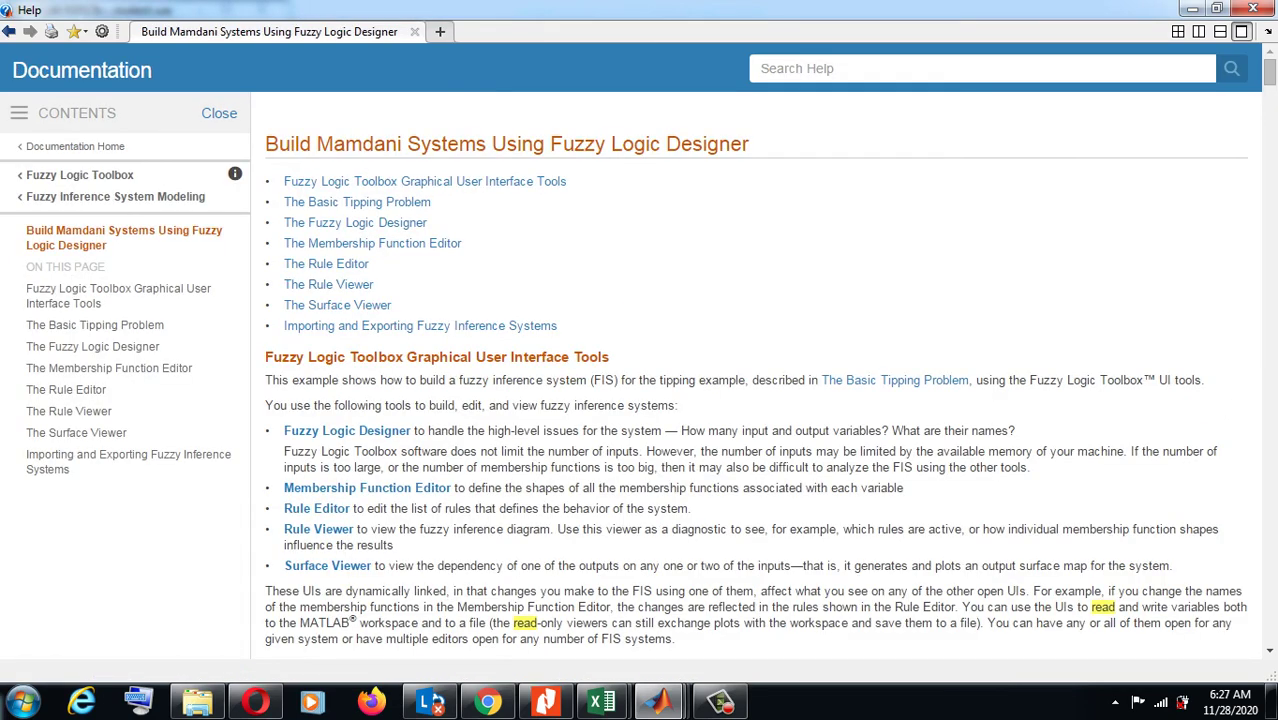
# - Look through the Mamdani systems topic for how to read a FIS, and open the related topic What Is Mamdani-Type Fuzzy Inference?
pyautogui.scroll(-8, 760, 390)
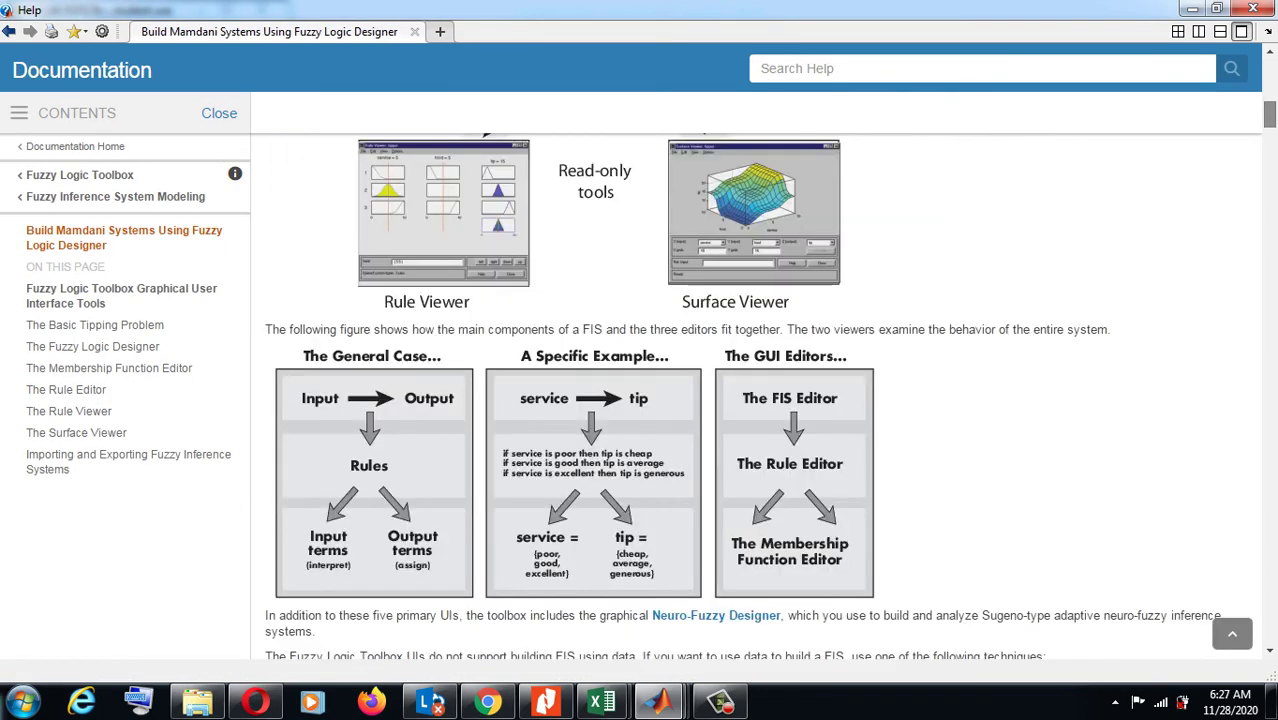
pyautogui.scroll(-10, 769, 390)
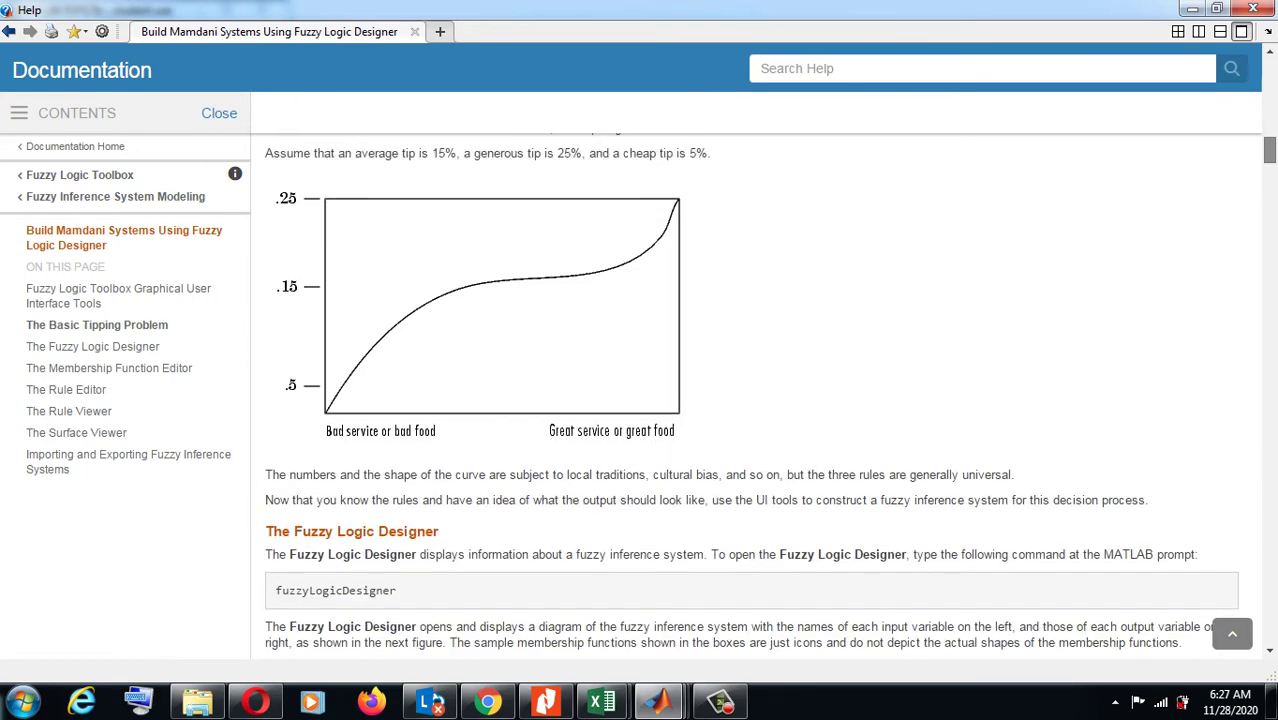
pyautogui.scroll(-12, 760, 396)
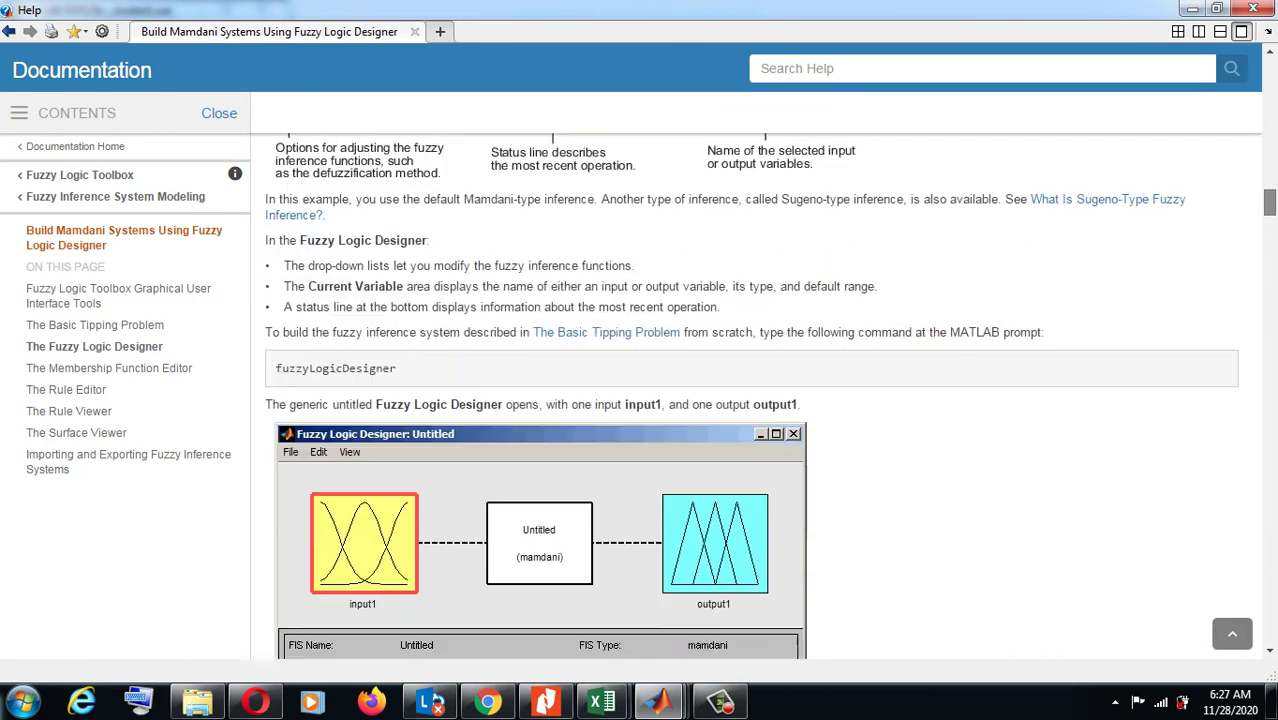
pyautogui.scroll(-1, 760, 396)
pyautogui.scroll(-8, 760, 396)
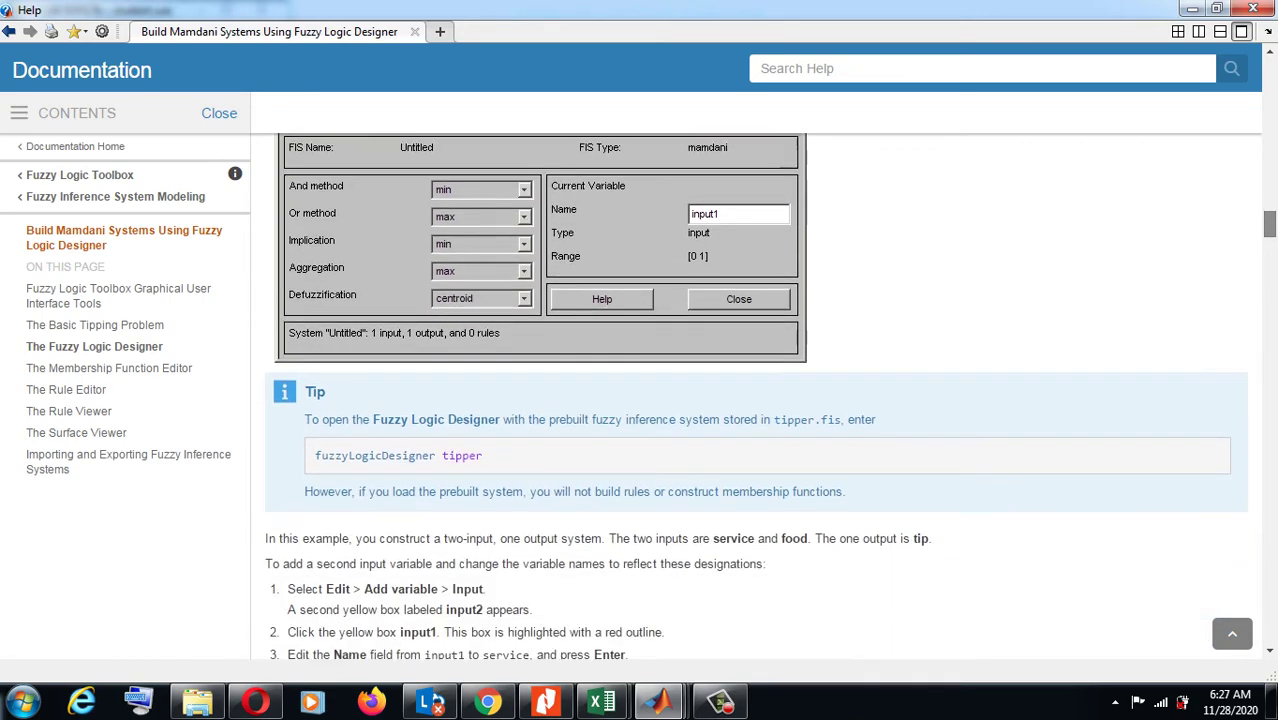
pyautogui.scroll(-11, 760, 396)
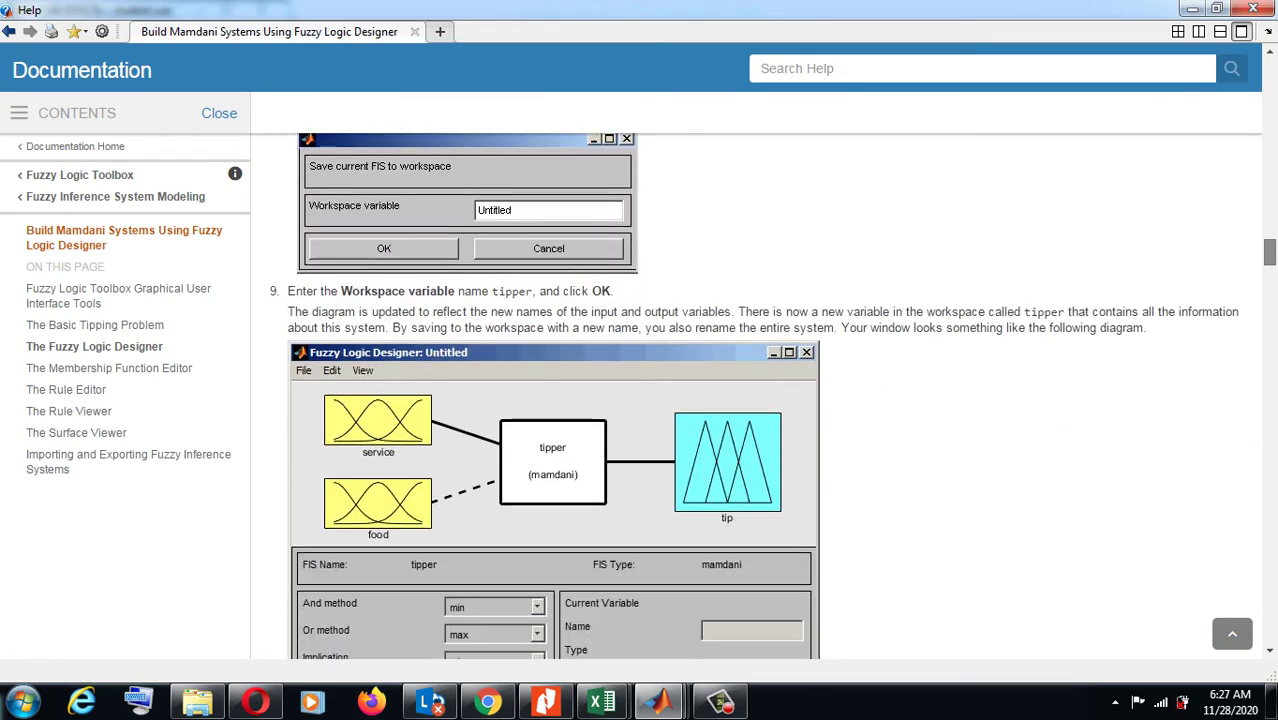
pyautogui.scroll(-7, 760, 396)
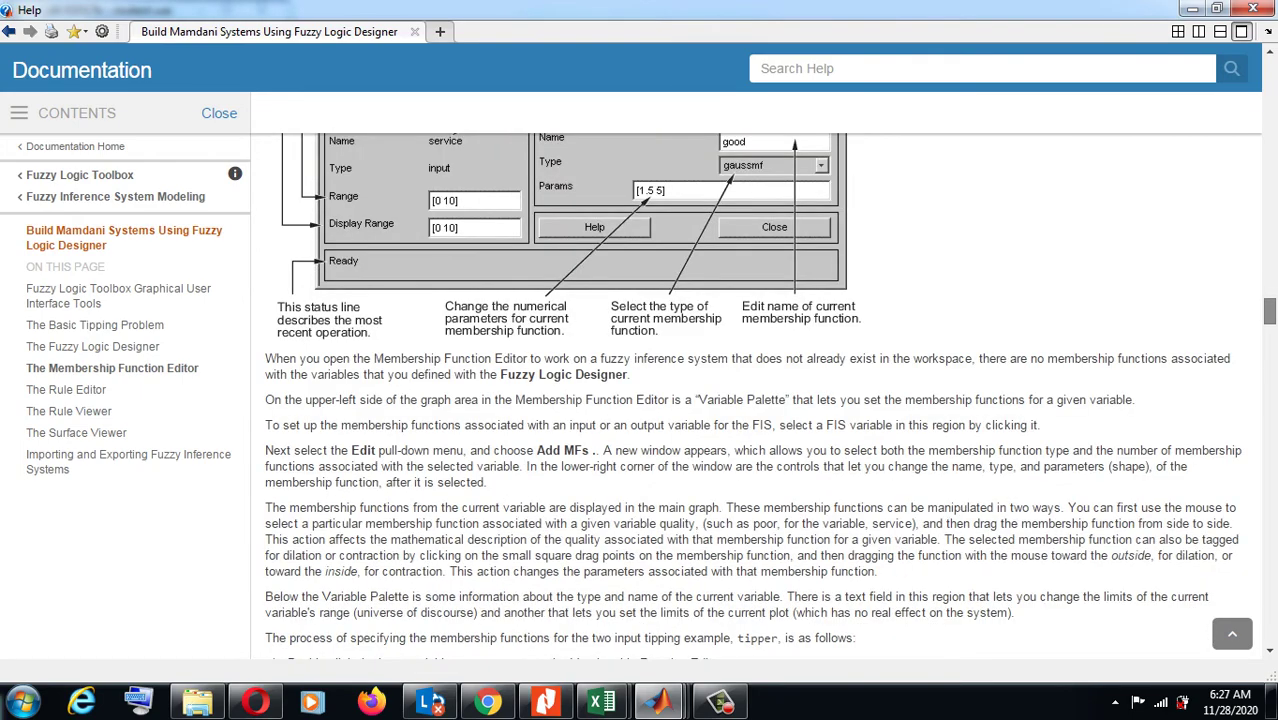
pyautogui.scroll(-12, 760, 396)
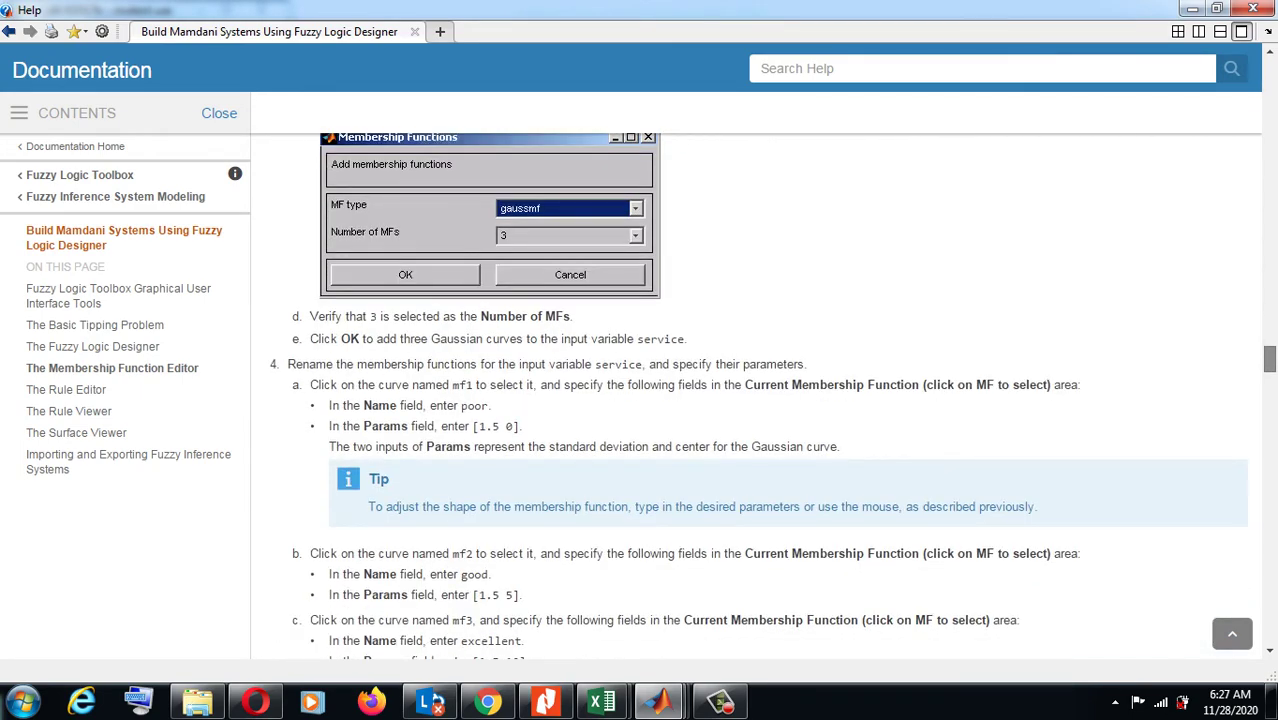
pyautogui.scroll(-7, 760, 396)
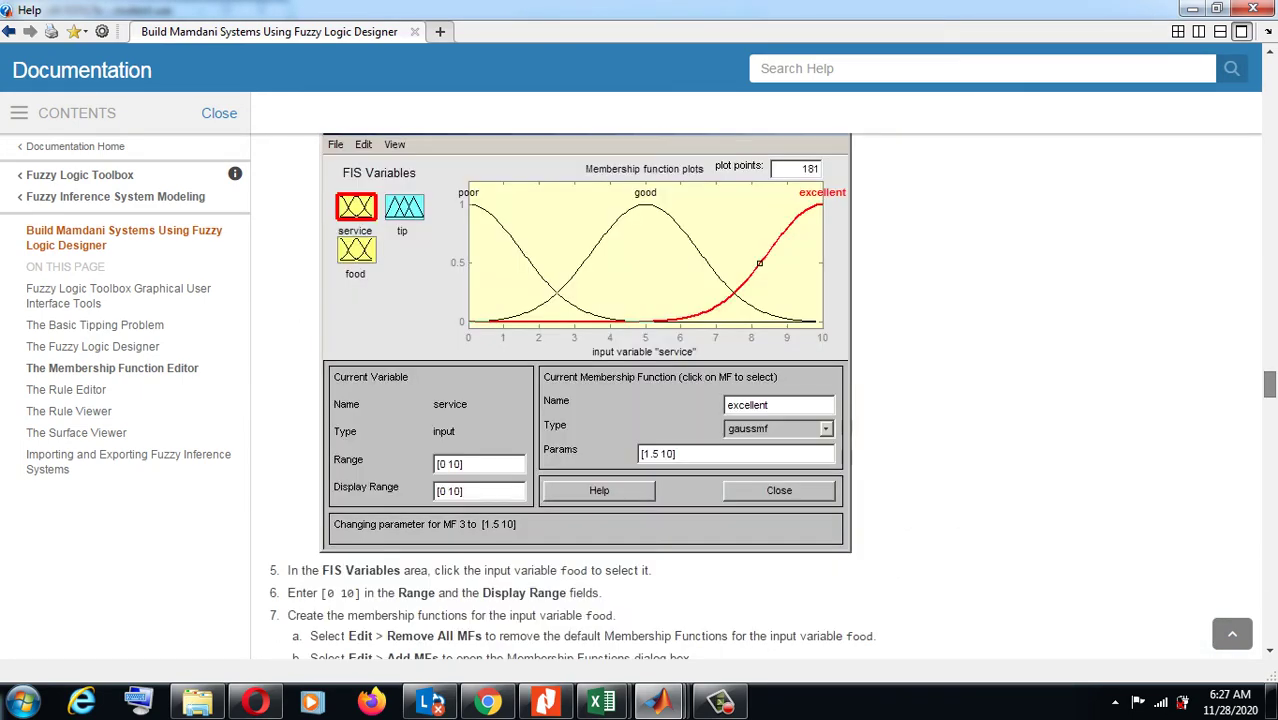
pyautogui.scroll(-3, 760, 396)
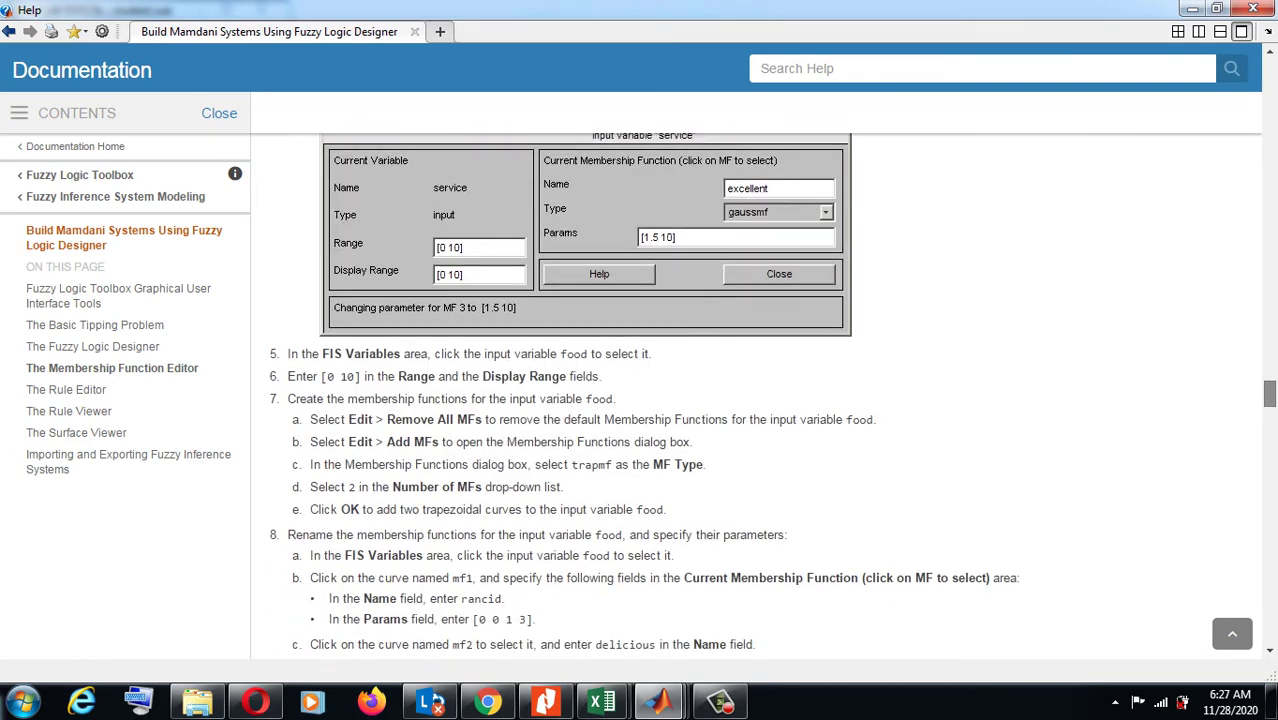
pyautogui.scroll(-1, 760, 396)
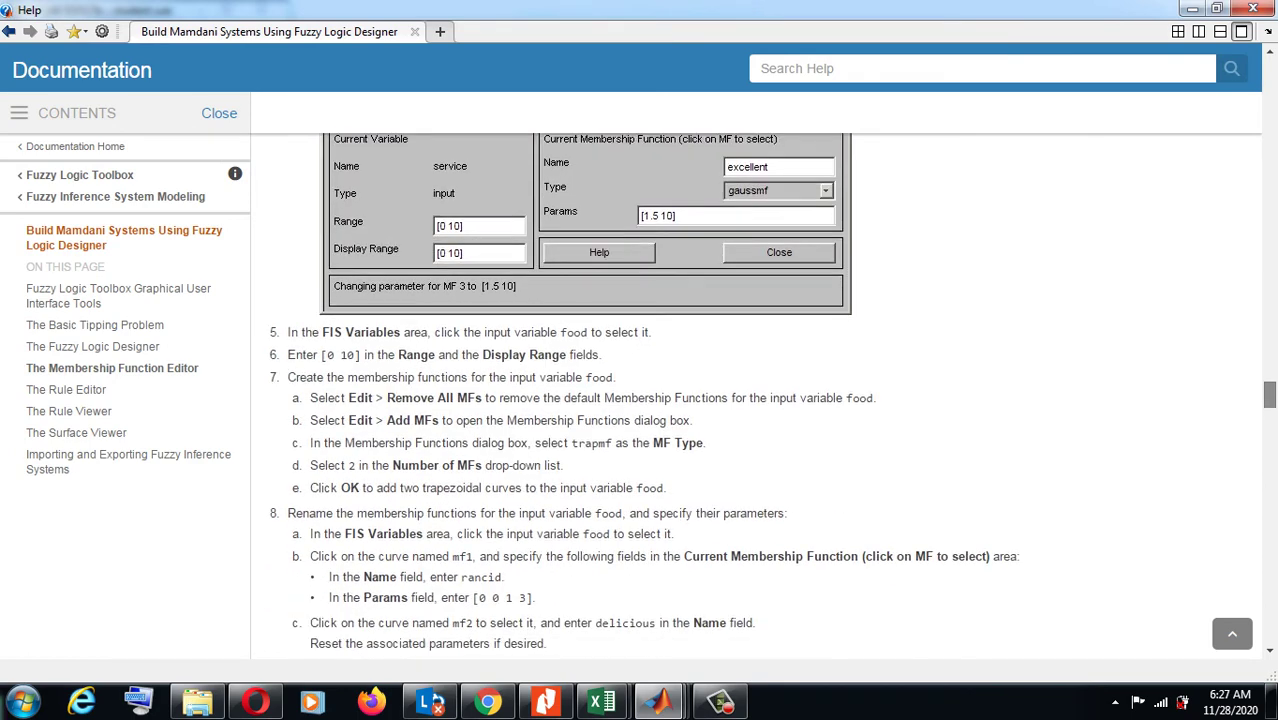
pyautogui.scroll(-5, 640, 400)
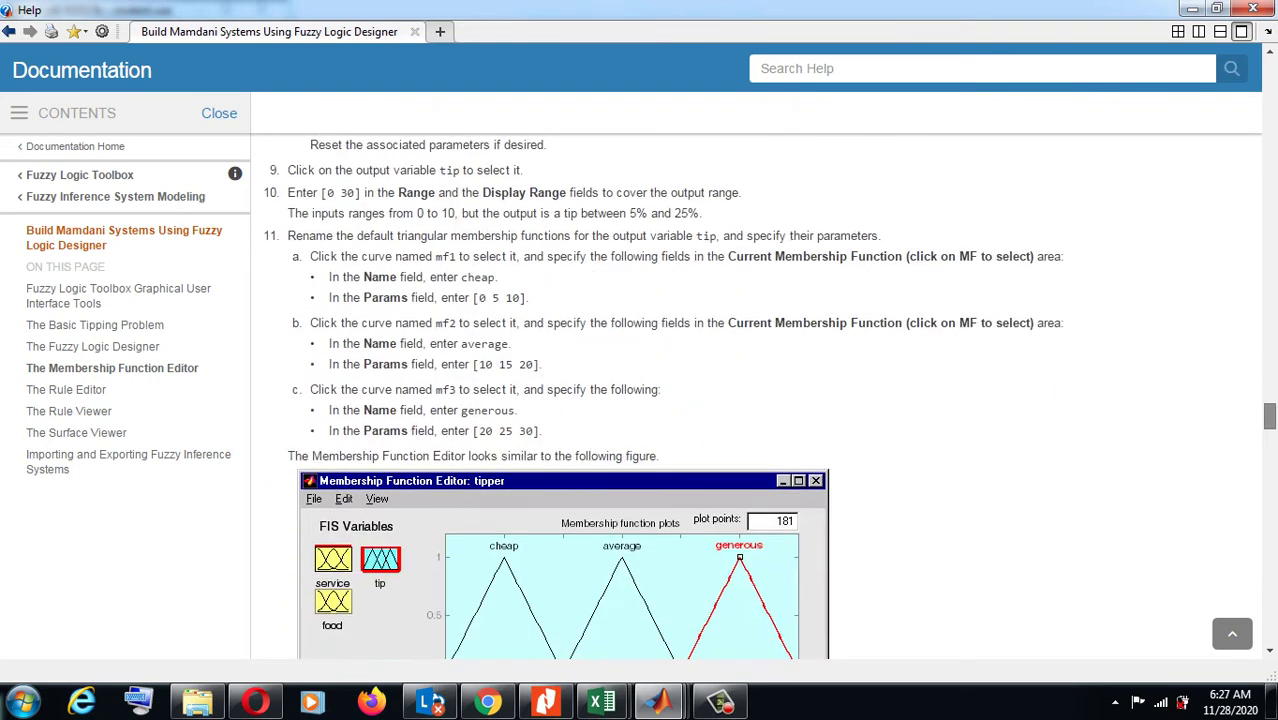
pyautogui.scroll(-5, 640, 400)
pyautogui.scroll(-8, 640, 400)
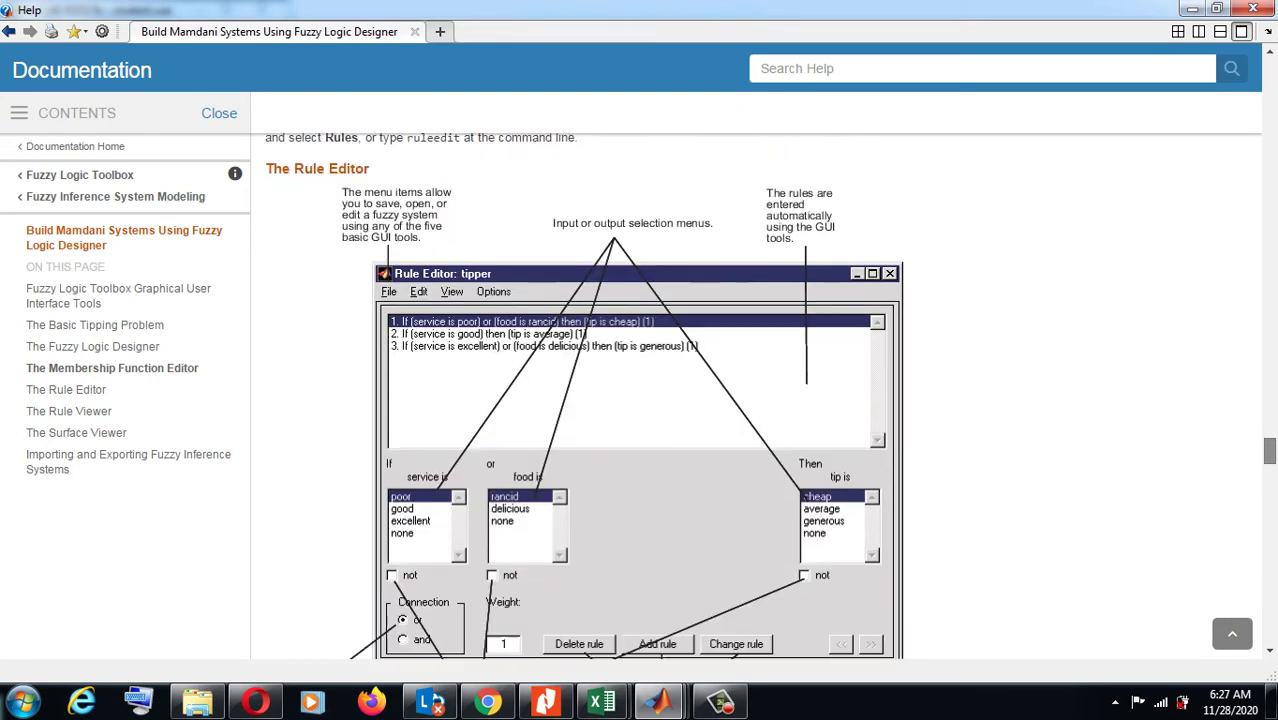
pyautogui.scroll(-6, 640, 400)
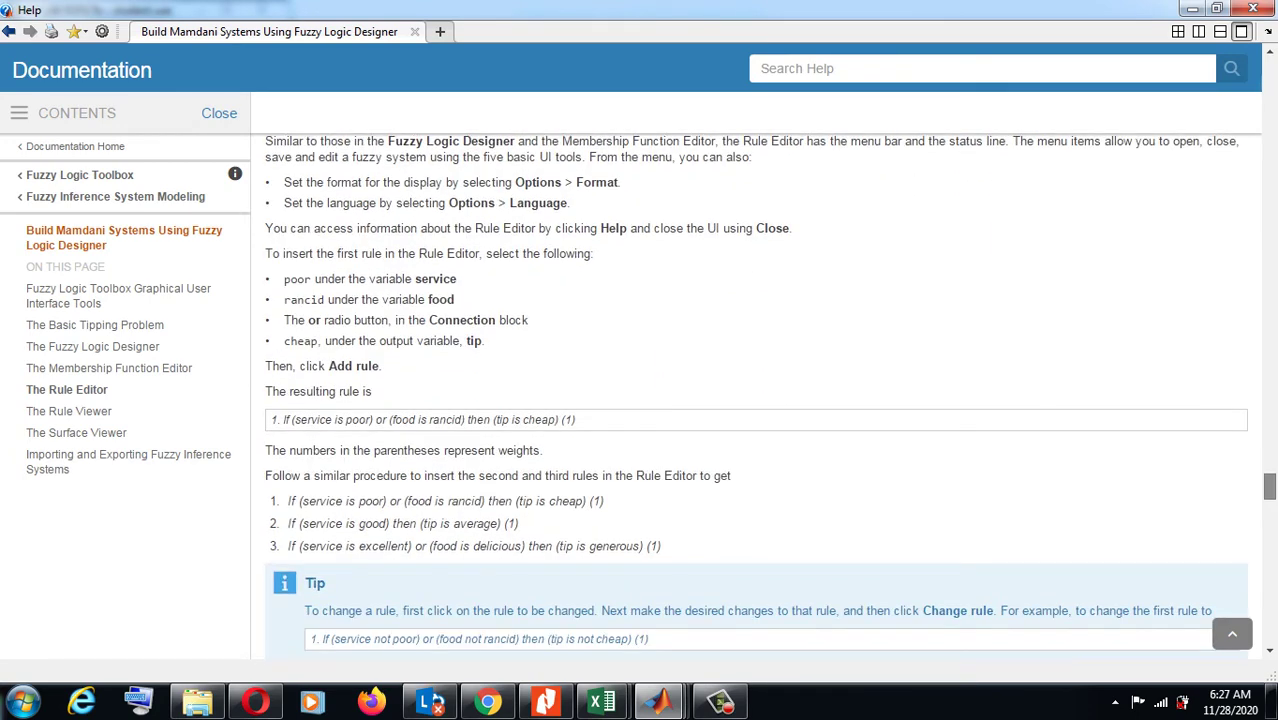
pyautogui.scroll(-4, 640, 400)
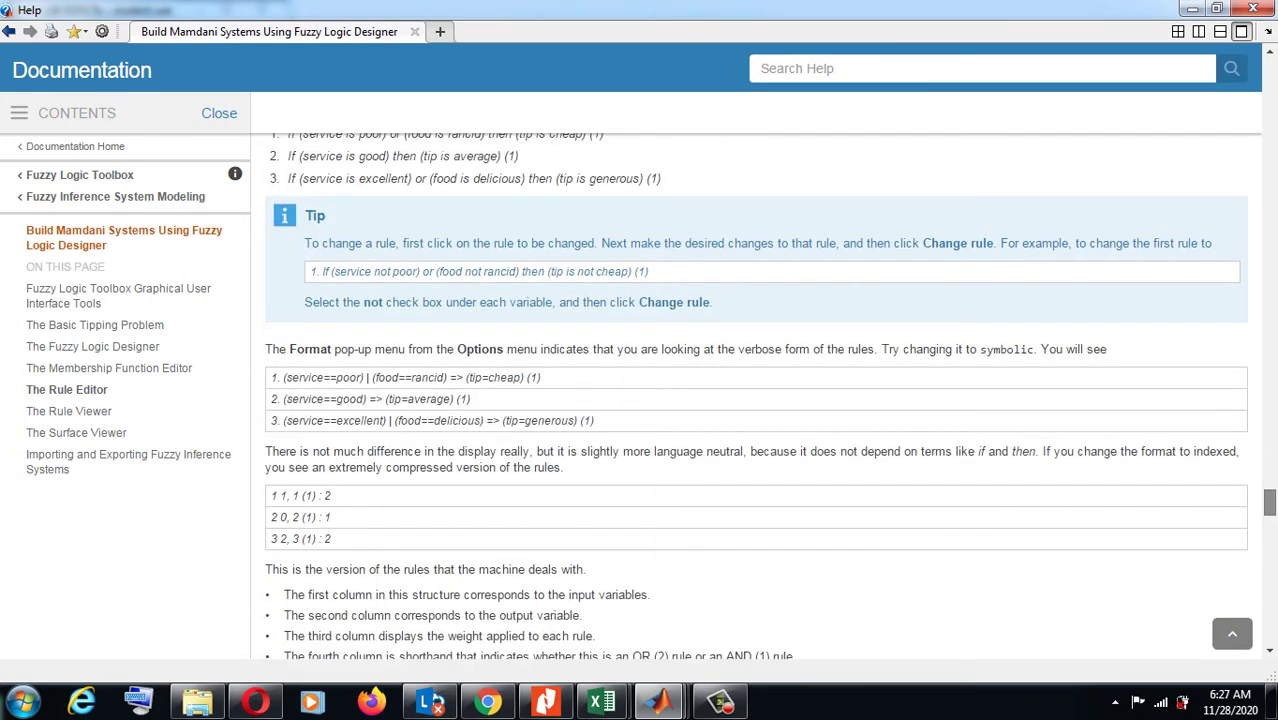
pyautogui.scroll(-6, 640, 400)
pyautogui.scroll(-5, 640, 400)
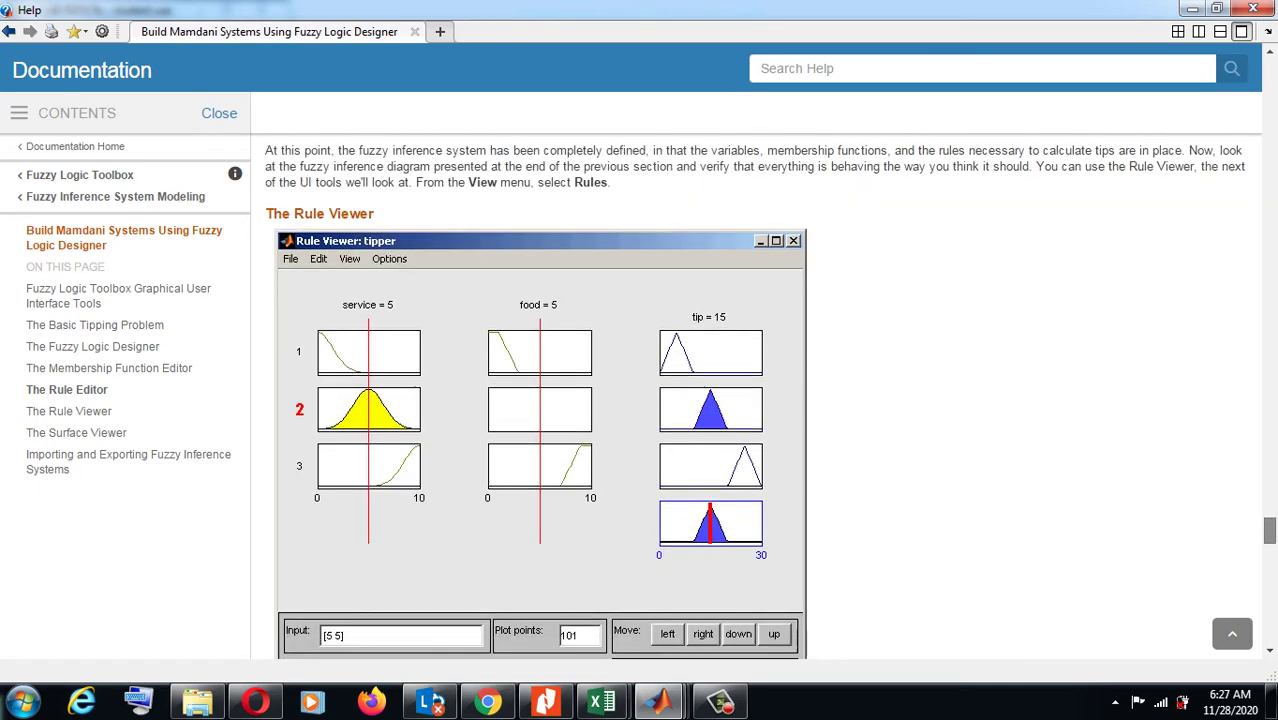
pyautogui.scroll(-10, 750, 400)
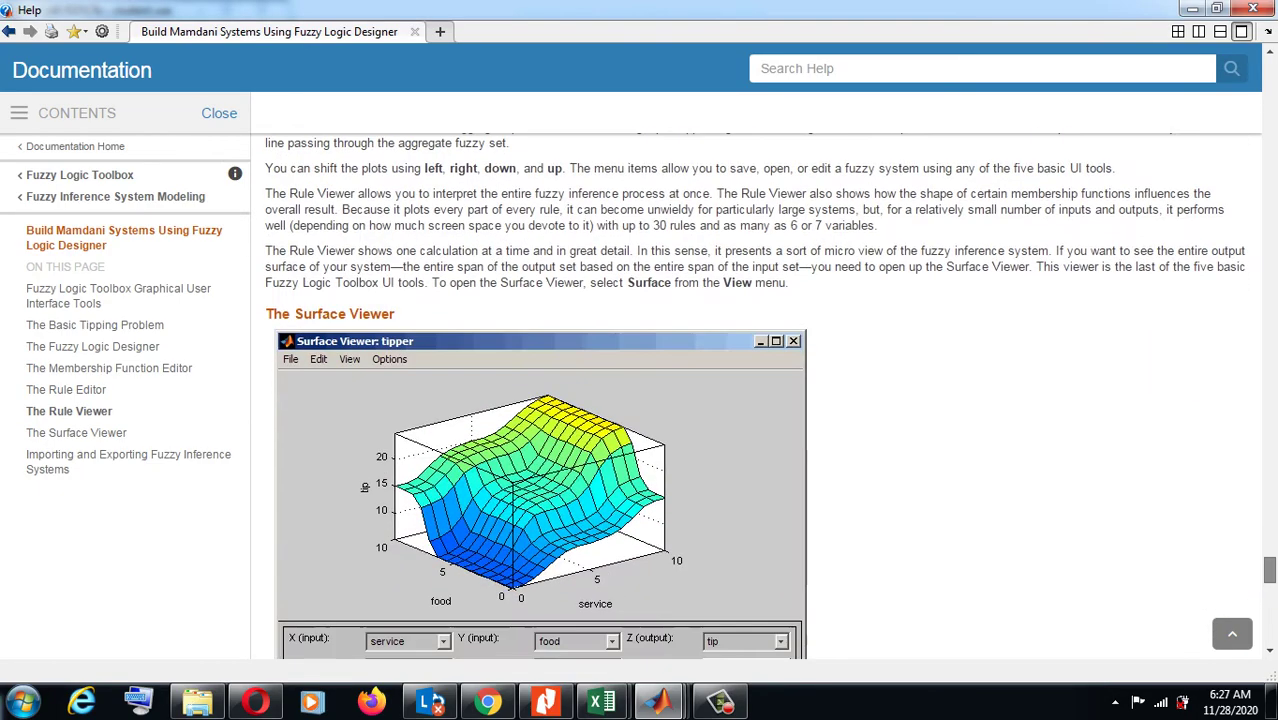
pyautogui.scroll(-6, 750, 400)
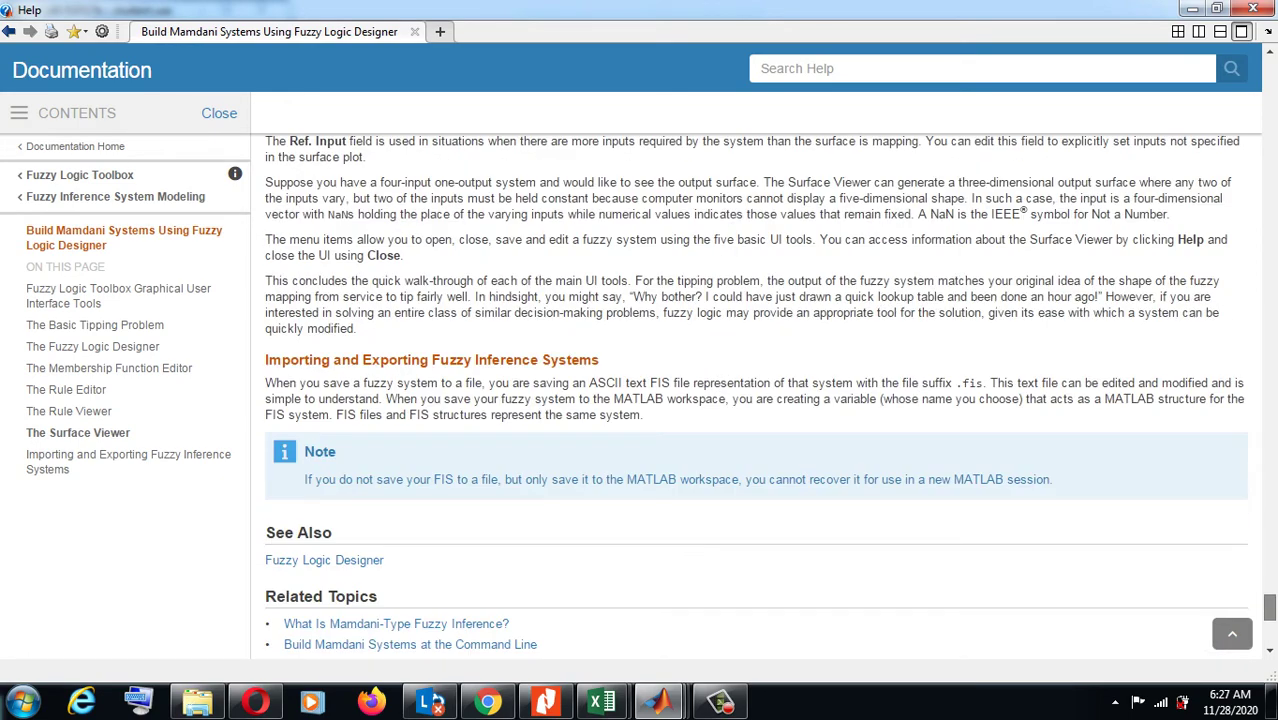
pyautogui.scroll(1, 750, 400)
pyautogui.scroll(-3, 750, 400)
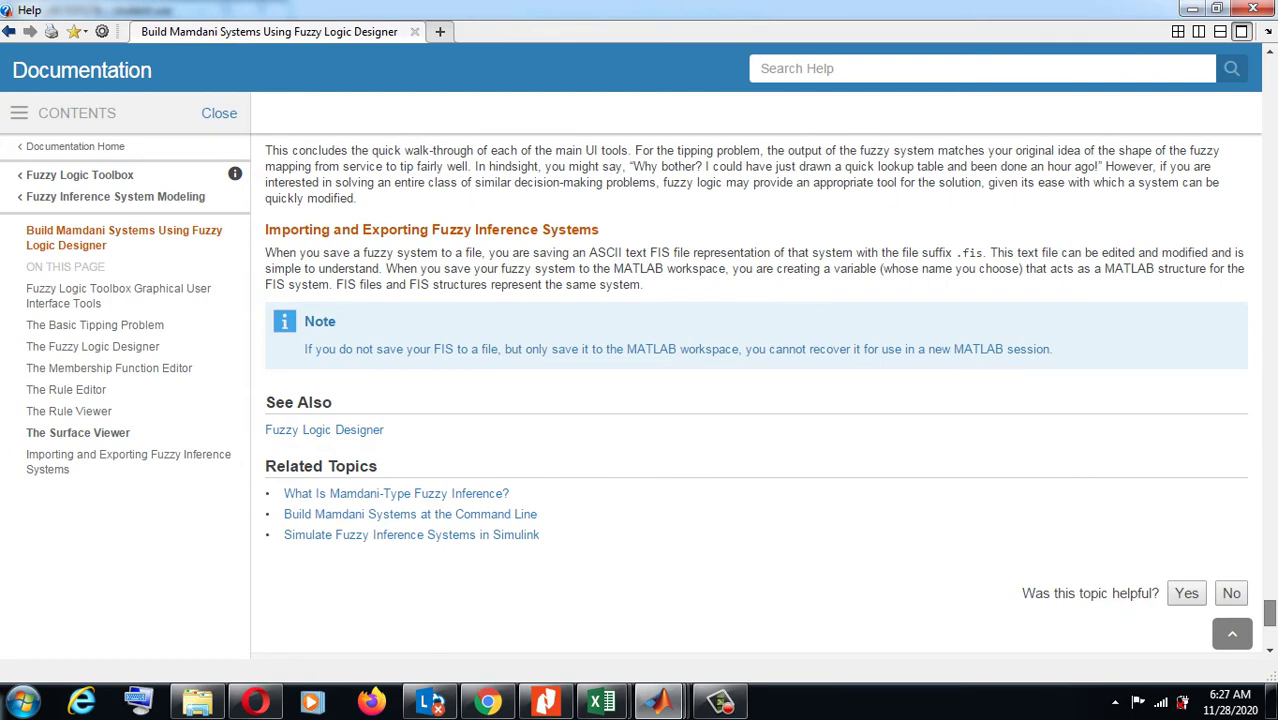
pyautogui.scroll(1, 750, 400)
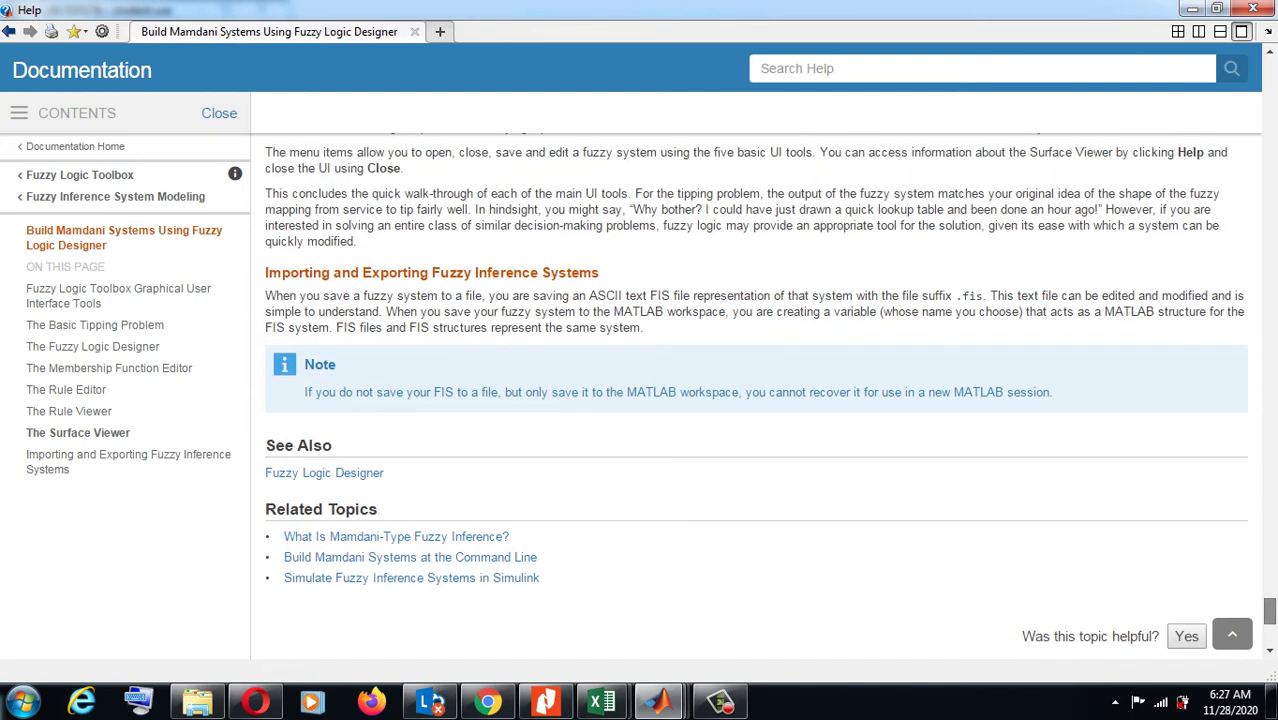
pyautogui.scroll(-1, 763, 401)
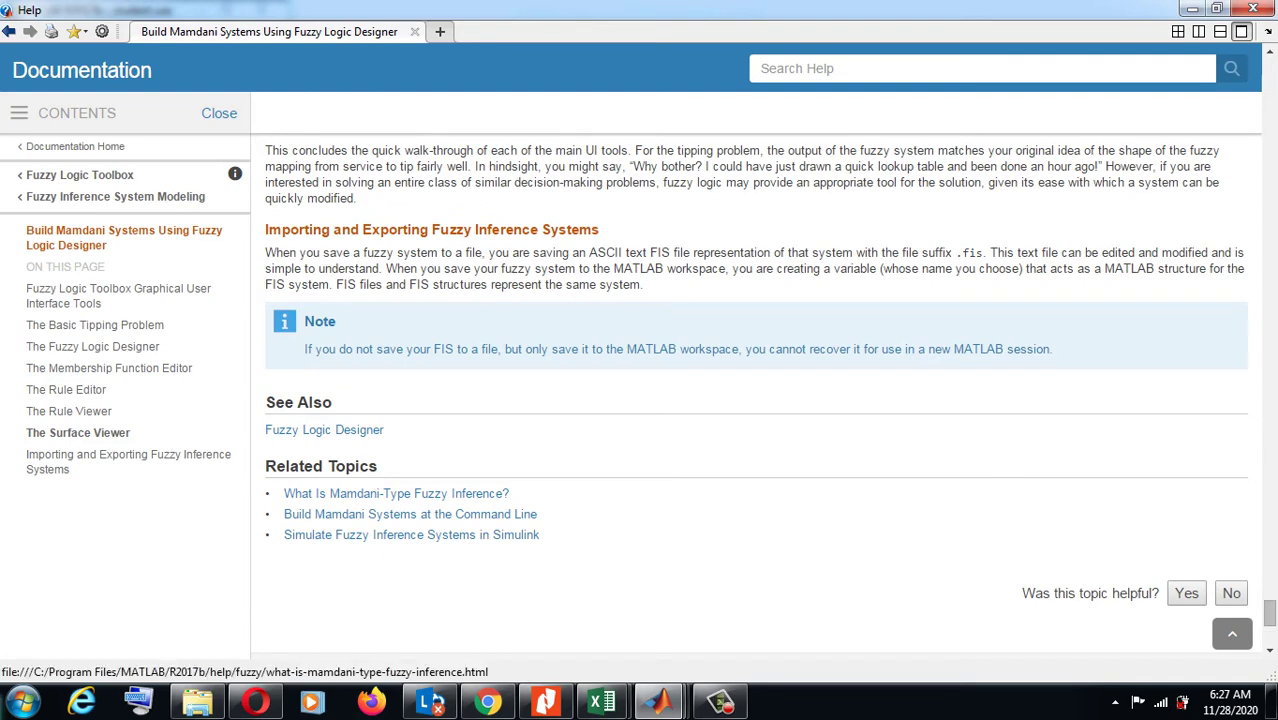
pyautogui.click(396, 493)
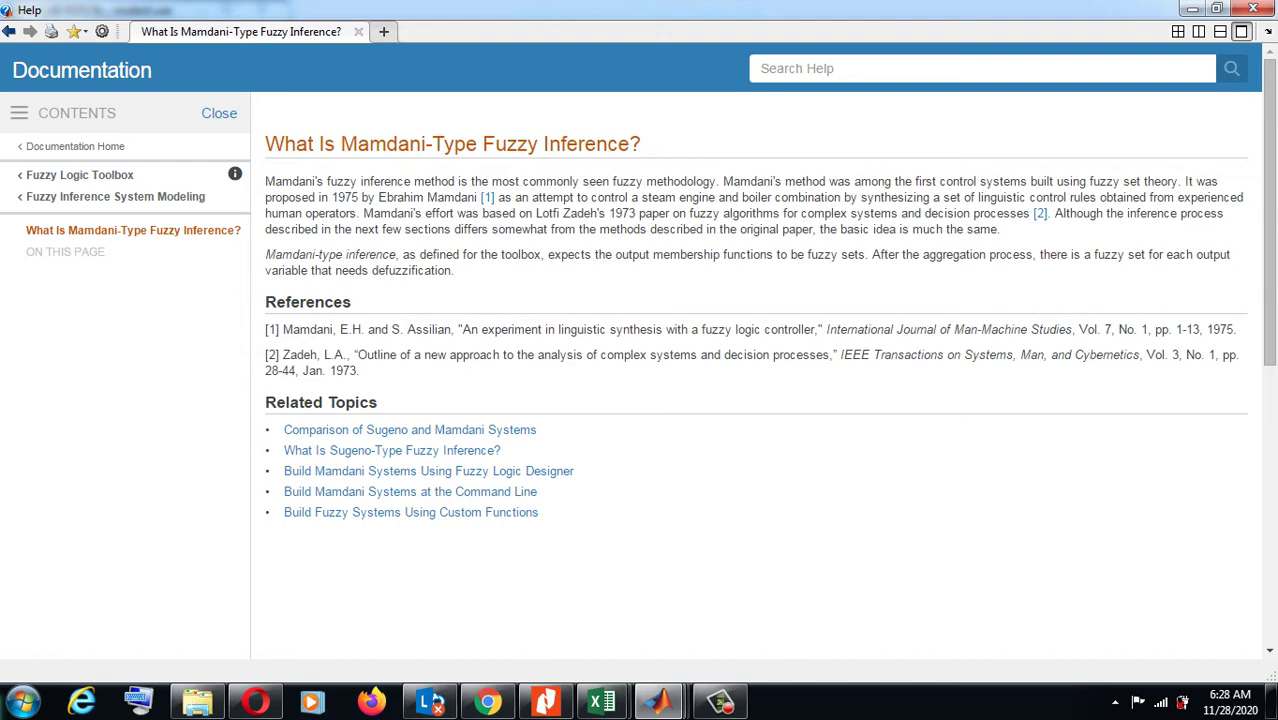
# - Search the documentation for "evalf" and open the reference page of the evalfis function
pyautogui.write('eva')
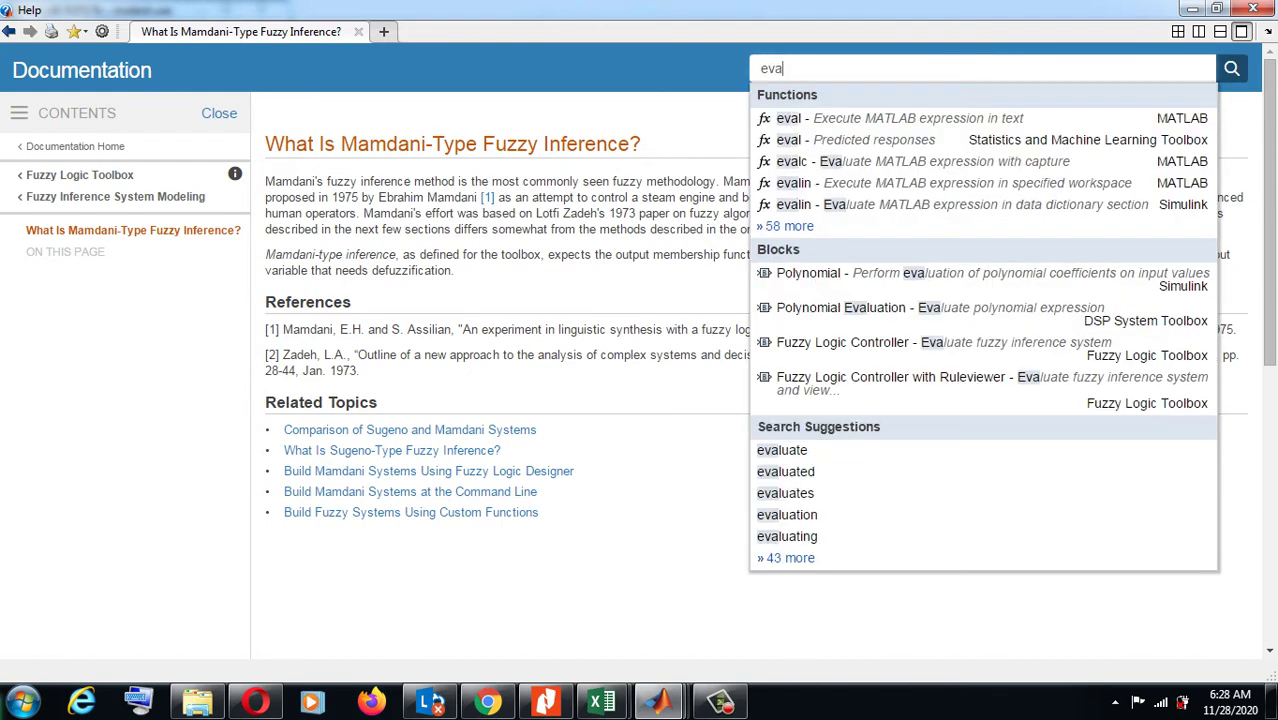
pyautogui.write('lf')
pyautogui.press('Down')
pyautogui.press('Down')
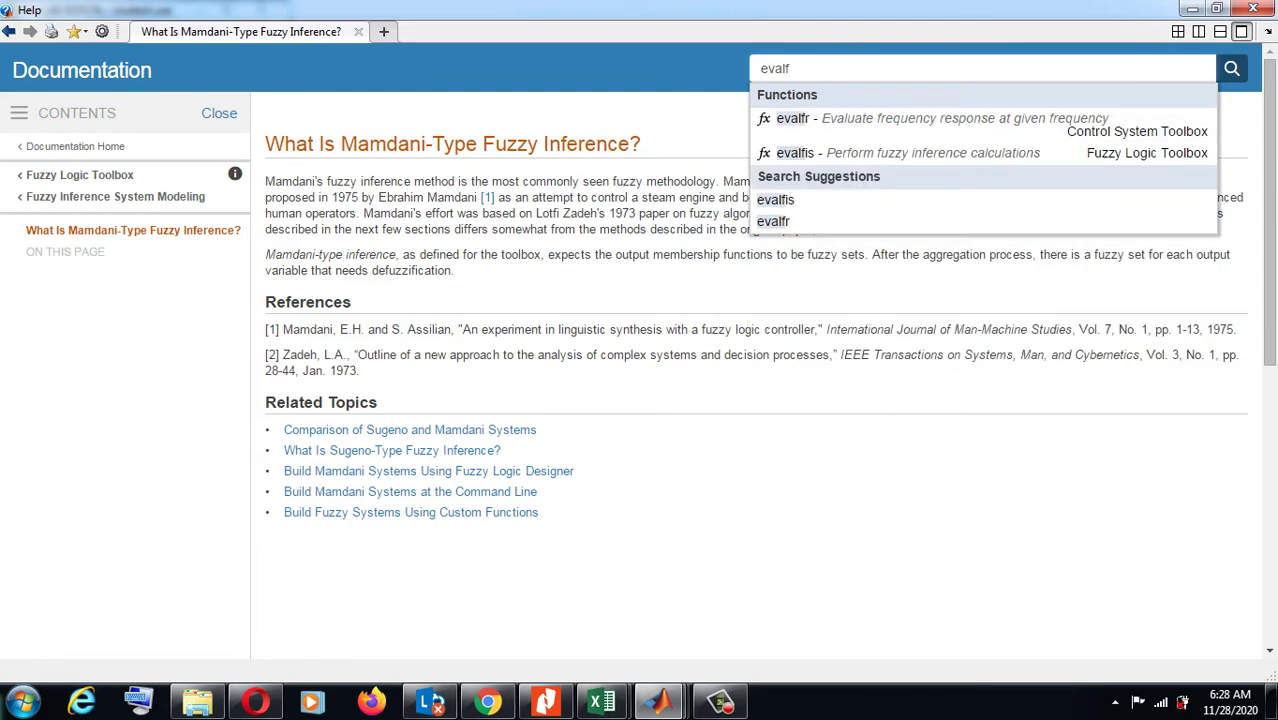
pyautogui.press('Return')
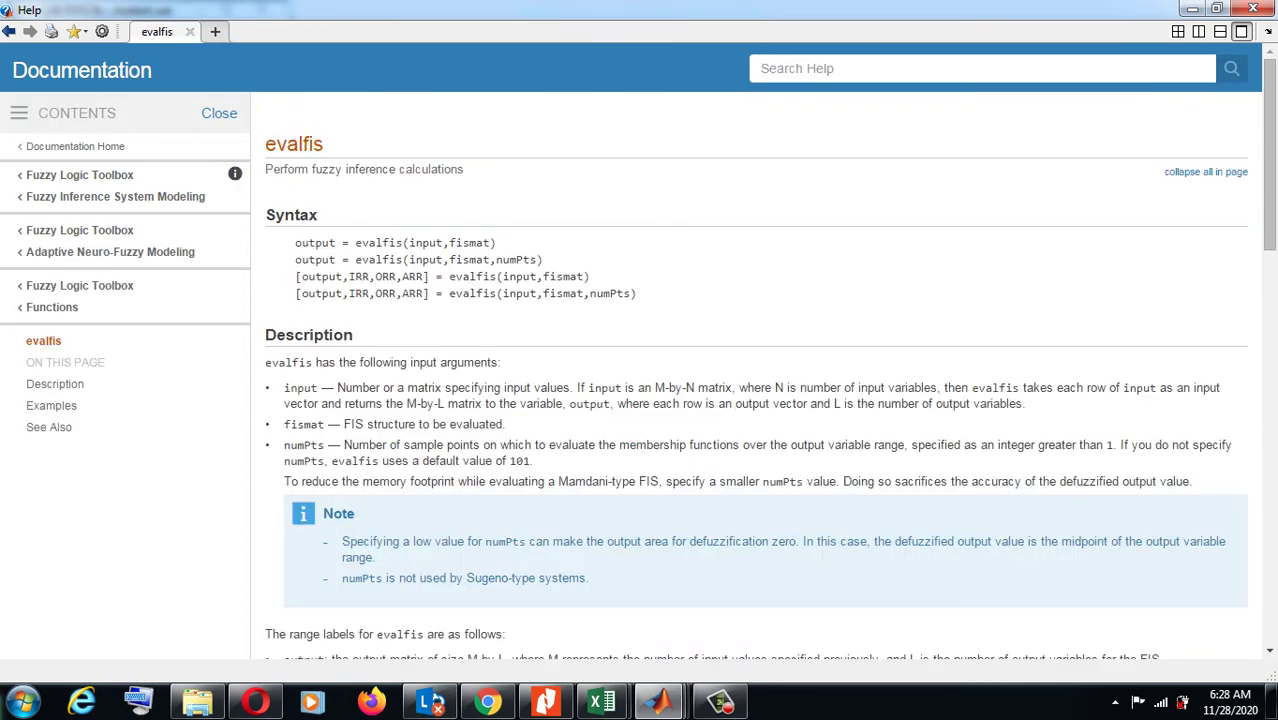
# - Examine the evalfis syntax and input arguments, and return to the main MATLAB window with gui_produksi_roti_mamdani.m
pyautogui.scroll(-5, 756, 400)
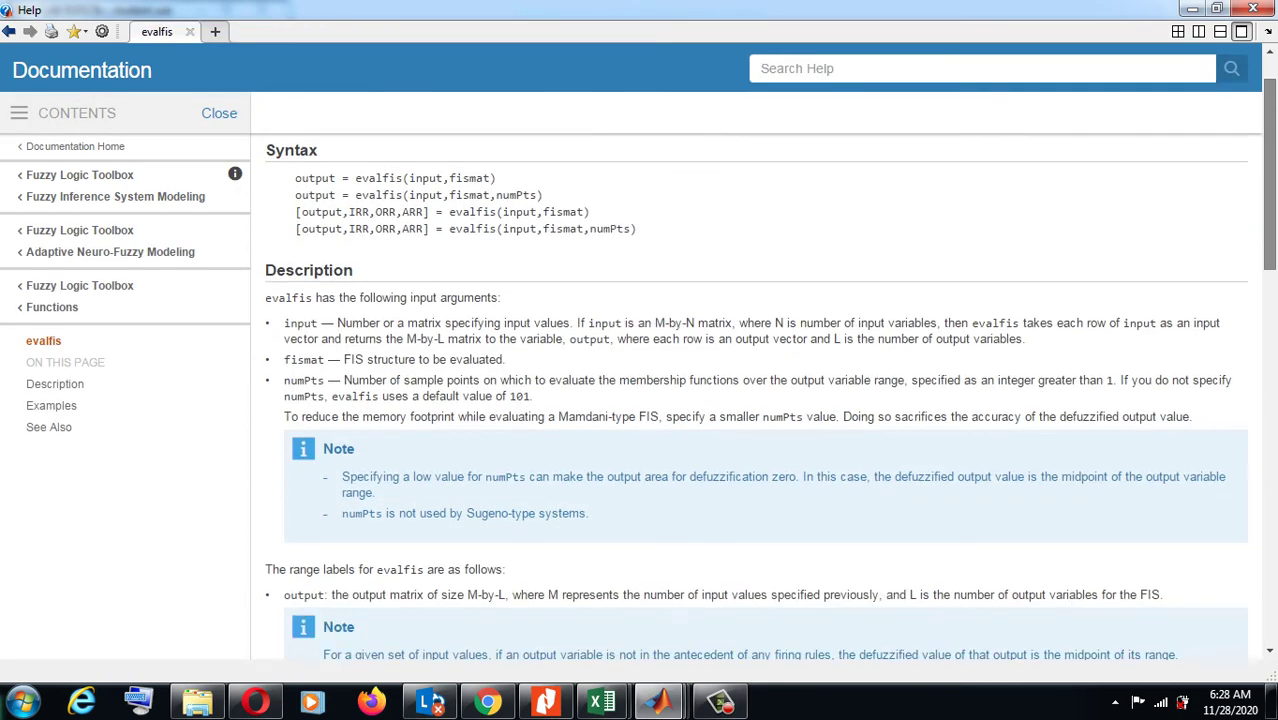
pyautogui.scroll(4, 756, 400)
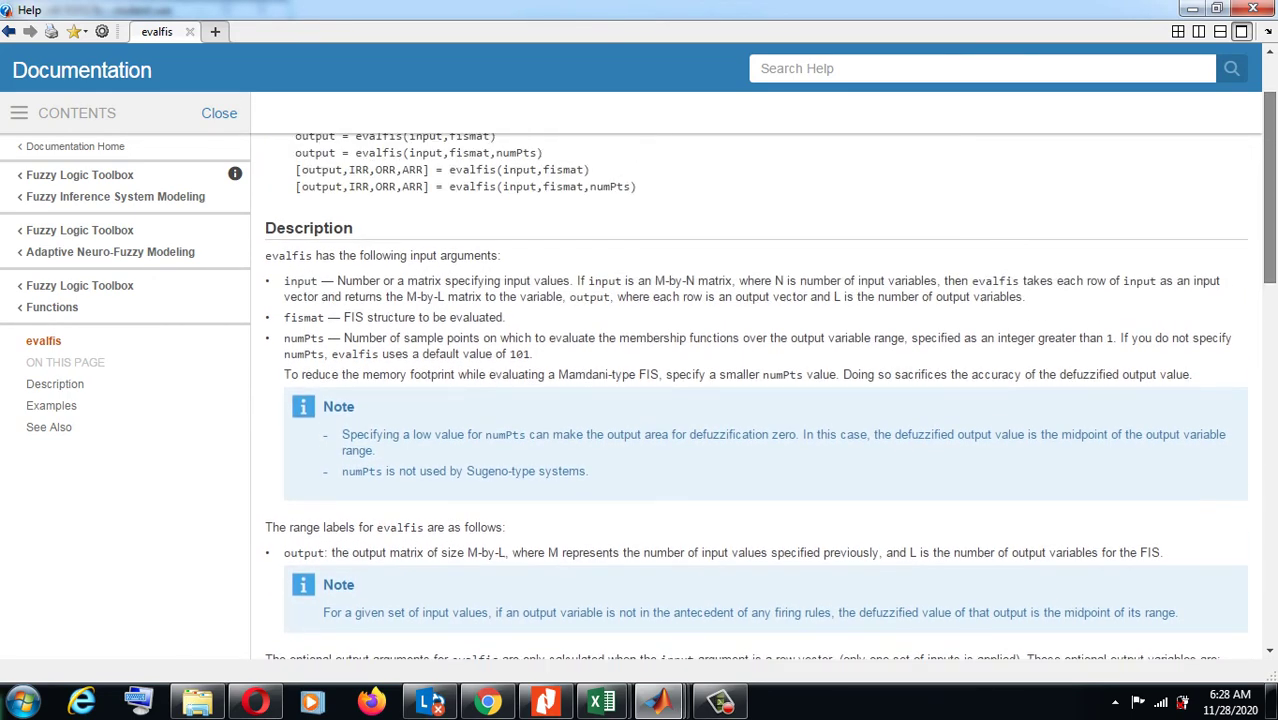
pyautogui.scroll(1, 756, 400)
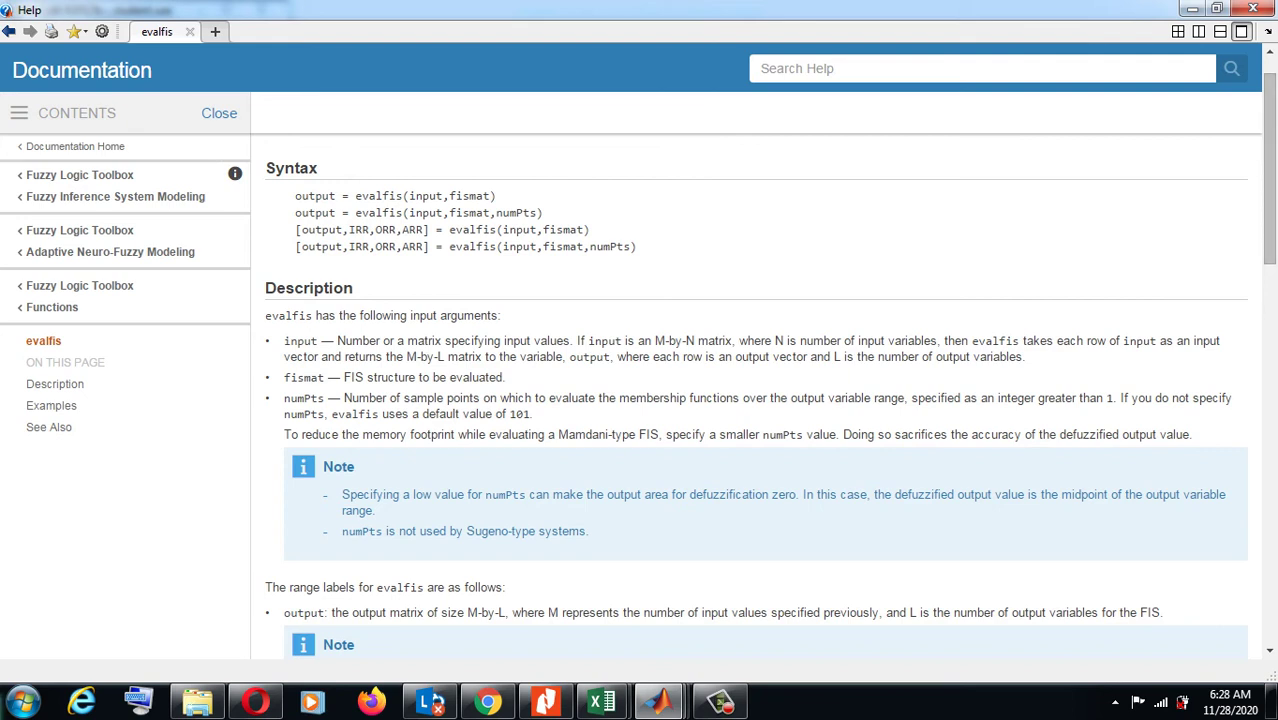
pyautogui.moveTo(658, 702)
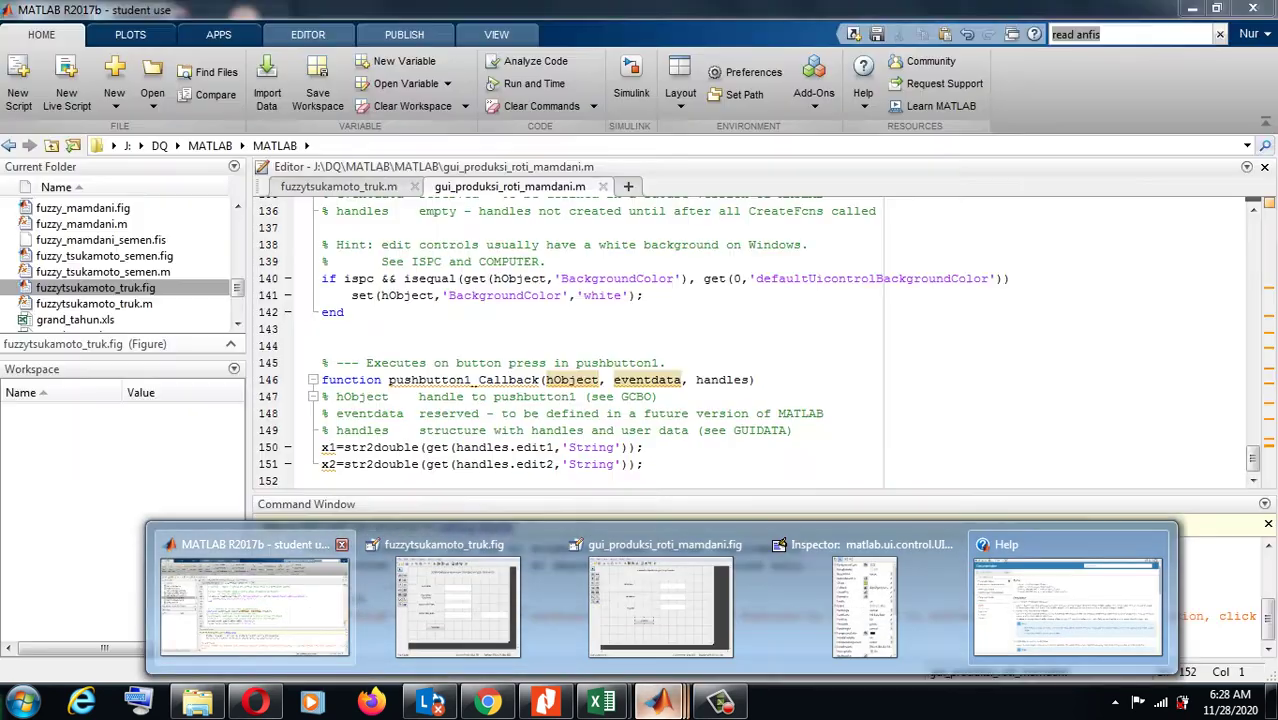
pyautogui.click(254, 600)
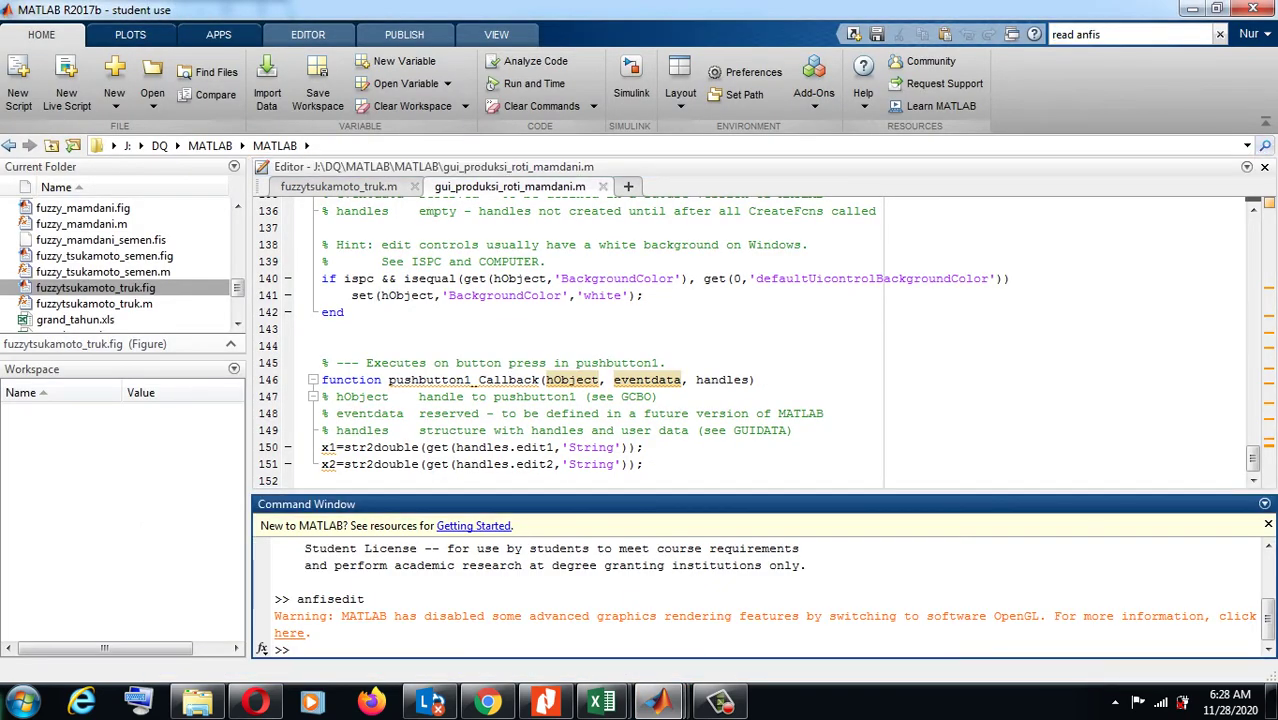
# - Try to assign produksi_roti.fis to the variable an with the command an=produksi_roti.fis
pyautogui.moveTo(237, 288); pyautogui.dragTo(237, 297)
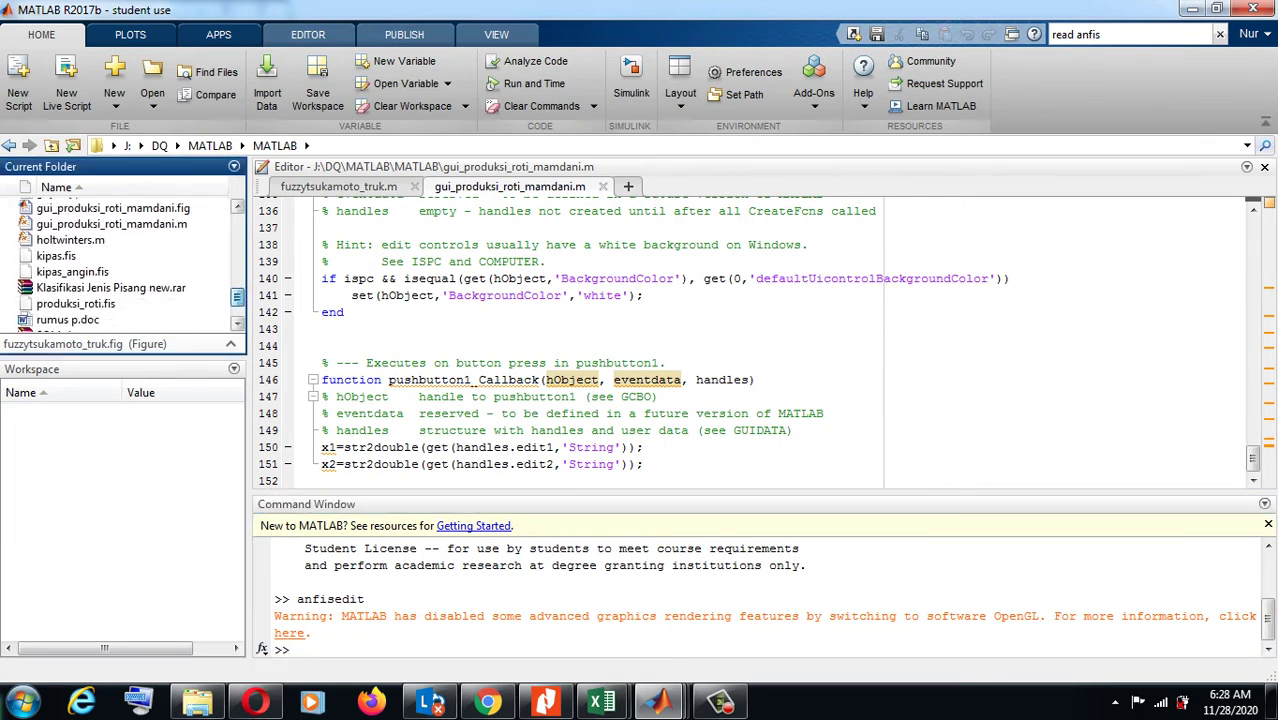
pyautogui.click(297, 649)
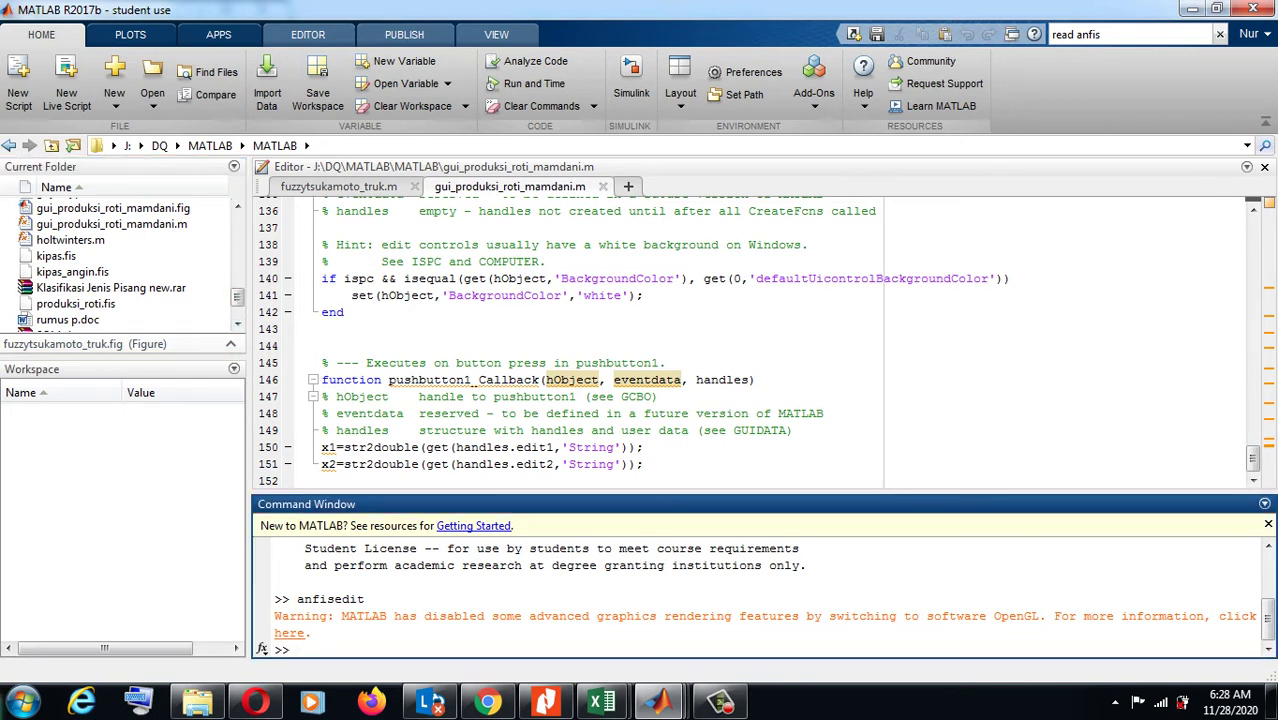
pyautogui.write('an=produksi_roti.')
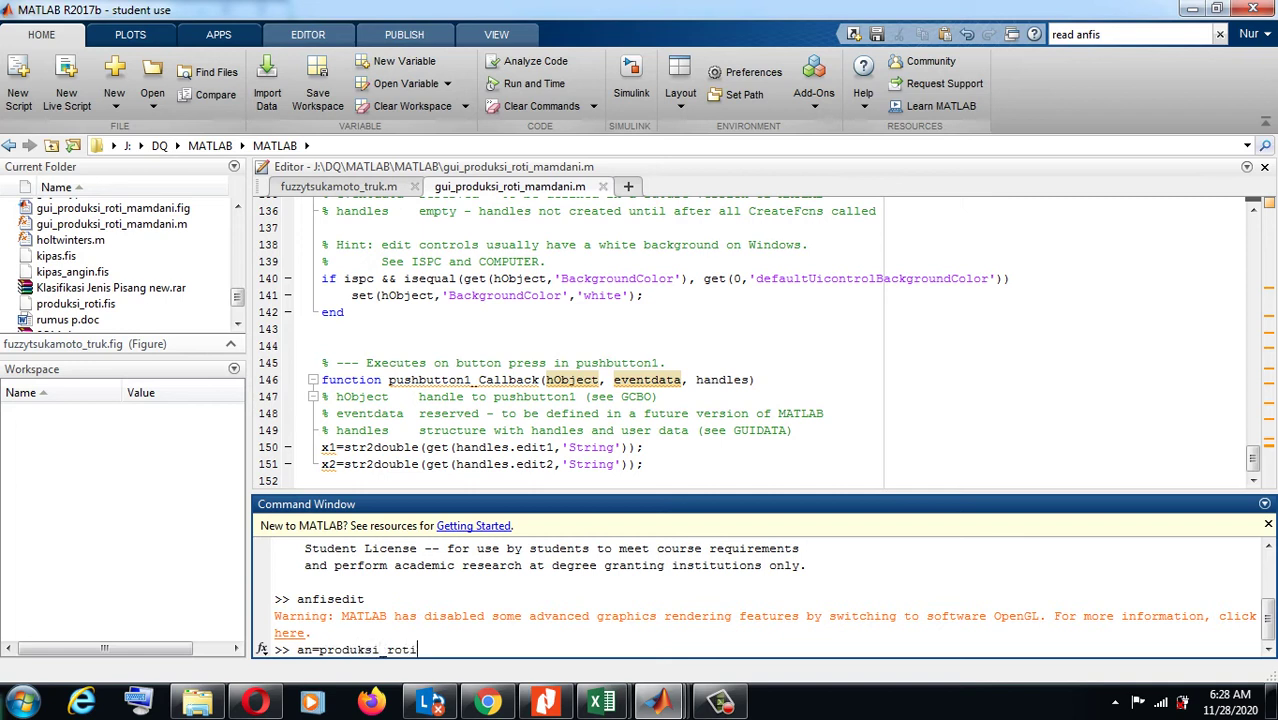
pyautogui.write('fis')
pyautogui.press('Return')
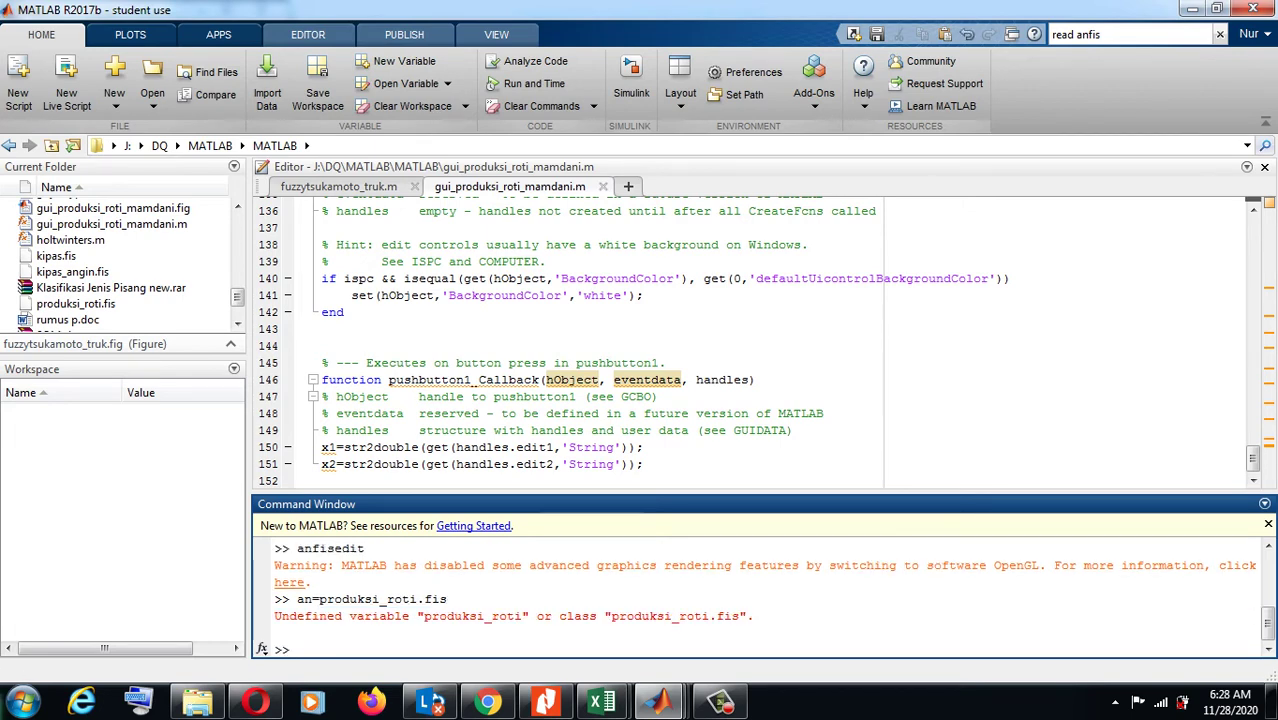
# - Try the assignment without the file extension as an=produksi_roti, and clear the Command Window
pyautogui.press('Up')
pyautogui.press('BackSpace')
pyautogui.press('BackSpace')
pyautogui.press('BackSpace')
pyautogui.press('BackSpace')
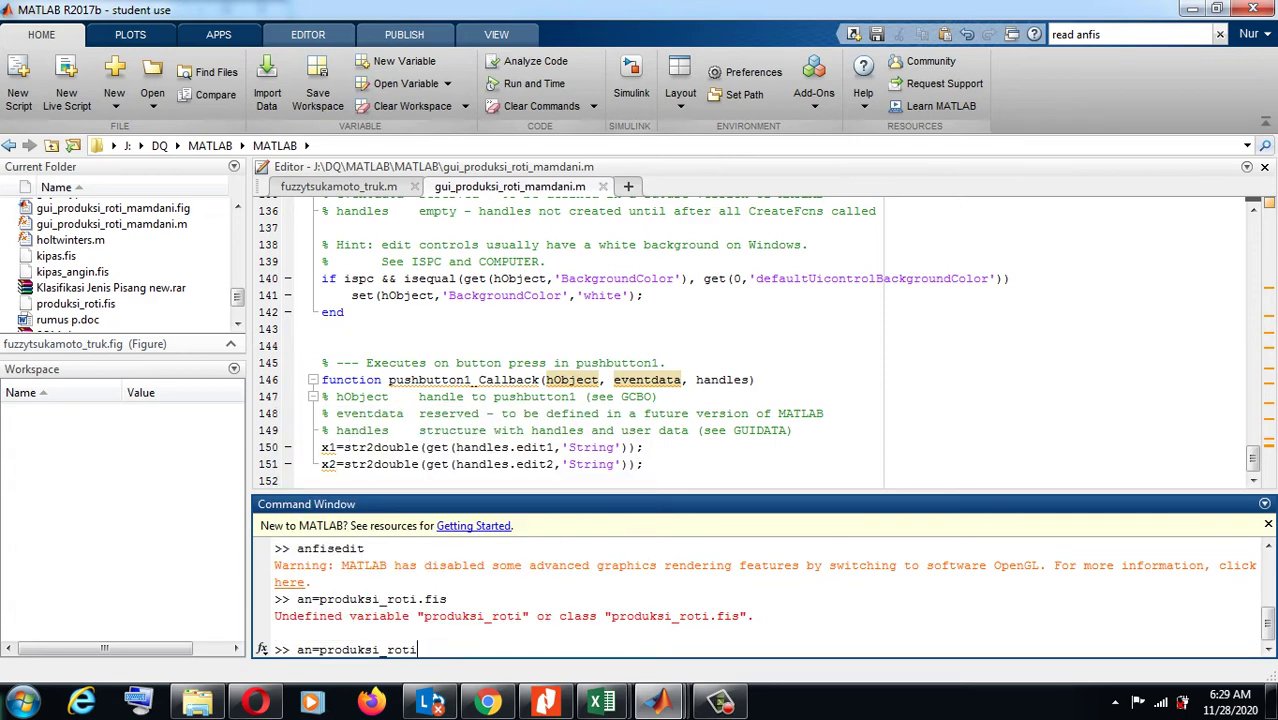
pyautogui.press('Return')
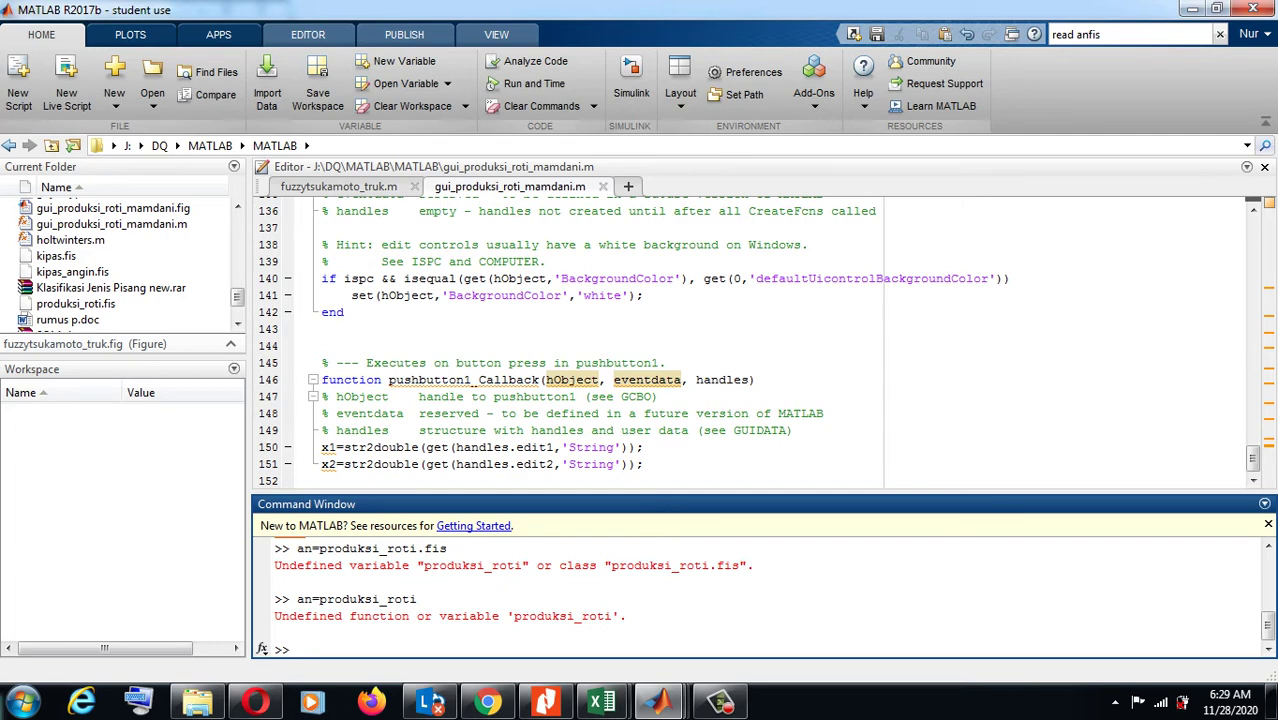
pyautogui.rightClick(578, 590)
pyautogui.click(650, 666)
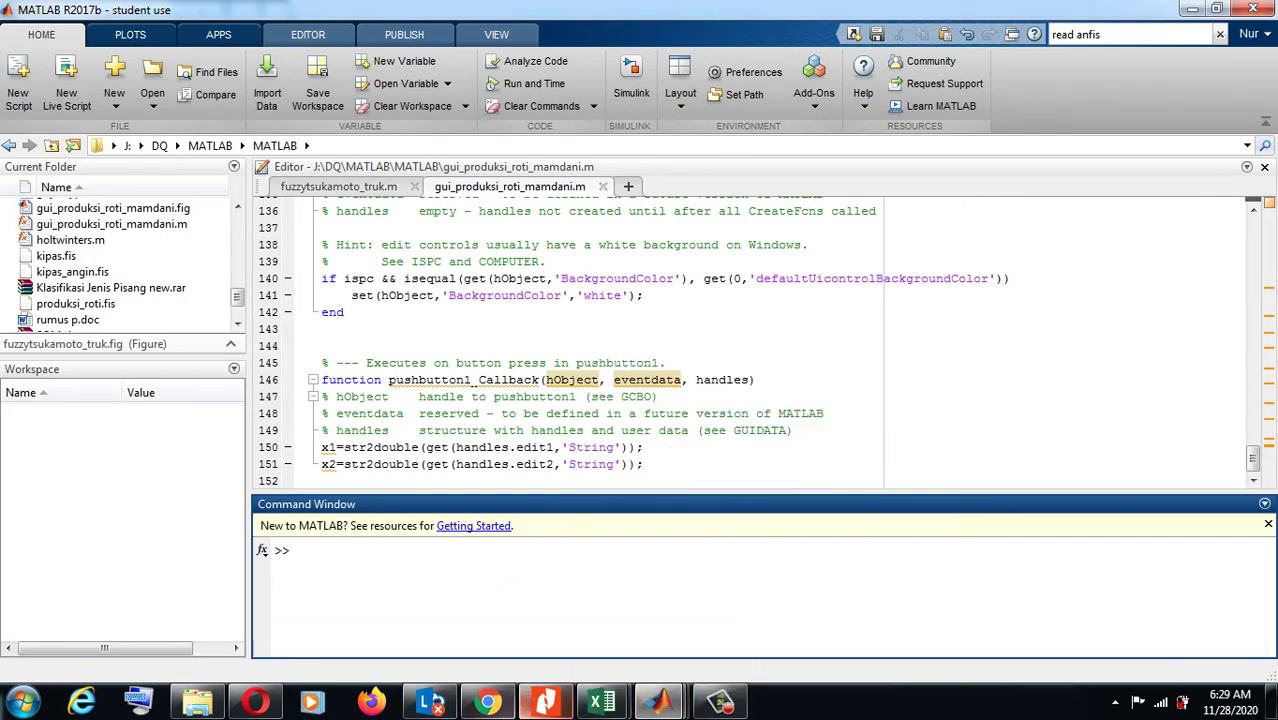
# - Switch to Chrome, search the web for "evalfis matlab", and open the MathWorks evalfis page at its Evaluate Fuzzy Inference System example
pyautogui.click(488, 702)
pyautogui.click(474, 16)
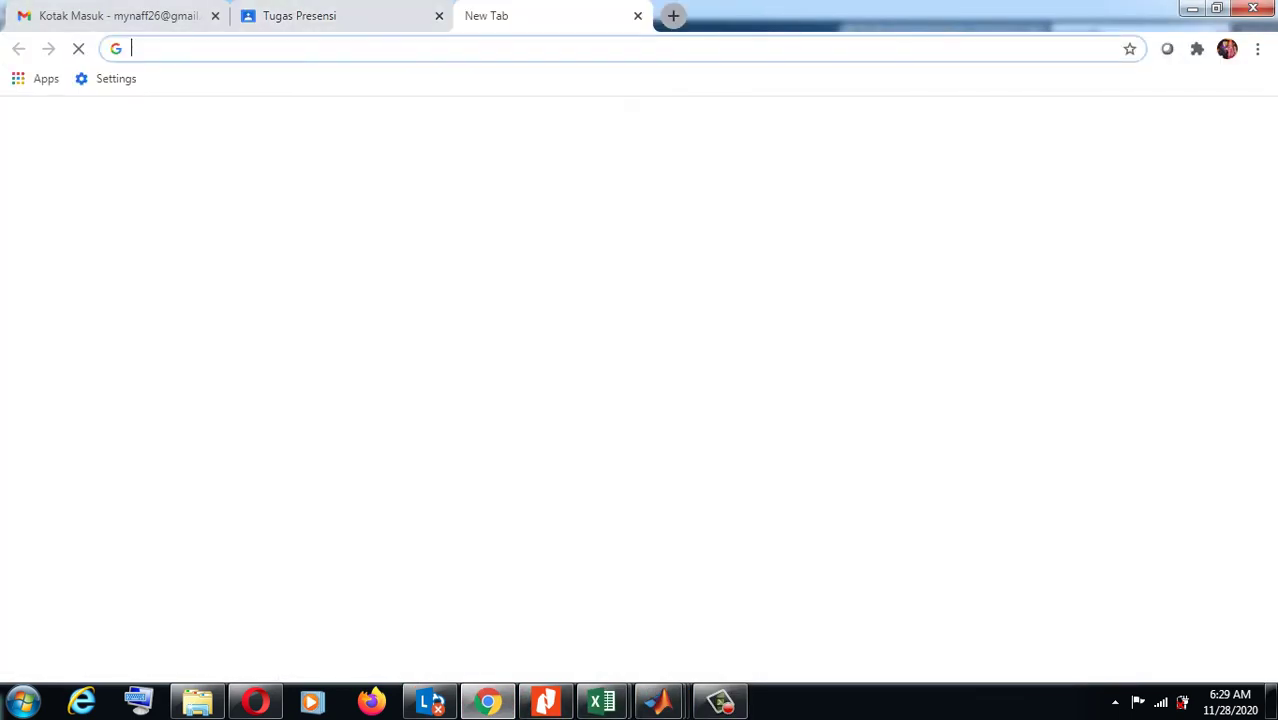
pyautogui.write('ev')
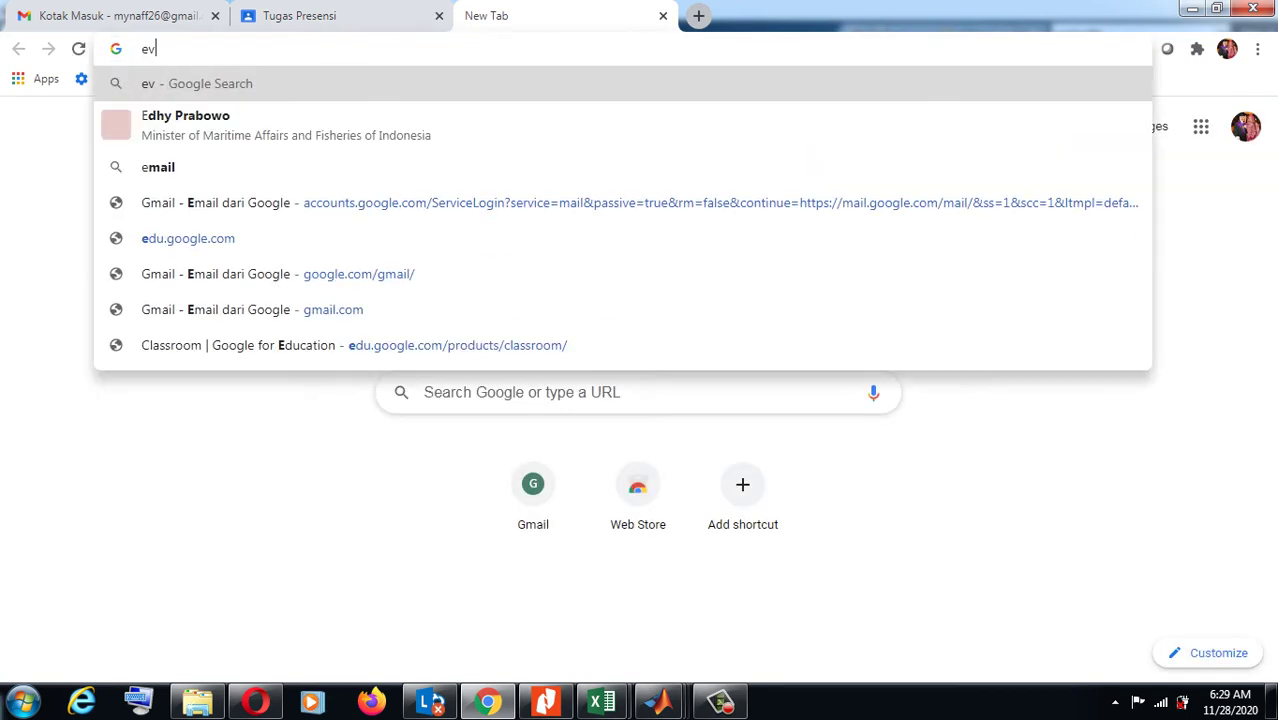
pyautogui.write('alfis')
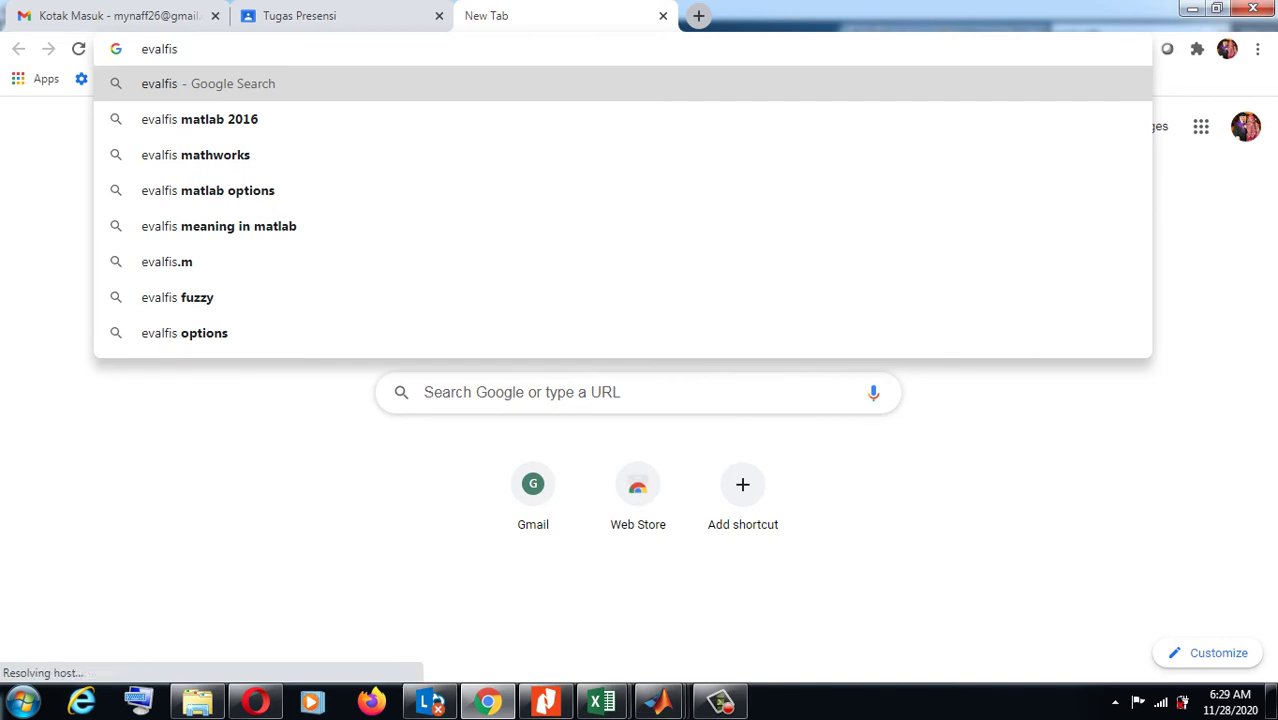
pyautogui.write(' matla')
pyautogui.press('Return')
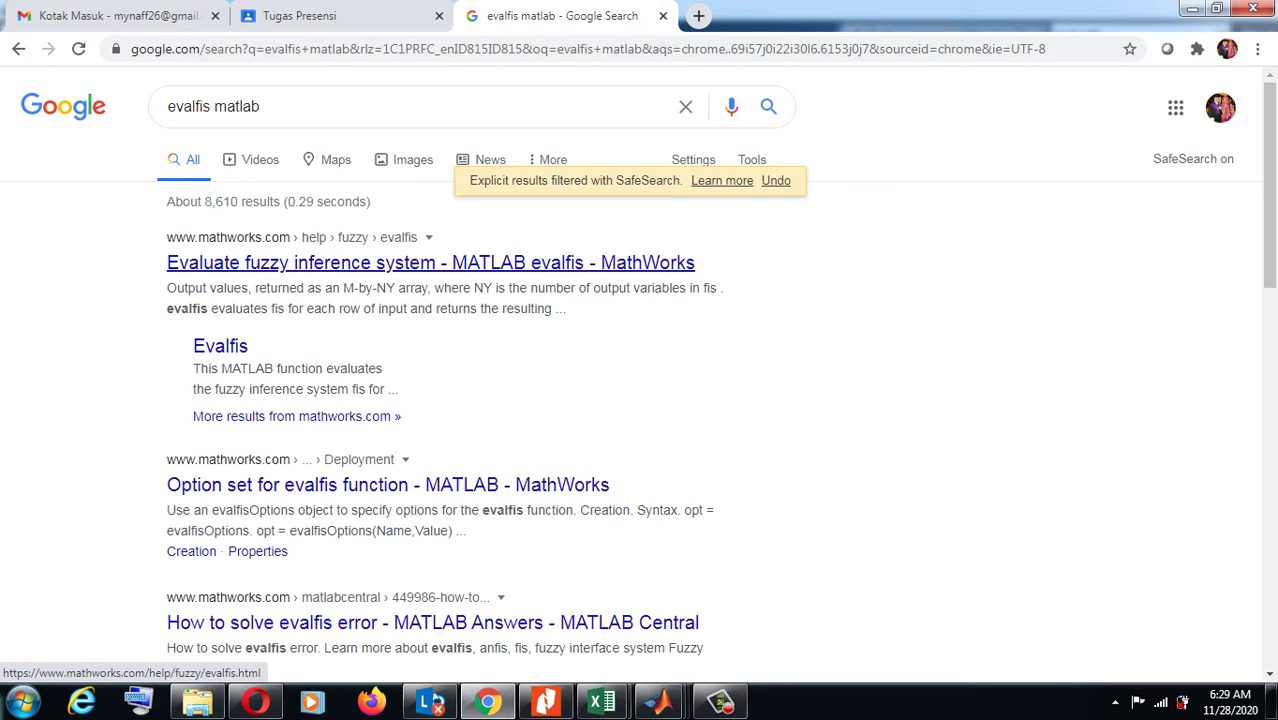
pyautogui.click(430, 262)
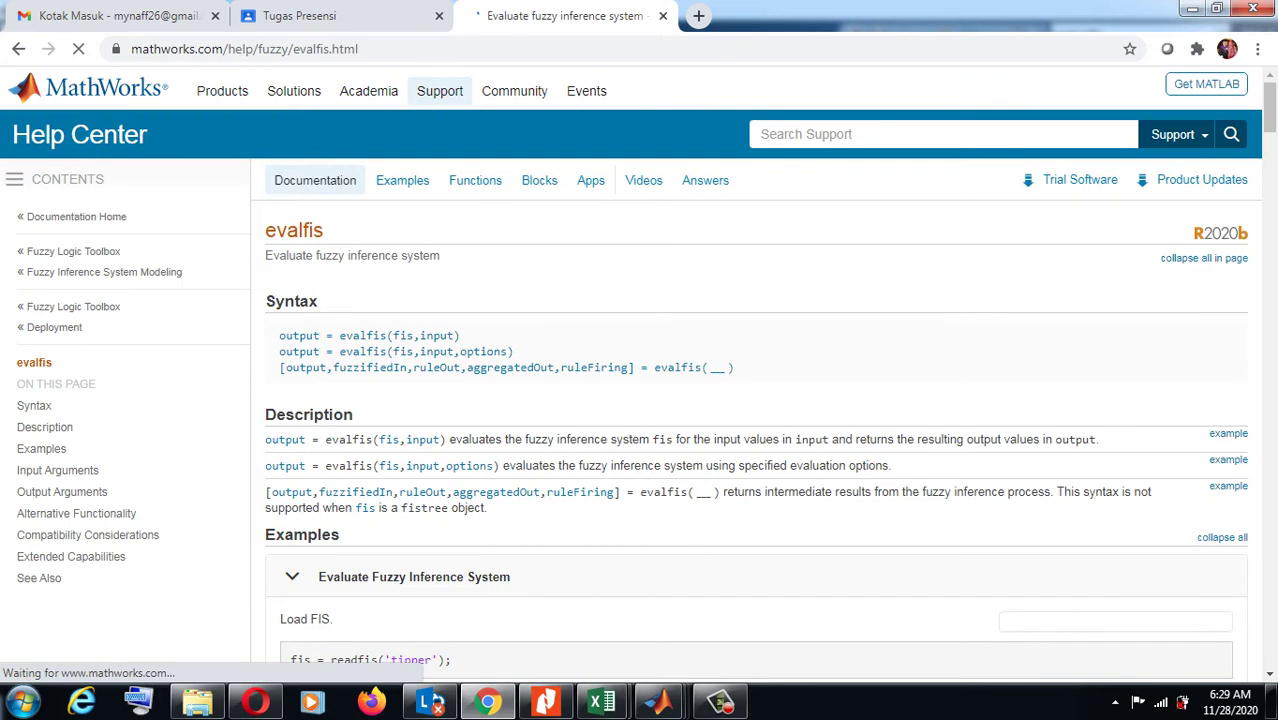
pyautogui.scroll(-4, 640, 400)
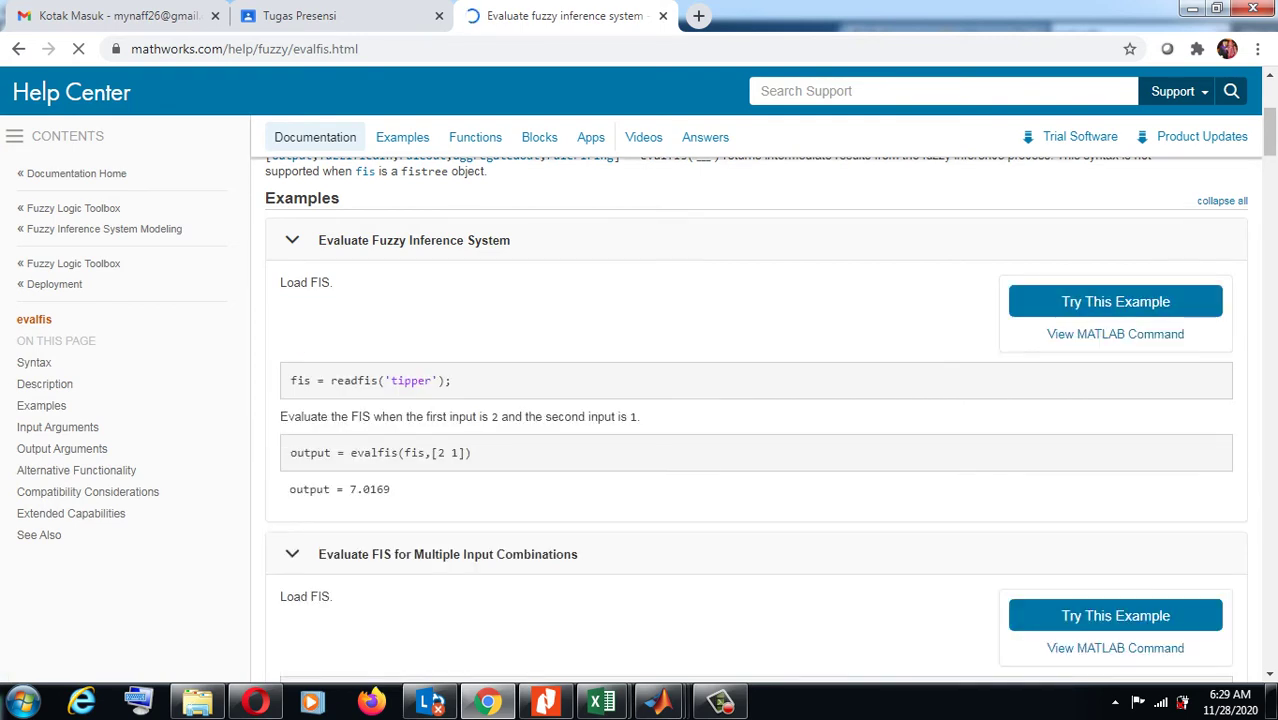
# - Switch to gui_produksi_roti_mamdani.fig in MATLAB and open the callback code of the prediksi button
pyautogui.moveTo(658, 702)
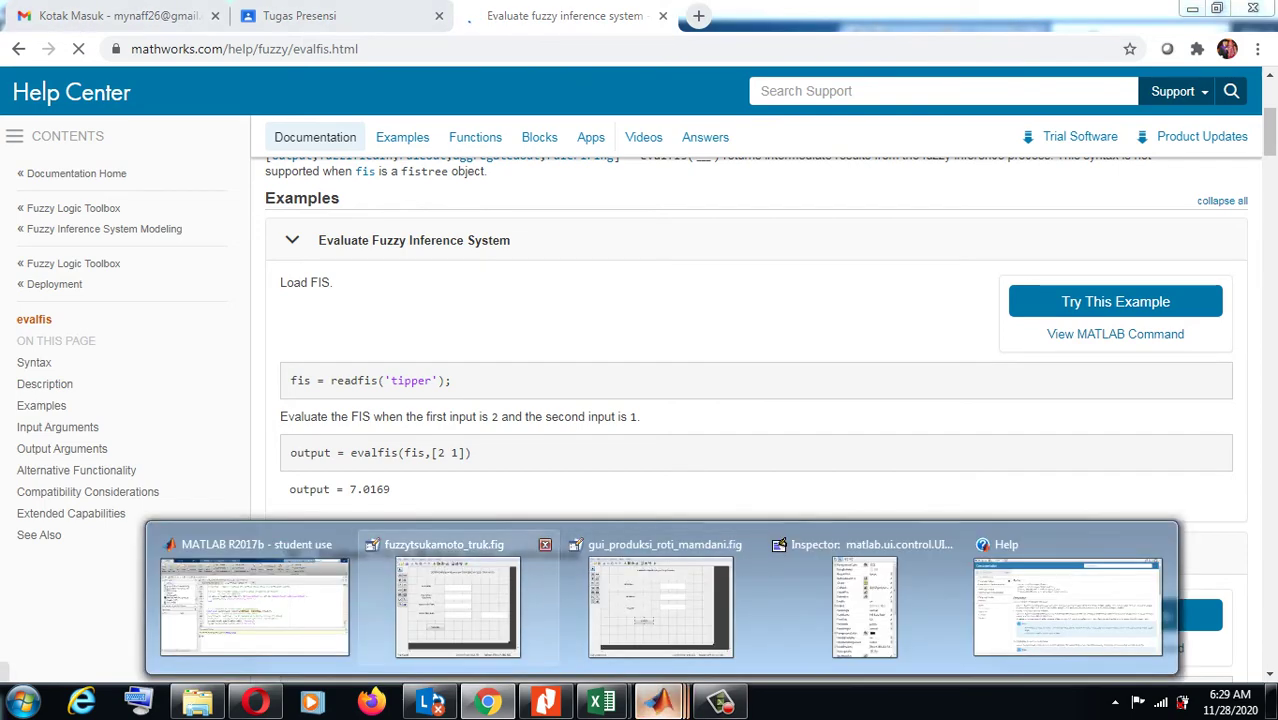
pyautogui.moveTo(458, 605)
pyautogui.click(660, 605)
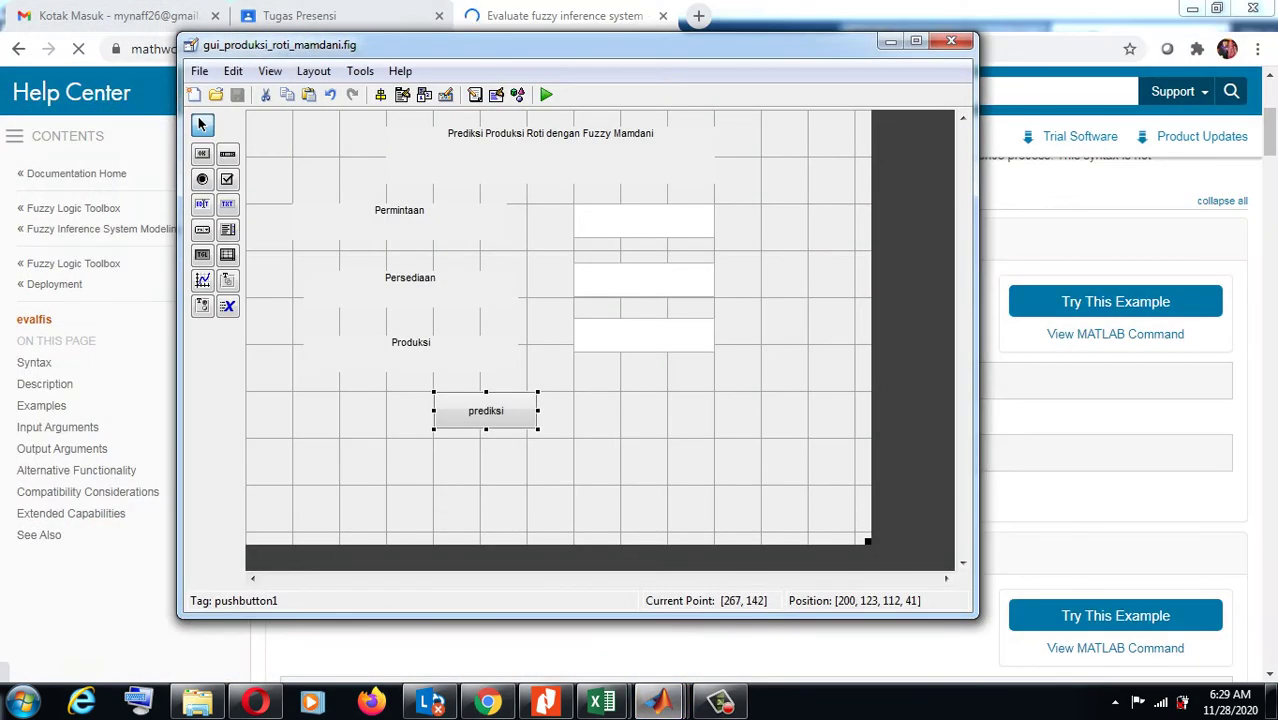
pyautogui.rightClick(496, 412)
pyautogui.moveTo(600, 639)
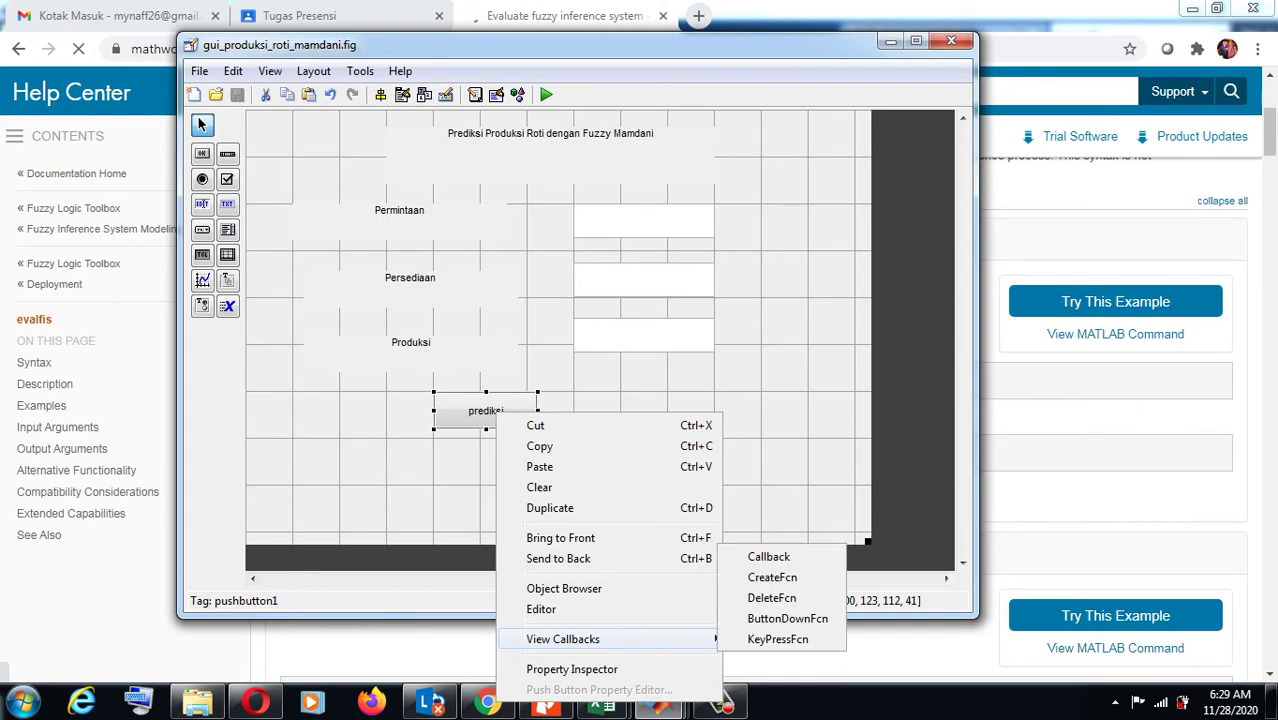
pyautogui.click(768, 556)
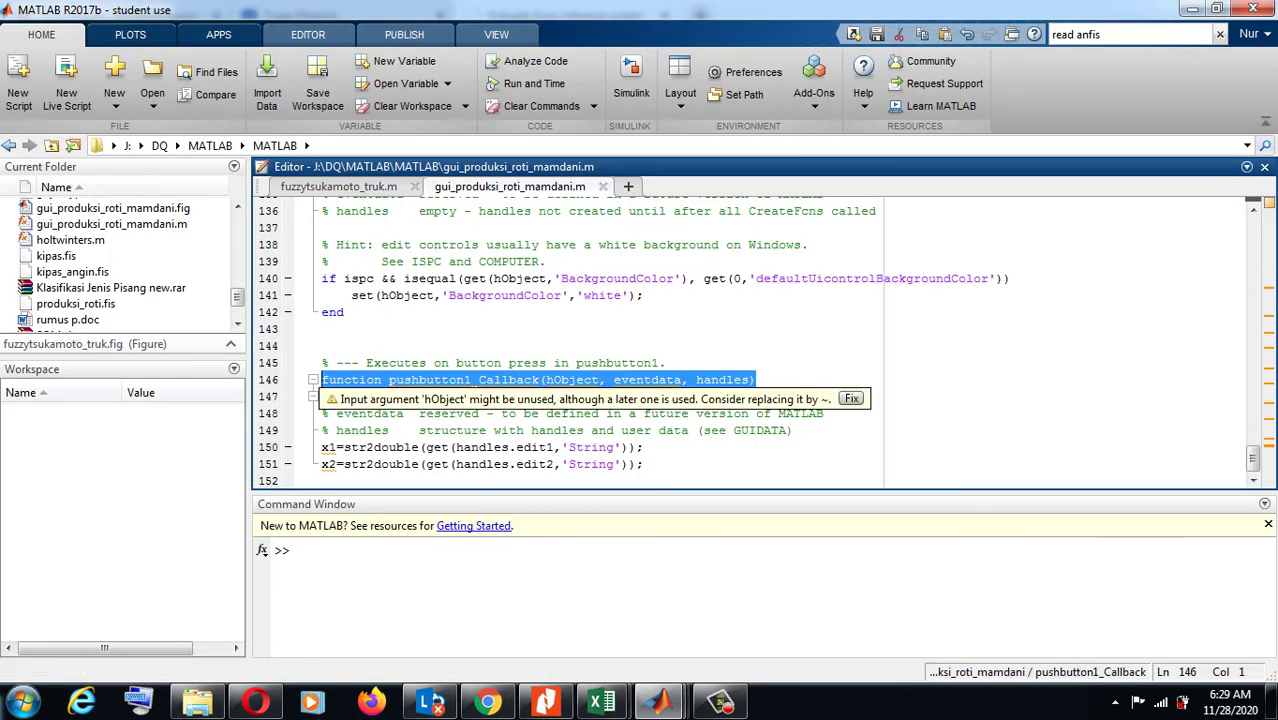
# - Below the x2 line of pushbutton1_Callback, leave a blank line and begin the statement fis_roti=readfis(' with an open quote
pyautogui.click(322, 481)
pyautogui.press('Return')
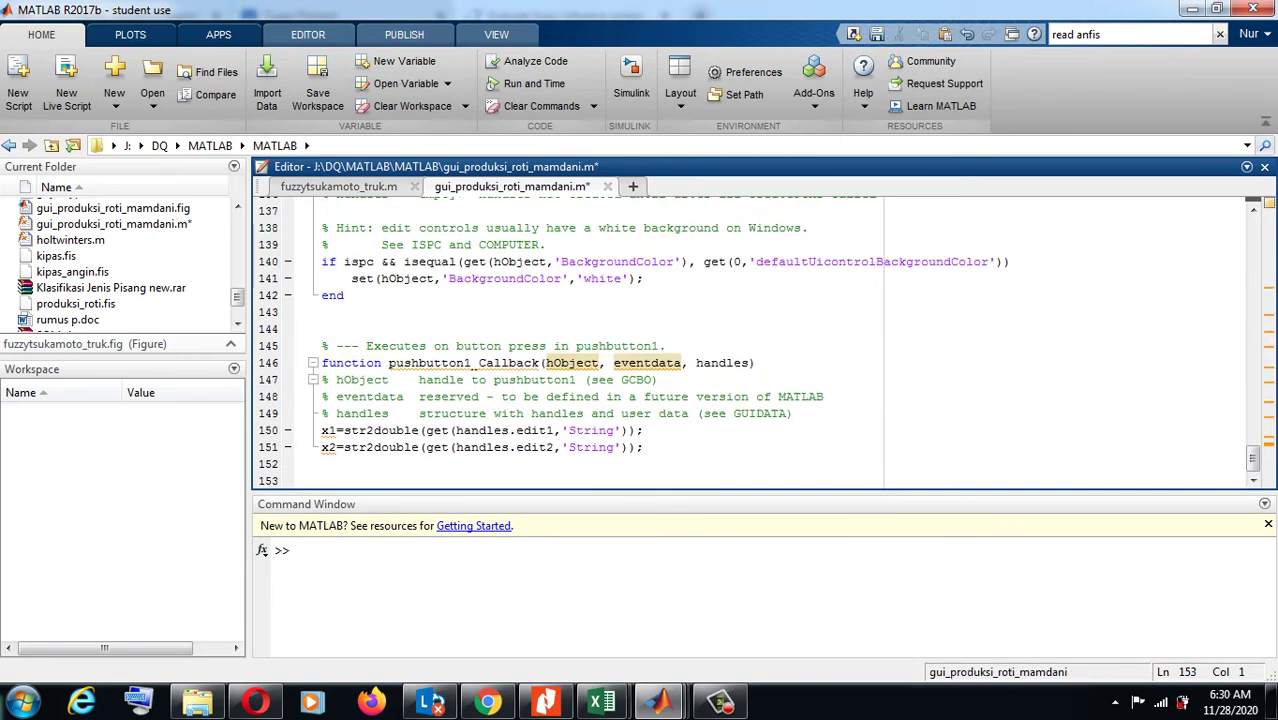
pyautogui.write('fis')
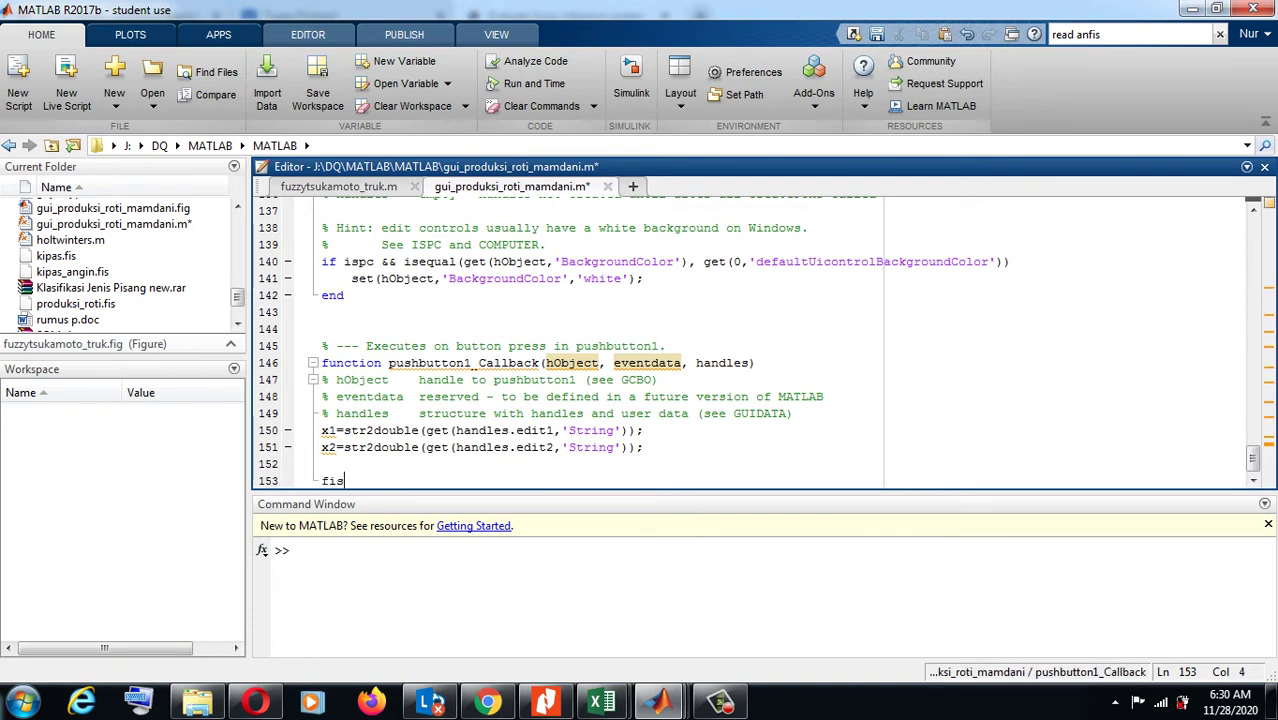
pyautogui.write('_roti=re')
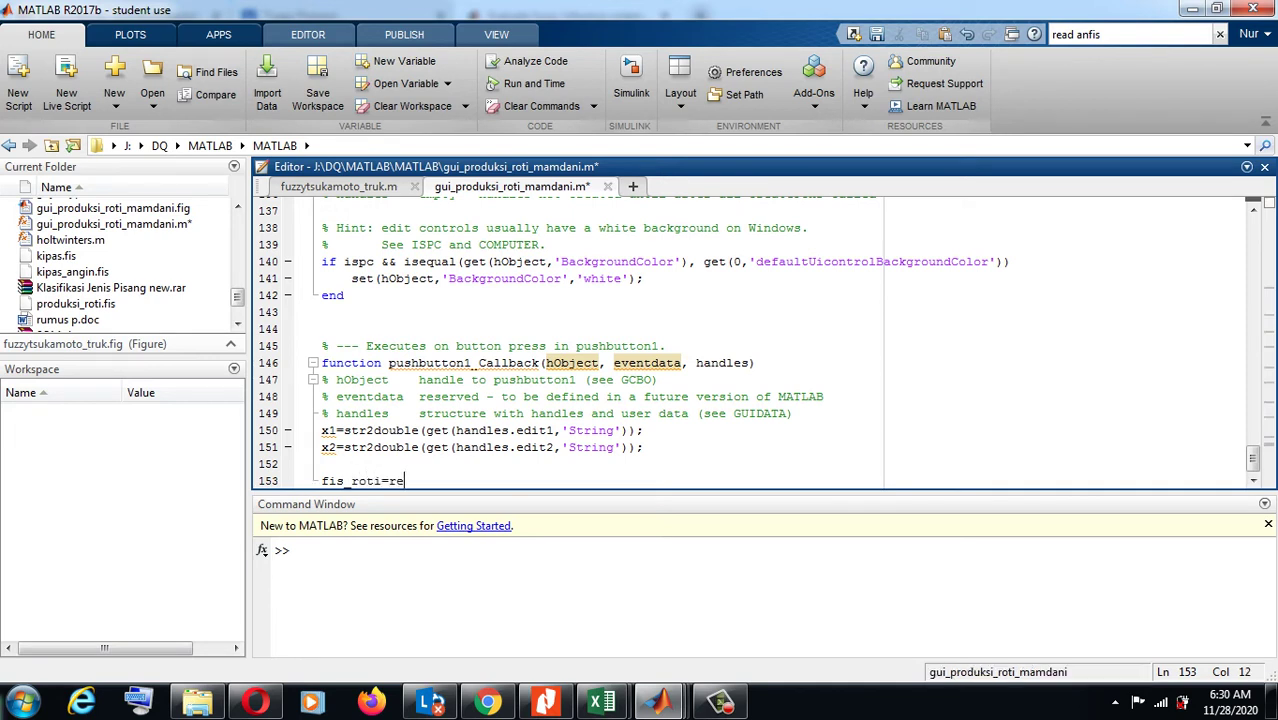
pyautogui.write('adfis')
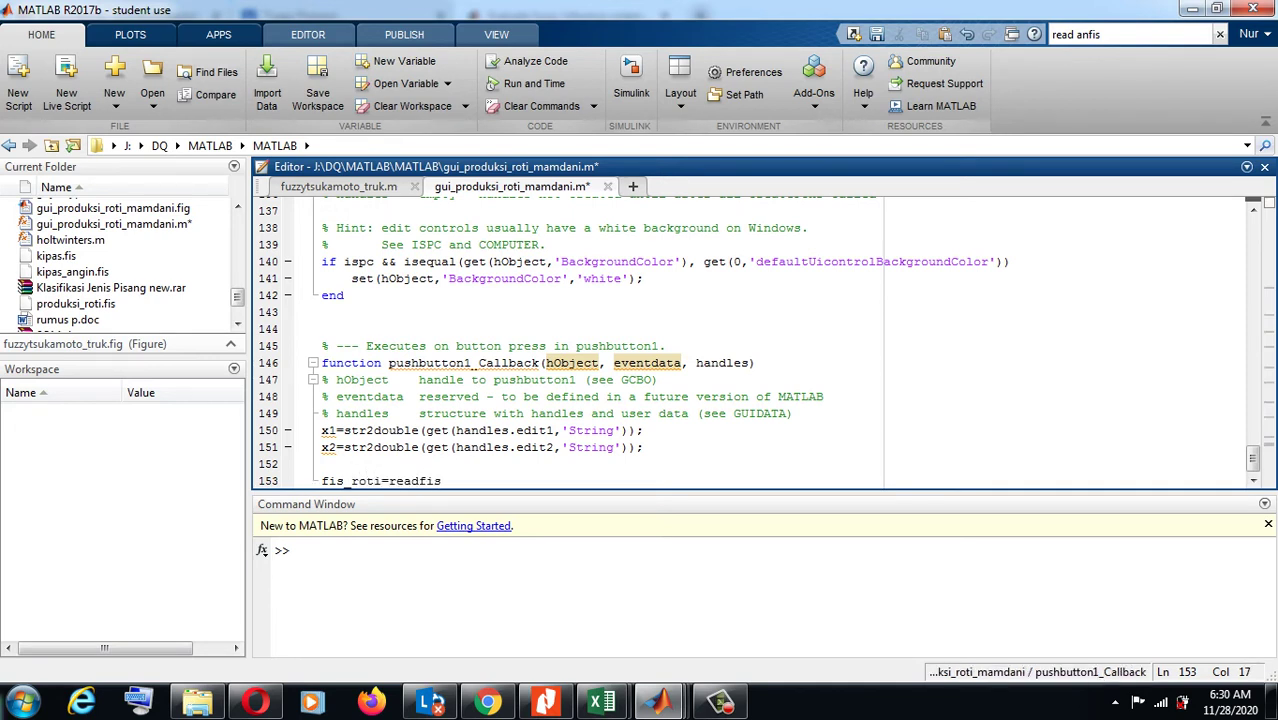
pyautogui.write("('")
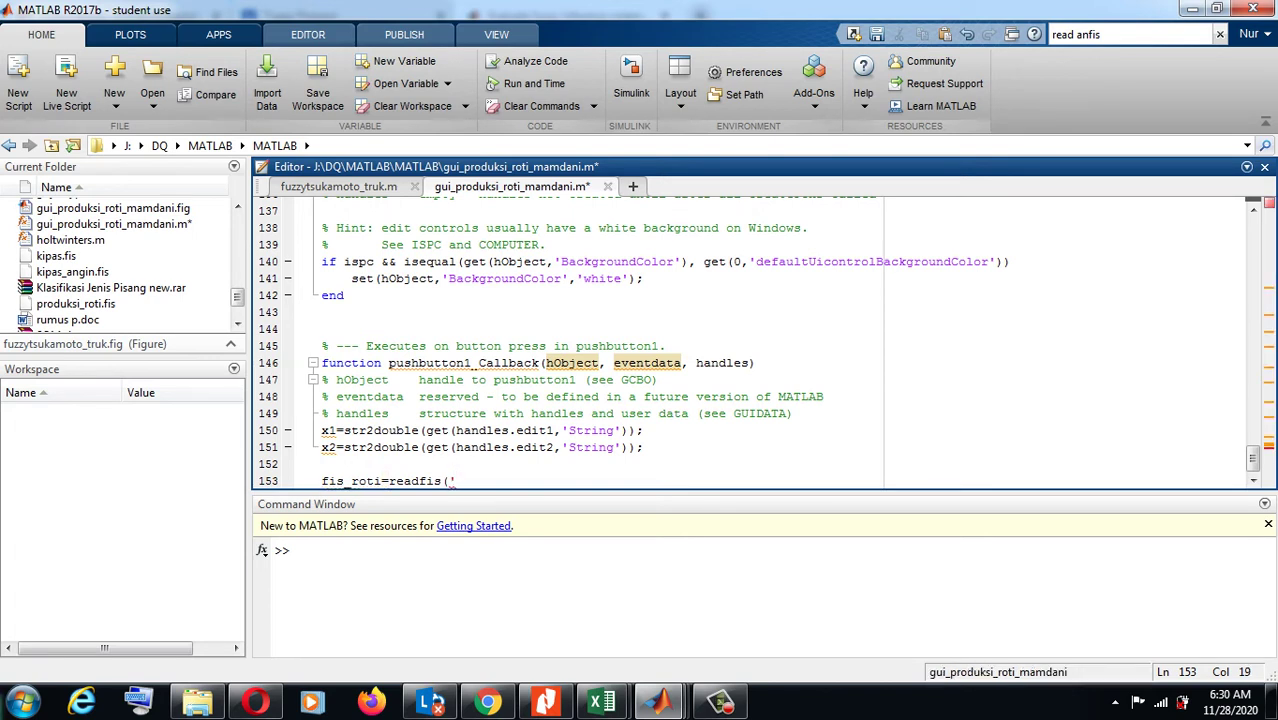
# - Copy the full file name produksi_roti.fis from the current folder and paste it into the open readfis call
pyautogui.click(76, 304)
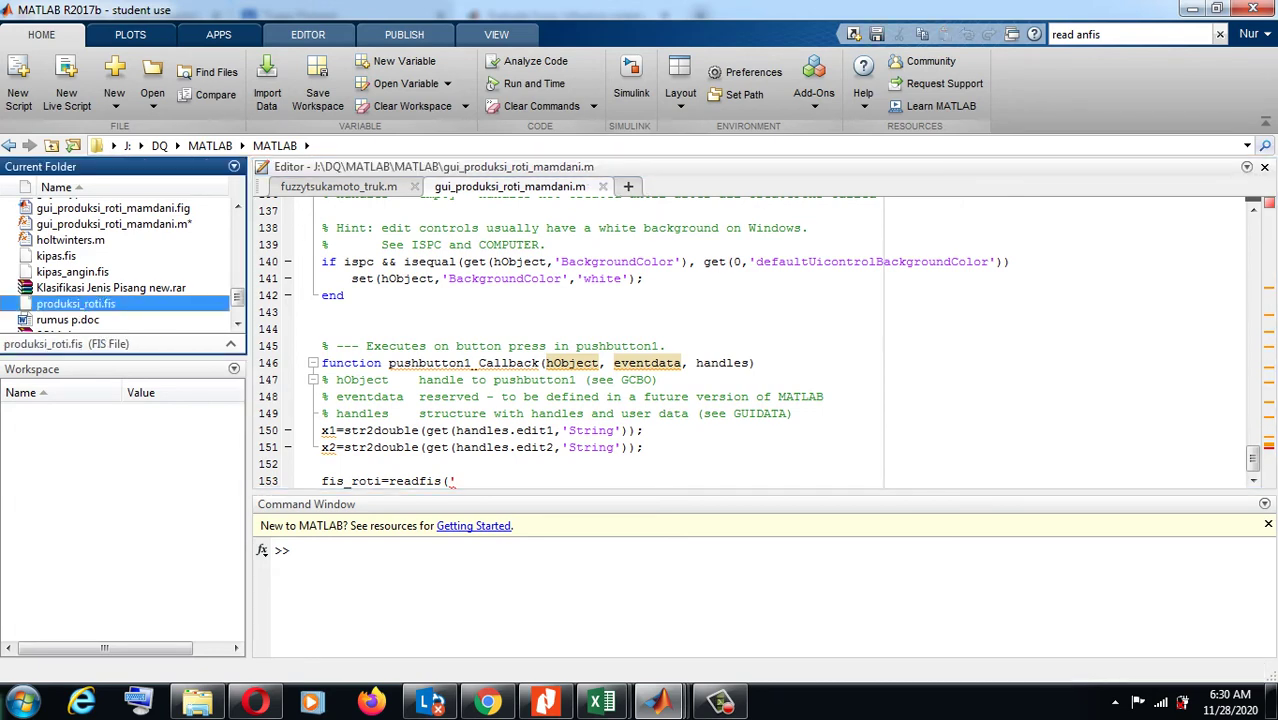
pyautogui.rightClick(78, 304)
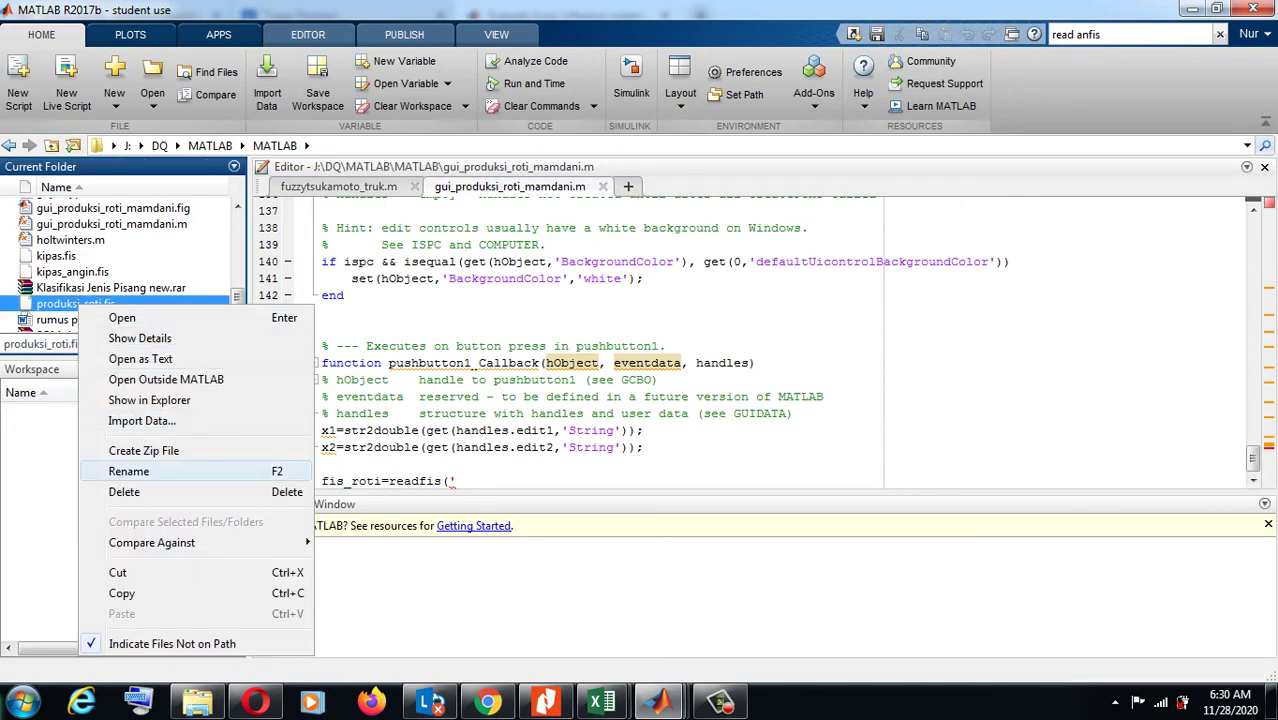
pyautogui.click(128, 471)
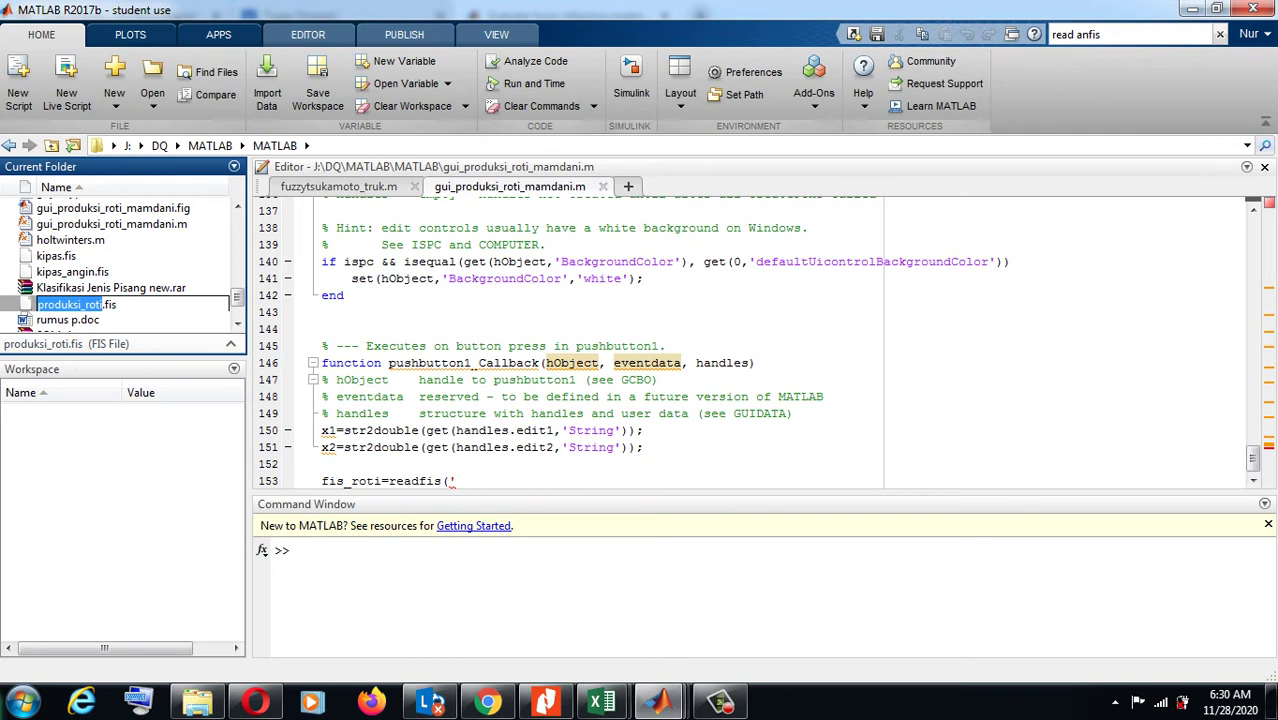
pyautogui.hotkey('ctrl', 'a')
pyautogui.hotkey('ctrl', 'c')
pyautogui.press('Return')
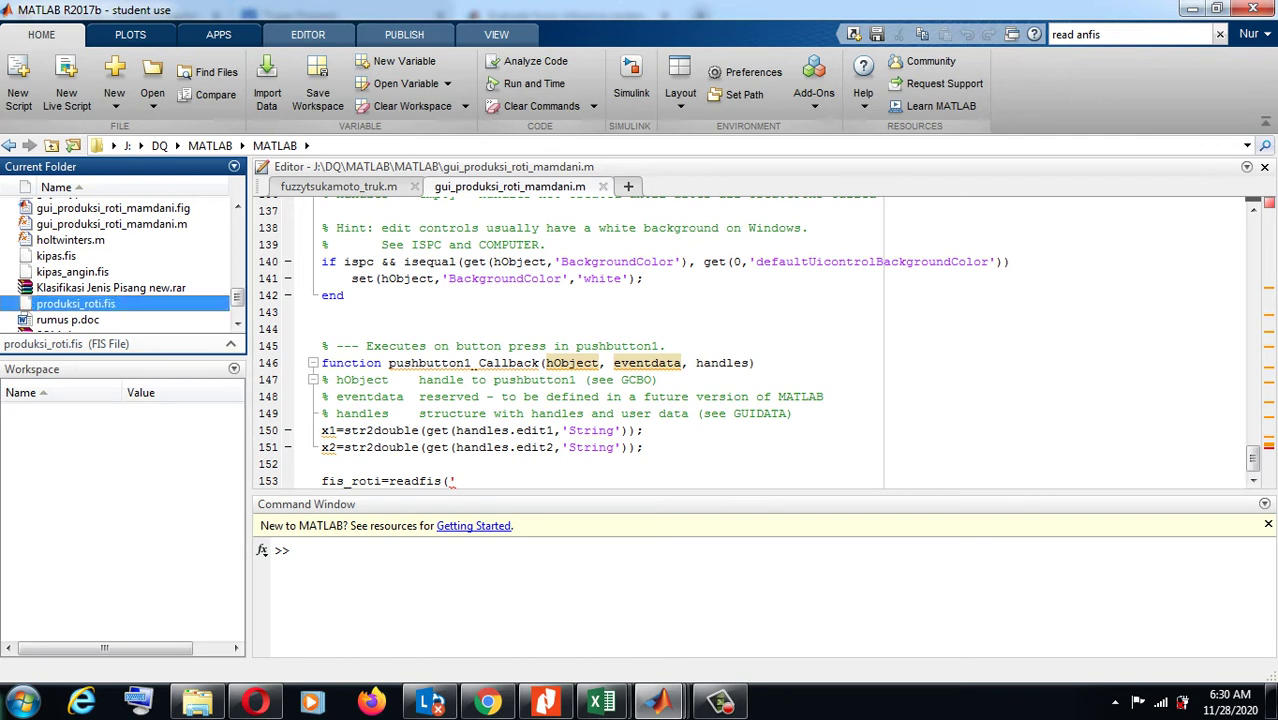
pyautogui.click(456, 481)
pyautogui.hotkey('ctrl', 'v')
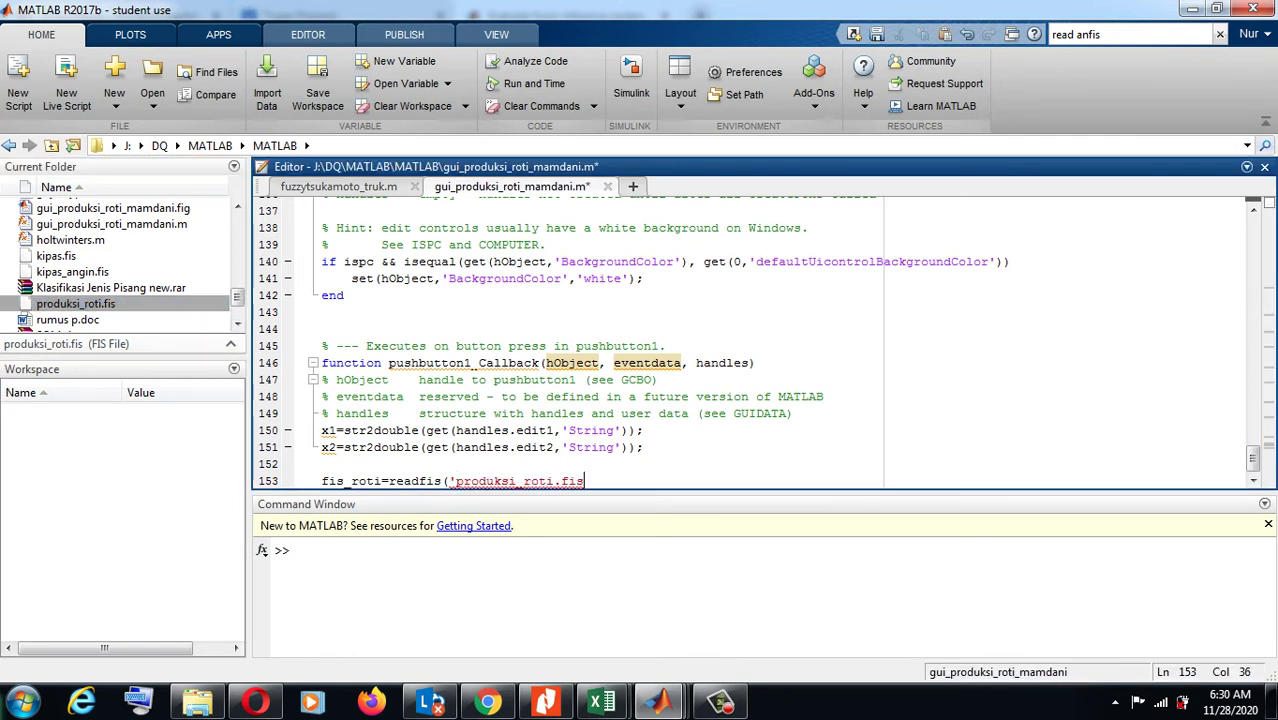
# - Check the readfis example on the MathWorks page in Chrome, and complete the MATLAB line without the extension as fis_roti=readfis('produksi_roti');
pyautogui.click(487, 702)
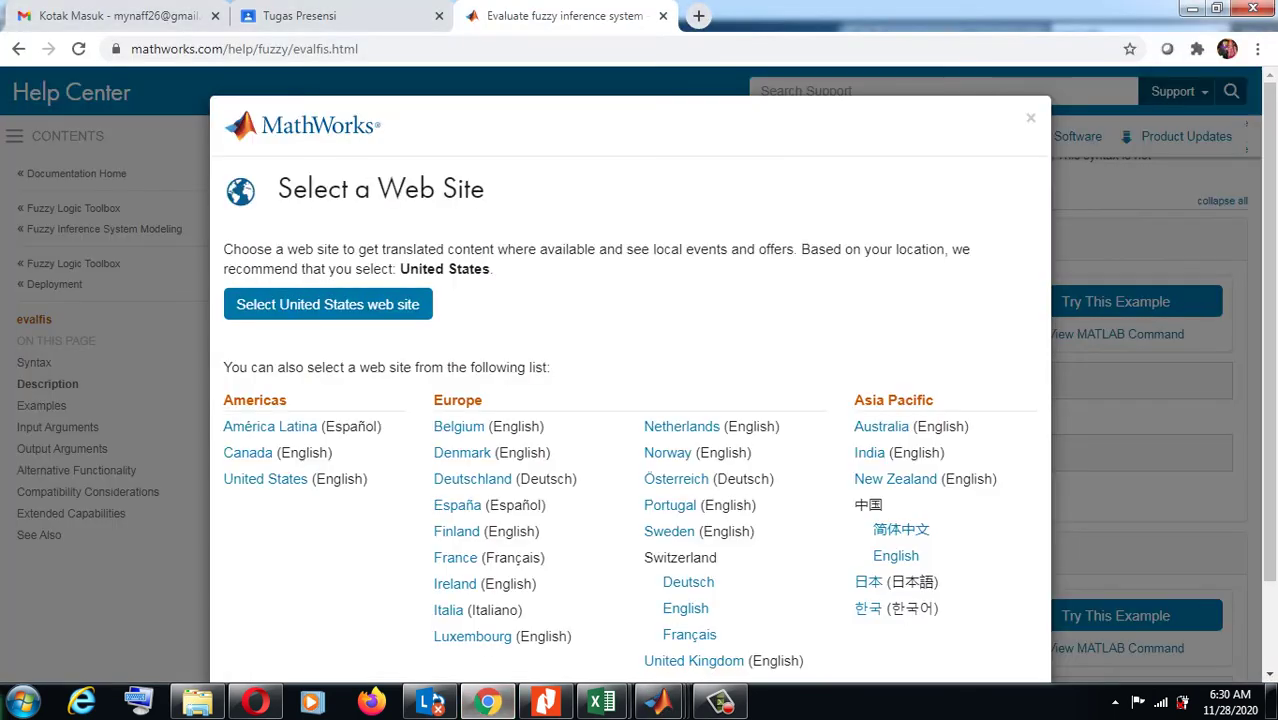
pyautogui.press('Escape')
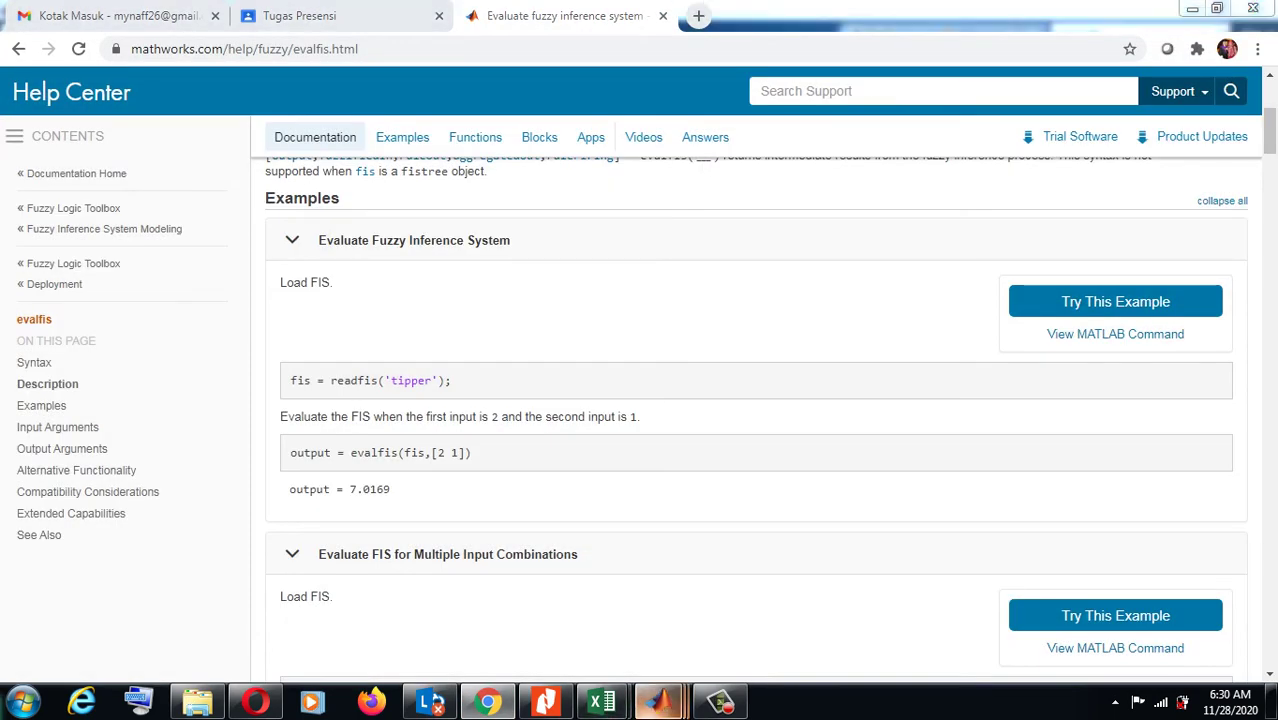
pyautogui.moveTo(658, 702)
pyautogui.click(370, 610)
pyautogui.press('BackSpace')
pyautogui.press('BackSpace')
pyautogui.press('BackSpace')
pyautogui.press('BackSpace')
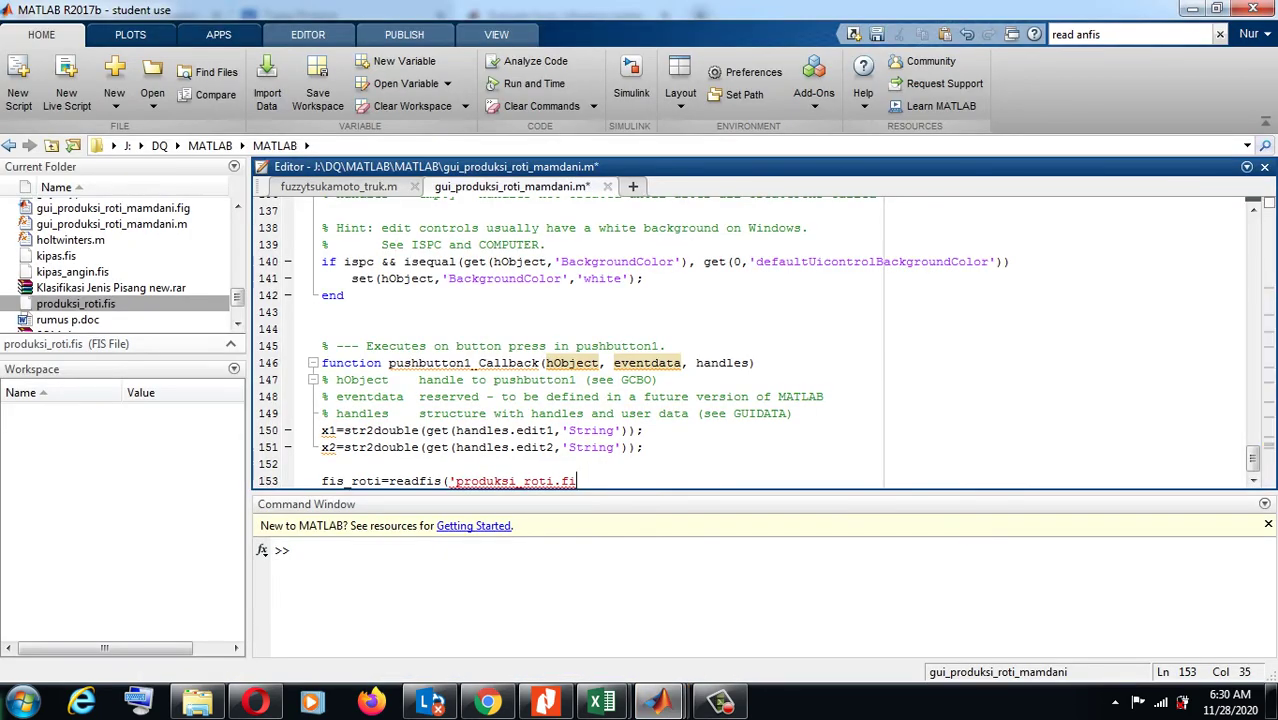
pyautogui.write("');")
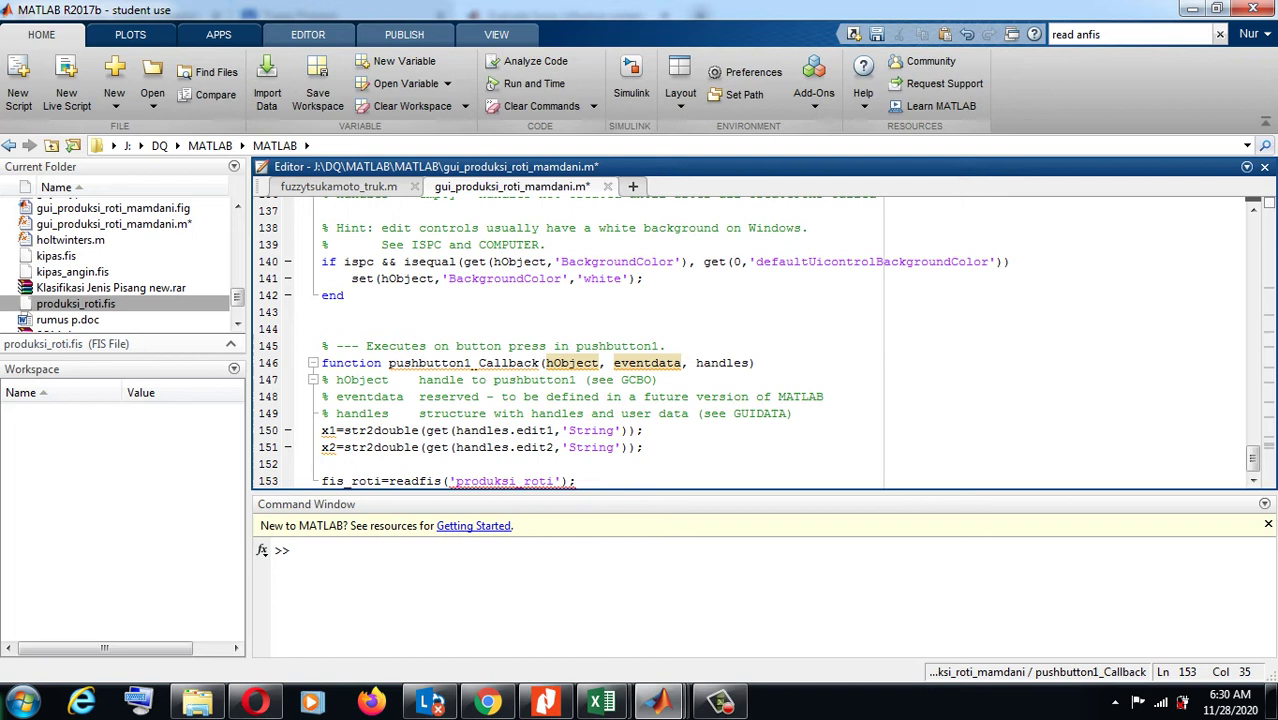
# - On a new line below the readfis statement in pushbutton1_Callback, begin the statement output=evalfis( with an open parenthesis
pyautogui.press('Return')
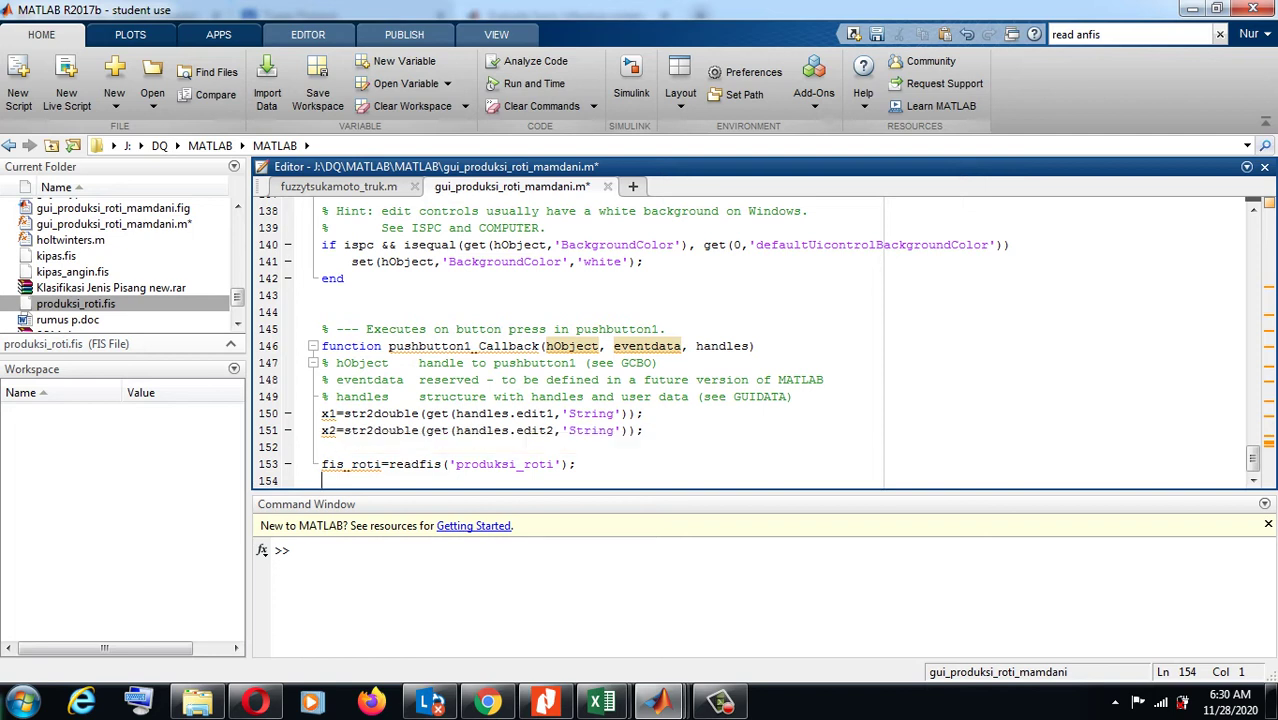
pyautogui.write('output')
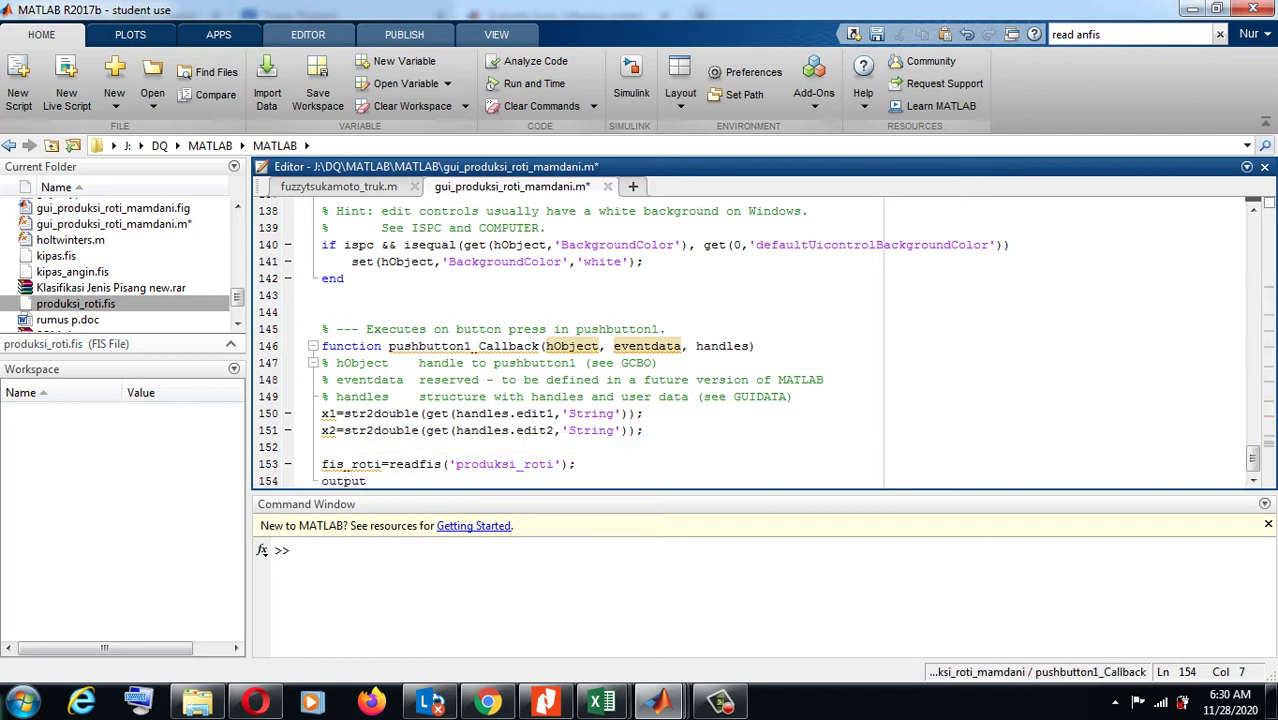
pyautogui.write('=')
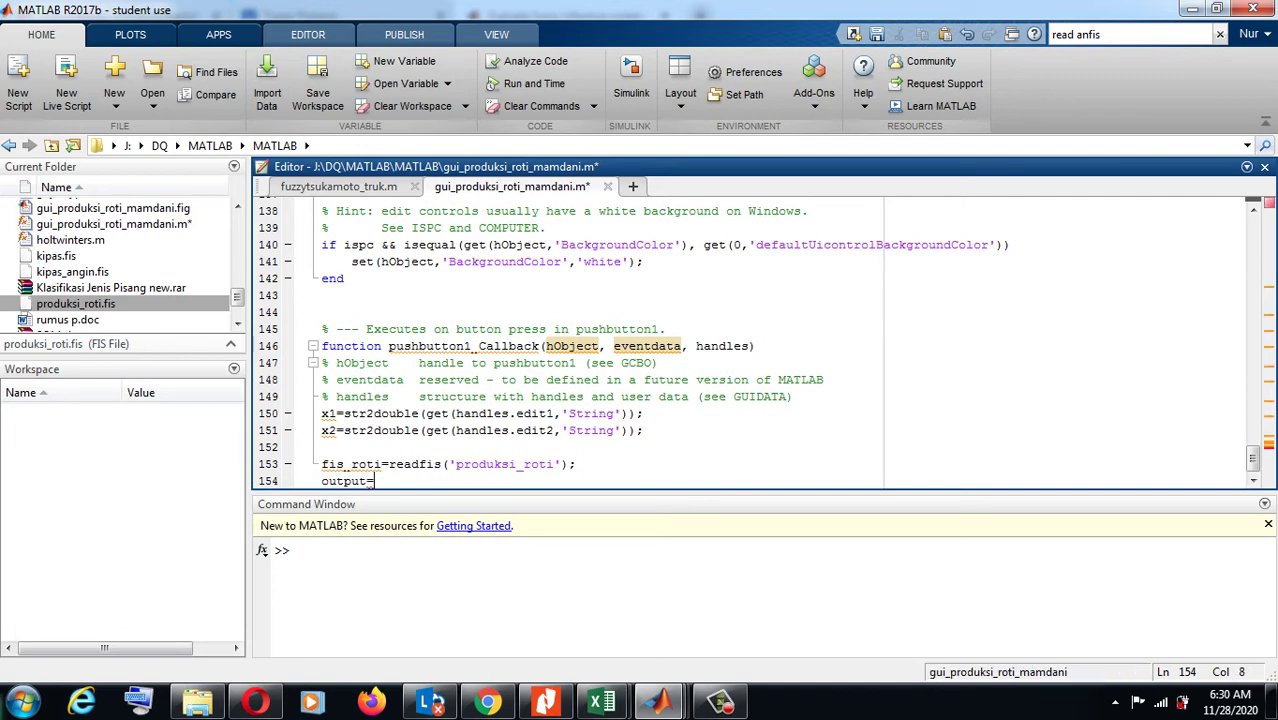
pyautogui.write('eval')
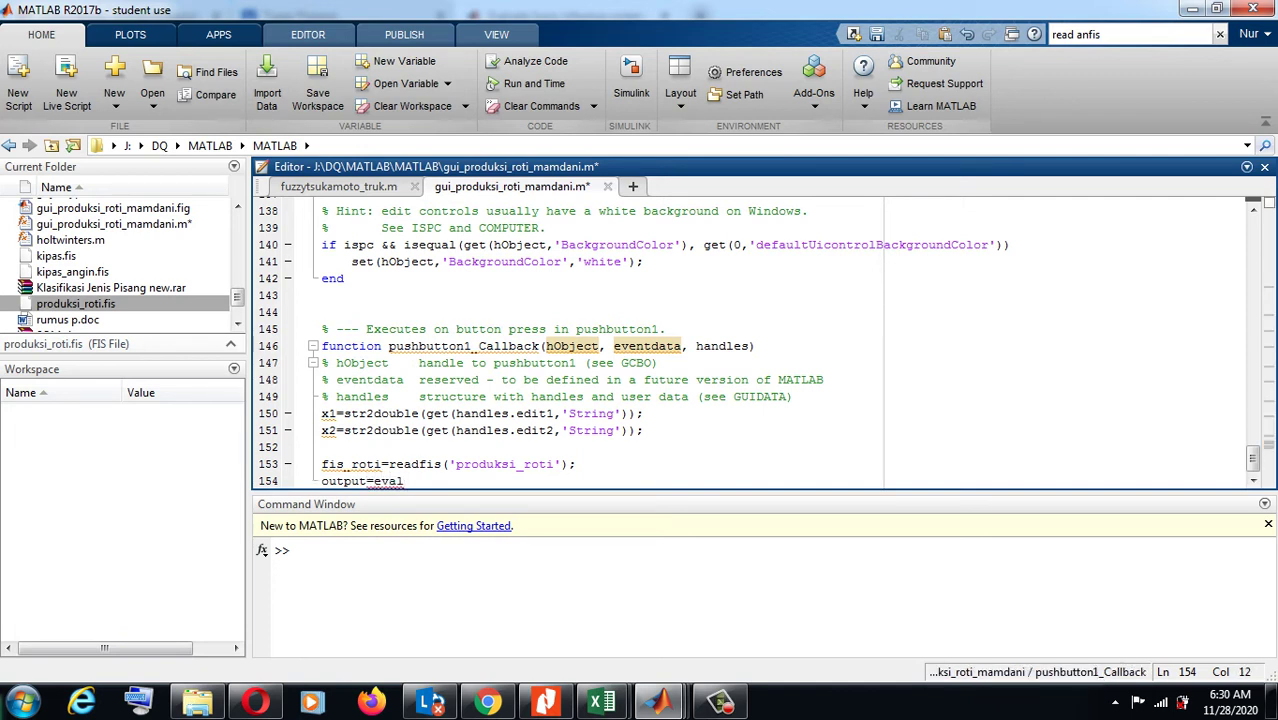
pyautogui.write('fis(fi')
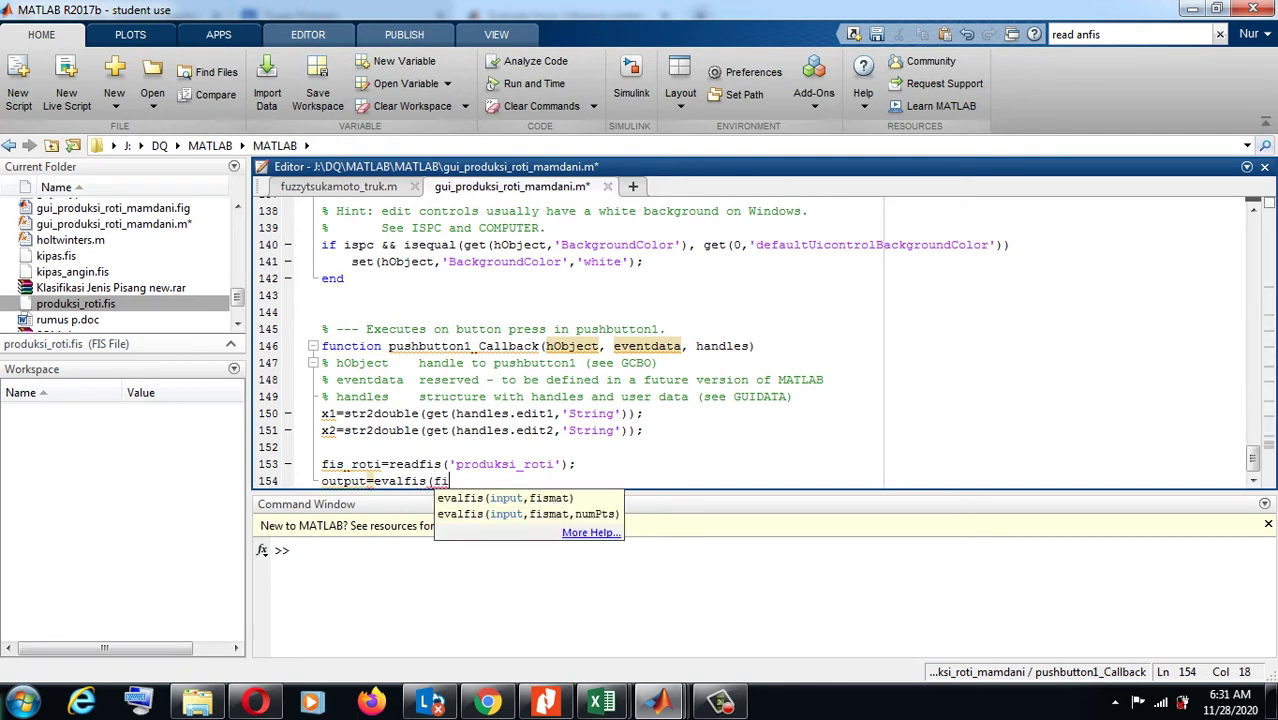
pyautogui.press('BackSpace')
pyautogui.press('BackSpace')
# - Check the evalfis example on the MathWorks page in Chrome, and complete the MATLAB line as output=evalfis(fis_roti,[x1 x2]); with a new line below
pyautogui.hotkey('alt', 'Tab')
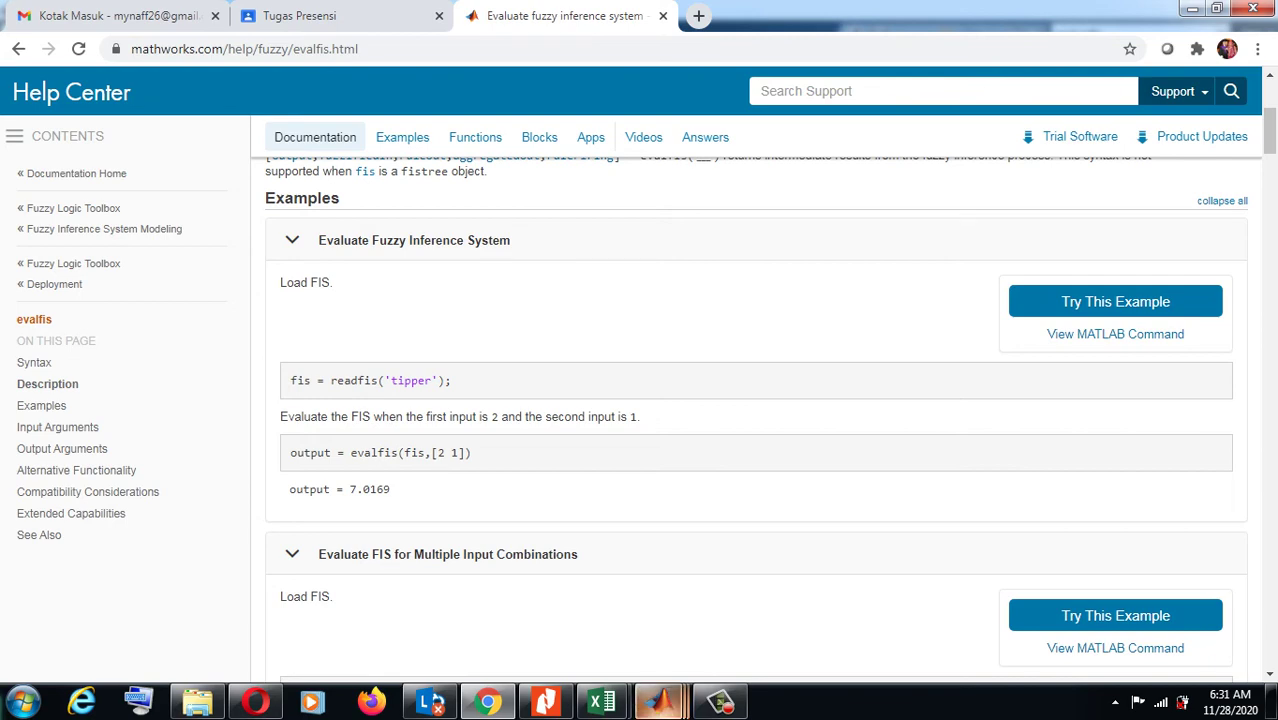
pyautogui.moveTo(658, 700)
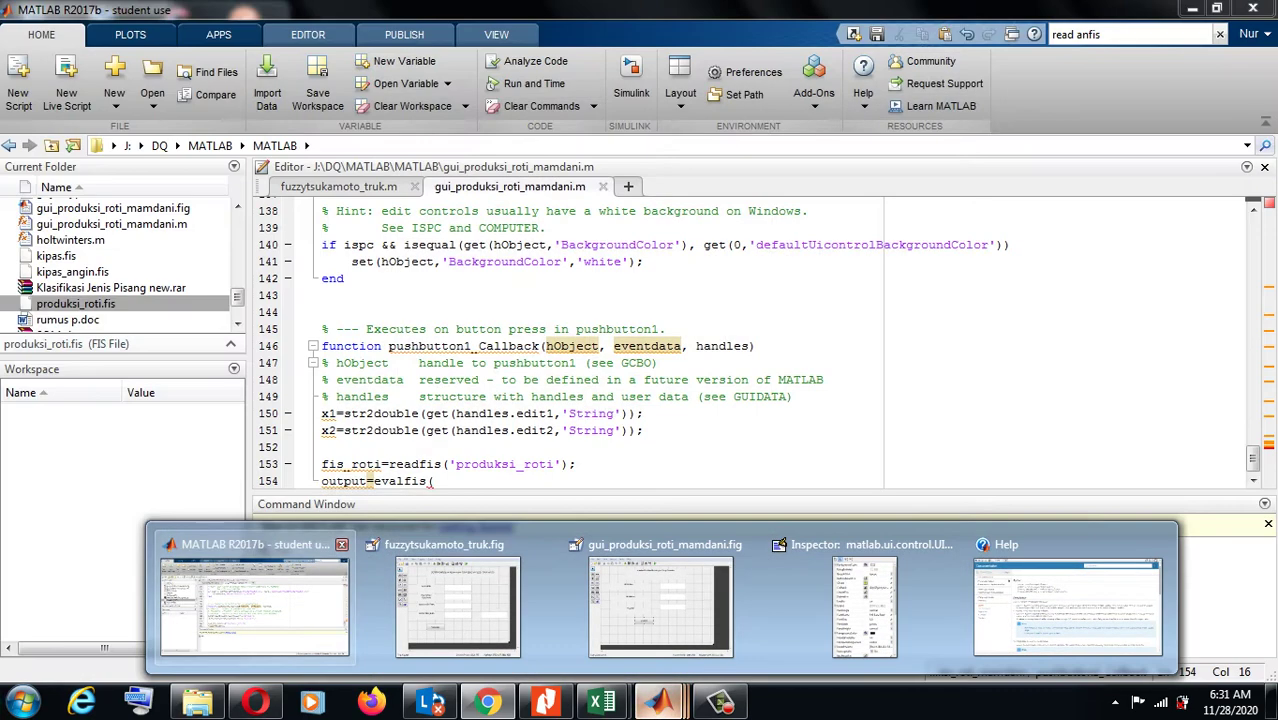
pyautogui.click(255, 605)
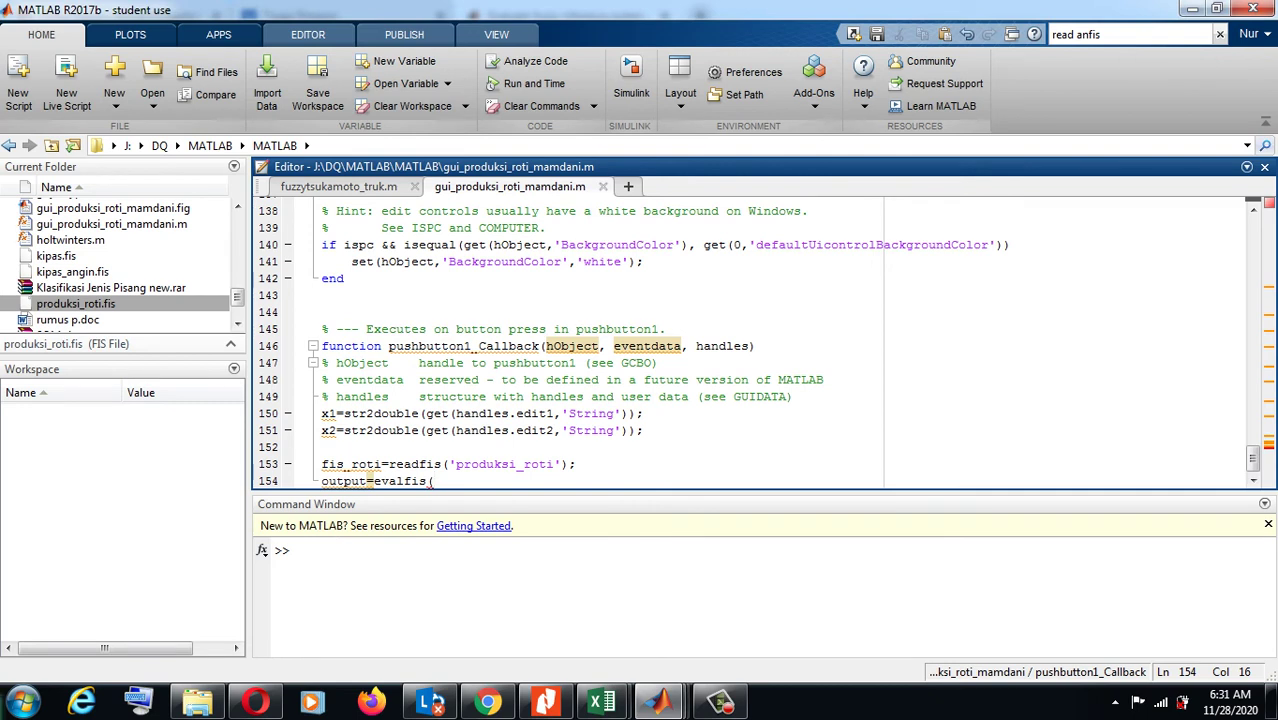
pyautogui.write('fis')
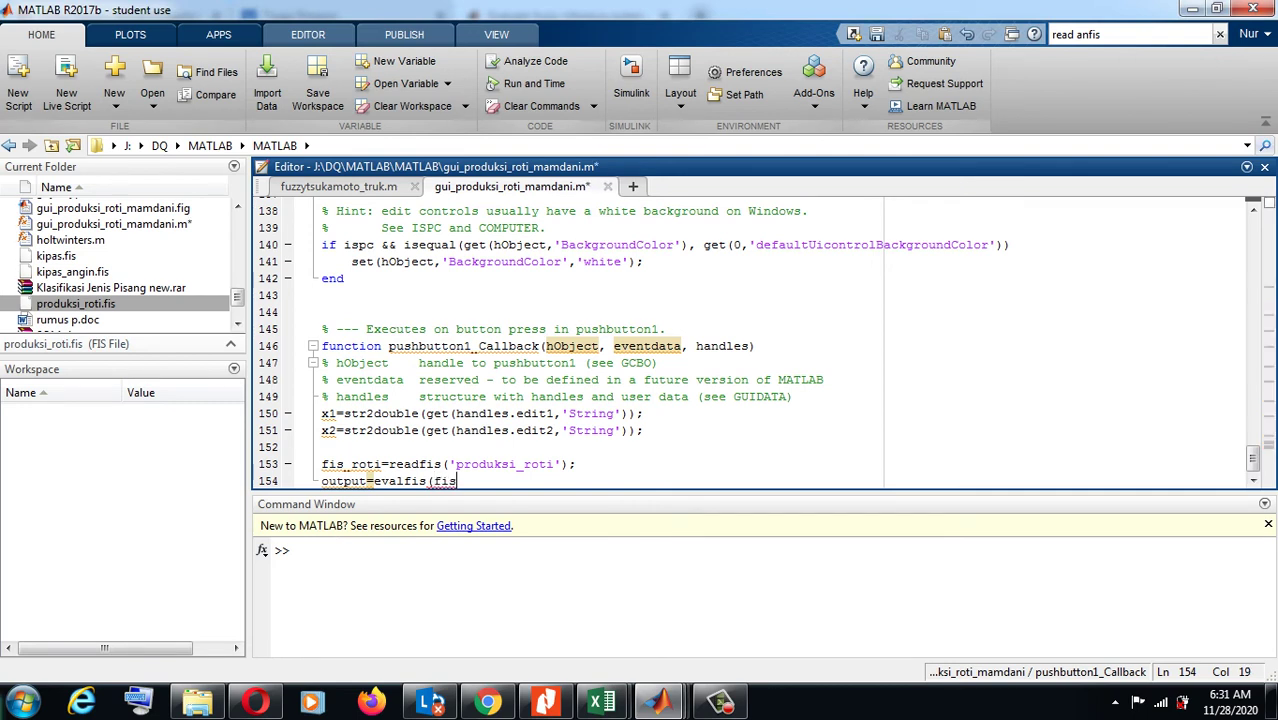
pyautogui.write('_roti,[')
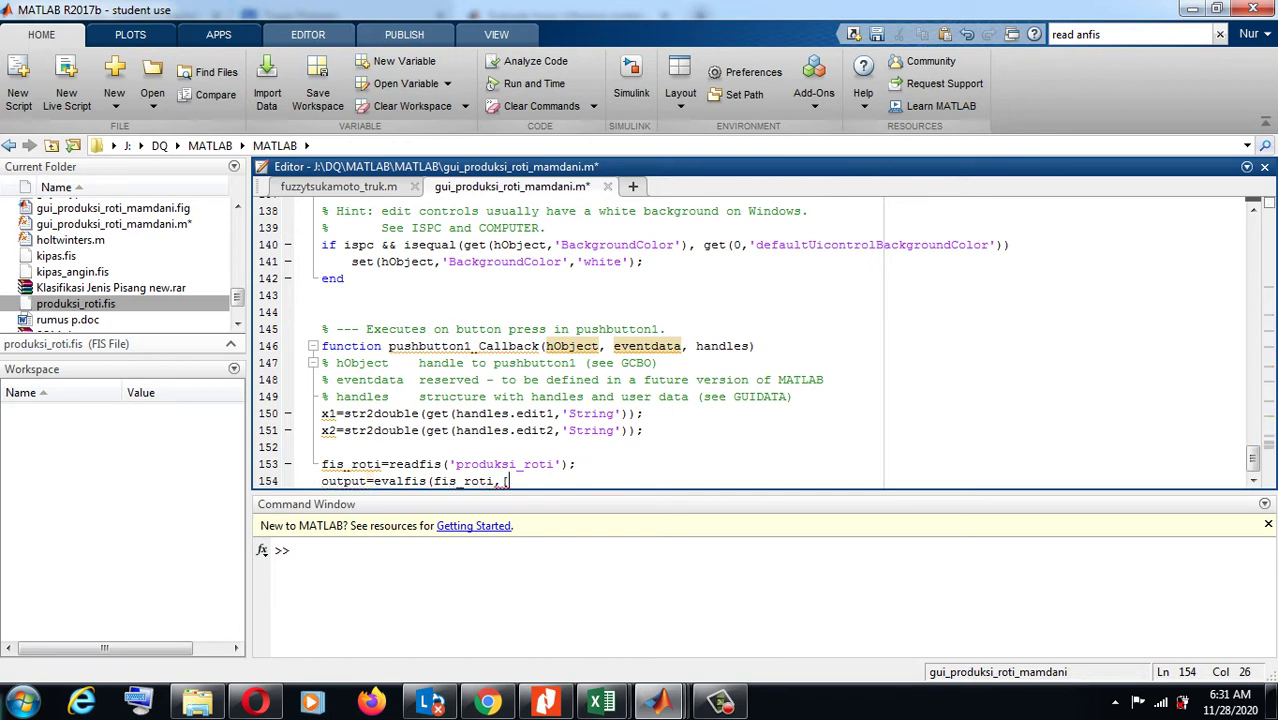
pyautogui.write('x1 ')
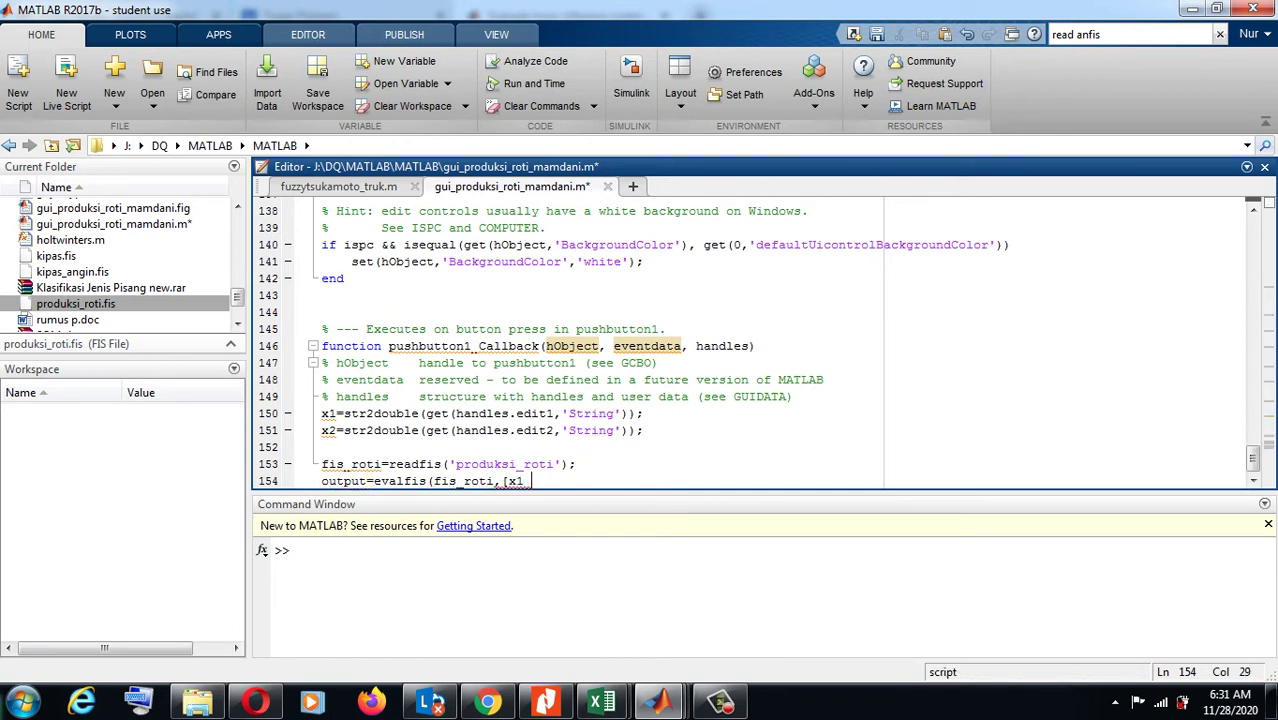
pyautogui.write('x2]')
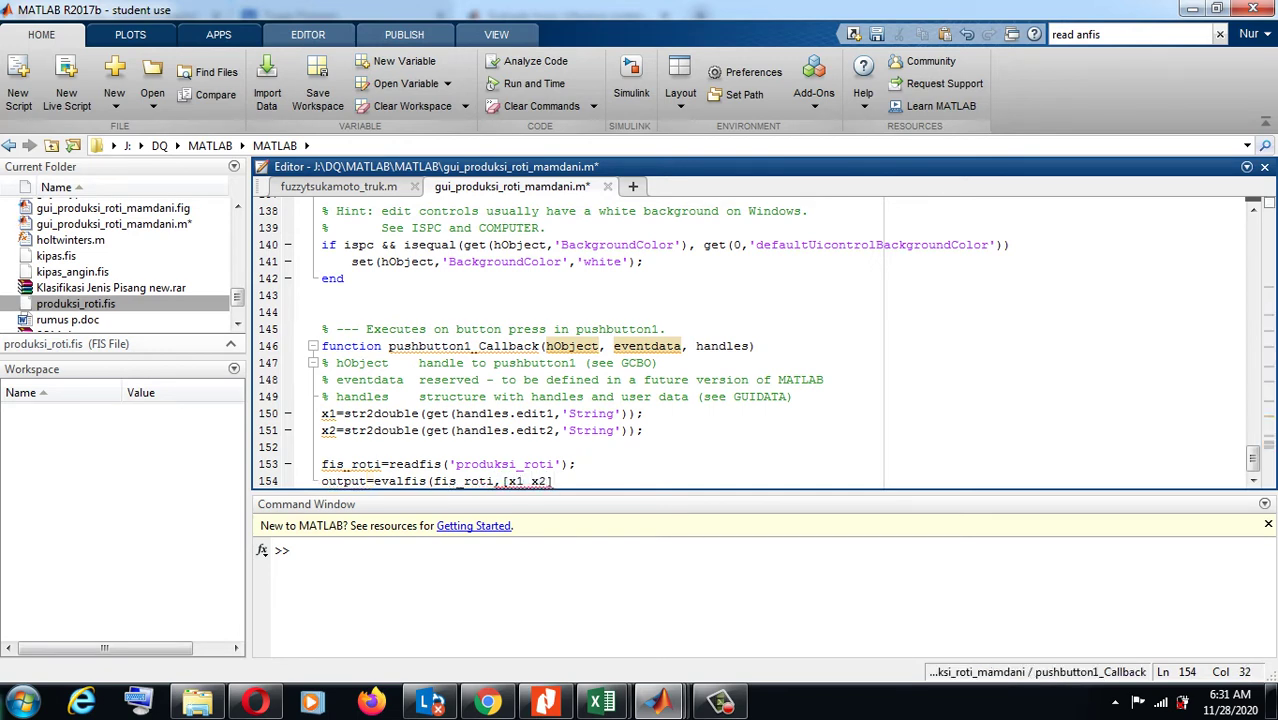
pyautogui.write(');')
pyautogui.press('Return')
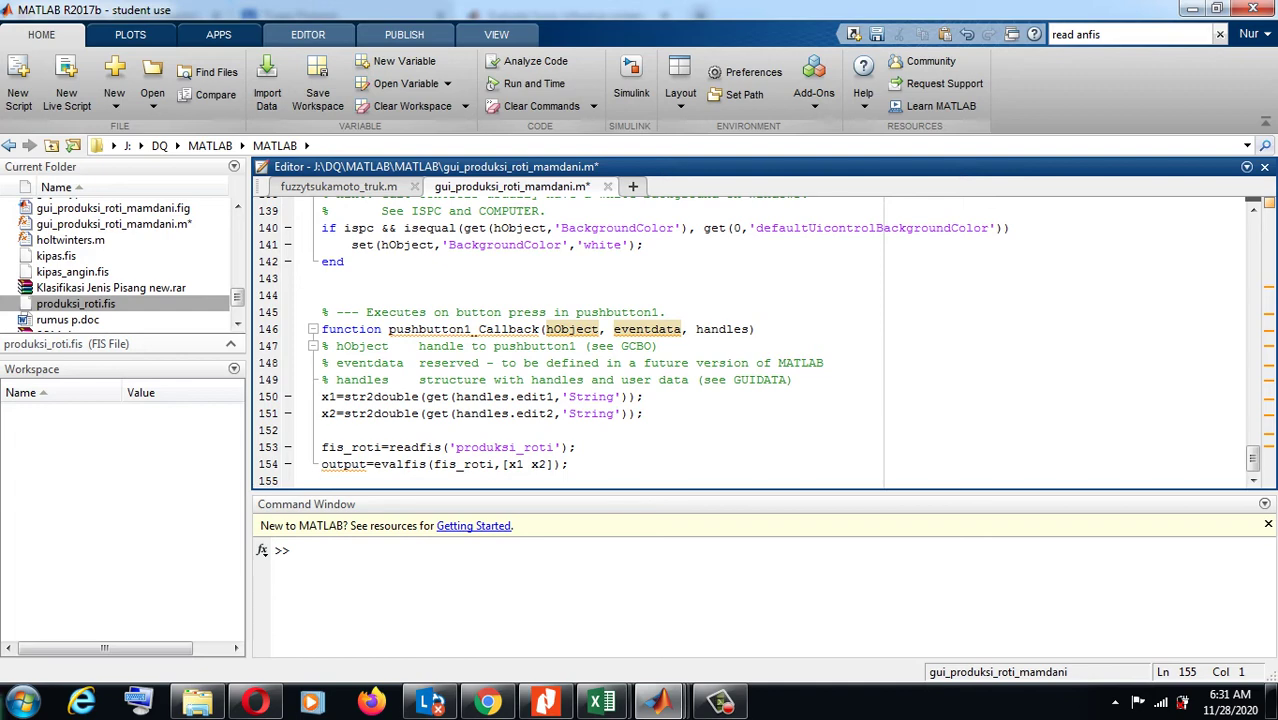
# - Copy the line set(handles.edit4, 'String', rataz); from the defuzzifikasi section of fuzzytsukamoto_truk.m
pyautogui.hotkey('ctrl', 'pageup')
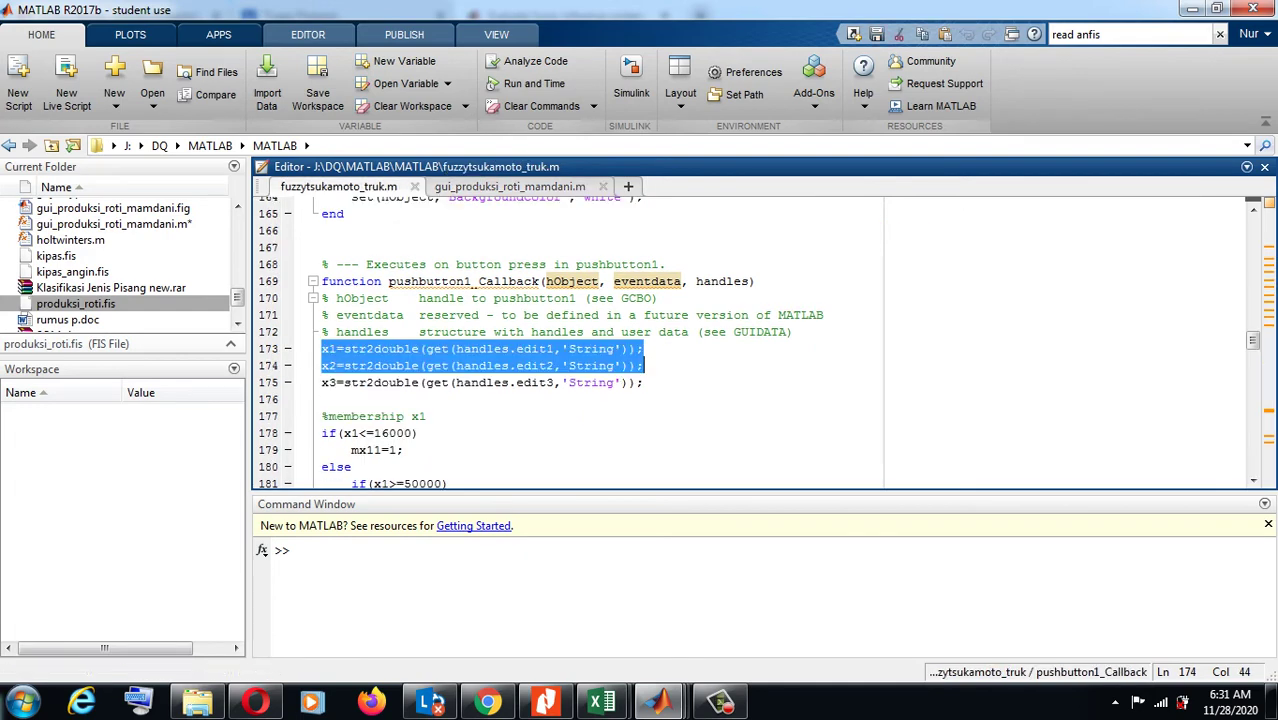
pyautogui.scroll(-20, 570, 340)
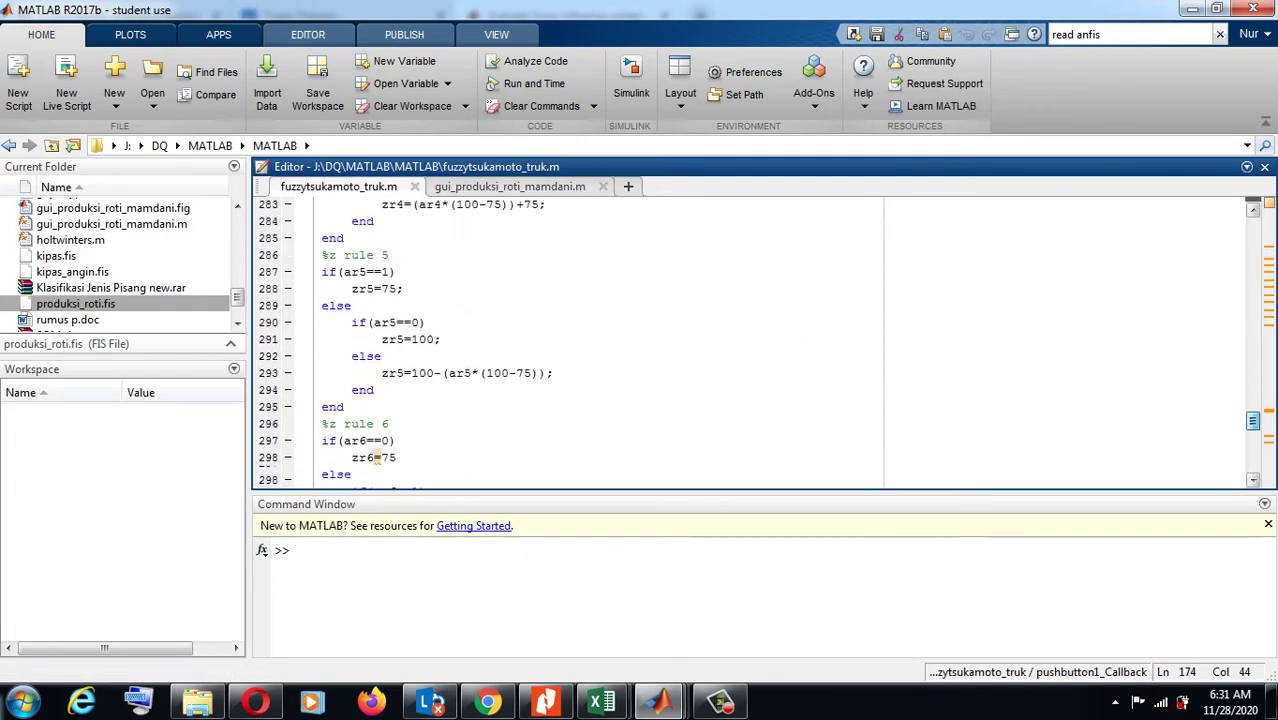
pyautogui.scroll(-7, 570, 340)
pyautogui.scroll(1, 570, 340)
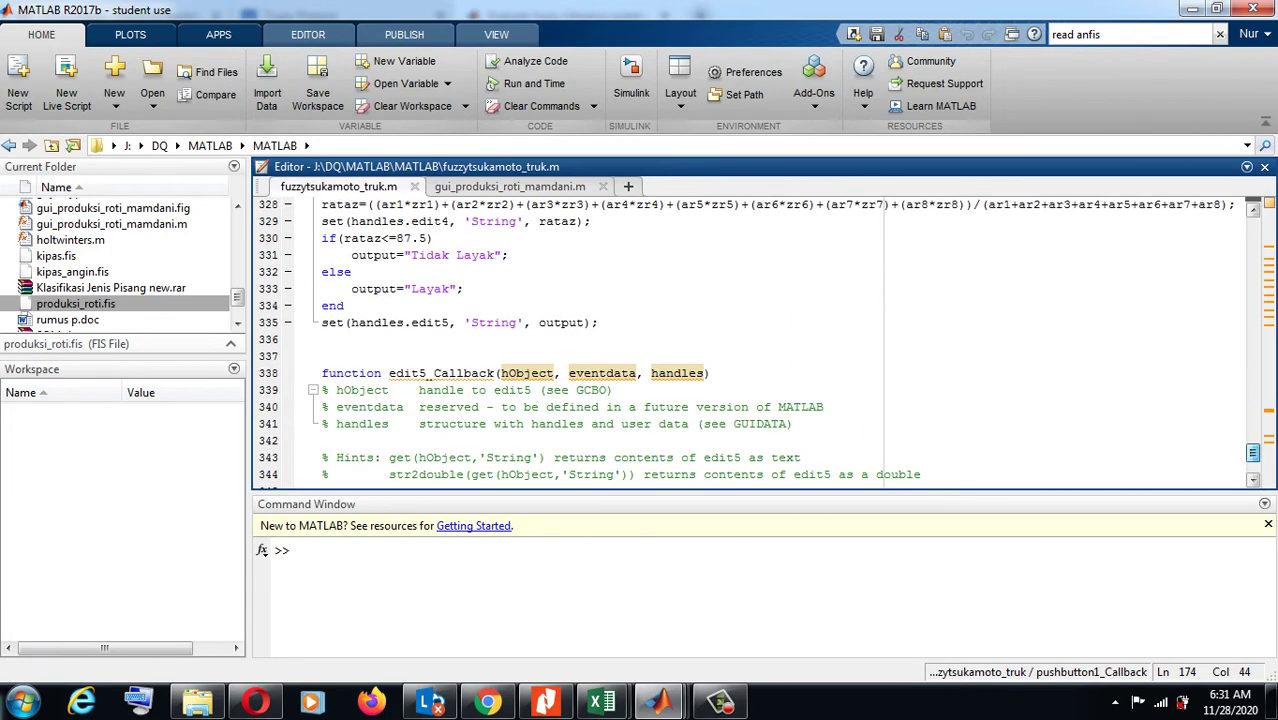
pyautogui.scroll(2, 570, 340)
pyautogui.scroll(-1, 570, 340)
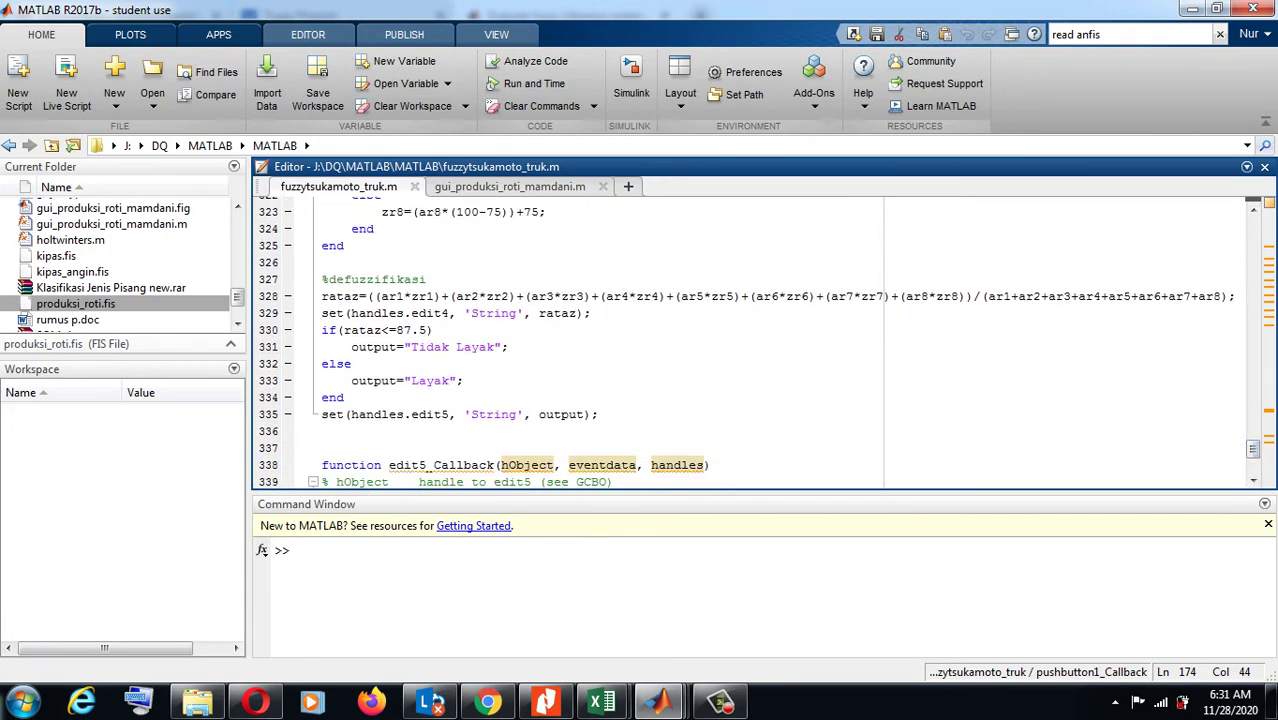
pyautogui.moveTo(321, 313); pyautogui.dragTo(592, 313)
pyautogui.hotkey('ctrl', 'c')
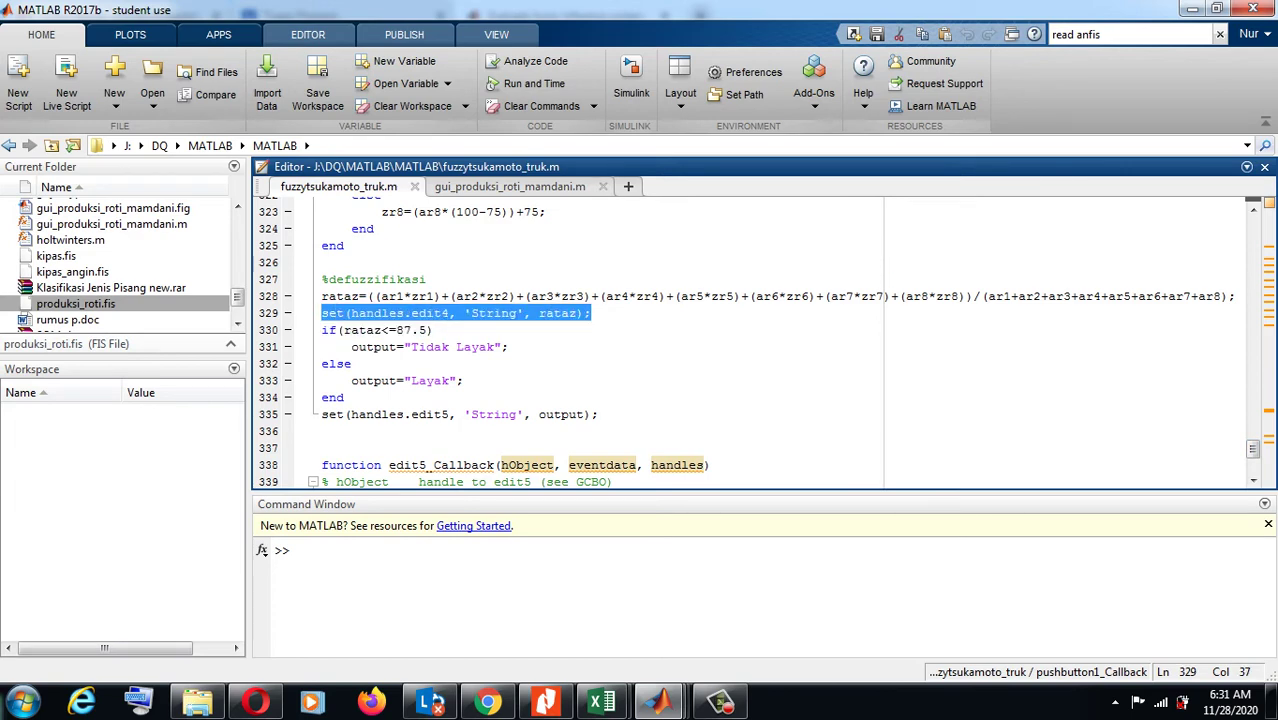
# - Paste the copied line below the evalfis statement in gui_produksi_roti_mamdani.m and adapt it to set(handles.edit3, 'String', output);
pyautogui.click(510, 186)
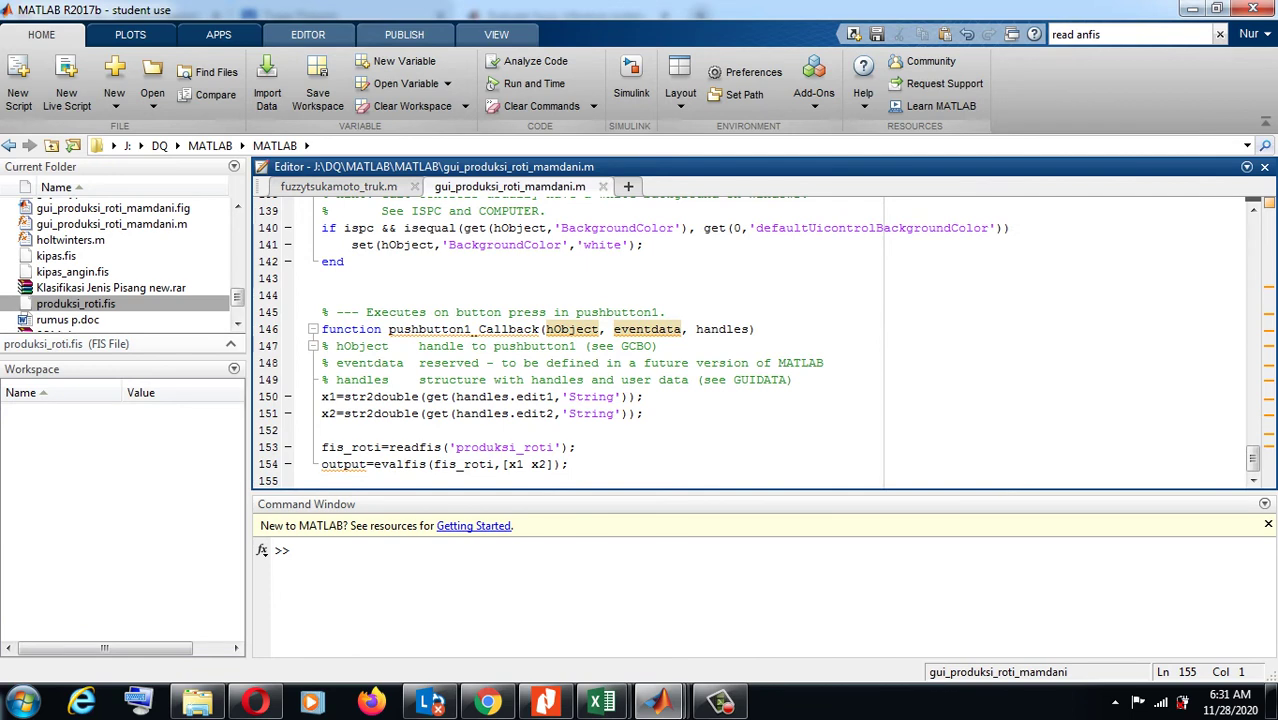
pyautogui.hotkey('ctrl', 'v')
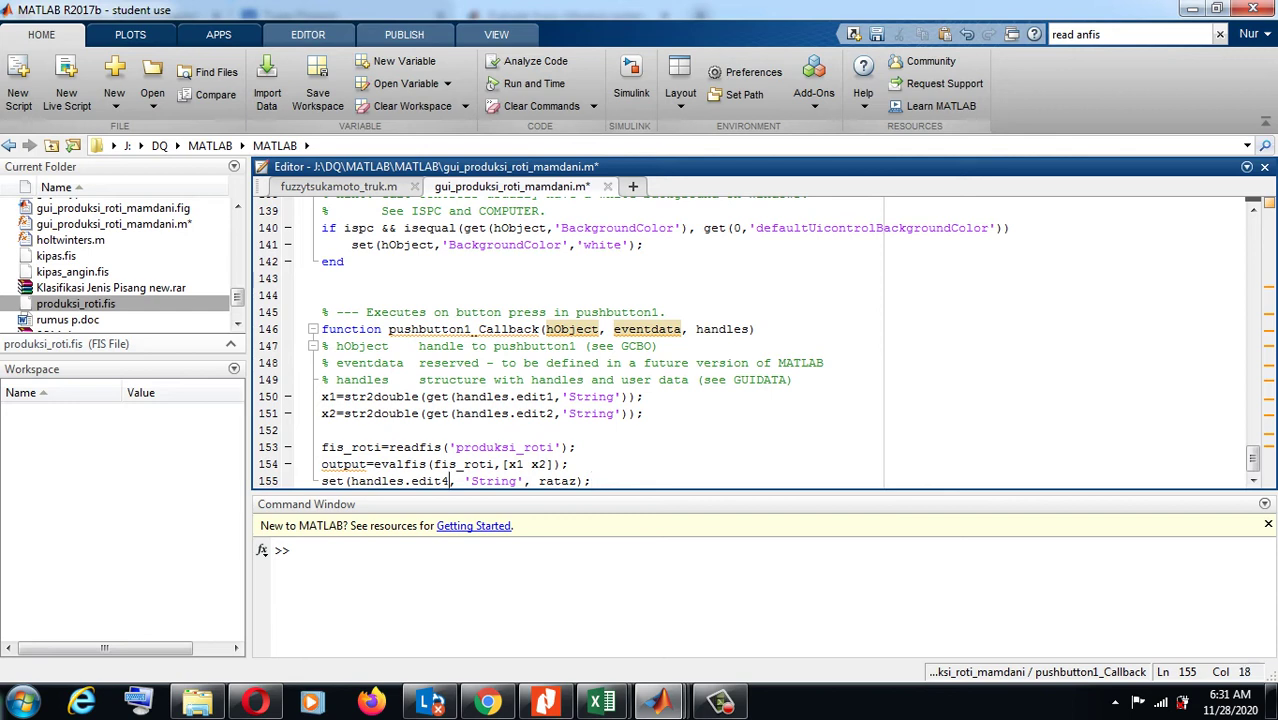
pyautogui.press('BackSpace')
pyautogui.write('3')
pyautogui.doubleClick(556, 481)
pyautogui.write('output')
# - Run gui_produksi_roti_mamdani and place its window over the produksi roti.xls workbook in Excel, leaving the sample membership and inference values visible
pyautogui.click(308, 34)
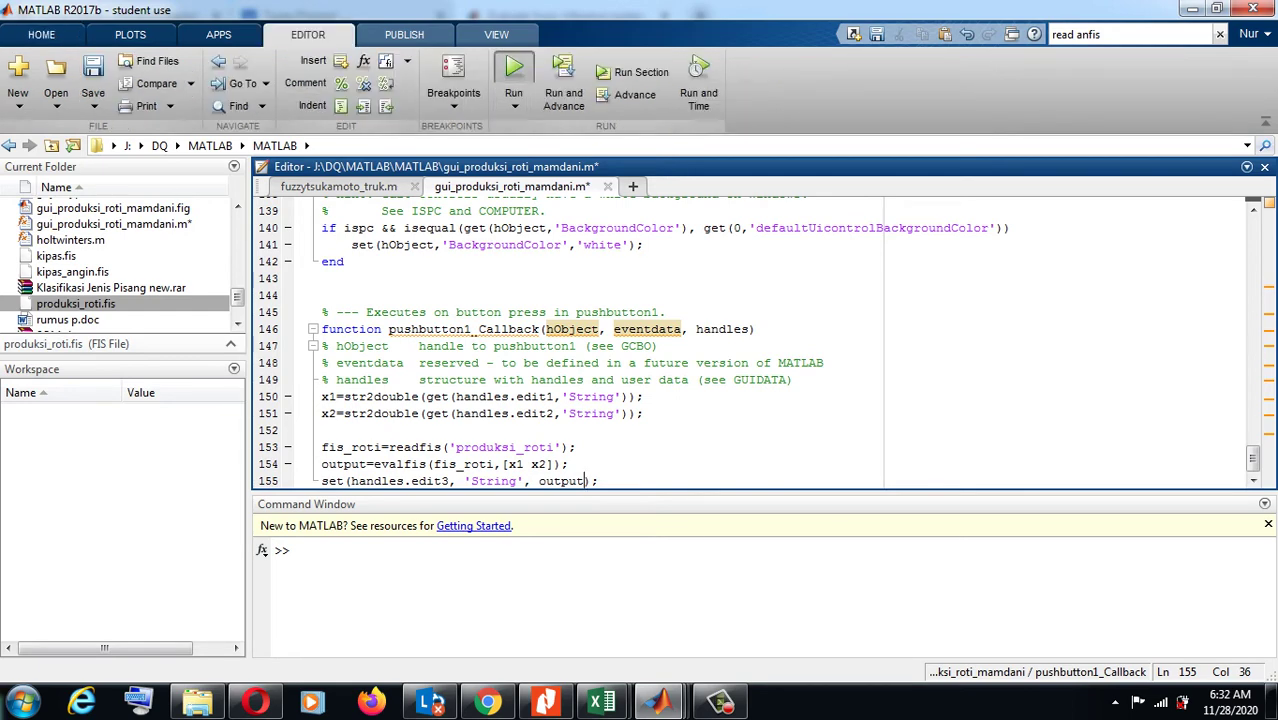
pyautogui.click(513, 66)
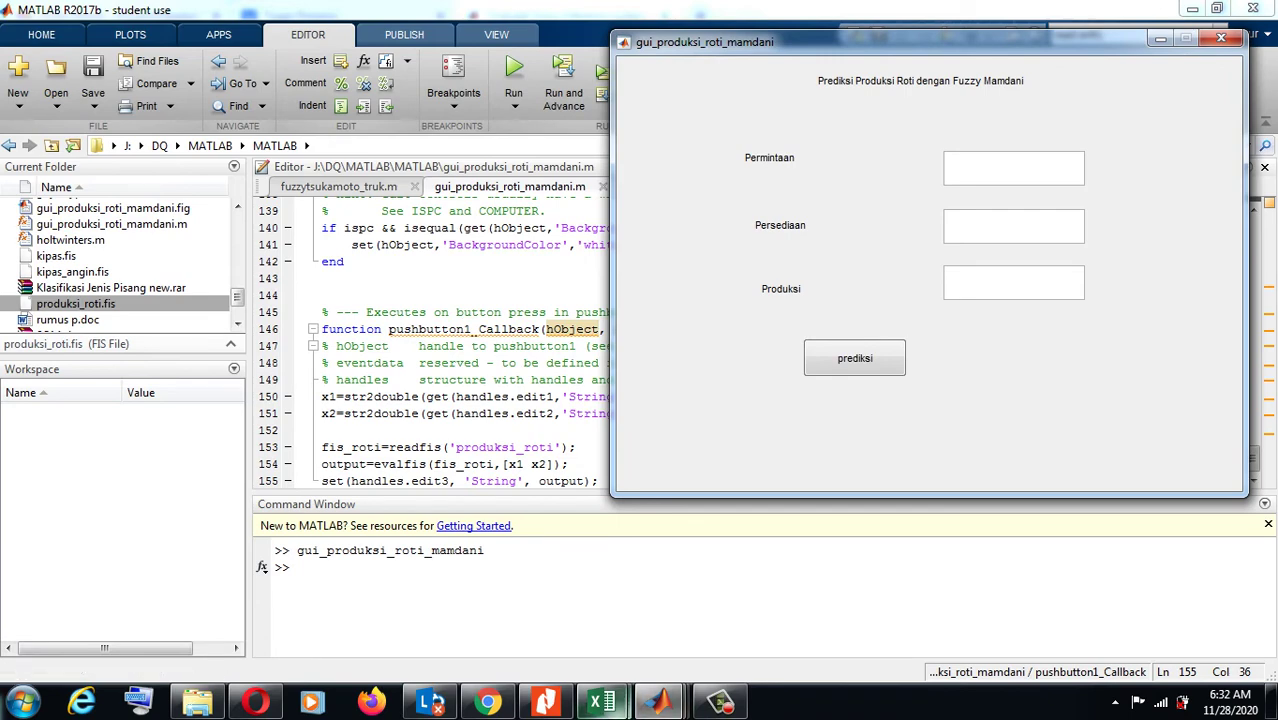
pyautogui.click(601, 702)
pyautogui.click(705, 600)
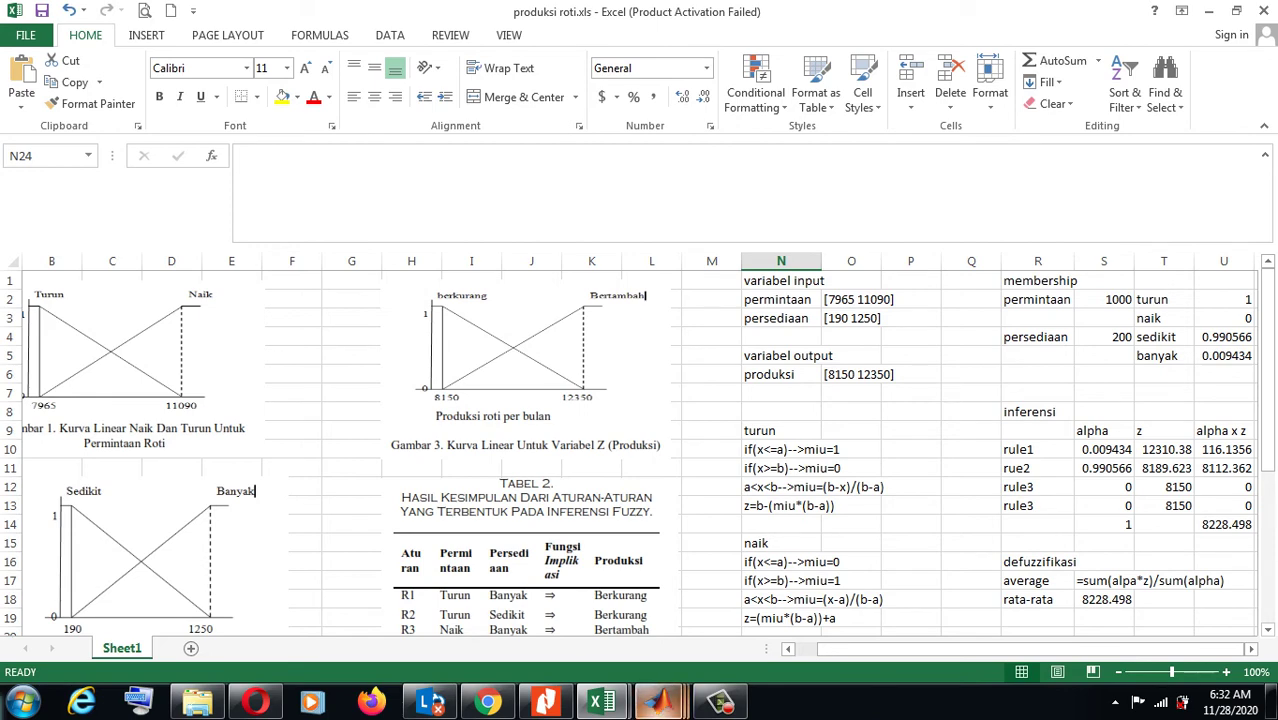
pyautogui.click(658, 702)
pyautogui.click(1150, 605)
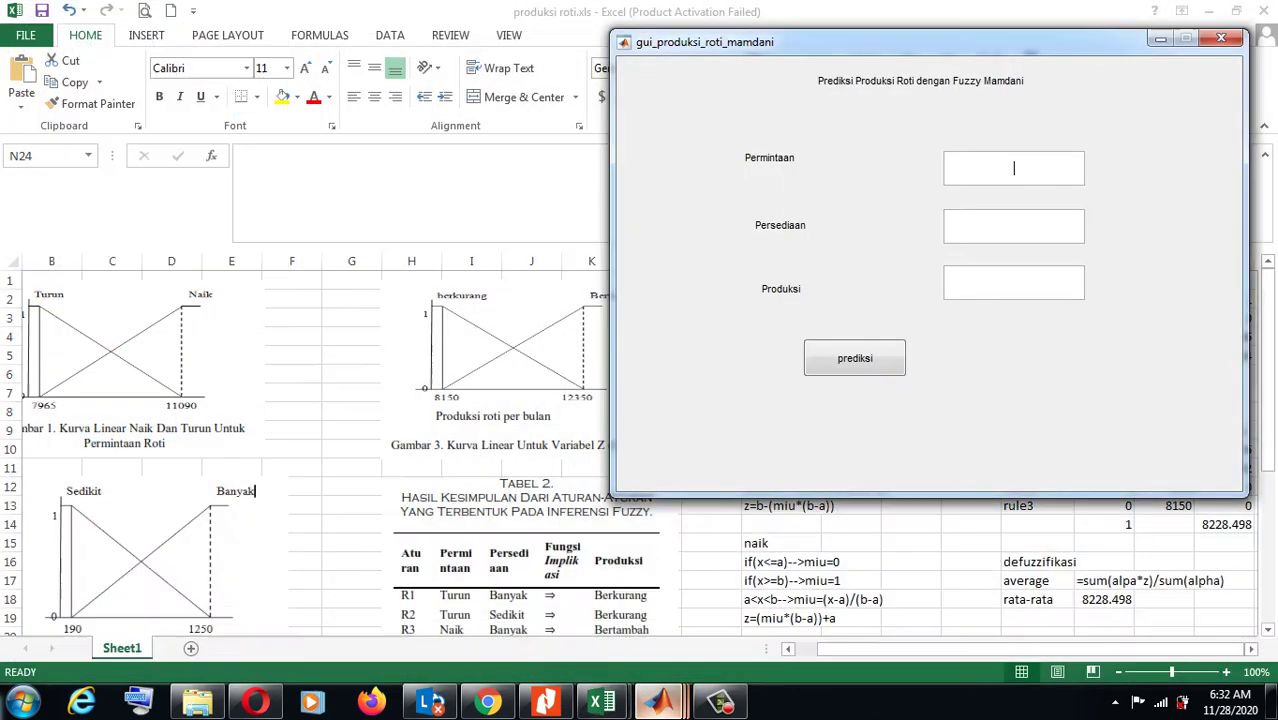
pyautogui.moveTo(900, 42); pyautogui.dragTo(359, 68)
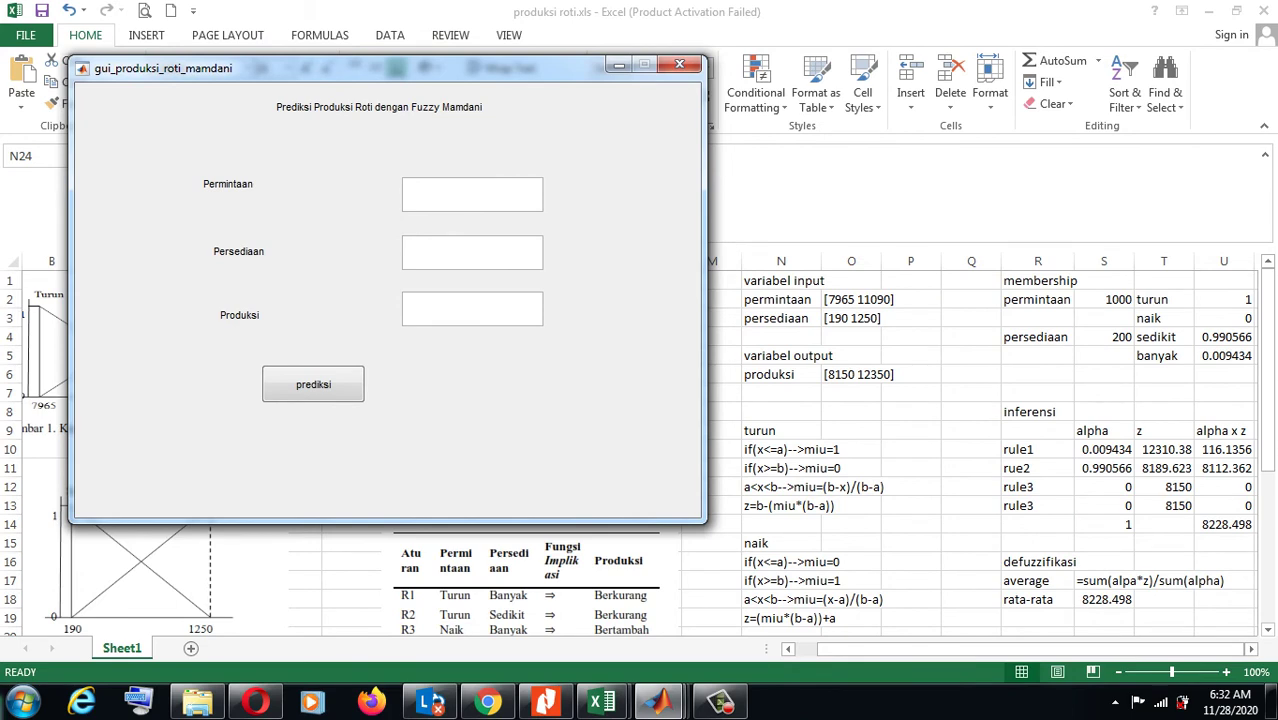
# - Test the prediction in the running GUI with Permintaan 1000 and Persediaan 200
pyautogui.write('1000')
pyautogui.click(472, 253)
pyautogui.write('200')
pyautogui.click(313, 384)
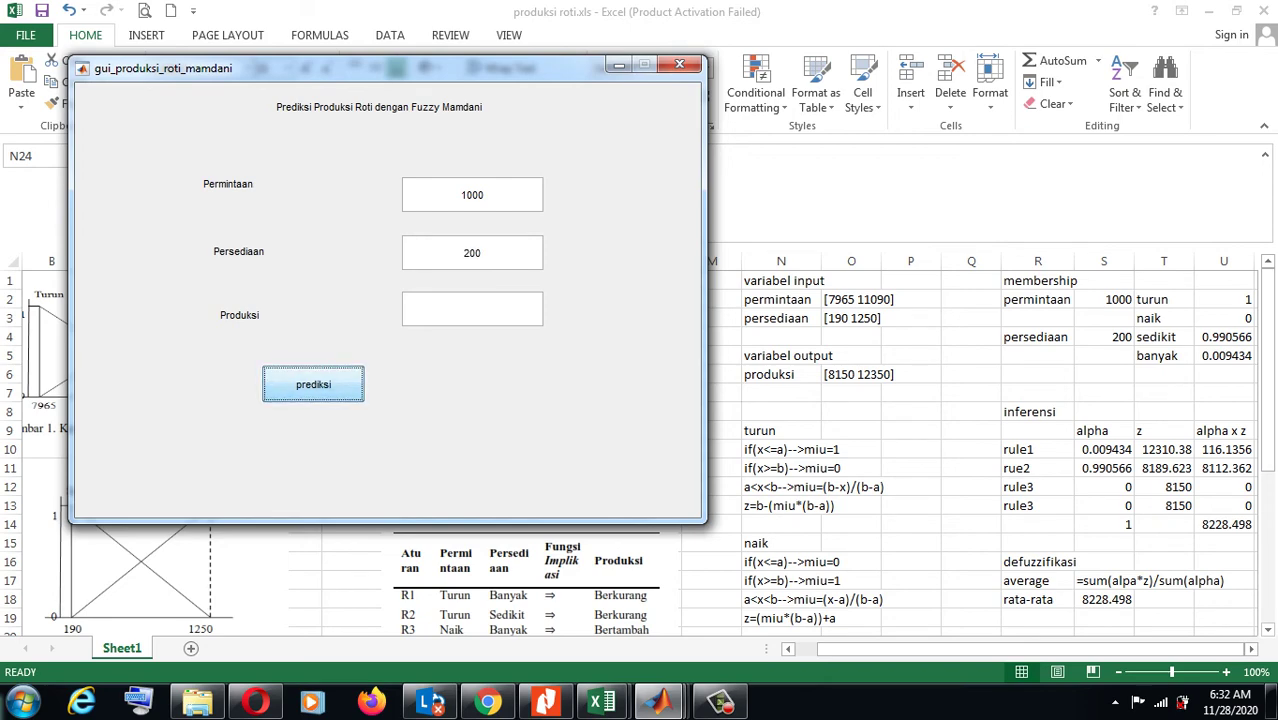
# - Close the running GUI, return to the main MATLAB window and clear the Command Window
pyautogui.click(679, 64)
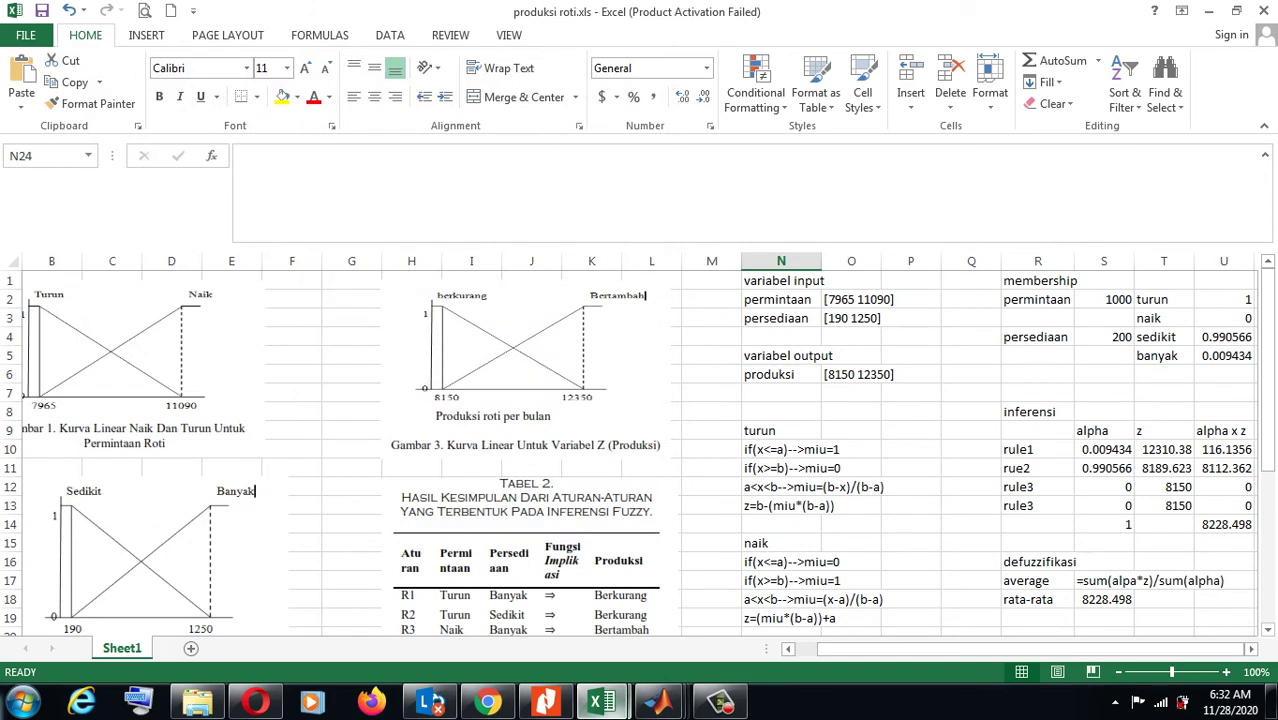
pyautogui.moveTo(660, 703)
pyautogui.click(255, 595)
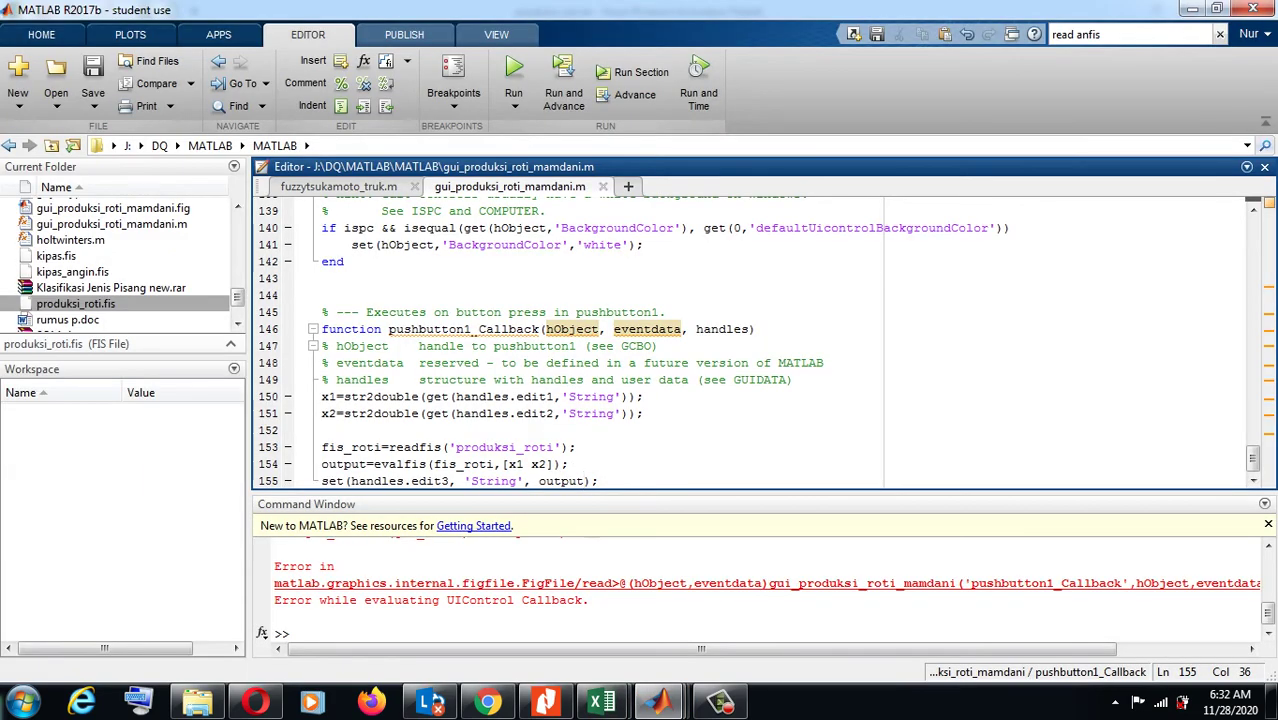
pyautogui.click(296, 633)
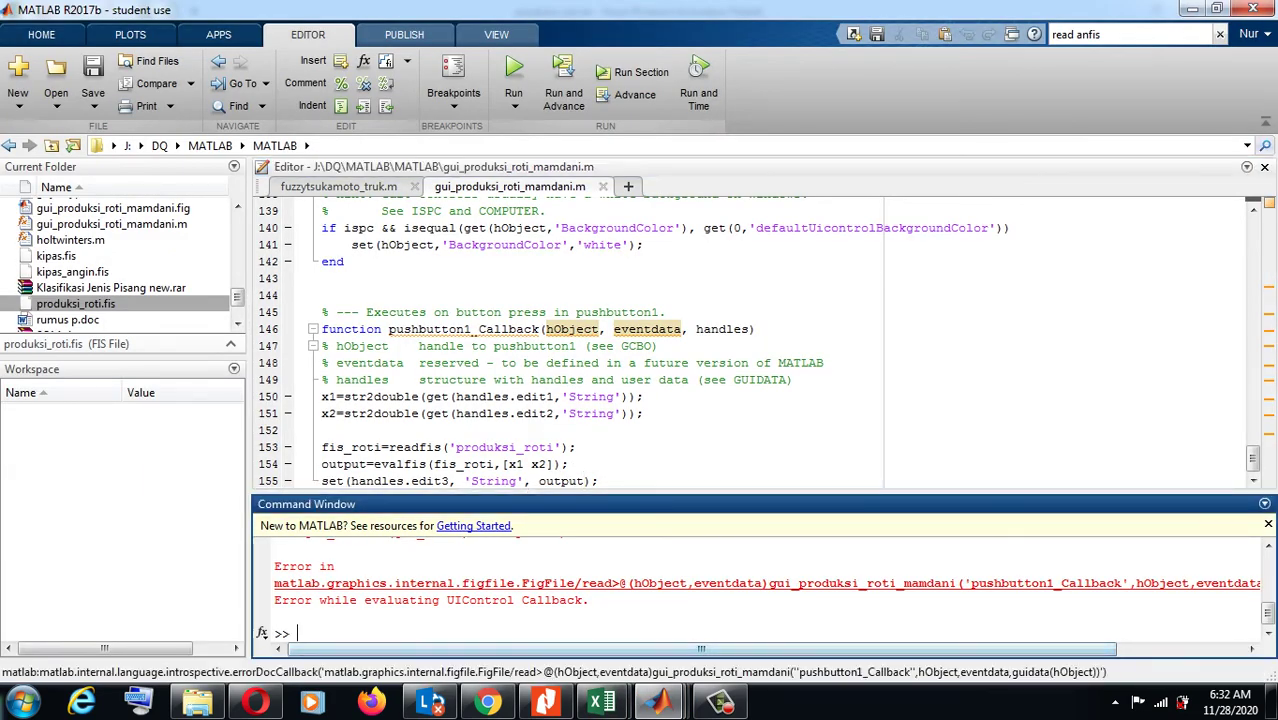
pyautogui.rightClick(710, 620)
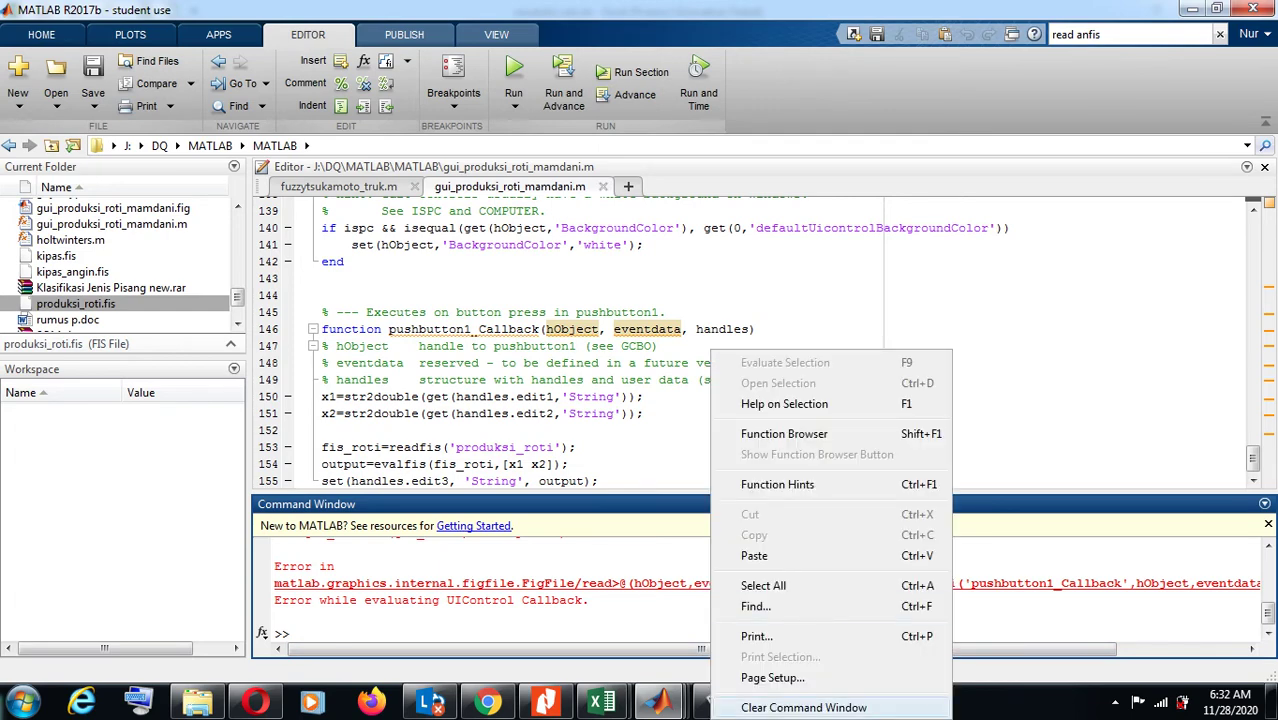
pyautogui.click(803, 707)
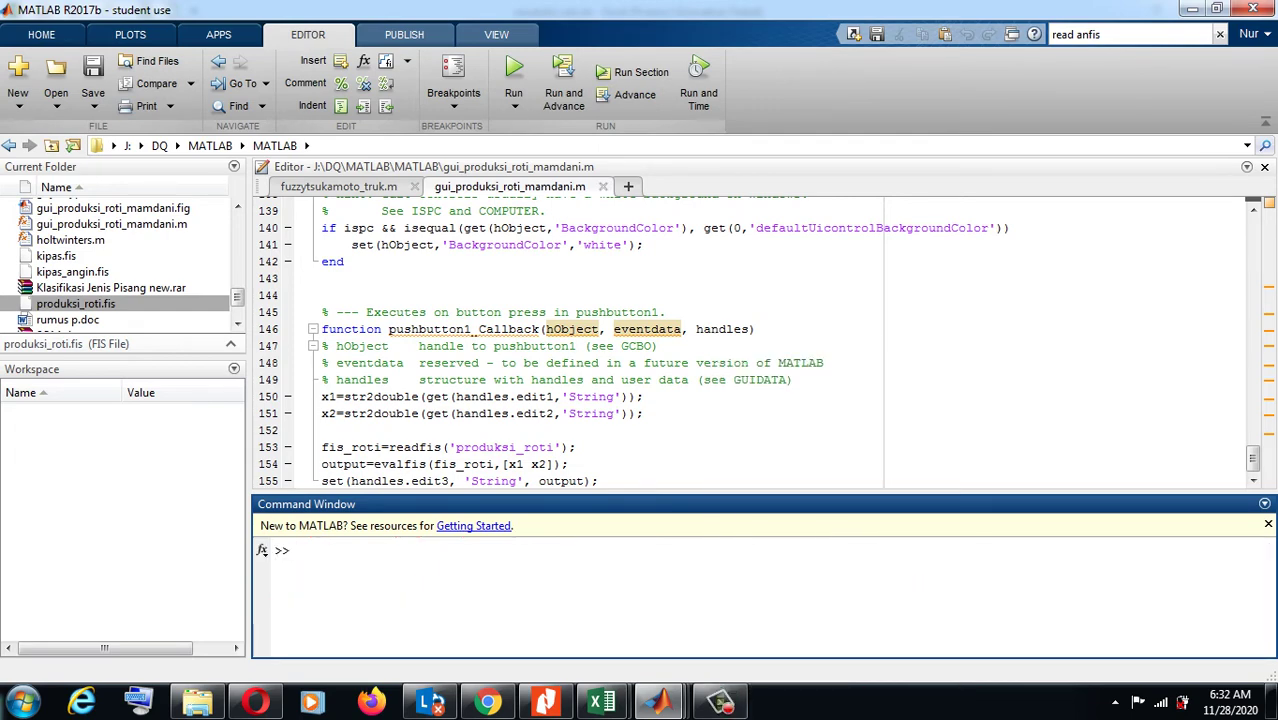
# - Swap the evalfis arguments in the output line so that it reads output=evalfis([x1 x2],fis_roti);
pyautogui.moveTo(555, 464); pyautogui.dragTo(500, 464)
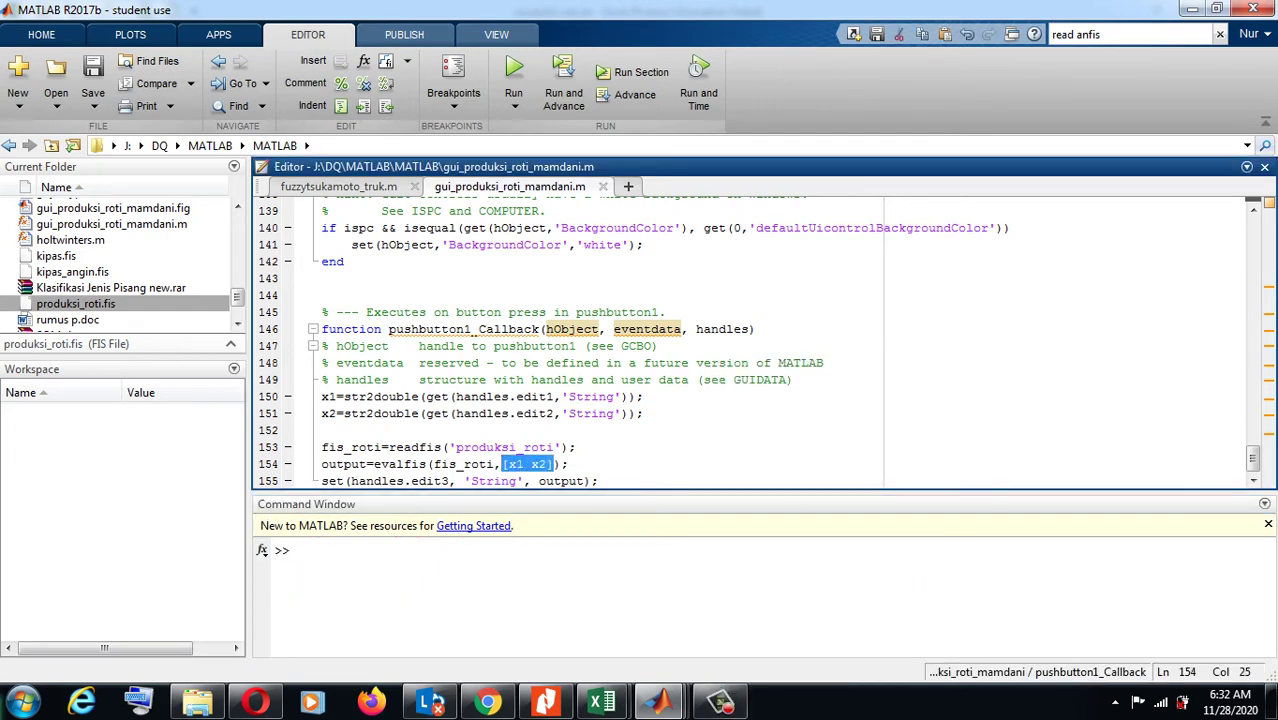
pyautogui.press('BackSpace')
pyautogui.press('BackSpace')
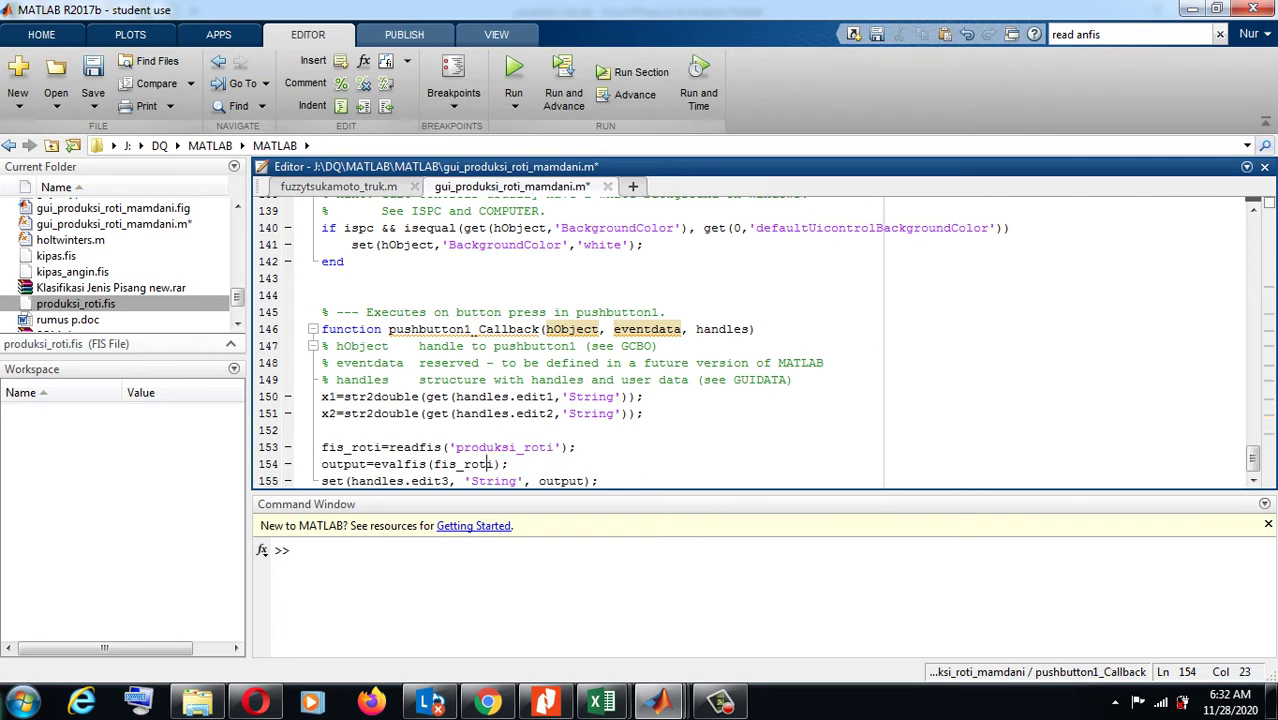
pyautogui.click(424, 464)
pyautogui.click(428, 464)
pyautogui.click(432, 464)
pyautogui.write('[x1 x2]')
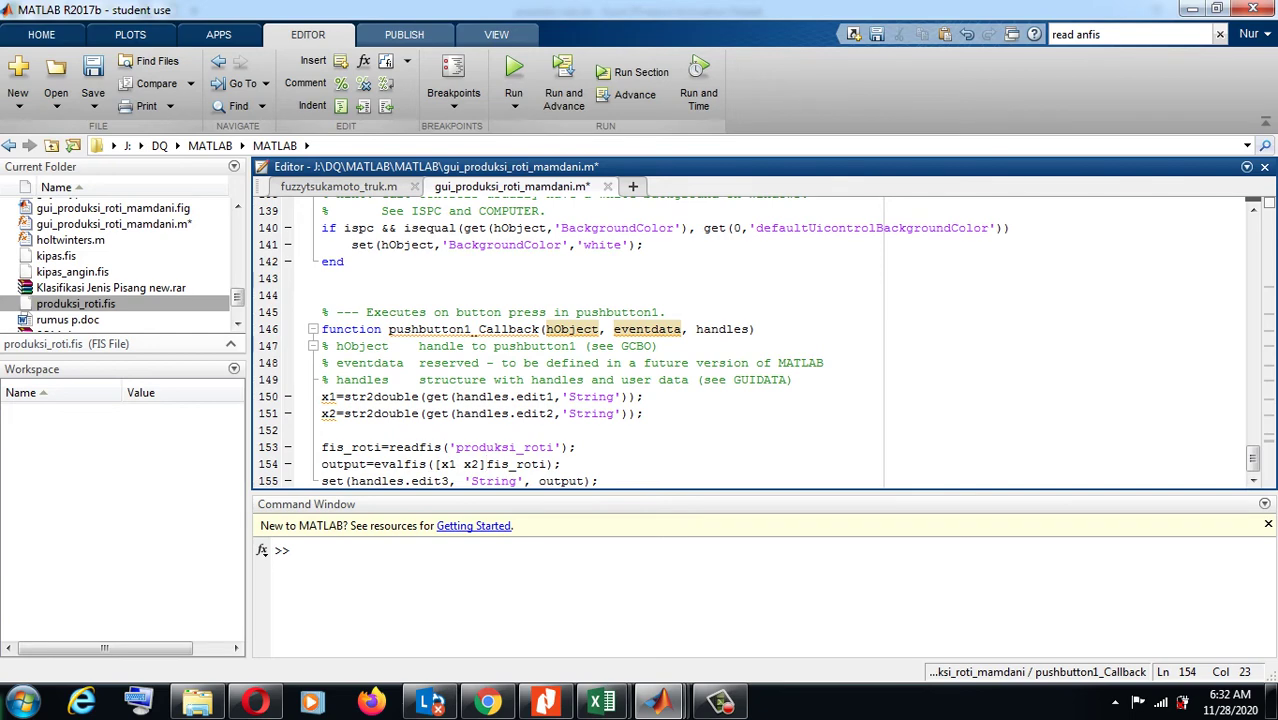
pyautogui.write(',')
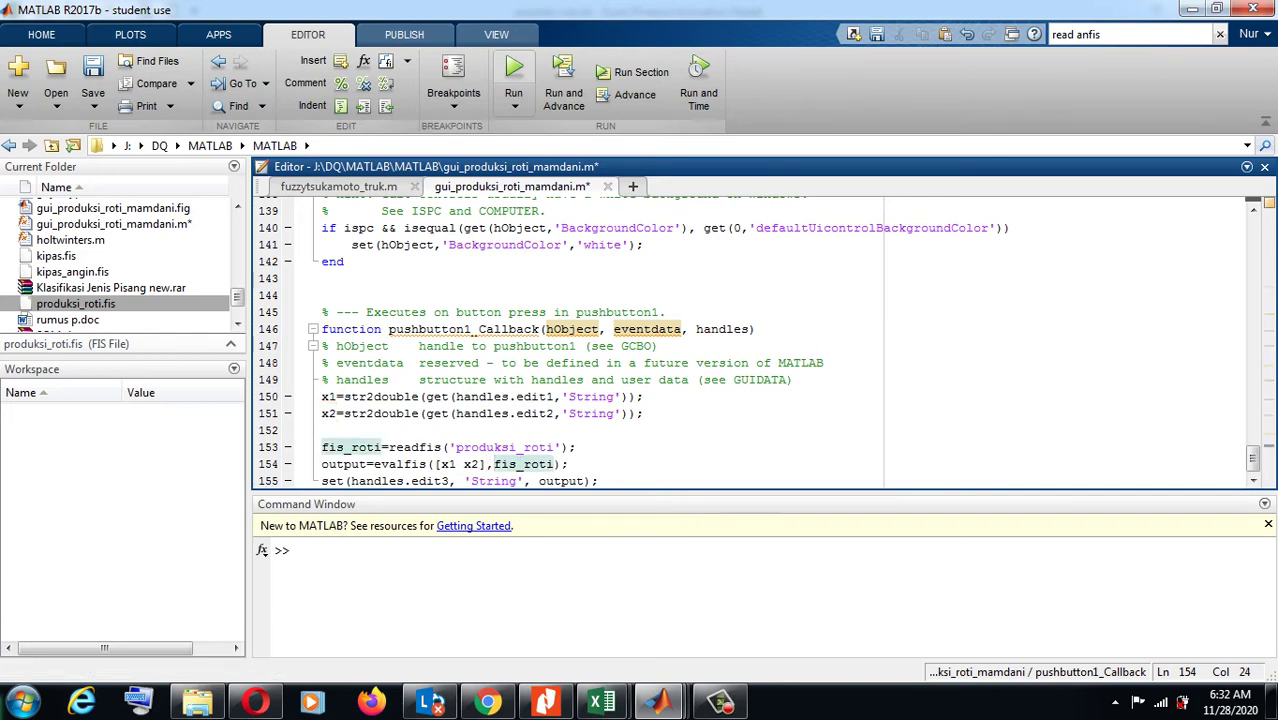
# - Run gui_produksi_roti_mamdani, test the prediction with Permintaan 1000 and Persediaan 200, and close the running GUI
pyautogui.click(513, 67)
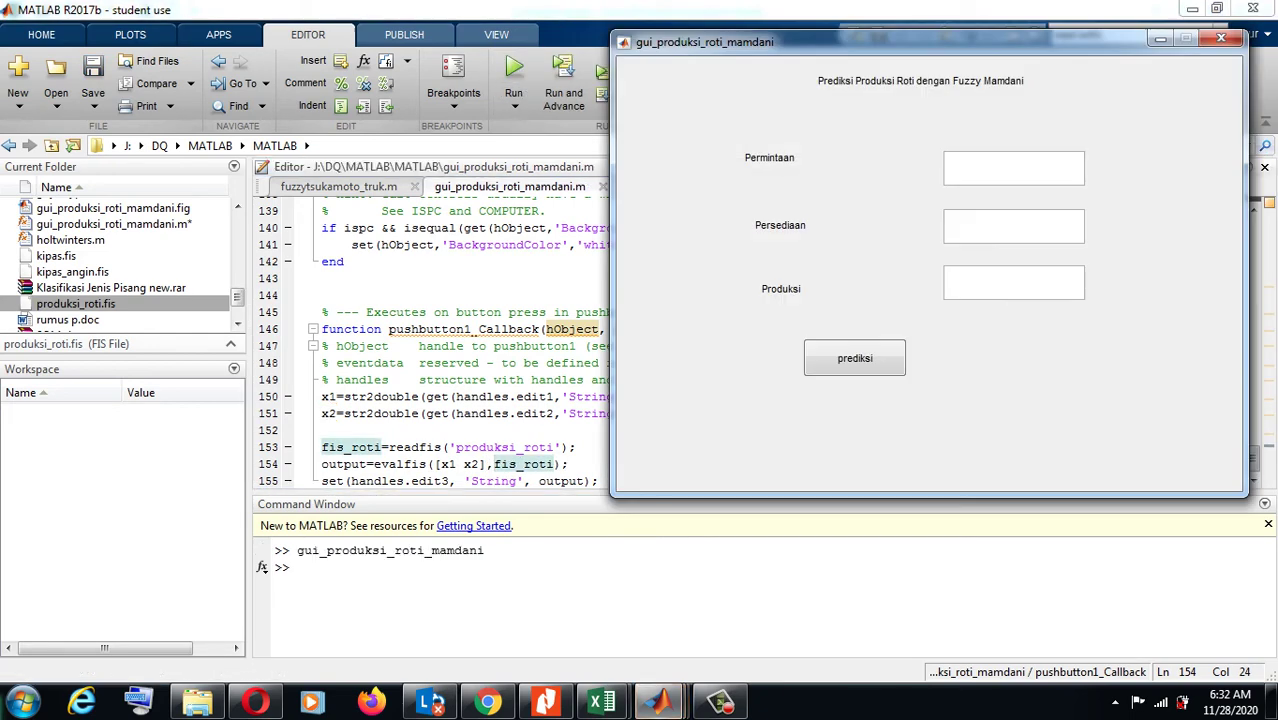
pyautogui.write('1000')
pyautogui.write('200')
pyautogui.click(854, 358)
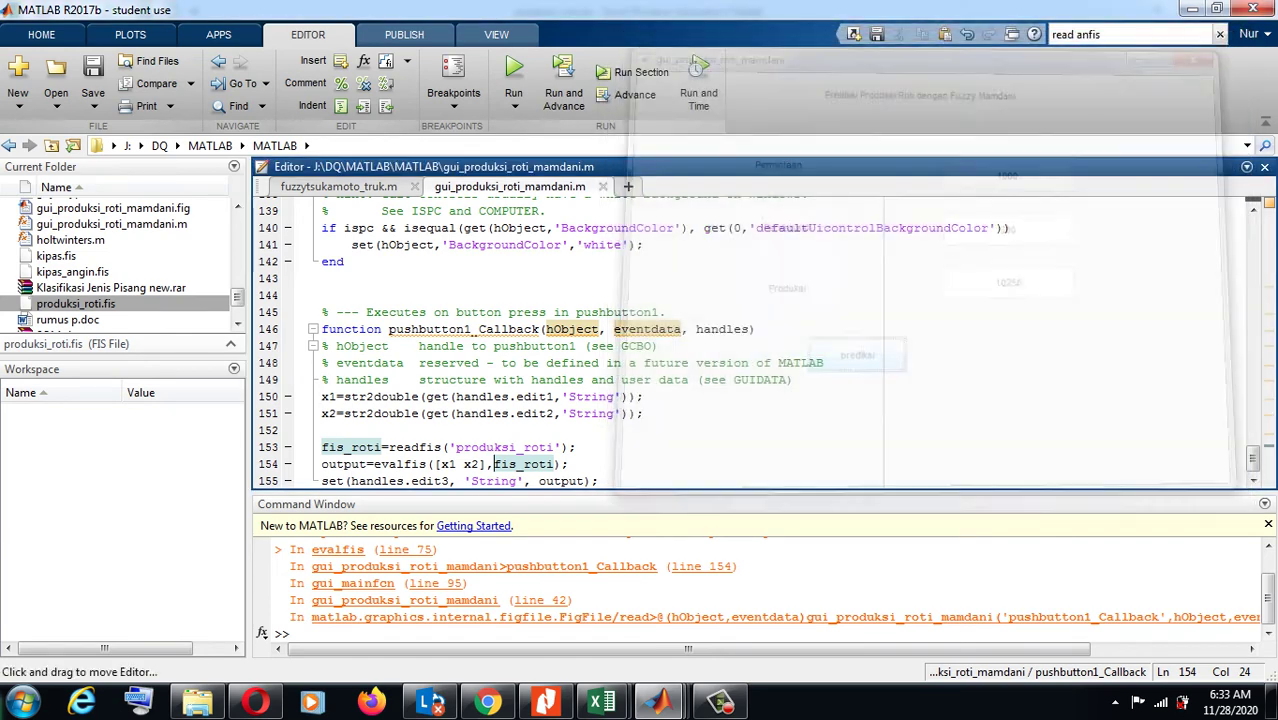
pyautogui.click(1221, 38)
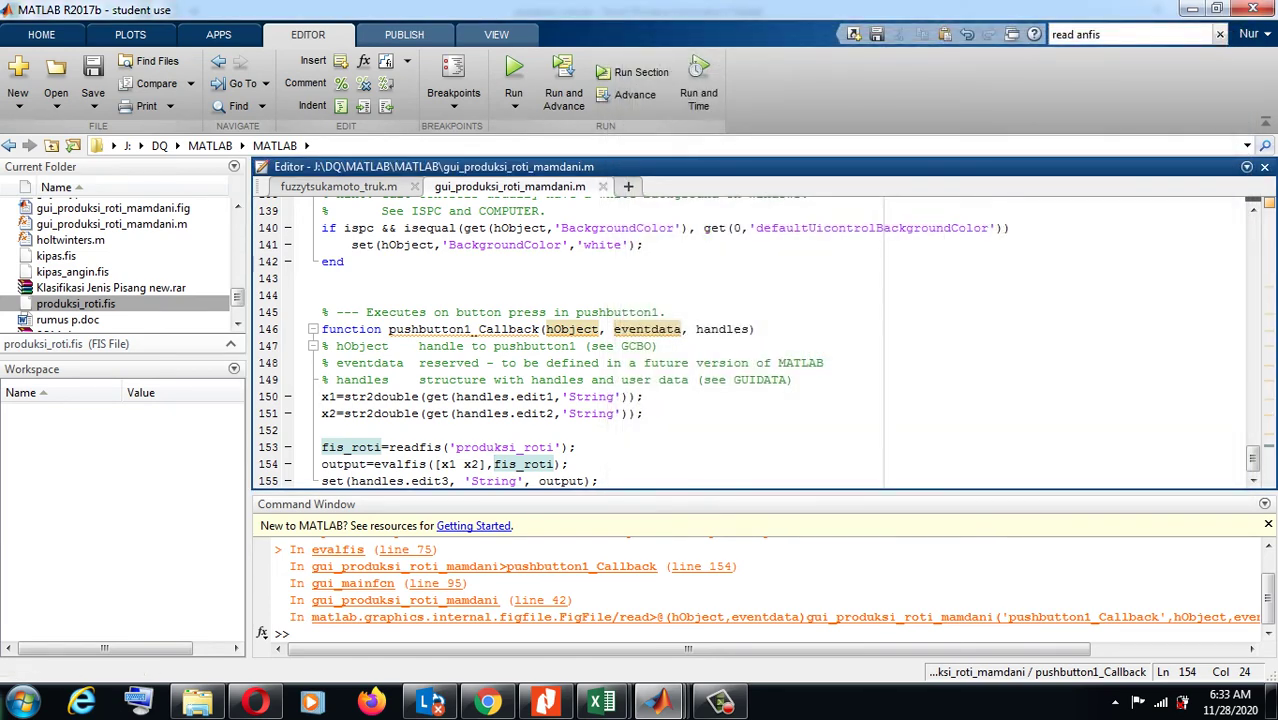
# - Create a blank GUIDE interface and save it as produksi_roti_tsukamoto in the MATLAB folder
pyautogui.click(41, 34)
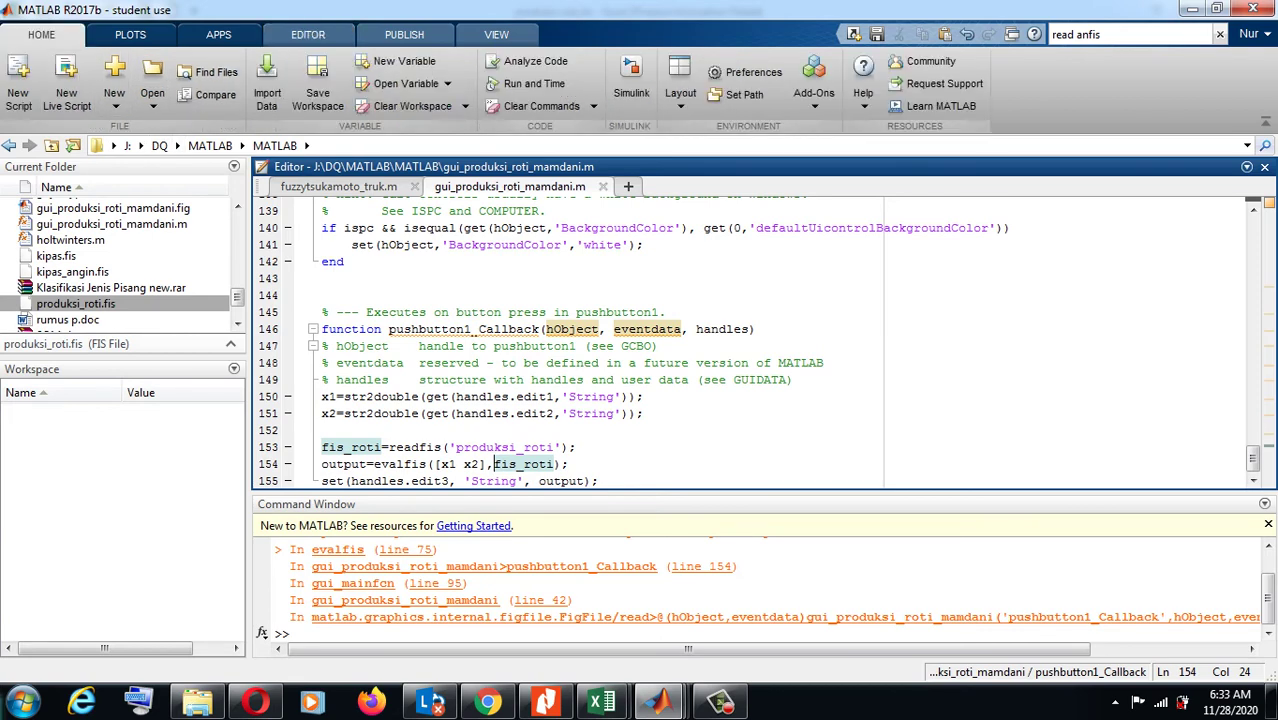
pyautogui.click(114, 98)
pyautogui.moveTo(148, 360)
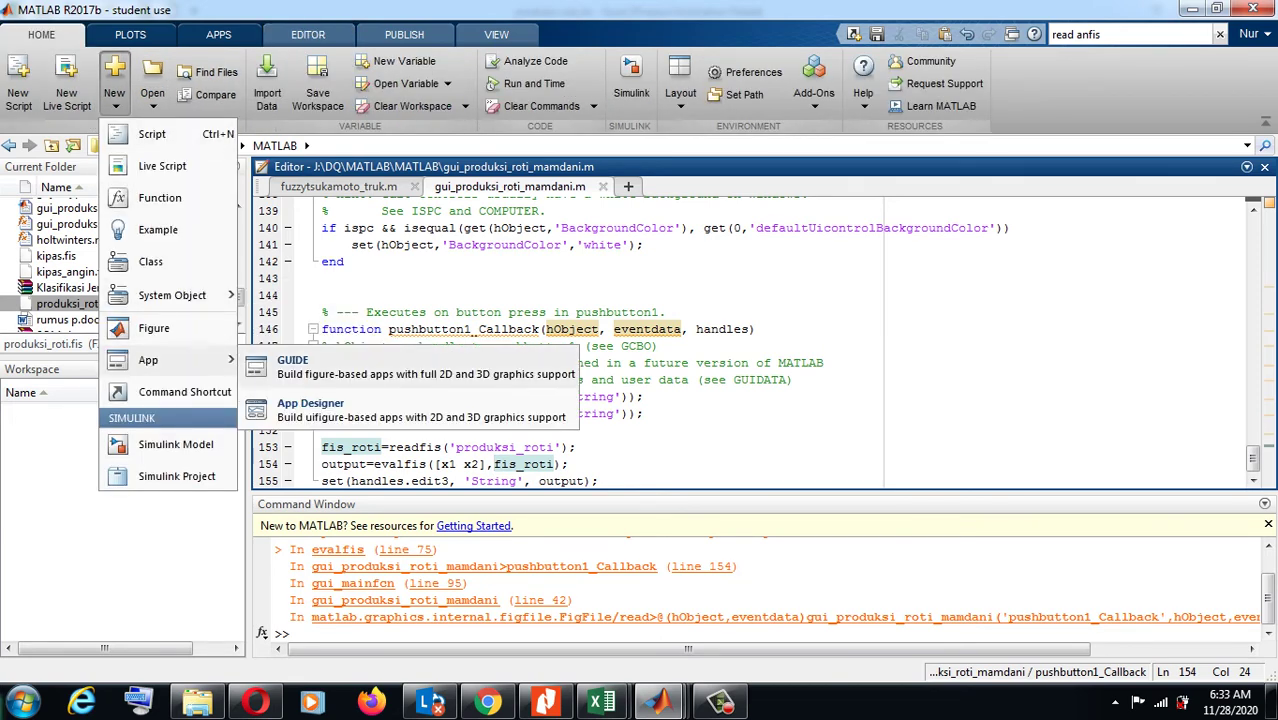
pyautogui.click(300, 366)
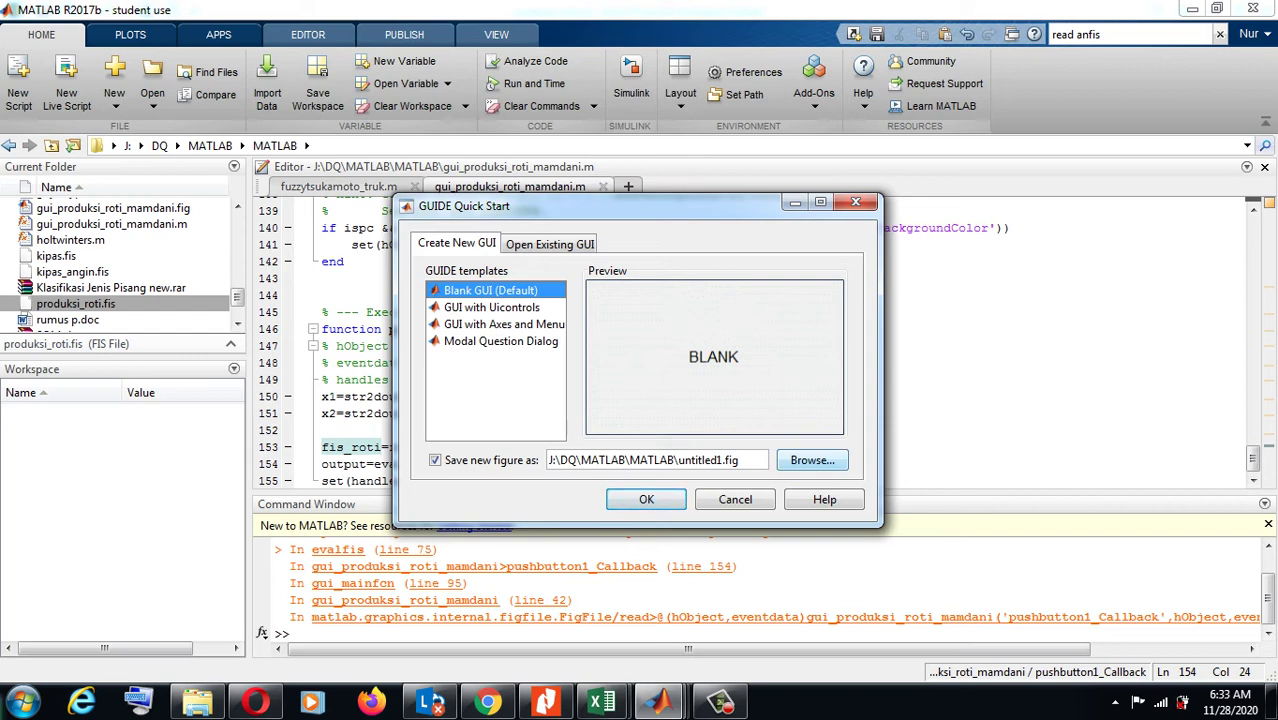
pyautogui.click(812, 460)
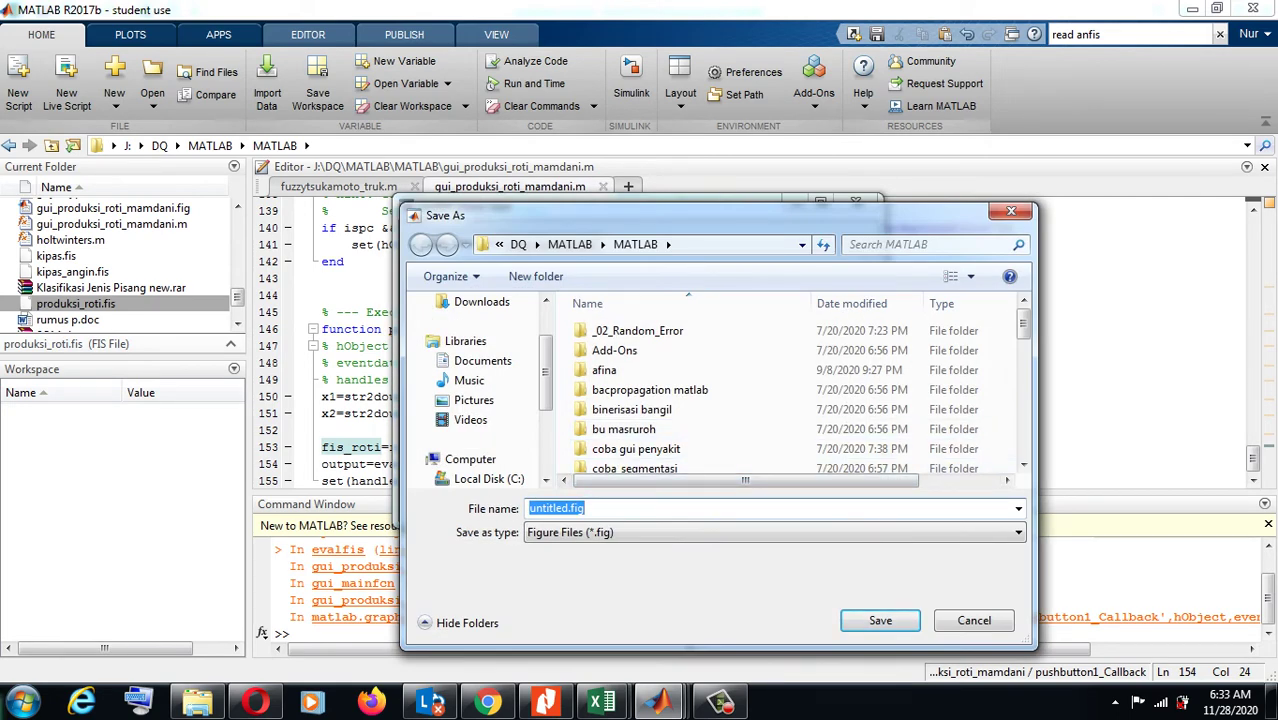
pyautogui.write('produksi')
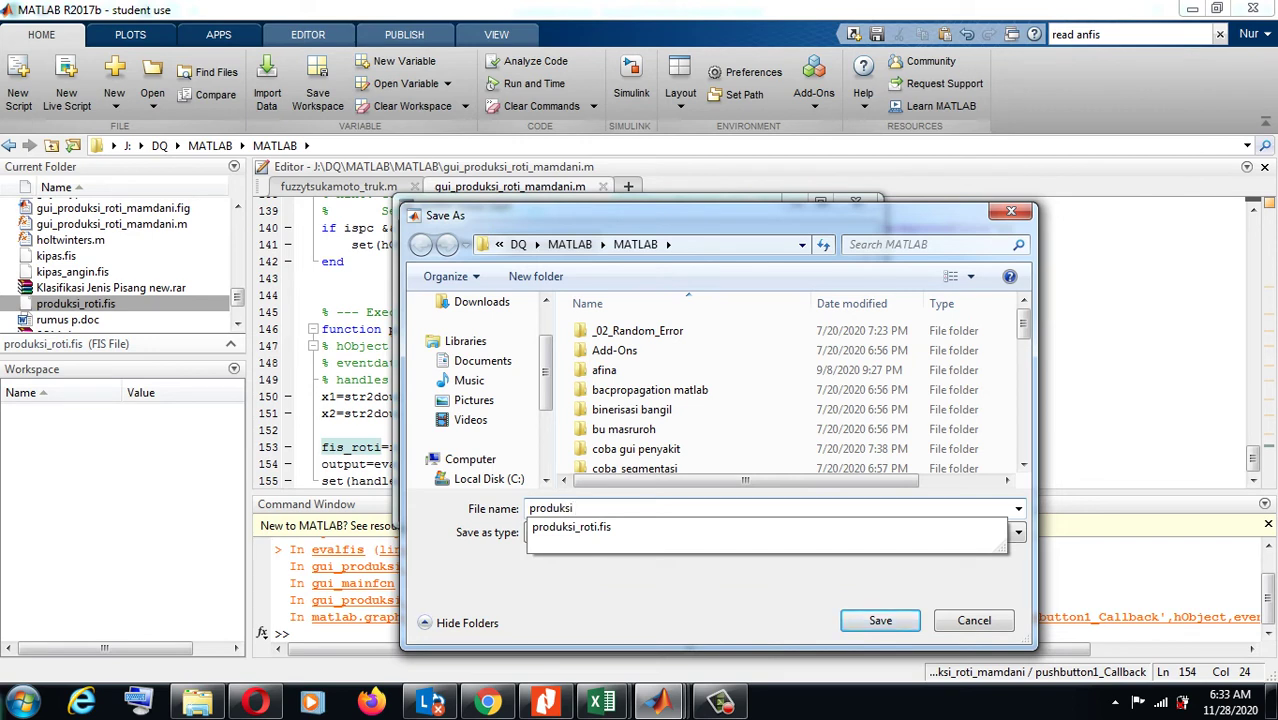
pyautogui.write('_roti_')
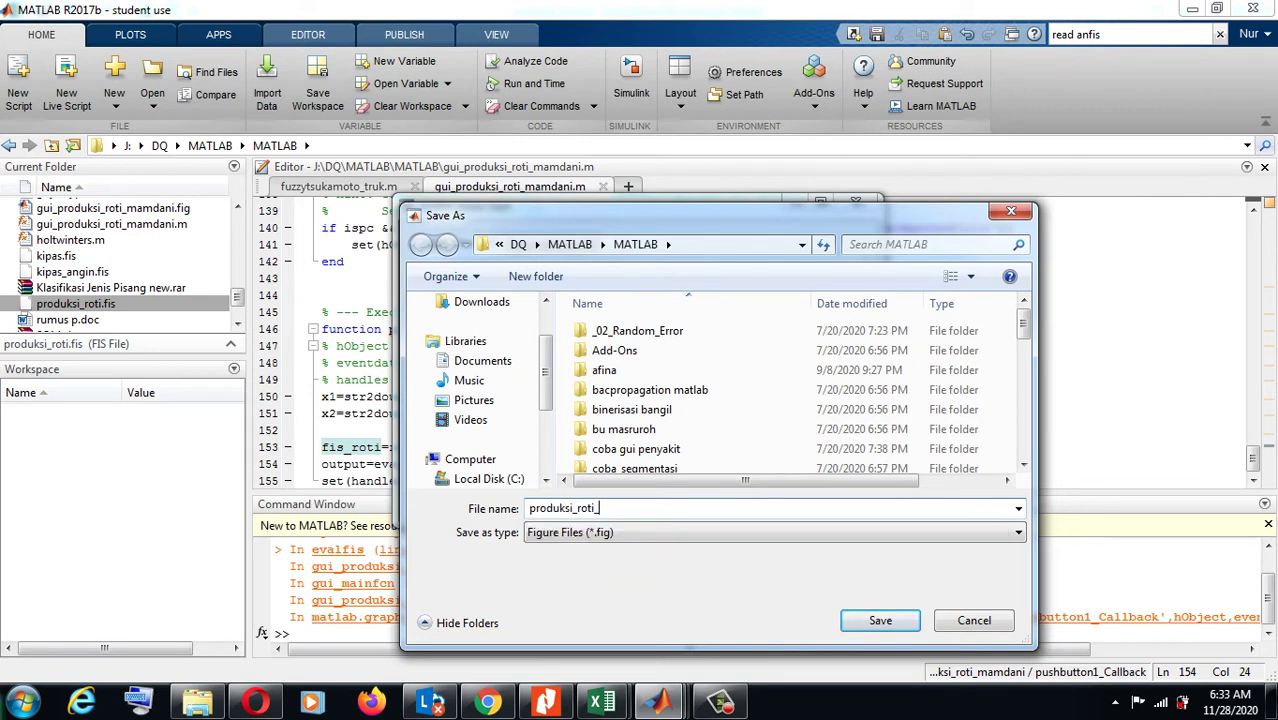
pyautogui.write('tsukamoto')
pyautogui.press('Return')
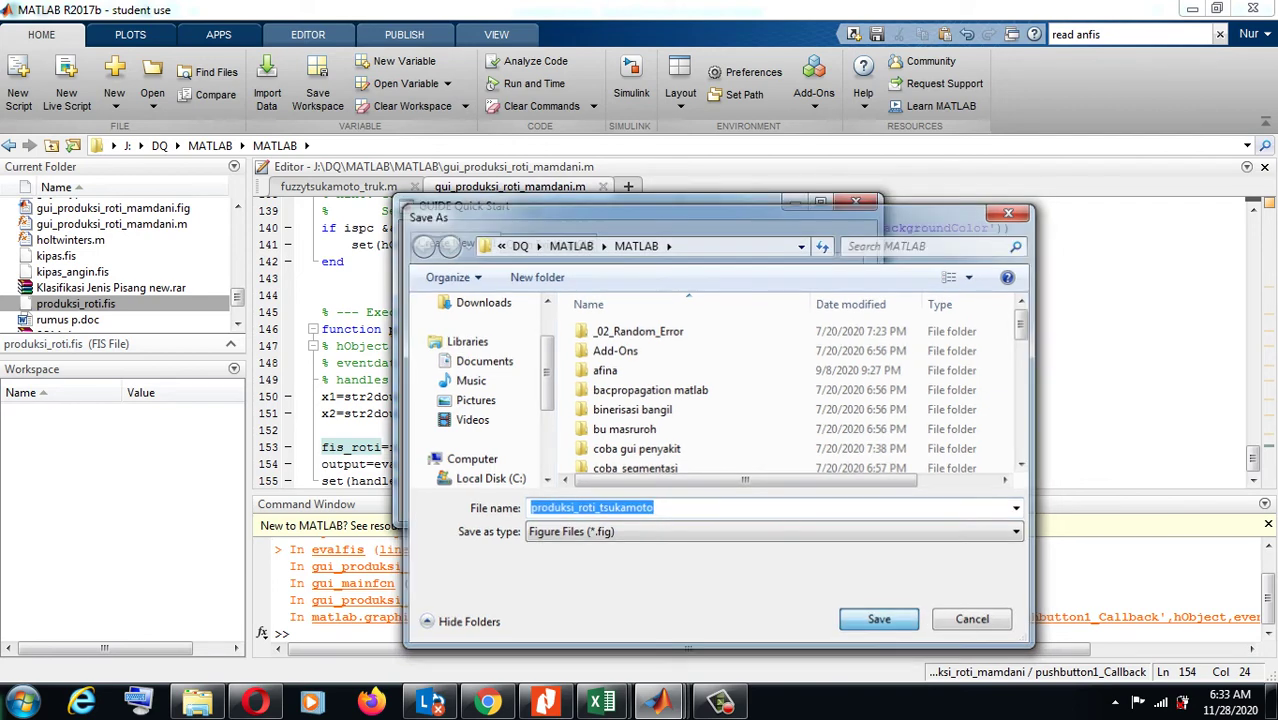
pyautogui.press('Return')
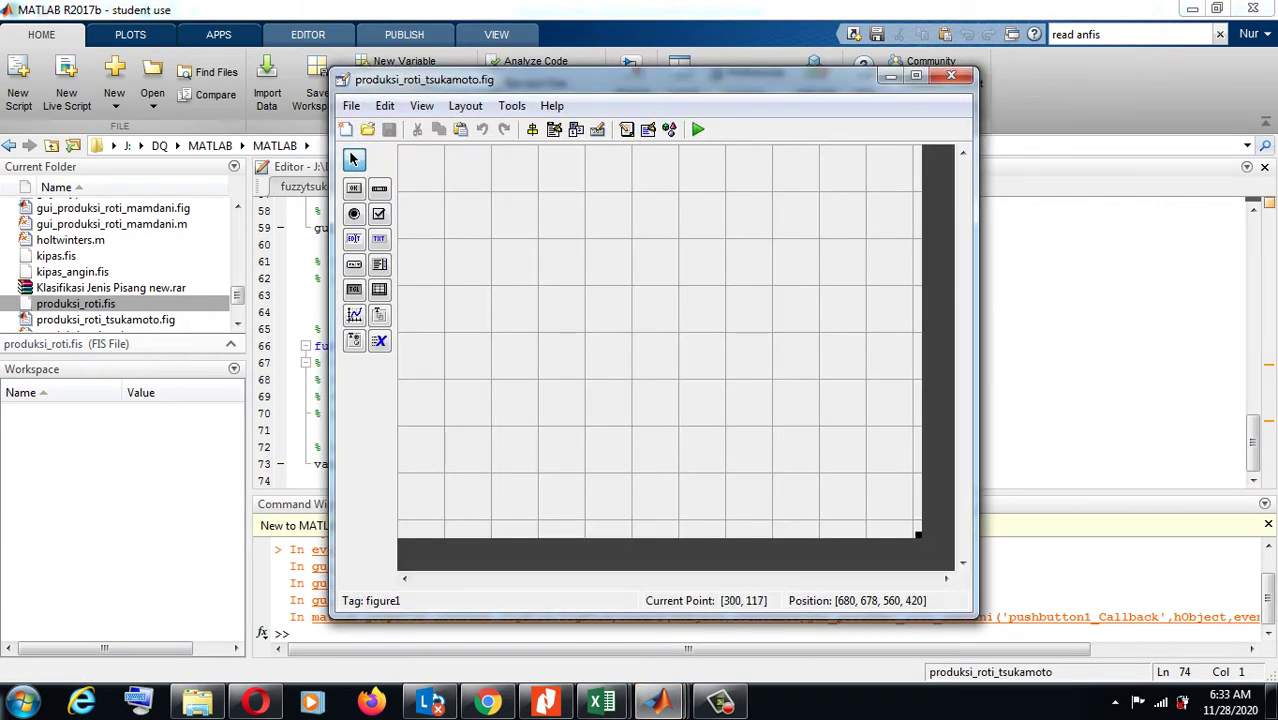
# - Copy all the labels, edit boxes and the prediksi button from gui_produksi_roti_mamdani.fig and save that figure
pyautogui.click(658, 702)
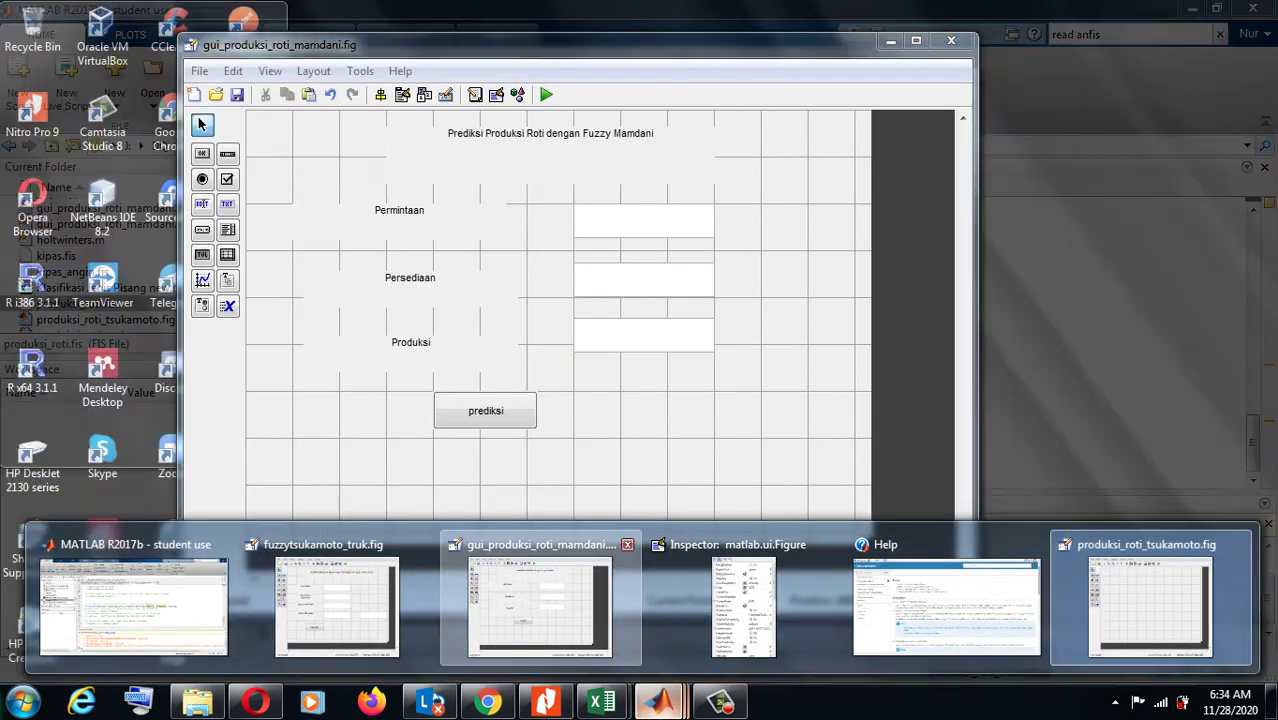
pyautogui.click(540, 605)
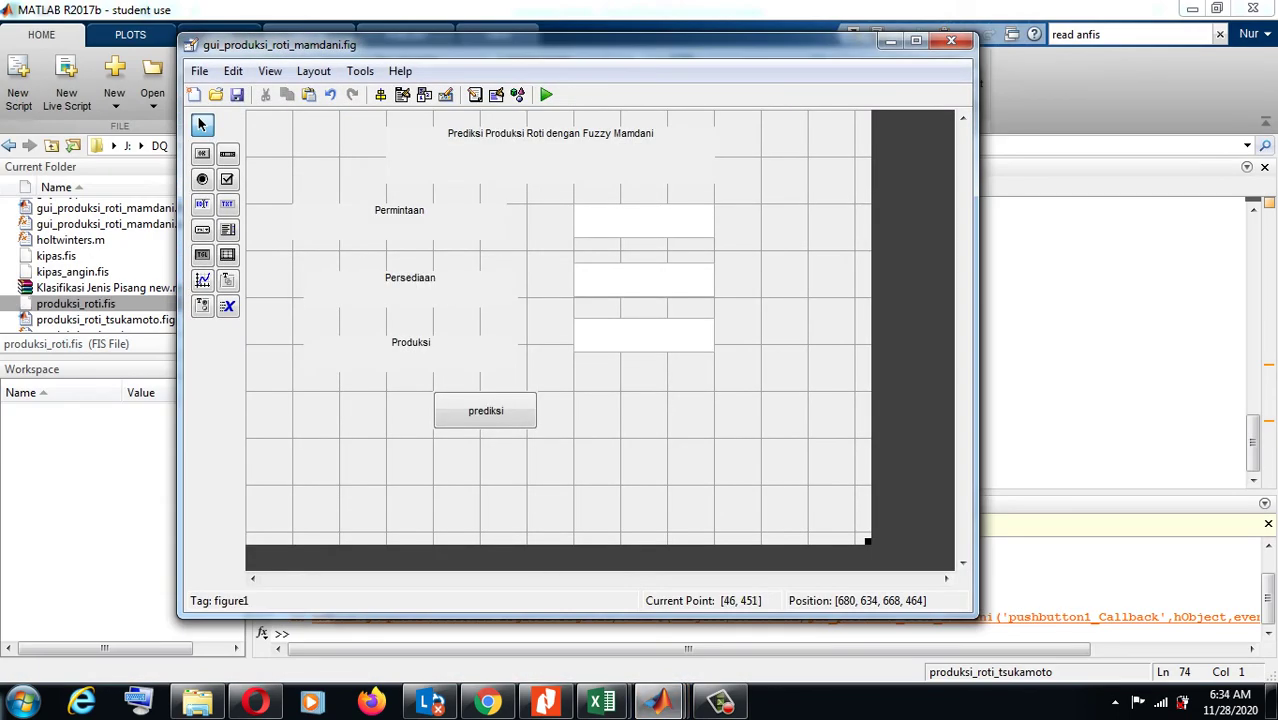
pyautogui.moveTo(277, 112); pyautogui.dragTo(805, 462)
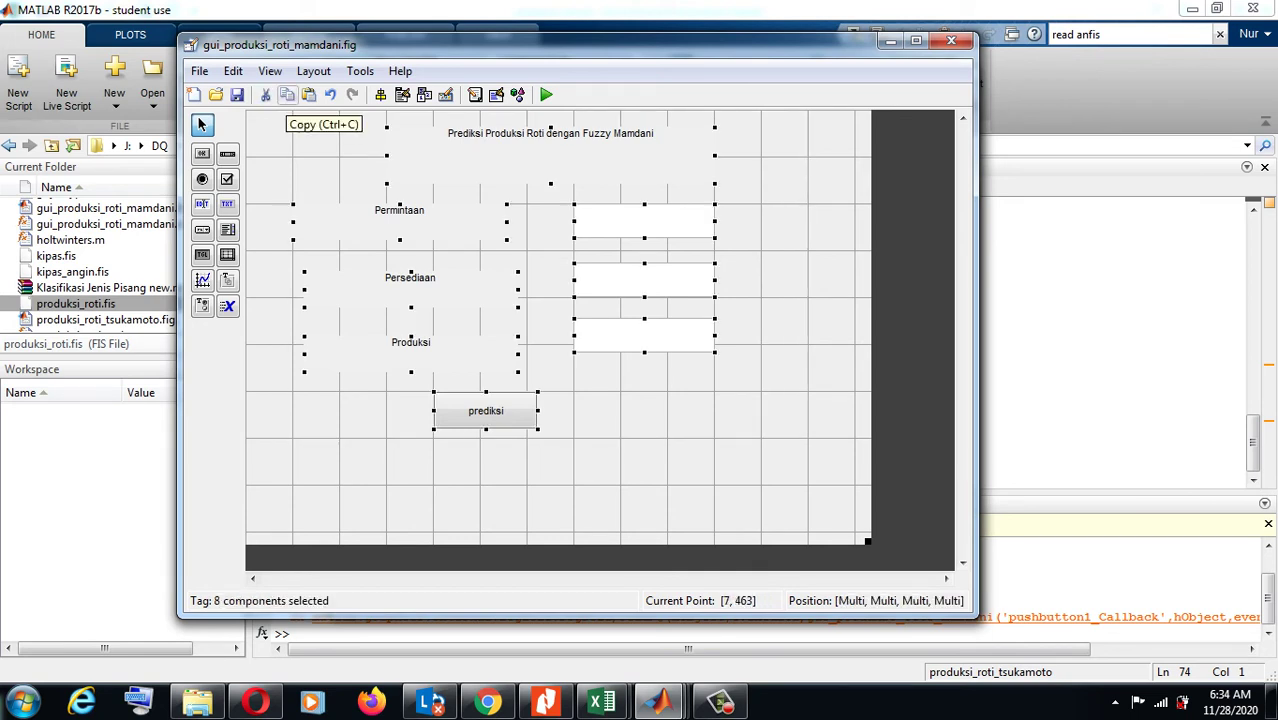
pyautogui.click(287, 94)
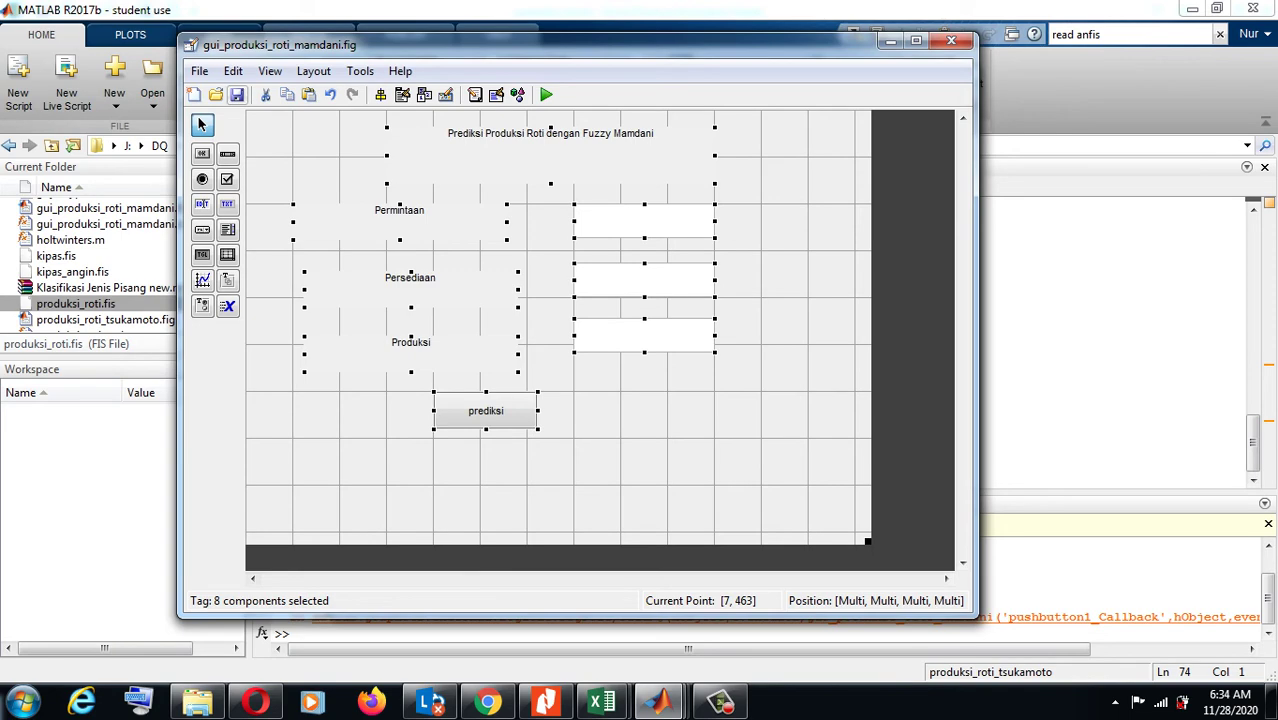
pyautogui.click(237, 94)
# - Paste the copied components into produksi_roti_tsukamoto.fig and move them as a group so that they fit the layout area
pyautogui.click(663, 702)
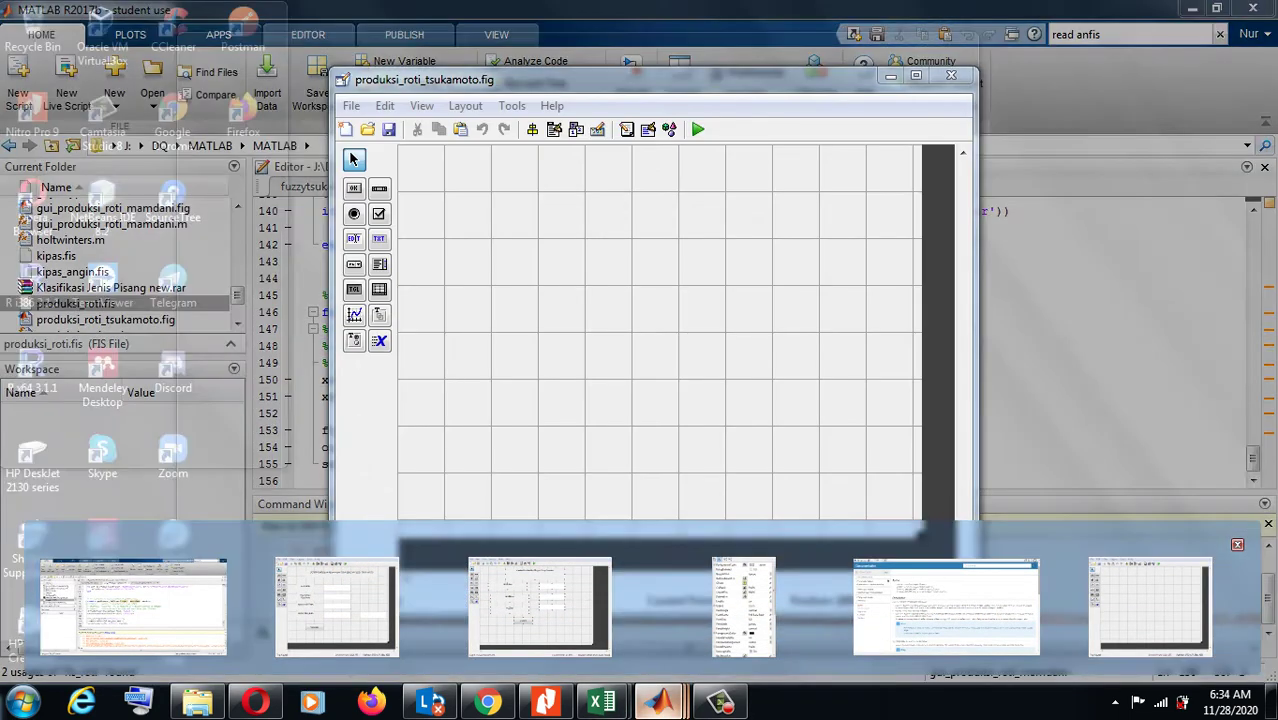
pyautogui.click(1150, 600)
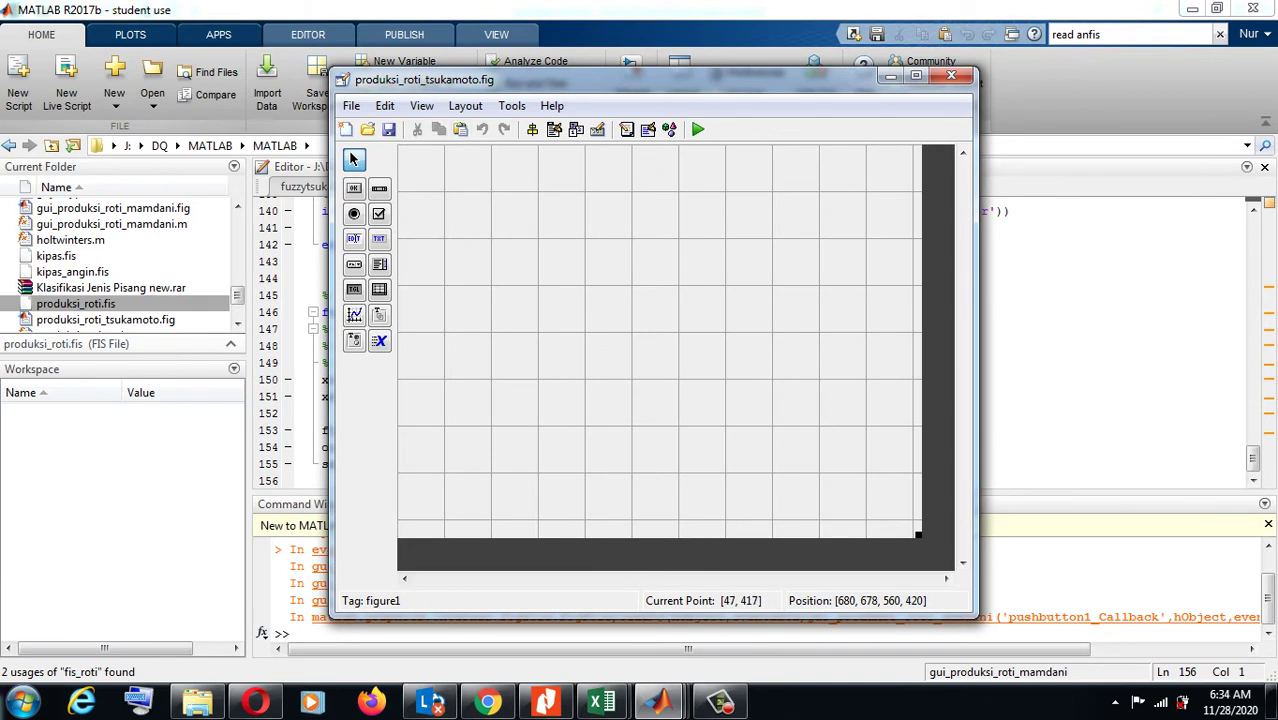
pyautogui.hotkey('ctrl', 'v')
pyautogui.moveTo(815, 341); pyautogui.dragTo(741, 245)
pyautogui.click(815, 491)
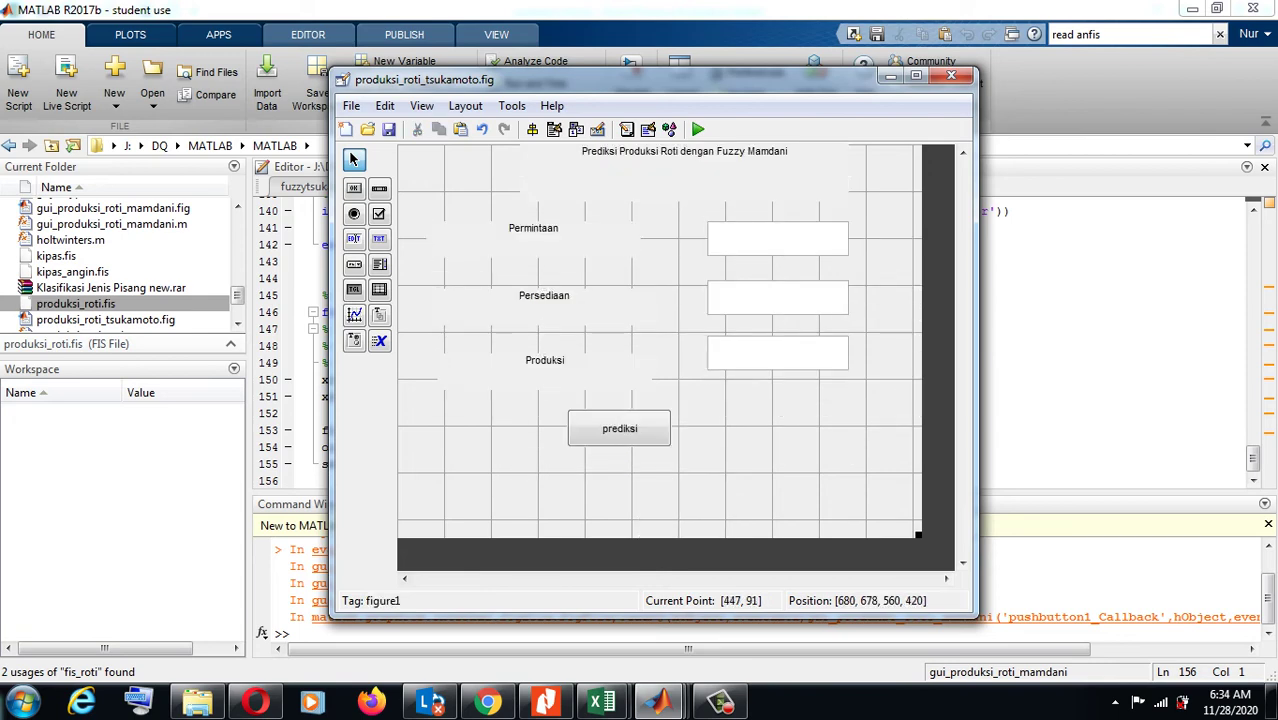
# - Change the title label's String property to Prediksi Produksi Roti dengan Fuzzy Tsukamoto
pyautogui.click(716, 151)
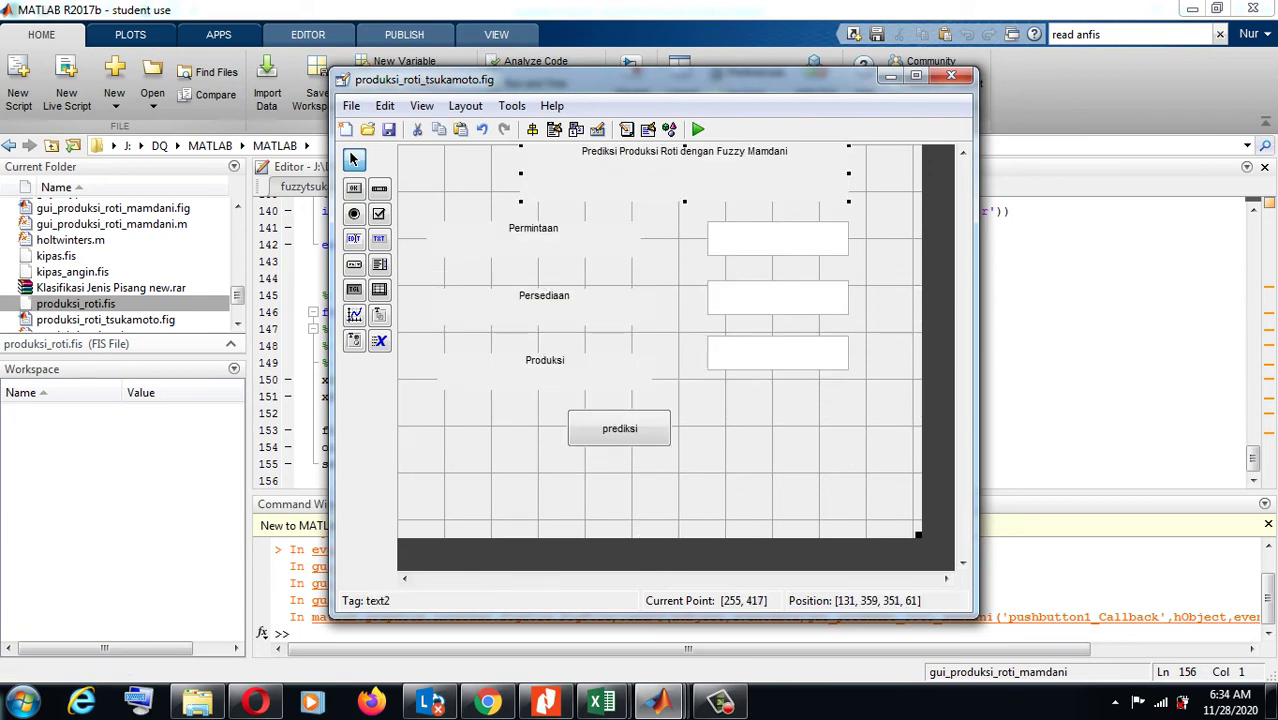
pyautogui.click(648, 129)
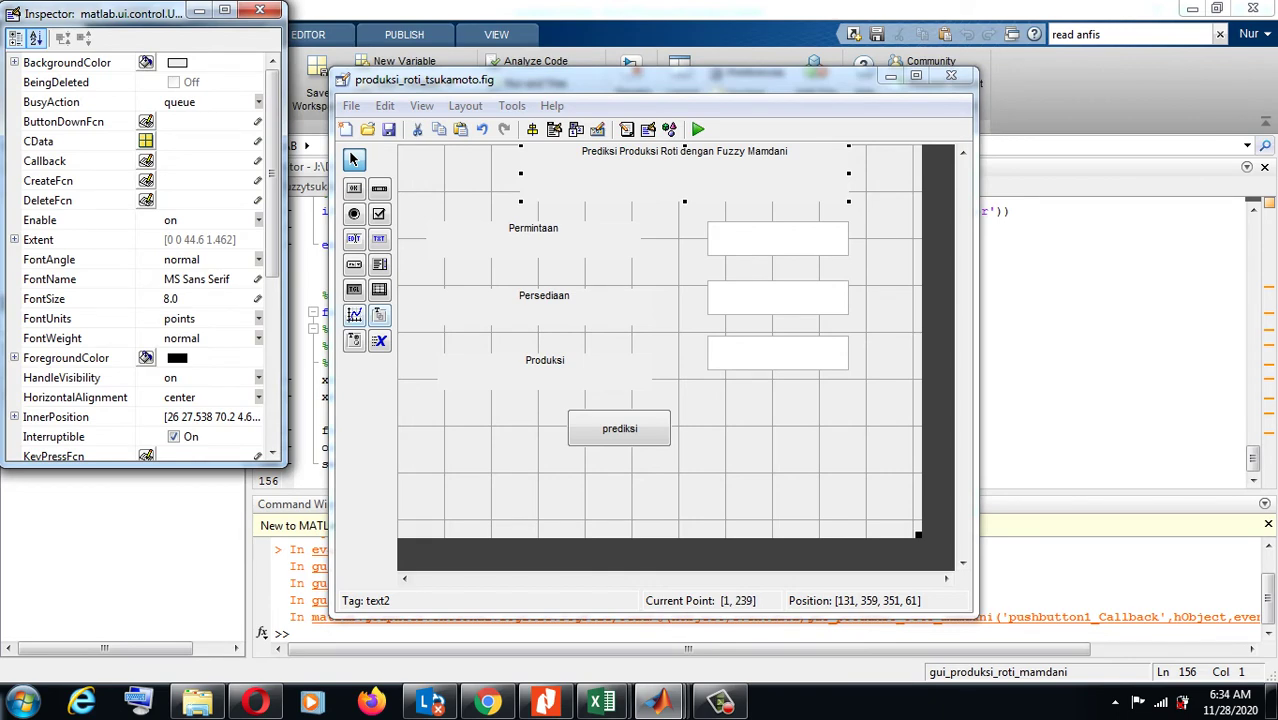
pyautogui.scroll(-5, 145, 255)
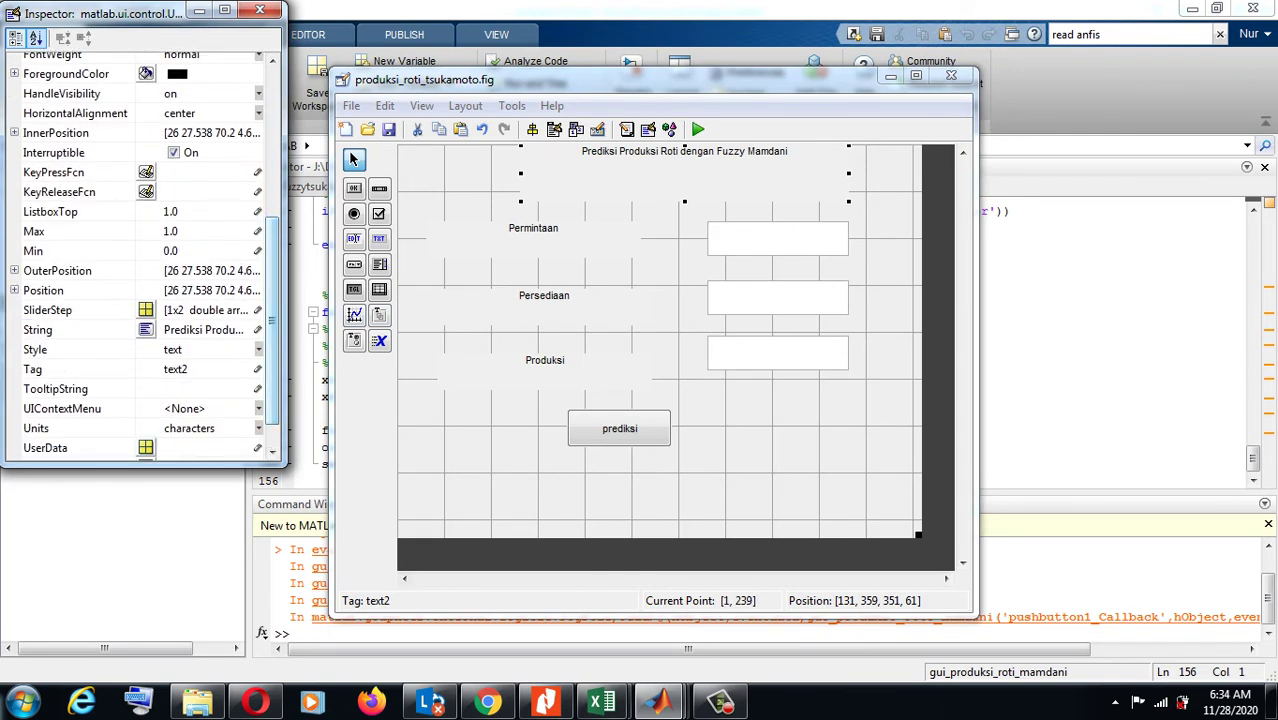
pyautogui.click(40, 329)
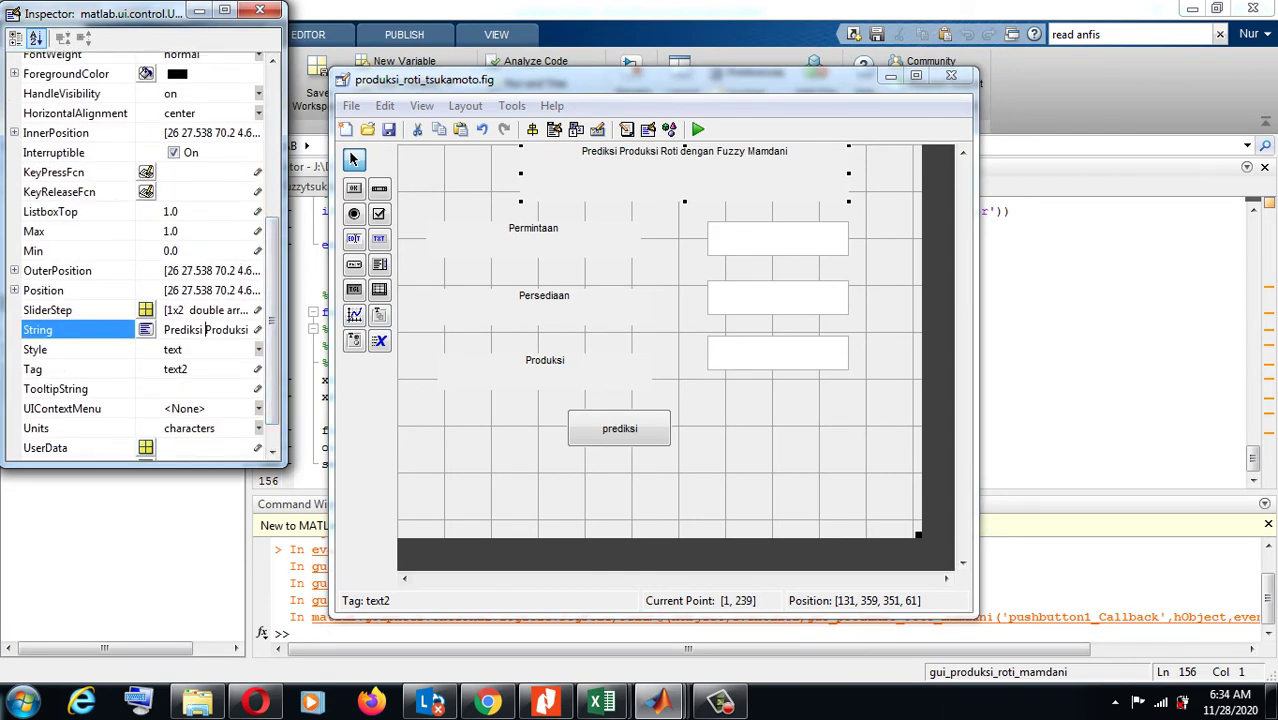
pyautogui.hotkey('ctrl', 'a')
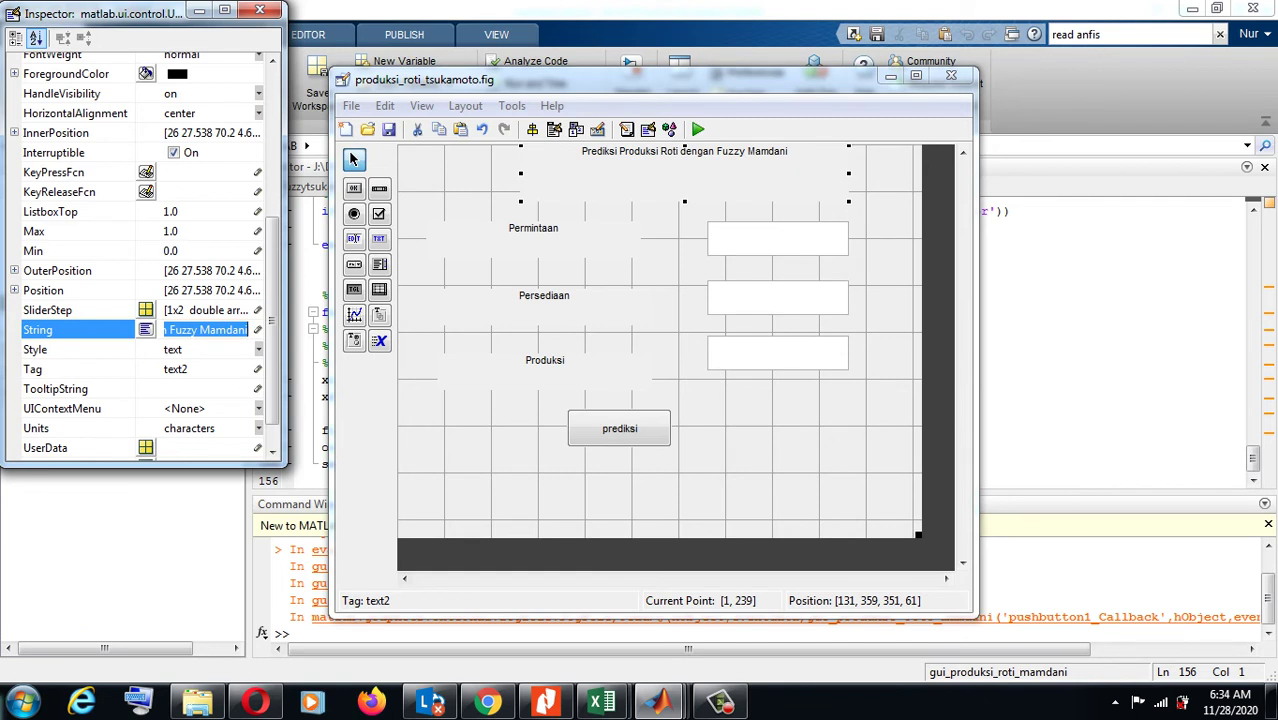
pyautogui.press('End')
pyautogui.press('BackSpace')
pyautogui.press('BackSpace')
pyautogui.press('BackSpace')
pyautogui.press('BackSpace')
pyautogui.press('BackSpace')
pyautogui.press('BackSpace')
pyautogui.press('BackSpace')
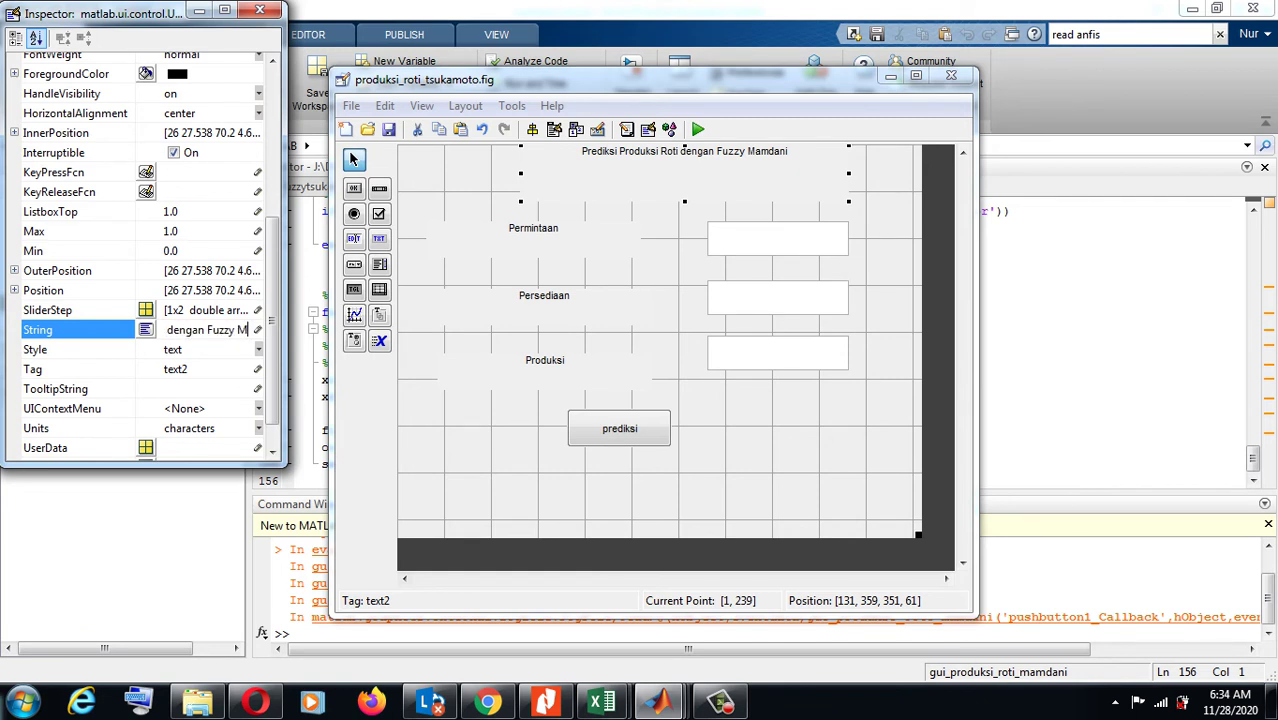
pyautogui.write('Tsukamoto')
pyautogui.press('Return')
pyautogui.click(474, 358)
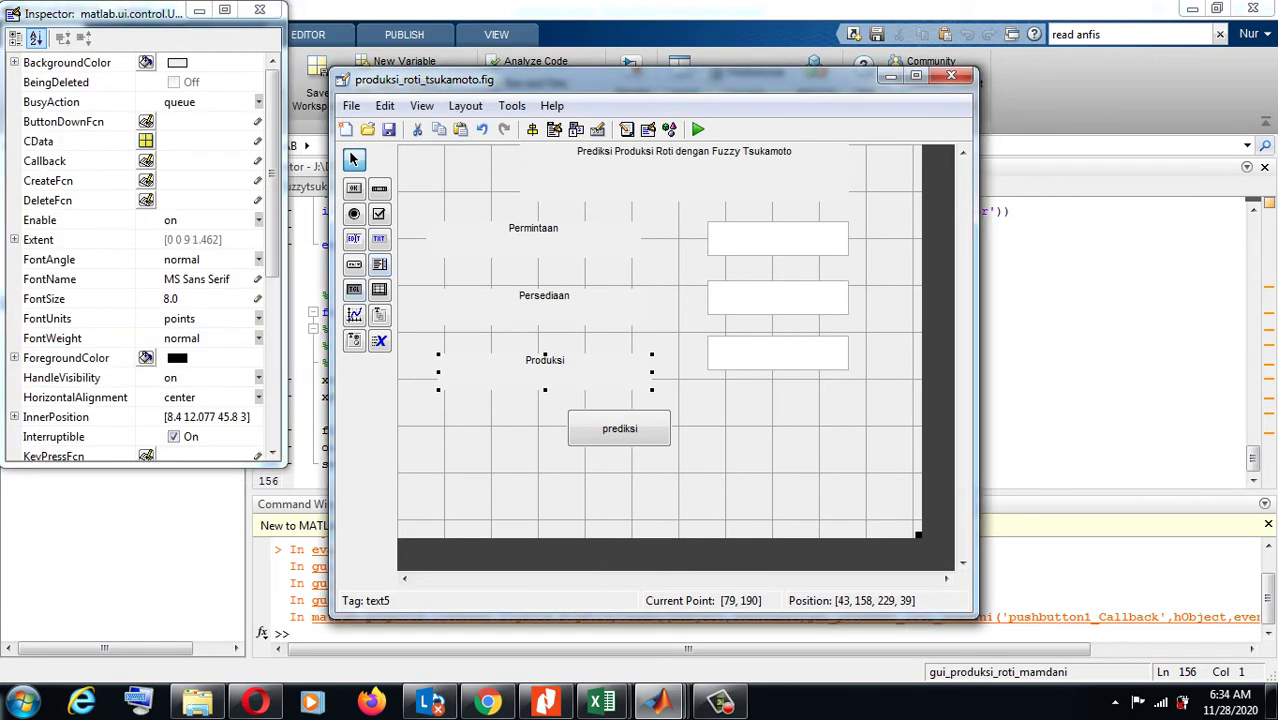
# - Save the produksi_roti_tsukamoto layout and open the prediksi button's Callback function in its code
pyautogui.click(389, 129)
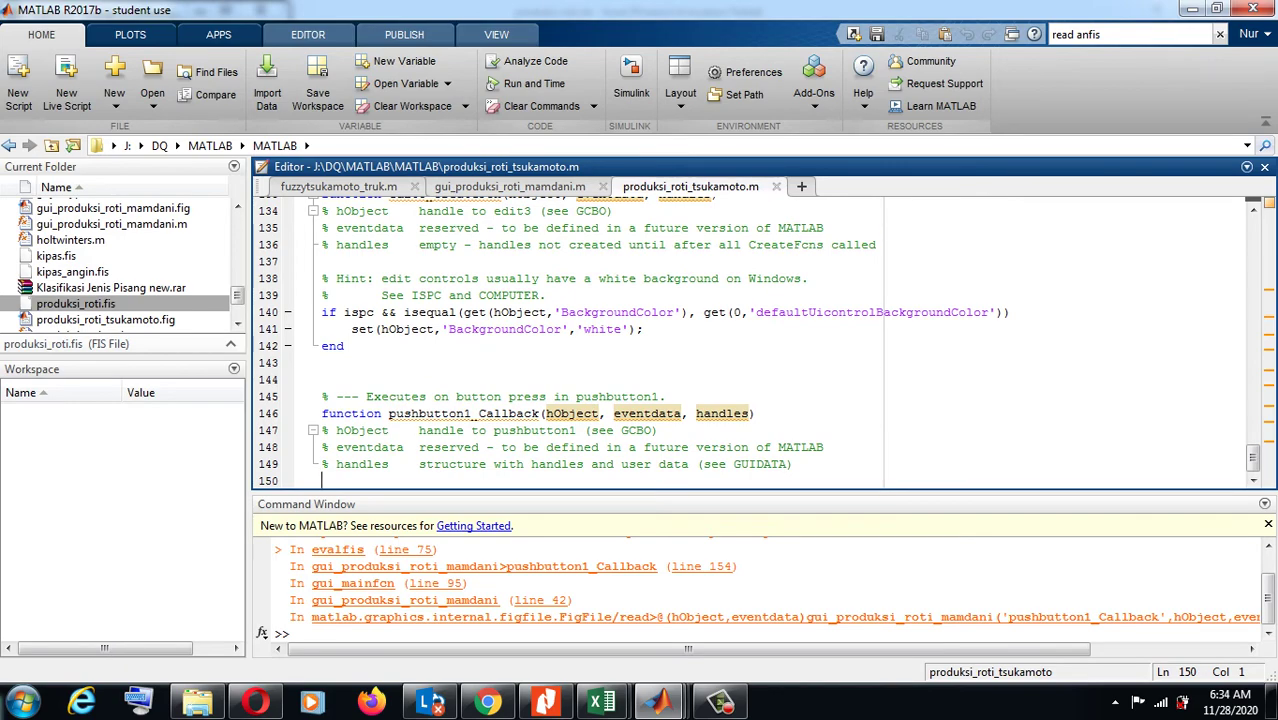
pyautogui.moveTo(657, 702)
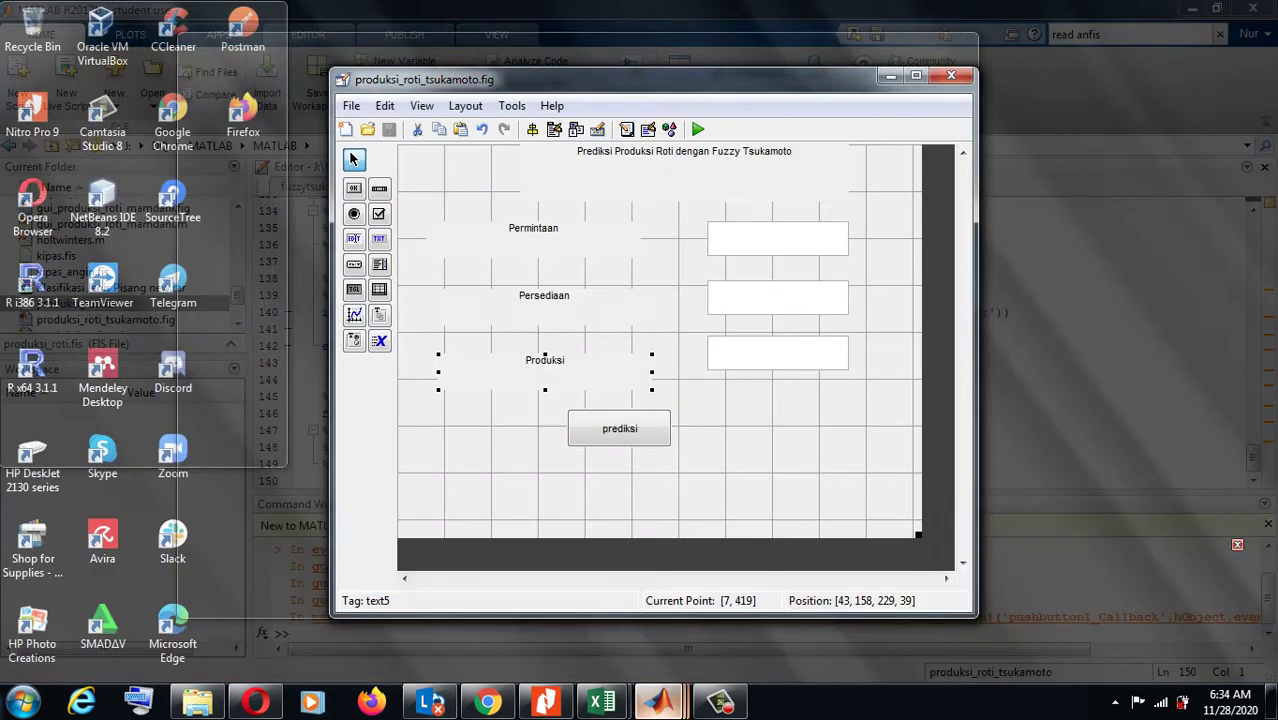
pyautogui.click(1150, 605)
pyautogui.click(650, 432)
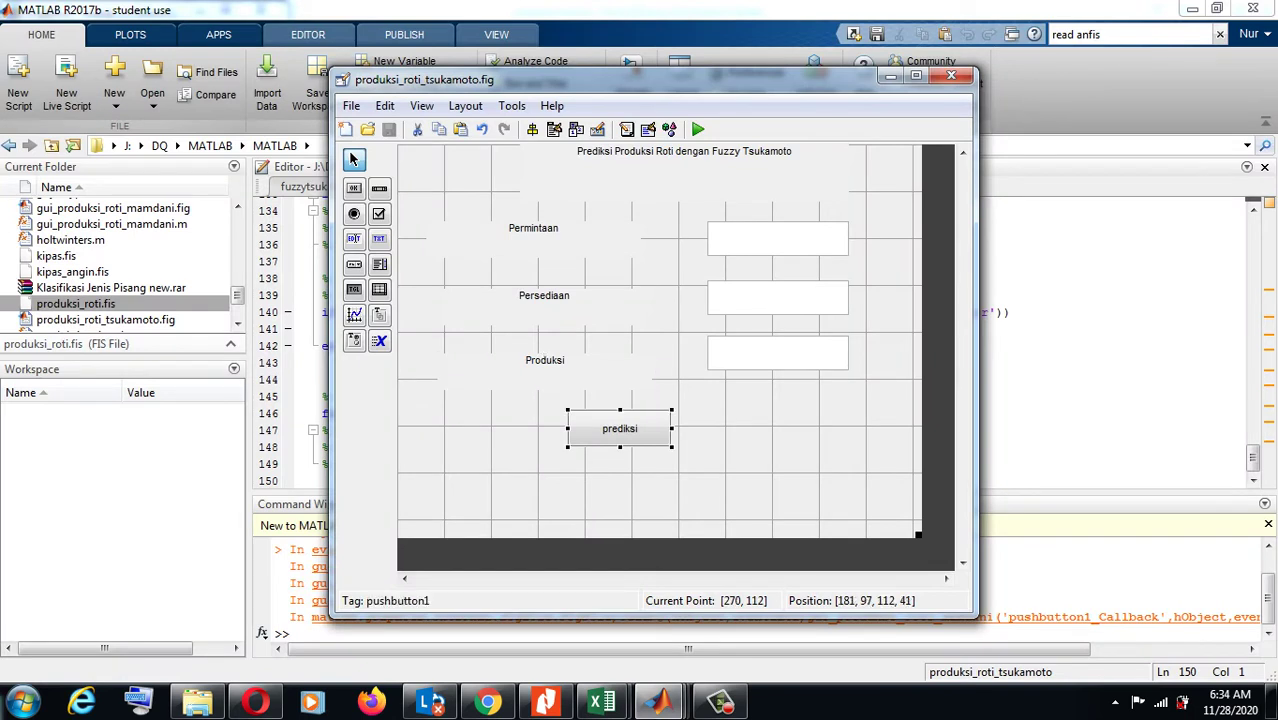
pyautogui.rightClick(650, 432)
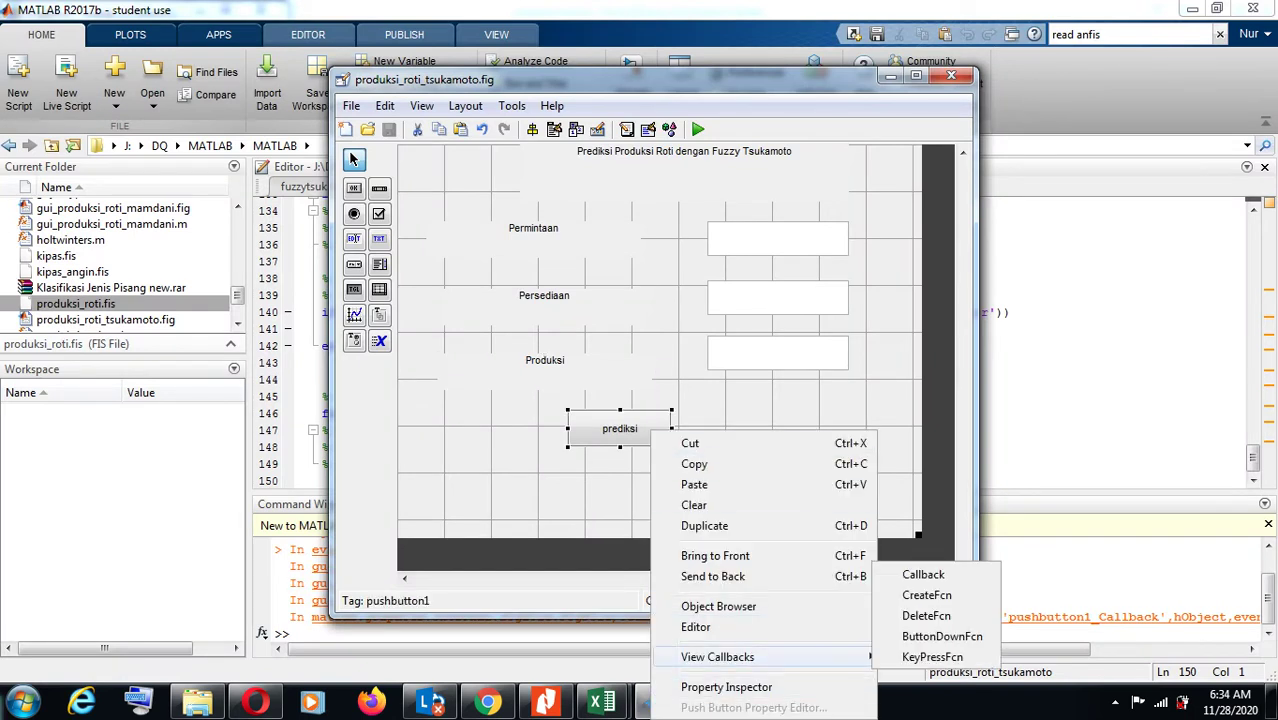
pyautogui.moveTo(717, 656)
pyautogui.click(923, 574)
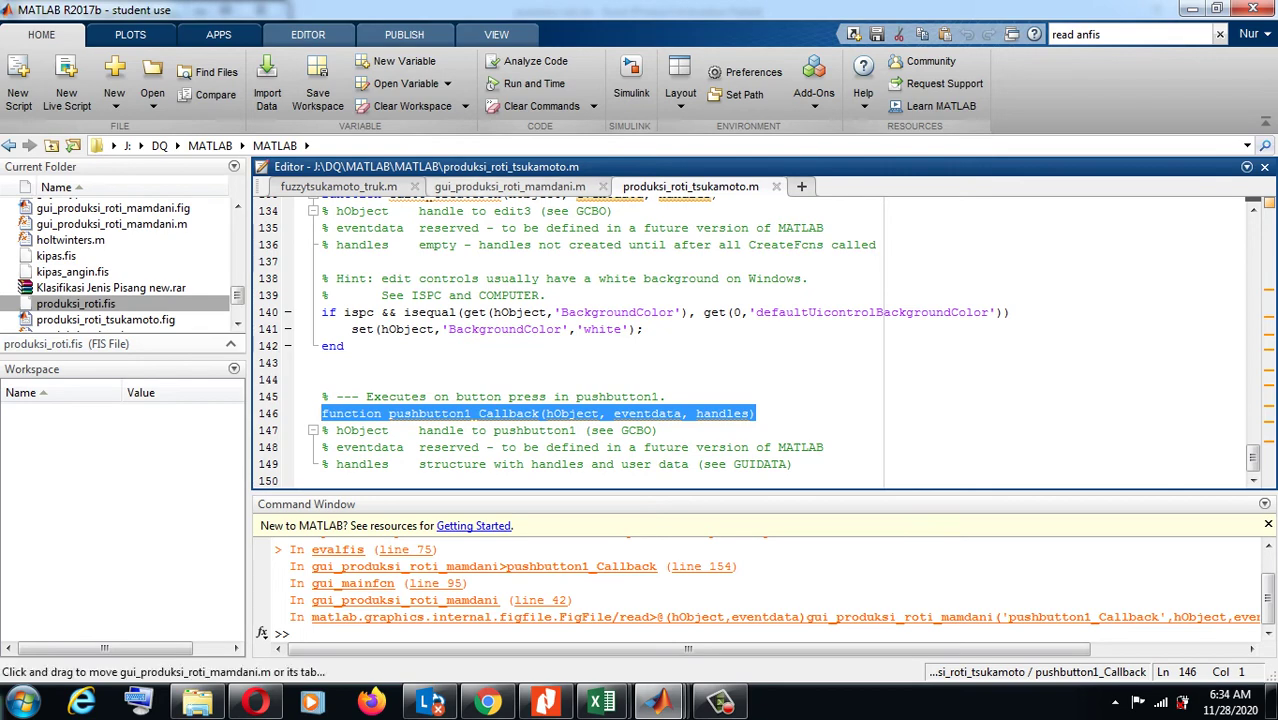
# - Copy the x1 and x2 str2double lines from gui_produksi_roti_mamdani.m into the pushbutton1 callback of produksi_roti_tsukamoto.m, with a blank line above them
pyautogui.click(510, 186)
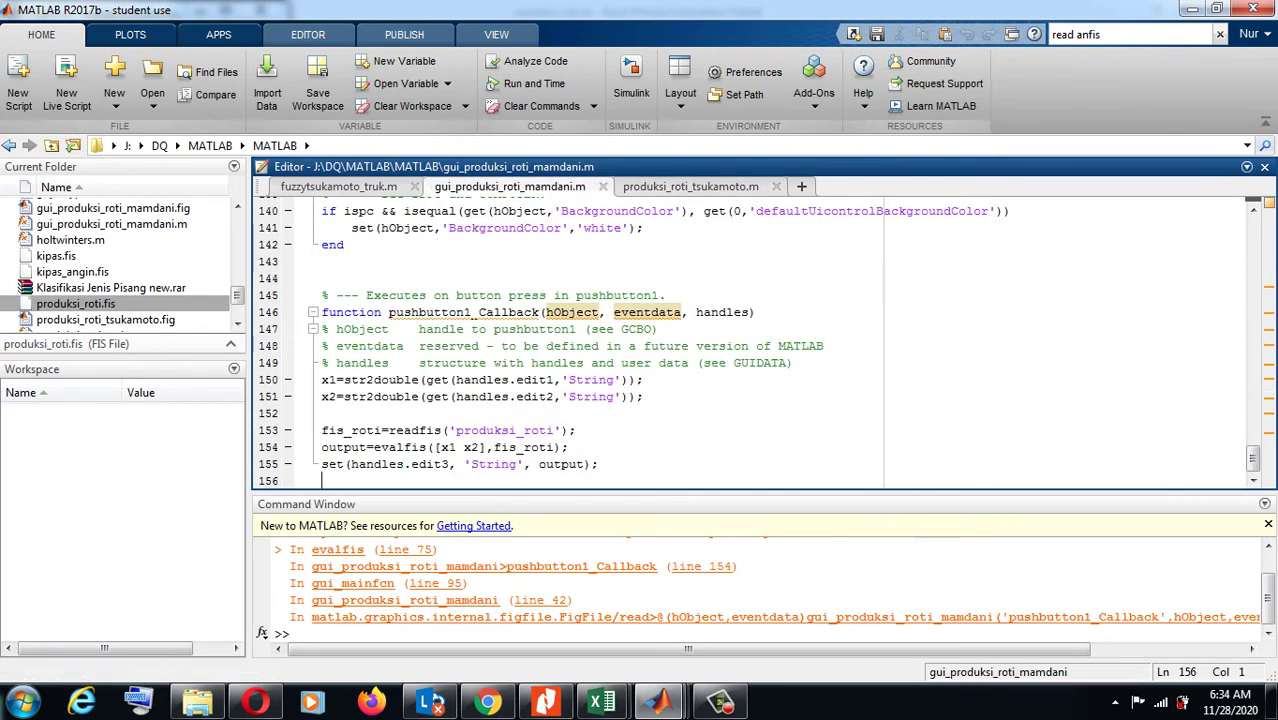
pyautogui.moveTo(321, 380); pyautogui.dragTo(644, 397)
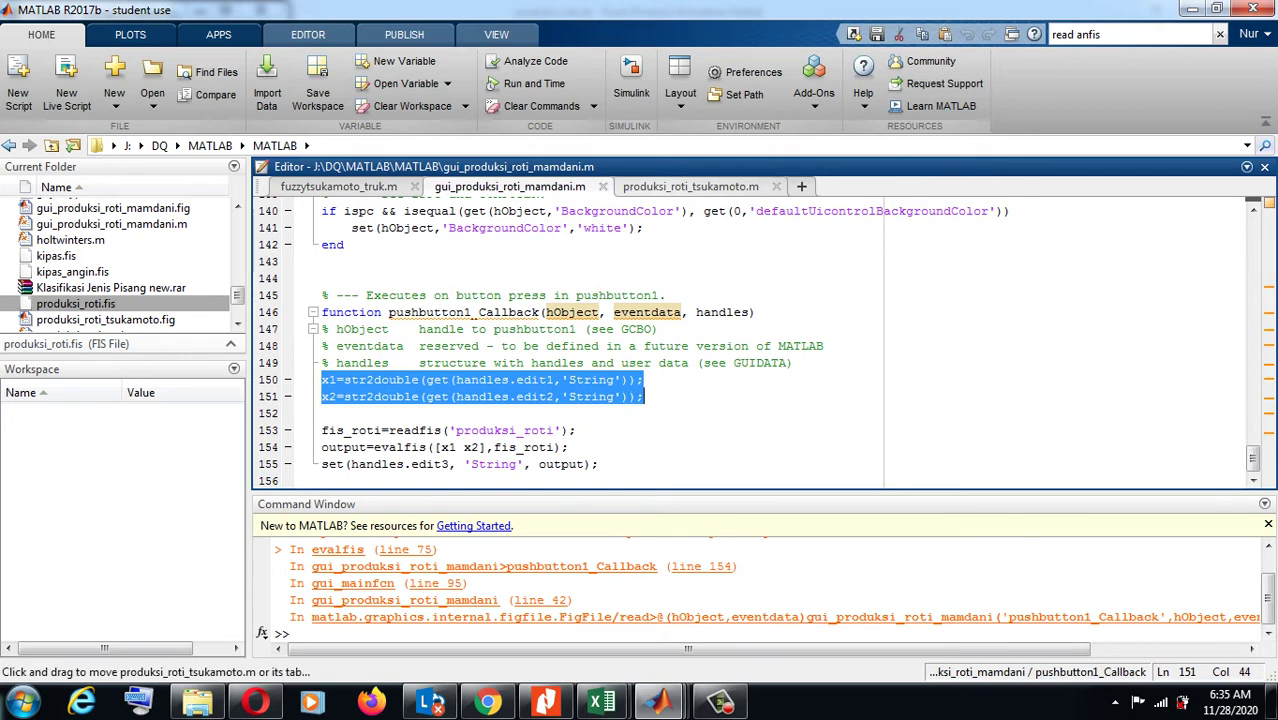
pyautogui.click(690, 186)
pyautogui.click(321, 480)
pyautogui.hotkey('ctrl', 'v')
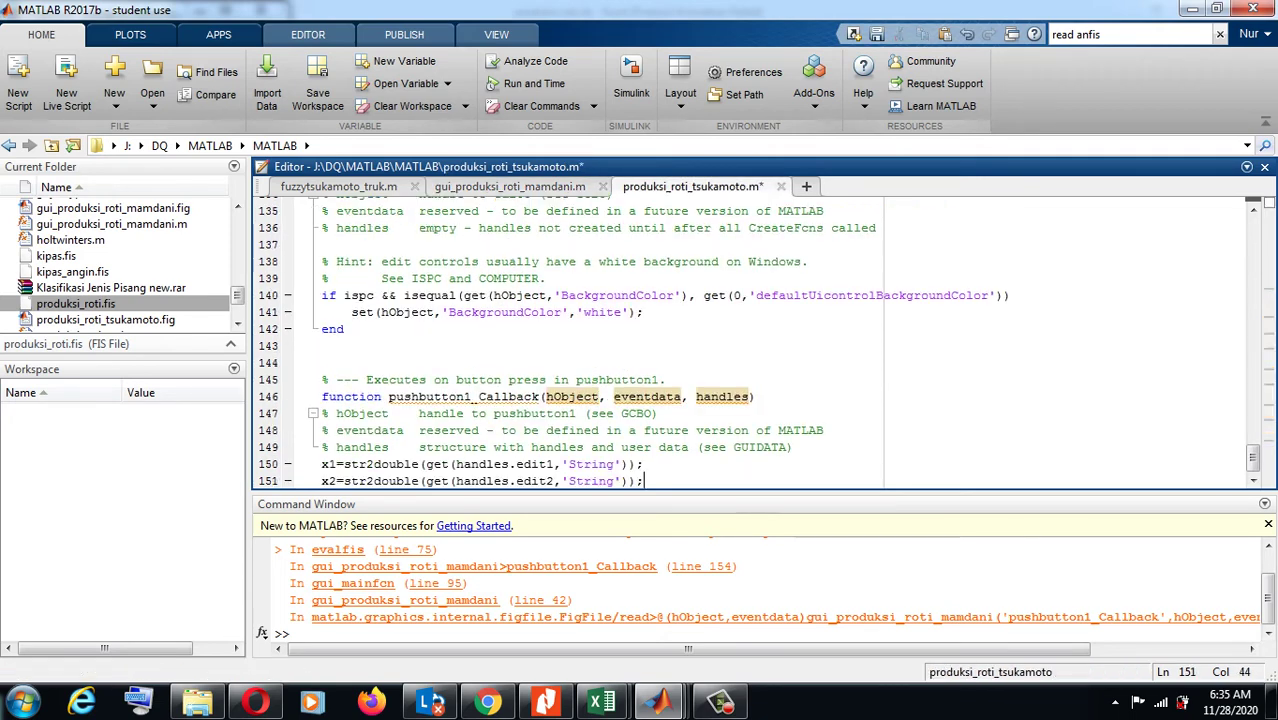
pyautogui.press('Down')
pyautogui.press('Up')
pyautogui.press('Up')
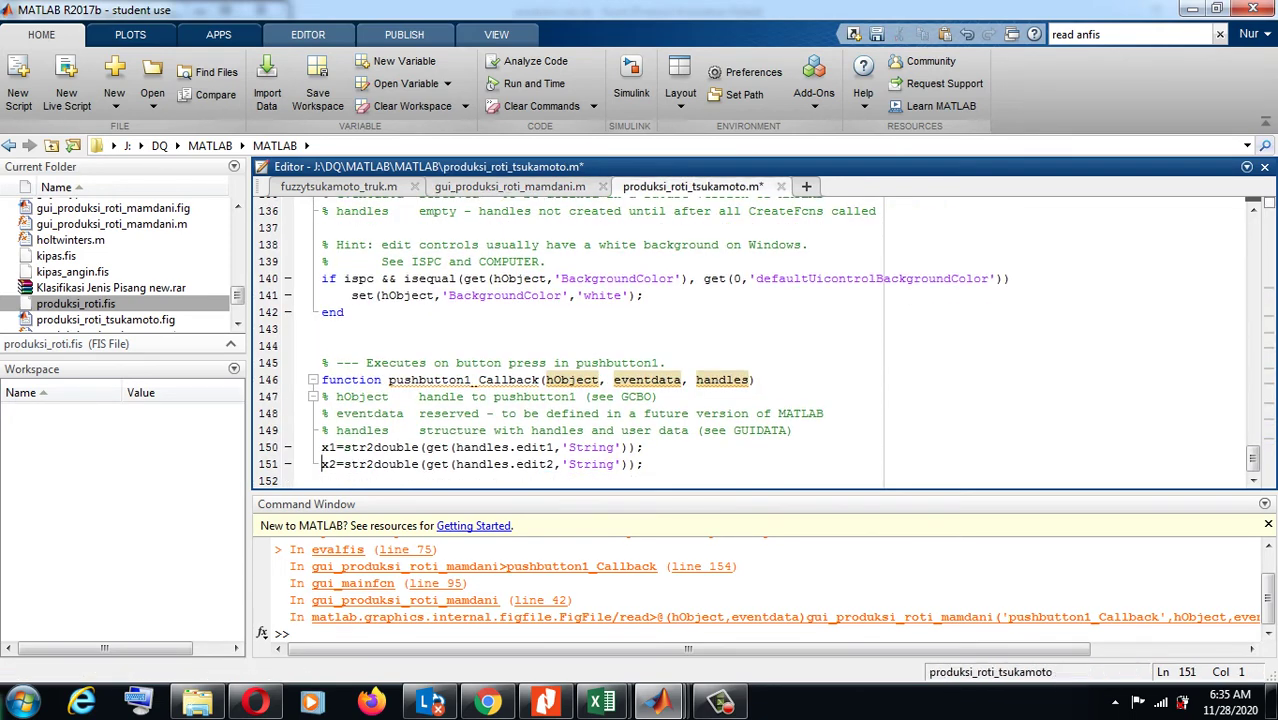
pyautogui.press('Return')
pyautogui.click(321, 447)
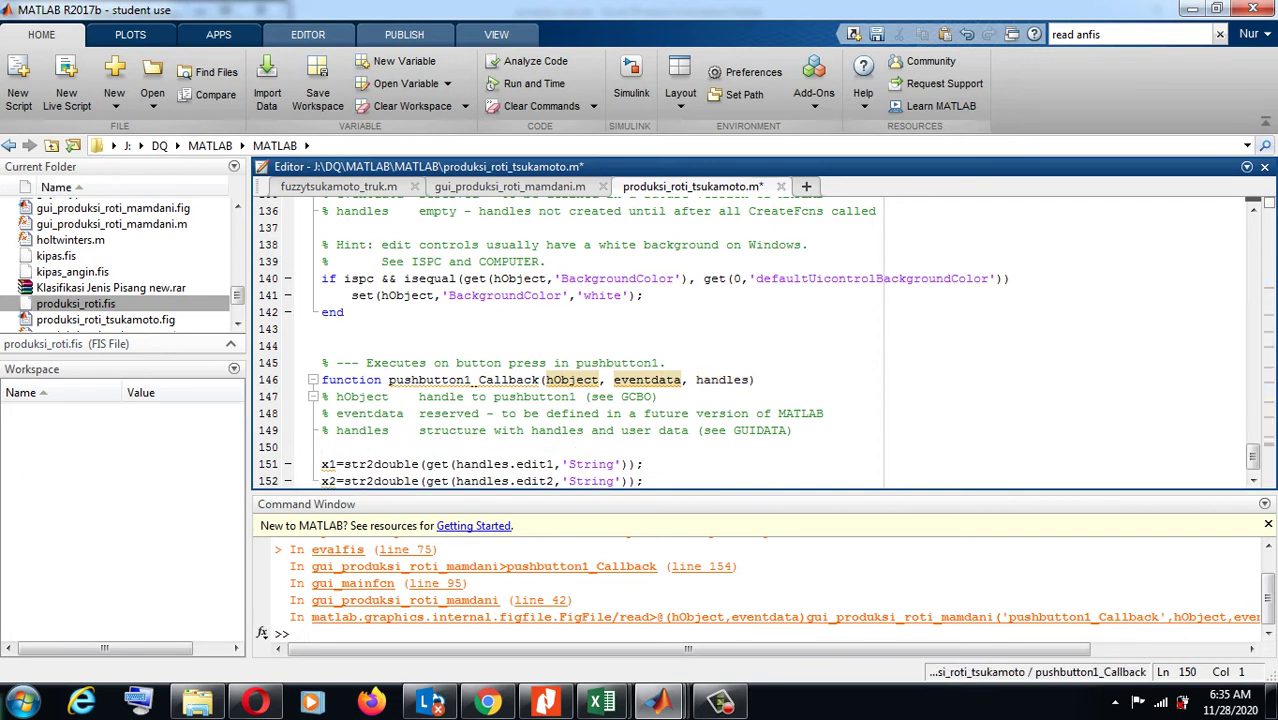
# - Add the comment %mengambil inputan dari edit text above the x1 line and %membership two lines below x2, and save the file
pyautogui.write('%mengambil inputan')
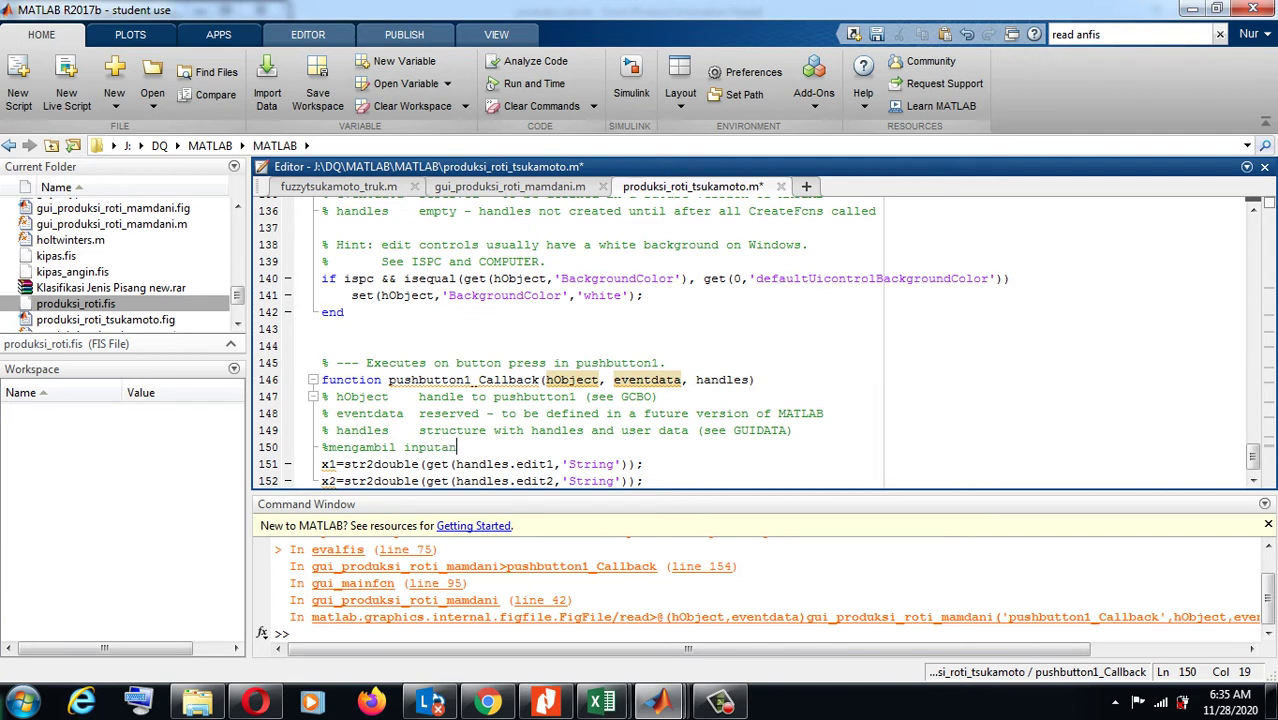
pyautogui.write(' dari edit text')
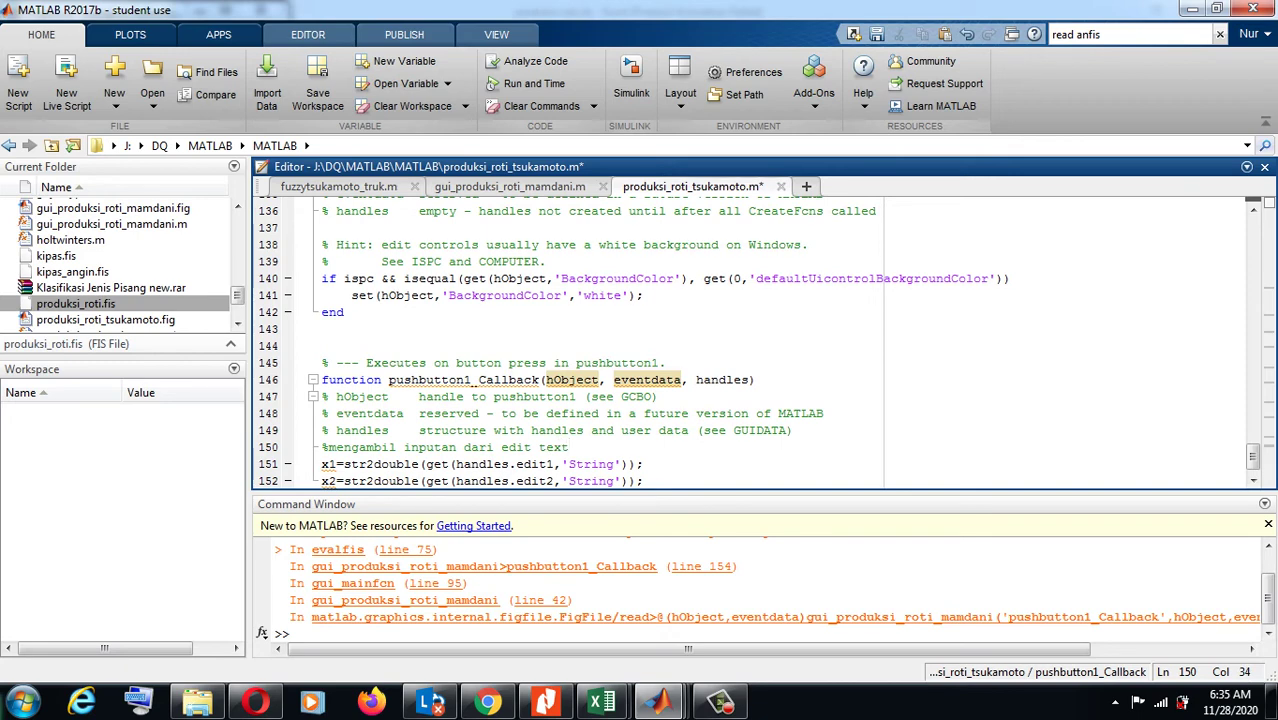
pyautogui.press('Down')
pyautogui.press('Down')
pyautogui.press('Down')
pyautogui.press('Down')
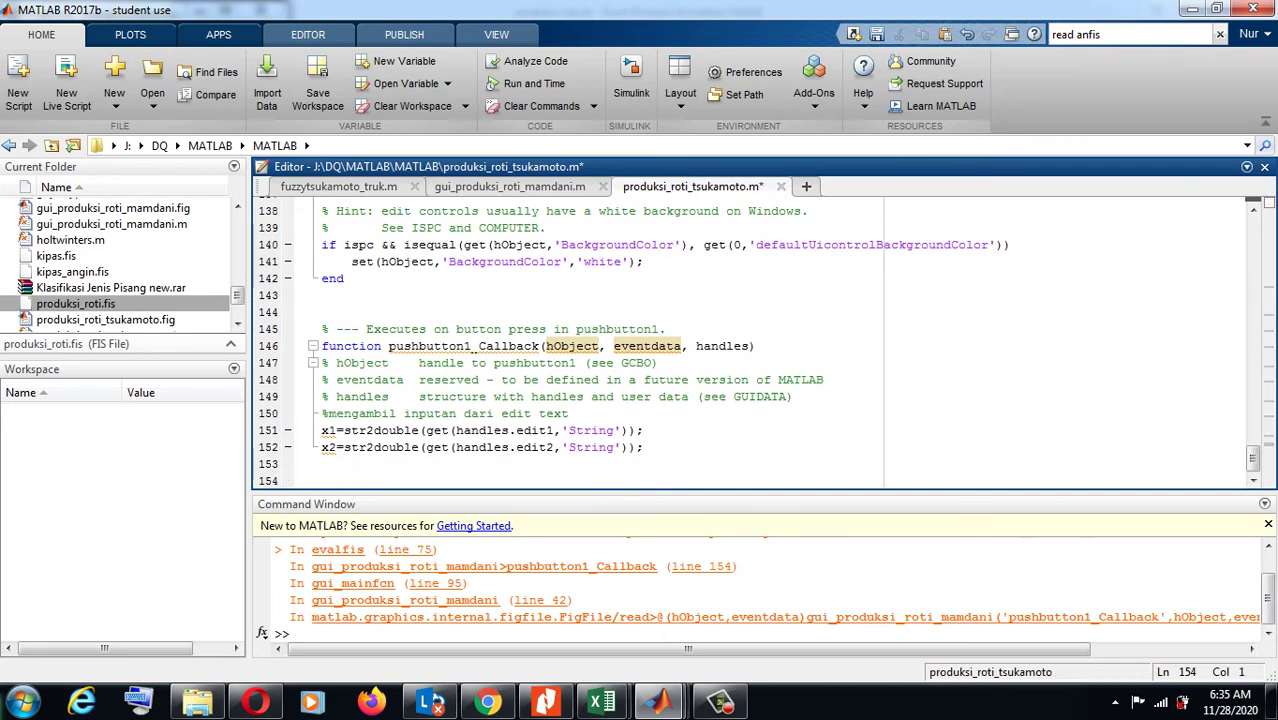
pyautogui.write('%me')
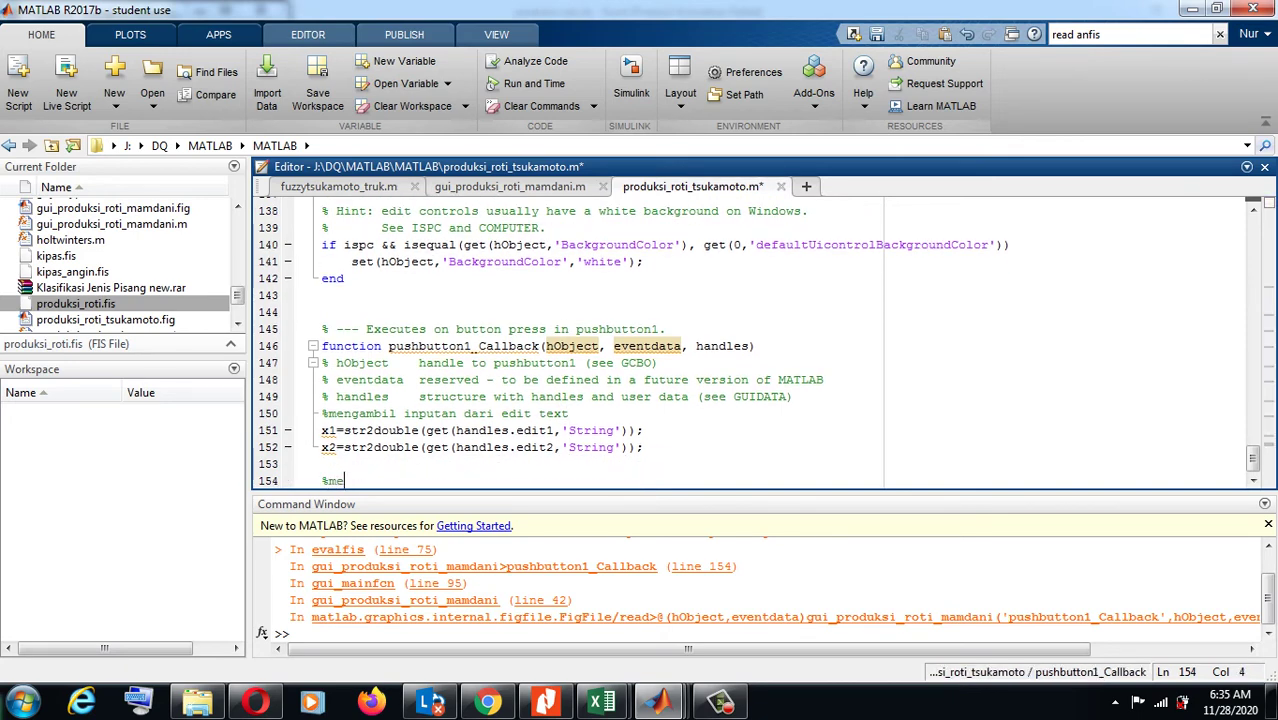
pyautogui.write('mbership')
pyautogui.press('Return')
pyautogui.hotkey('ctrl', 's')
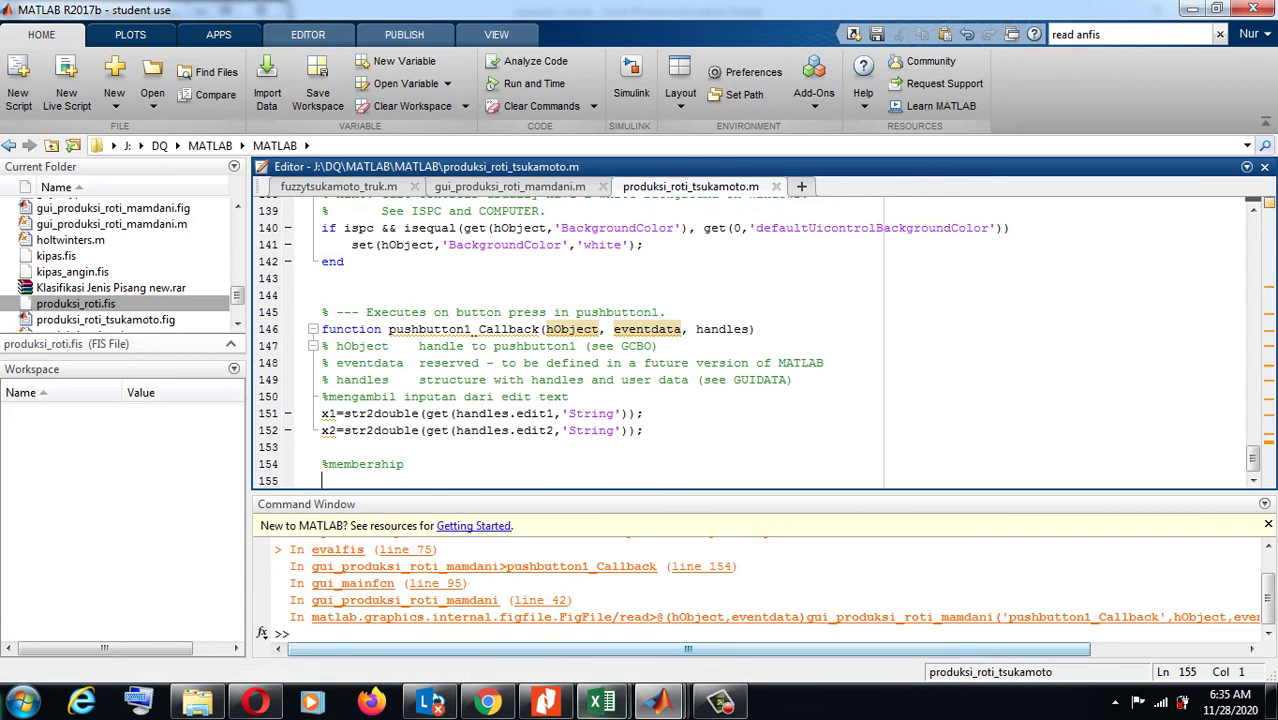
# - Arrange the produksi roti.xls workbook in Excel side by side with MATLAB, with the variable ranges and turun/naik formulas in view
pyautogui.moveTo(600, 703)
pyautogui.click(705, 605)
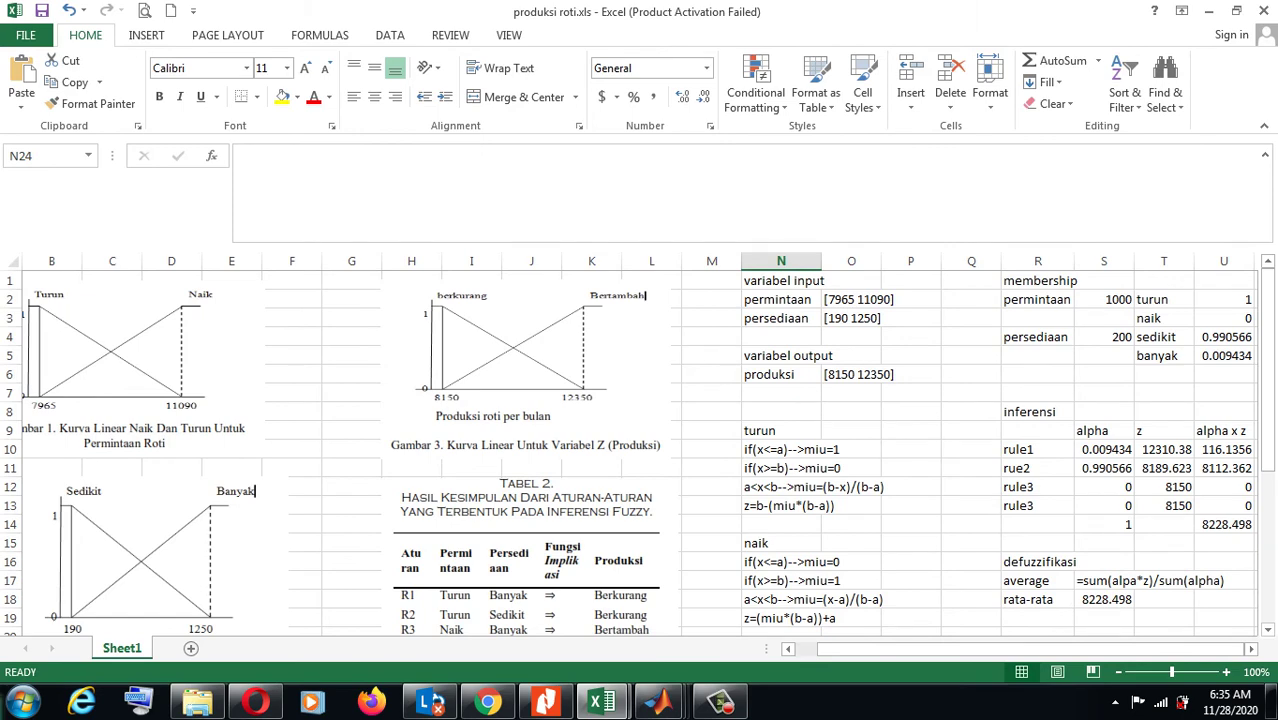
pyautogui.press('super+Right')
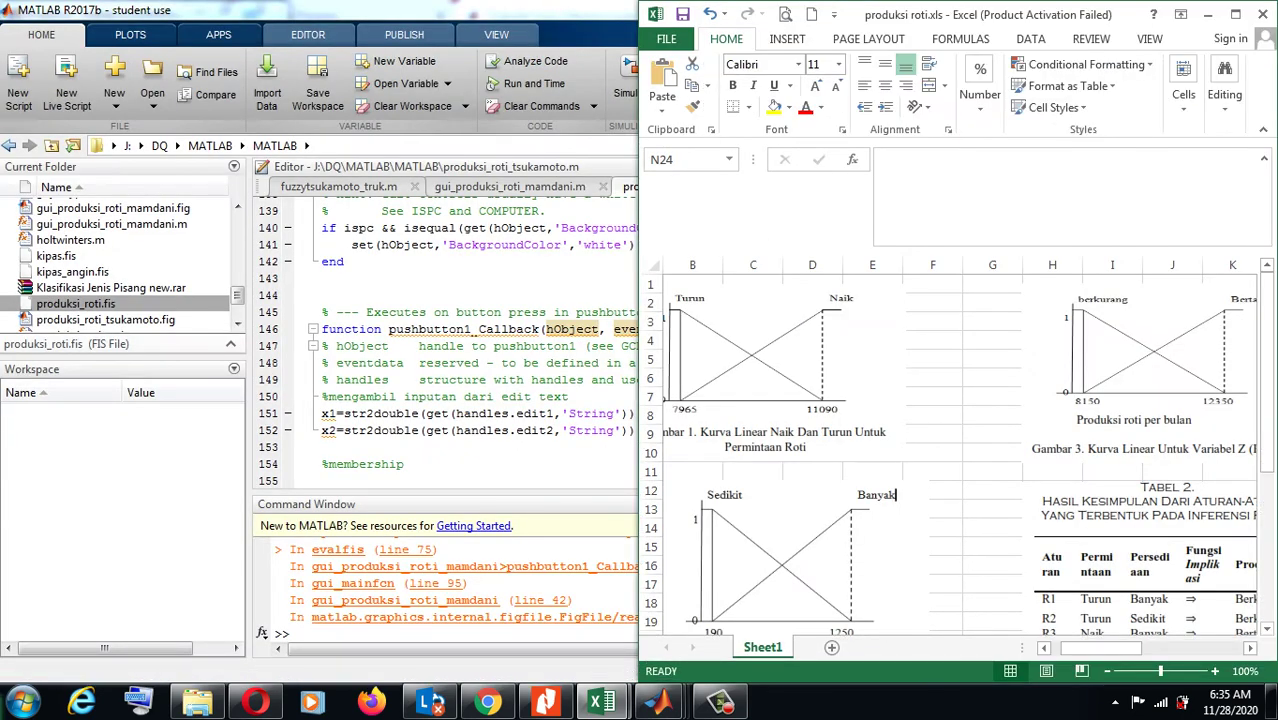
pyautogui.moveTo(1100, 649); pyautogui.dragTo(1165, 649)
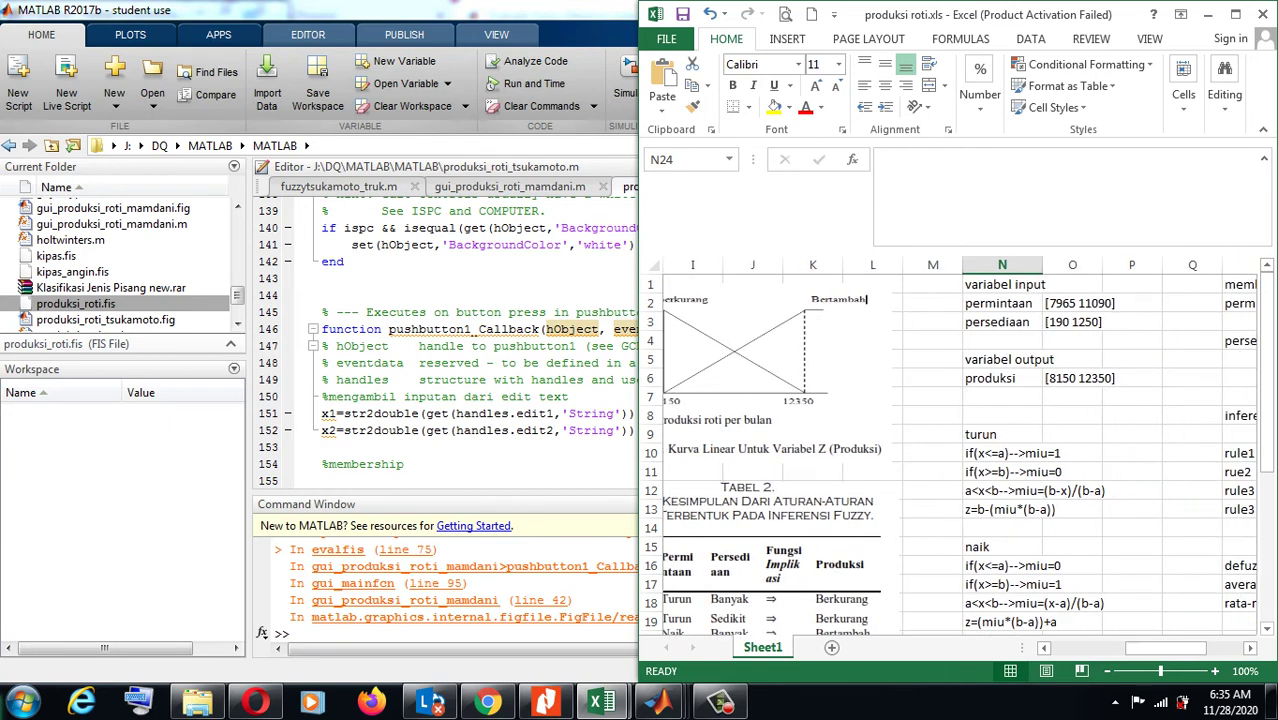
pyautogui.click(480, 447)
pyautogui.press('super+Left')
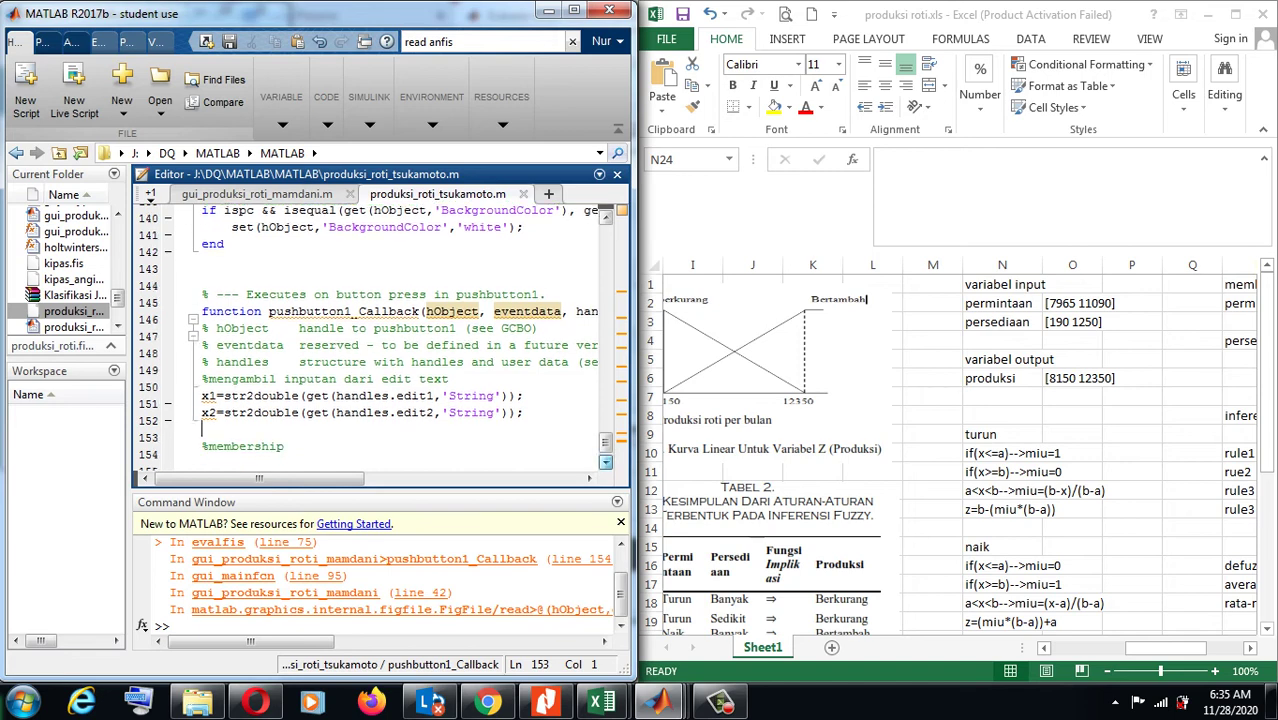
# - Below the %membership comment, start an if(x1<=7965) block that assigns miux11=1
pyautogui.click(605, 462)
pyautogui.click(205, 462)
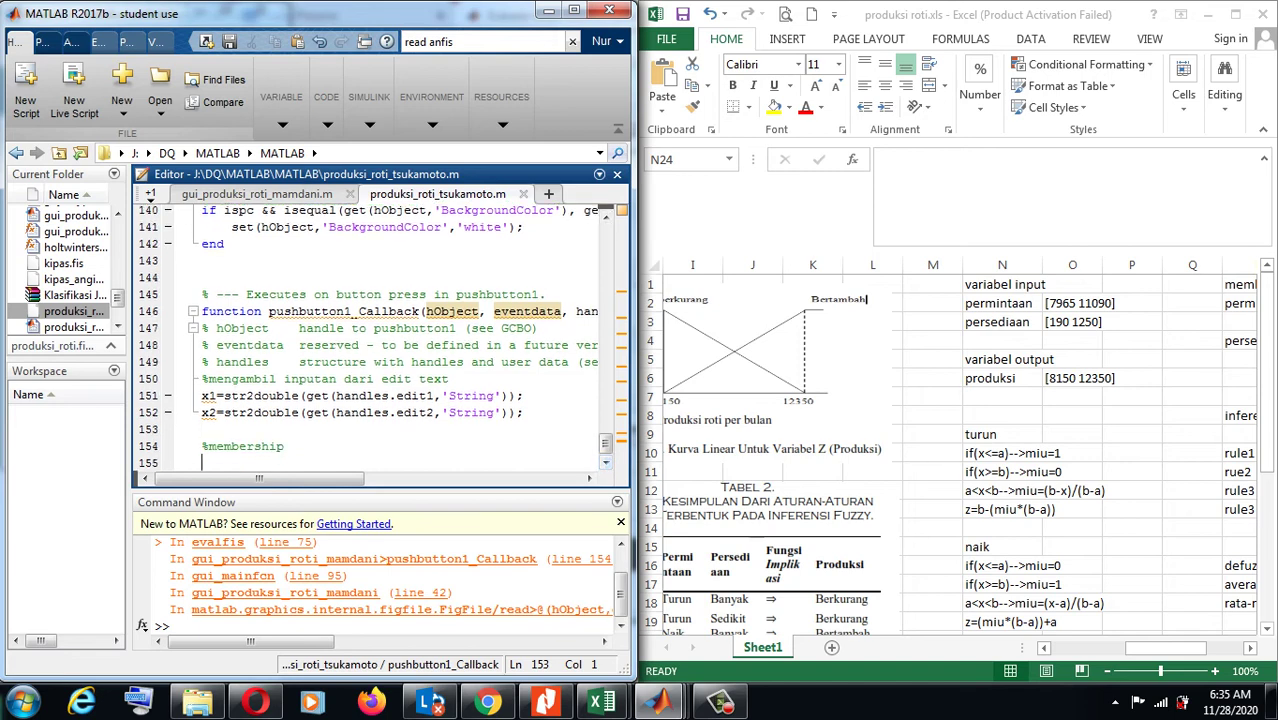
pyautogui.press('Return')
pyautogui.press('Up')
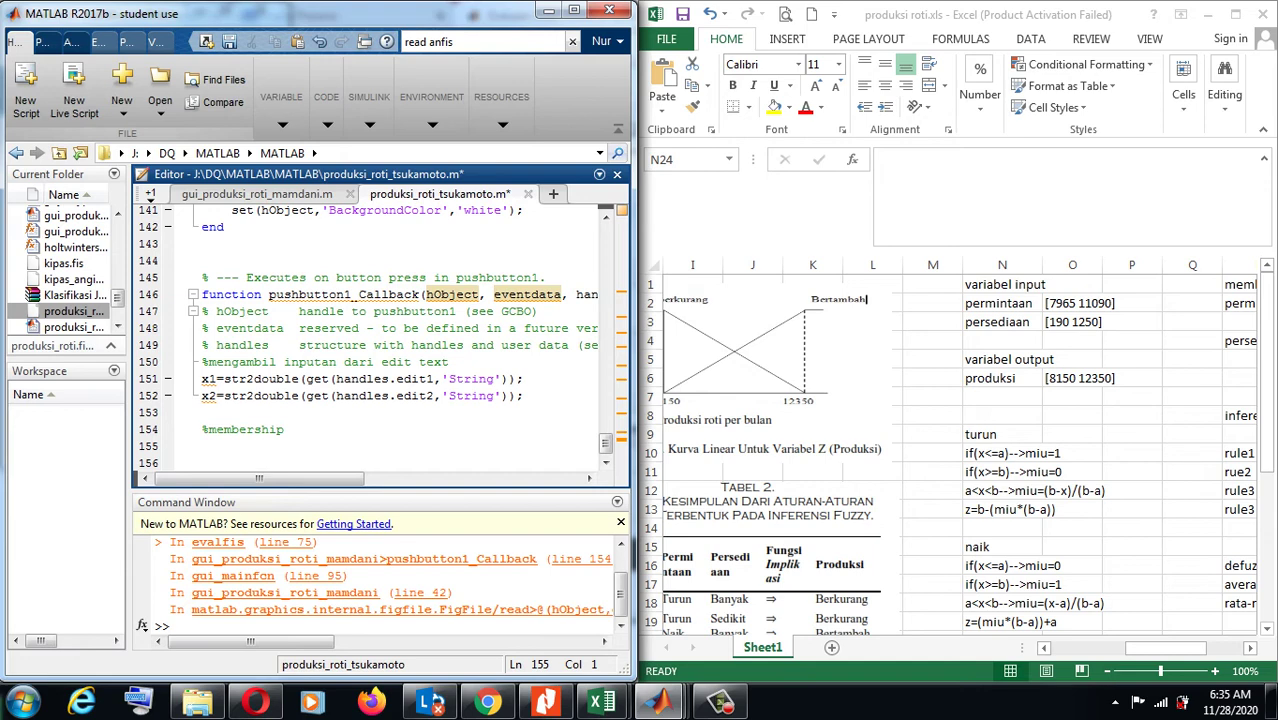
pyautogui.write('if(x1<=')
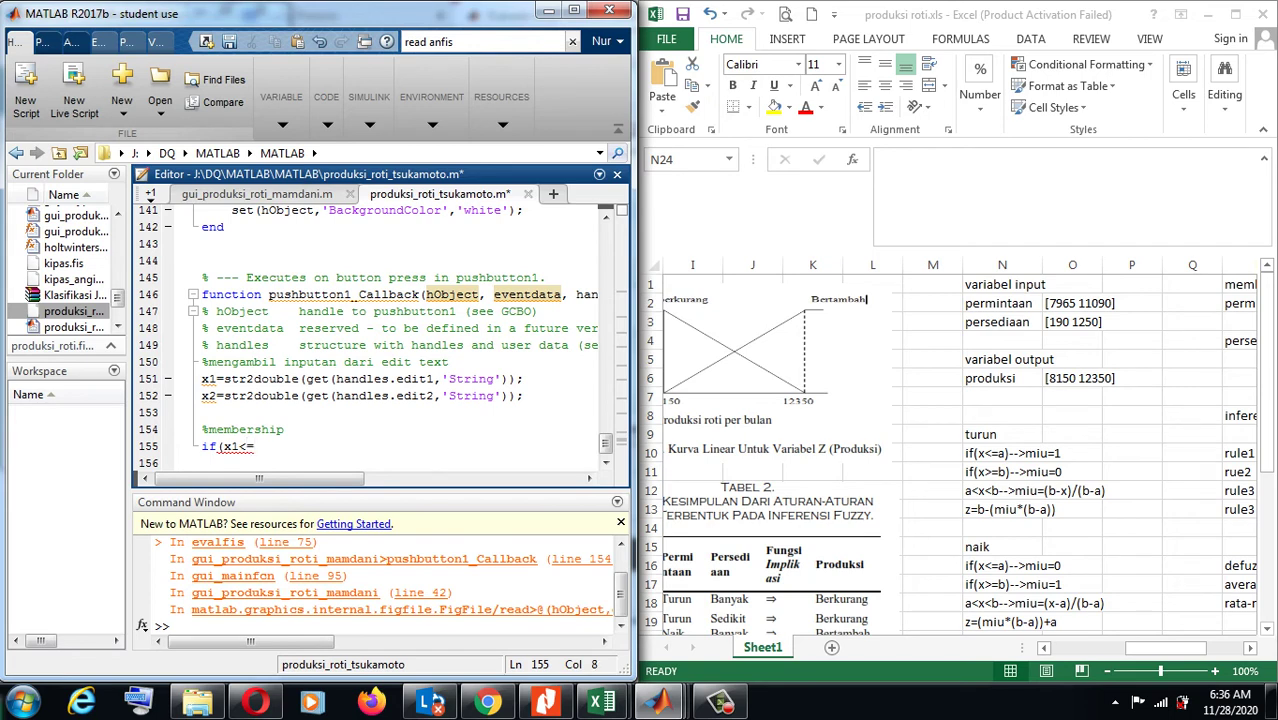
pyautogui.write('7965)')
pyautogui.press('Return')
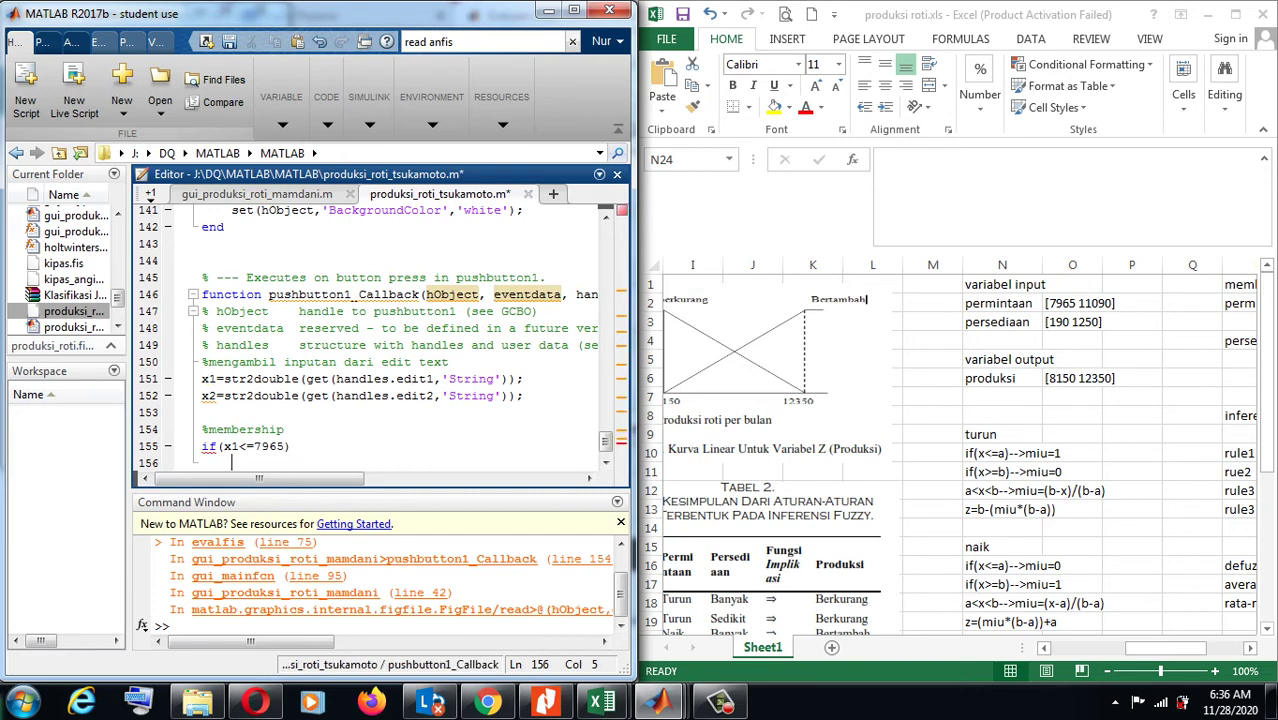
pyautogui.write('x11')
pyautogui.click(231, 463)
pyautogui.write('miux1')
pyautogui.click(277, 463)
pyautogui.write('=')
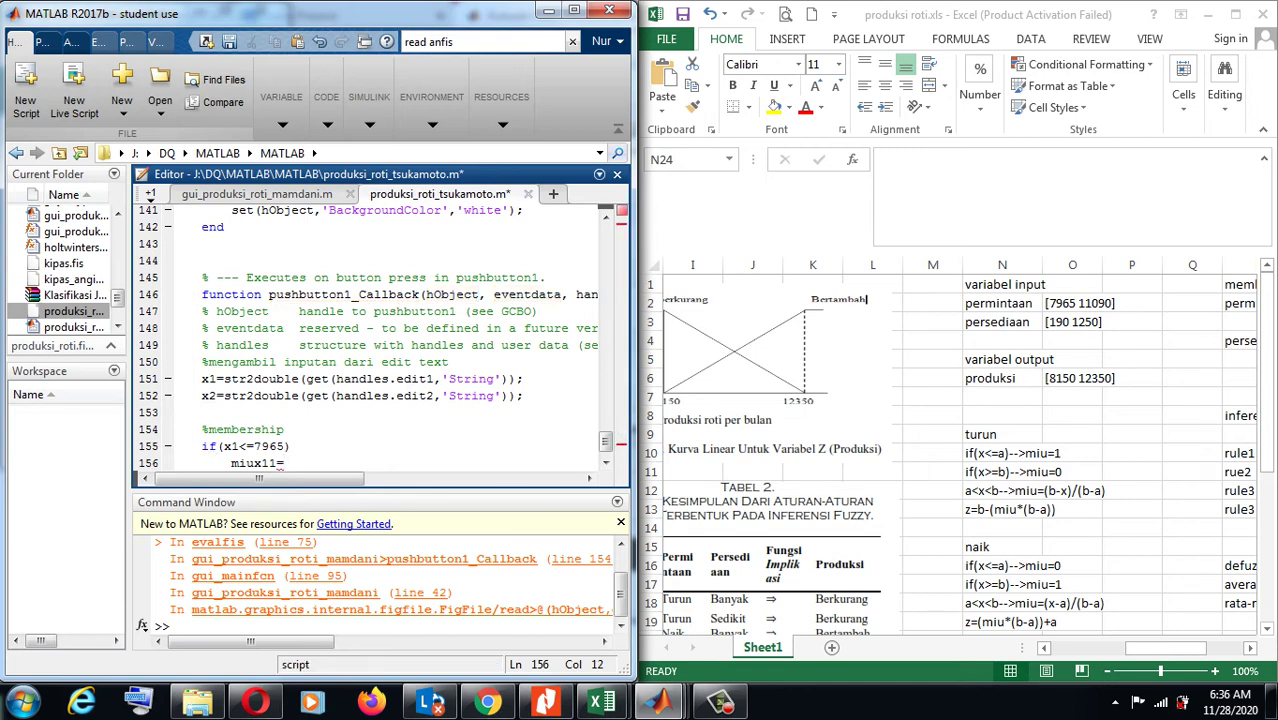
pyautogui.write('1')
pyautogui.press('Return')
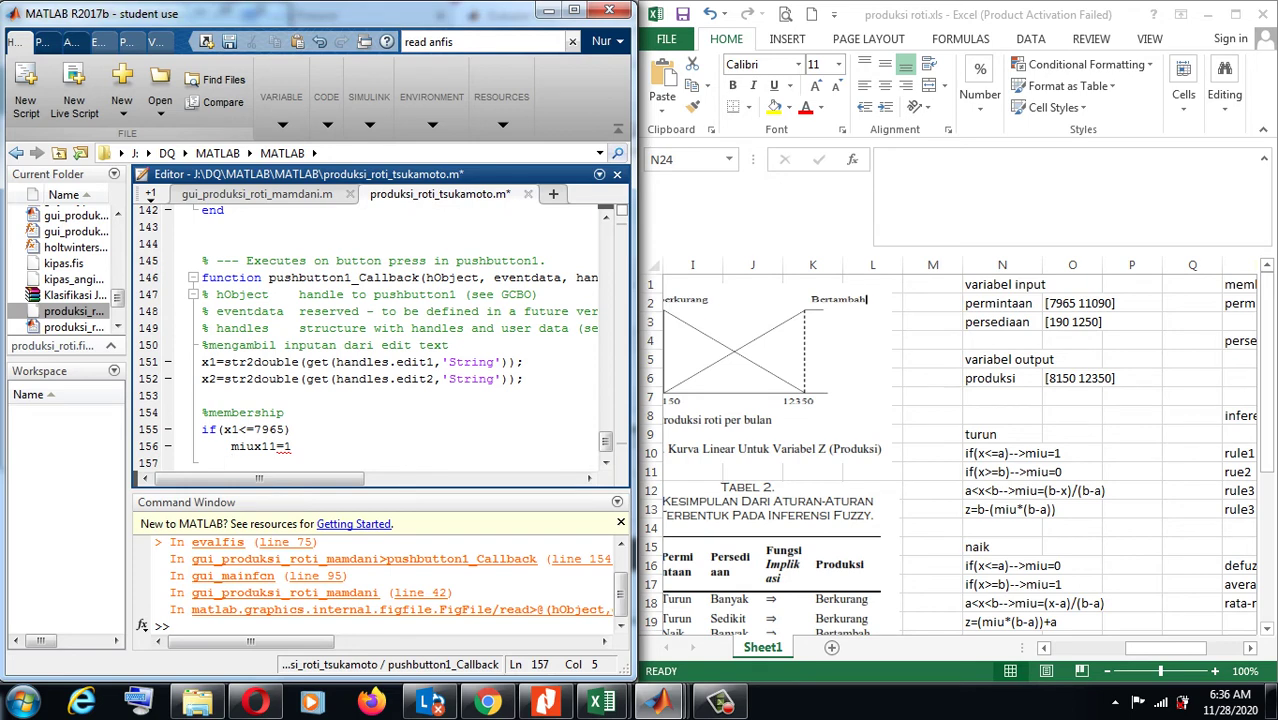
# - Add an else branch containing a nested if(x1>=11090) that assigns miux11=0
pyautogui.write('else')
pyautogui.press('Return')
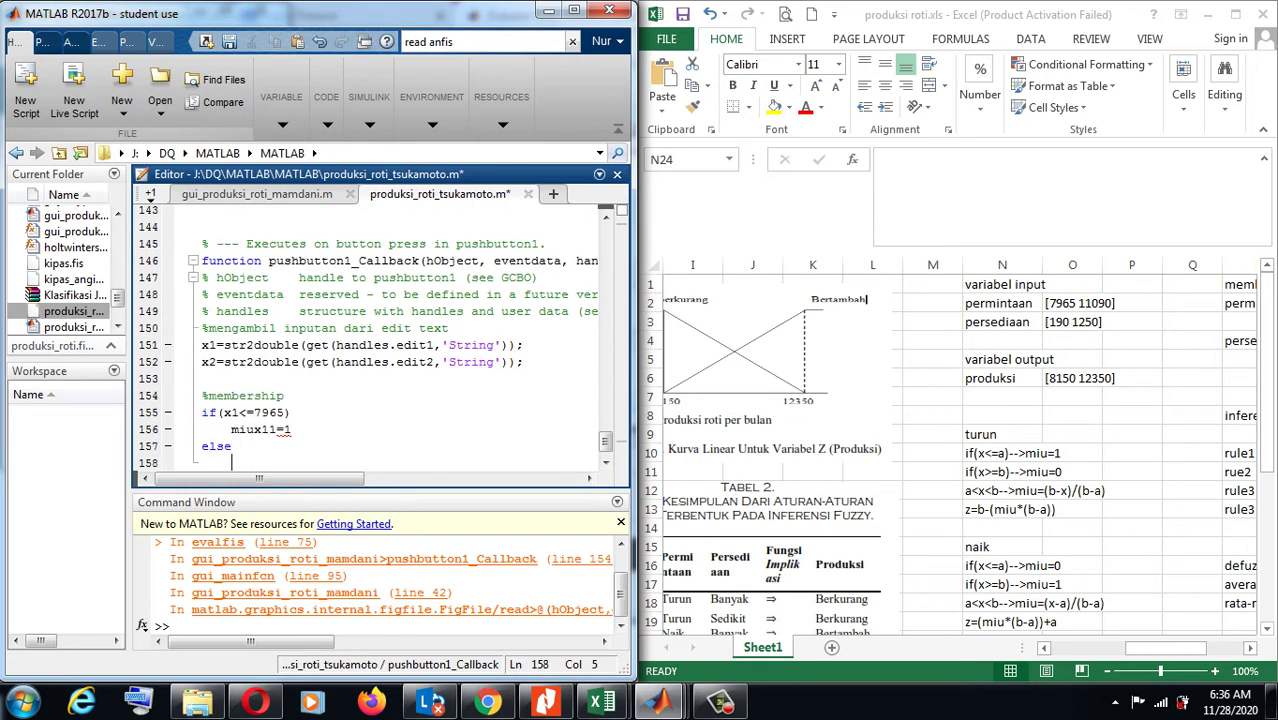
pyautogui.write('if')
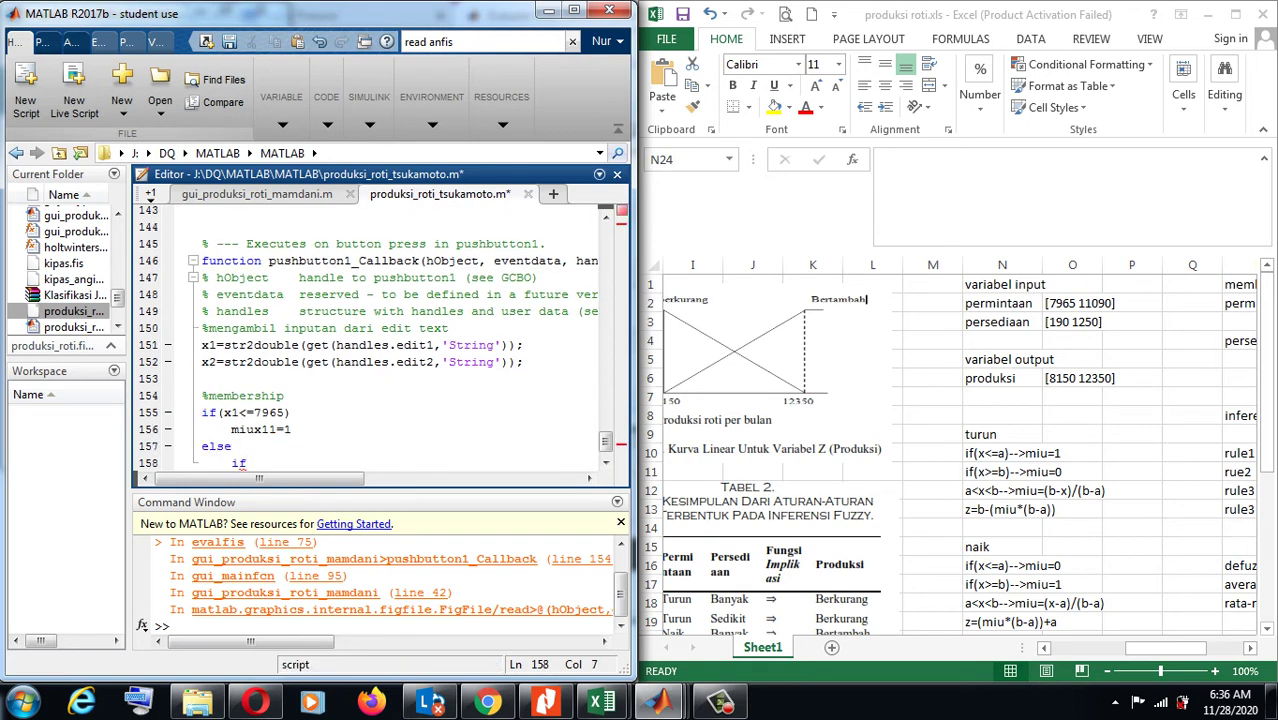
pyautogui.write('(x1')
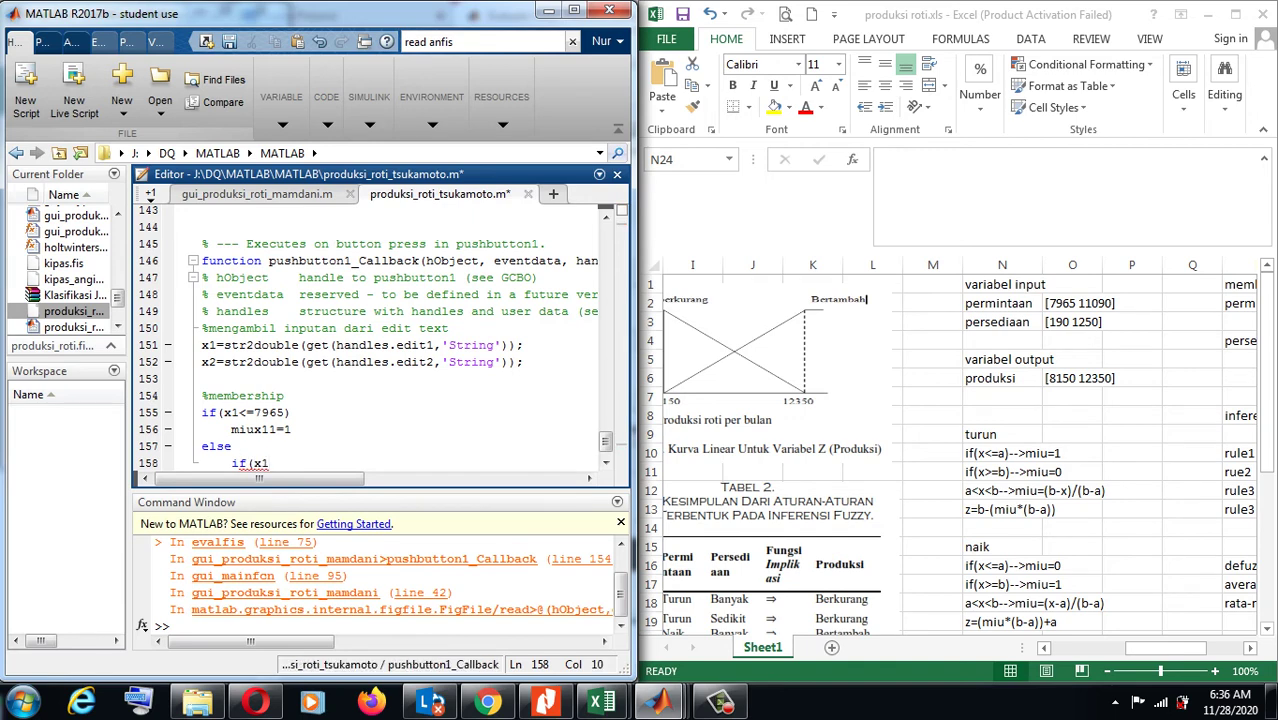
pyautogui.write('>=')
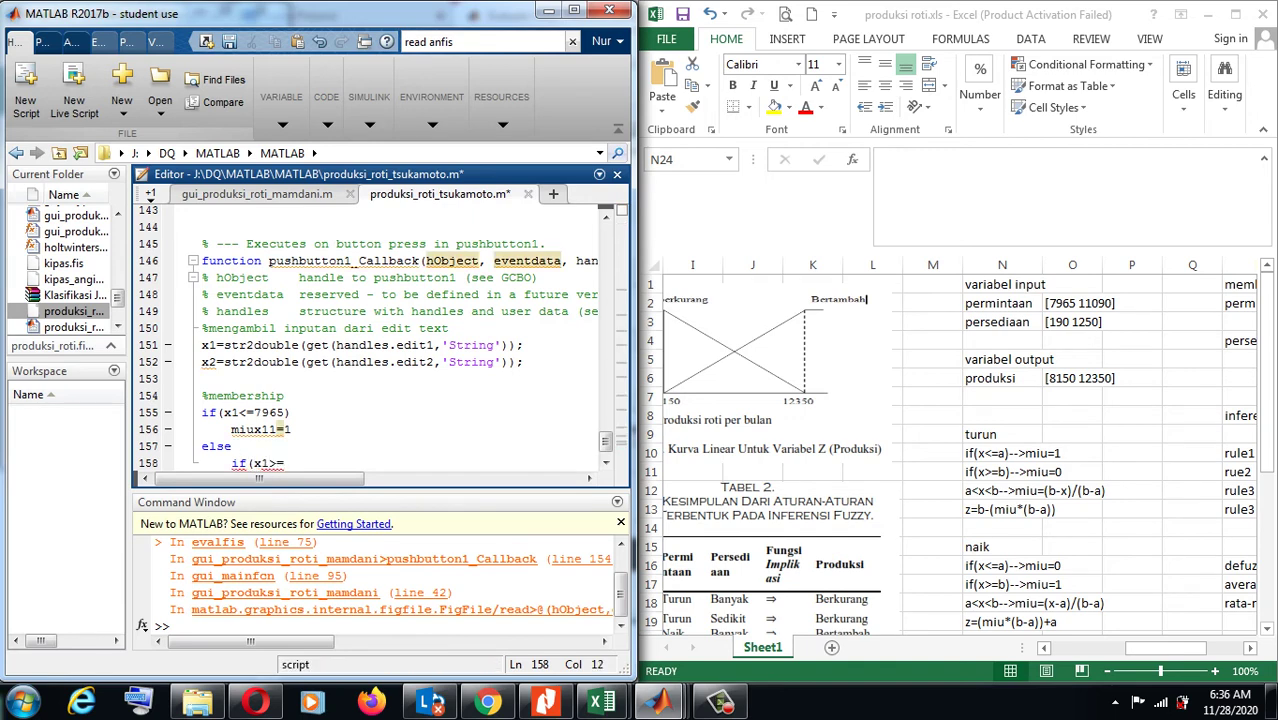
pyautogui.write('1109')
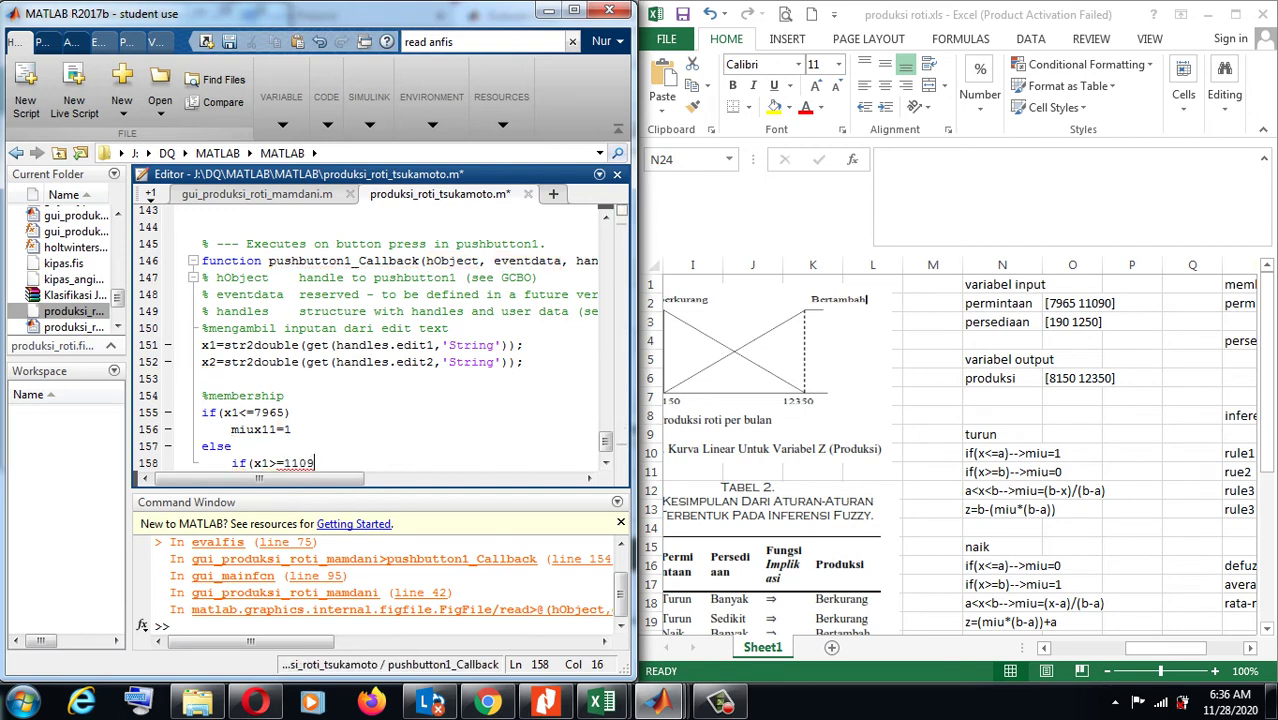
pyautogui.write('0)')
pyautogui.press('Return')
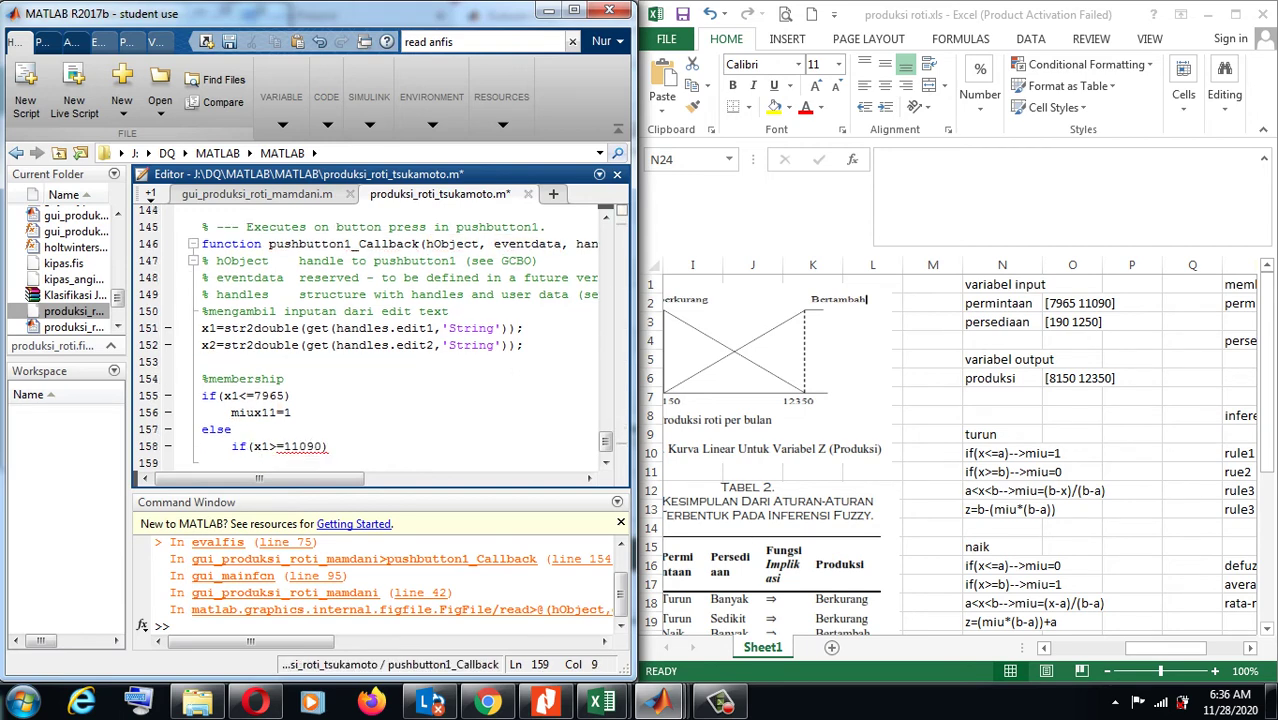
pyautogui.write('miux11=')
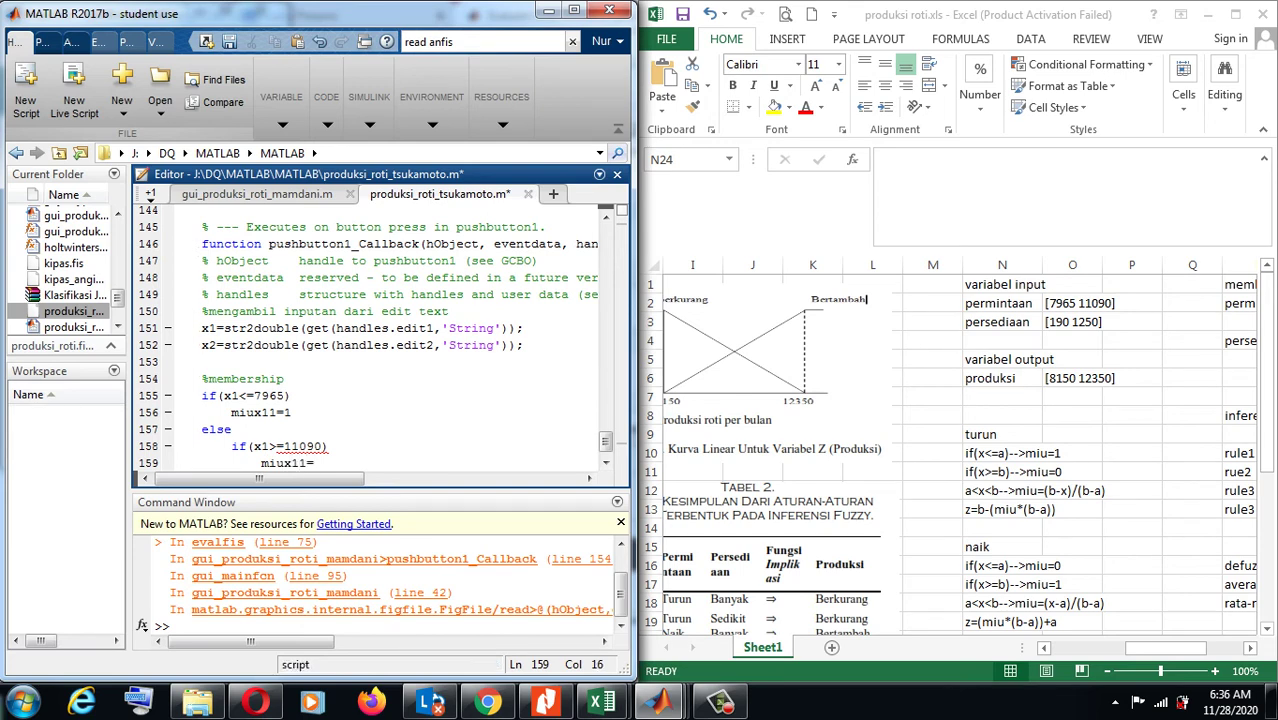
pyautogui.write('0')
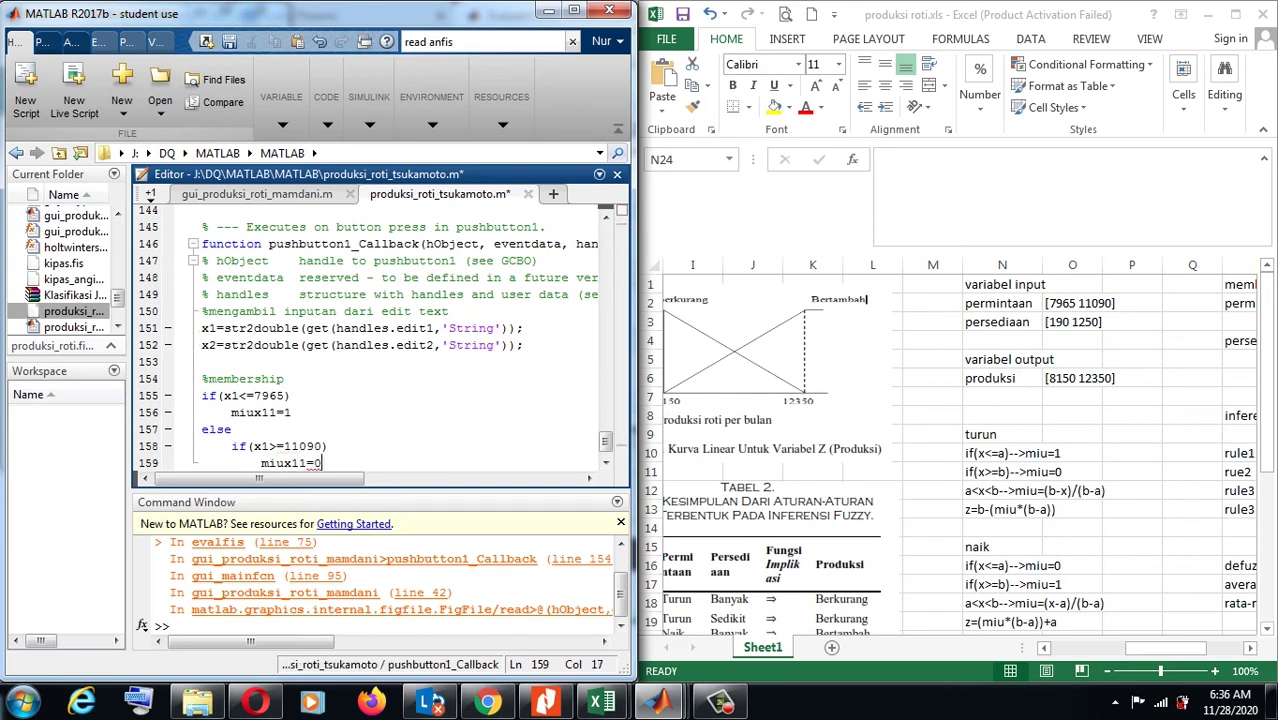
# - Add an else to the nested if and end the miux11=1 and miux11=0 assignments with semicolons
pyautogui.press('Return')
pyautogui.write('else')
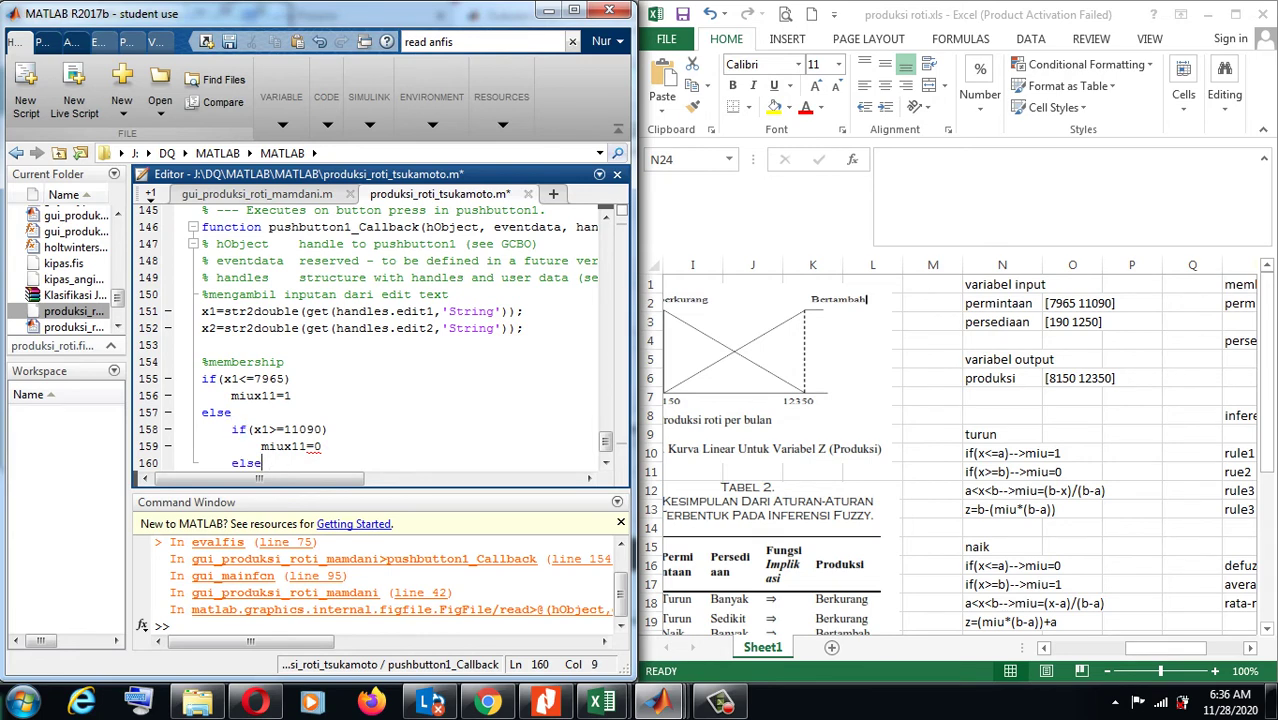
pyautogui.click(292, 396)
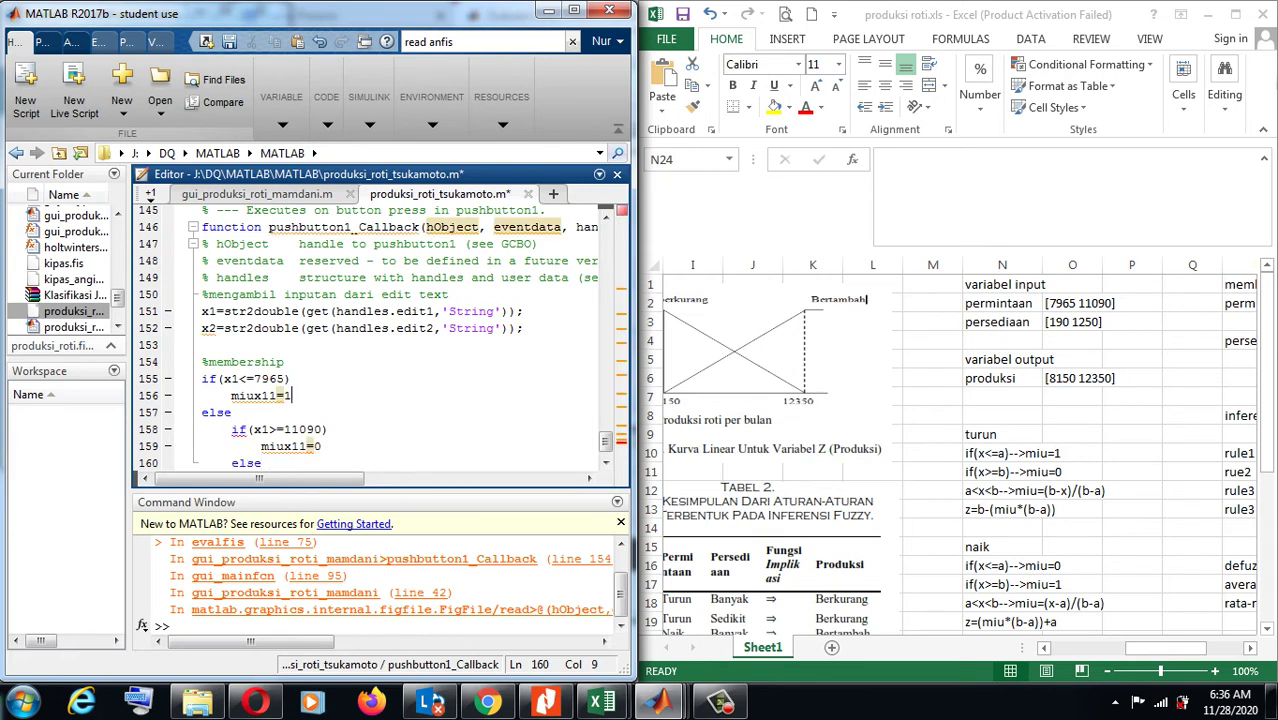
pyautogui.write(';')
pyautogui.click(322, 446)
pyautogui.write(';')
# - In the nested else branch, enter the assignment miux11=(11090-x1)/(11090-7965);
pyautogui.click(262, 463)
pyautogui.press('Return')
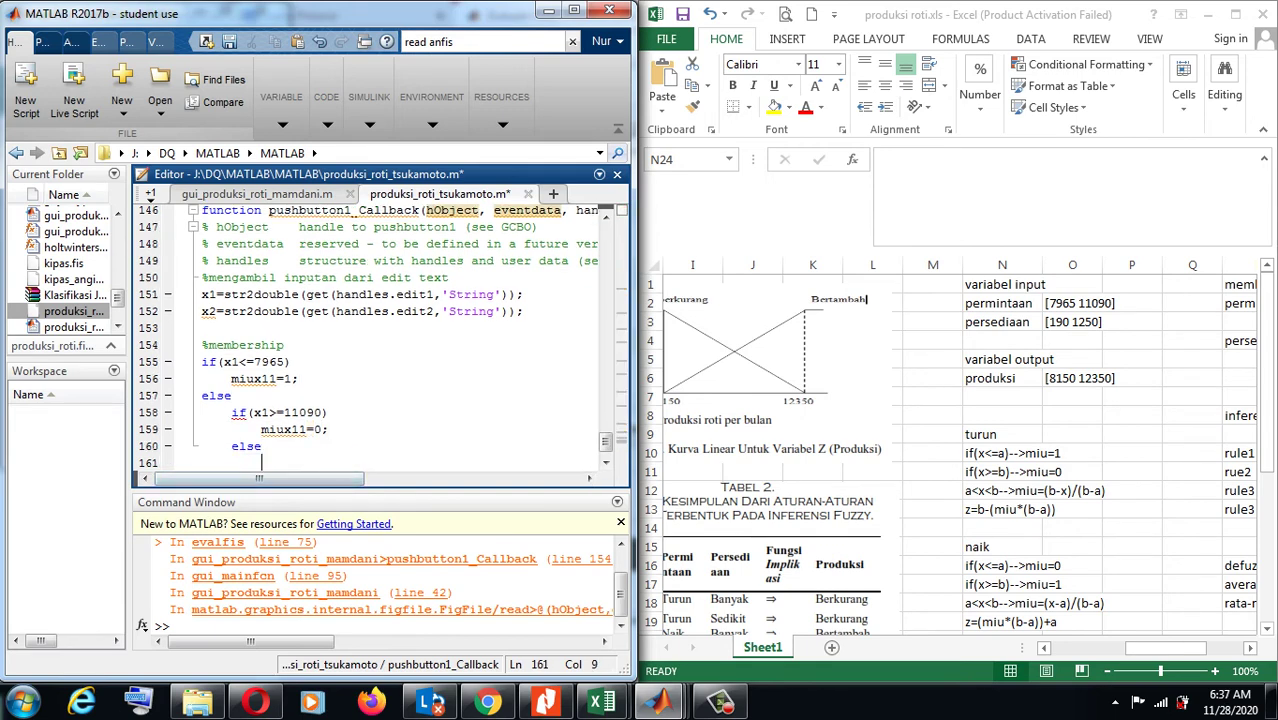
pyautogui.write('miux11=')
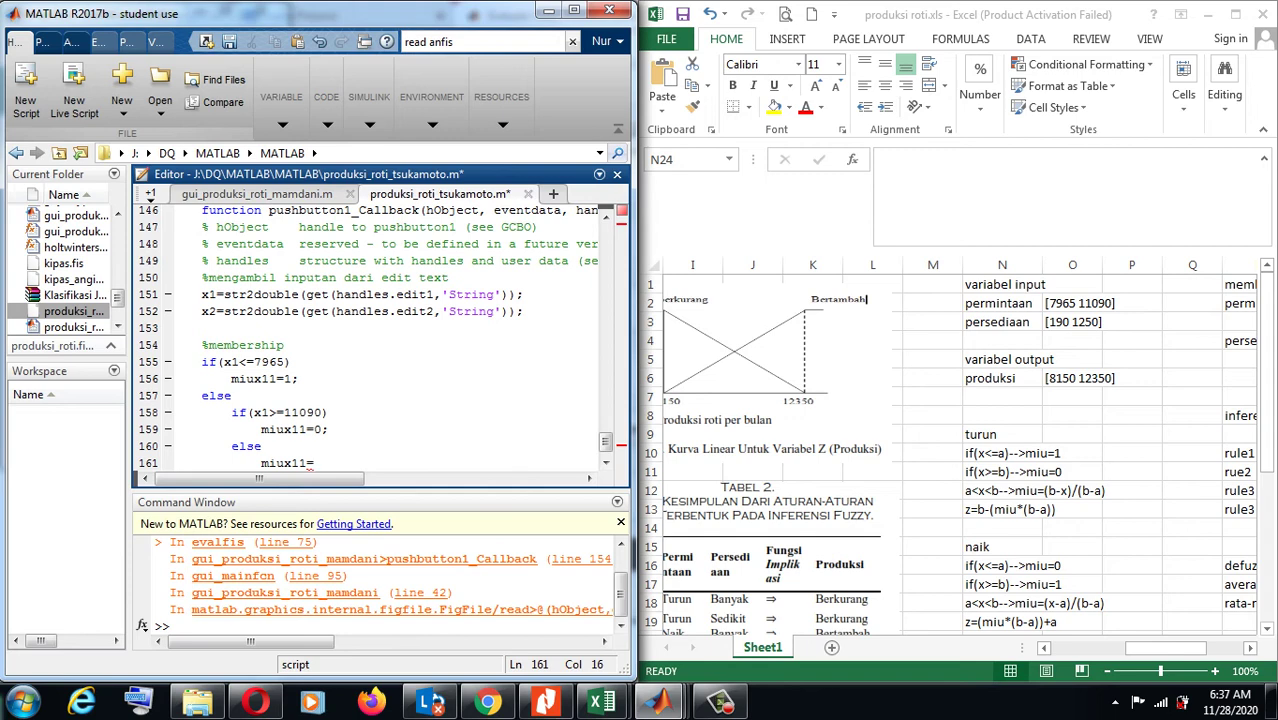
pyautogui.write('(11090')
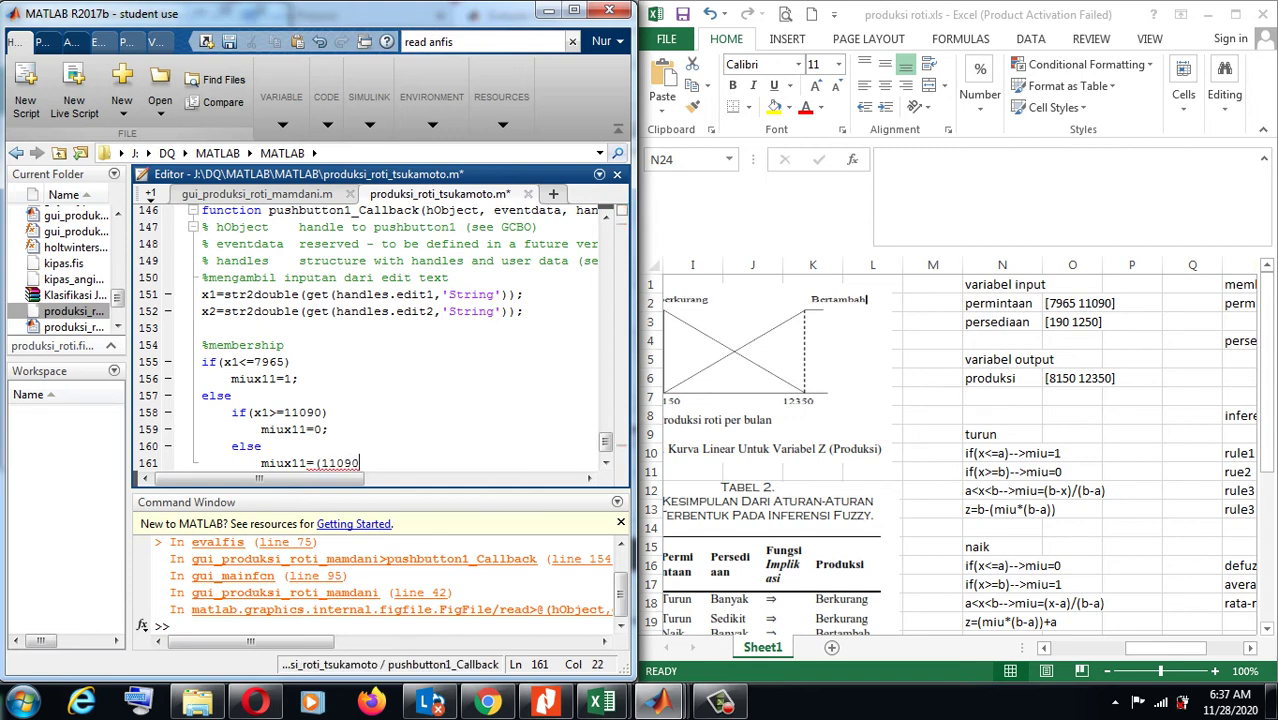
pyautogui.write('-')
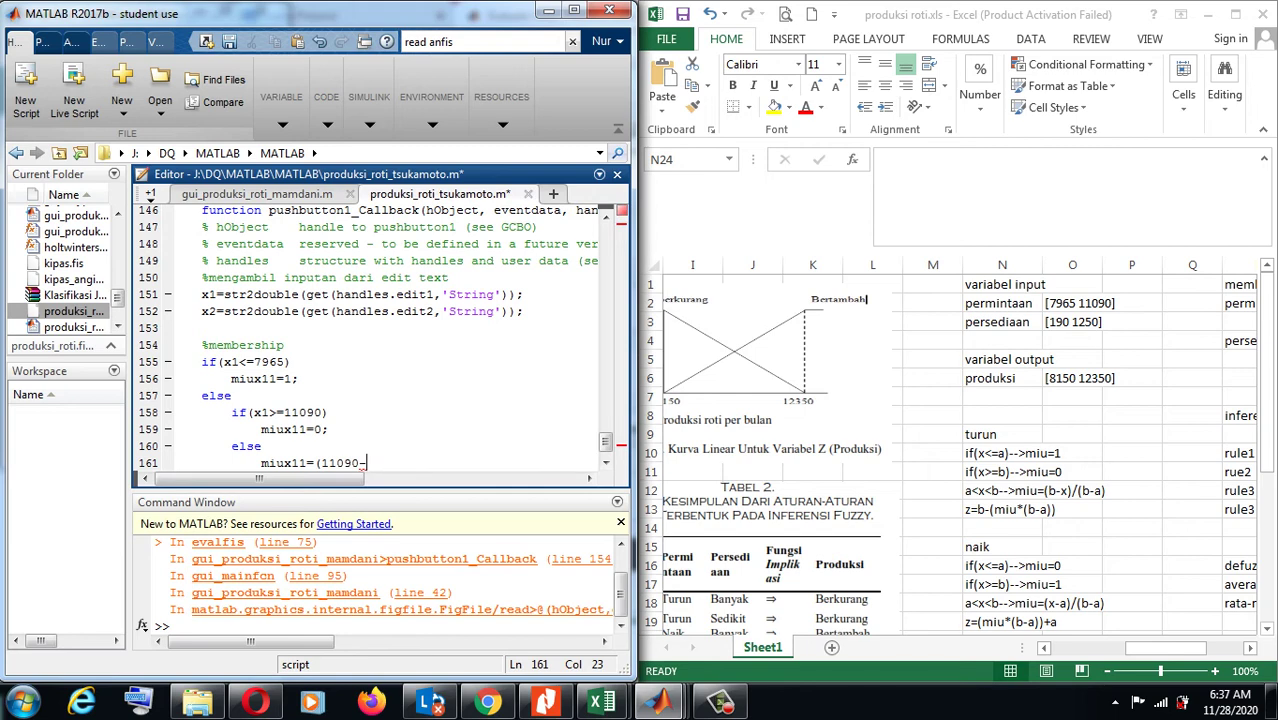
pyautogui.write('x1')
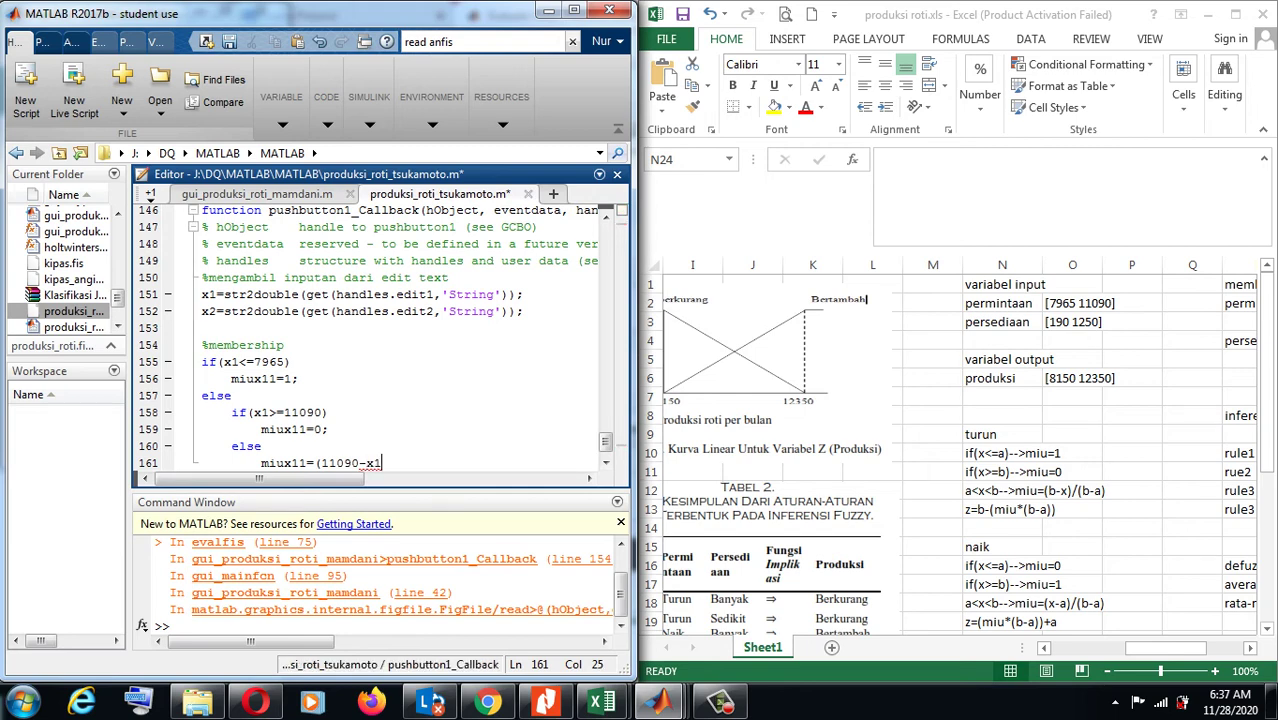
pyautogui.write(')/')
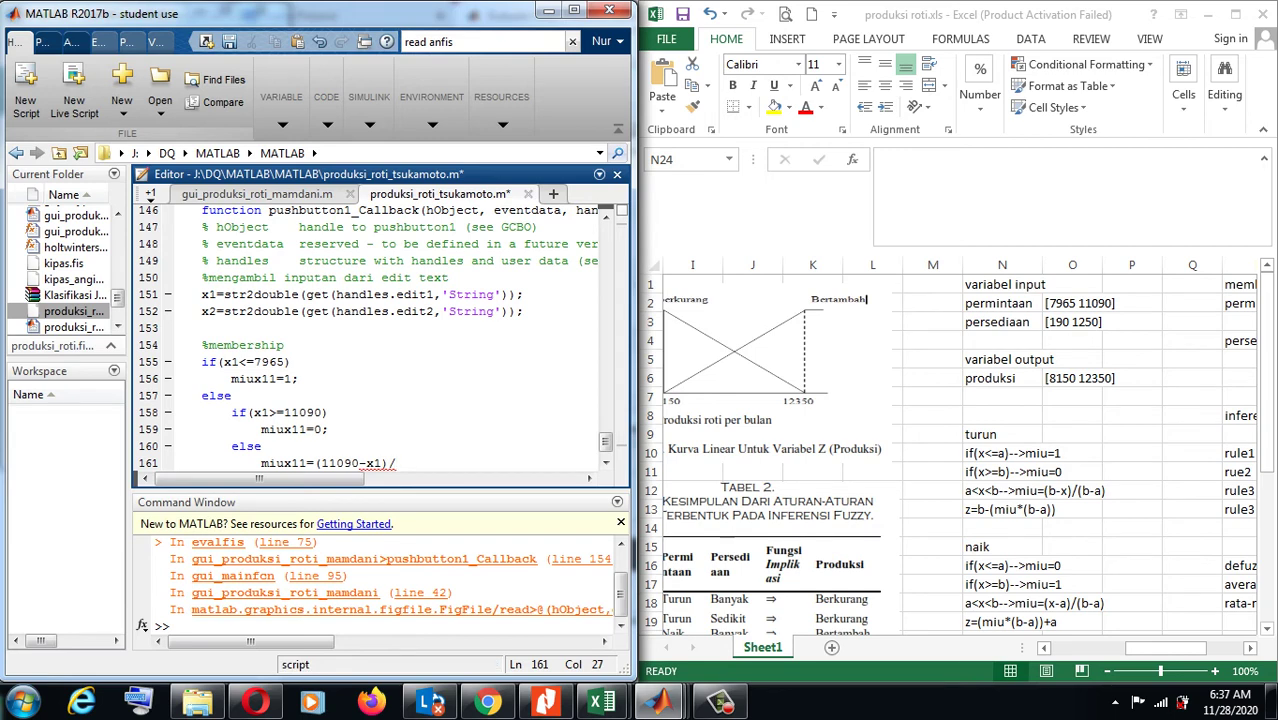
pyautogui.write('(11090-')
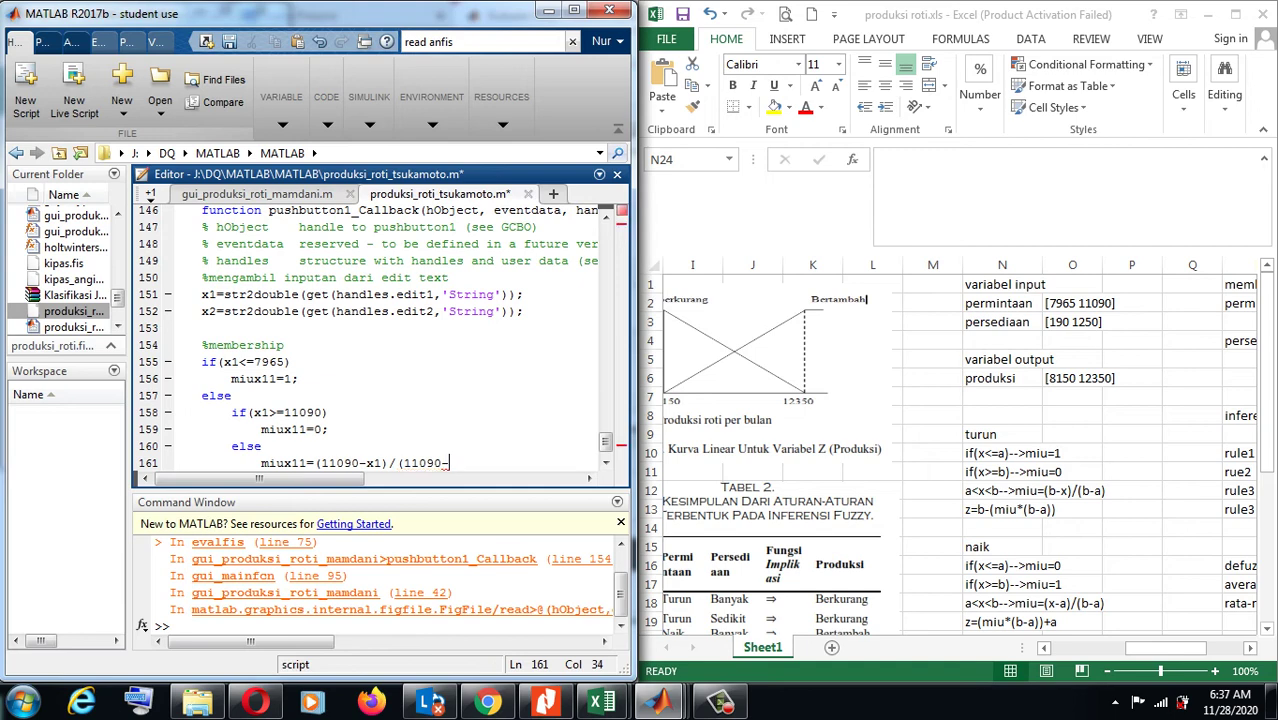
pyautogui.write('7')
pyautogui.write('9')
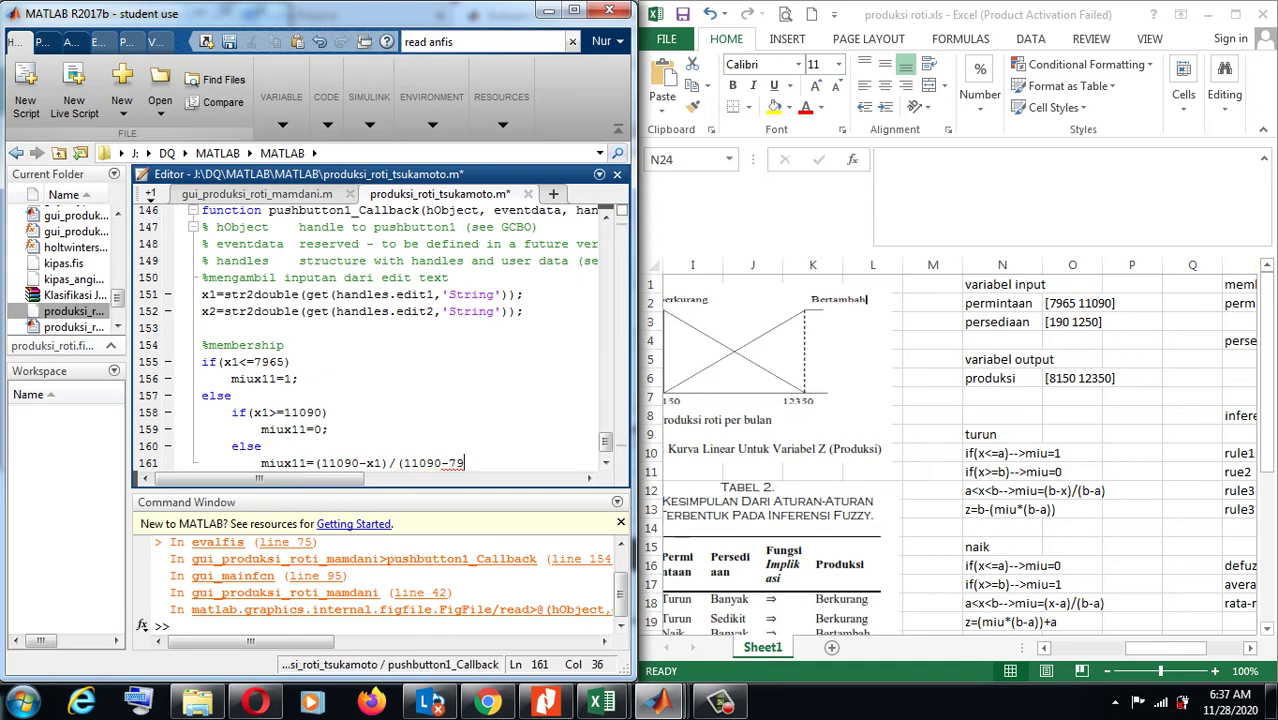
pyautogui.write('65);')
# - Close the nested and outer miux11 if blocks with end statements, and start a new line below them
pyautogui.press('Return')
pyautogui.write('end')
pyautogui.press('Return')
pyautogui.write('end')
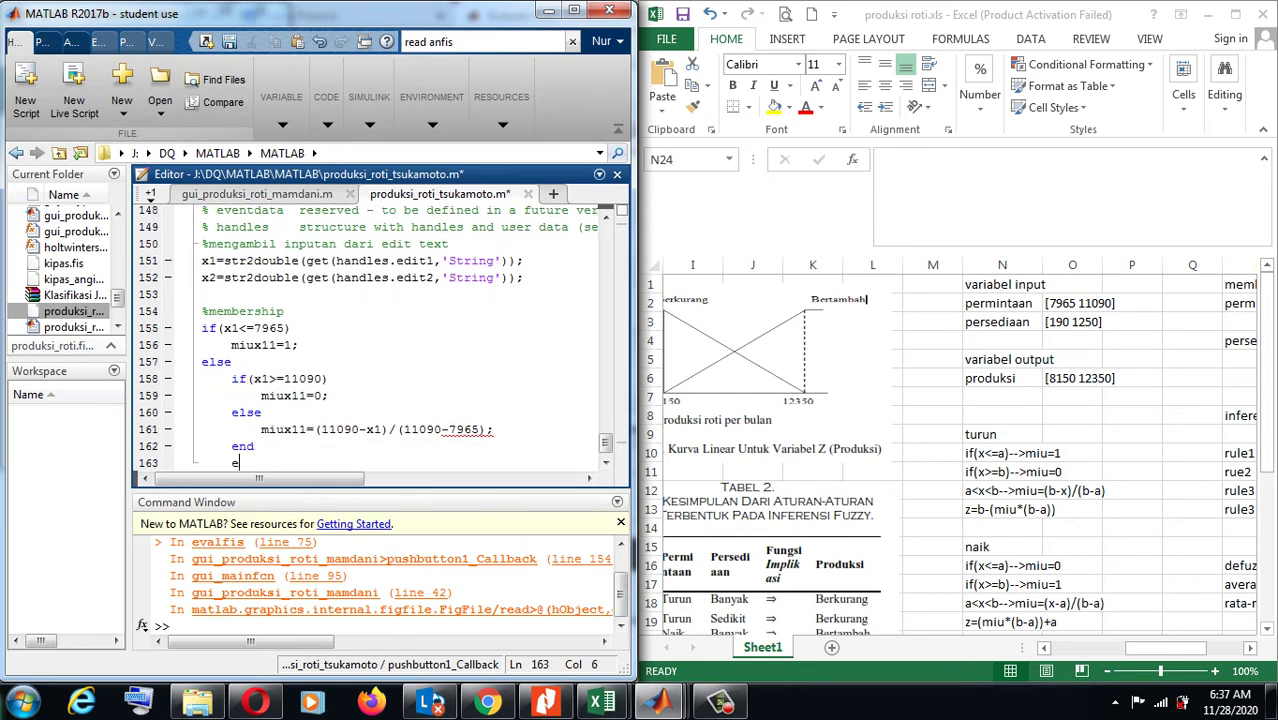
pyautogui.press('Return')
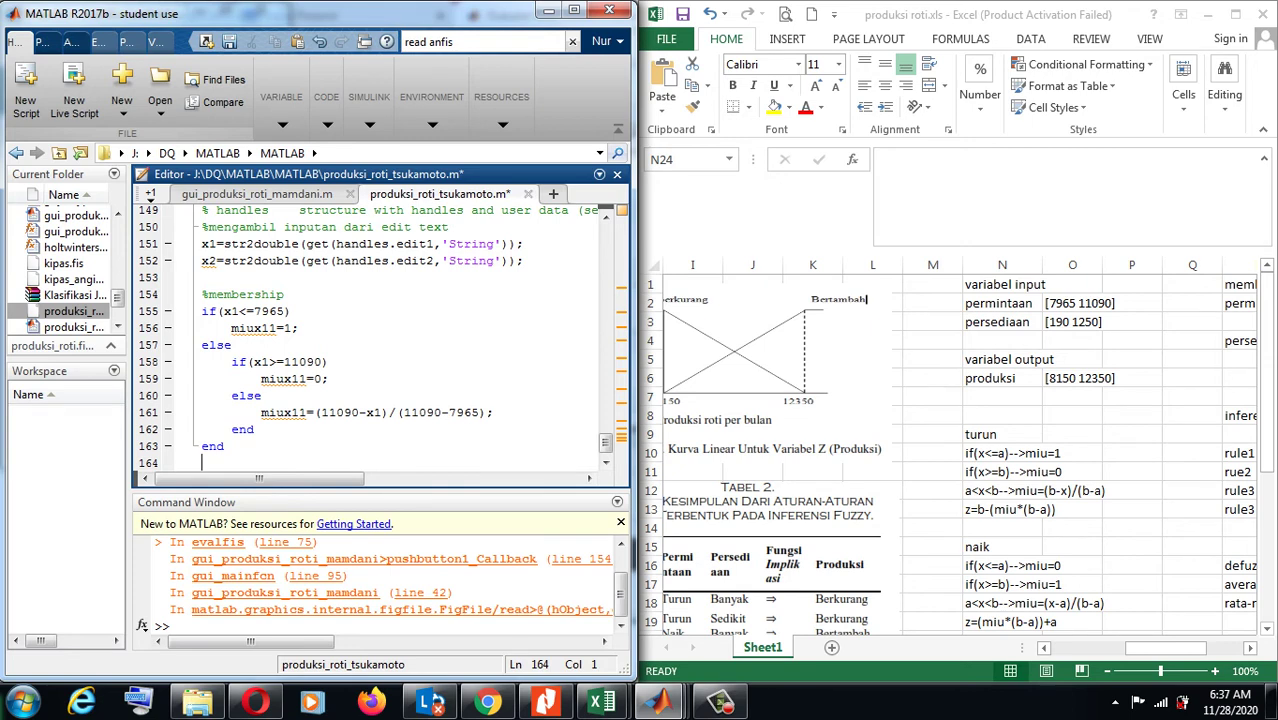
# - Insert the comment %x1 on its own line directly below the %membership comment
pyautogui.click(286, 295)
pyautogui.press('Return')
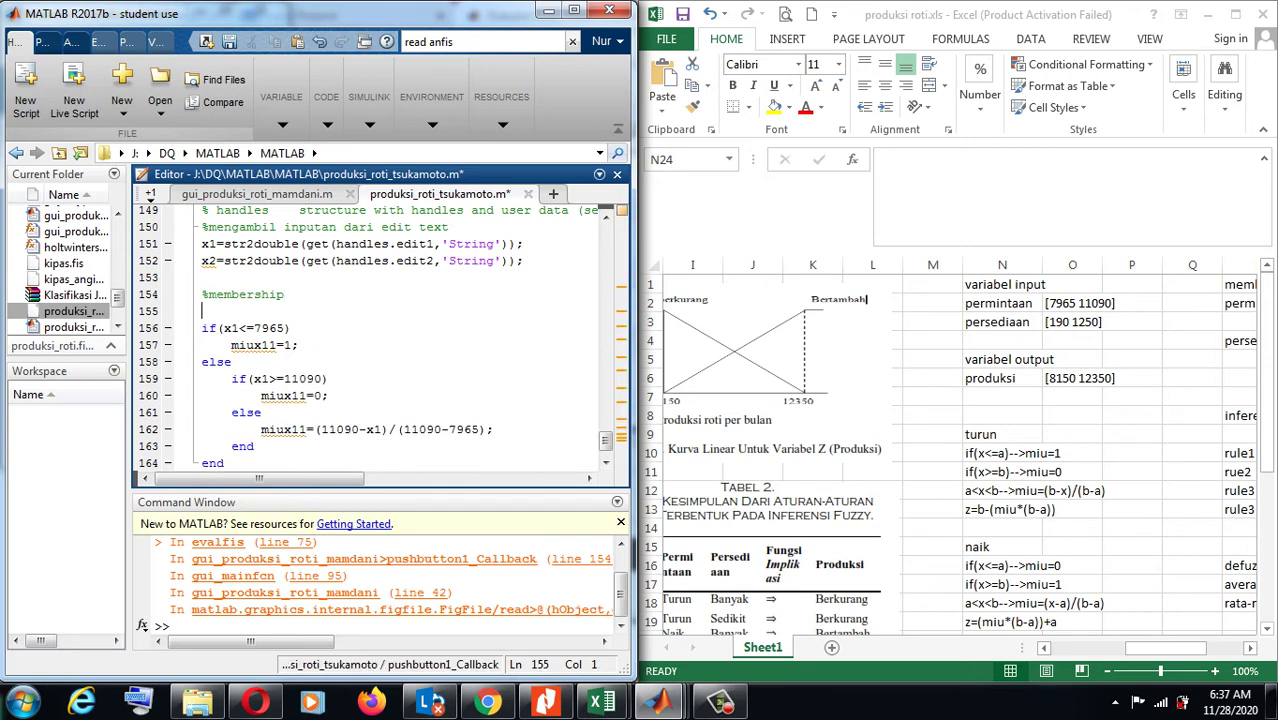
pyautogui.write('%x1')
# - Below the miux11 block, start a second condition if(x1<=7965) that assigns miux12=0;
pyautogui.press('Down')
pyautogui.press('Down')
pyautogui.press('Down')
pyautogui.press('Down')
pyautogui.press('Down')
pyautogui.press('Down')
pyautogui.press('Down')
pyautogui.press('Down')
pyautogui.press('Down')
pyautogui.press('Return')
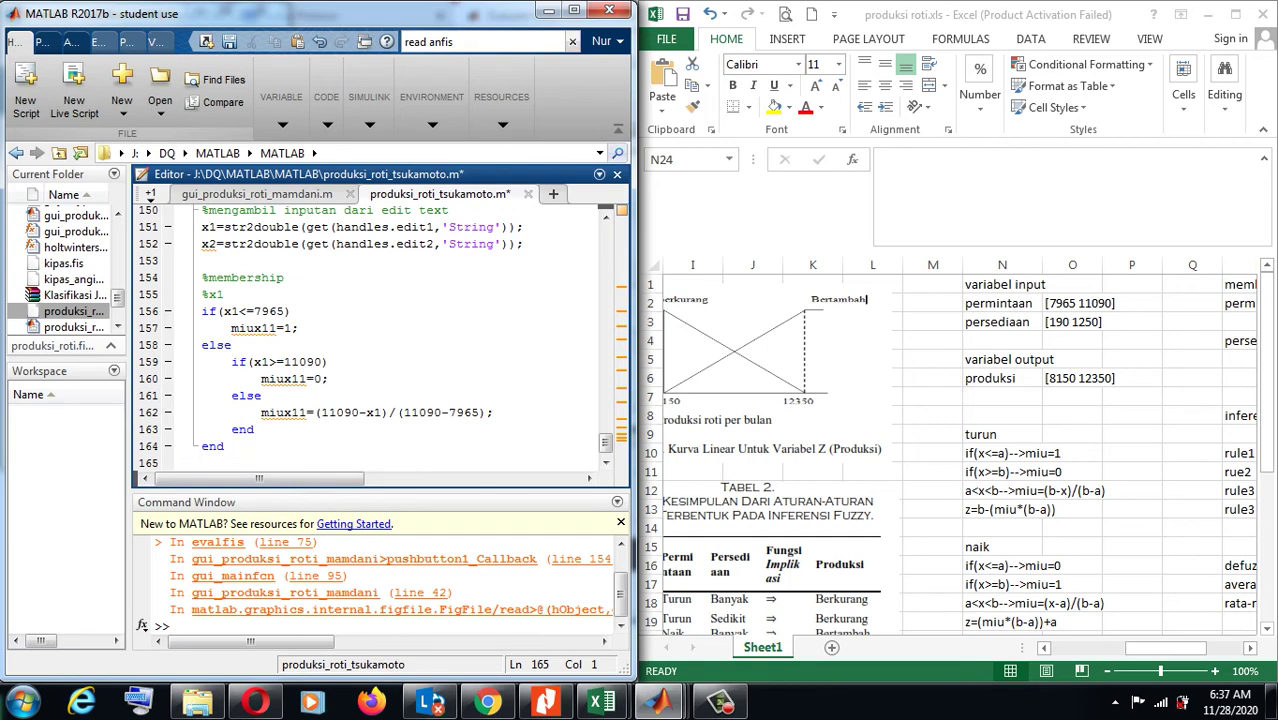
pyautogui.write('if(x1<')
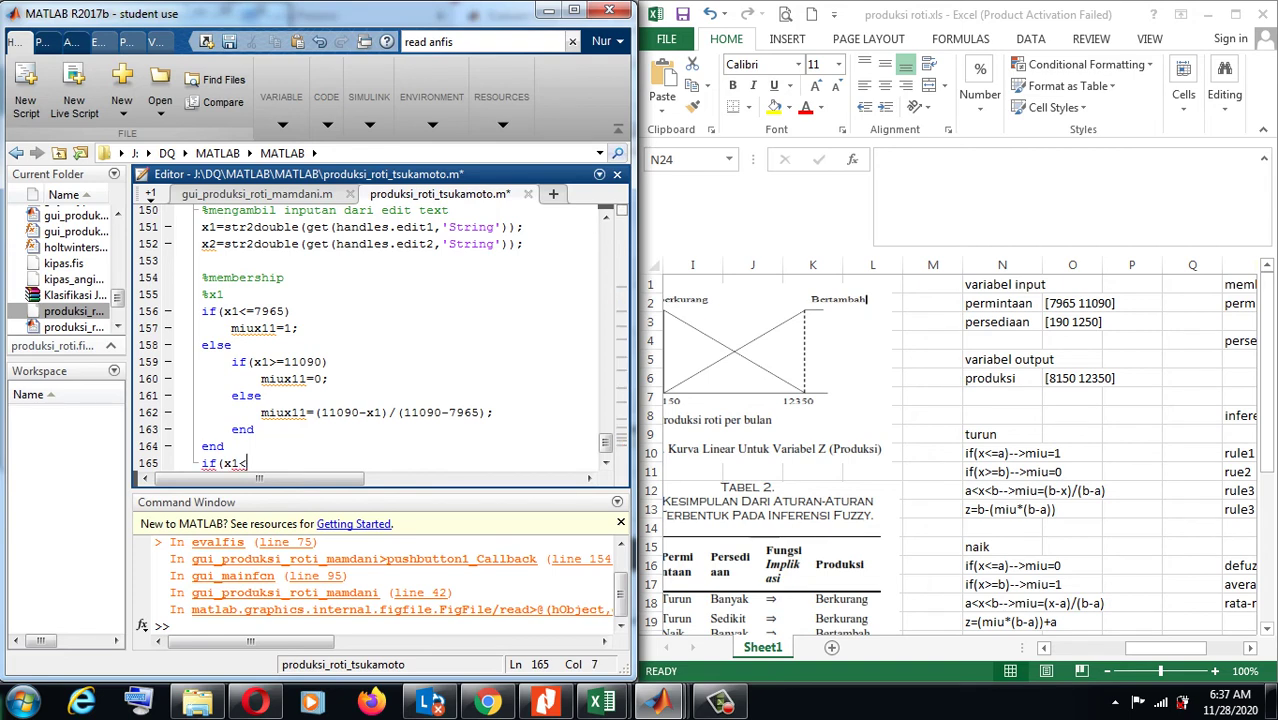
pyautogui.write('=7965)')
pyautogui.press('Return')
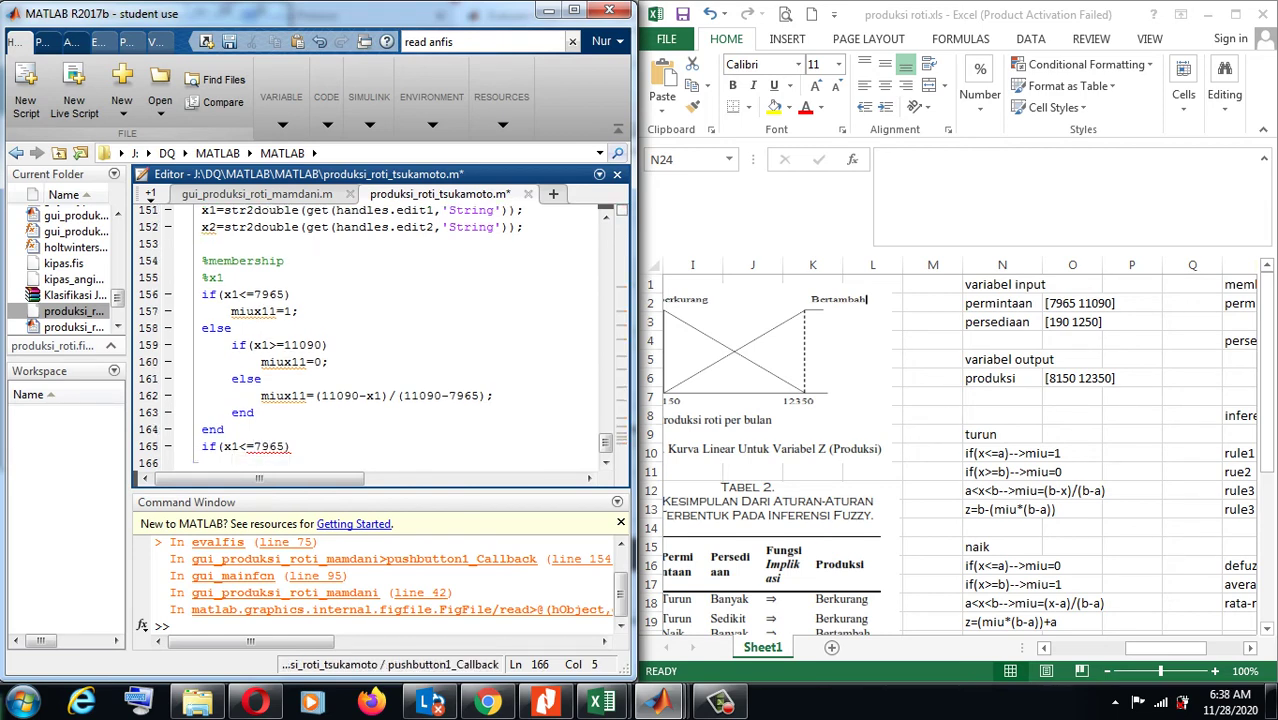
pyautogui.write('miux12')
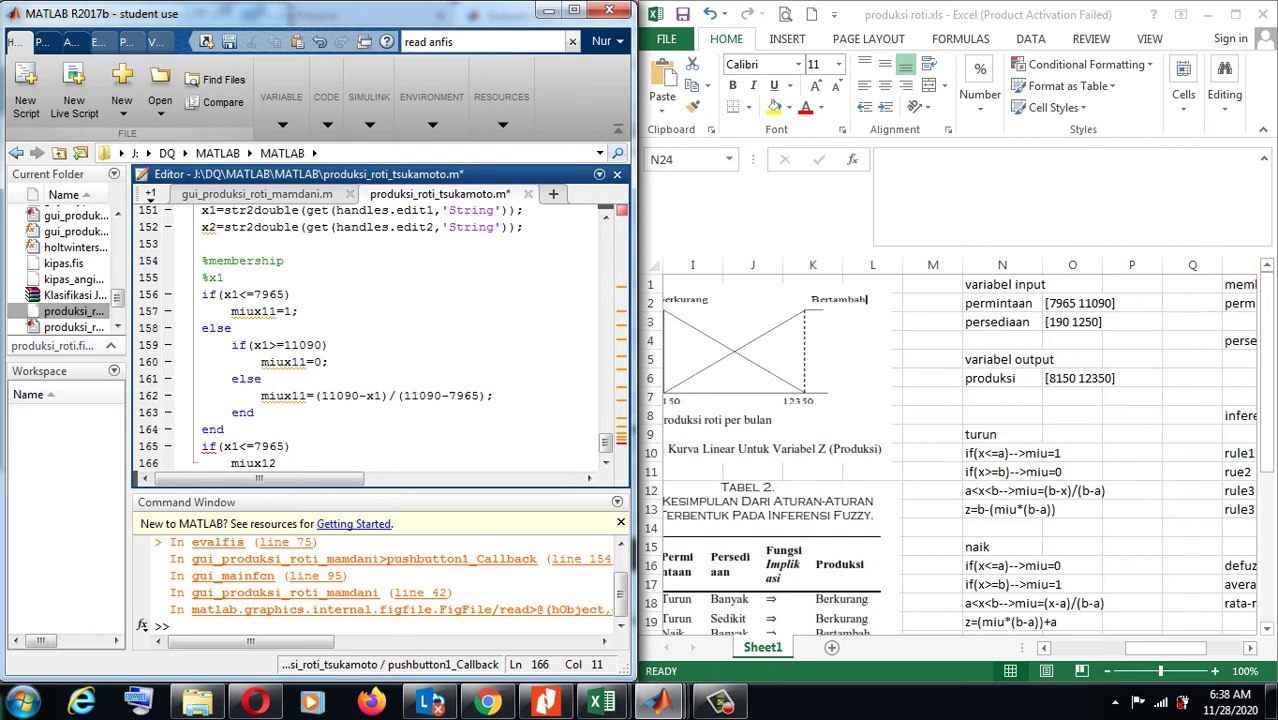
pyautogui.write('=')
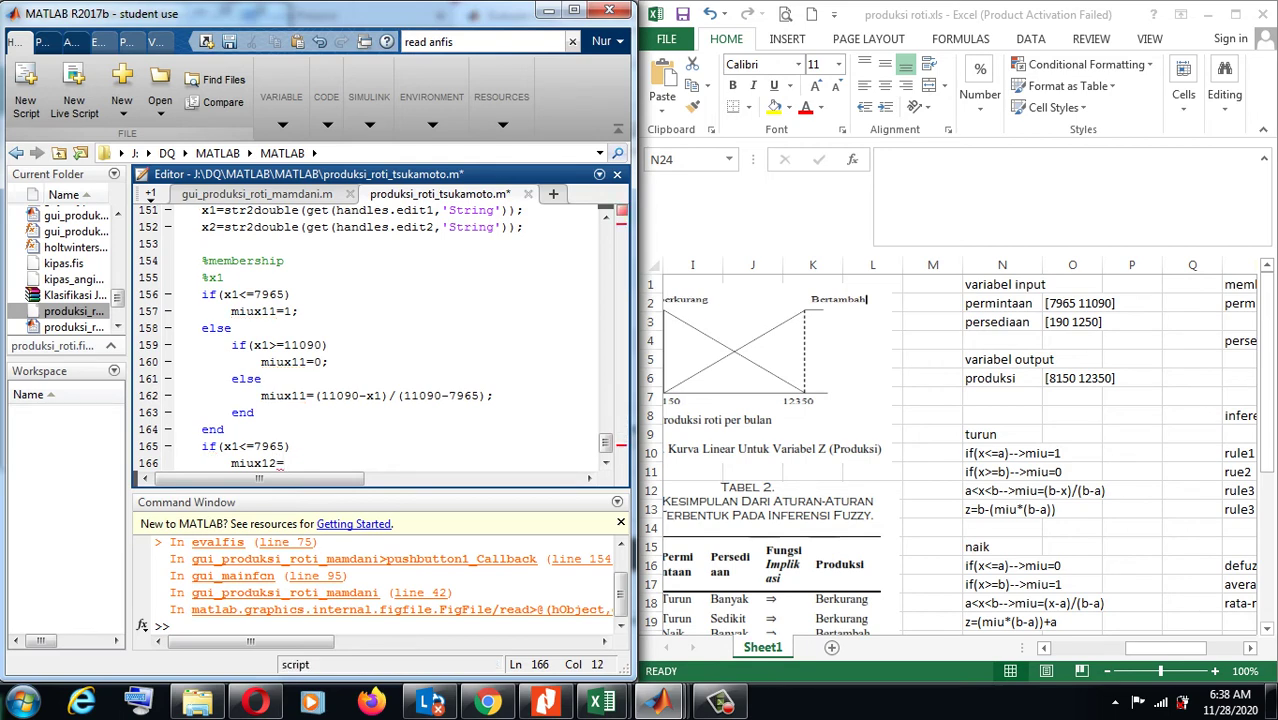
pyautogui.write('0;')
pyautogui.press('Return')
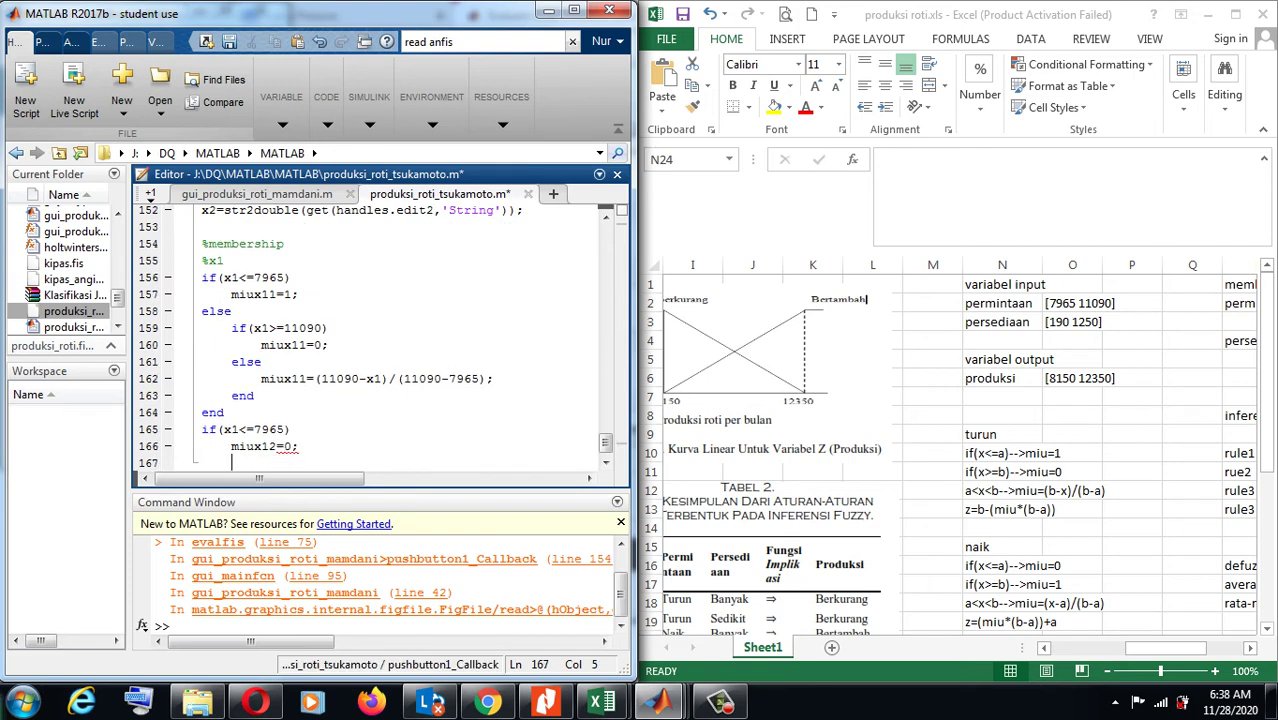
# - Add an else branch containing a nested if(x1>=11090) that assigns miux12=1;
pyautogui.write('else')
pyautogui.press('Return')
pyautogui.write('i')
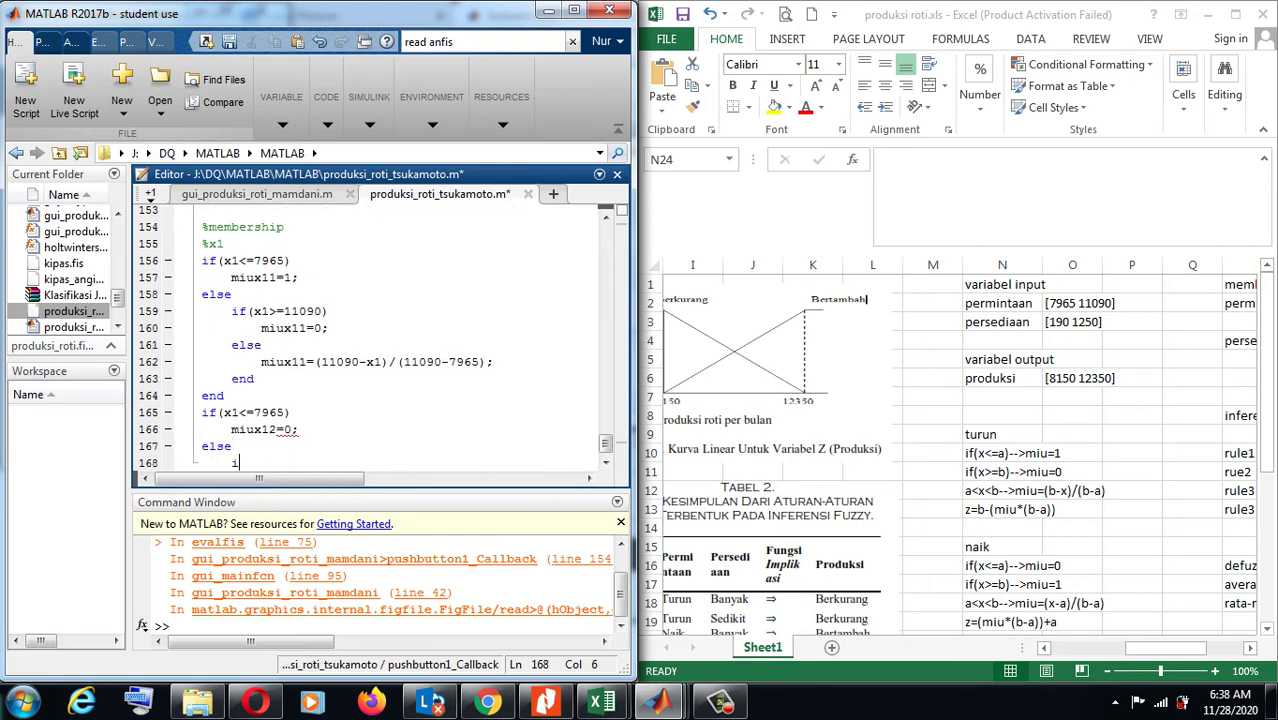
pyautogui.write('f(x')
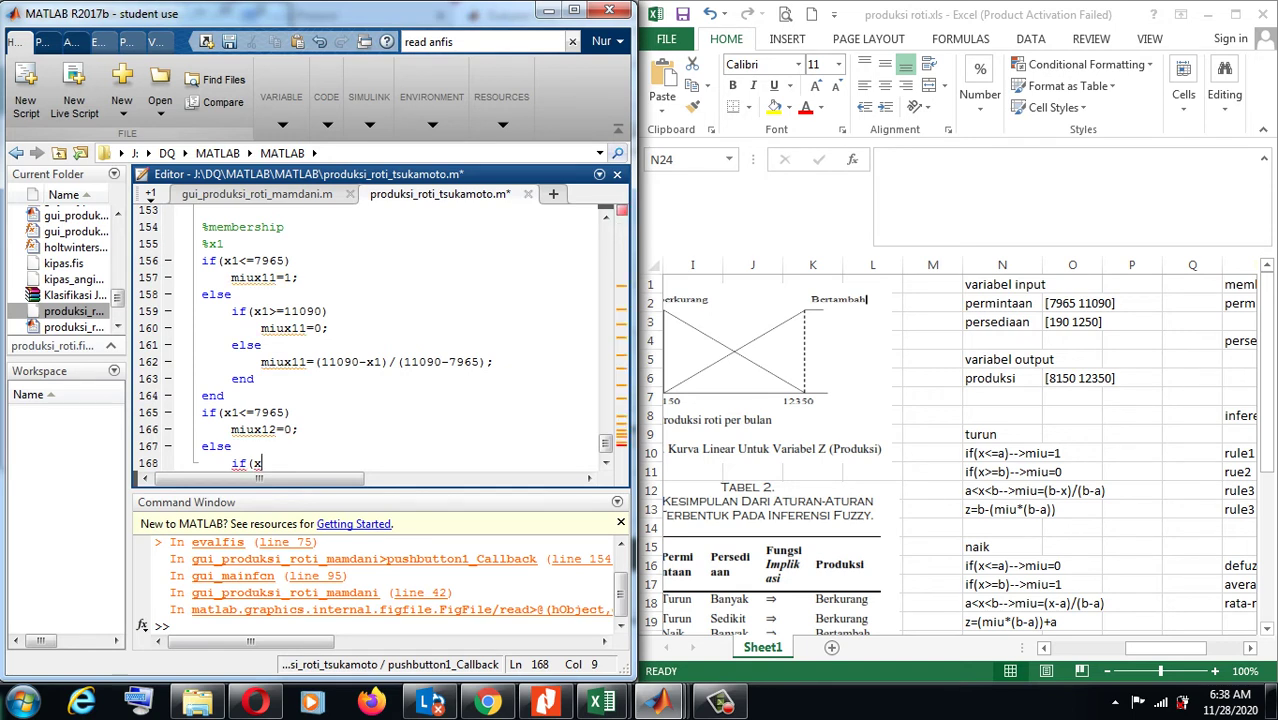
pyautogui.write('1>=')
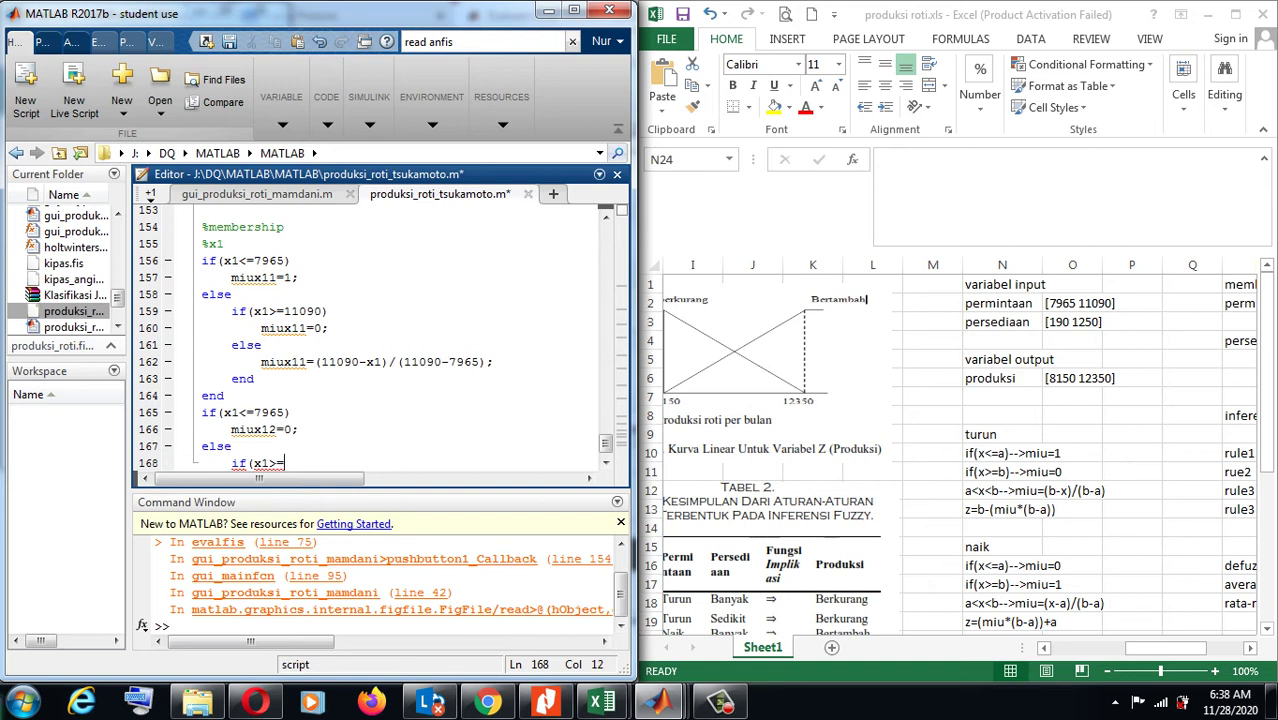
pyautogui.write('11090')
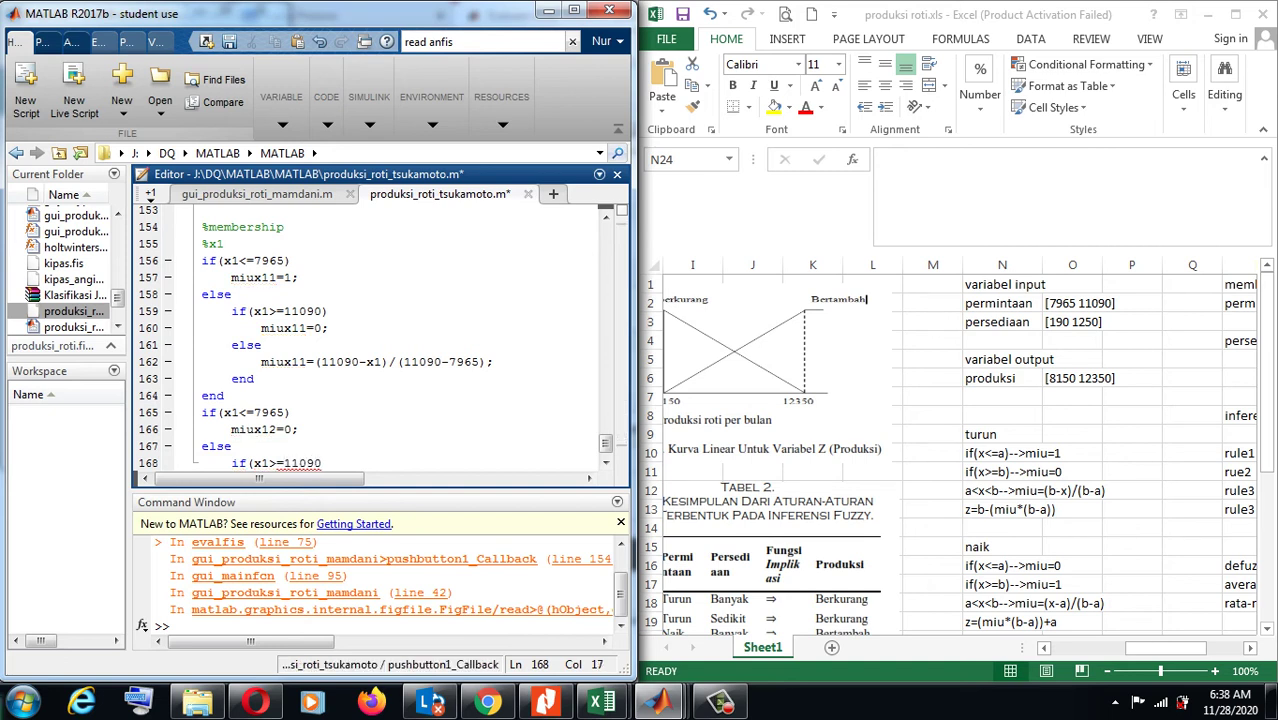
pyautogui.write(')')
pyautogui.press('Return')
pyautogui.write('m')
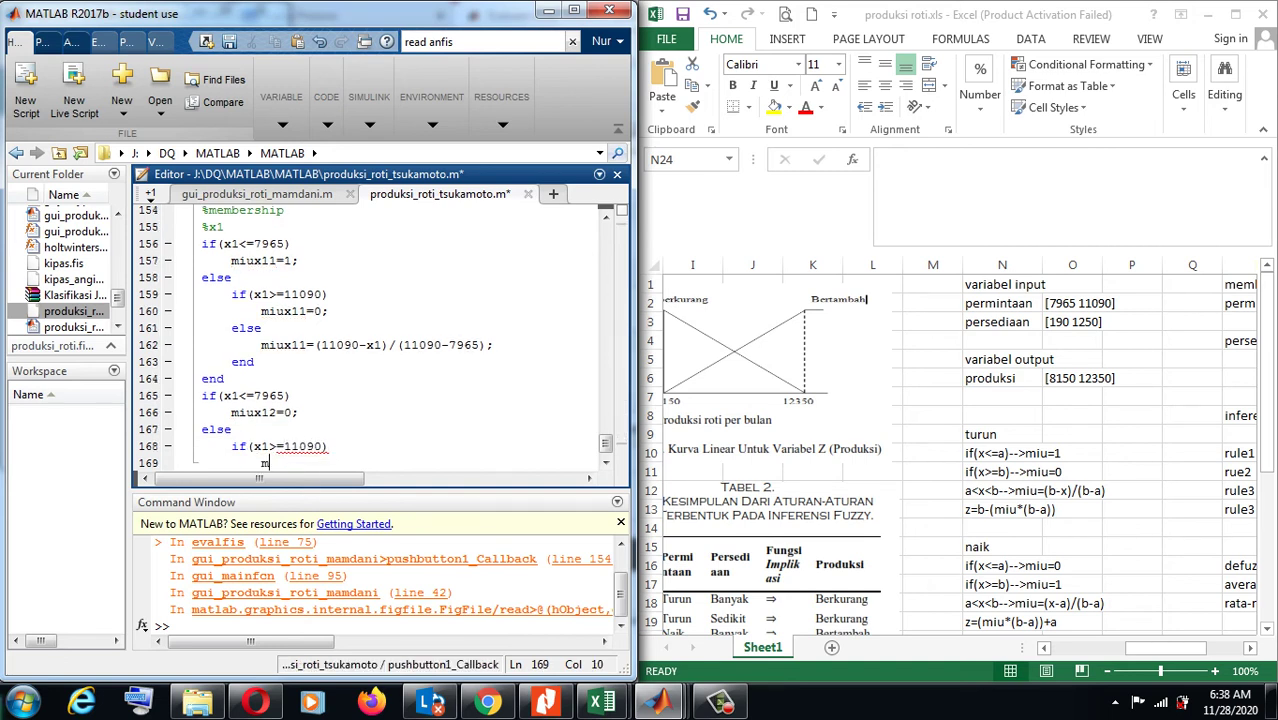
pyautogui.write('iux12=')
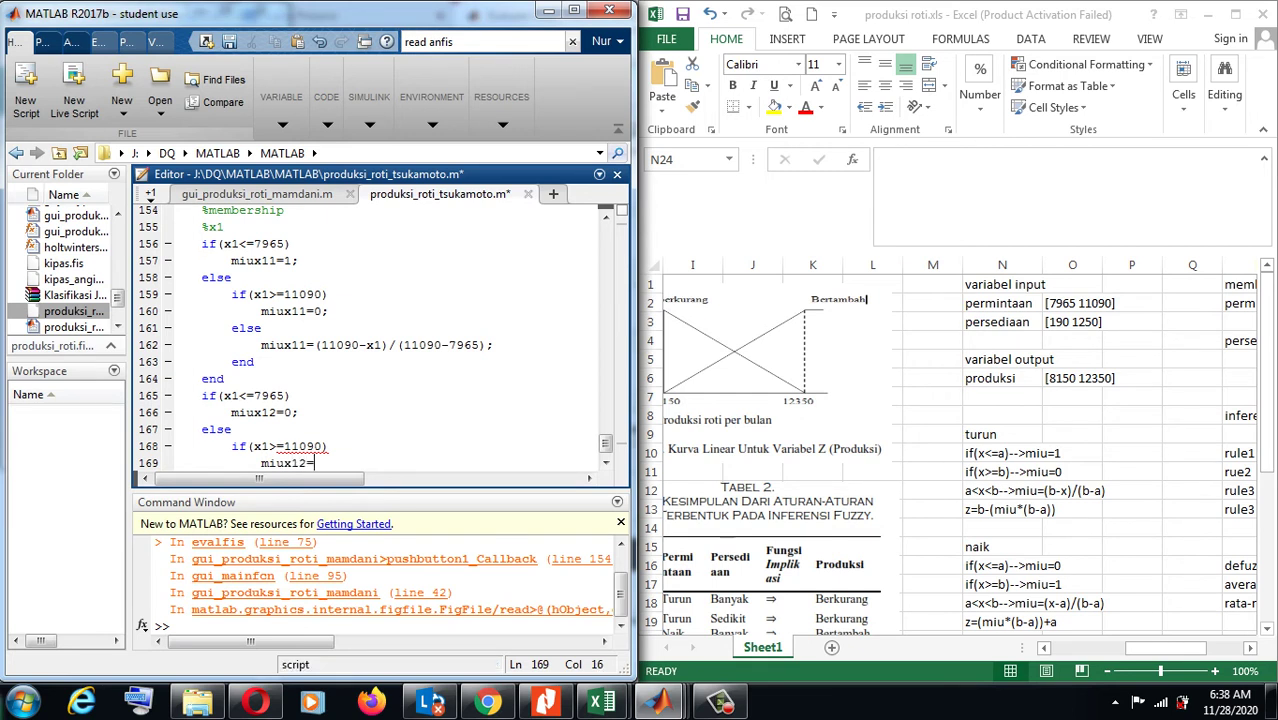
pyautogui.write('1;')
pyautogui.press('Return')
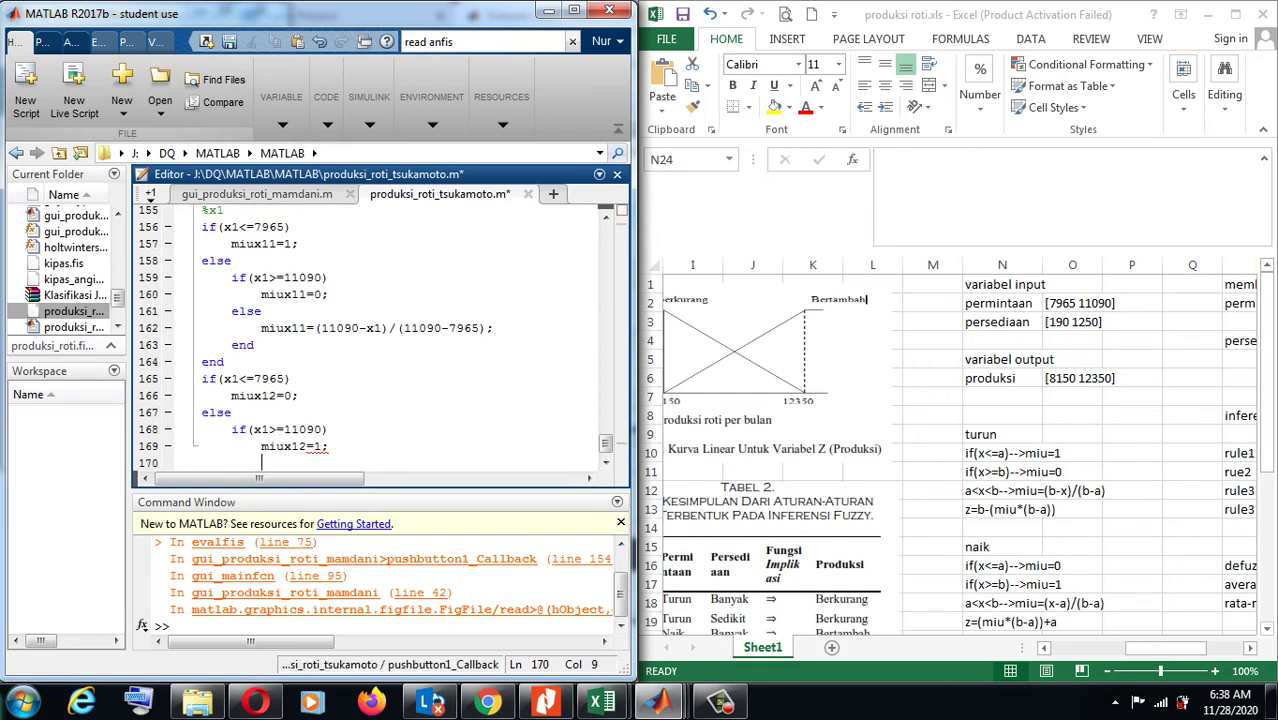
# - Add a nested else branch with the assignment miux12=(x1-7965)/(11090-7965);
pyautogui.write('else')
pyautogui.press('Return')
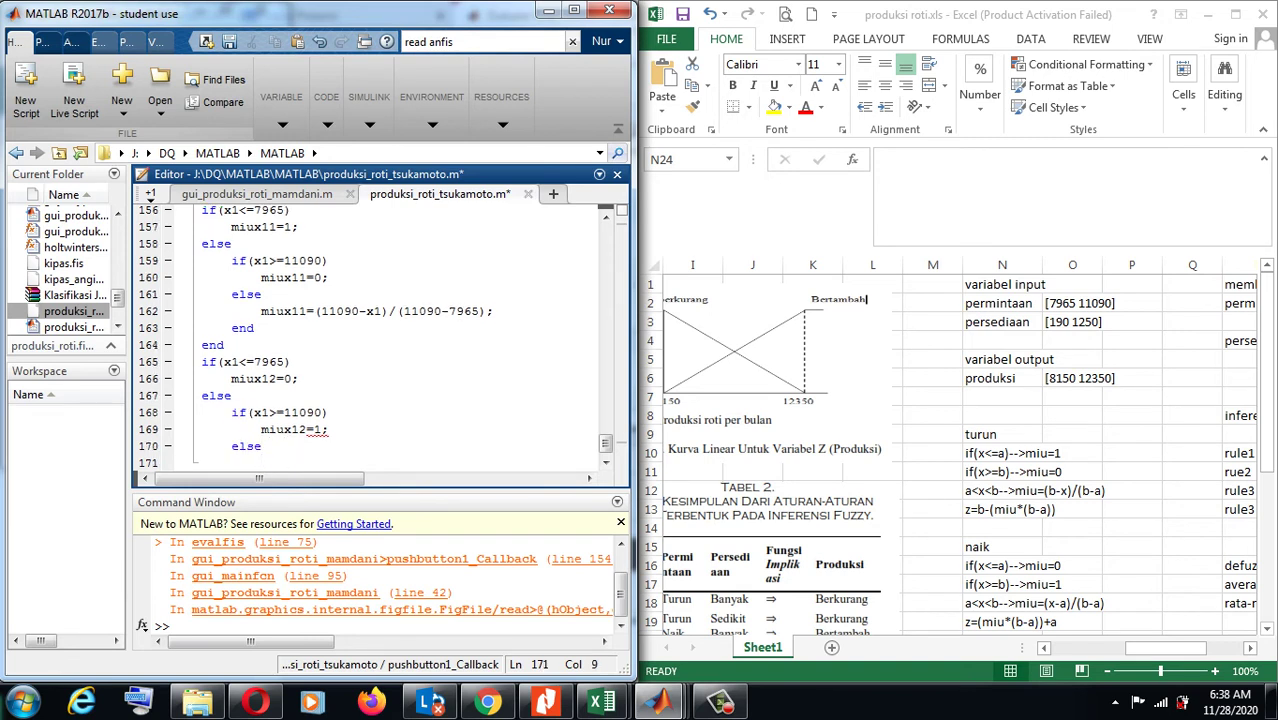
pyautogui.write('miux12=')
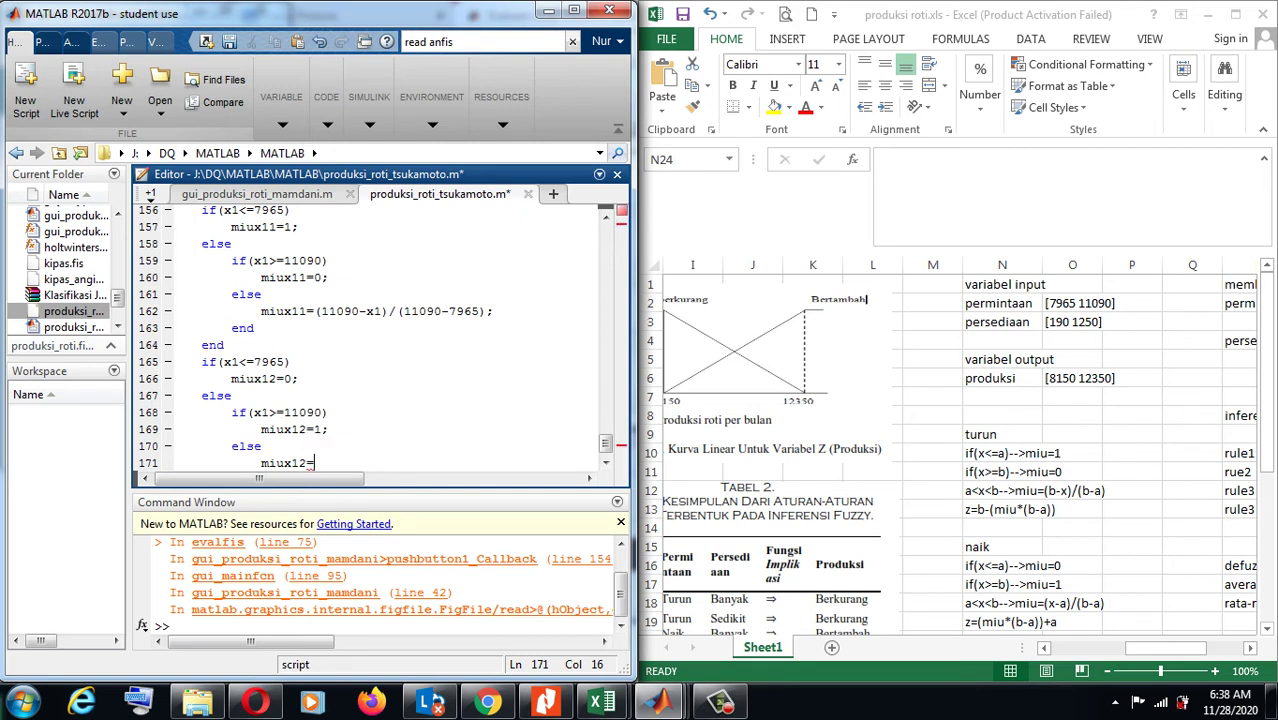
pyautogui.write('(x1-')
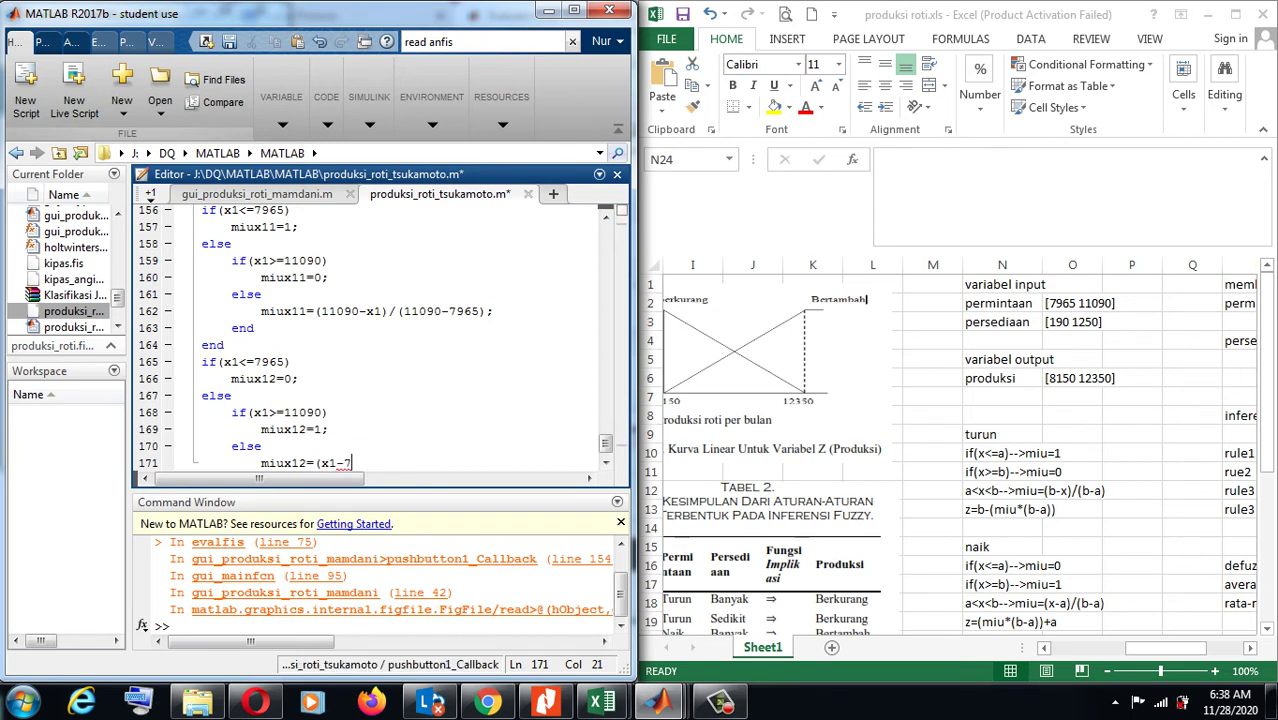
pyautogui.write('7965)/(')
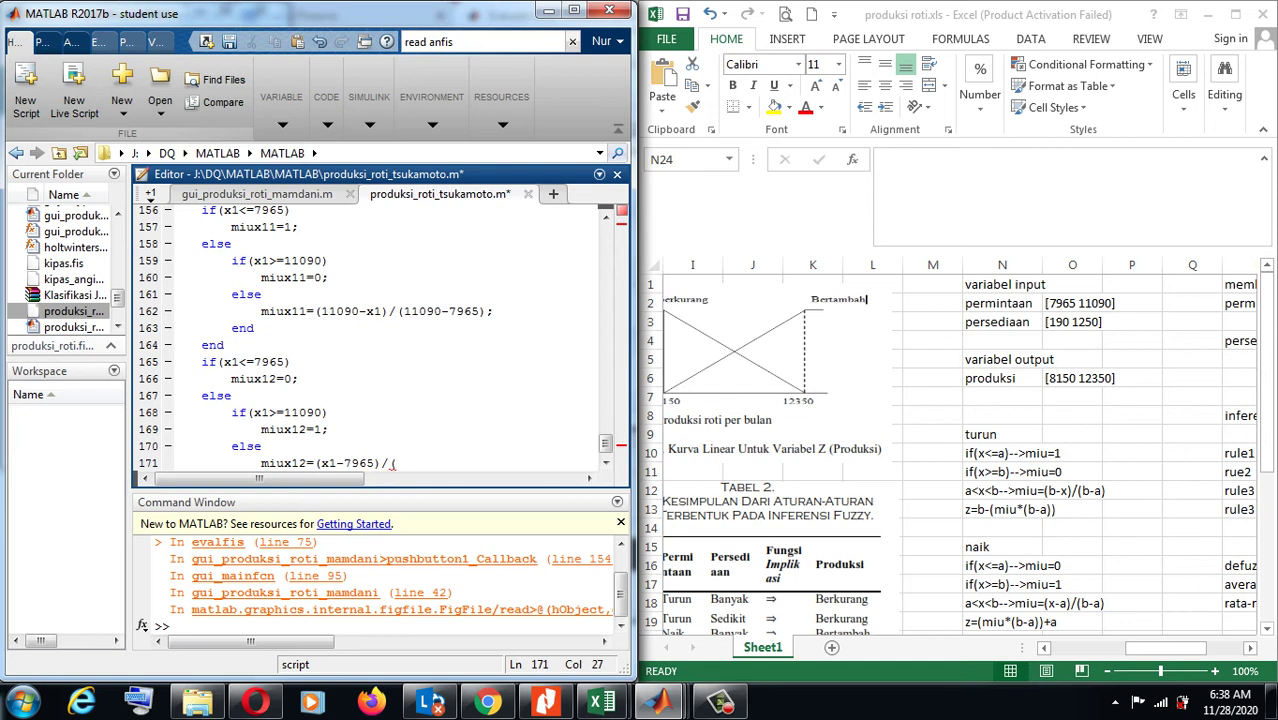
pyautogui.write('11090-7')
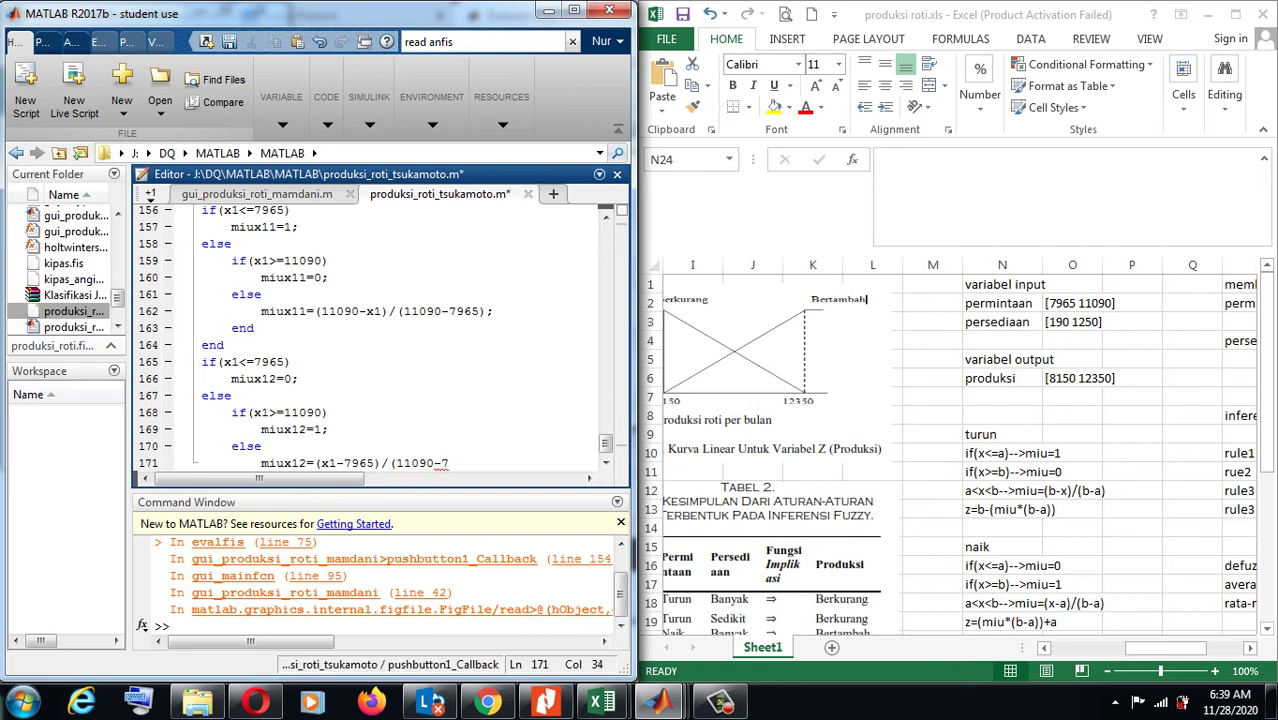
pyautogui.write('965)')
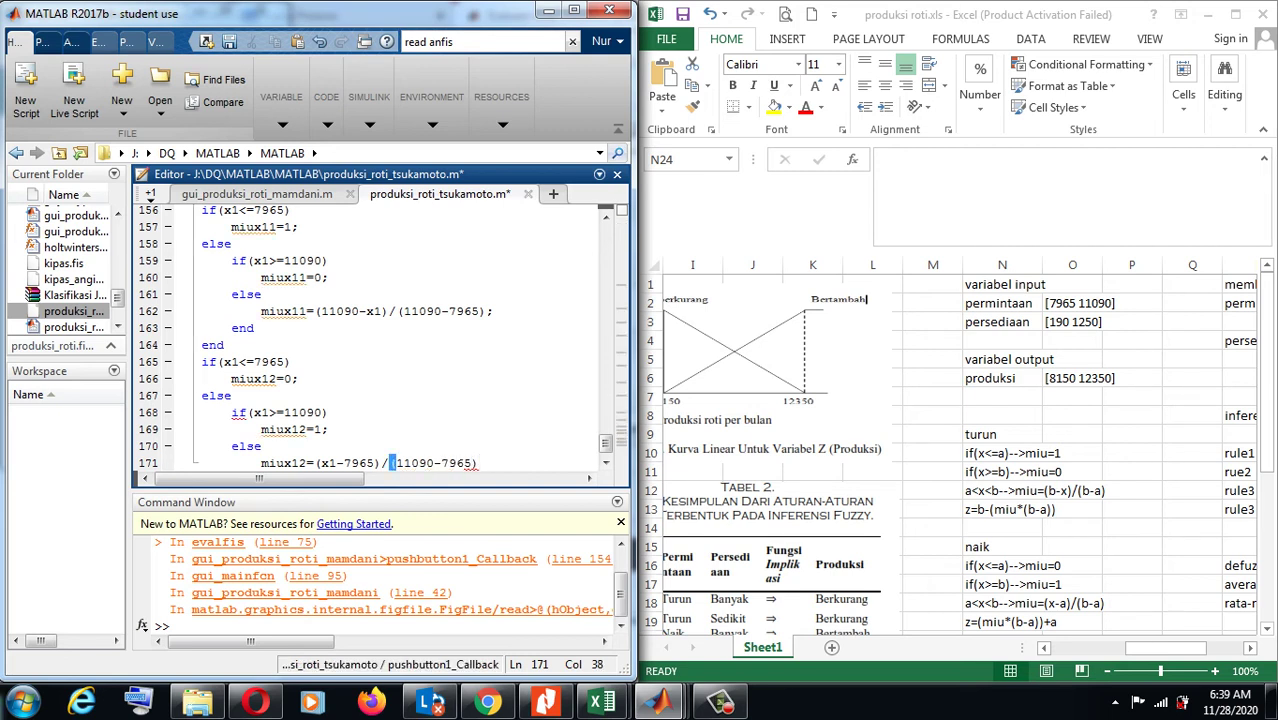
pyautogui.write(';')
pyautogui.press('Return')
# - Close the nested and outer miux12 if blocks with end statements, and start a new line below them
pyautogui.write('end')
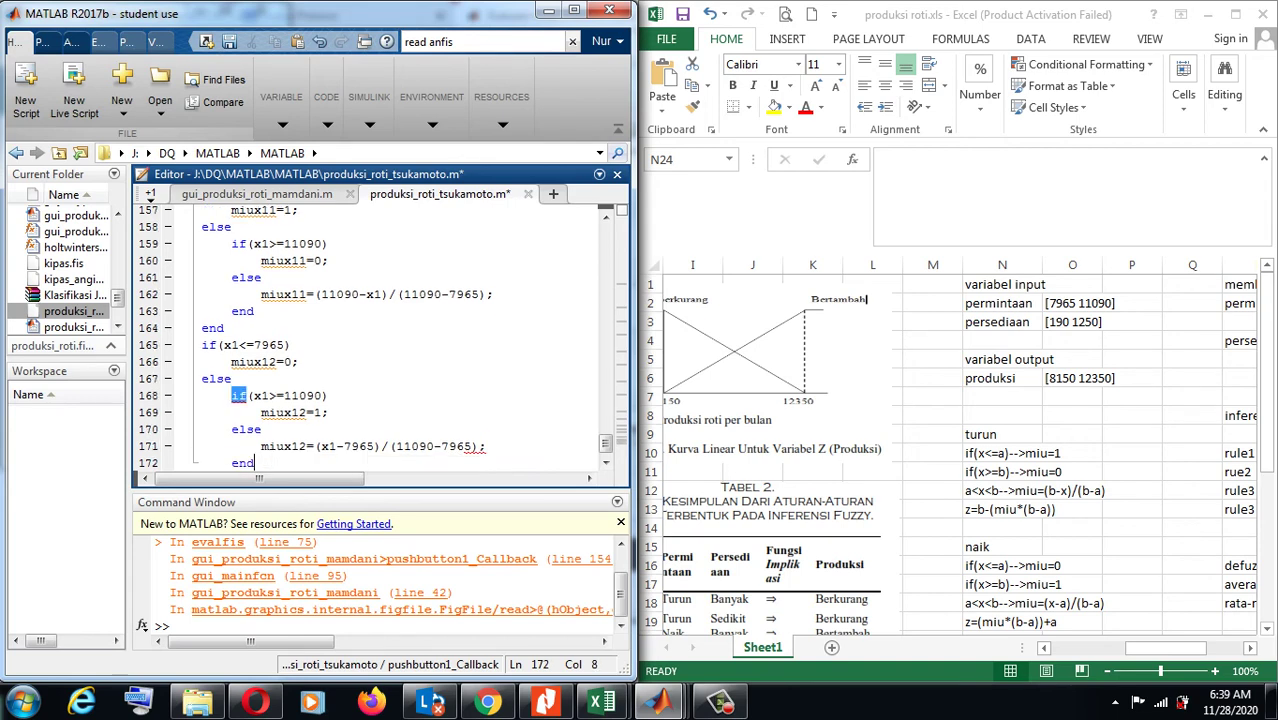
pyautogui.press('Return')
pyautogui.write('end')
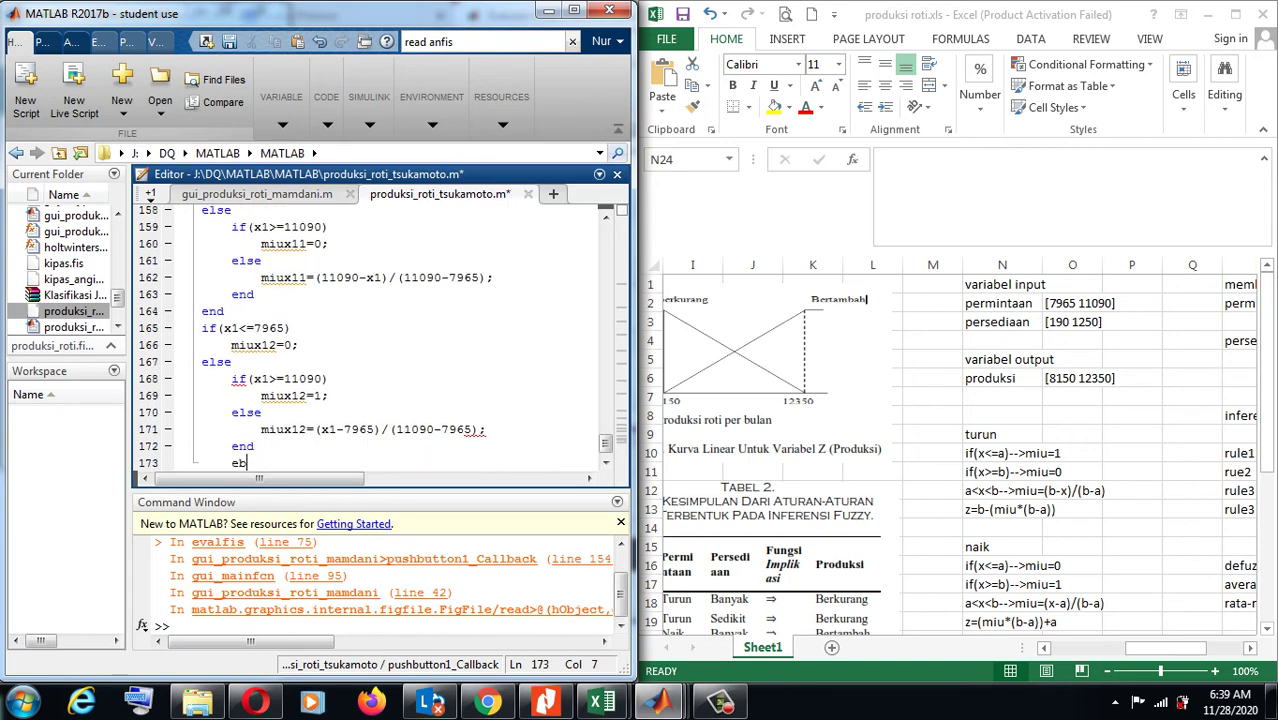
pyautogui.press('Return')
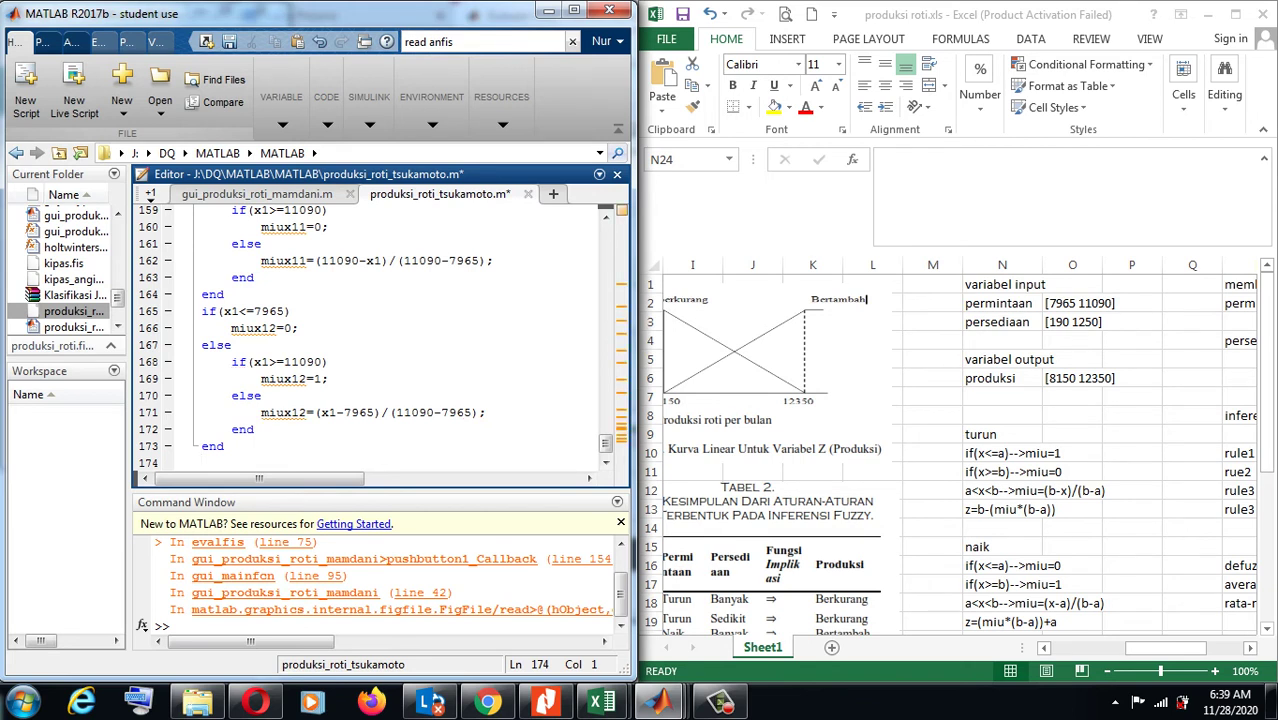
# - Save the script and delete the autosave file produksi_roti_tsukamoto.asv from the current folder
pyautogui.moveTo(203, 311); pyautogui.dragTo(225, 446)
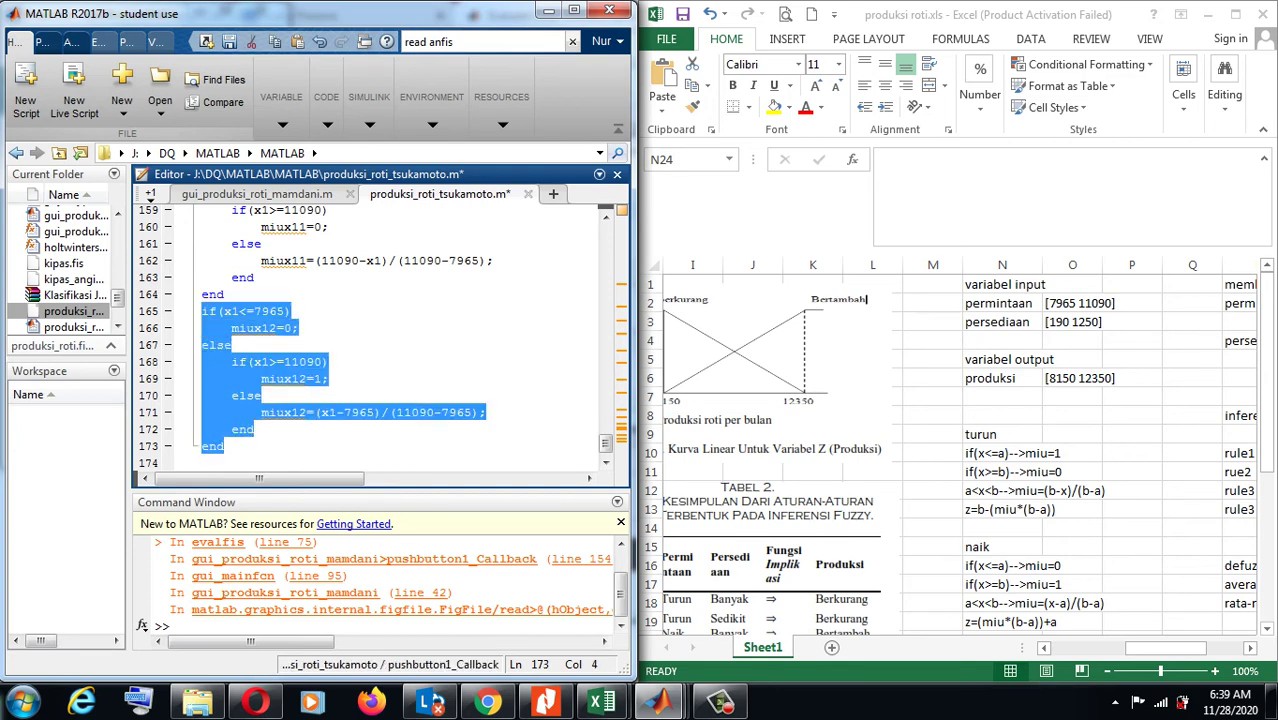
pyautogui.moveTo(224, 294); pyautogui.dragTo(203, 229)
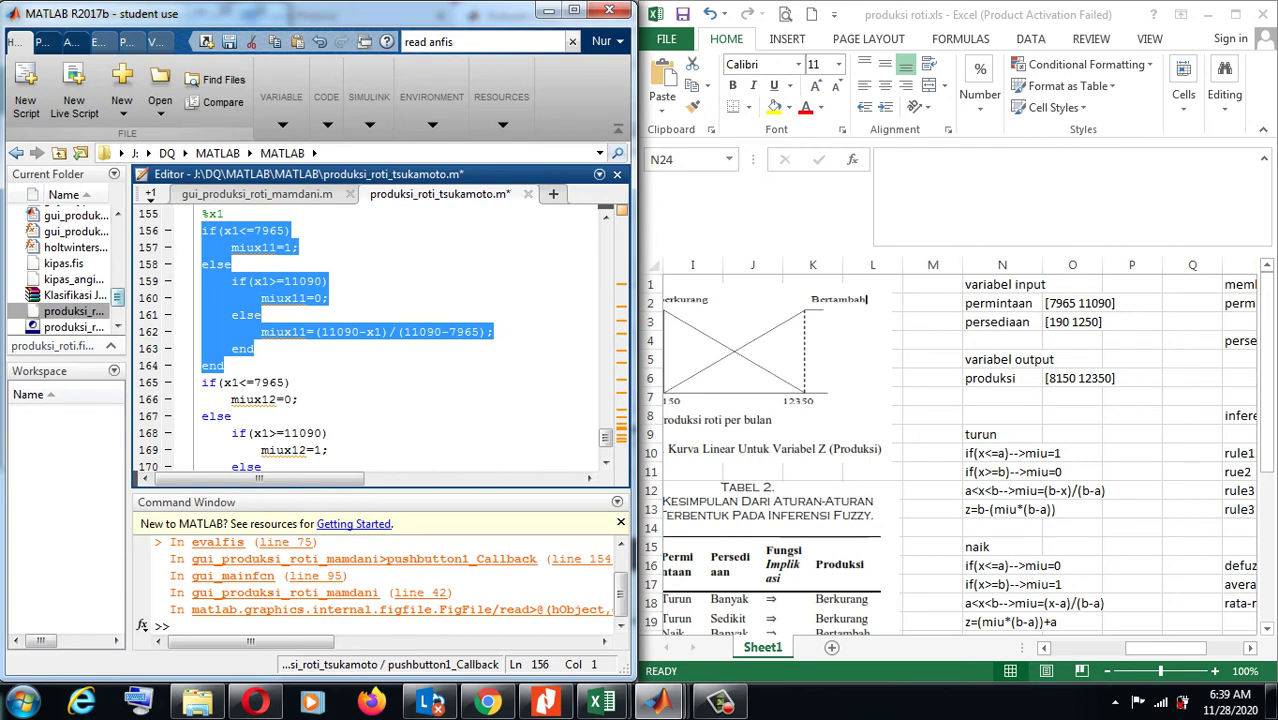
pyautogui.hotkey('ctrl', 's')
pyautogui.click(75, 326)
pyautogui.press('Delete')
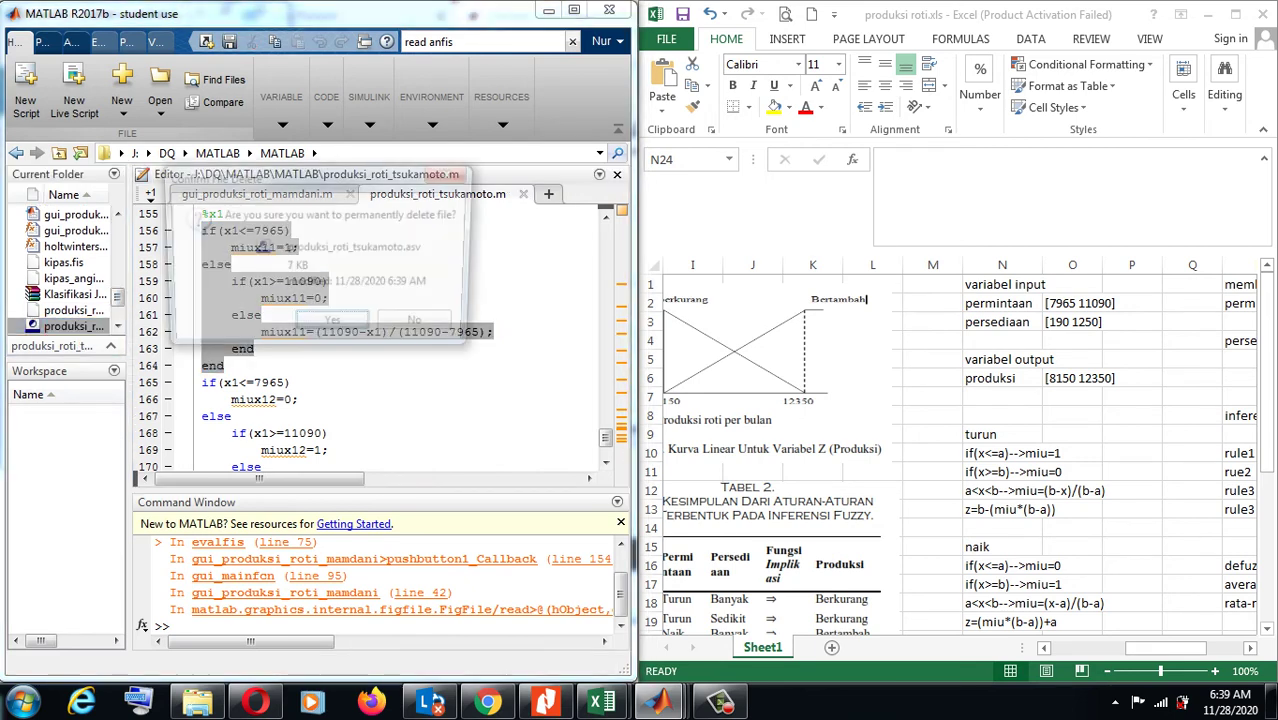
pyautogui.press('Escape')
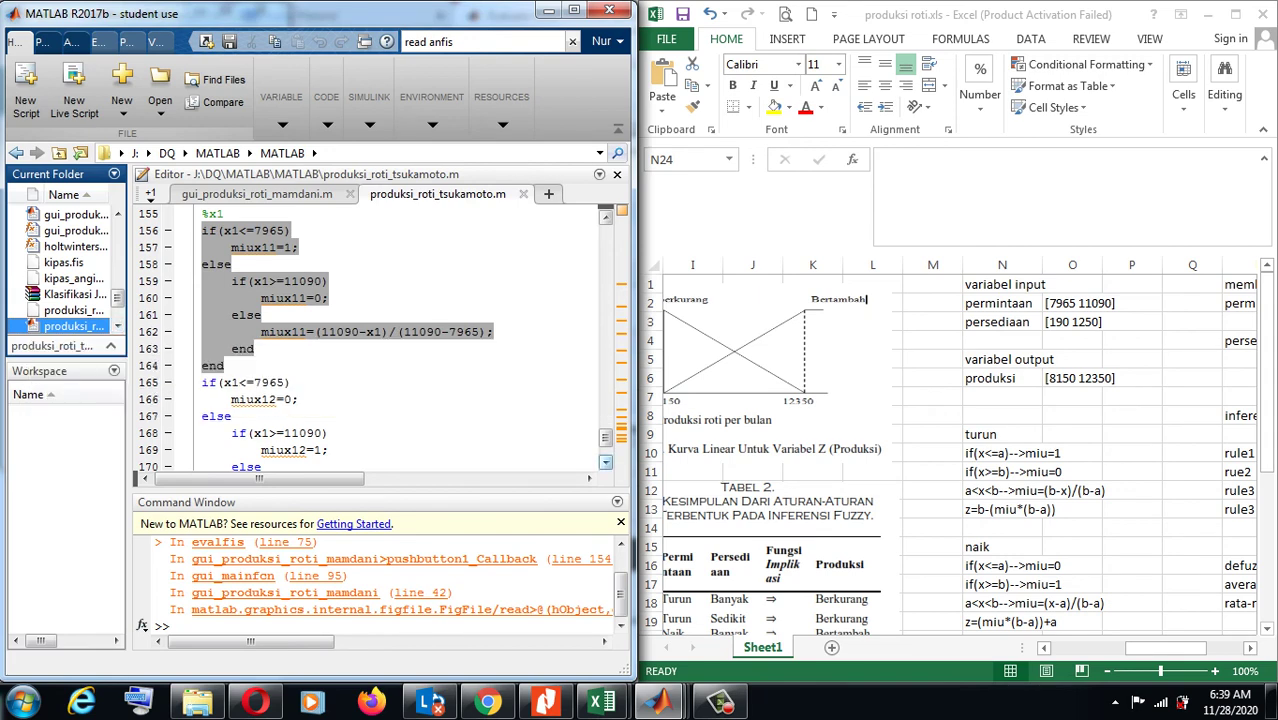
# - Duplicate the whole %x1 section, with its miux11 and miux12 blocks, directly below the original
pyautogui.moveTo(203, 213)
pyautogui.mouseDown()
pyautogui.moveTo(330, 433)
pyautogui.moveTo(230, 472)
pyautogui.moveTo(225, 446)
pyautogui.mouseUp()
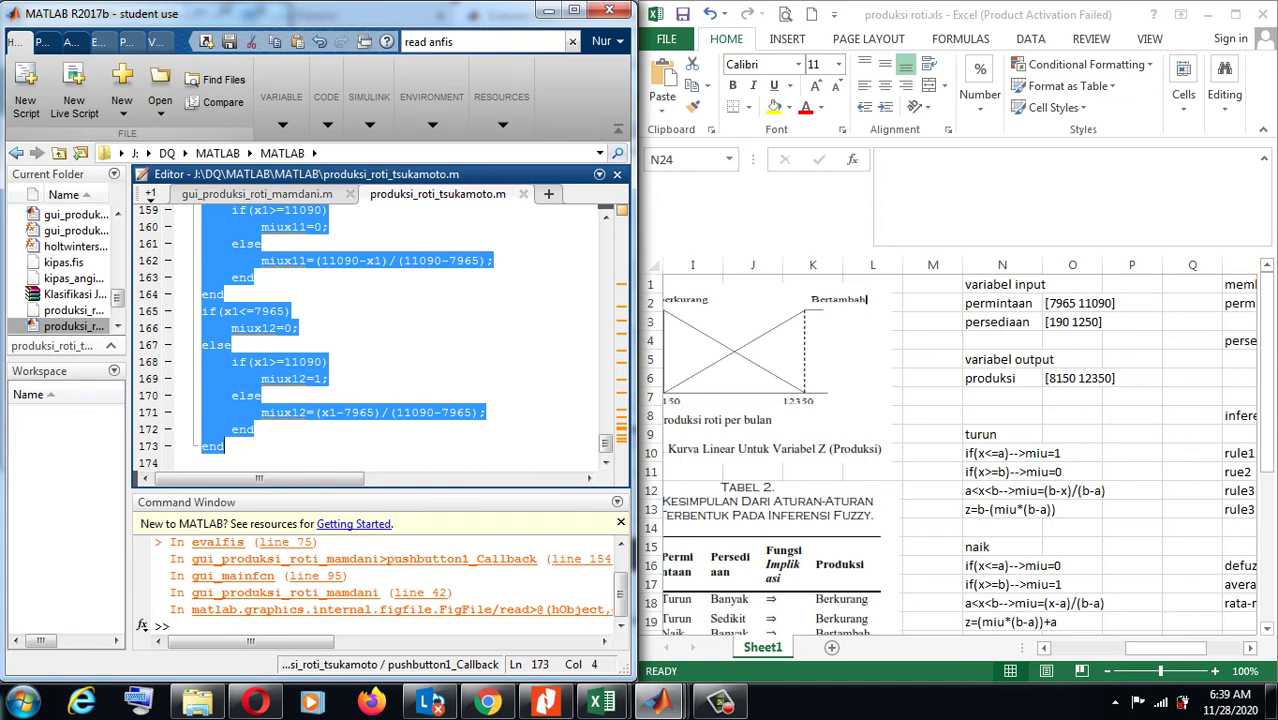
pyautogui.hotkey('ctrl', 'c')
pyautogui.press('Down')
pyautogui.hotkey('ctrl', 'v')
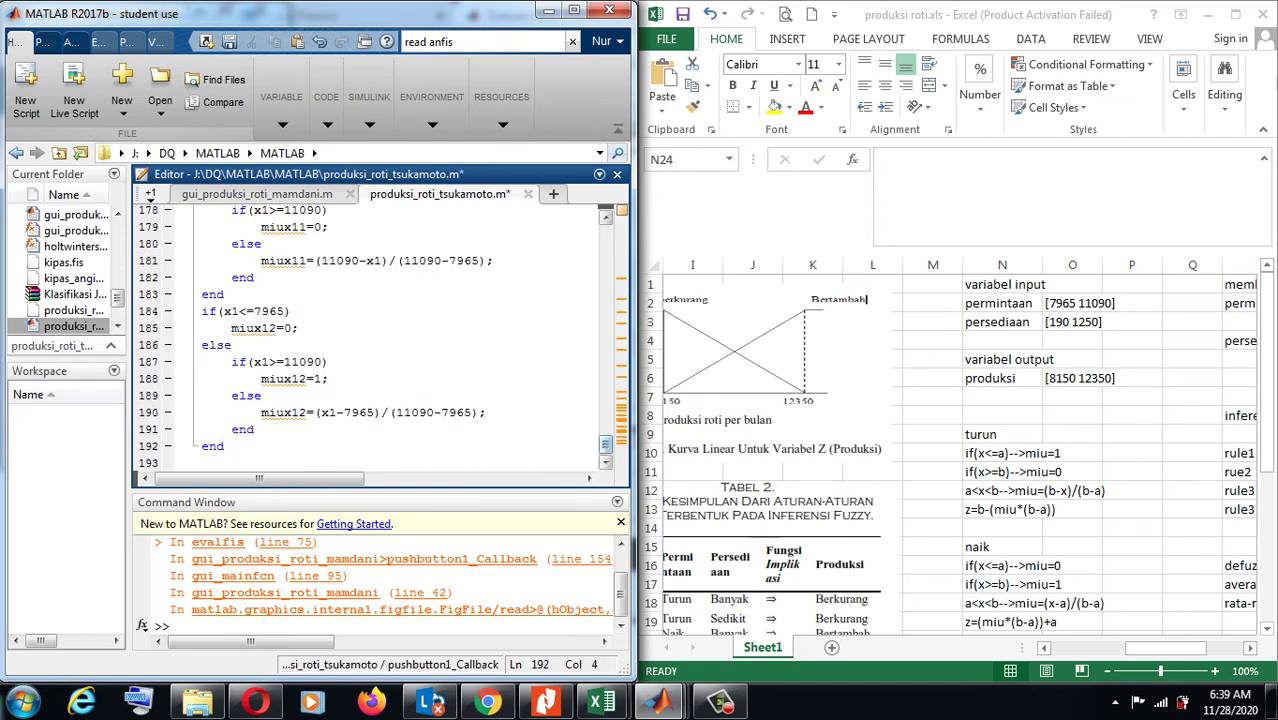
# - In the duplicated section, change the comment to %x2 and the first condition to if(x2<=190)
pyautogui.scroll(3, 605, 440)
pyautogui.scroll(1, 375, 337)
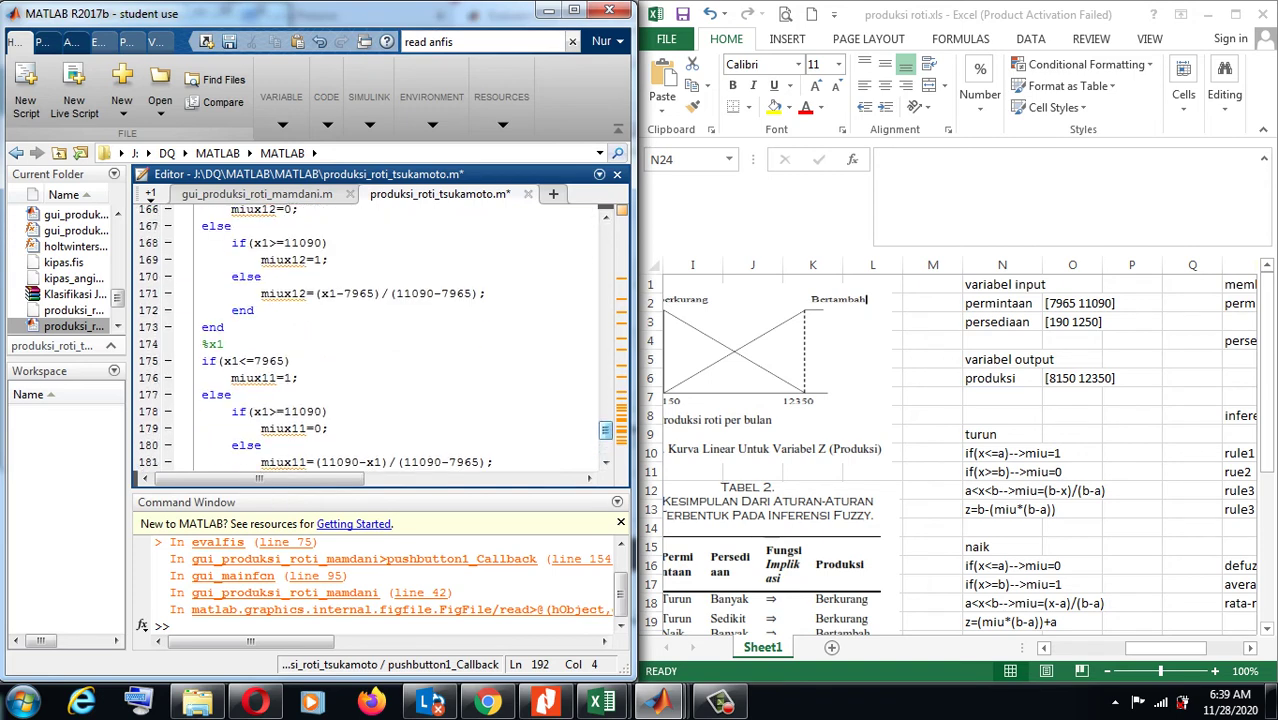
pyautogui.click(224, 344)
pyautogui.press('BackSpace')
pyautogui.write('2')
pyautogui.click(241, 361)
pyautogui.press('BackSpace')
pyautogui.write('2')
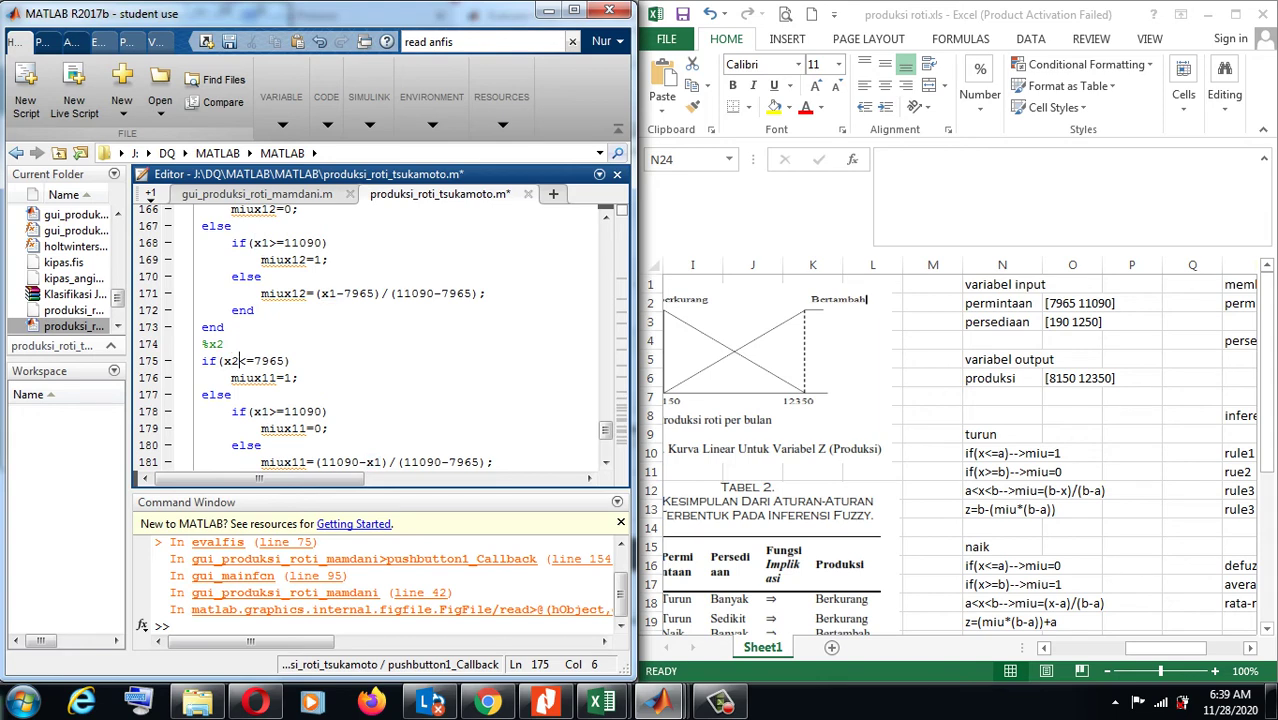
pyautogui.moveTo(254, 361); pyautogui.dragTo(288, 361)
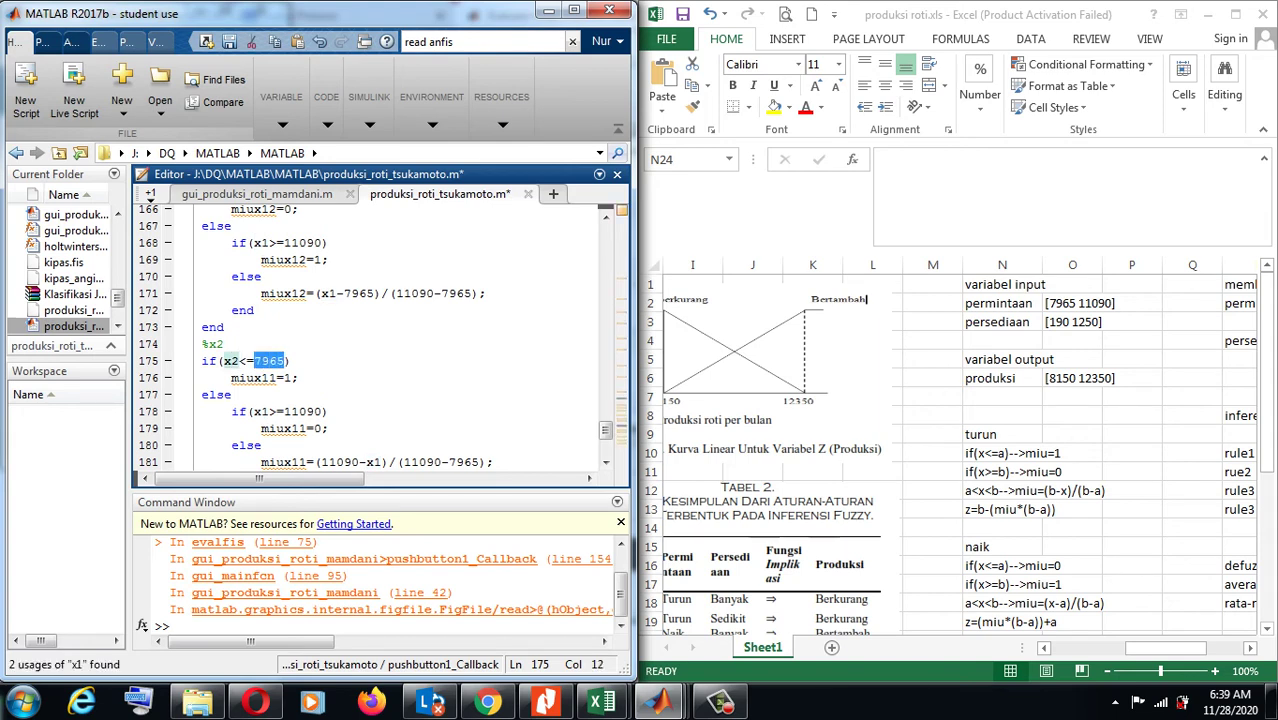
pyautogui.write('10')
pyautogui.press('BackSpace')
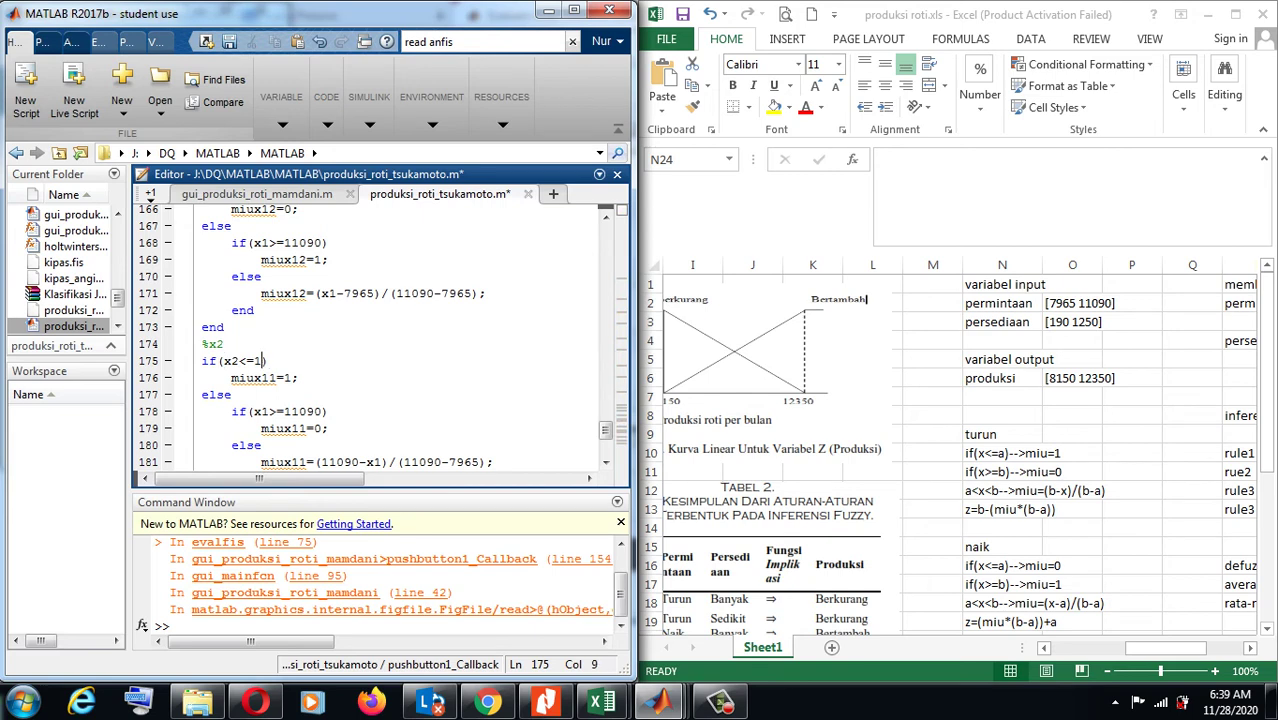
pyautogui.write('90')
# - Change the assignment under if(x2<=190) to miux21=1;, leaving the other miux11 instances unrenamed
pyautogui.click(267, 378)
pyautogui.press('BackSpace')
pyautogui.write('2')
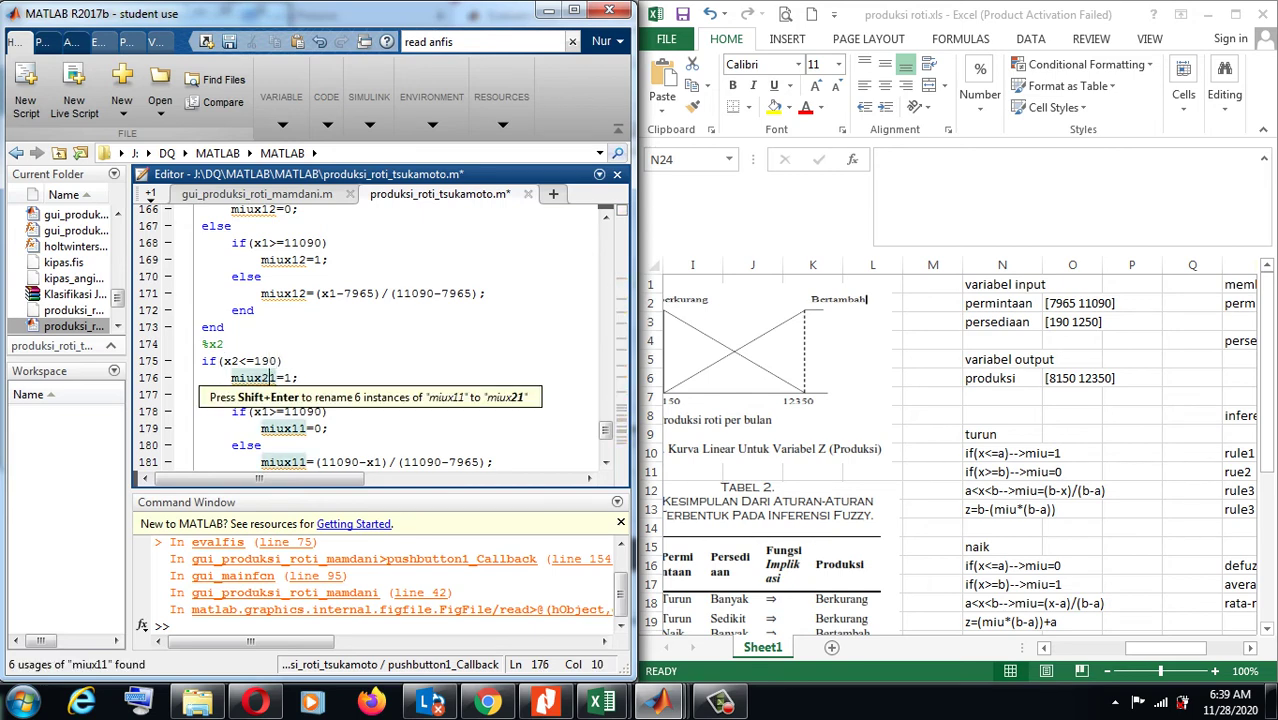
pyautogui.click(298, 378)
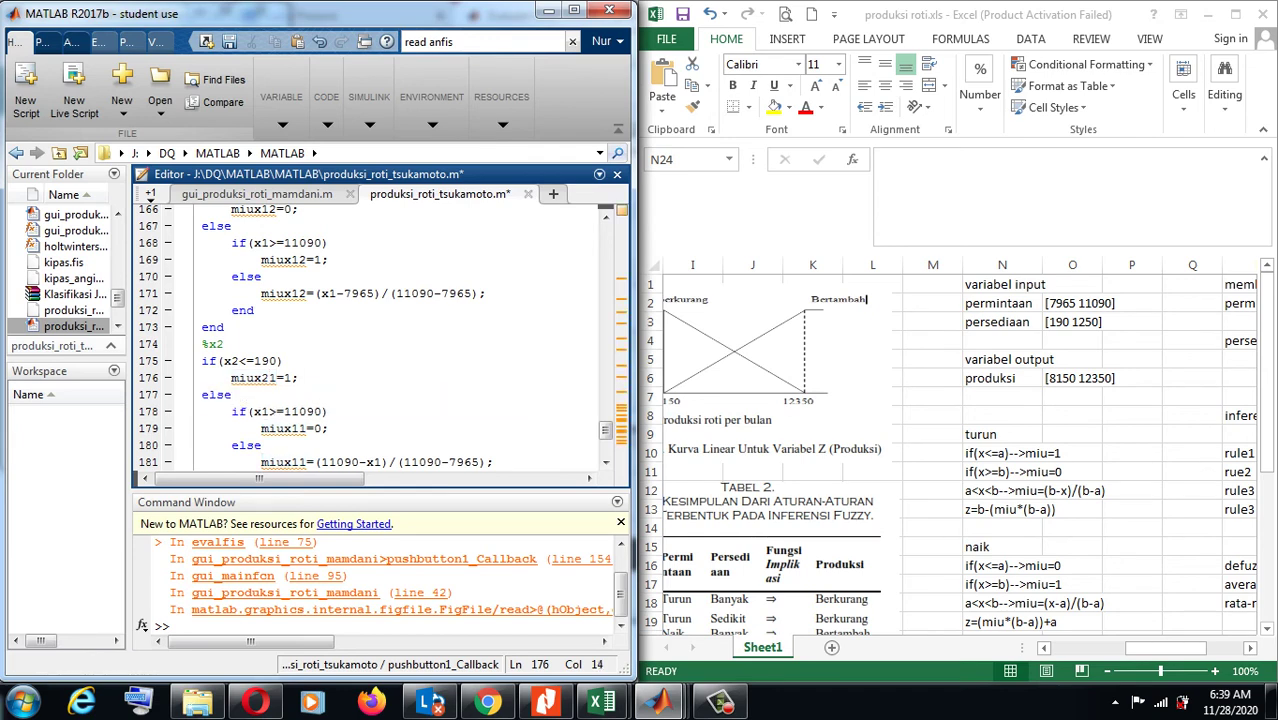
# - In the %x2 section's miux21 block, change the nested condition to if(x2>=1250) and its assignment to miux21=0;
pyautogui.click(270, 411)
pyautogui.press('BackSpace')
pyautogui.write('2')
pyautogui.click(285, 411)
pyautogui.moveTo(285, 411); pyautogui.dragTo(323, 411)
pyautogui.write('1250')
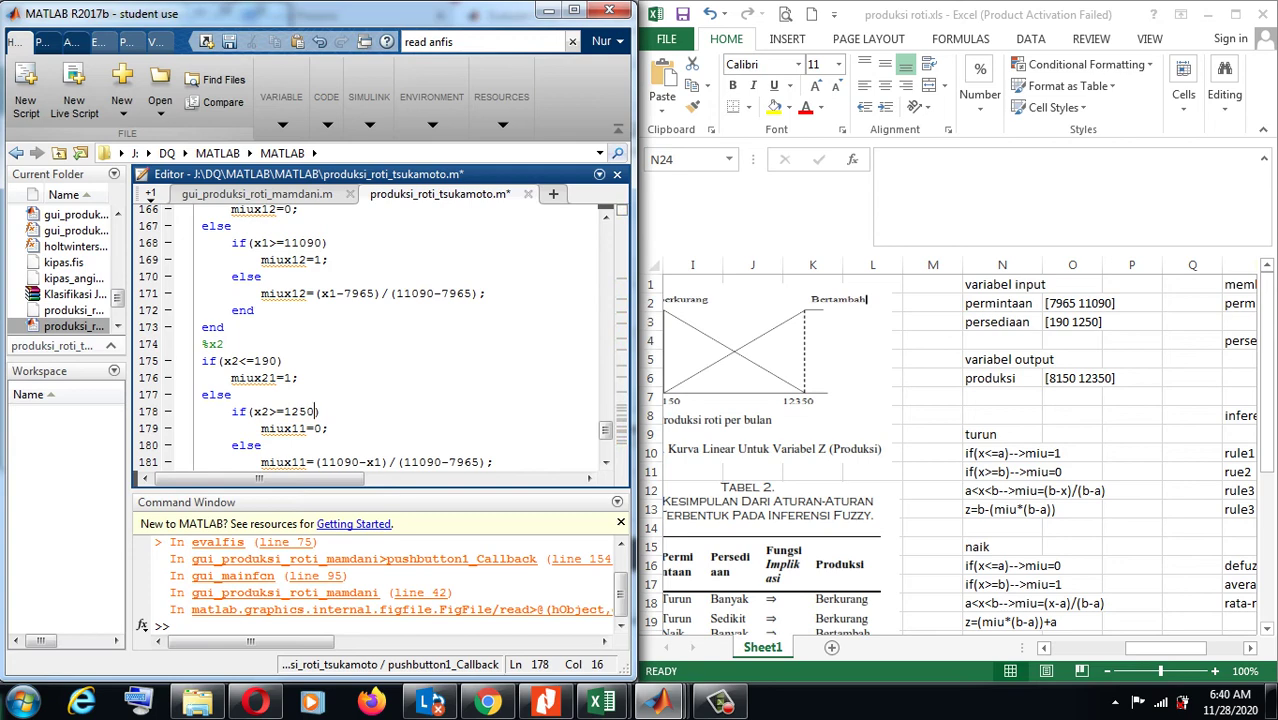
pyautogui.click(301, 428)
pyautogui.press('BackSpace')
pyautogui.write('2')
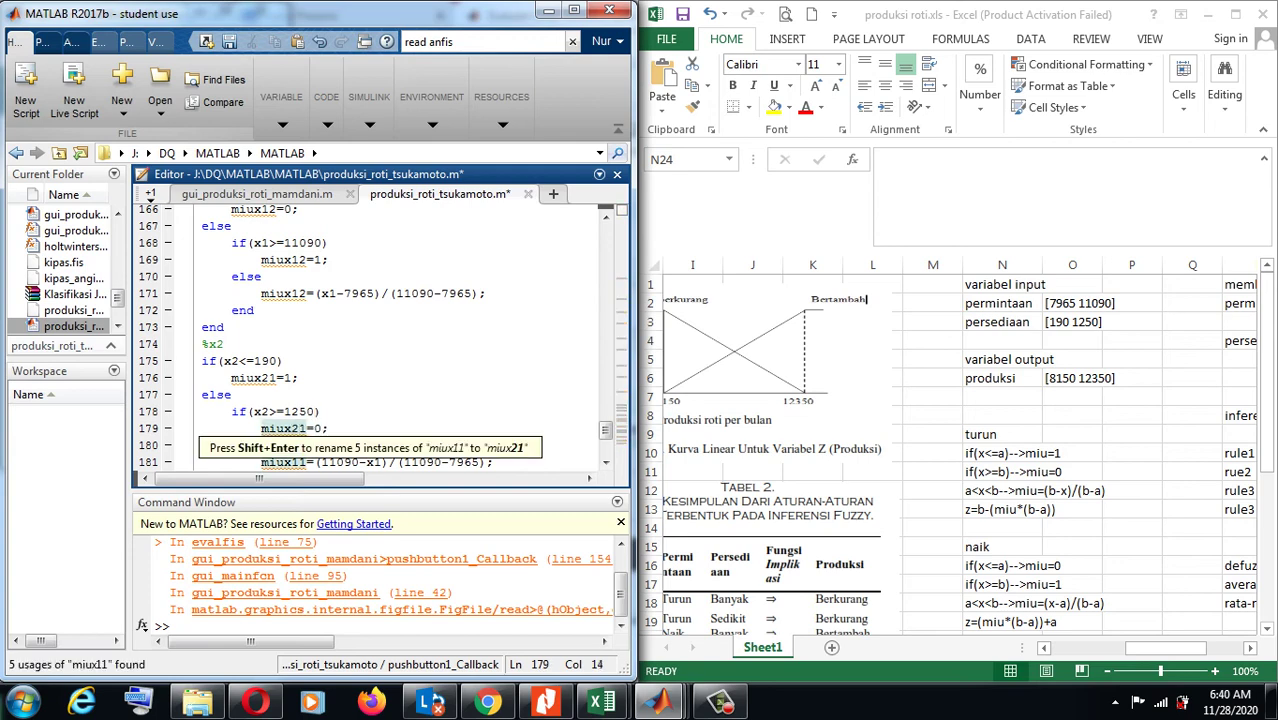
pyautogui.click(299, 377)
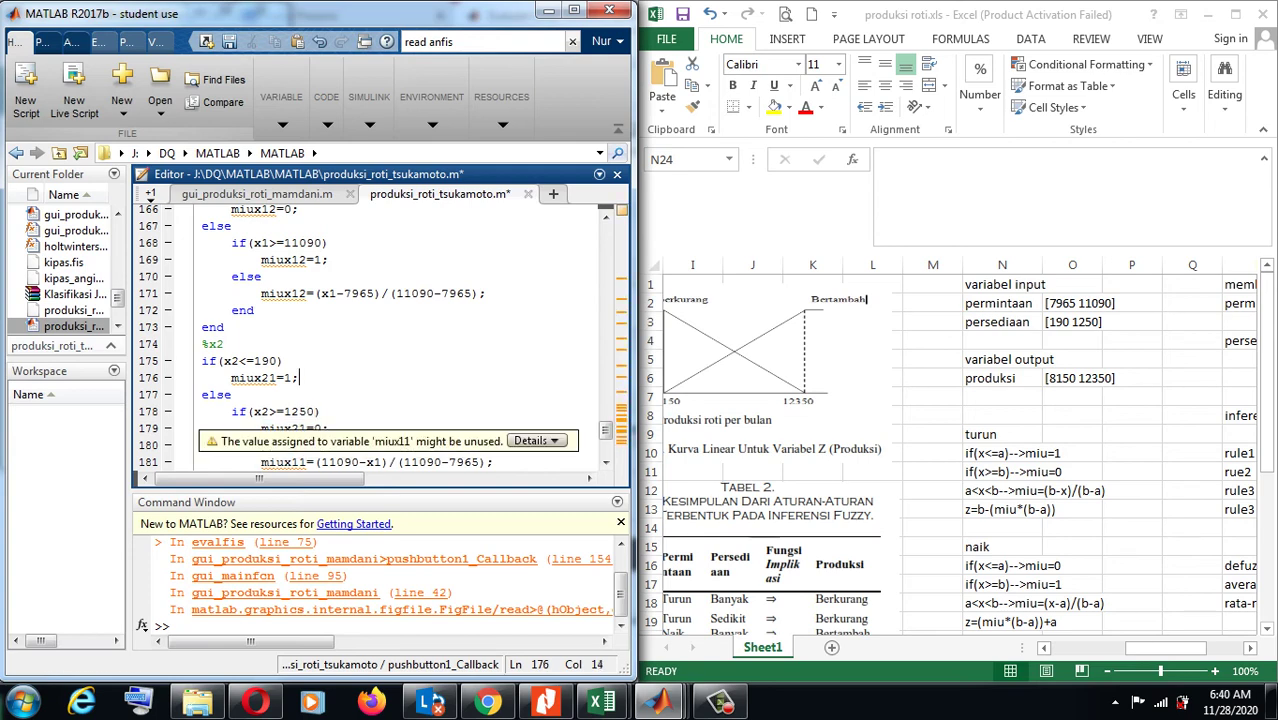
# - In the last assignment of that block, rename the variable to miux21 and change the numerator to (1250-x2)
pyautogui.click(300, 461)
pyautogui.press('BackSpace')
pyautogui.write('2')
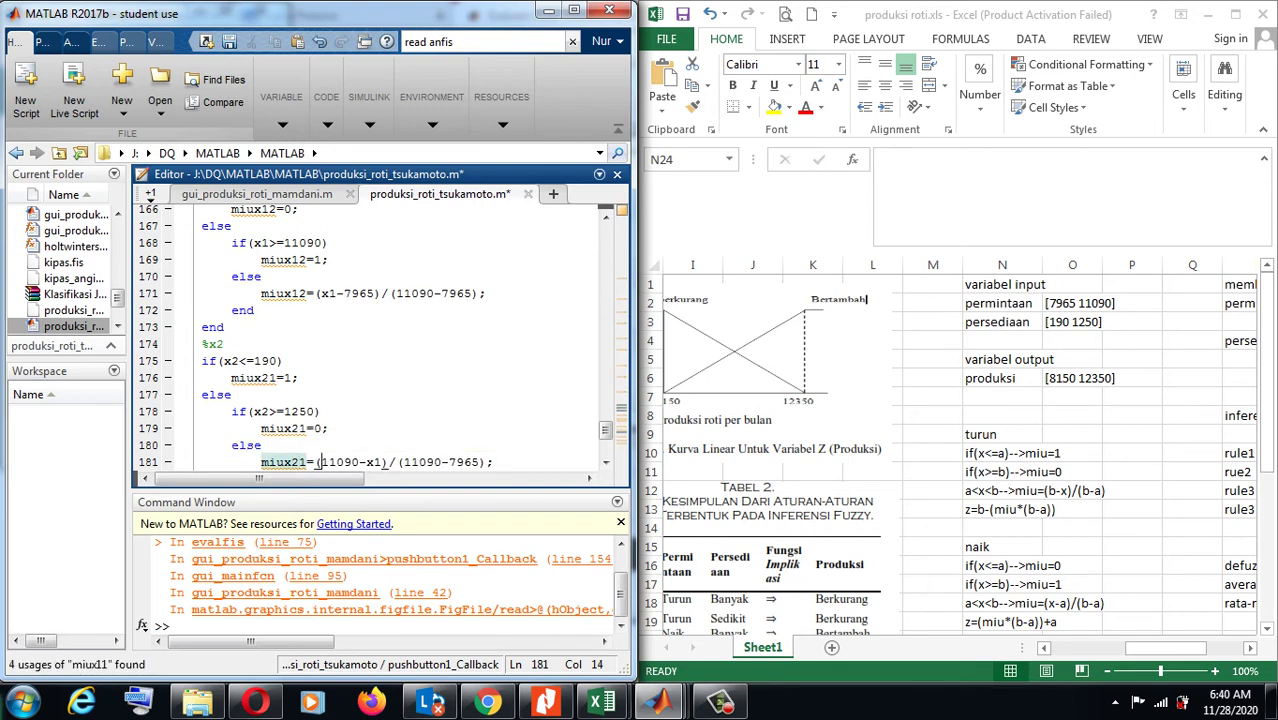
pyautogui.moveTo(320, 462); pyautogui.dragTo(359, 462)
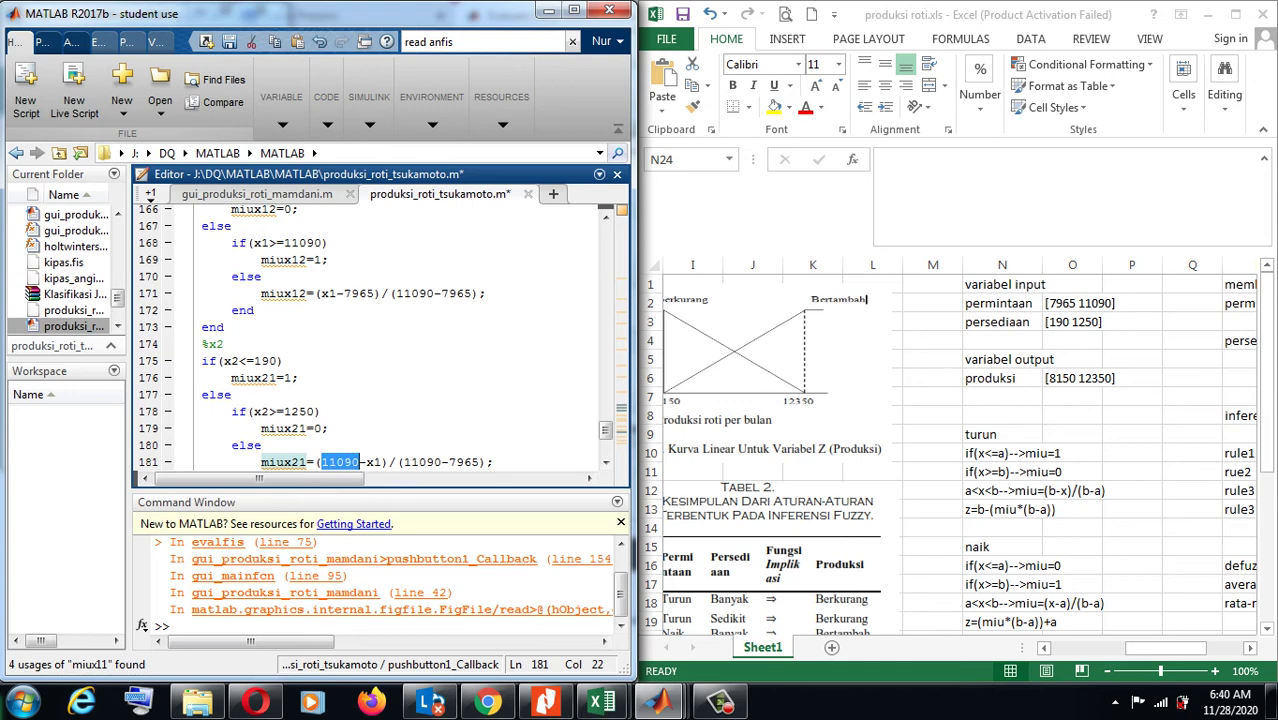
pyautogui.write('190')
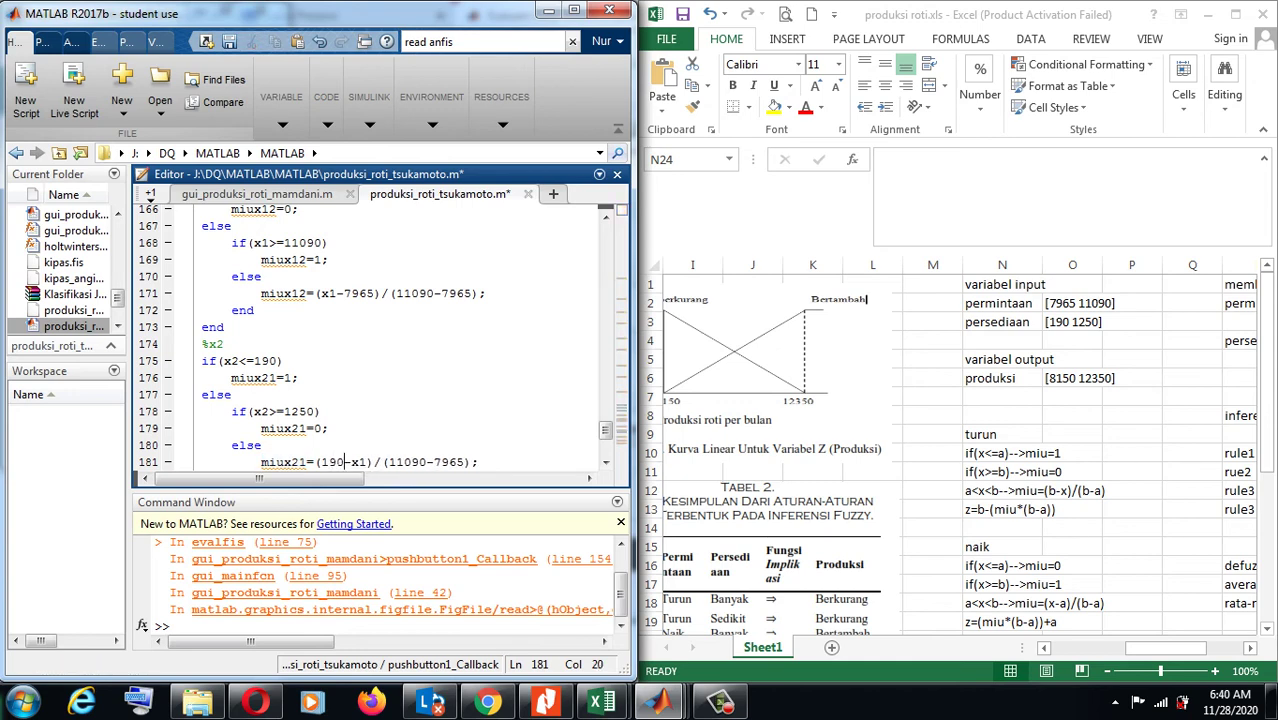
pyautogui.press('BackSpace')
pyautogui.press('BackSpace')
pyautogui.write('250')
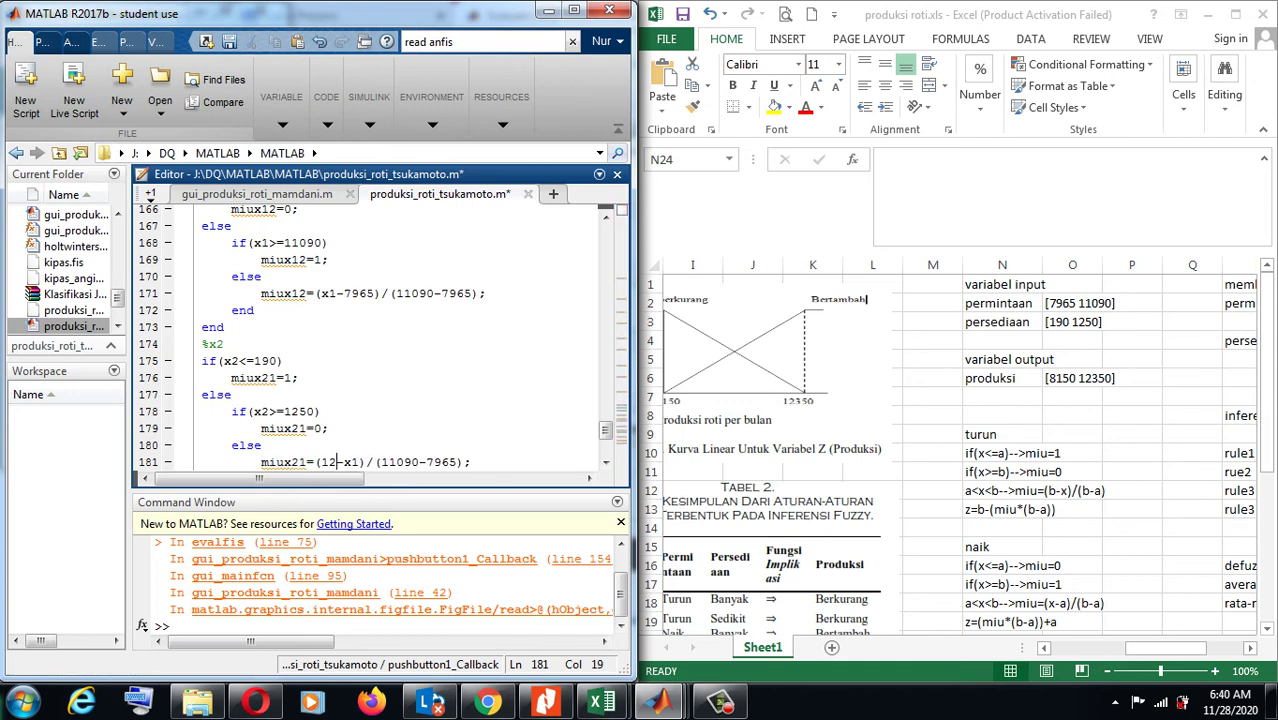
pyautogui.press('Right')
pyautogui.press('Right')
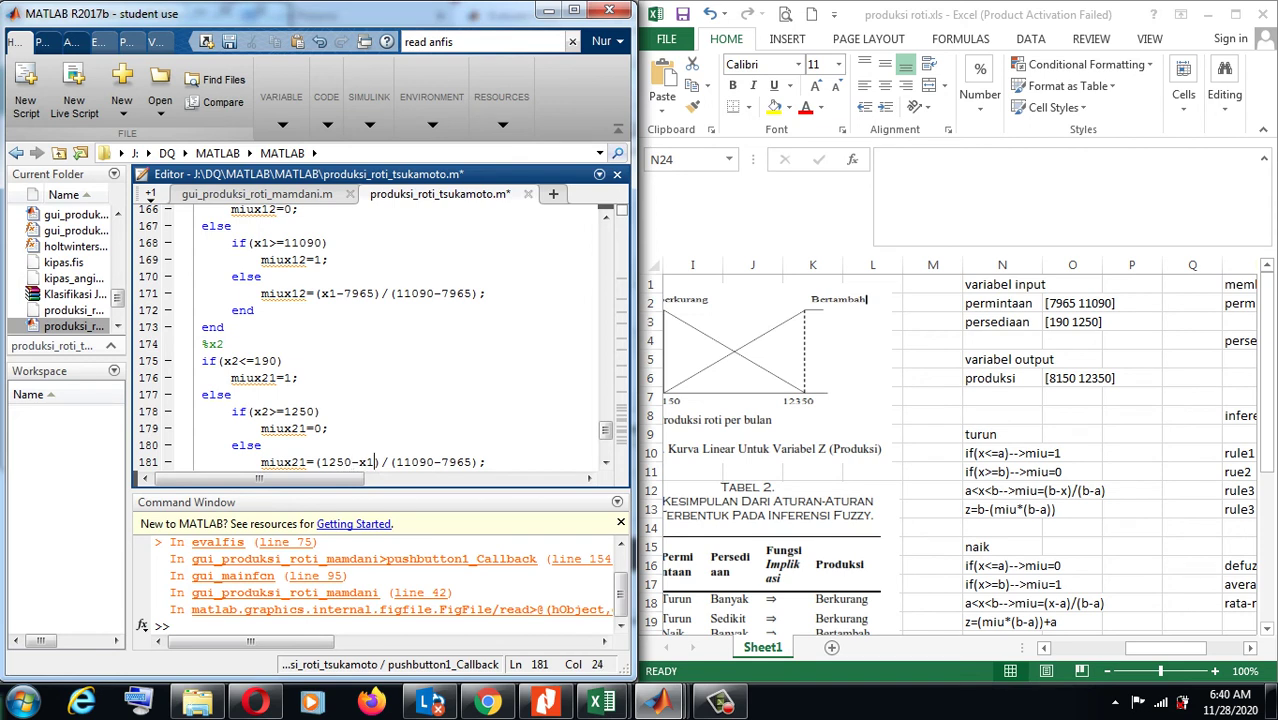
pyautogui.press('Delete')
pyautogui.write('2')
# - Change the denominator of the miux21 formula to (1250-190)
pyautogui.press('Right')
pyautogui.press('Right')
pyautogui.press('Right')
pyautogui.press('Right')
pyautogui.press('Right')
pyautogui.press('Delete')
pyautogui.press('Delete')
pyautogui.press('Delete')
pyautogui.press('BackSpace')
pyautogui.write('250')
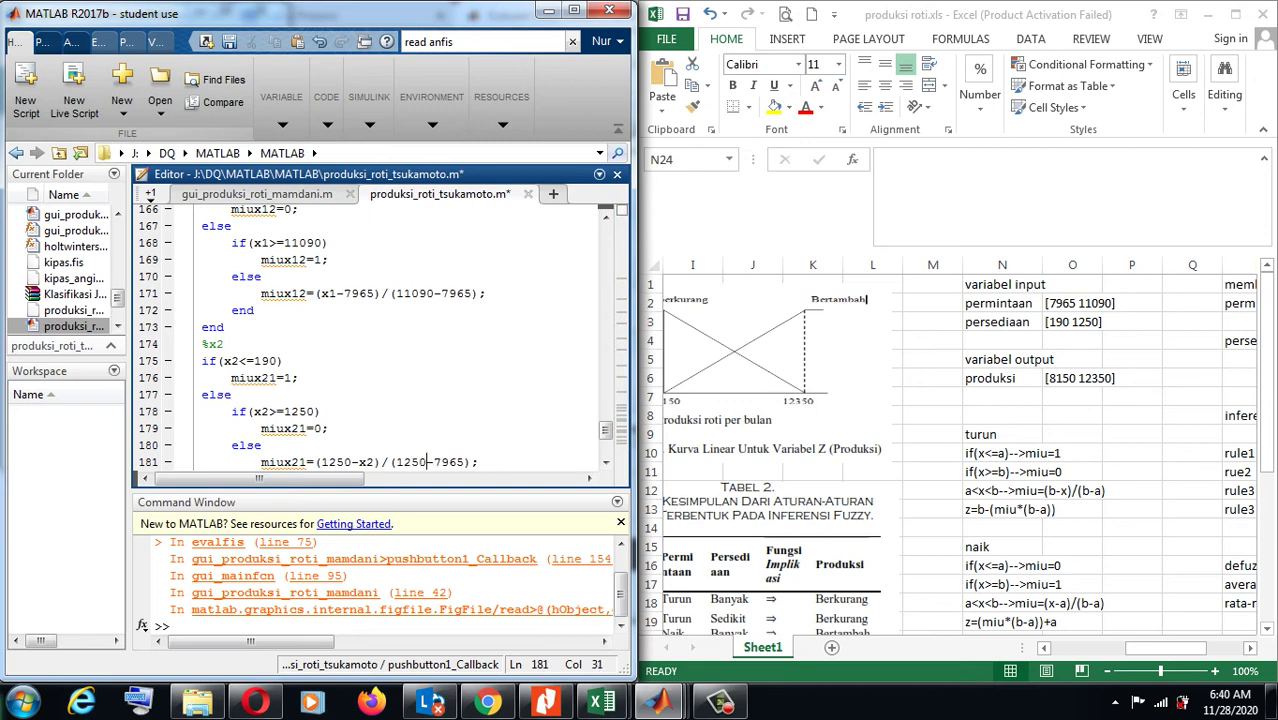
pyautogui.press('Right')
pyautogui.press('Right')
pyautogui.hotkey('shift', 'Right')
pyautogui.hotkey('shift', 'Right')
pyautogui.hotkey('shift', 'Right')
pyautogui.hotkey('shift', 'Right')
pyautogui.write('190')
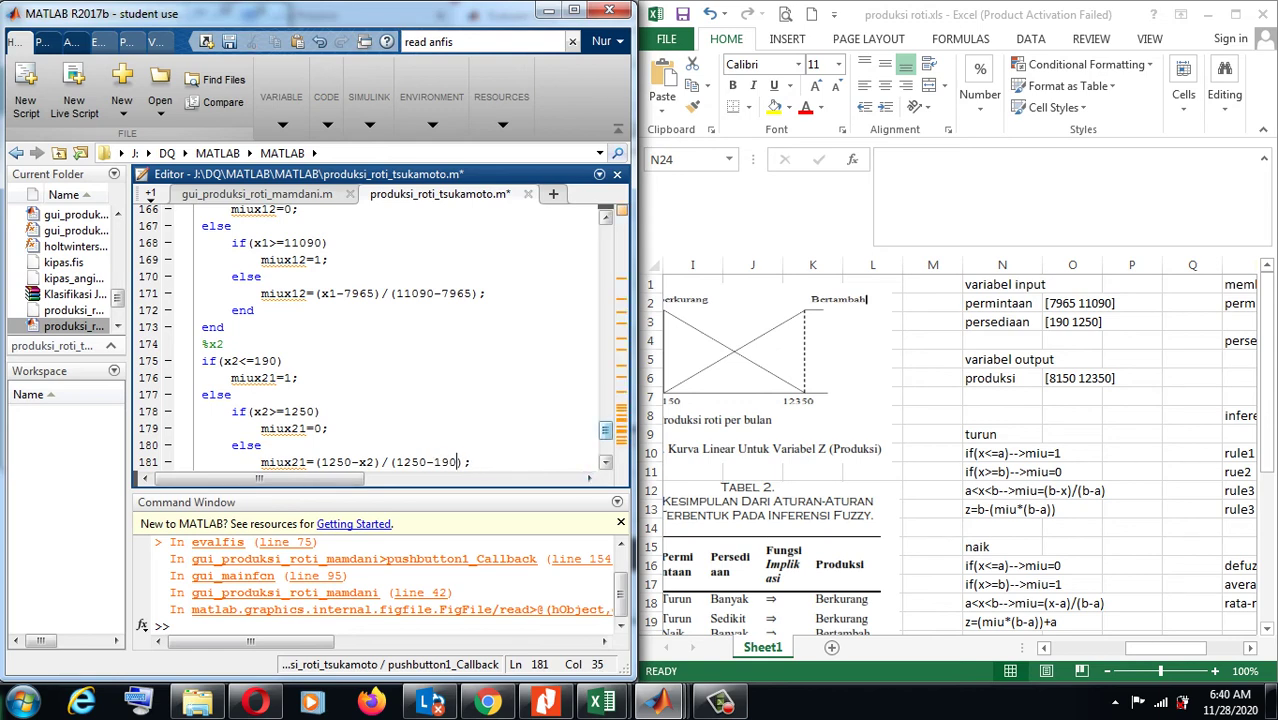
# - In the second block of the %x2 section, change the first condition to if(x2<=190) and its assignment to miux22=0;
pyautogui.click(606, 462)
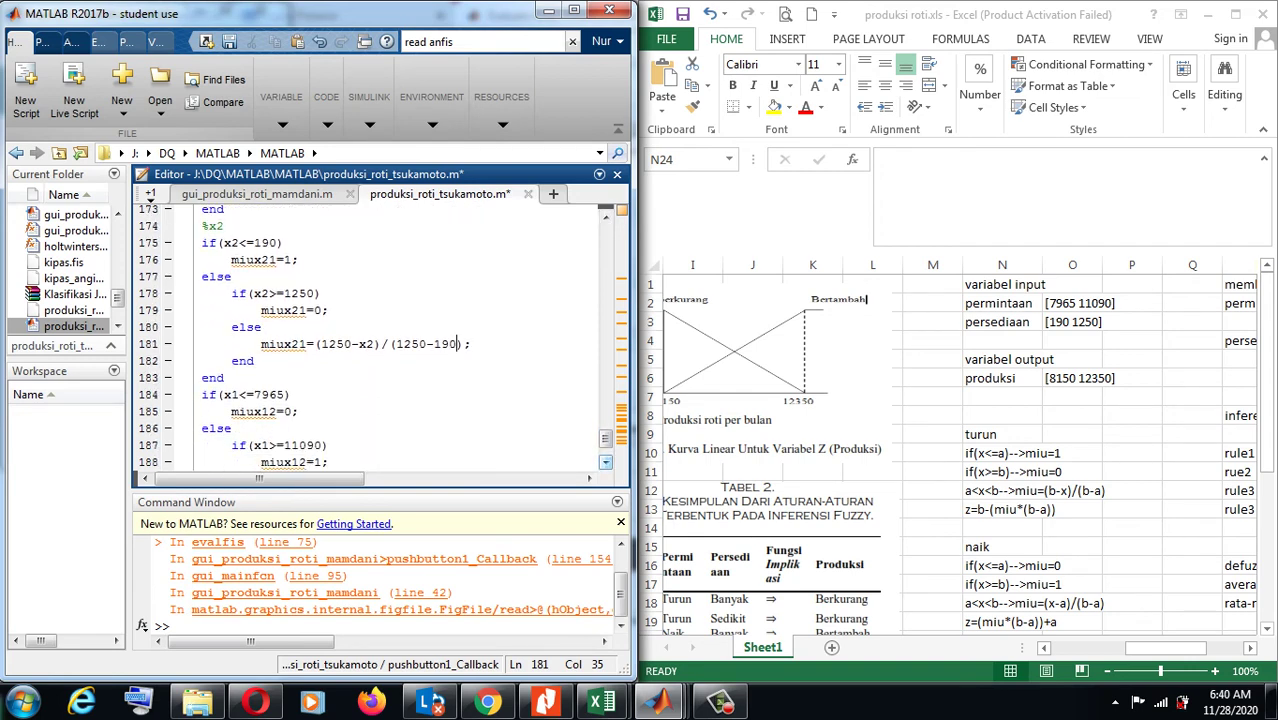
pyautogui.click(240, 394)
pyautogui.press('BackSpace')
pyautogui.write('2')
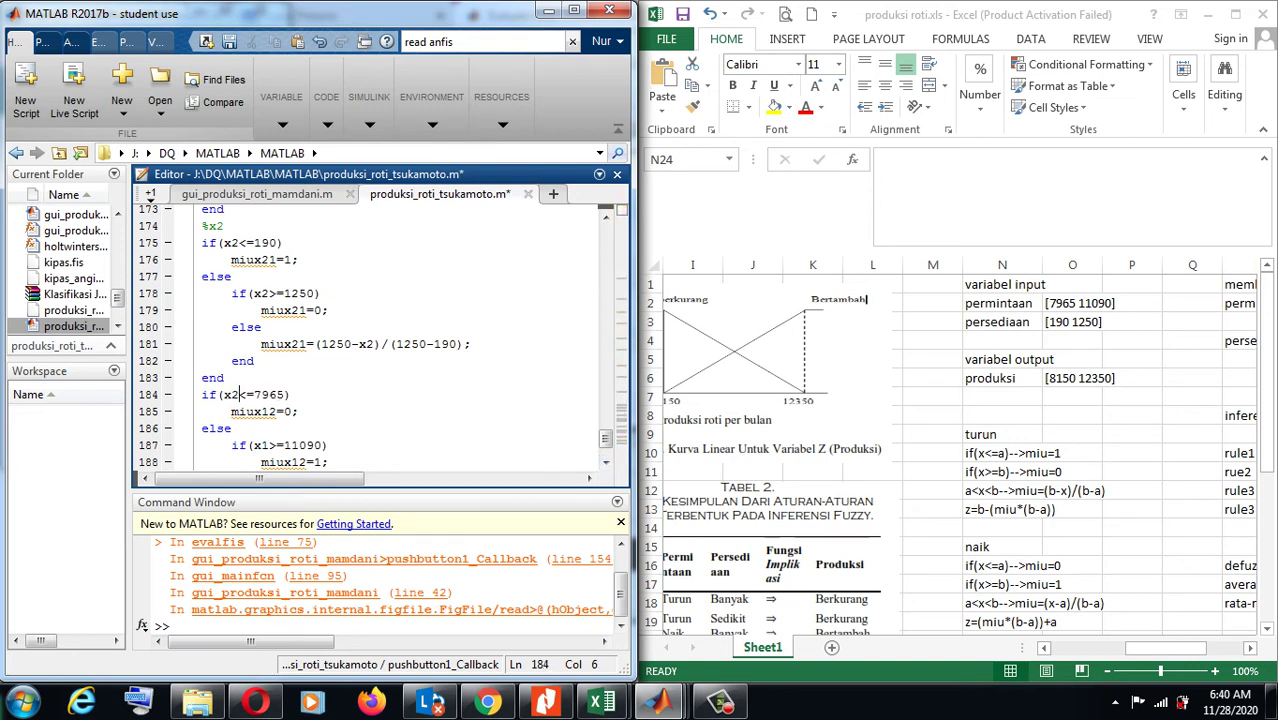
pyautogui.press('Right')
pyautogui.press('Right')
pyautogui.hotkey('shift', 'Right')
pyautogui.hotkey('shift', 'Right')
pyautogui.hotkey('shift', 'Right')
pyautogui.hotkey('shift', 'Right')
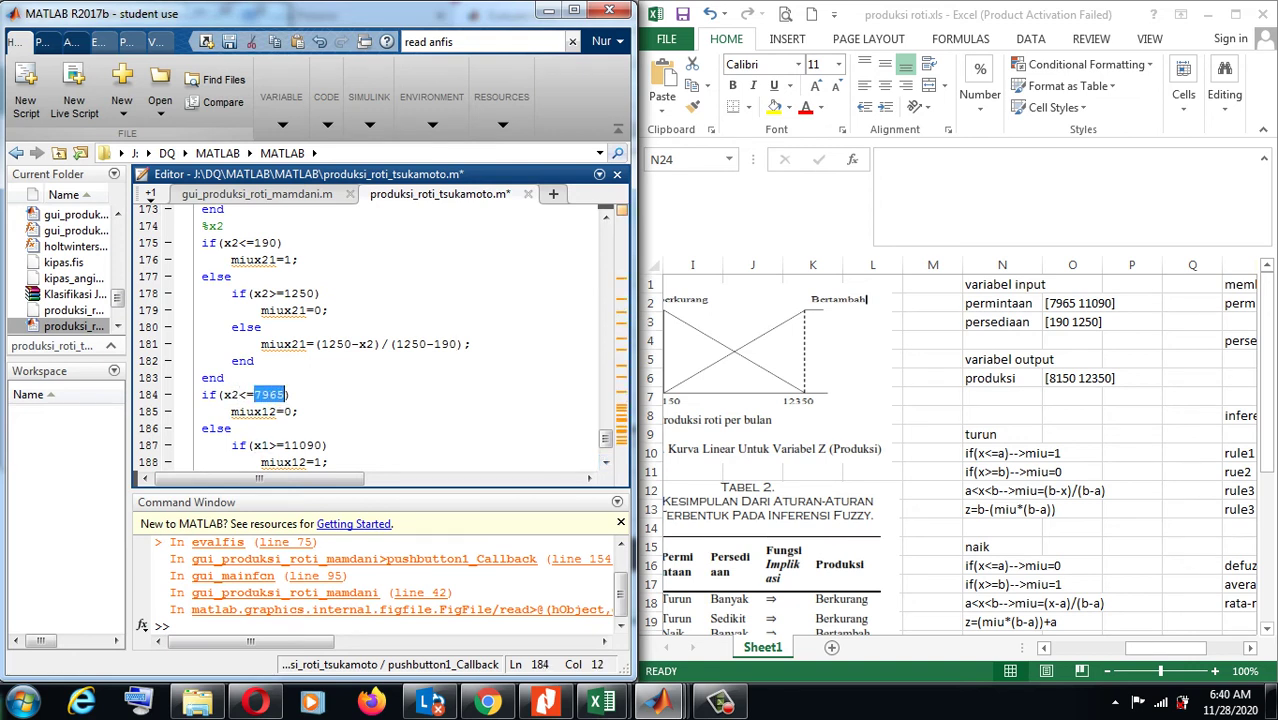
pyautogui.write('190')
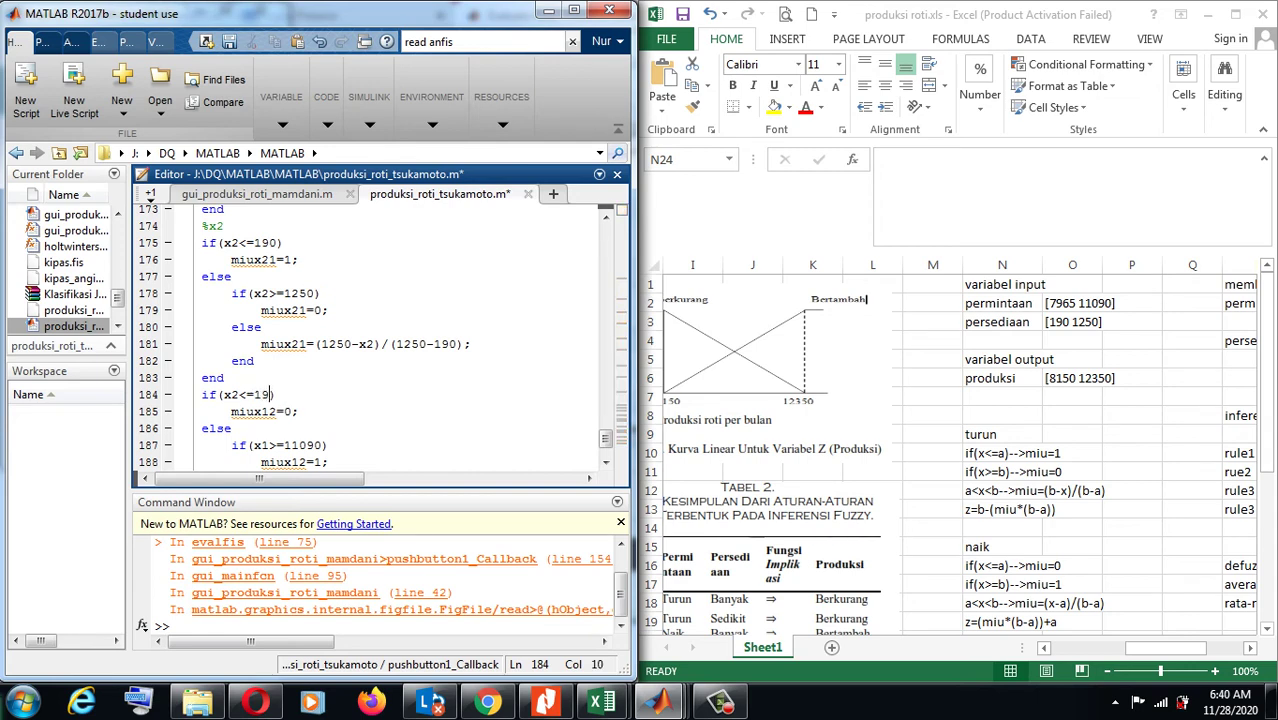
pyautogui.click(268, 411)
pyautogui.press('BackSpace')
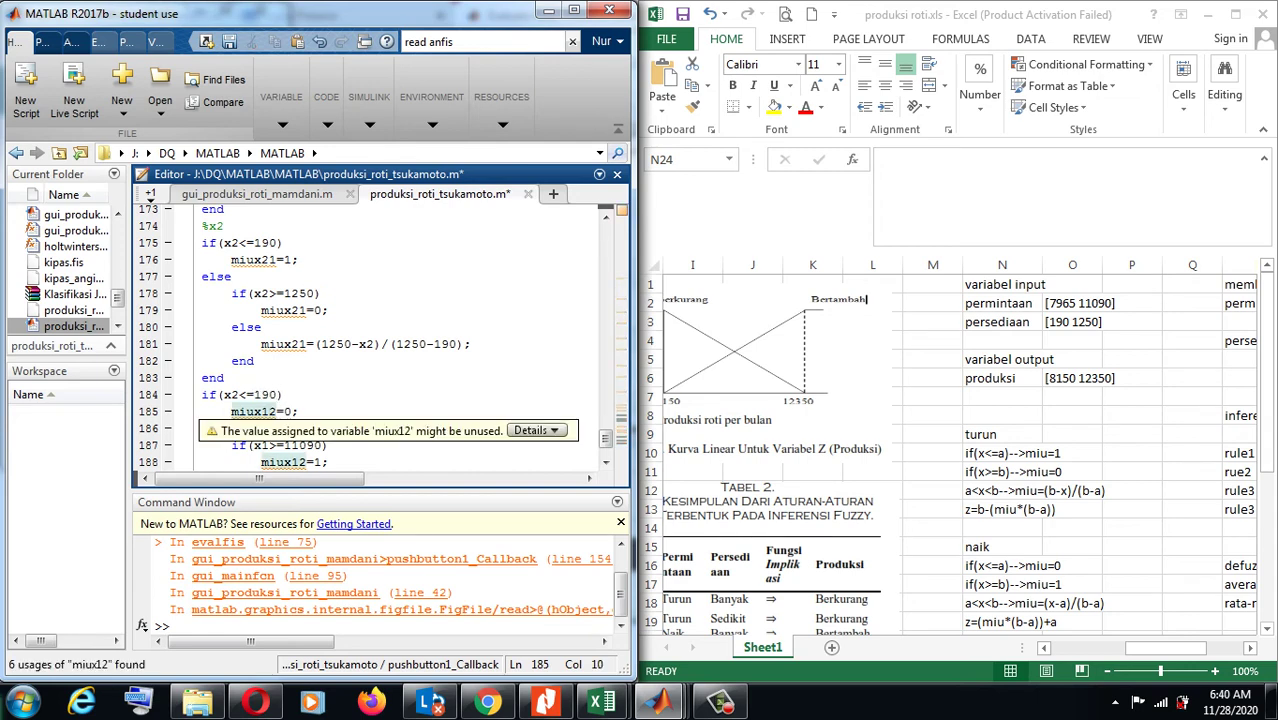
pyautogui.write('2')
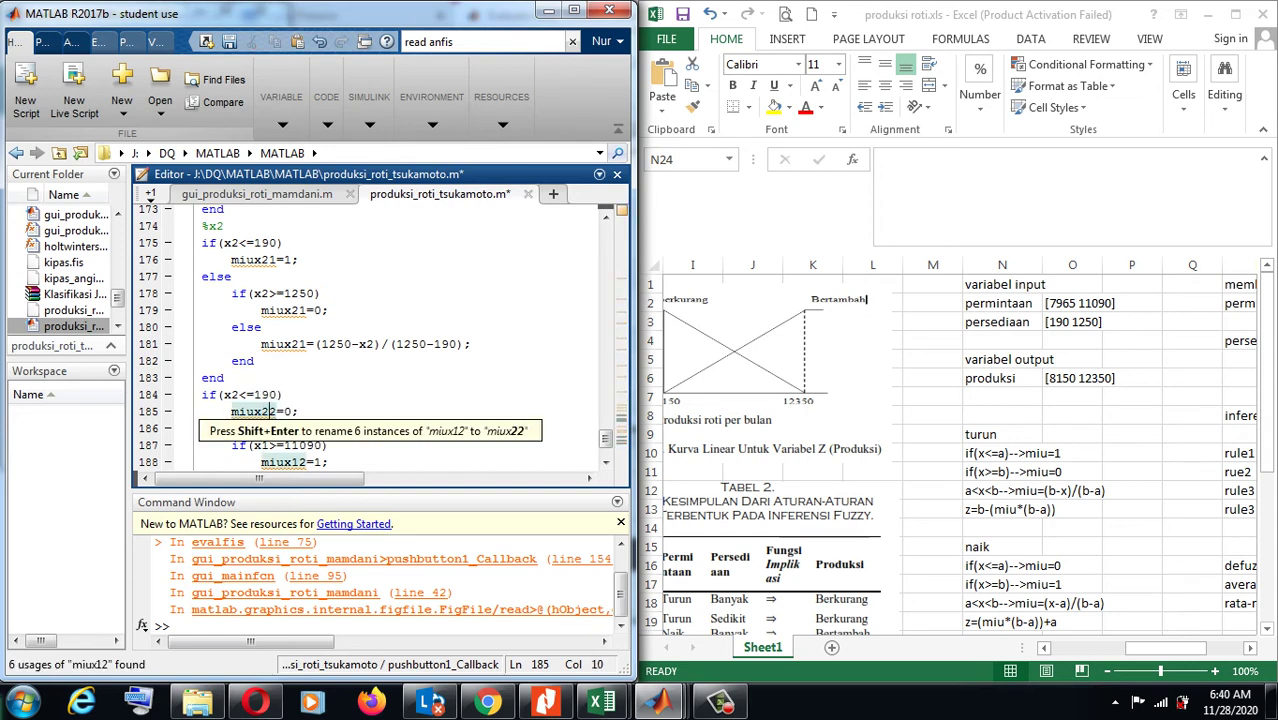
# - In the same second block, change the nested condition to if(x2>=1250) and its assignment to miux22=1;
pyautogui.click(268, 445)
pyautogui.press('BackSpace')
pyautogui.write('2')
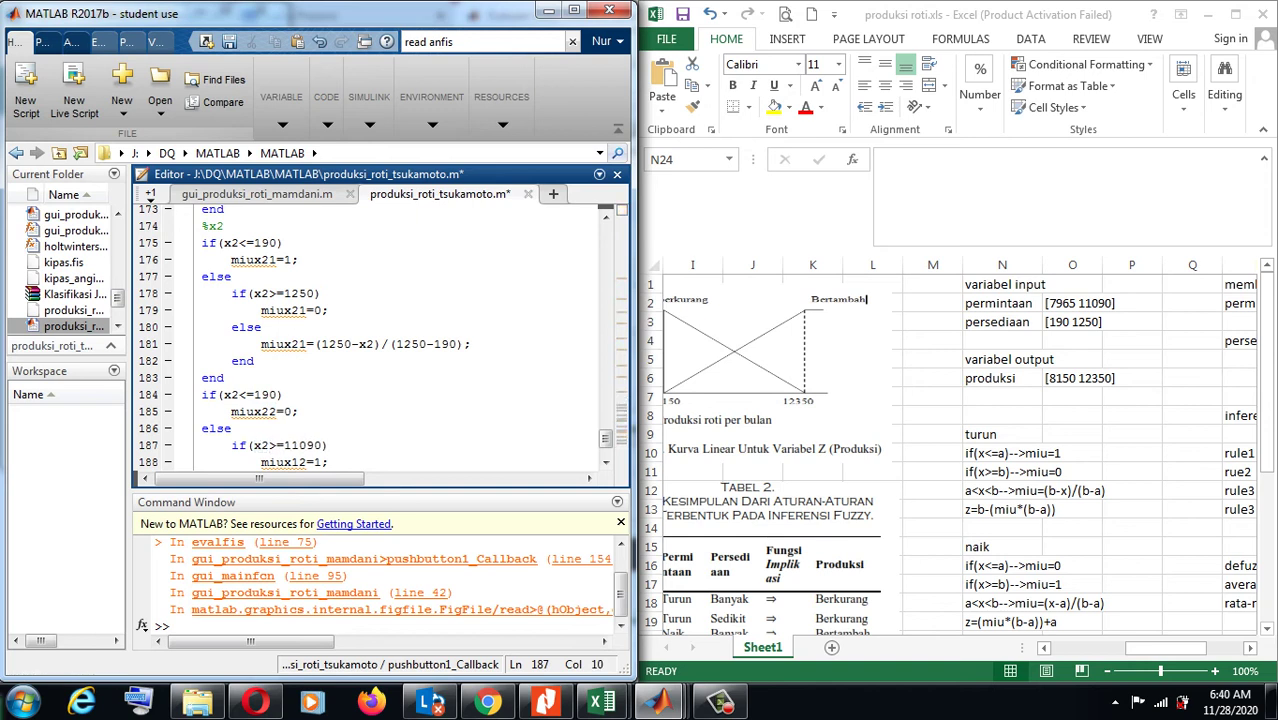
pyautogui.click(284, 445)
pyautogui.moveTo(284, 445); pyautogui.dragTo(323, 446)
pyautogui.write('1250')
pyautogui.press('Down')
pyautogui.press('Left')
pyautogui.press('Left')
pyautogui.press('BackSpace')
pyautogui.write('2')
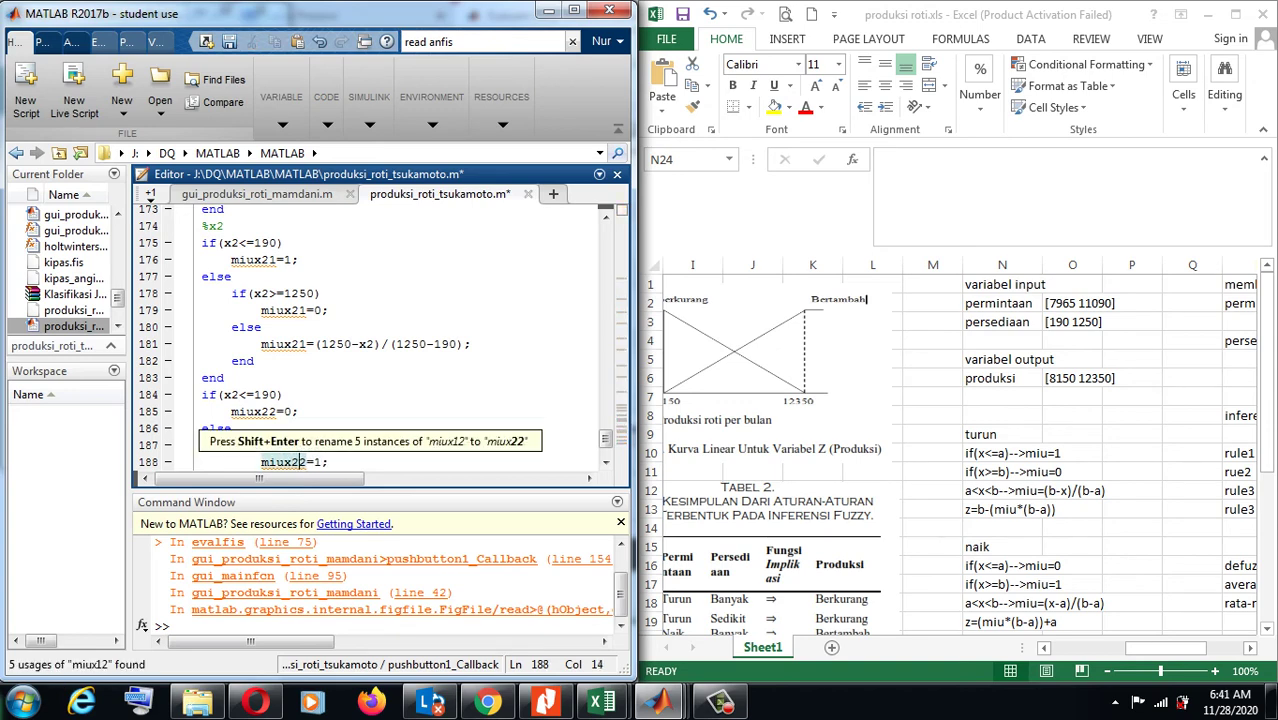
# - In the second block's final formula, rename the variable to miux22 and change the numerator to (x2-190)
pyautogui.press('Down')
pyautogui.press('Down')
pyautogui.press('Right')
pyautogui.press('Right')
pyautogui.press('Right')
pyautogui.press('Right')
pyautogui.press('Right')
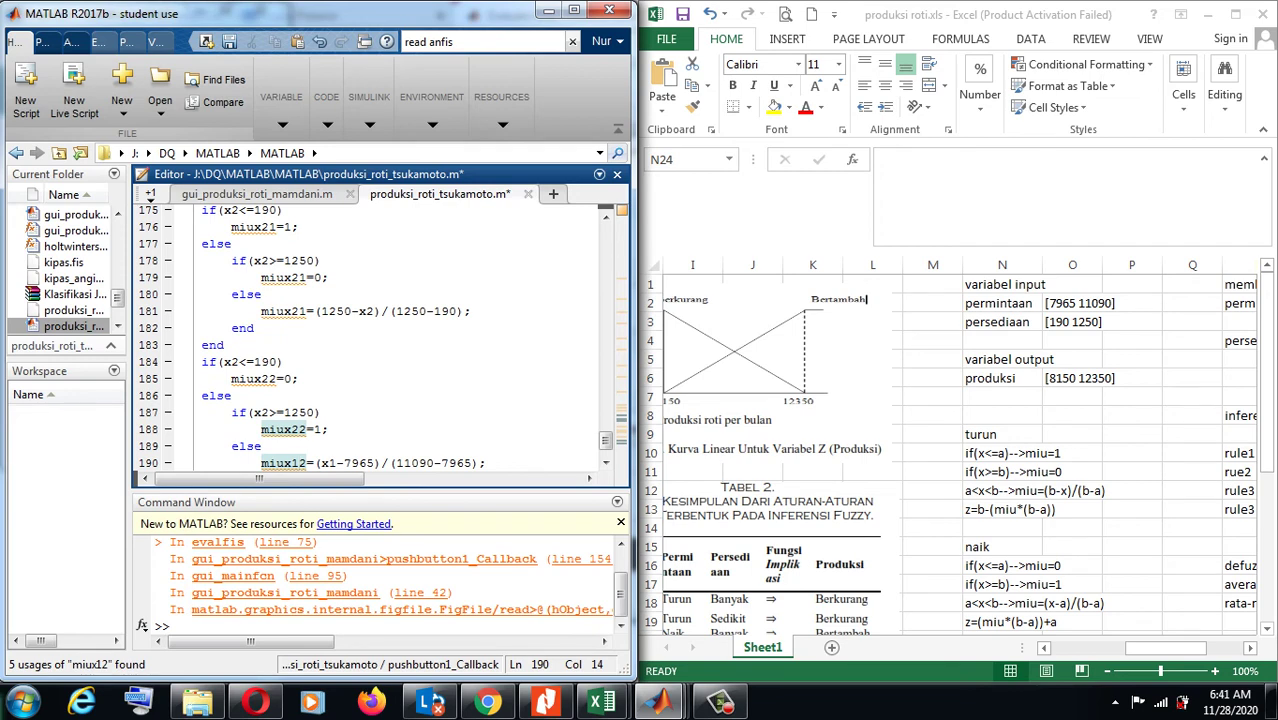
pyautogui.press('BackSpace')
pyautogui.write('2')
pyautogui.press('Right')
pyautogui.press('Right')
pyautogui.press('Right')
pyautogui.press('Right')
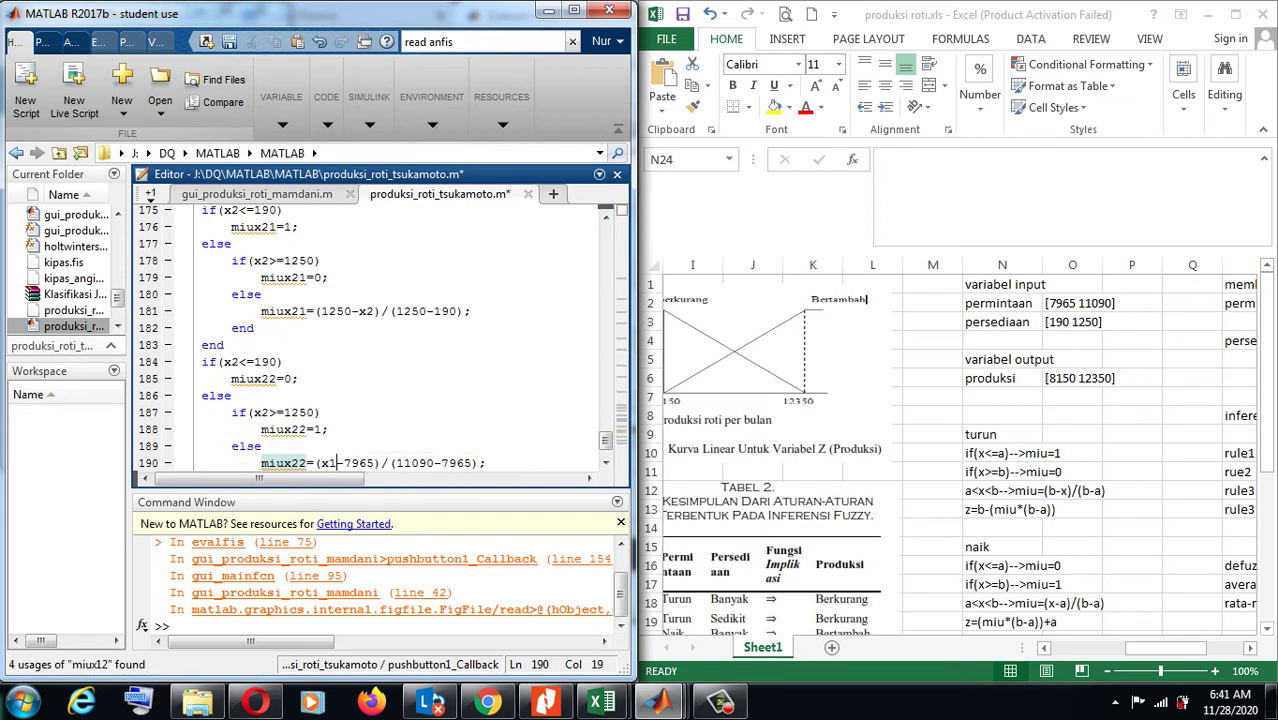
pyautogui.press('BackSpace')
pyautogui.write('2')
pyautogui.press('Right')
pyautogui.hotkey('shift', 'Right')
pyautogui.hotkey('shift', 'Right')
pyautogui.hotkey('shift', 'Right')
pyautogui.hotkey('shift', 'Right')
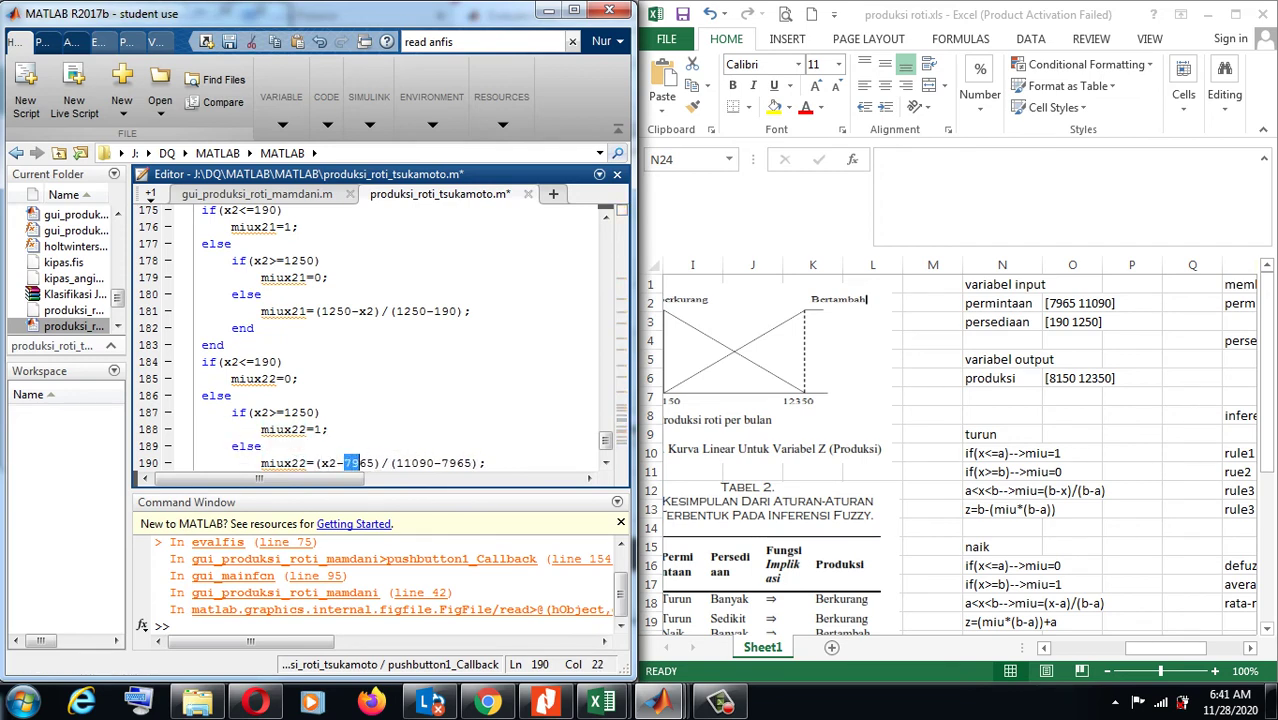
pyautogui.write('190')
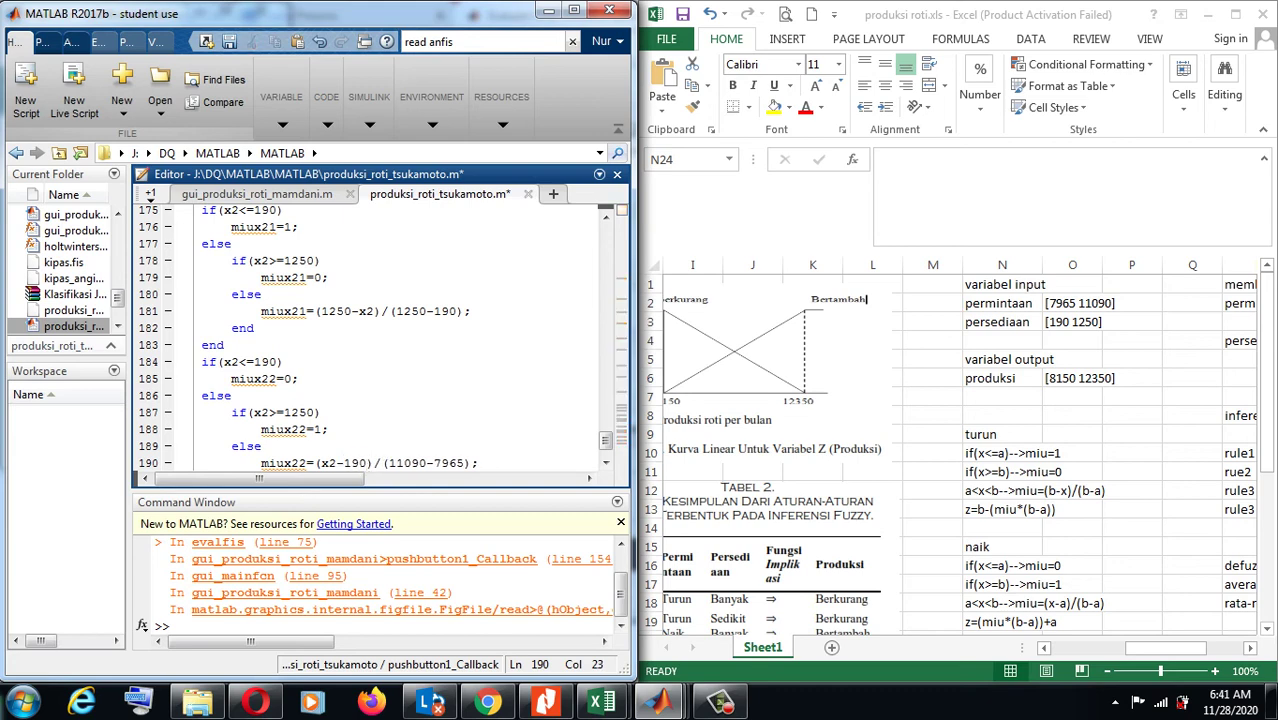
# - Change the denominator of the miux22 formula to (1250-190)
pyautogui.press('Right')
pyautogui.press('Right')
pyautogui.press('Right')
pyautogui.hotkey('shift', 'Right')
pyautogui.hotkey('shift', 'Right')
pyautogui.hotkey('shift', 'Right')
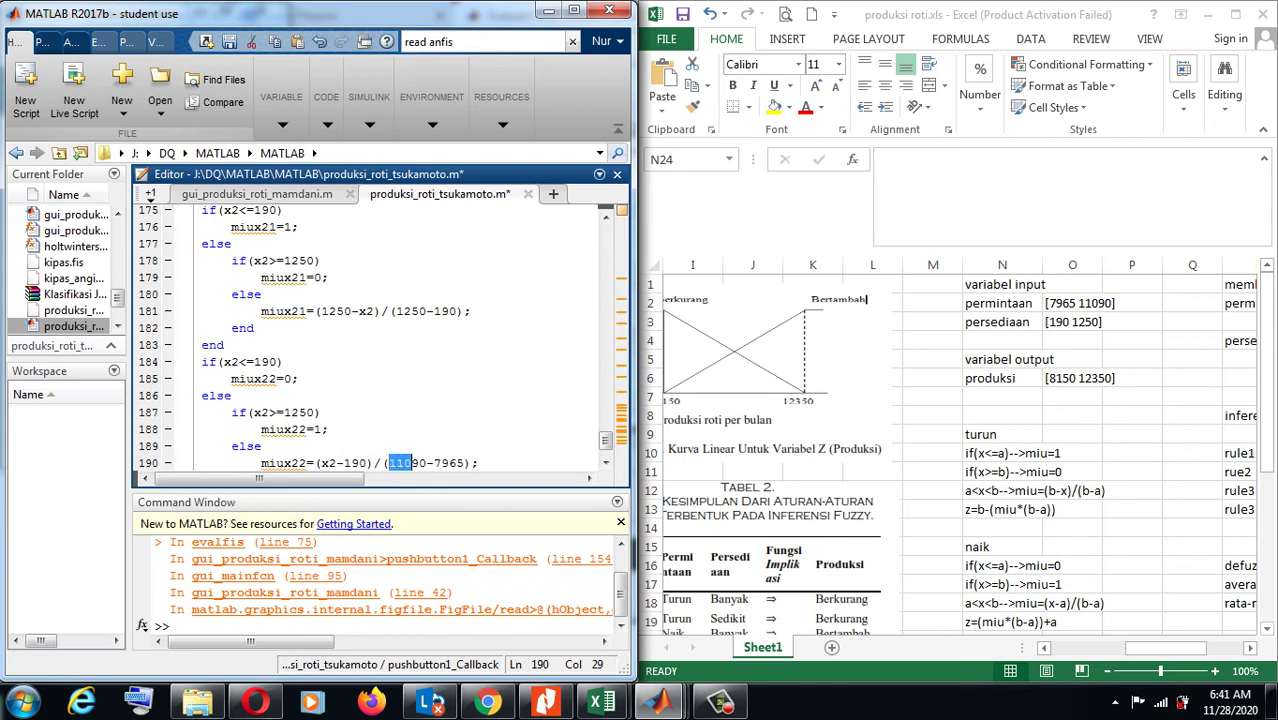
pyautogui.hotkey('shift', 'Right')
pyautogui.hotkey('shift', 'Right')
pyautogui.write('125')
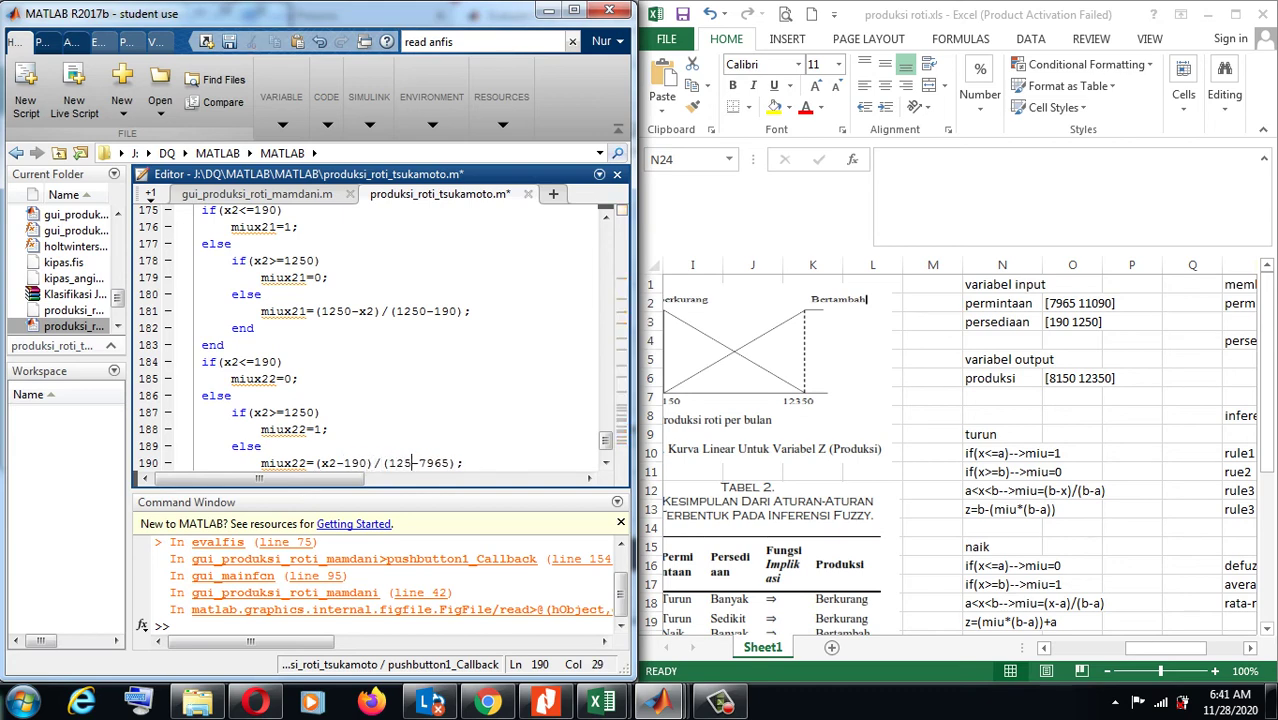
pyautogui.write('0')
pyautogui.press('Down')
pyautogui.press('Up')
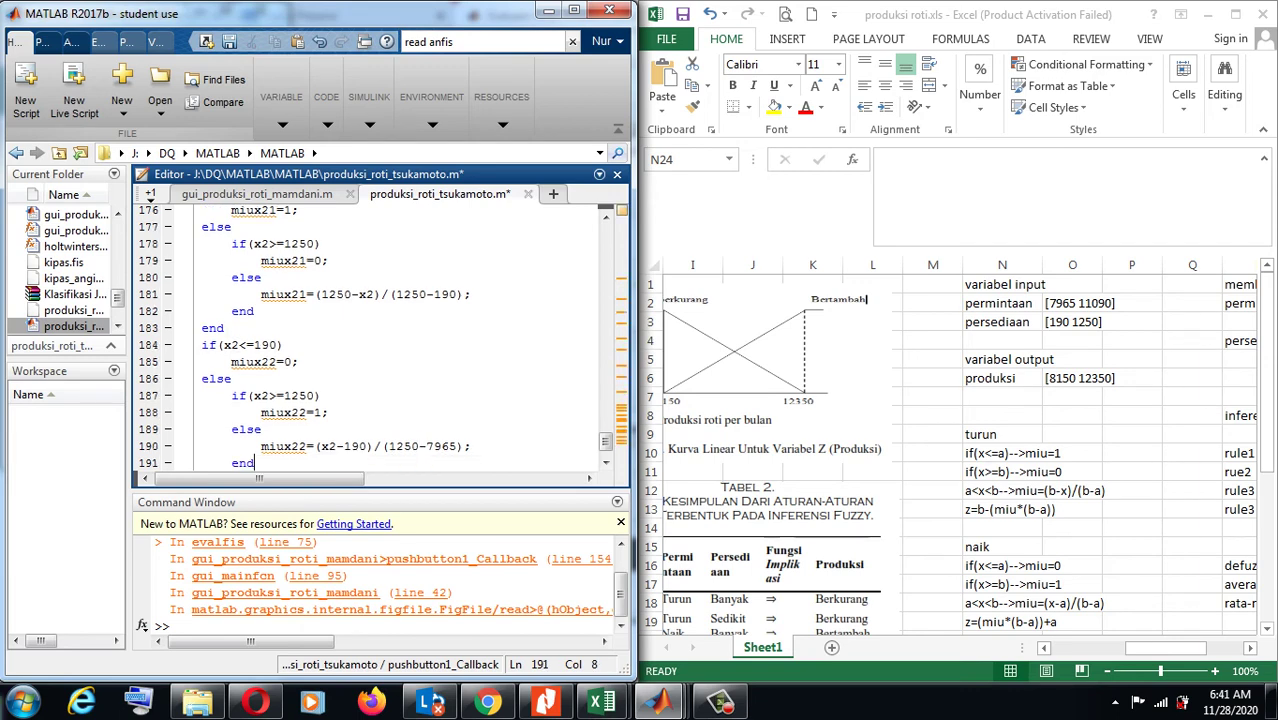
pyautogui.press('Right')
pyautogui.hotkey('shift', 'Right')
pyautogui.hotkey('shift', 'Right')
pyautogui.hotkey('shift', 'Right')
pyautogui.hotkey('shift', 'Right')
pyautogui.write('190')
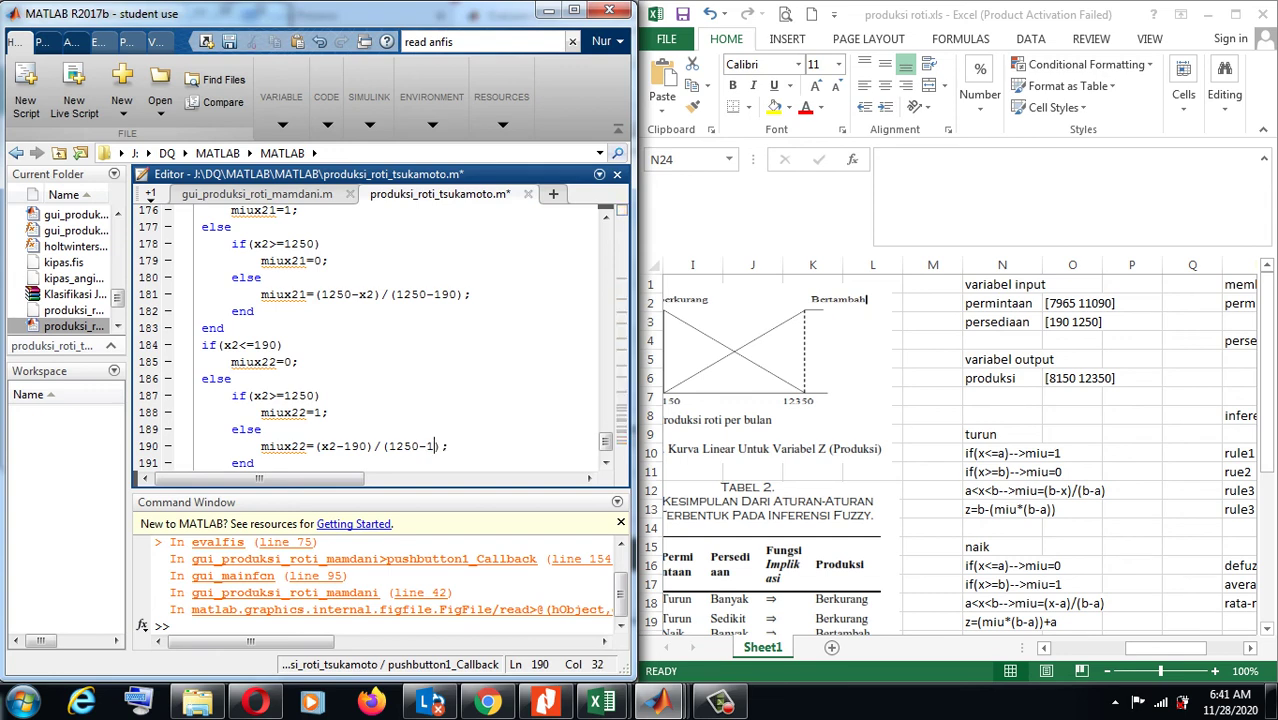
# - Add the comment %inferensi below the x2 membership code, leaving a blank line before it, and save the script
pyautogui.press('Down')
pyautogui.press('Down')
pyautogui.press('Down')
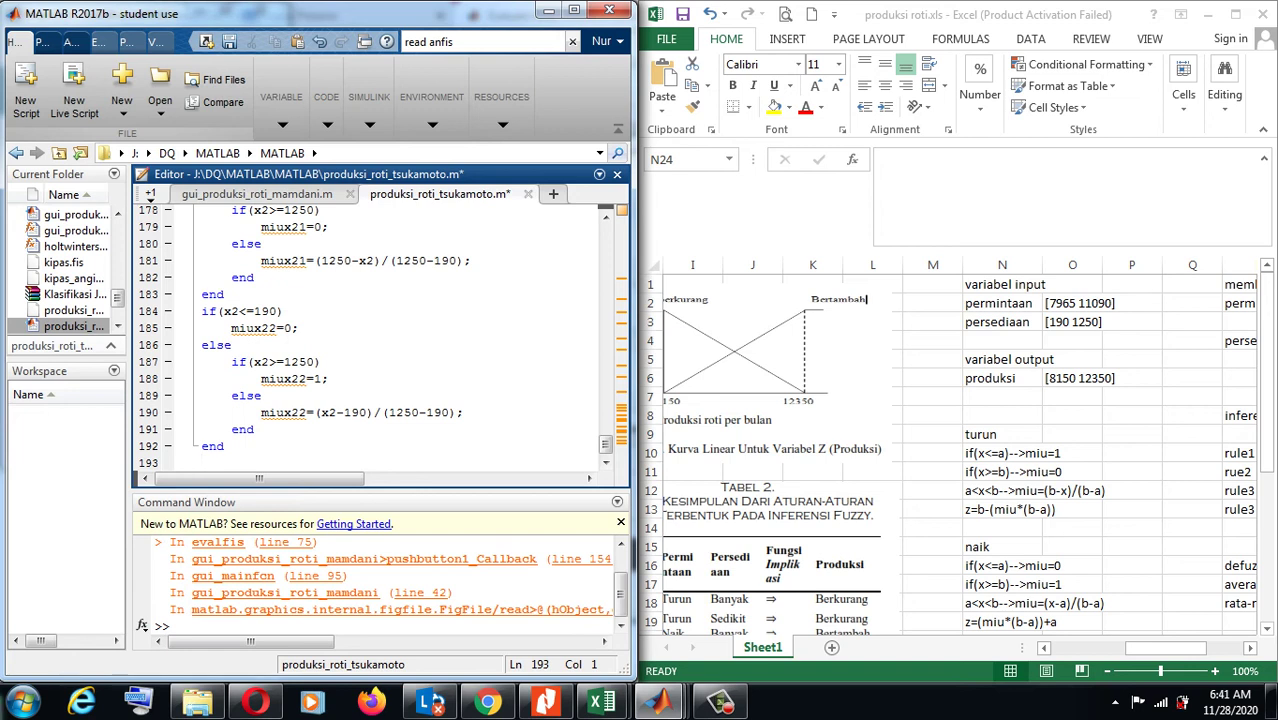
pyautogui.press('Return')
pyautogui.write('%')
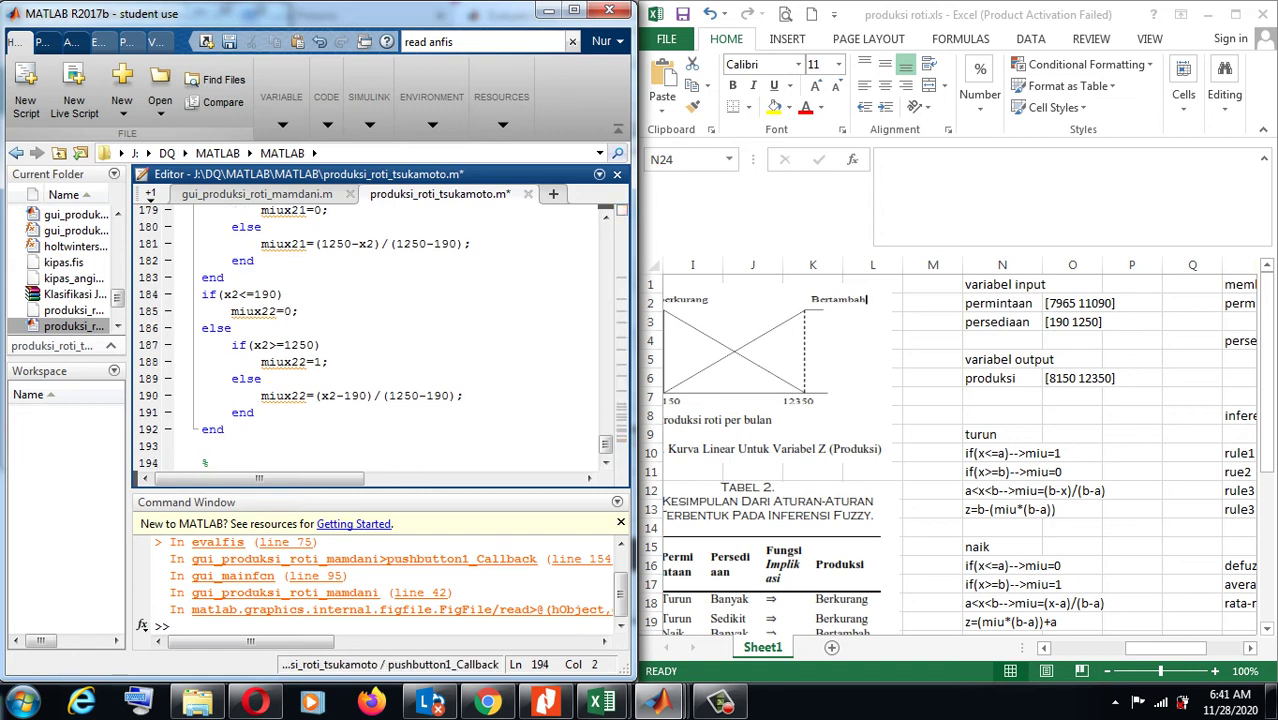
pyautogui.write('inferensi')
pyautogui.press('Return')
pyautogui.hotkey('ctrl', 's')
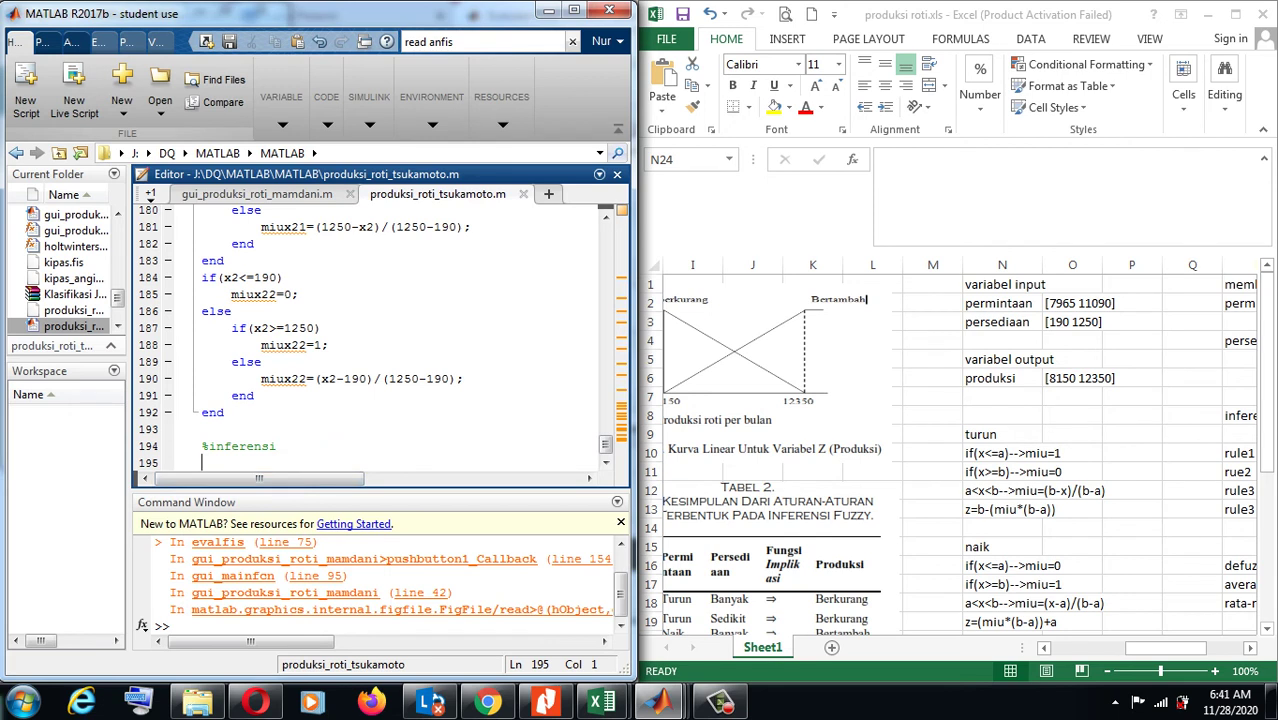
# - Under %inferensi, write the first rule's strength as ar1=min([miux11 miux22])
pyautogui.write('ar1')
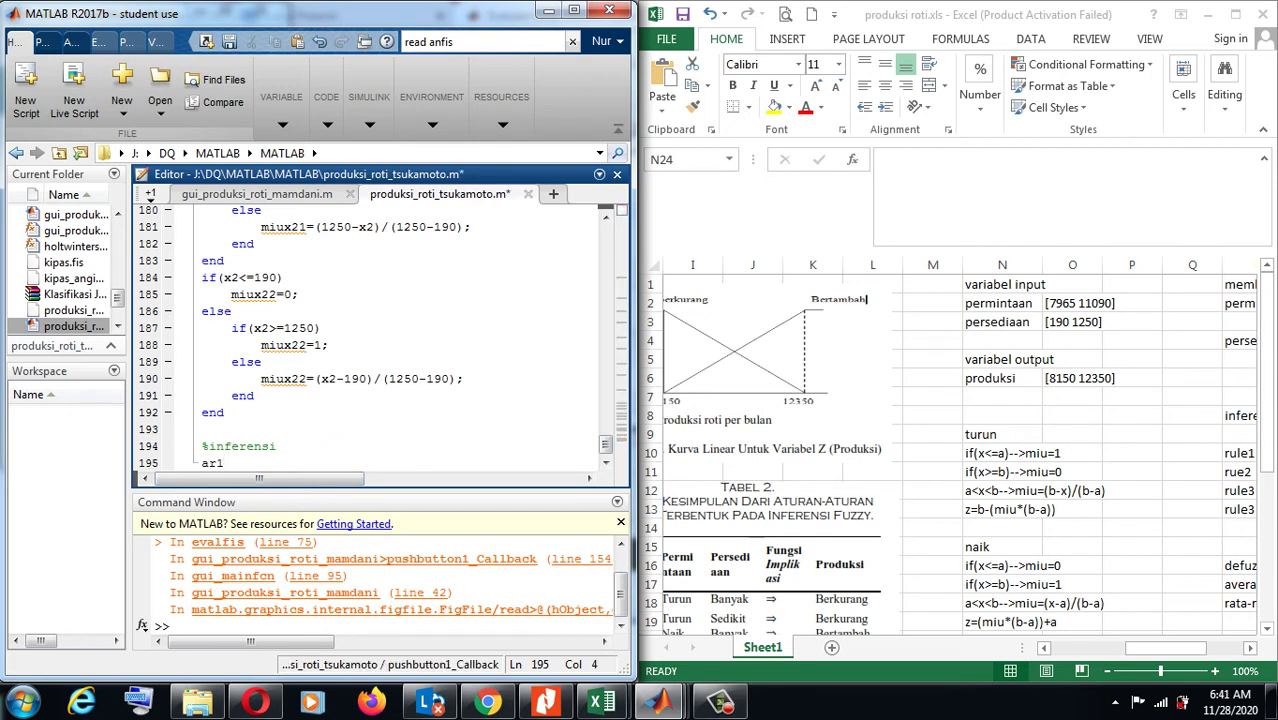
pyautogui.write('=')
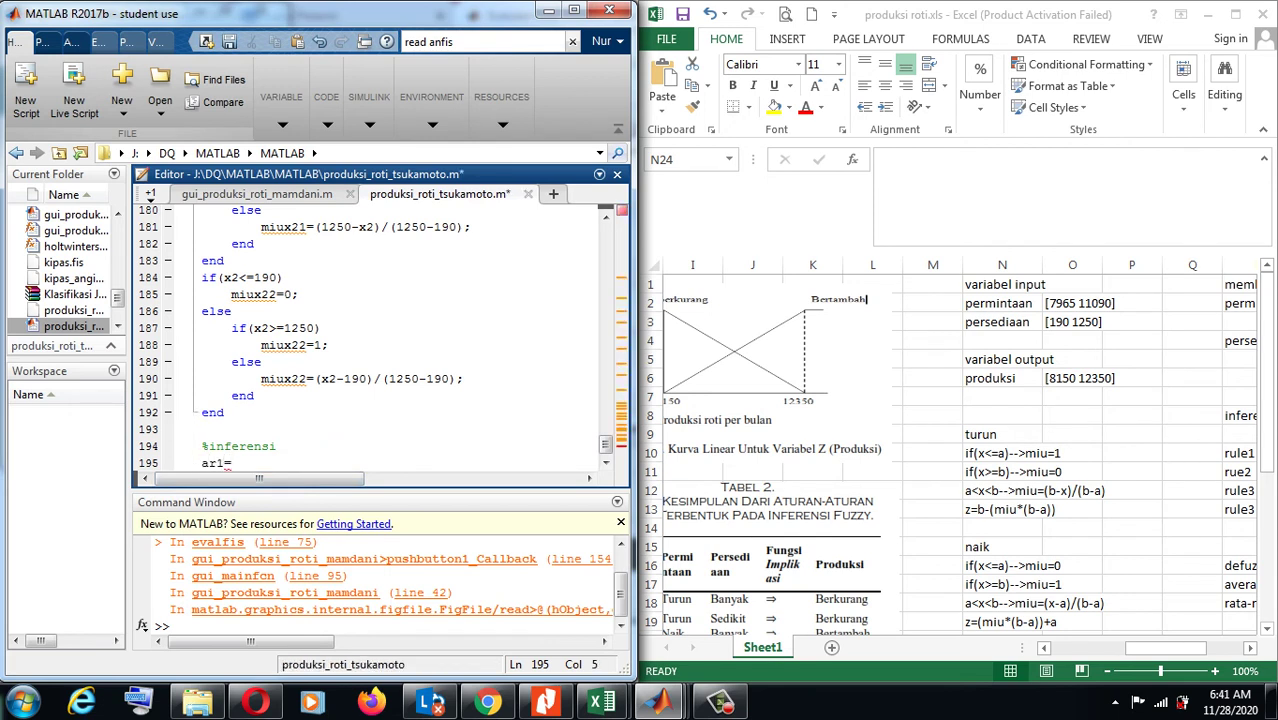
pyautogui.write('min(')
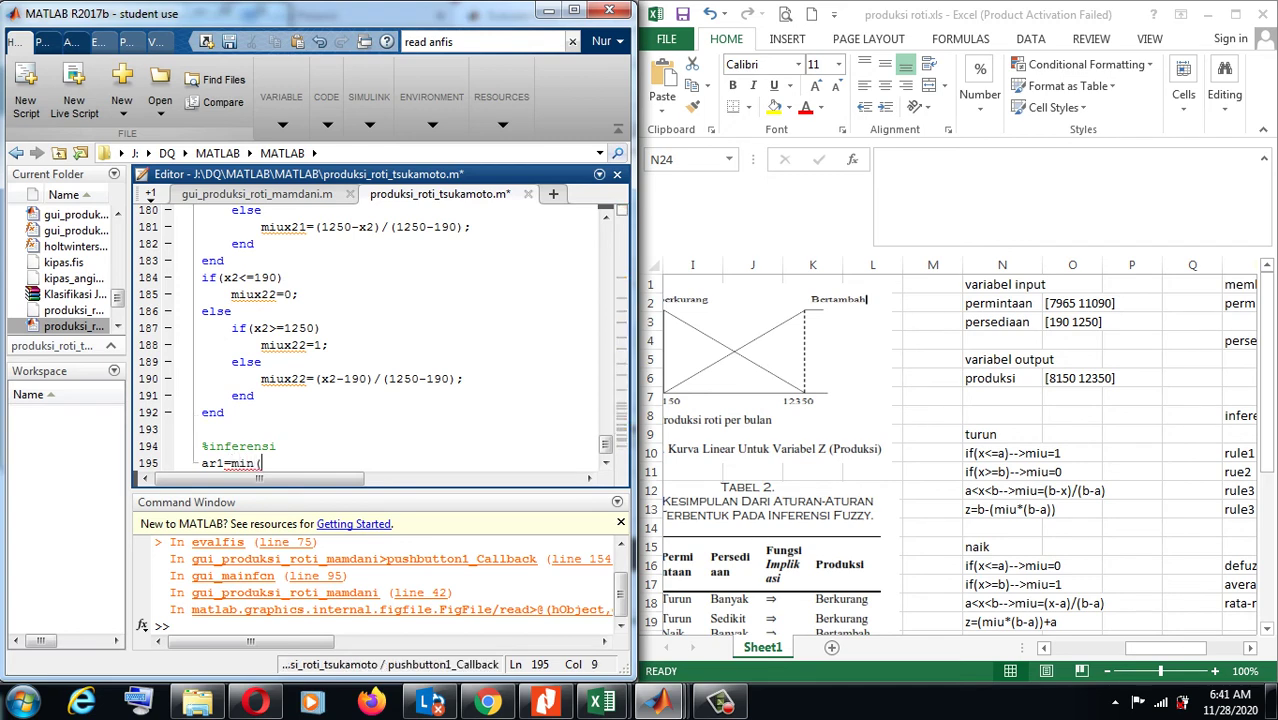
pyautogui.write('[')
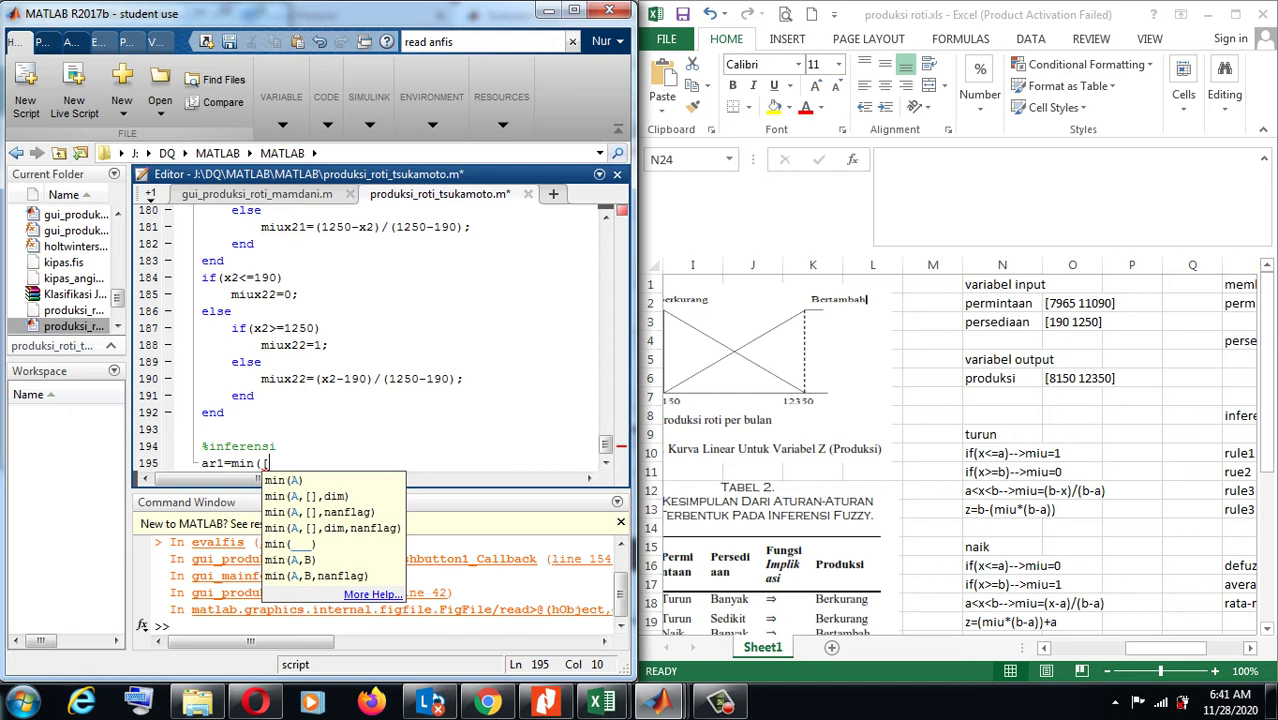
pyautogui.write('miux11 miux22')
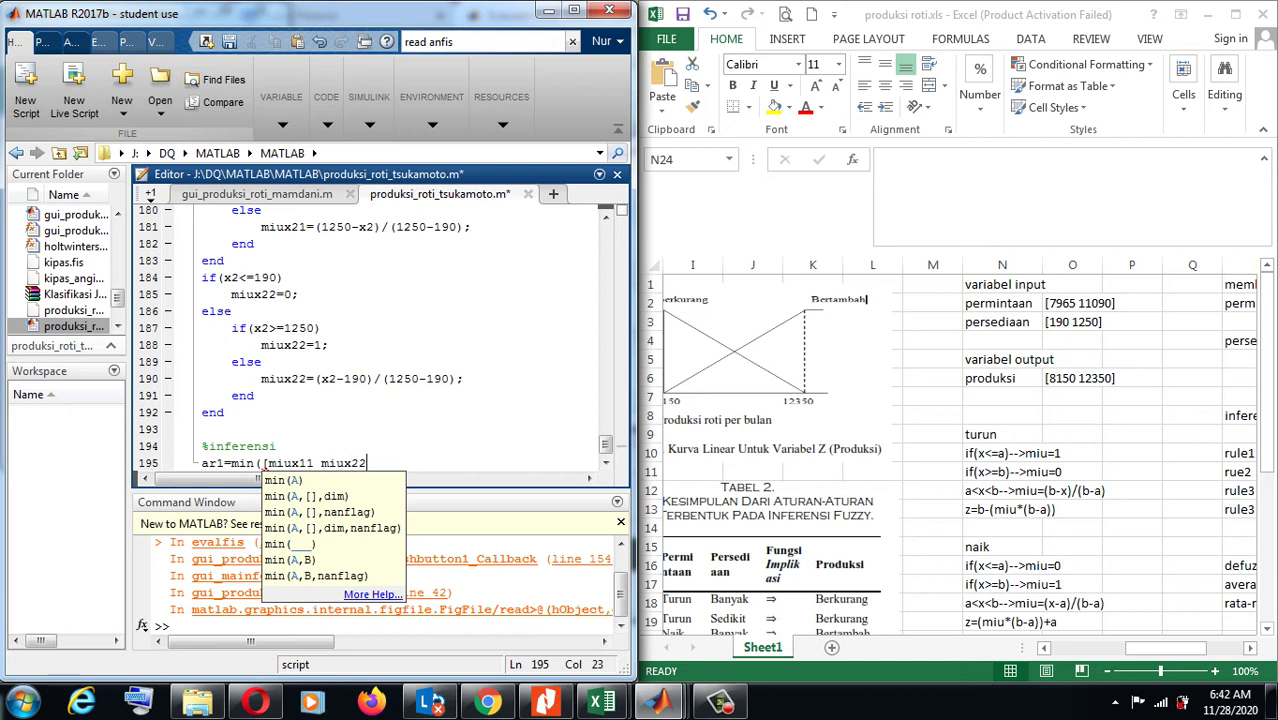
pyautogui.write('])')
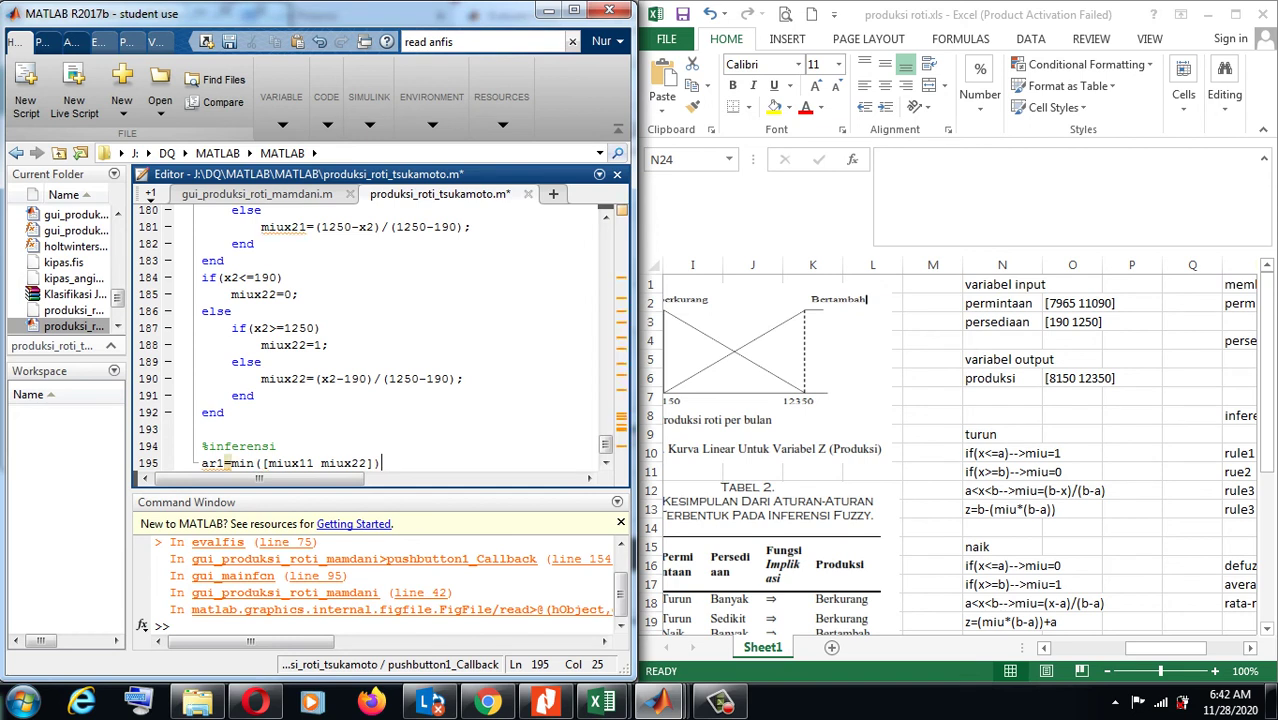
# - End the ar1 line with a semicolon and add the second rule's strength as ar2=min([miux11 miux21]); below it
pyautogui.write(';')
pyautogui.press('Return')
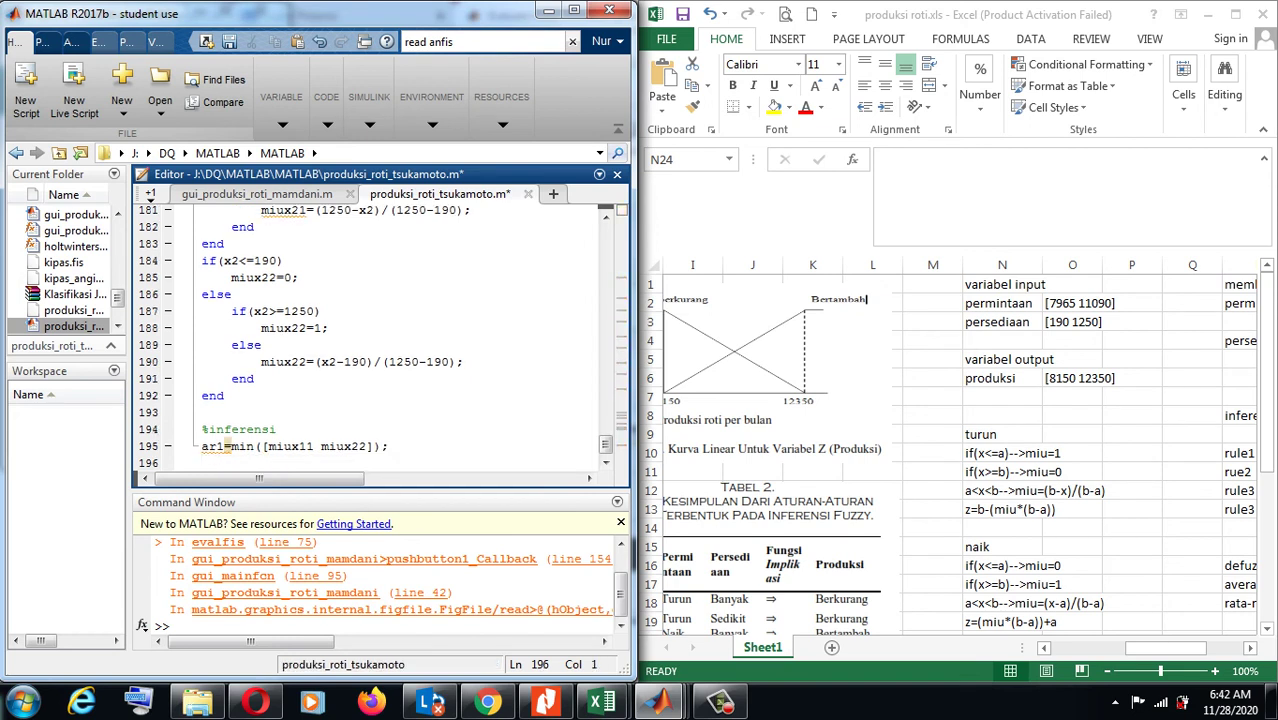
pyautogui.write('ar')
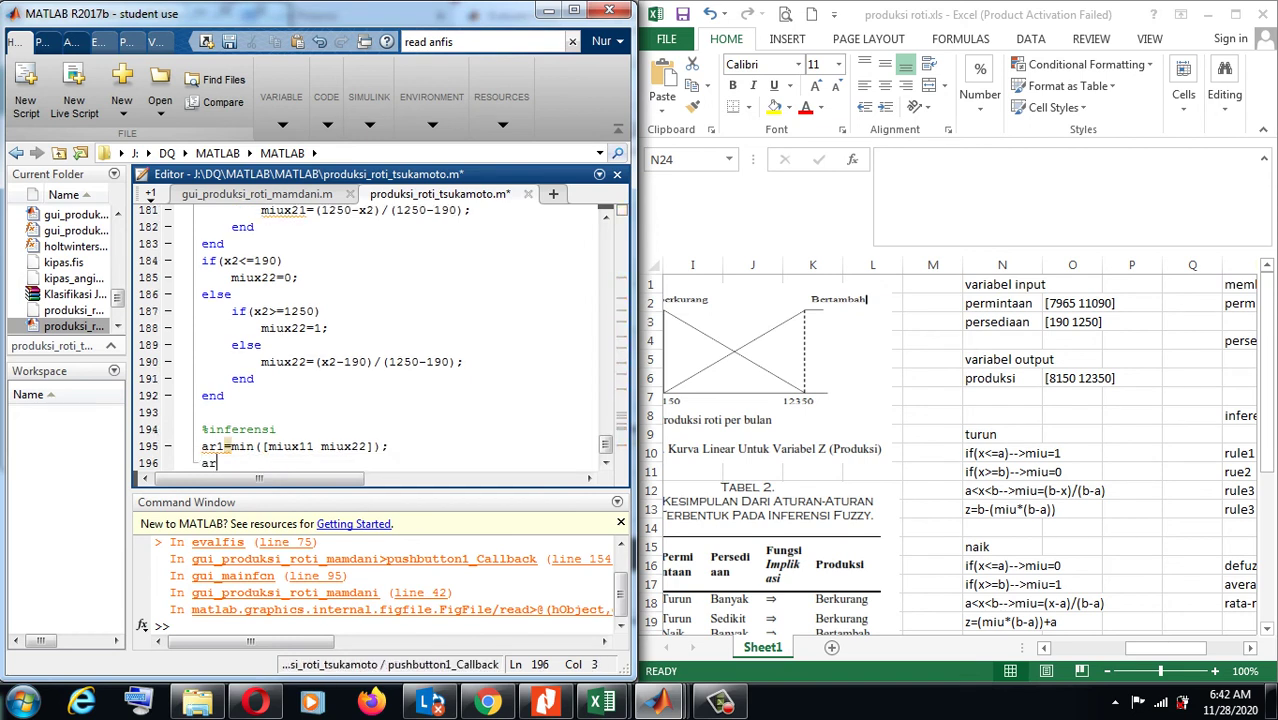
pyautogui.write('2=min([miu')
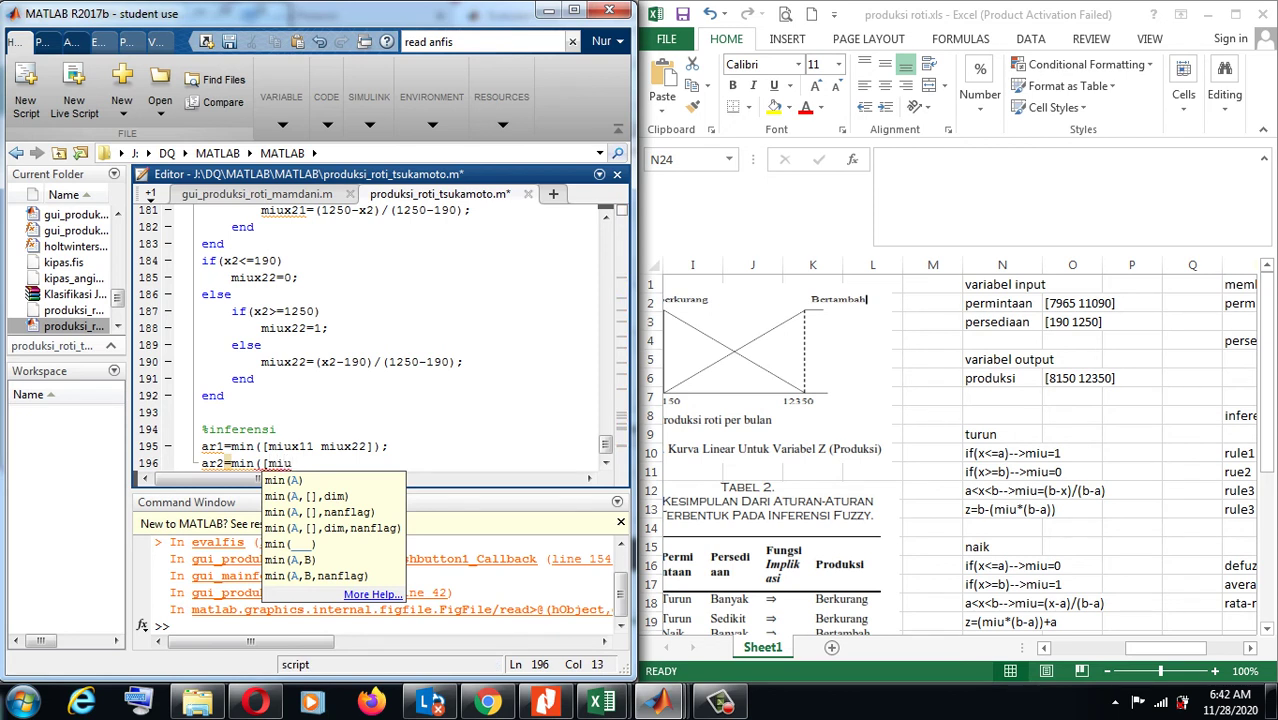
pyautogui.write('x1')
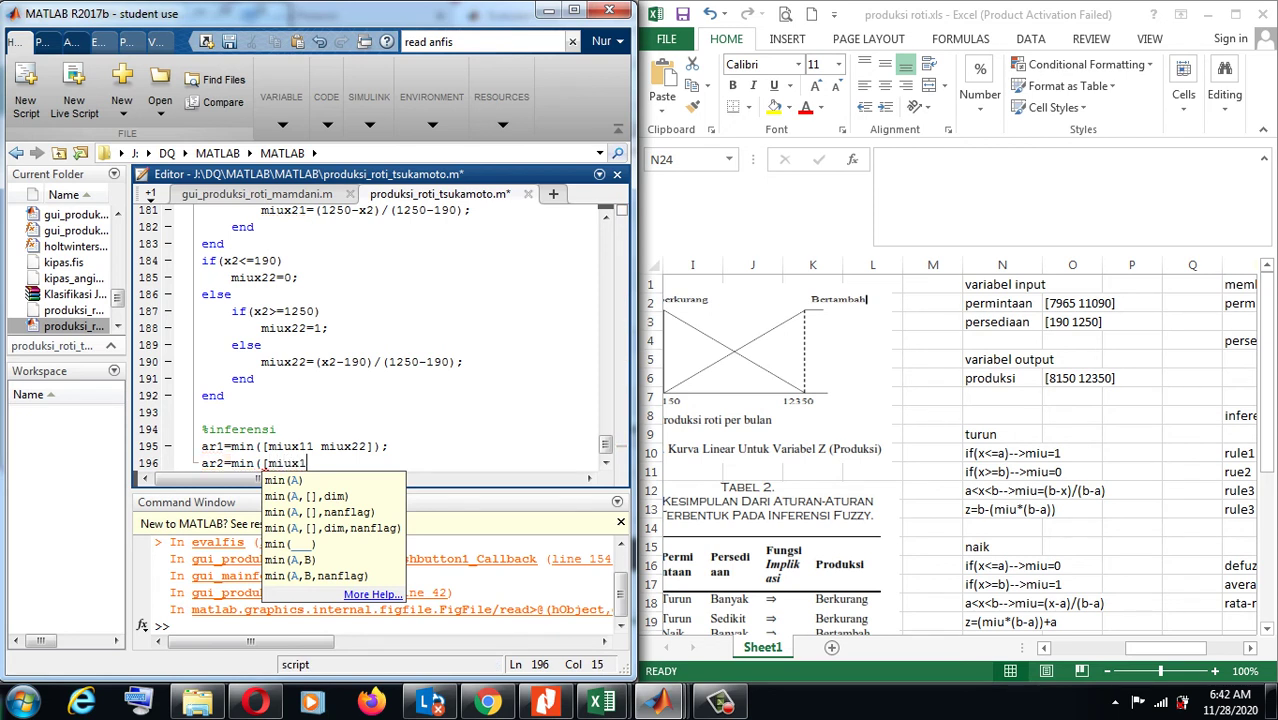
pyautogui.write('1 miux21]);')
pyautogui.press('Return')
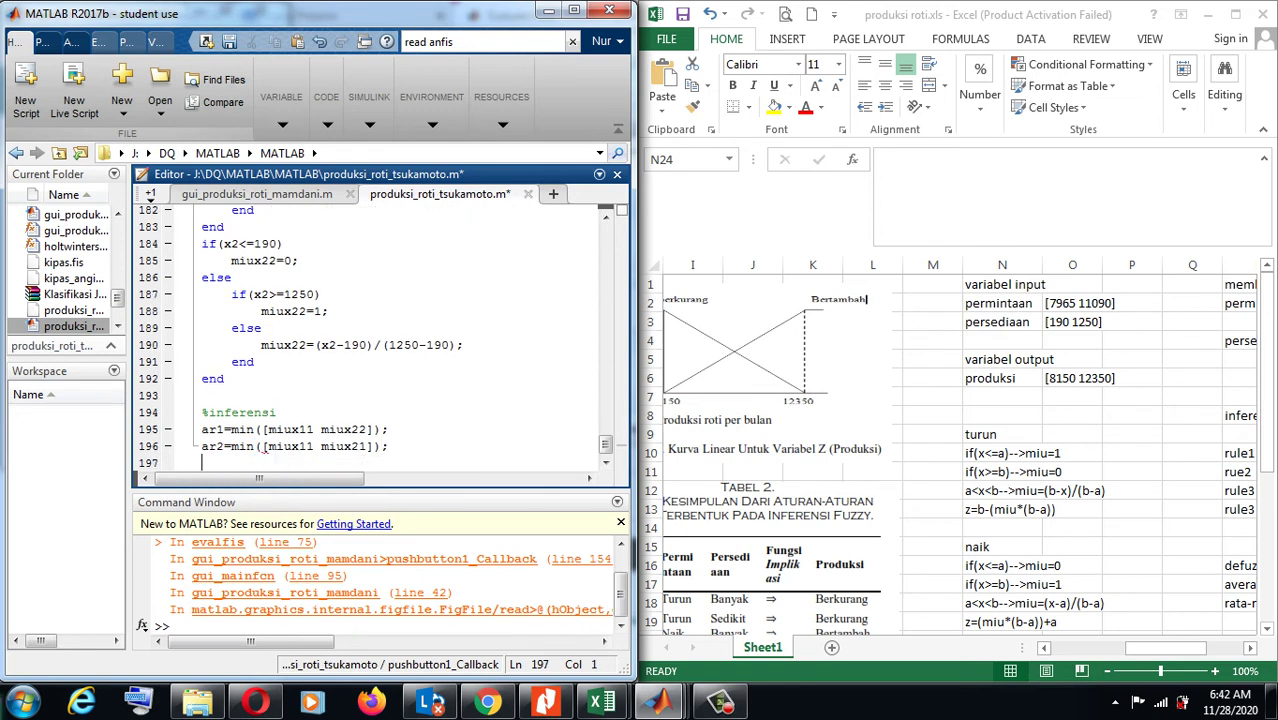
# - Add the third rule's strength on its own line as ar3=min([miux12 miux22]);
pyautogui.write('ar3=min(')
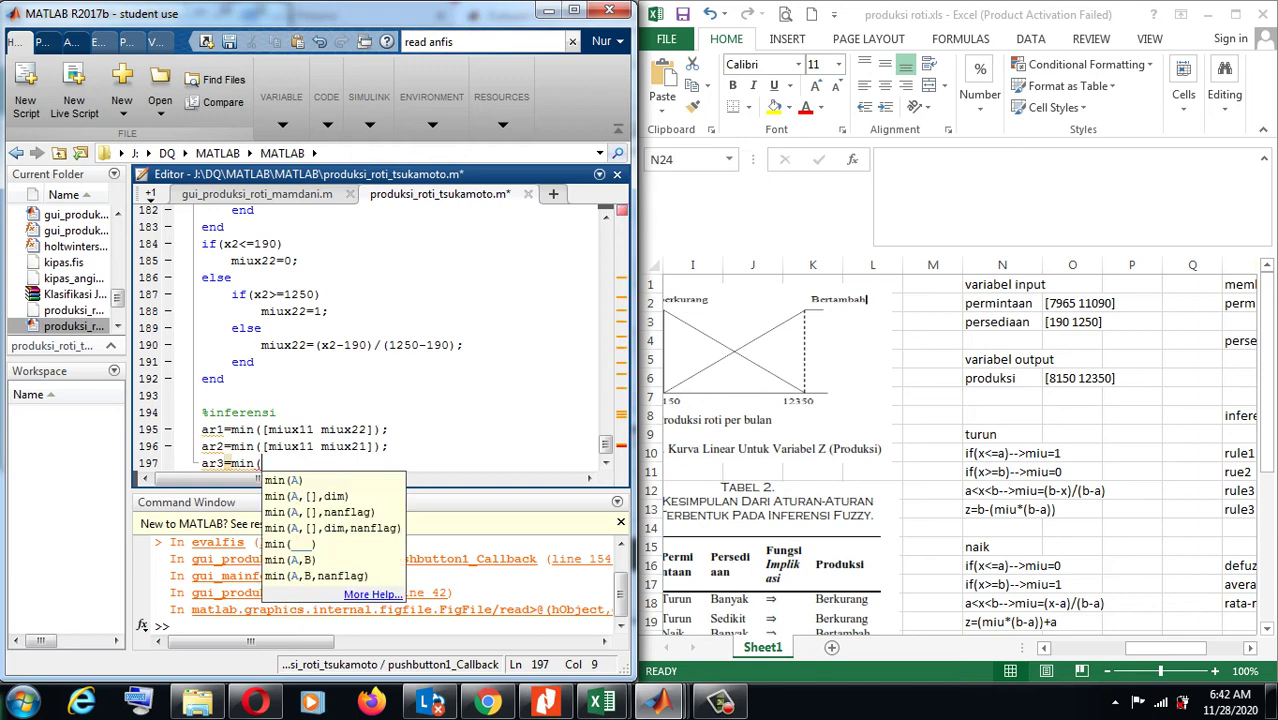
pyautogui.write('[')
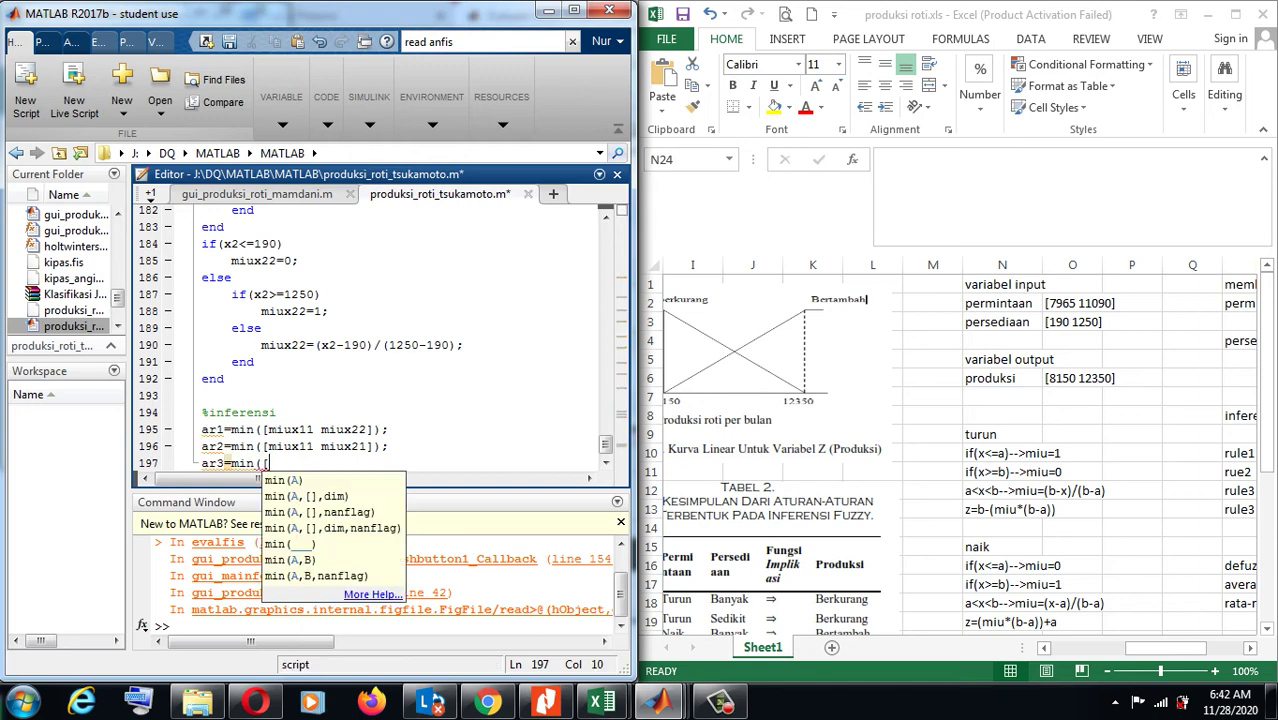
pyautogui.write('miux12 ')
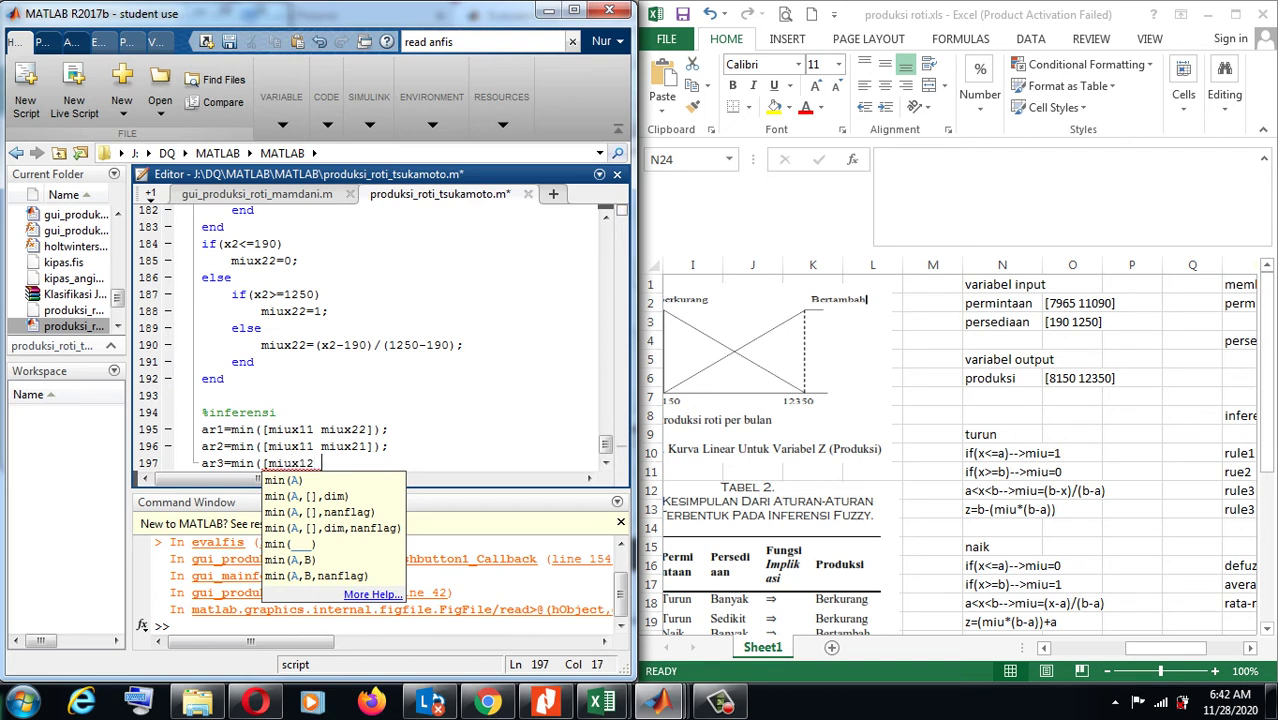
pyautogui.write('miux22]);')
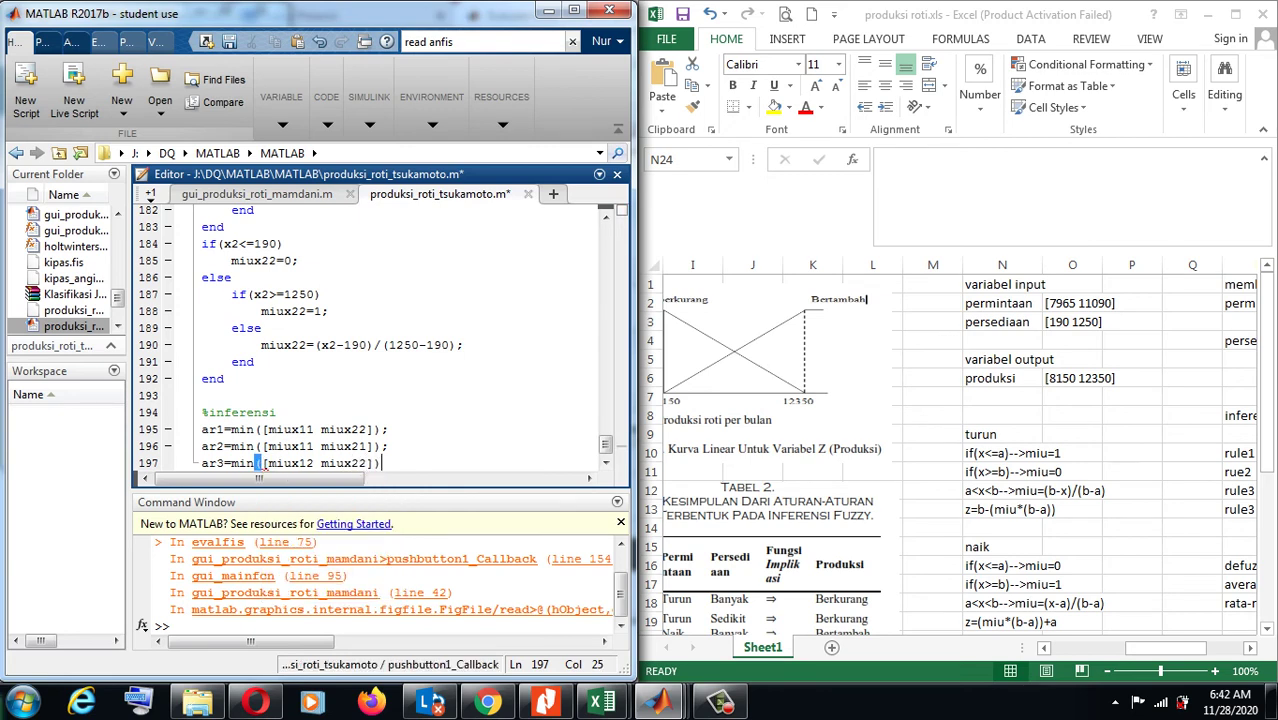
pyautogui.press('Return')
# - Add the fourth rule's strength below ar3 as ar4=min([miux12 miux21]);
pyautogui.write('ar')
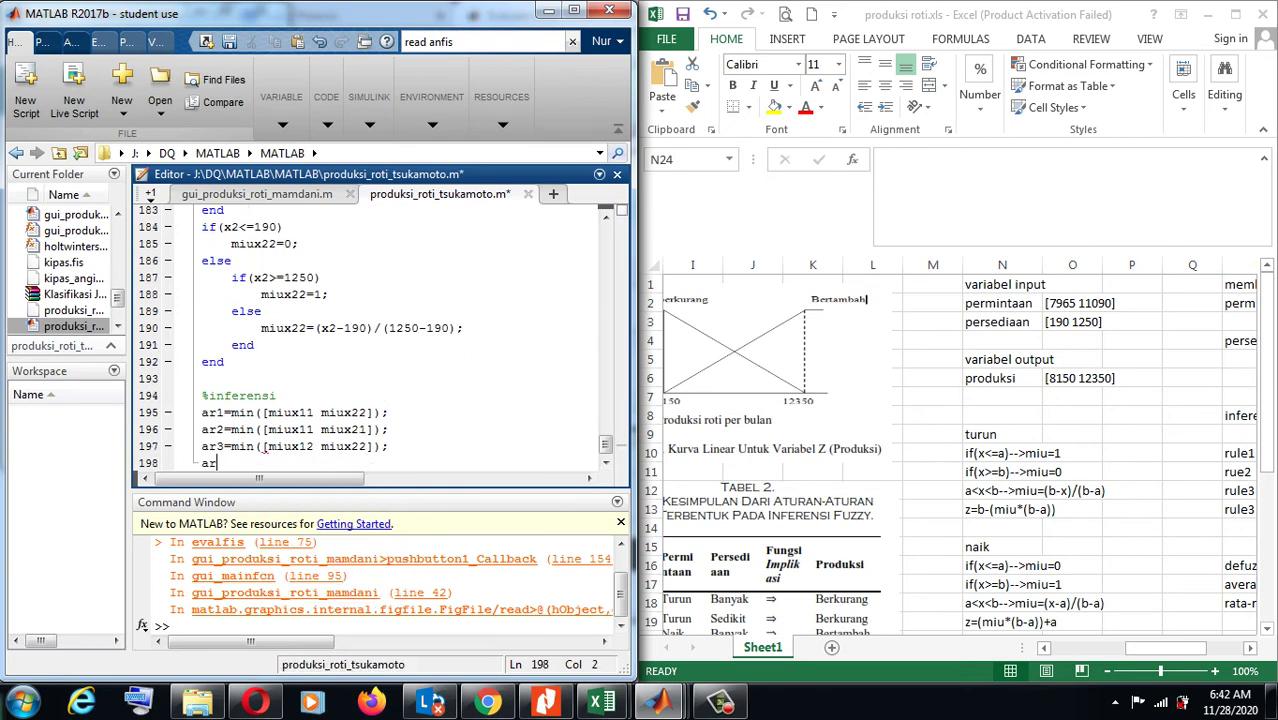
pyautogui.write('4=min(')
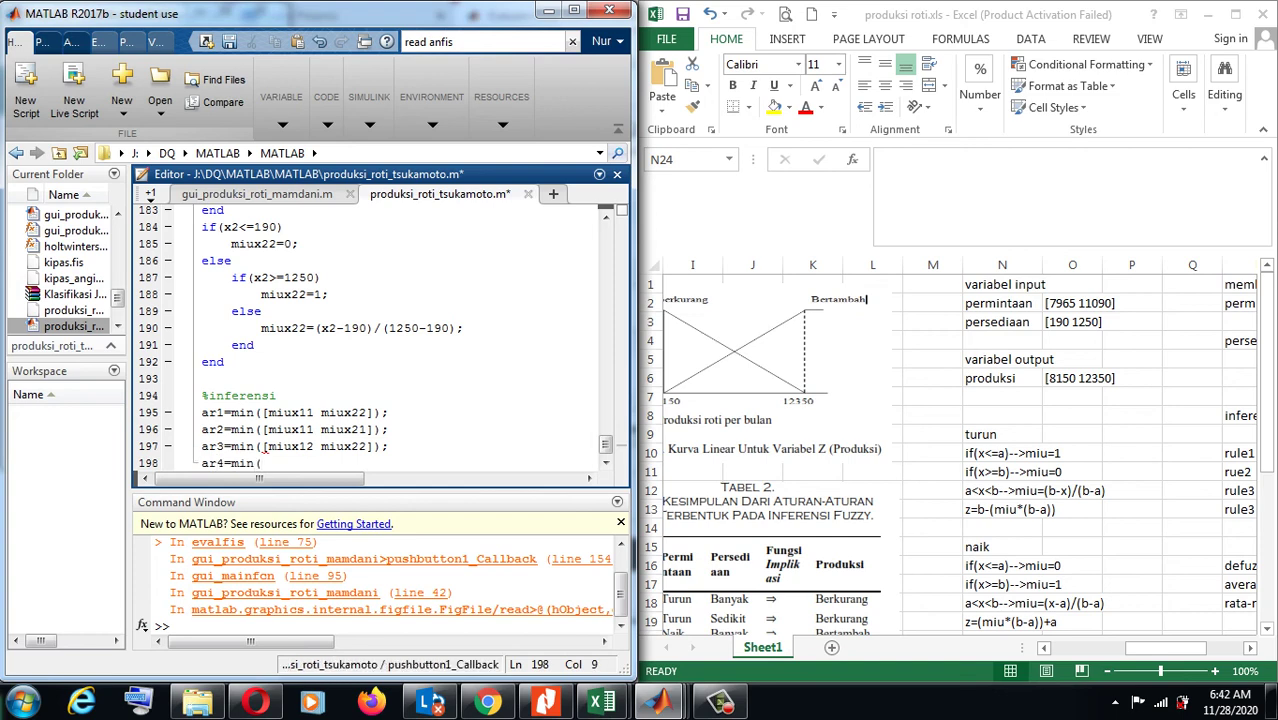
pyautogui.write('[')
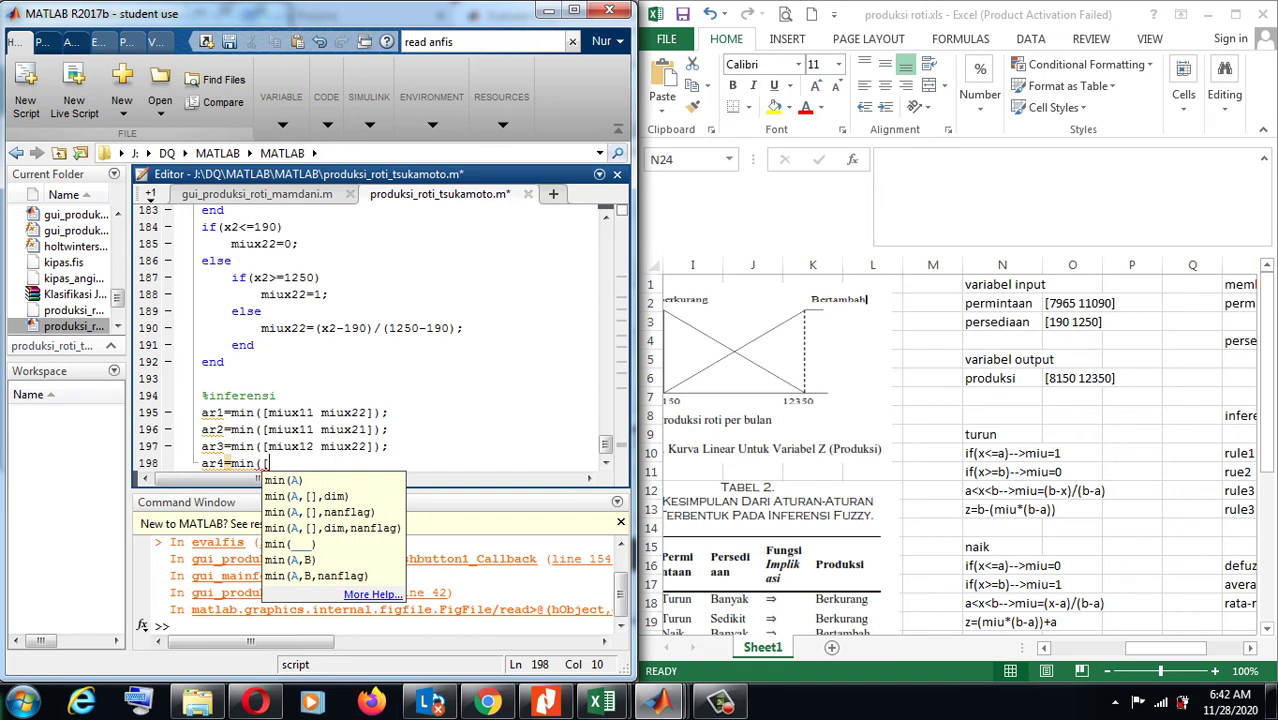
pyautogui.write('miux12 ')
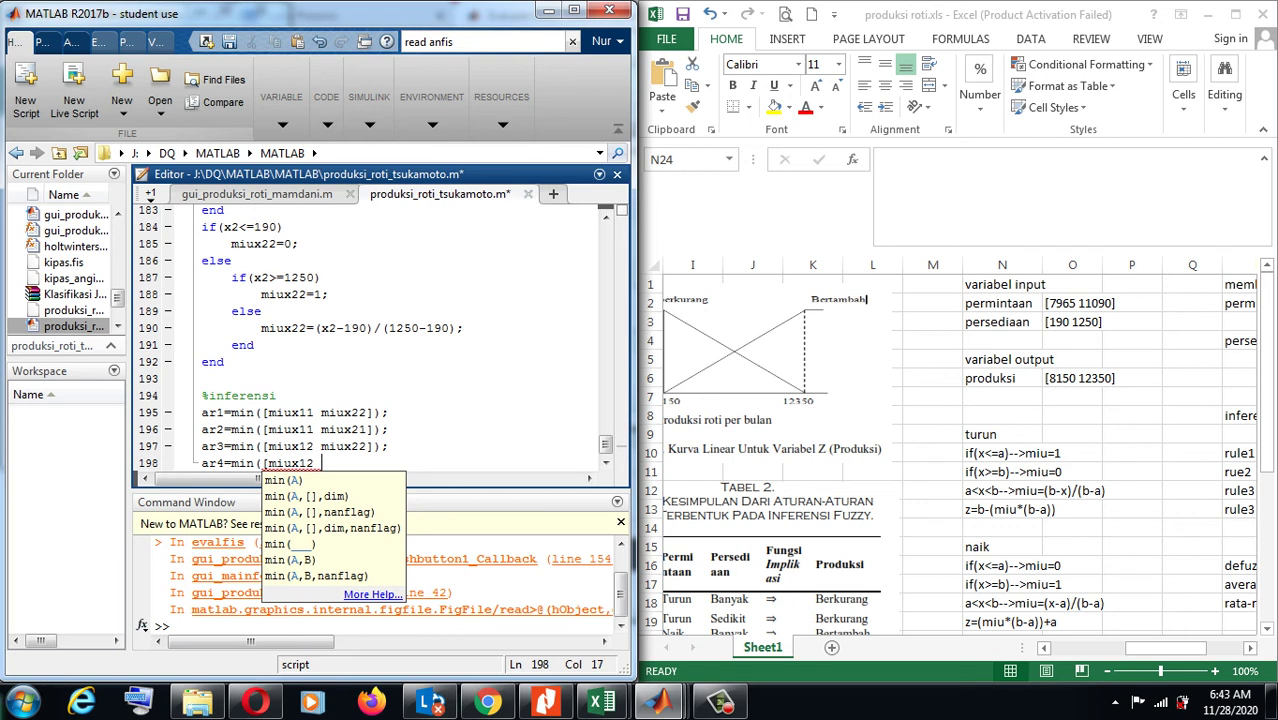
pyautogui.write('miux21])')
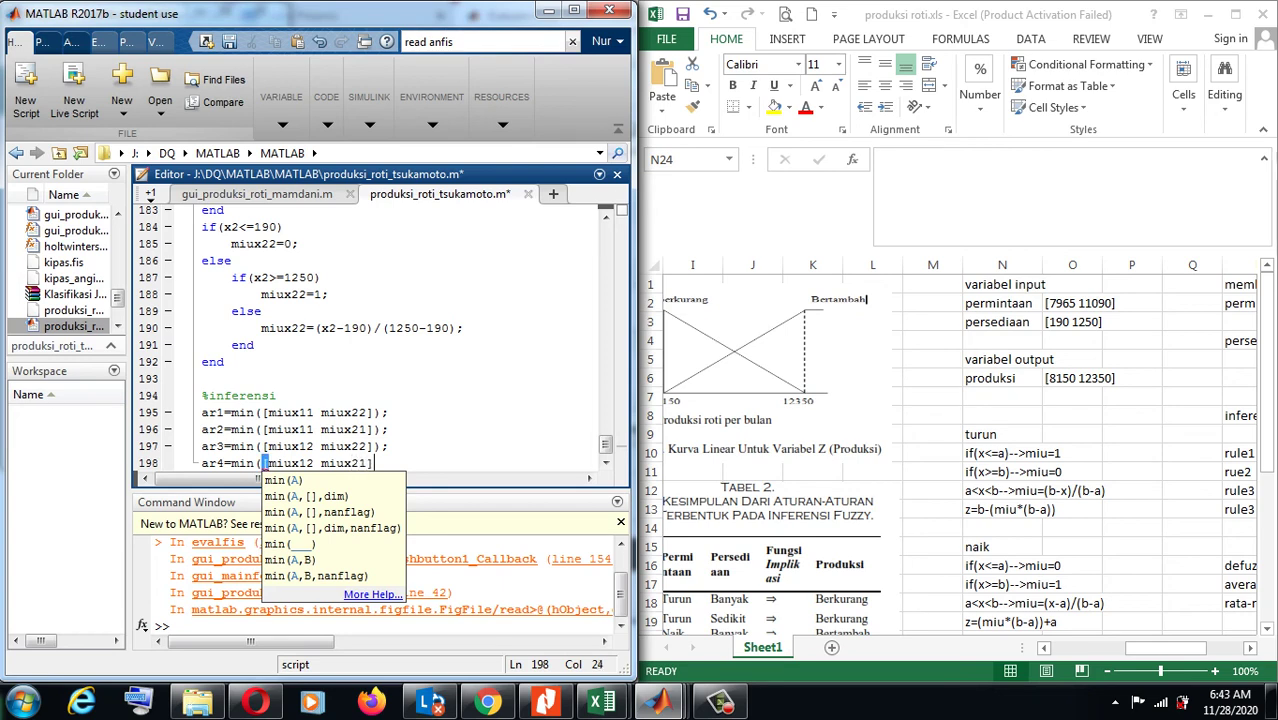
pyautogui.write(';')
pyautogui.press('Return')
# - Below the rule strengths, leave a blank line, add the comment %z with an if keyword under it, and save the script
pyautogui.press('Return')
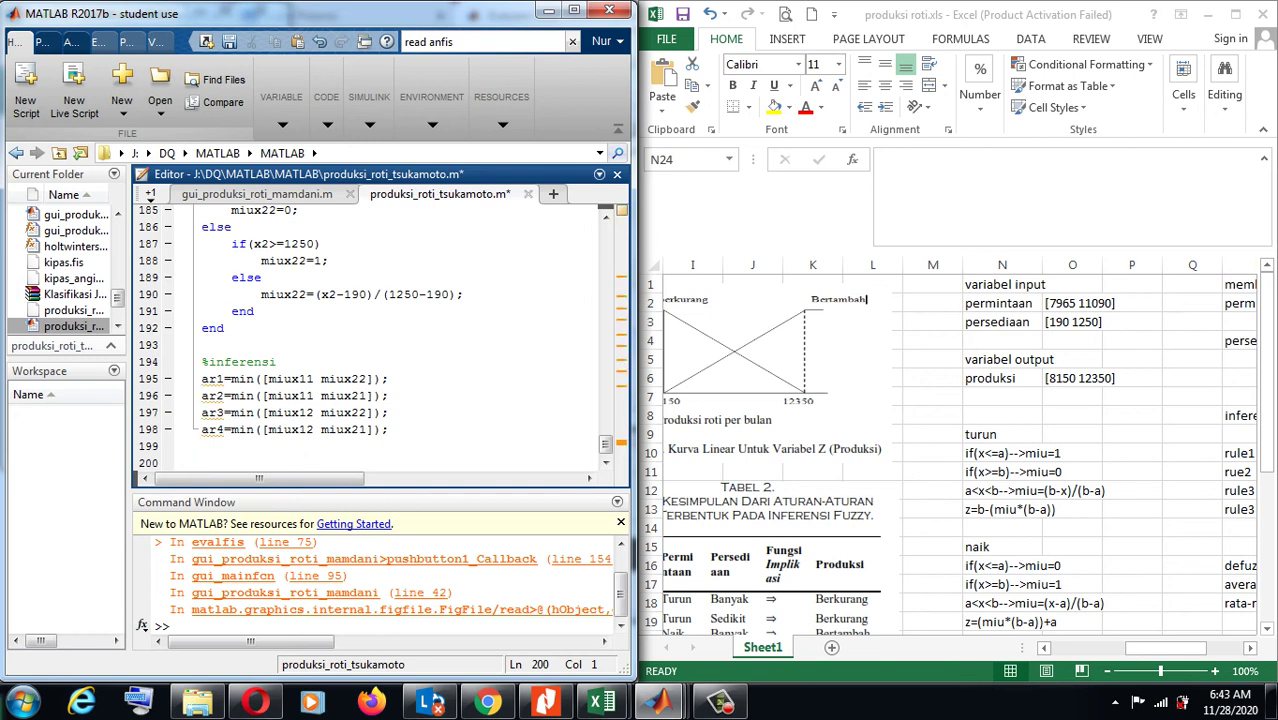
pyautogui.write('%')
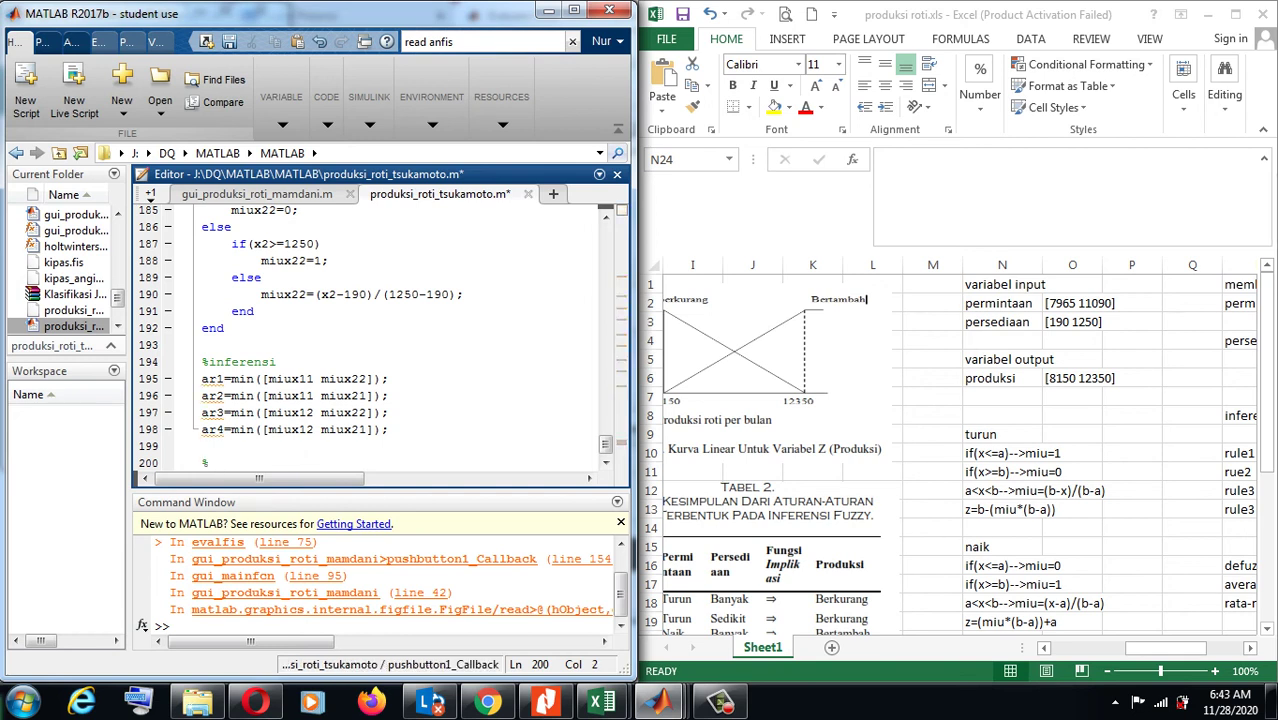
pyautogui.write('z')
pyautogui.press('Return')
pyautogui.write('if')
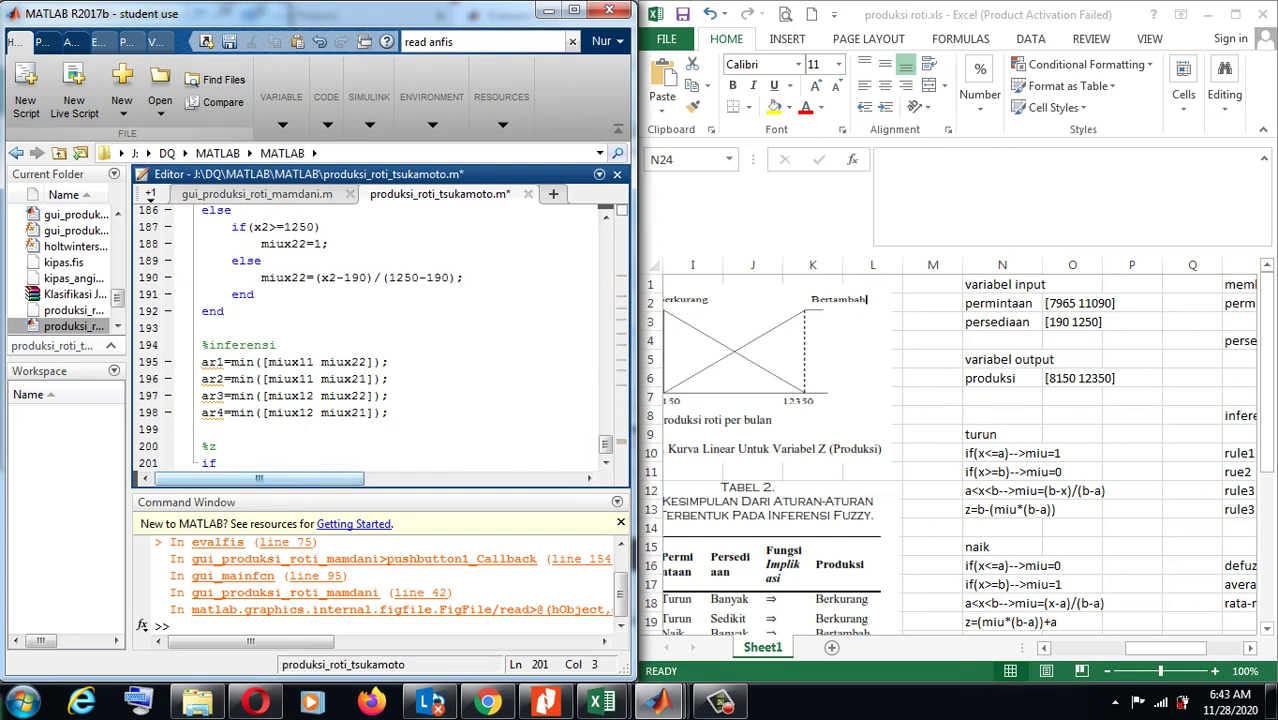
pyautogui.hotkey('ctrl', 's')
# - Show rule1's z formula in the Excel sheet, and in the MATLAB script complete the condition as if(ar1==1) with z1=8150; inside it
pyautogui.hscroll(4, 960, 450)
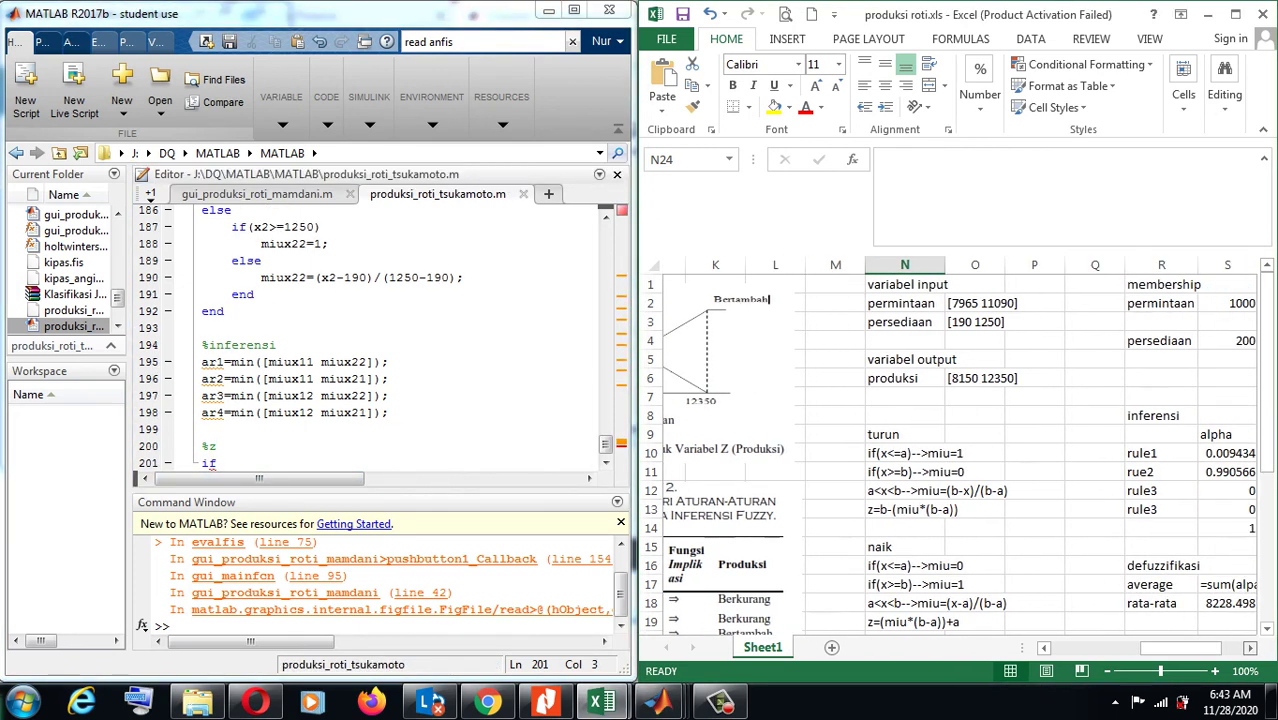
pyautogui.hscroll(1, 960, 450)
pyautogui.click(1085, 453)
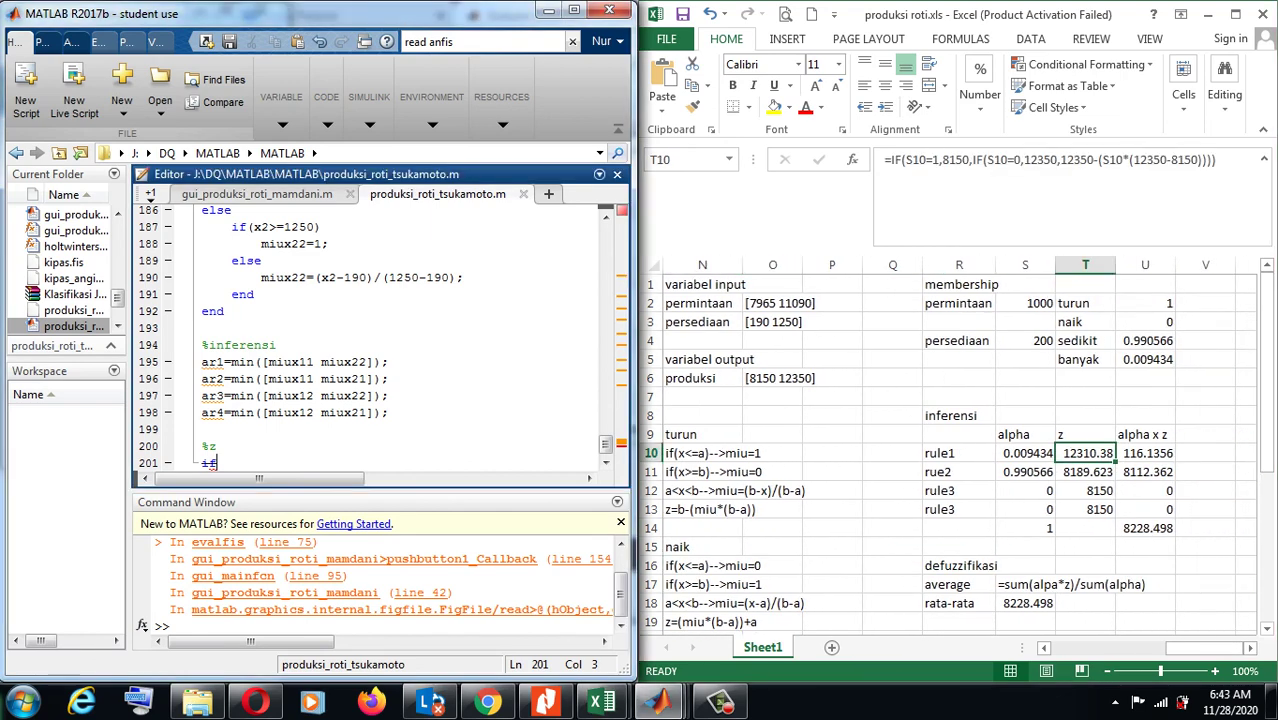
pyautogui.hotkey('alt', 'Tab')
pyautogui.write('(')
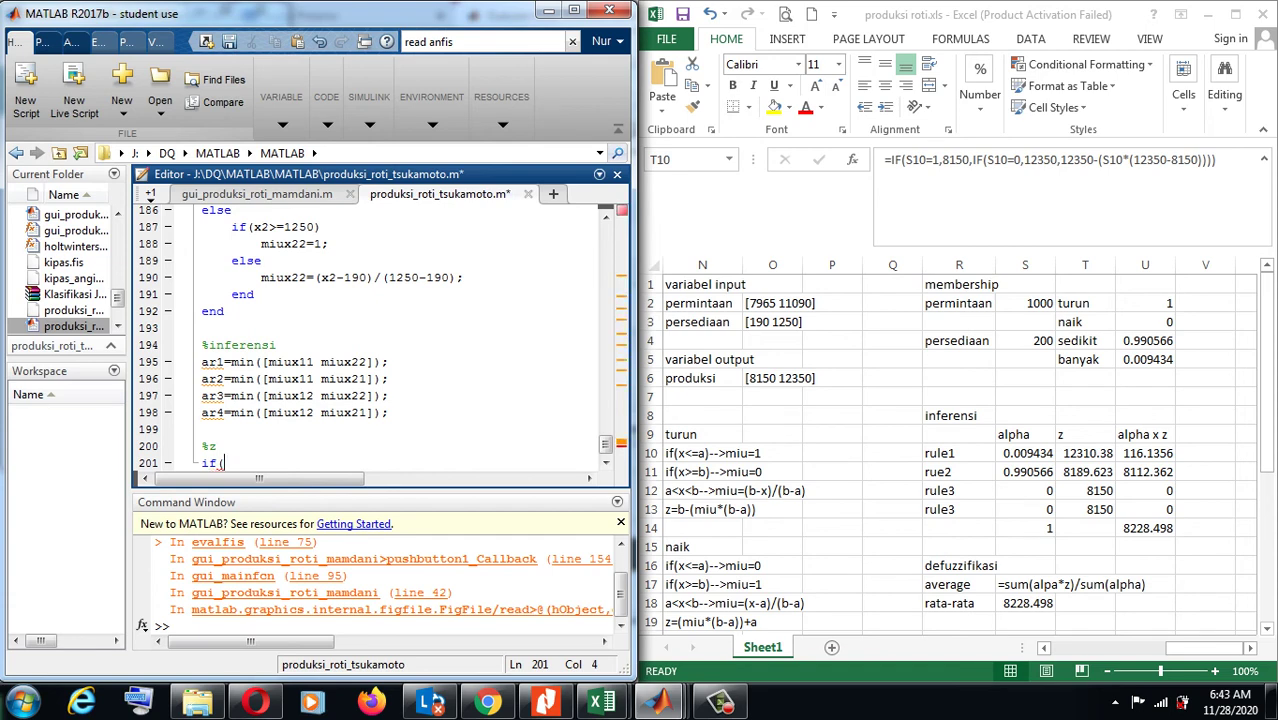
pyautogui.write('ar1==')
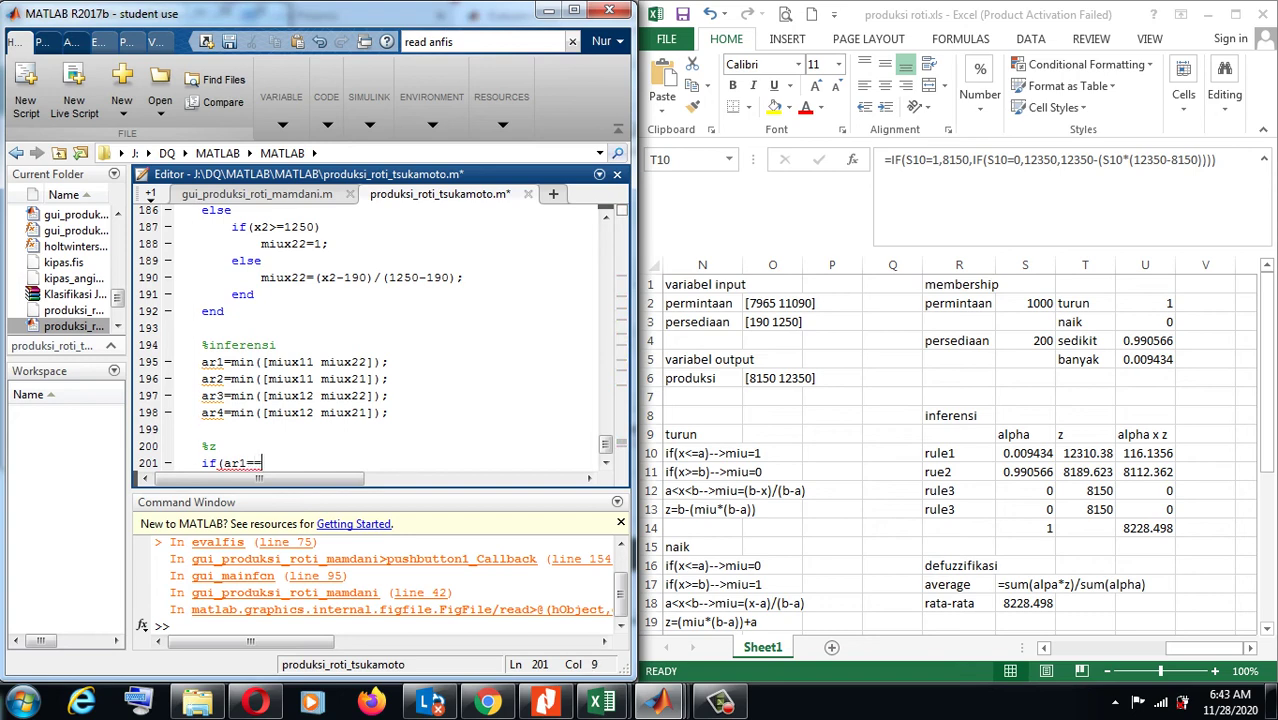
pyautogui.write('1)')
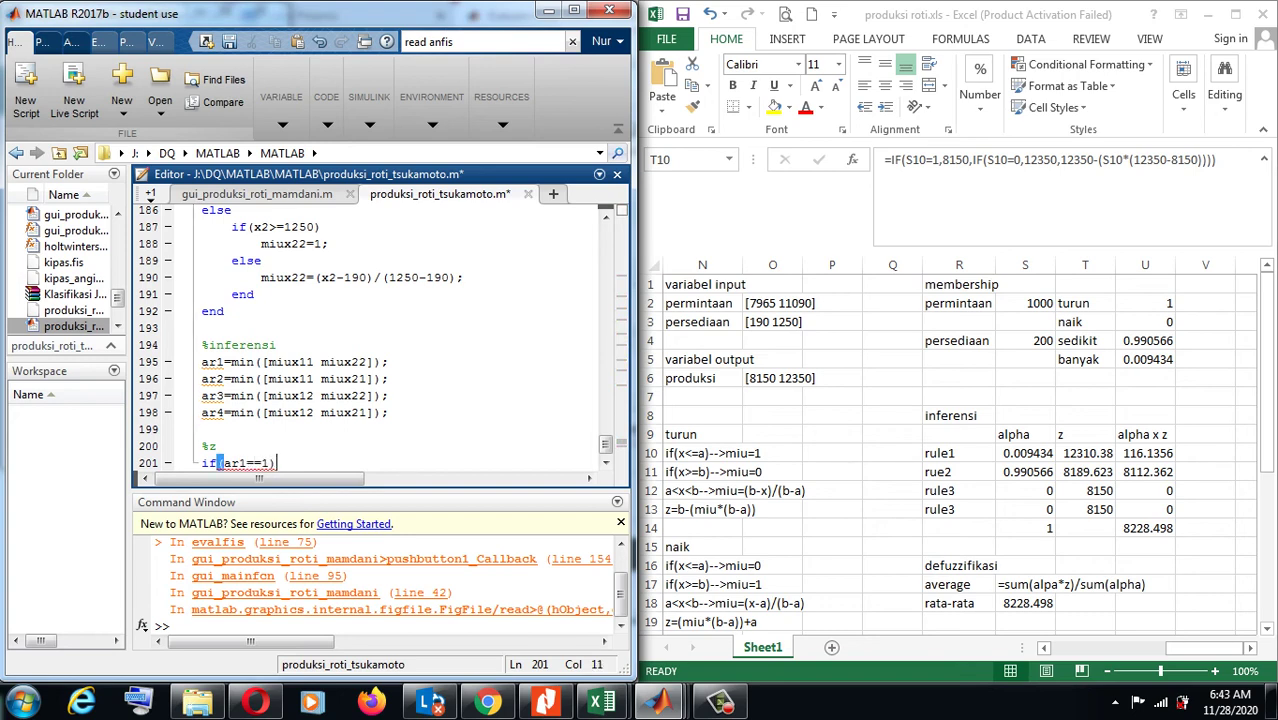
pyautogui.press('Return')
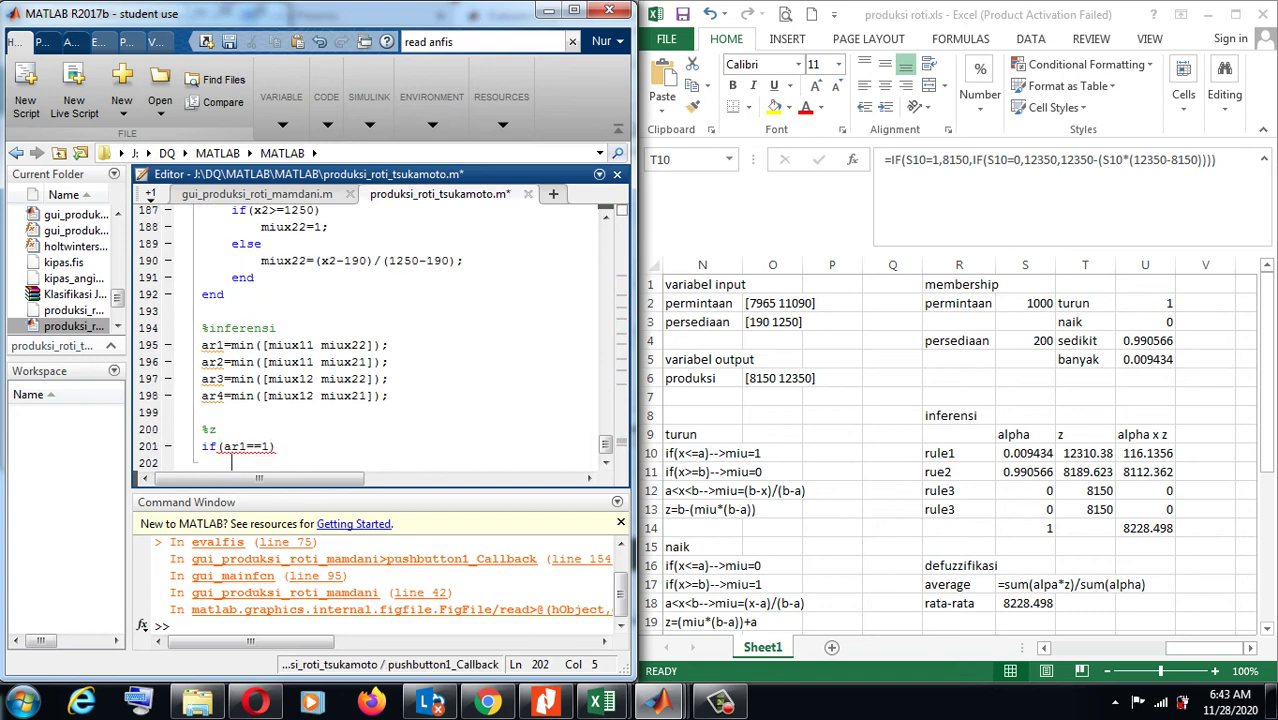
pyautogui.write('z1=')
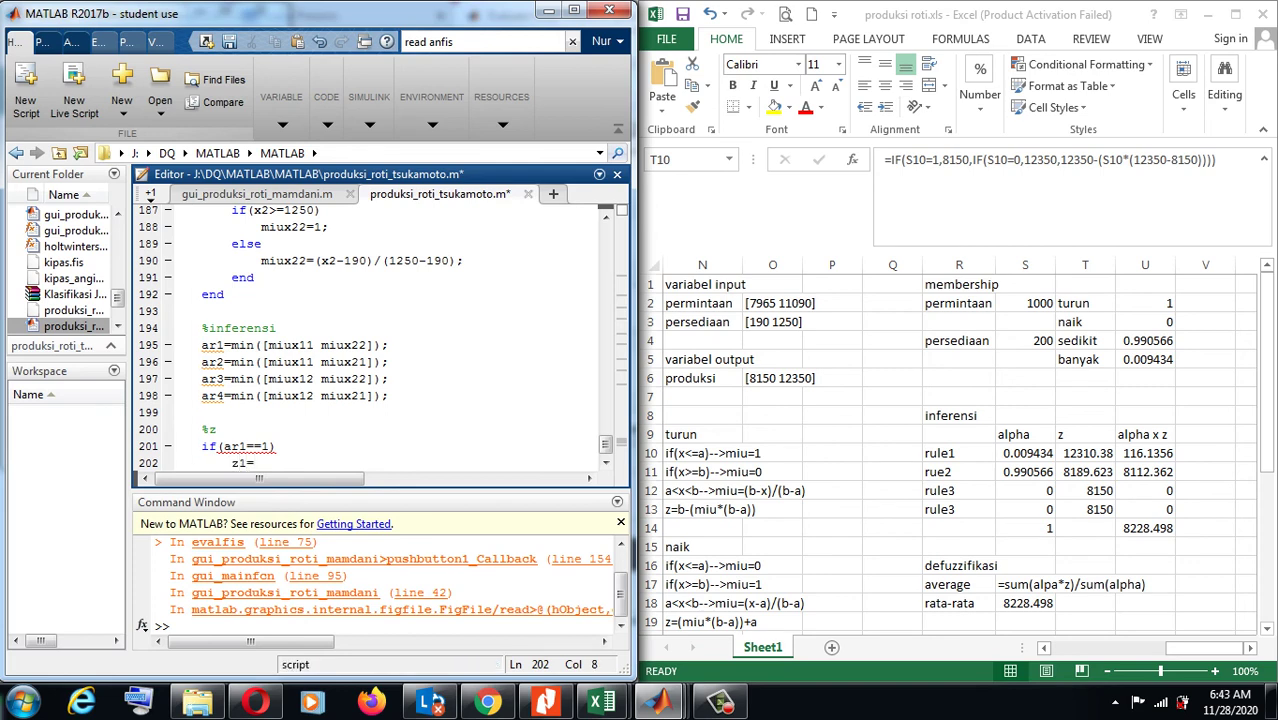
pyautogui.write('81')
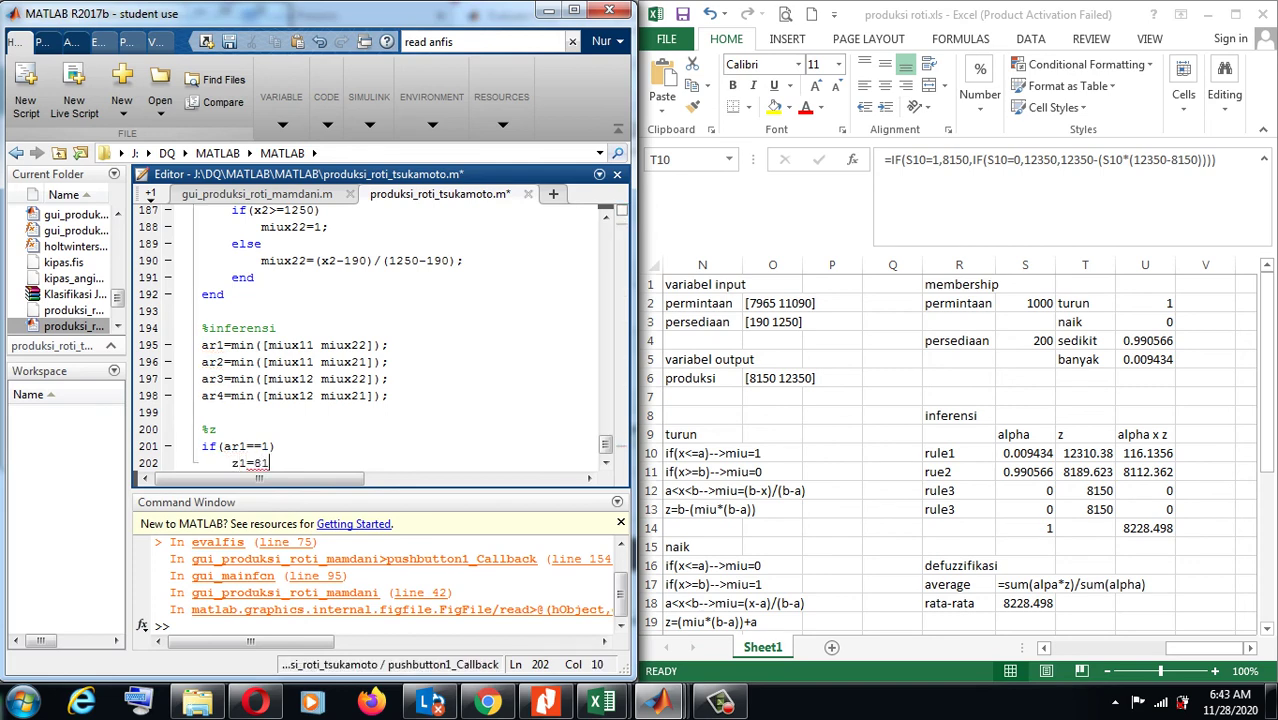
pyautogui.write('50;')
pyautogui.press('Return')
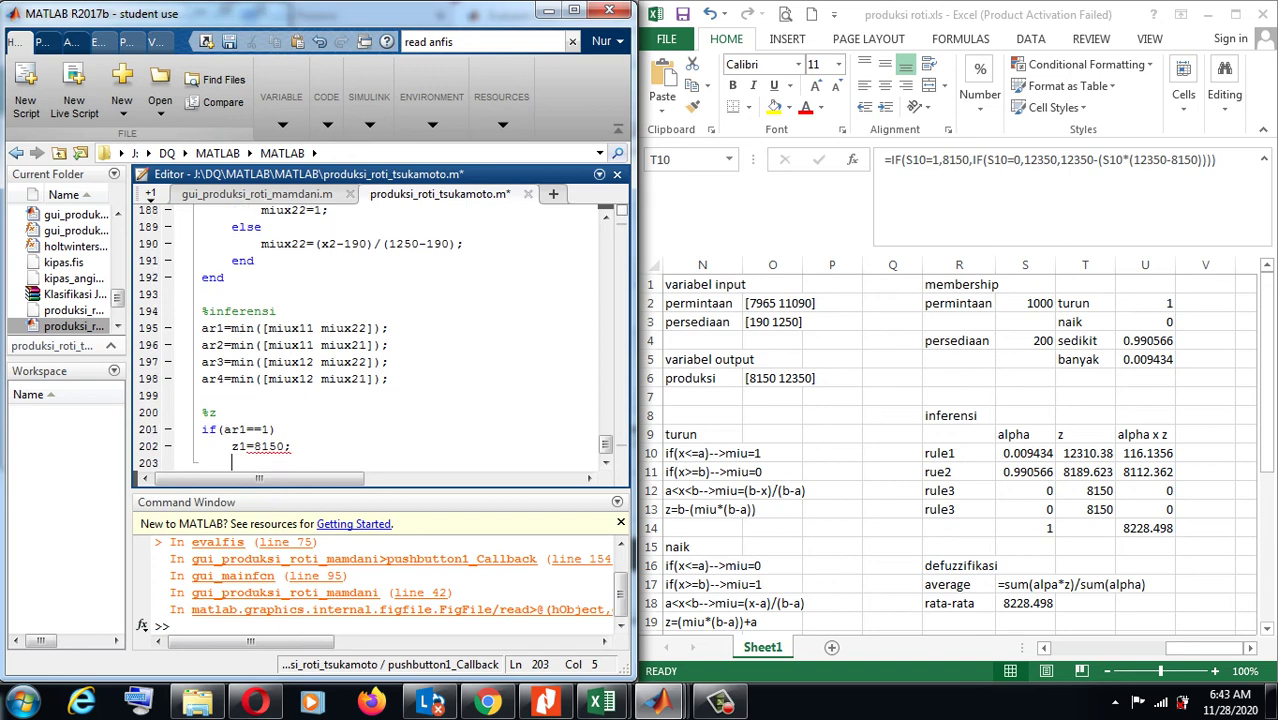
# - Add an else branch containing a nested if(ar1==0) that assigns z1=12350;
pyautogui.write('else')
pyautogui.press('Return')
pyautogui.write('if')
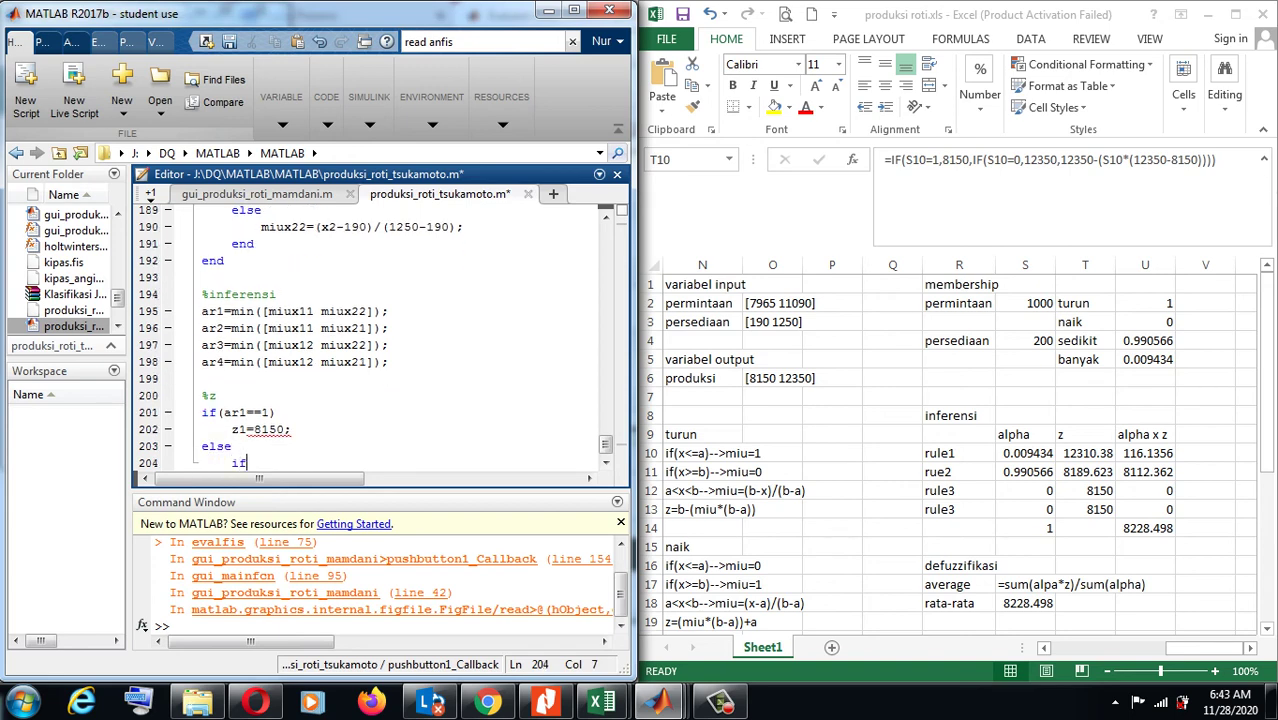
pyautogui.write('(ar1==')
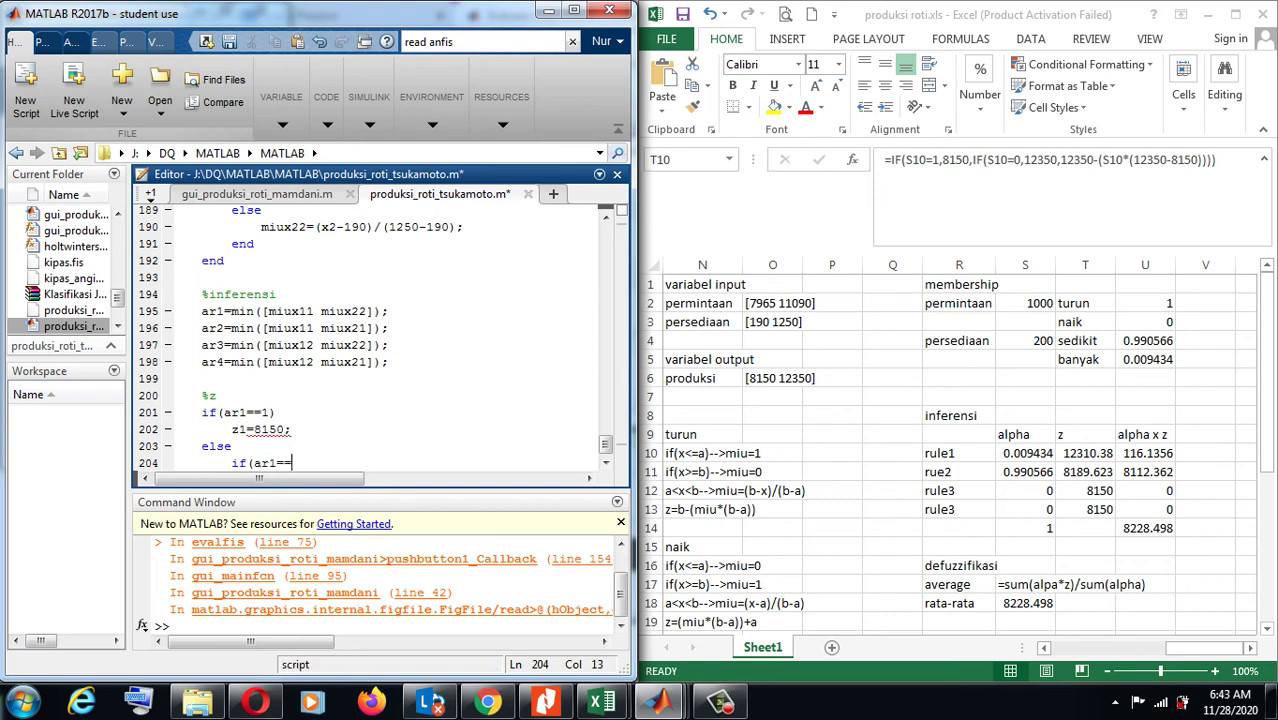
pyautogui.write('0)')
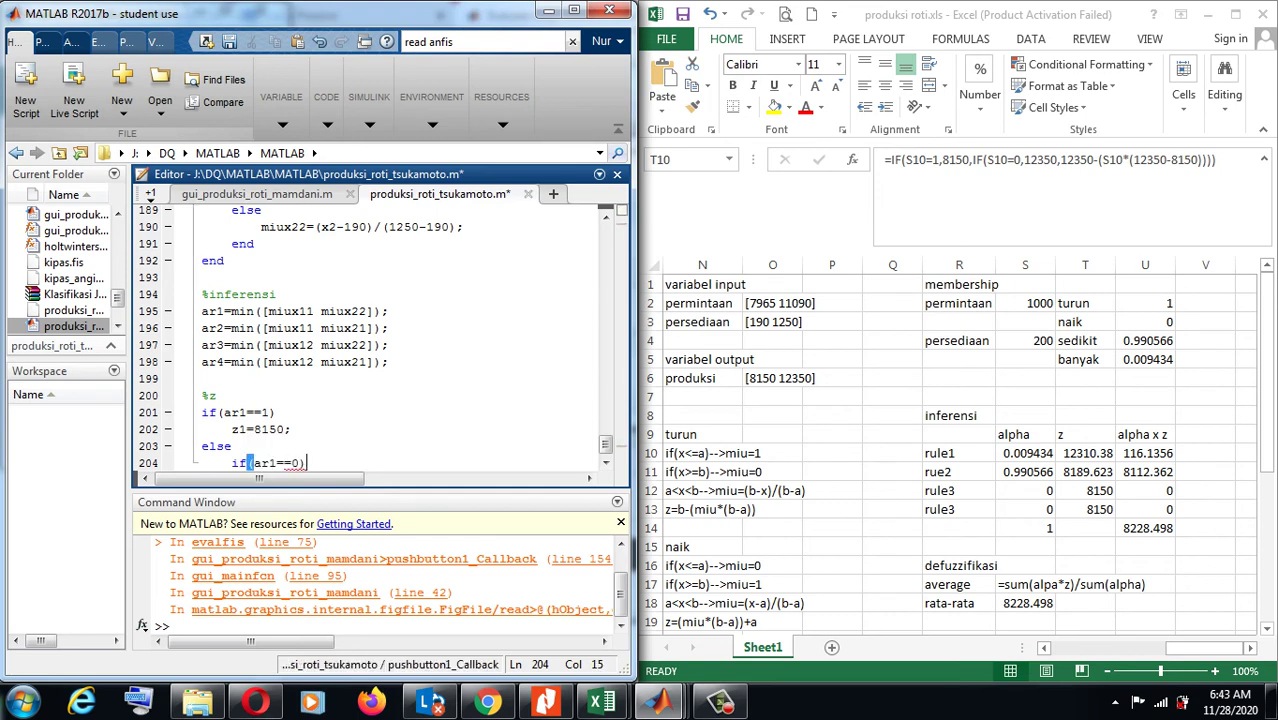
pyautogui.press('Return')
pyautogui.write('z')
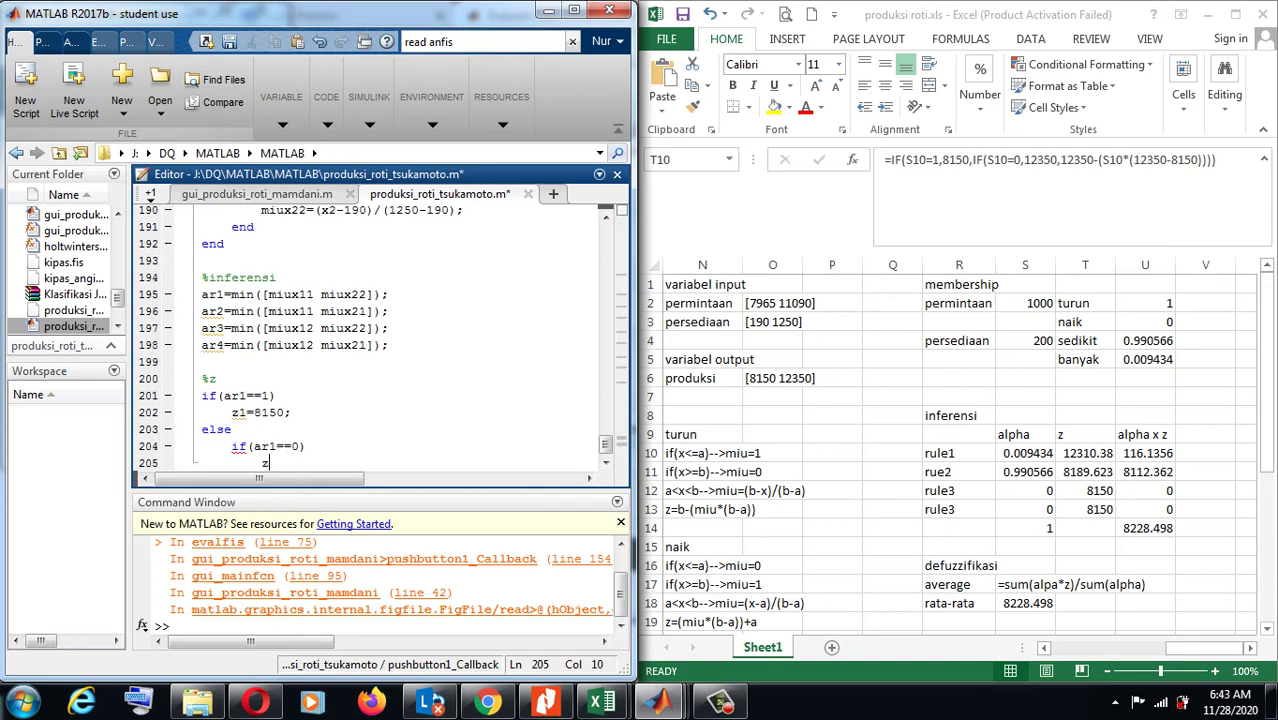
pyautogui.write('1=1')
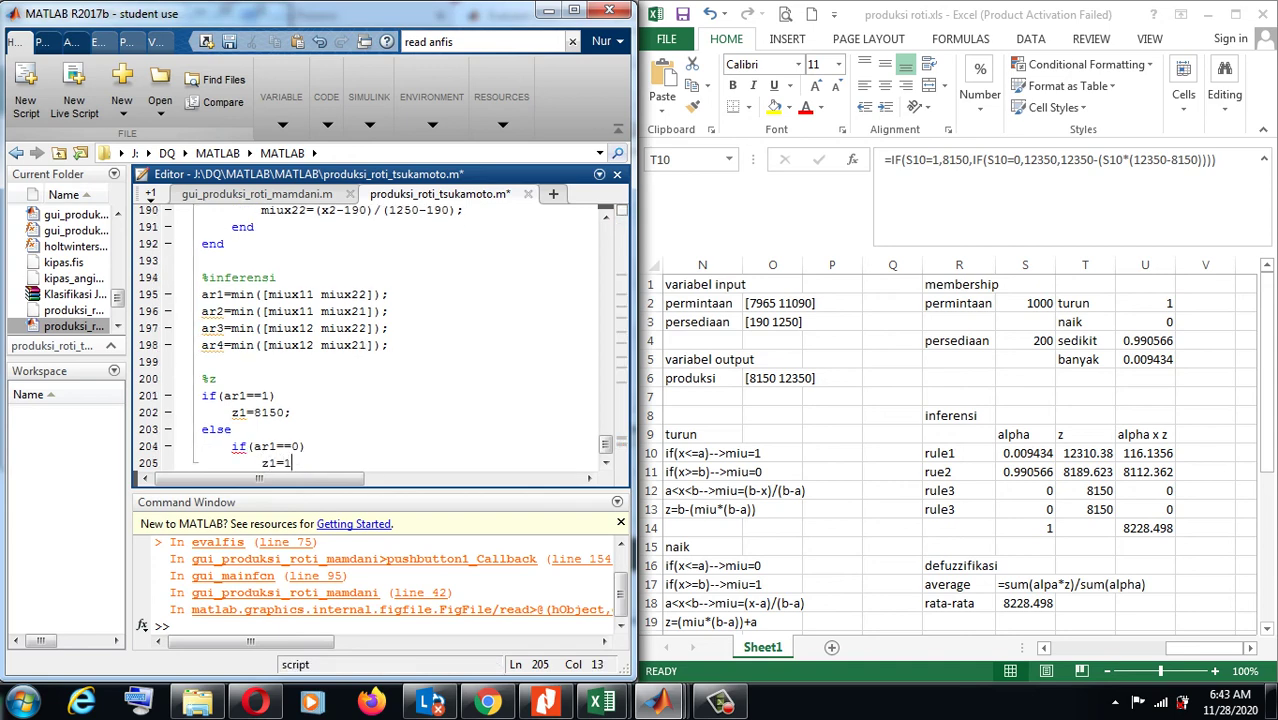
pyautogui.write('2350;')
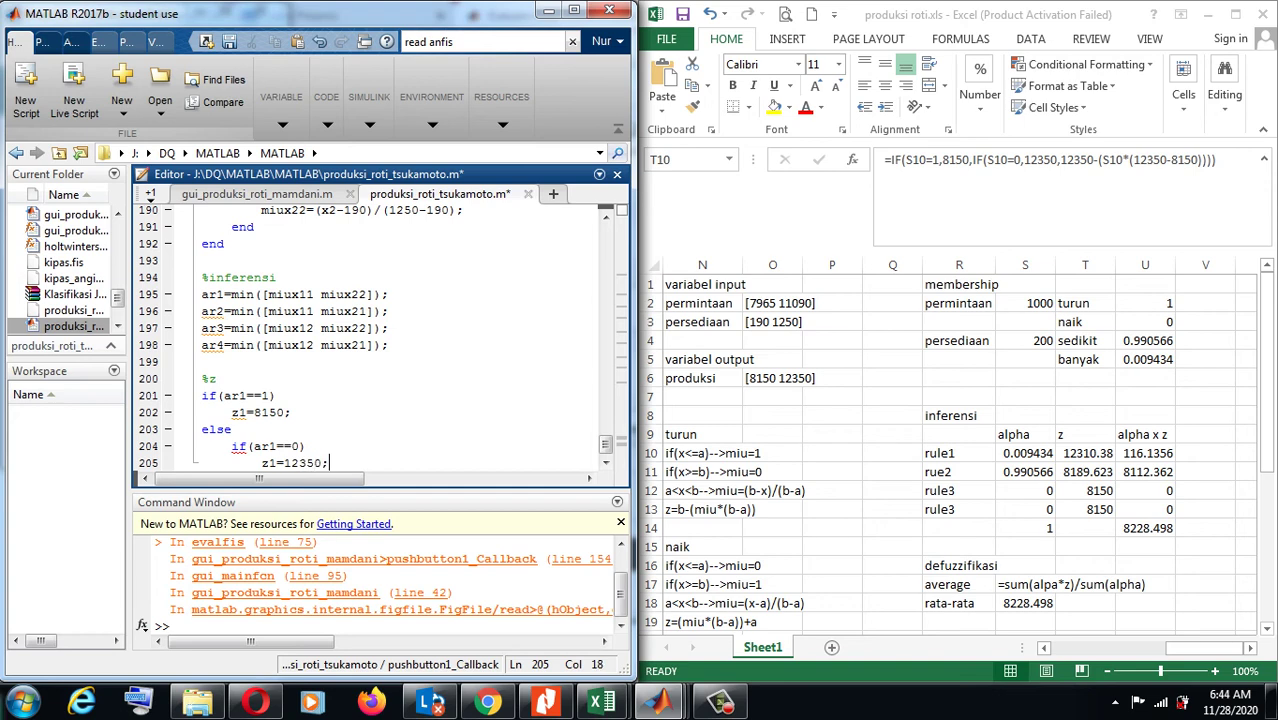
# - Add a nested else branch for rule 1 that assigns z1=12350-(ar1*(12350-8150));
pyautogui.press('Return')
pyautogui.write('else')
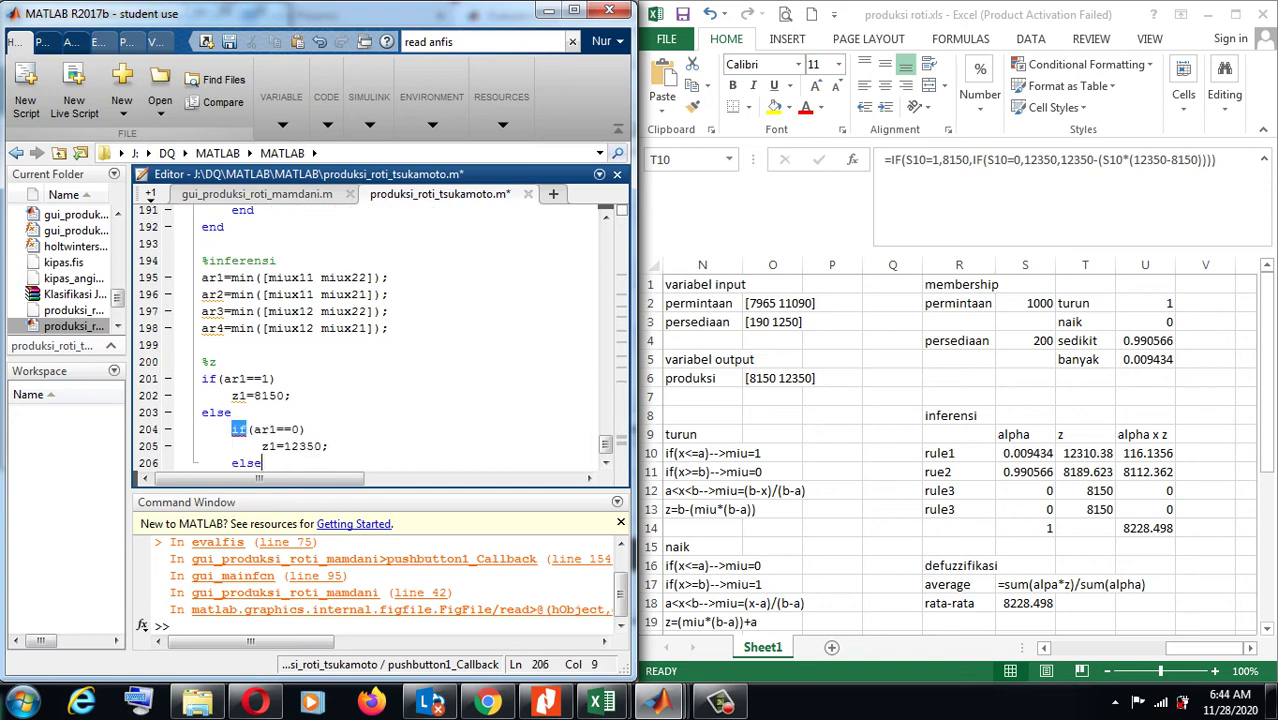
pyautogui.press('Return')
pyautogui.write('z1')
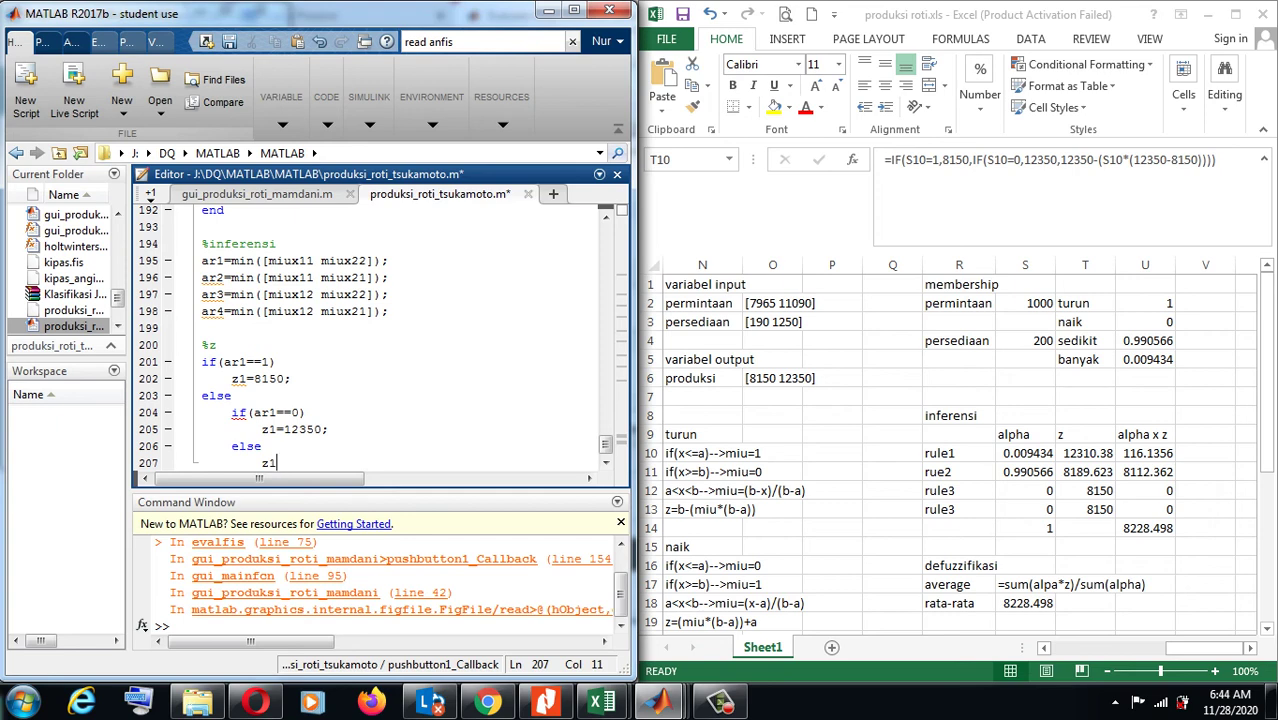
pyautogui.write('1235')
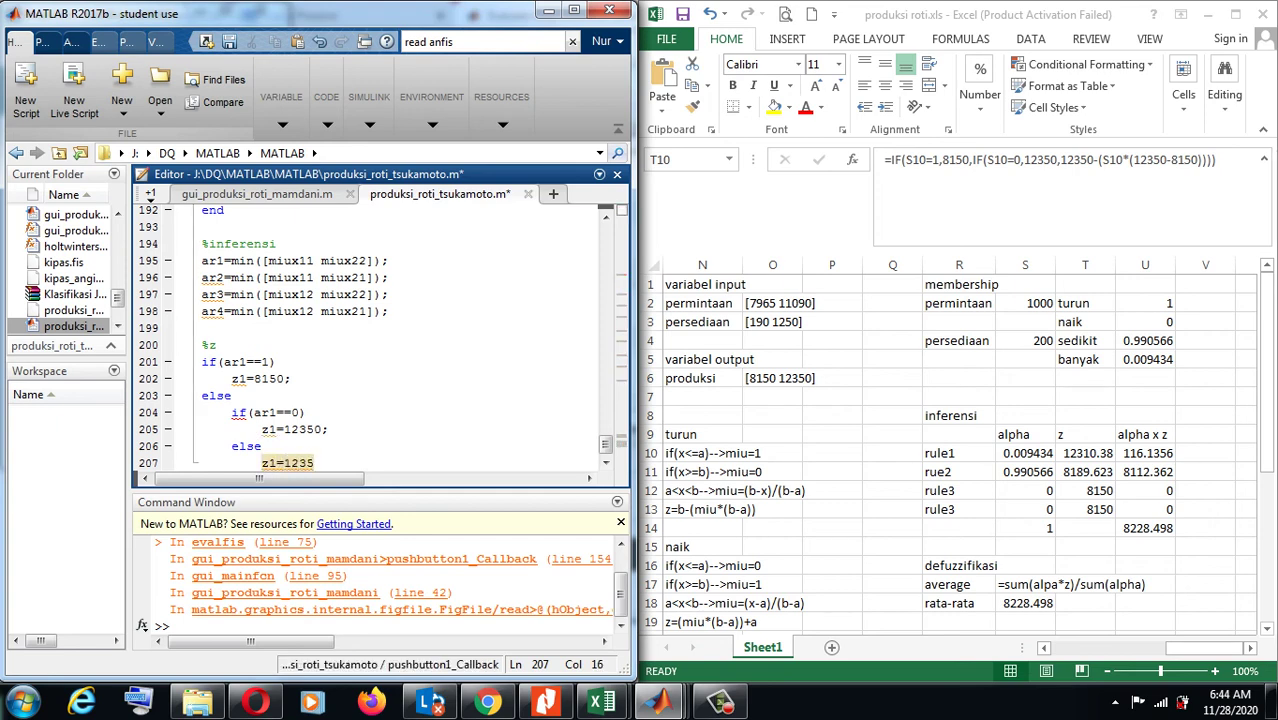
pyautogui.write('0-')
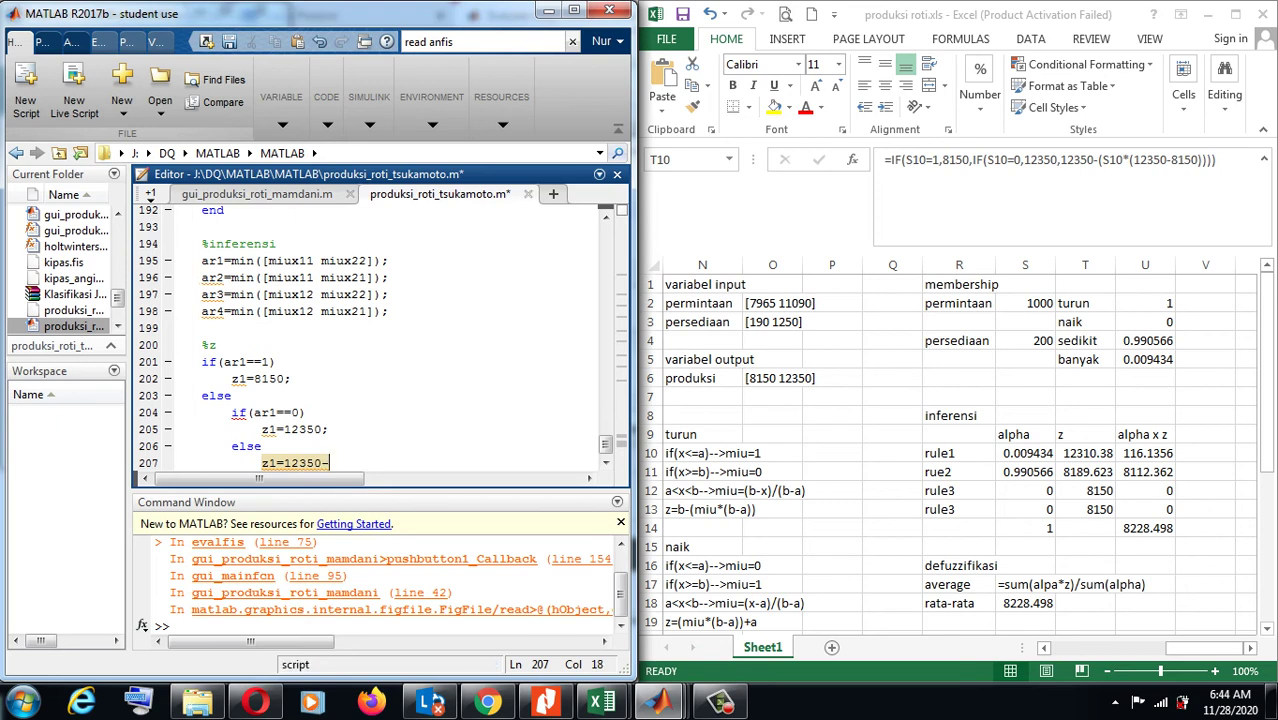
pyautogui.write('(ar1')
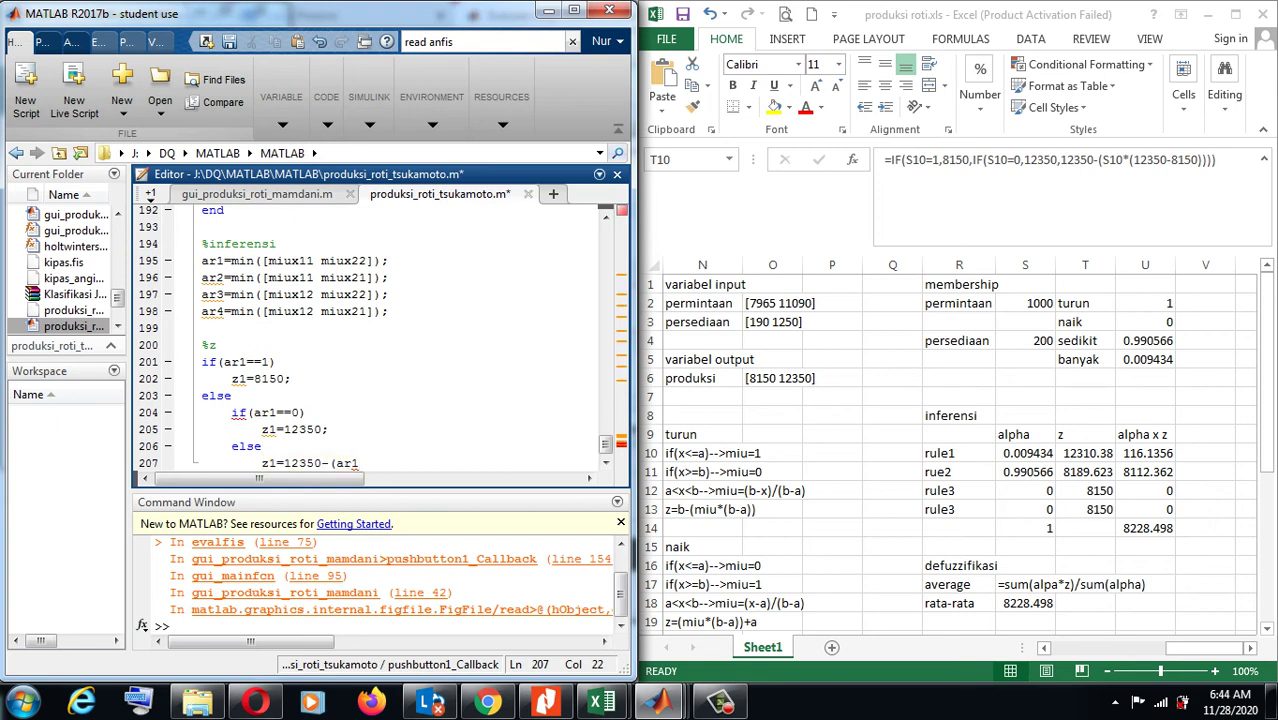
pyautogui.write('*(')
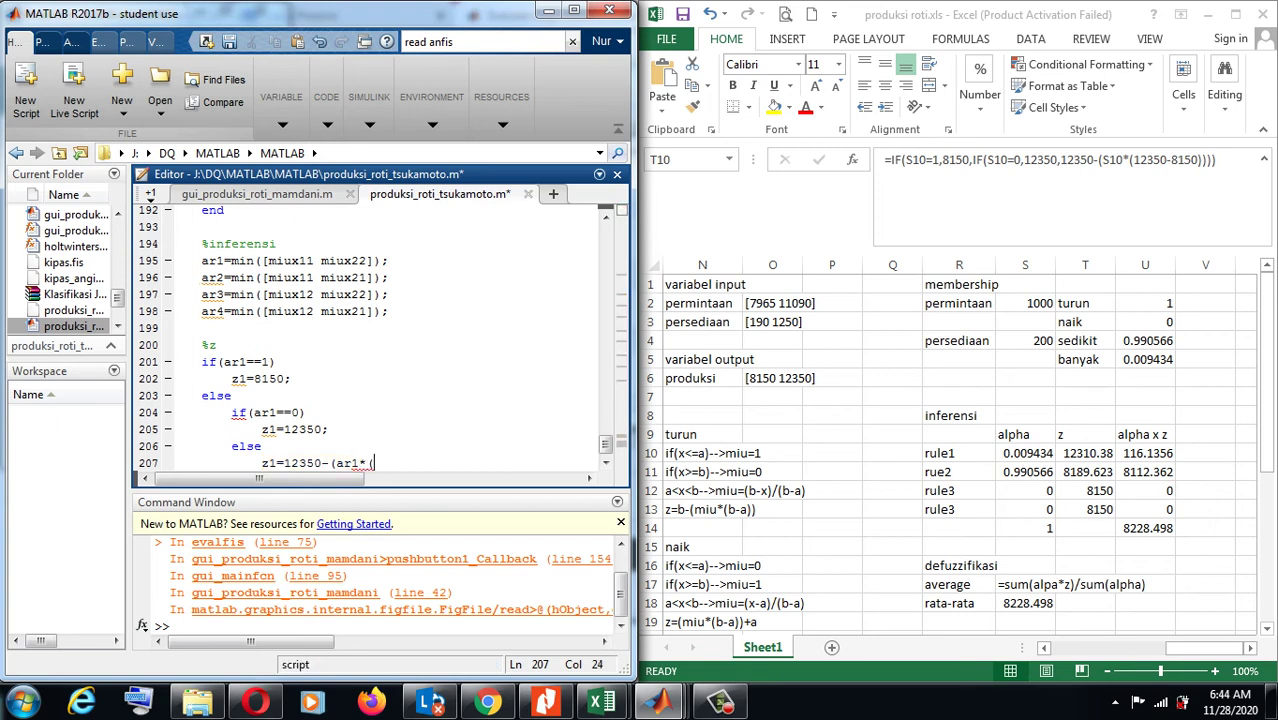
pyautogui.write('123')
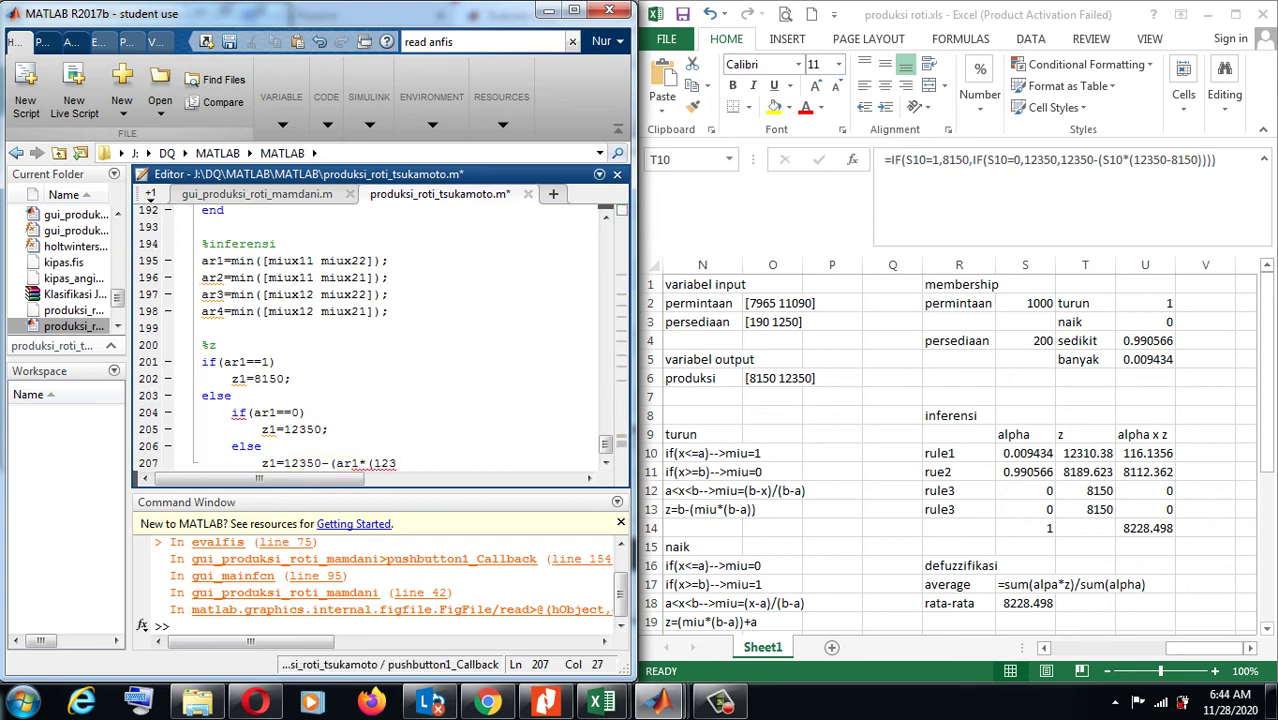
pyautogui.write('50-8150)')
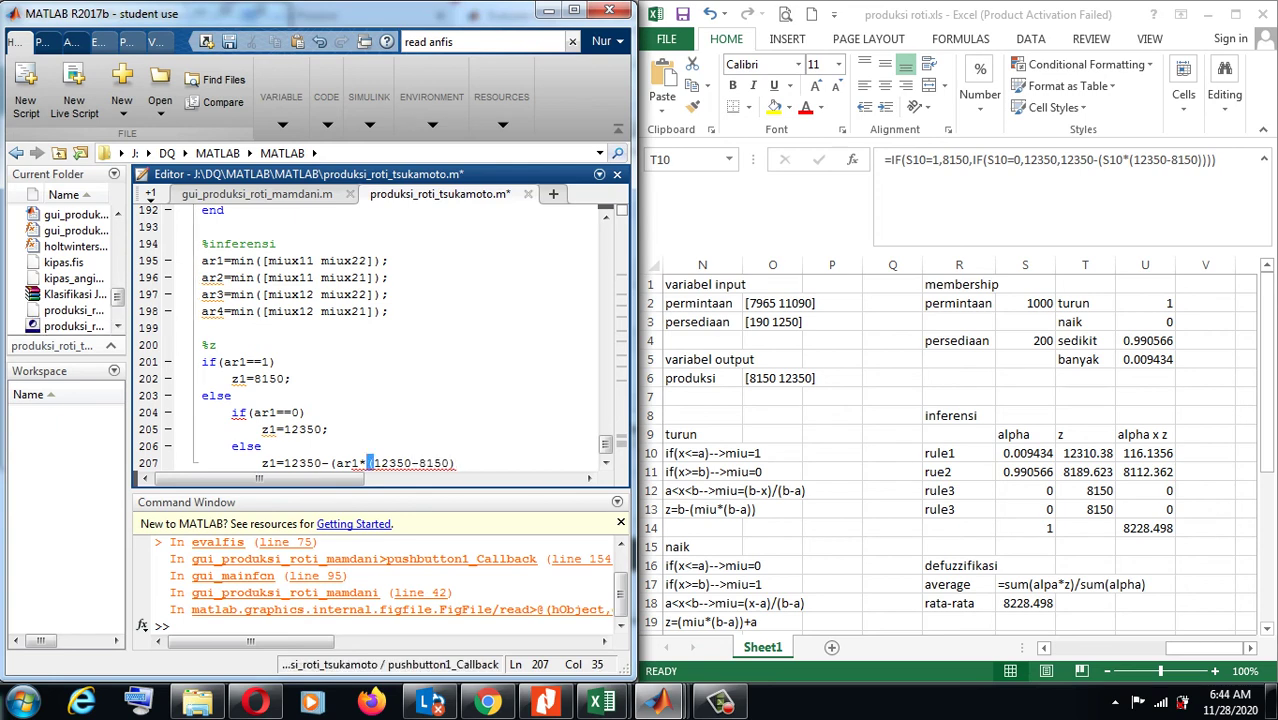
pyautogui.write(');')
# - Close both rule 1 if blocks with end lines and save the script
pyautogui.press('Return')
pyautogui.write('end')
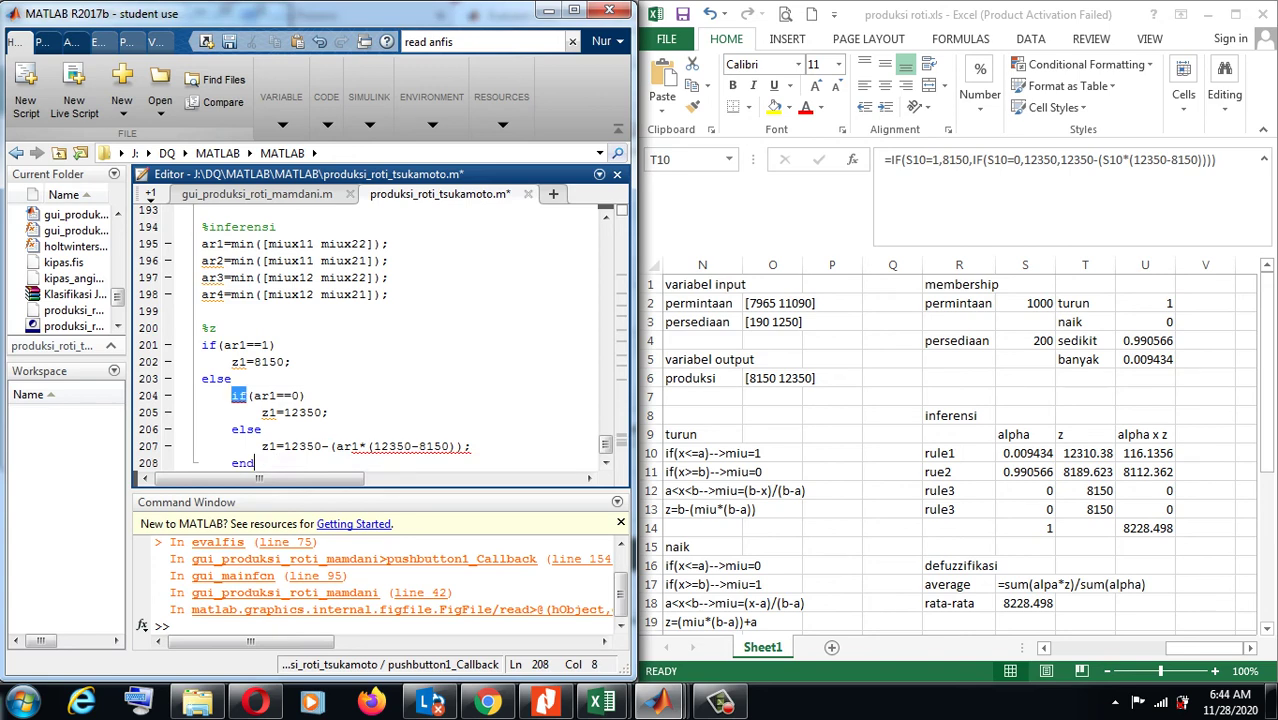
pyautogui.press('Return')
pyautogui.write('end')
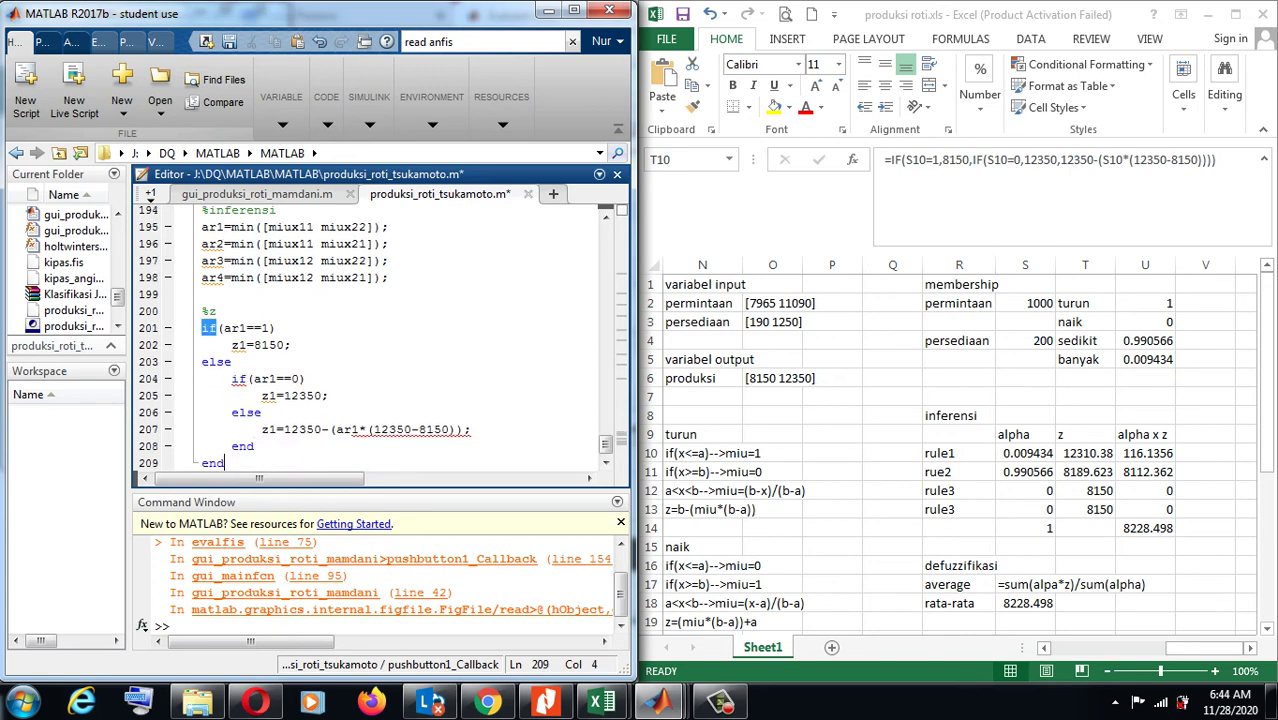
pyautogui.press('Return')
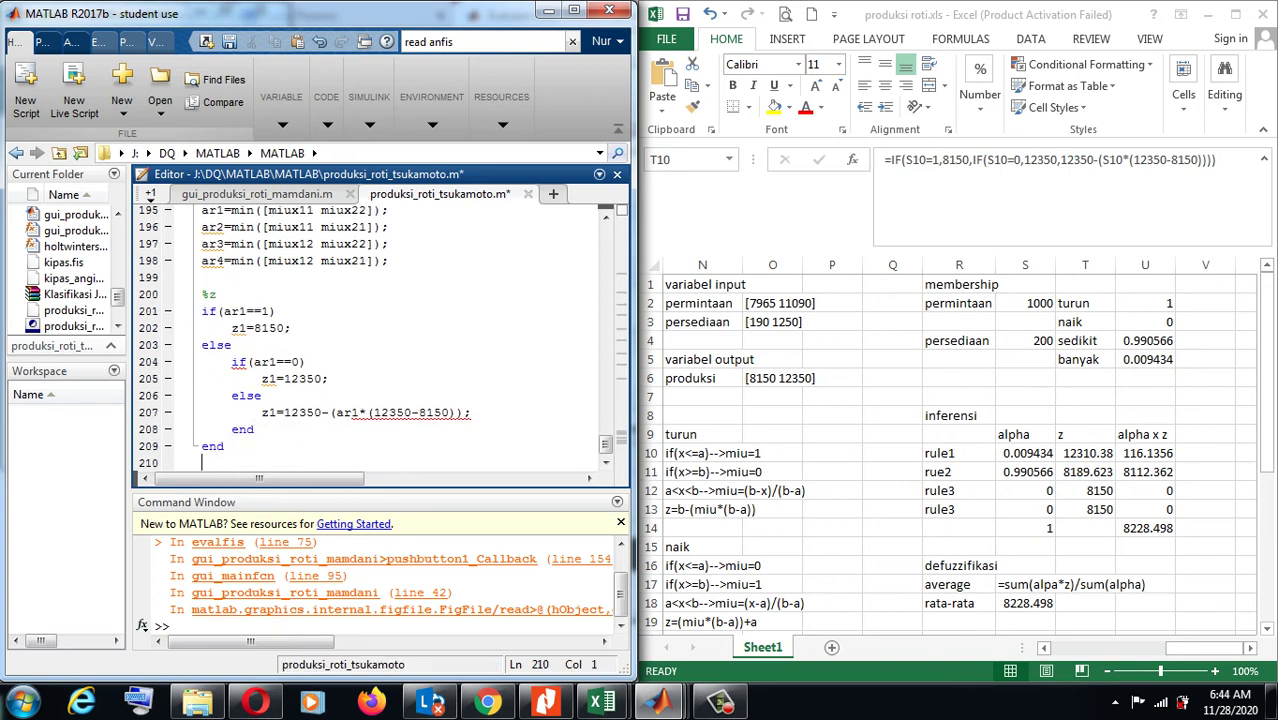
pyautogui.hotkey('ctrl', 's')
pyautogui.press('Delete')
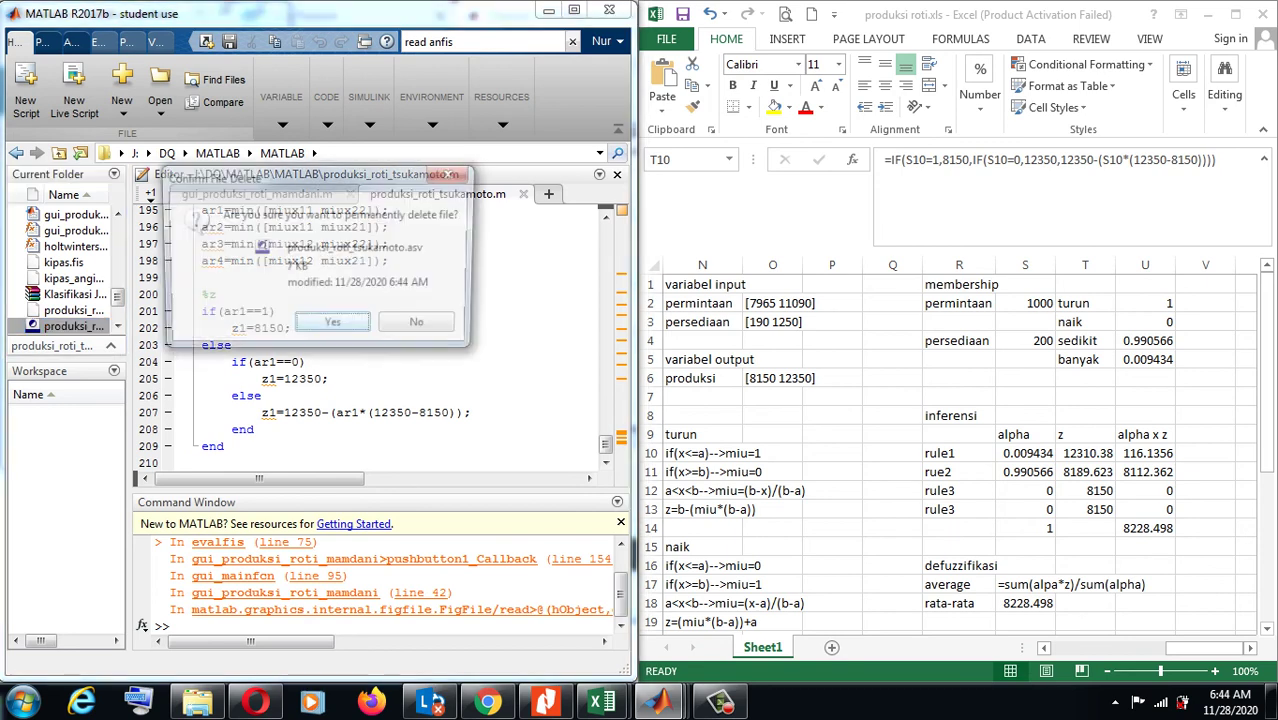
pyautogui.press('Escape')
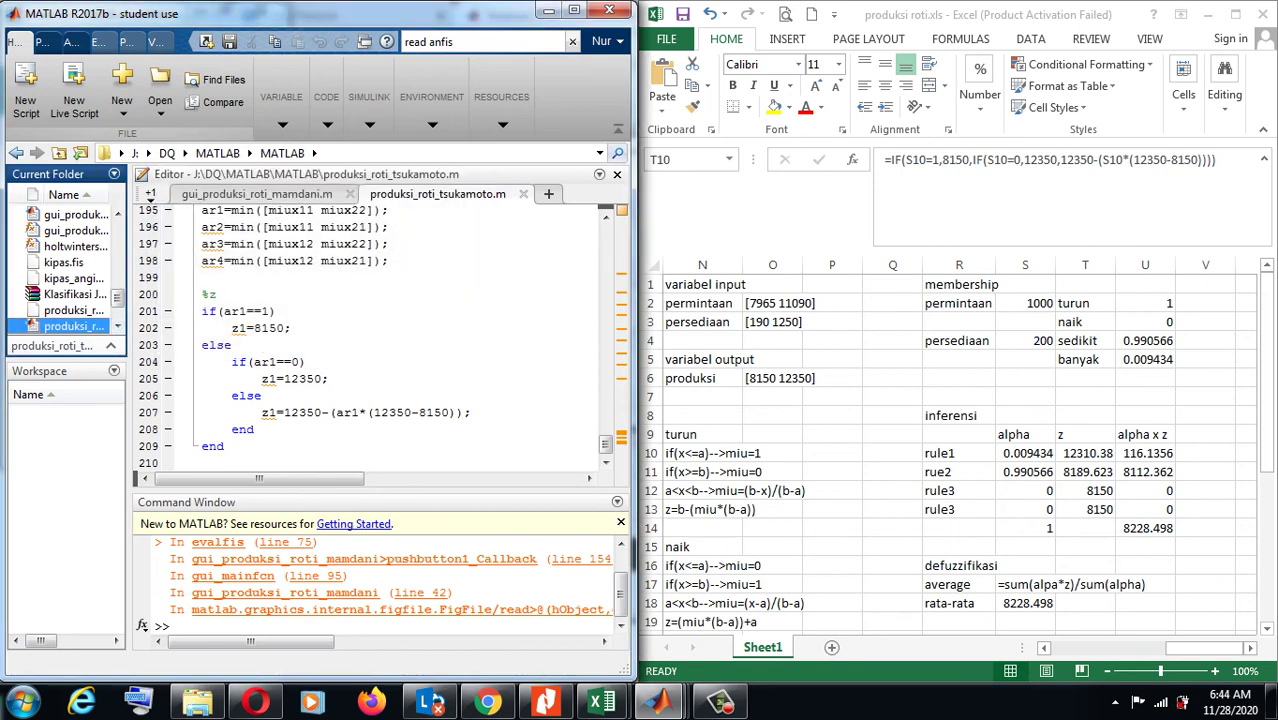
# - Copy the whole z1 if block and paste it below, separated by a blank line
pyautogui.click(202, 311)
pyautogui.hotkey('shift', 'Down')
pyautogui.hotkey('shift', 'Down')
pyautogui.hotkey('shift', 'Down')
pyautogui.hotkey('shift', 'Down')
pyautogui.hotkey('shift', 'Down')
pyautogui.hotkey('shift', 'Down')
pyautogui.hotkey('shift', 'Down')
pyautogui.hotkey('shift', 'Down')
pyautogui.hotkey('shift', 'Down')
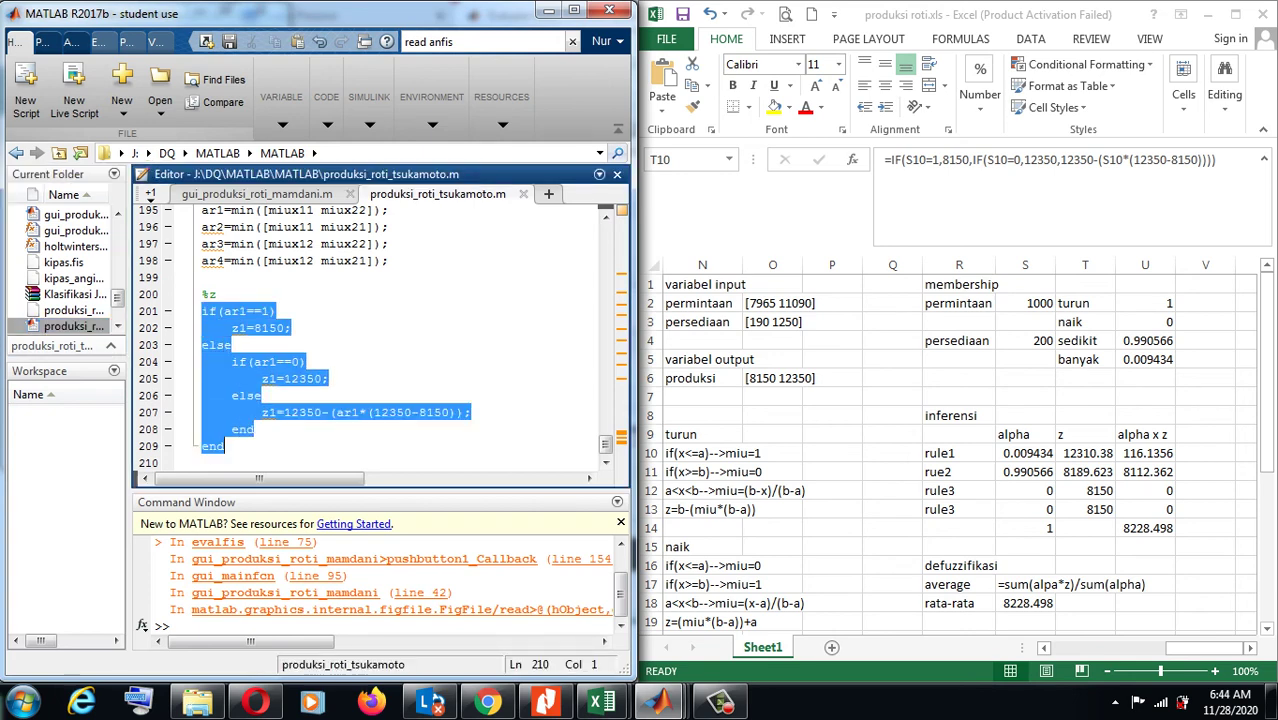
pyautogui.hotkey('shift', 'Left')
pyautogui.hotkey('ctrl', 'c')
pyautogui.press('Down')
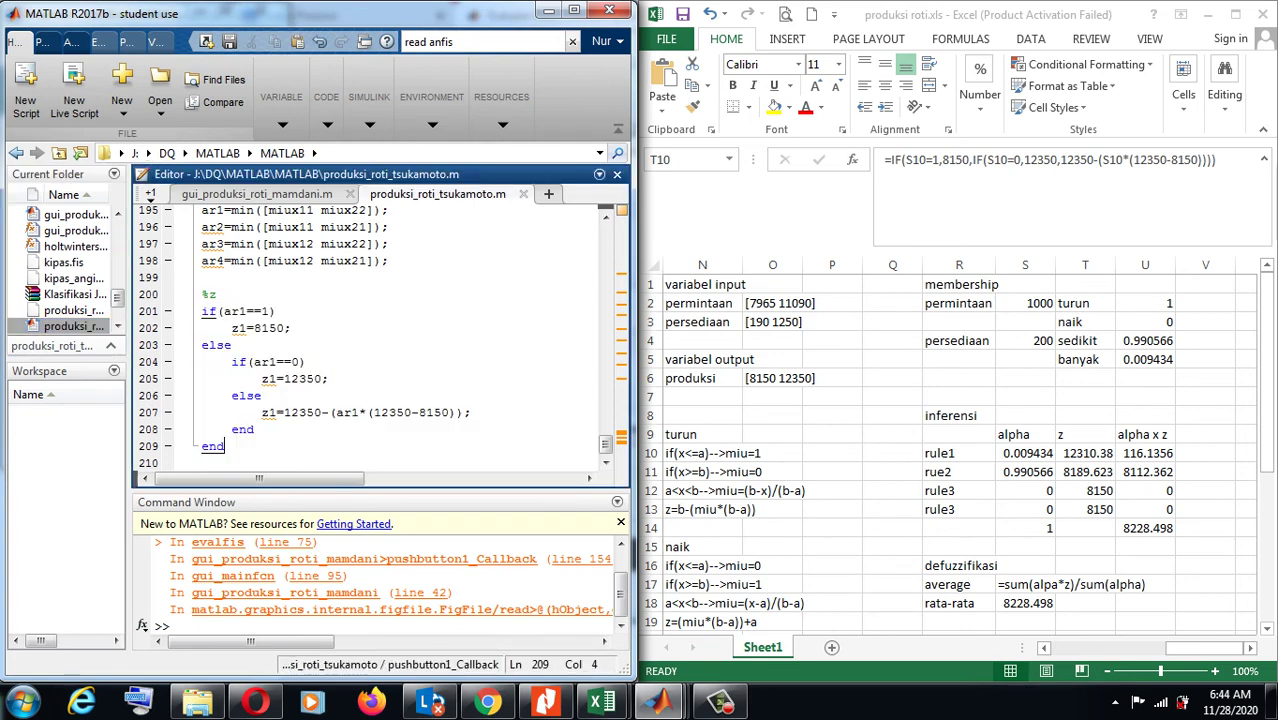
pyautogui.press('Return')
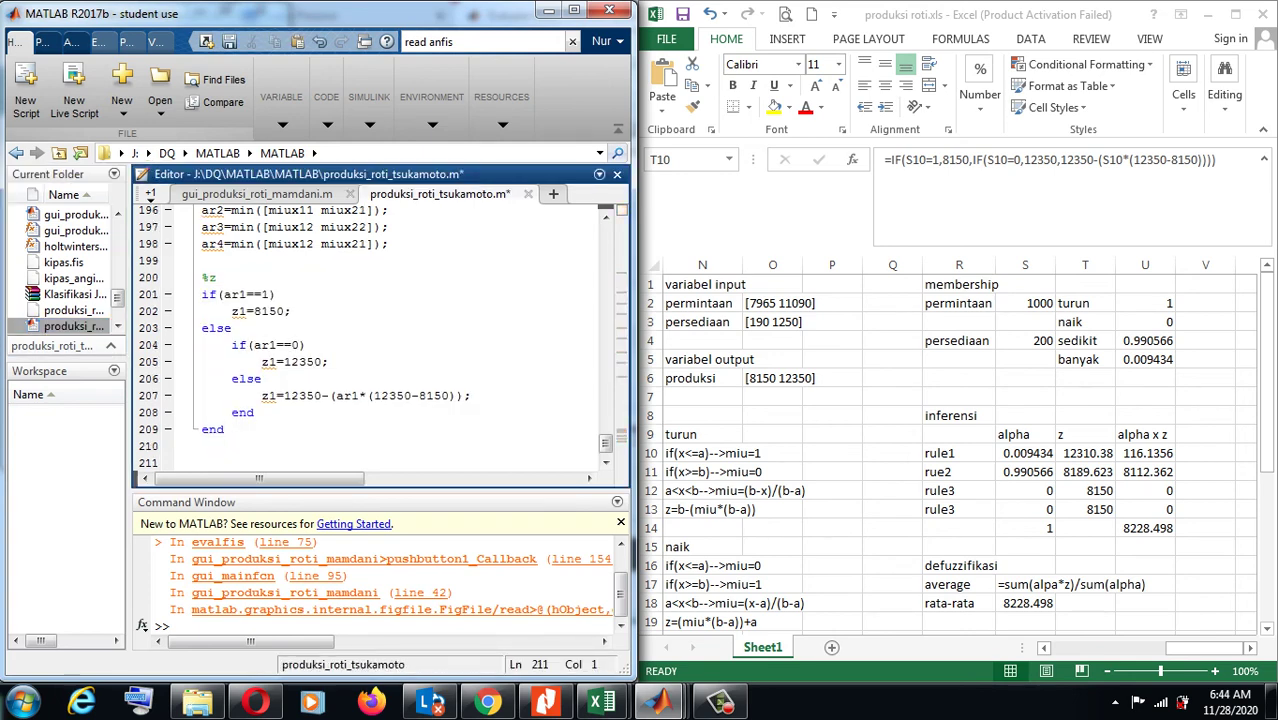
pyautogui.hotkey('ctrl', 'v')
# - In the pasted block, change the outer condition to if(ar2==1) and its assignment to z2=8150;
pyautogui.click(247, 311)
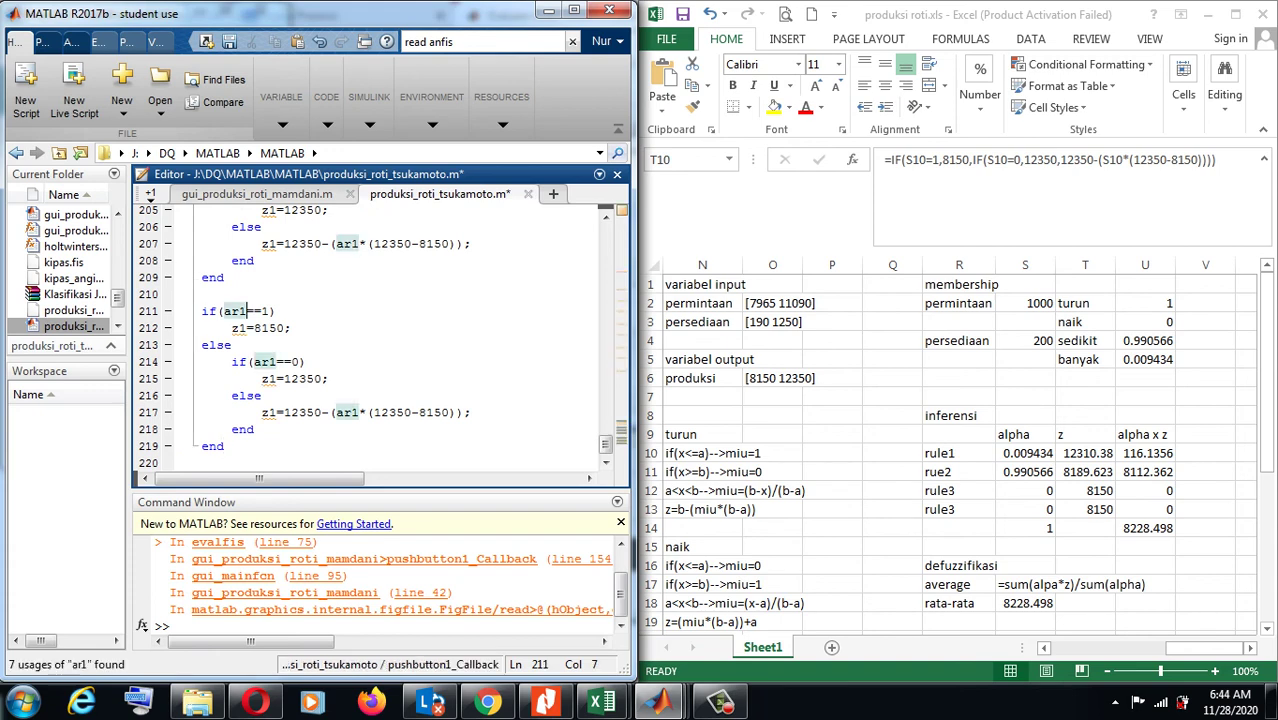
pyautogui.write('\\2')
pyautogui.press('Down')
pyautogui.press('Up')
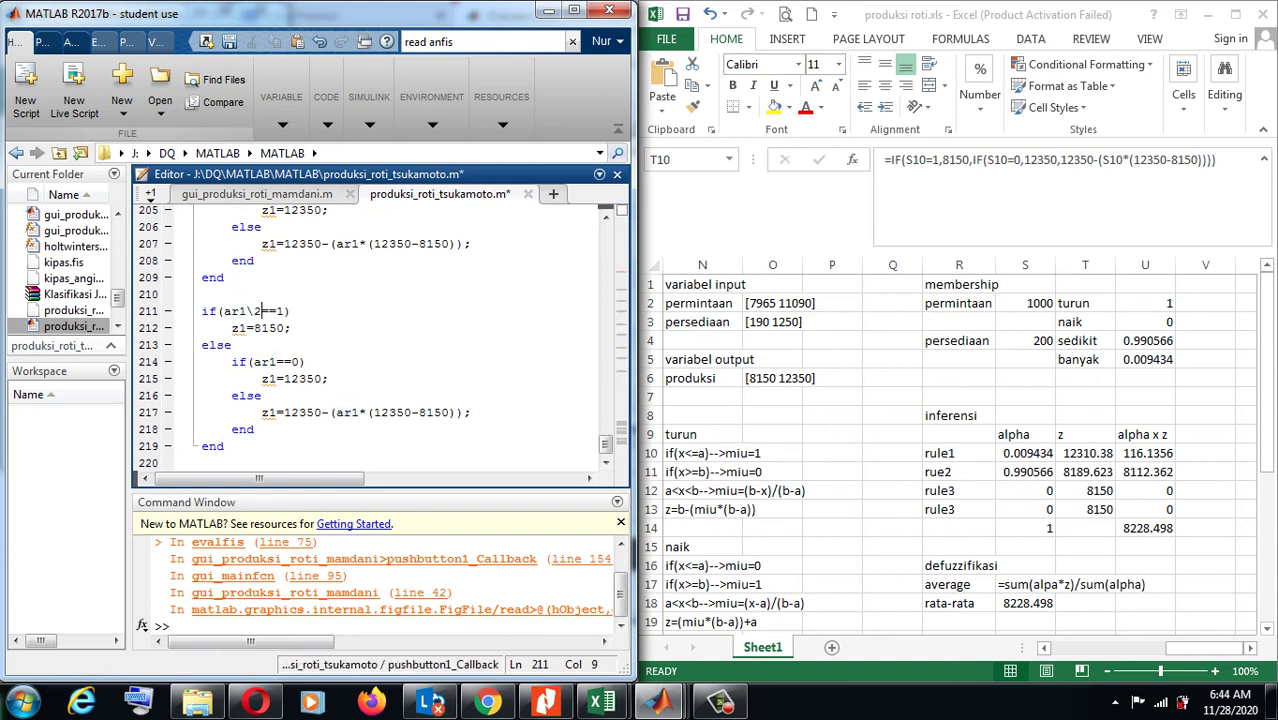
pyautogui.press('BackSpace')
pyautogui.press('BackSpace')
pyautogui.press('BackSpace')
pyautogui.write('2')
pyautogui.press('Down')
pyautogui.press('BackSpace')
pyautogui.write('2')
pyautogui.press('Down')
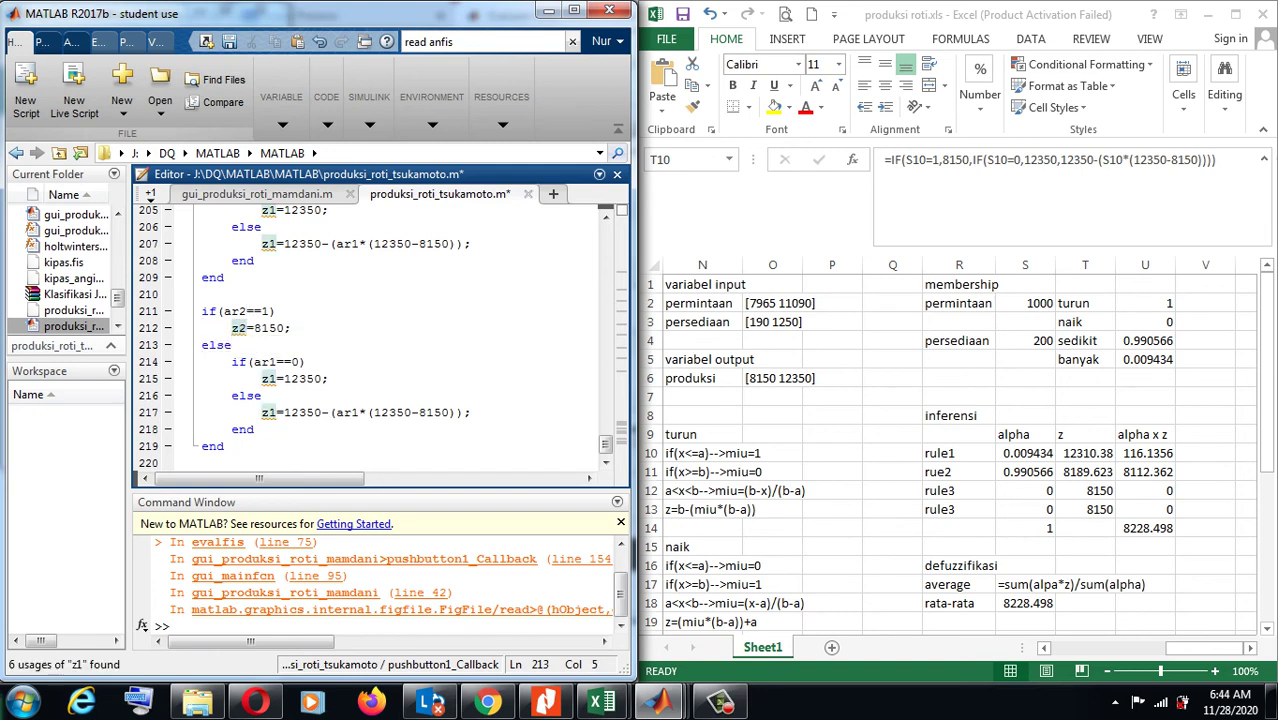
# - Change the pasted block's nested condition to if(ar2==0) and its assignment to z2=12350;
pyautogui.click(277, 362)
pyautogui.press('BackSpace')
pyautogui.write('2')
pyautogui.press('Down')
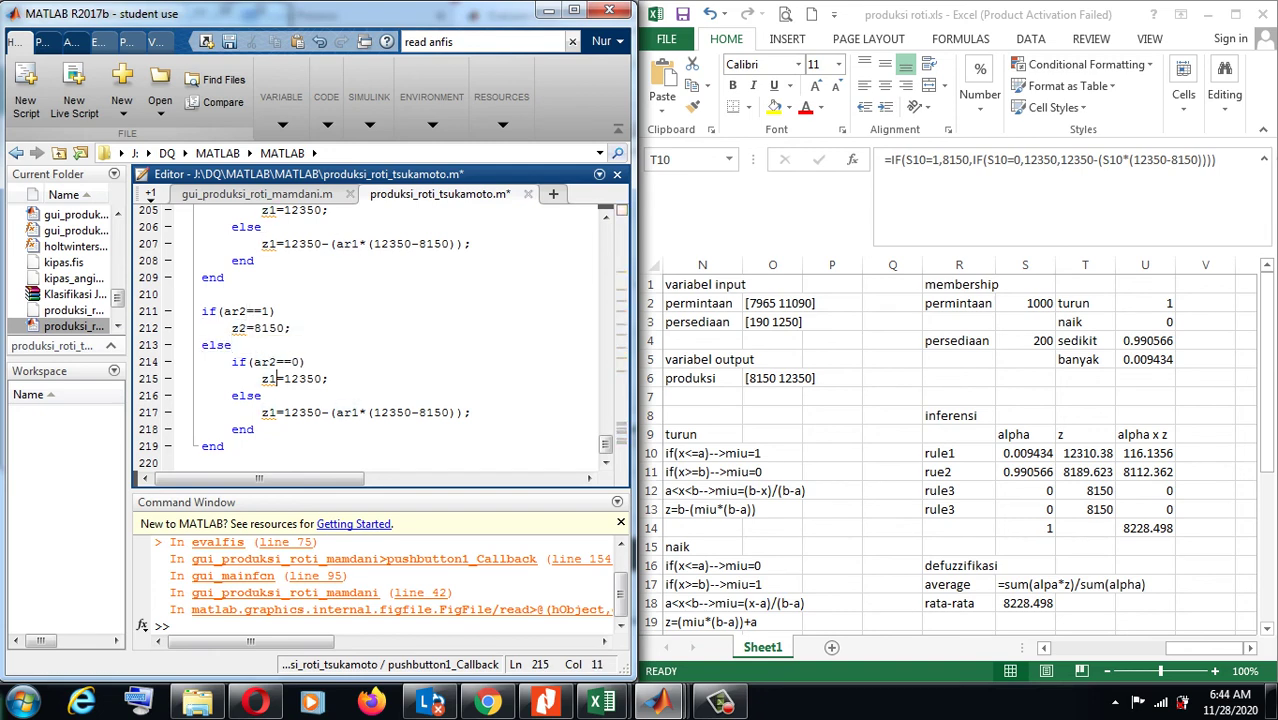
pyautogui.press('BackSpace')
pyautogui.write('2')
pyautogui.press('Down')
pyautogui.press('Down')
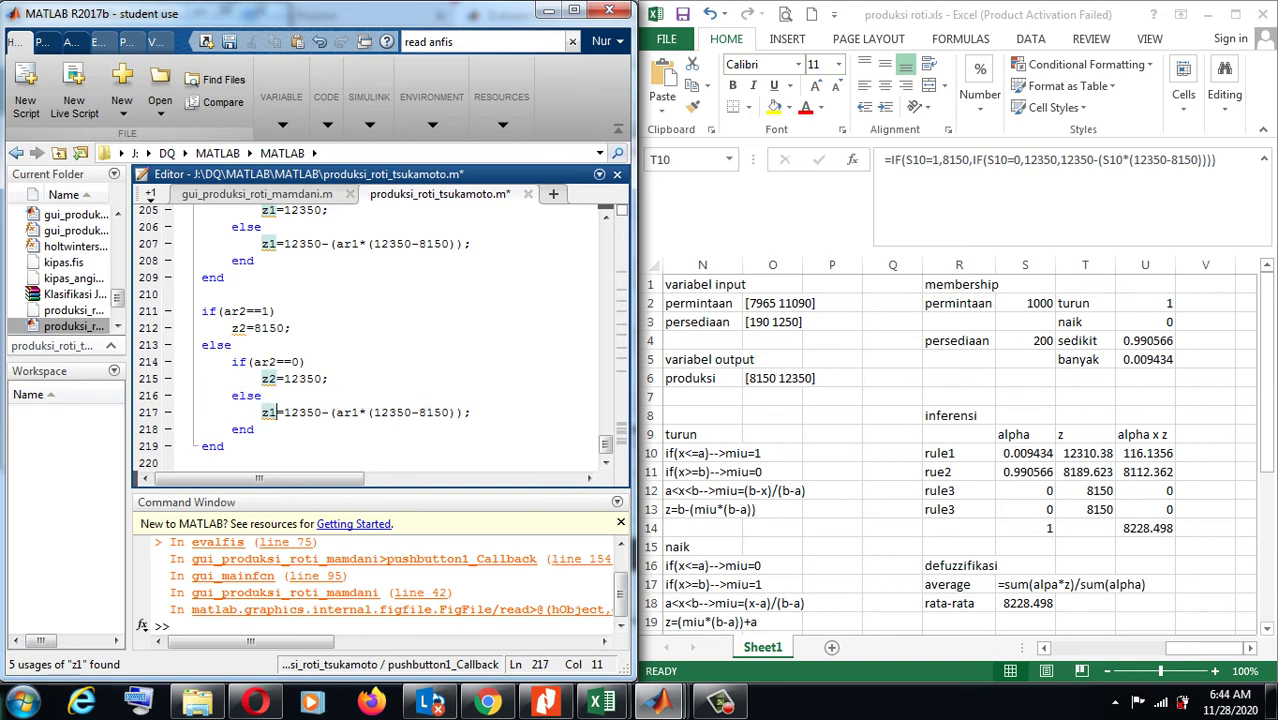
# - Change the pasted block's last assignment to z2=12350-(ar2*(12350-8150)); and save the script
pyautogui.press('BackSpace')
pyautogui.write('2')
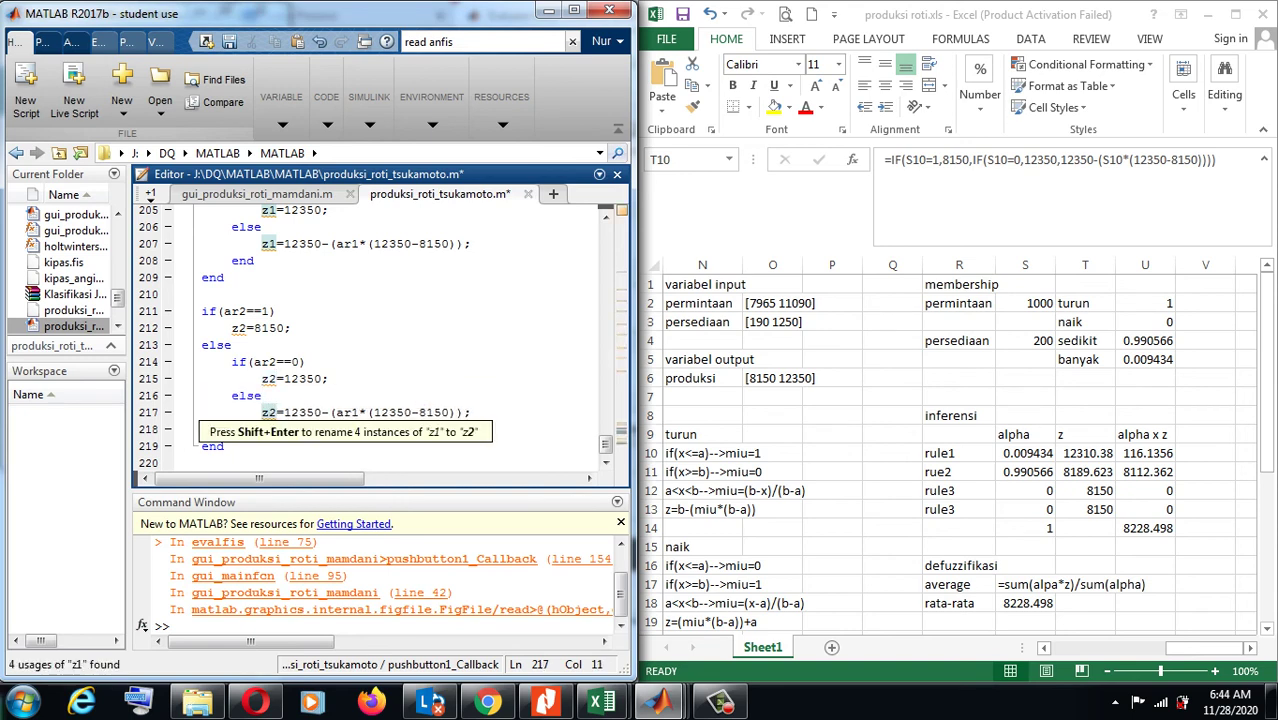
pyautogui.click(359, 412)
pyautogui.press('BackSpace')
pyautogui.write('2')
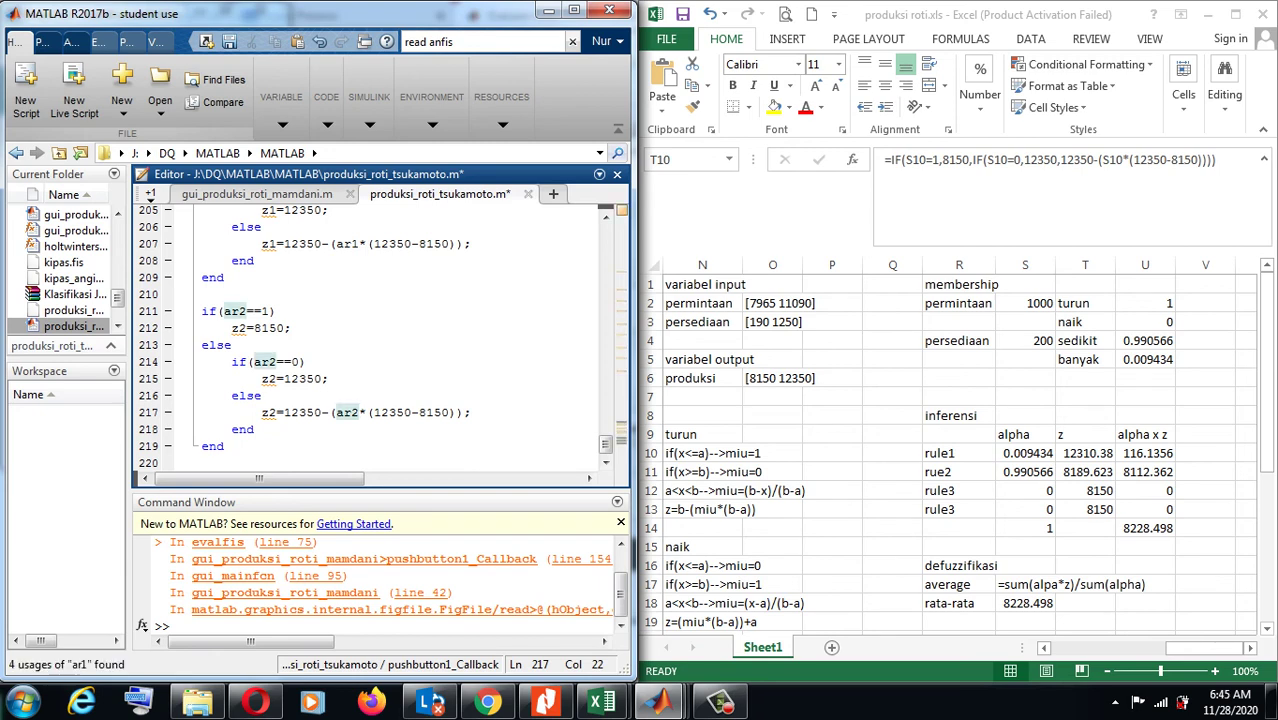
pyautogui.hotkey('ctrl', 's')
# - Switch to the Excel sheet and show the z formula of the first rule3 row in cell T12
pyautogui.hotkey('alt', 'Tab')
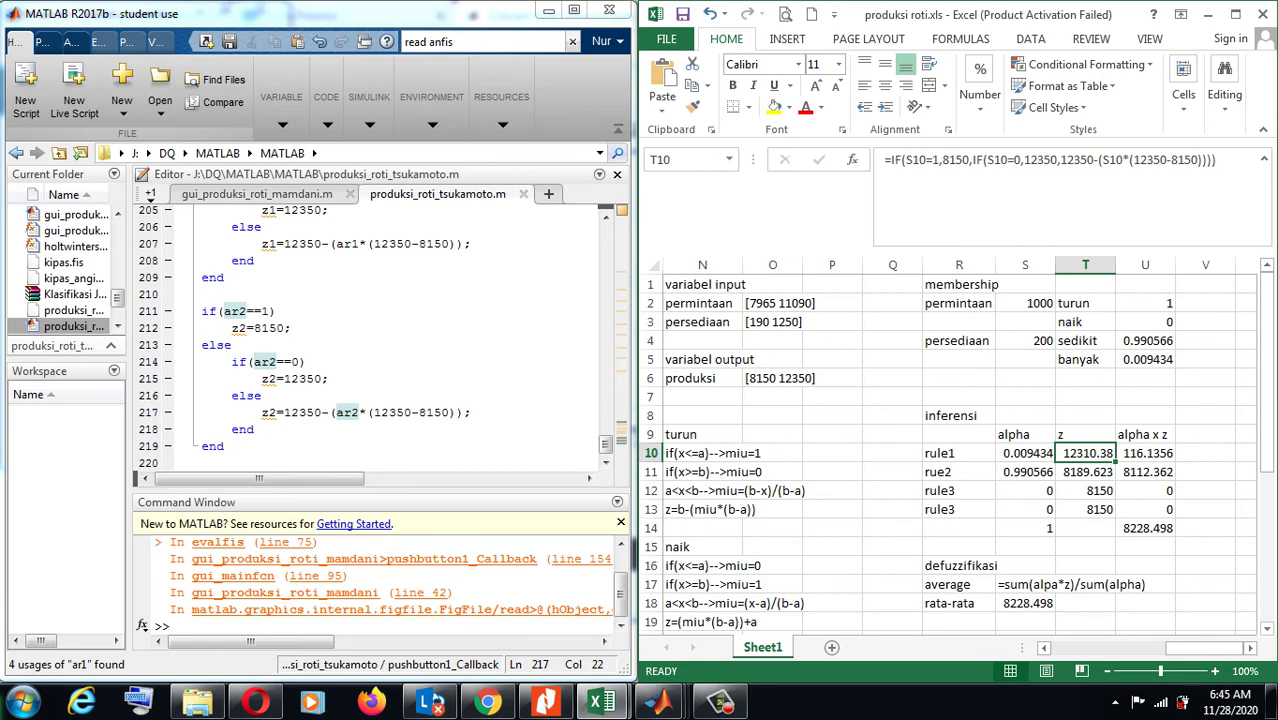
pyautogui.click(1145, 490)
pyautogui.write('=S12*T12')
pyautogui.press('Return')
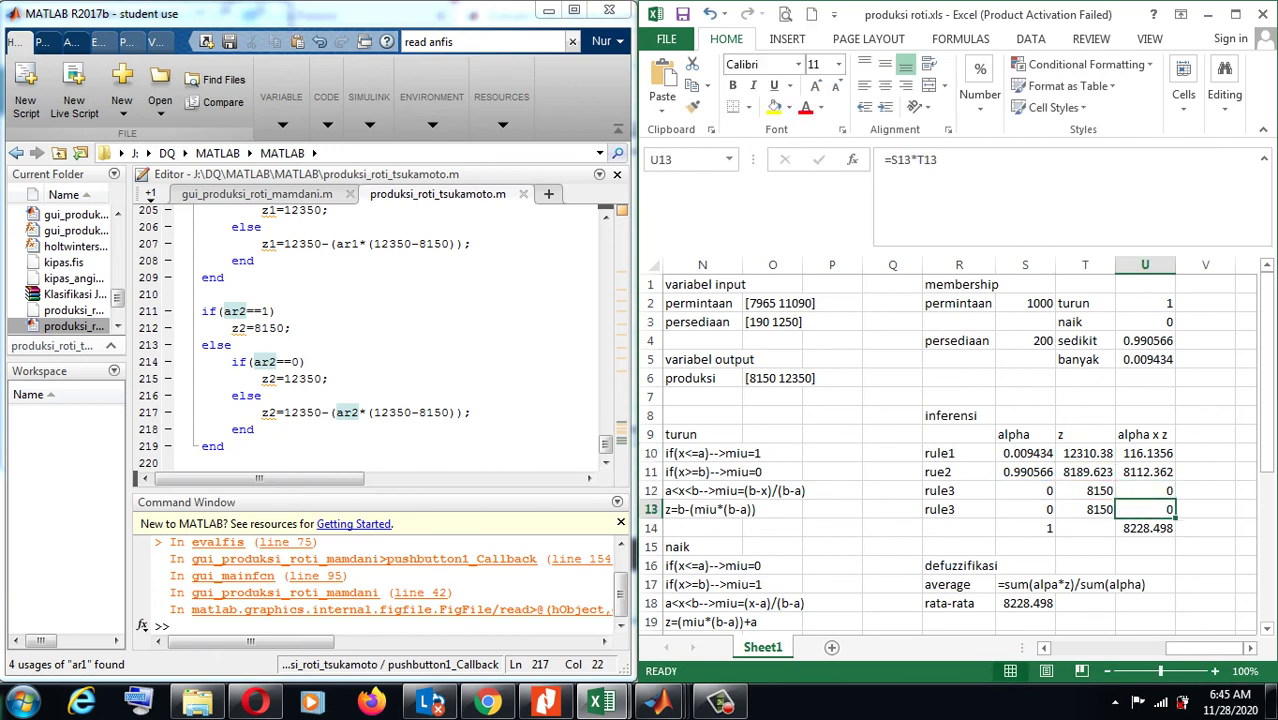
pyautogui.press('Up')
pyautogui.press('Left')
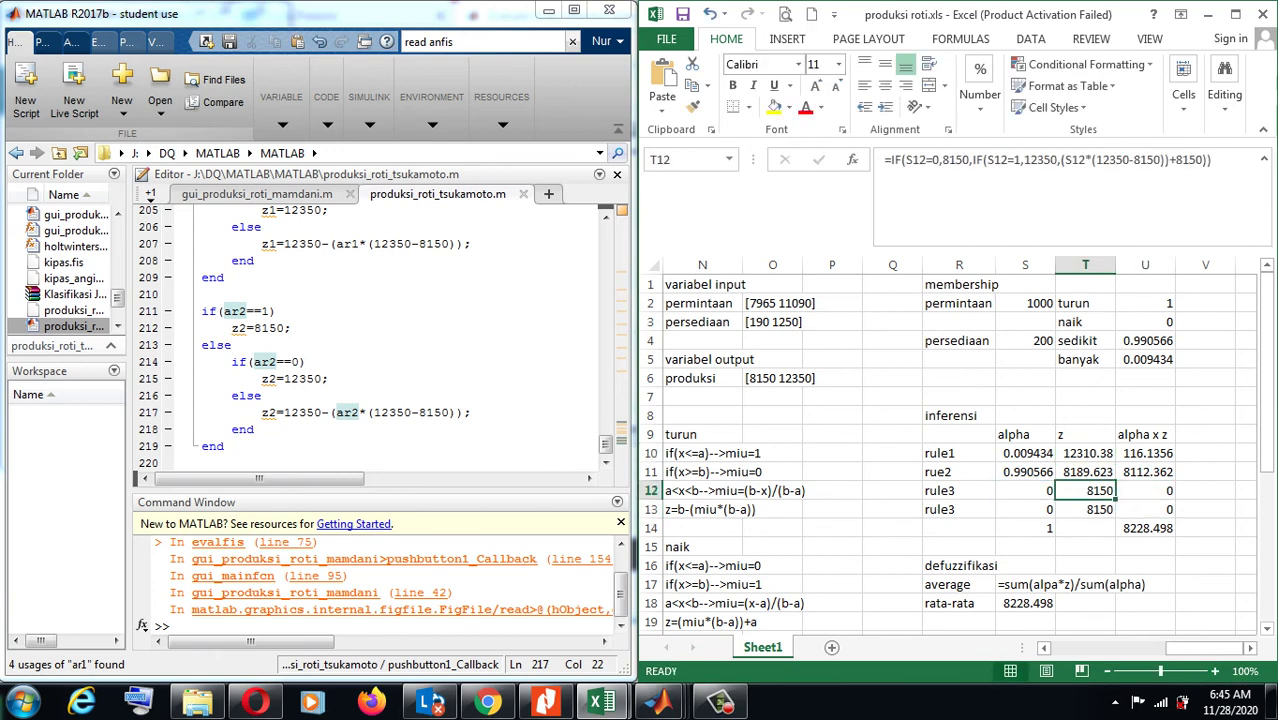
# - Back in the MATLAB script, leave a blank line below the z2 block and add if(ar3==0) with z3=8150; inside it
pyautogui.click(300, 463)
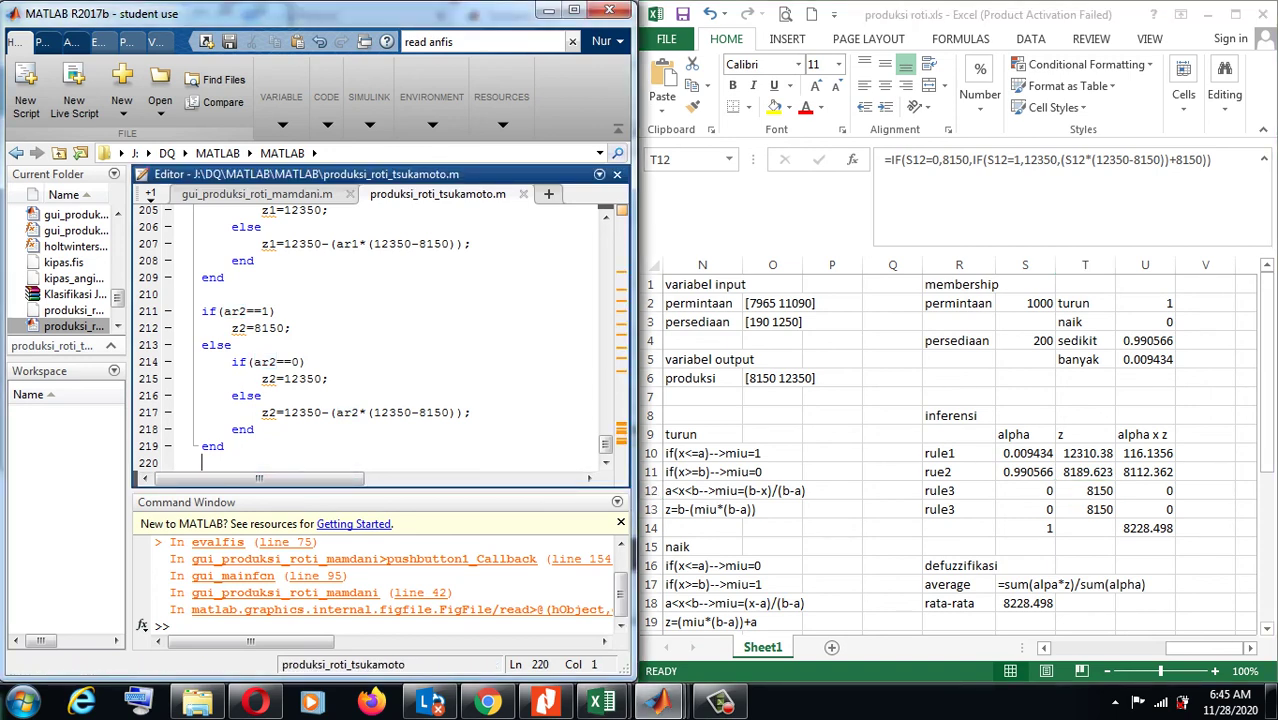
pyautogui.press('Return')
pyautogui.write('if')
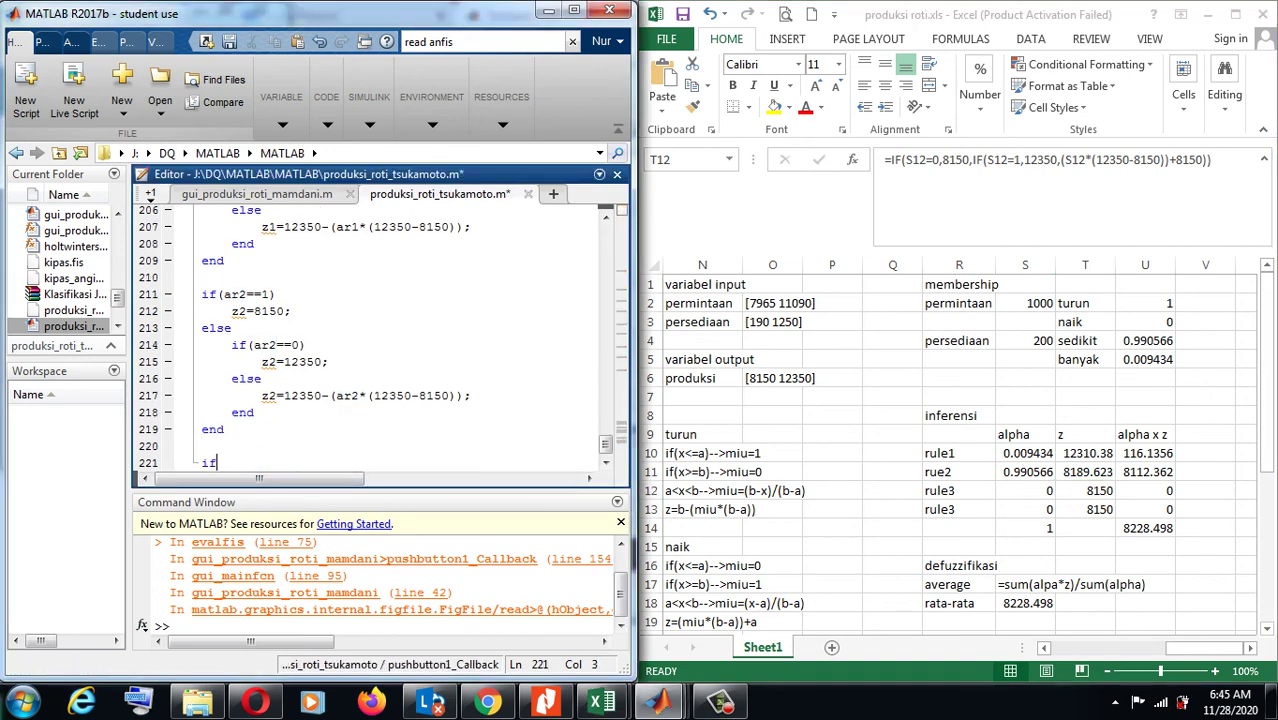
pyautogui.write('(ar3')
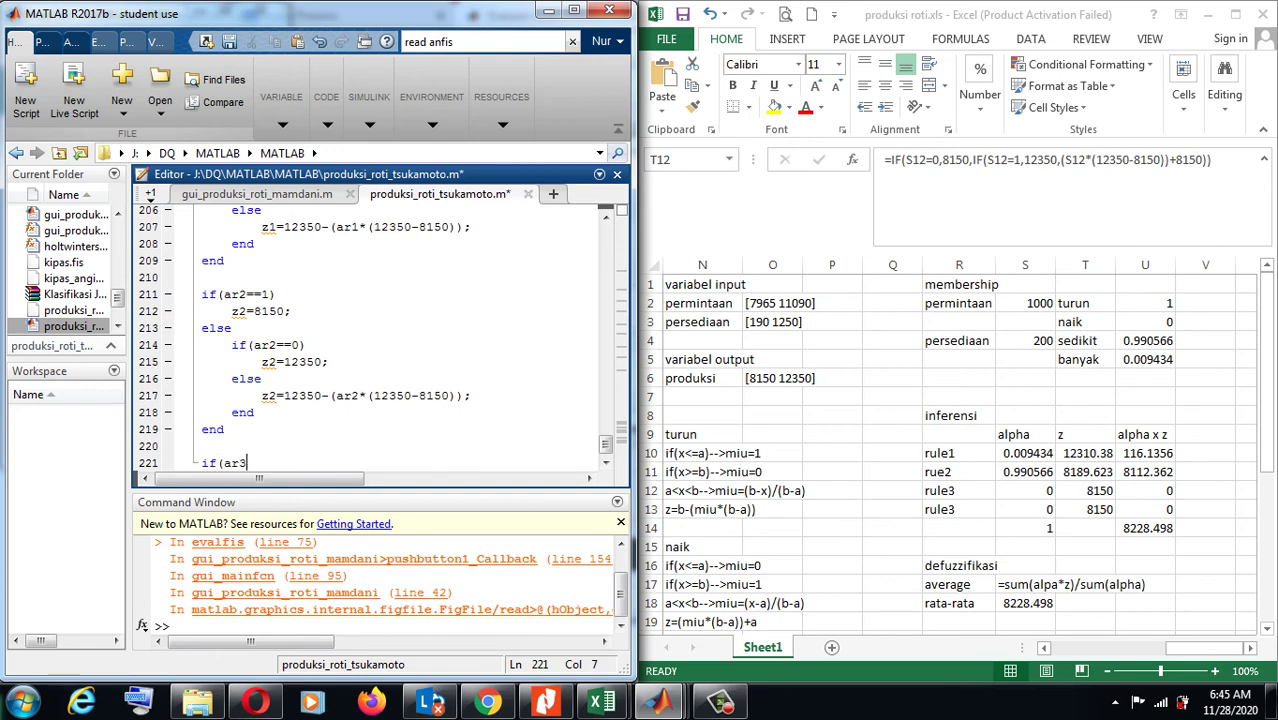
pyautogui.write('==0)')
pyautogui.press('Return')
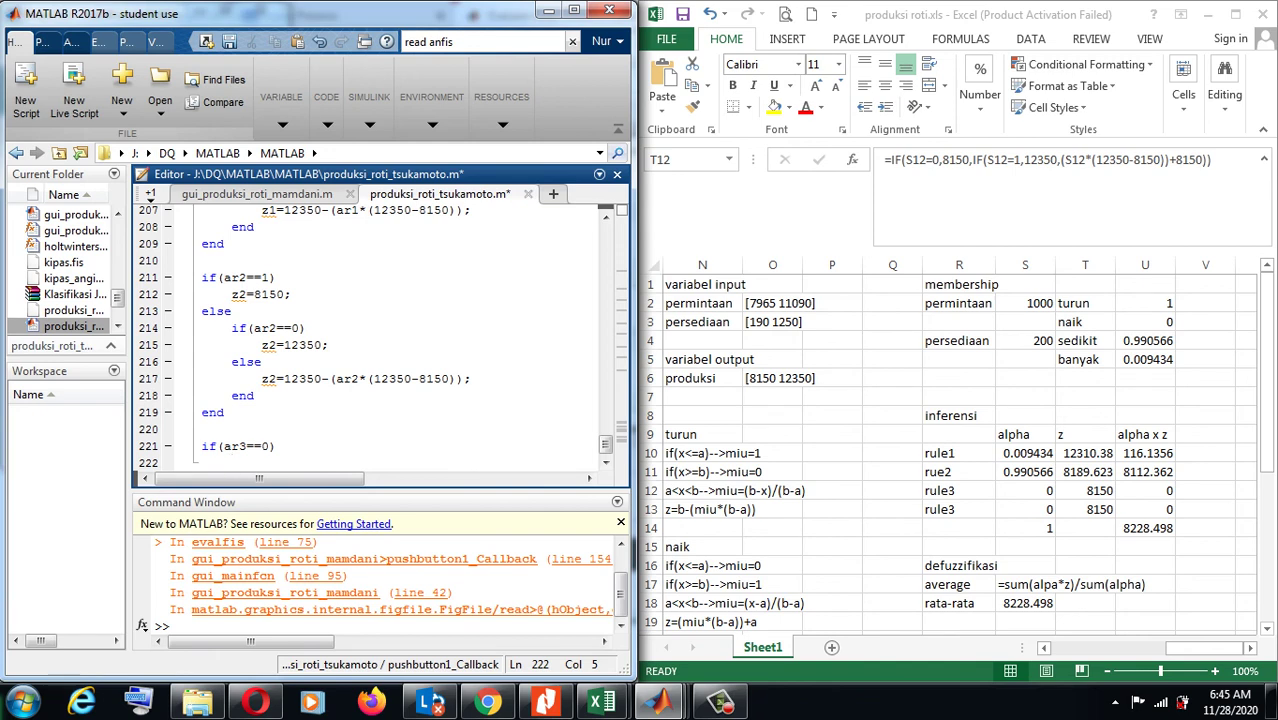
pyautogui.write('z3')
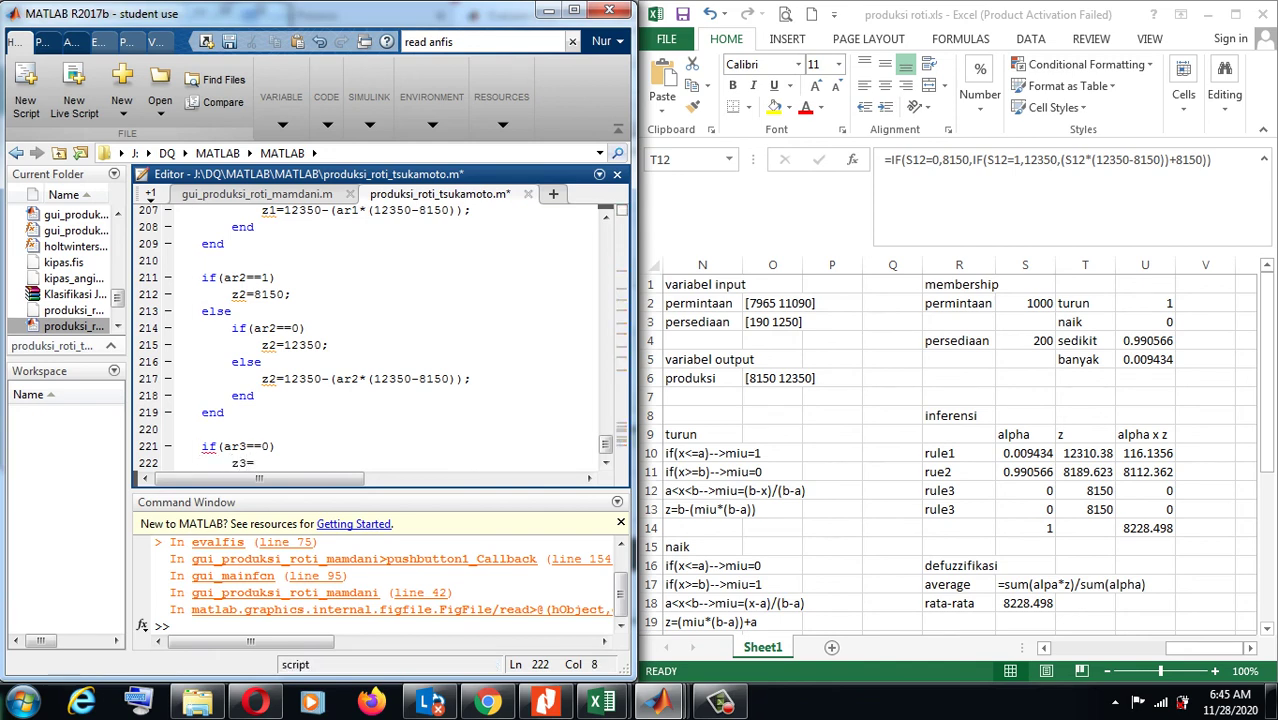
pyautogui.write('=8150')
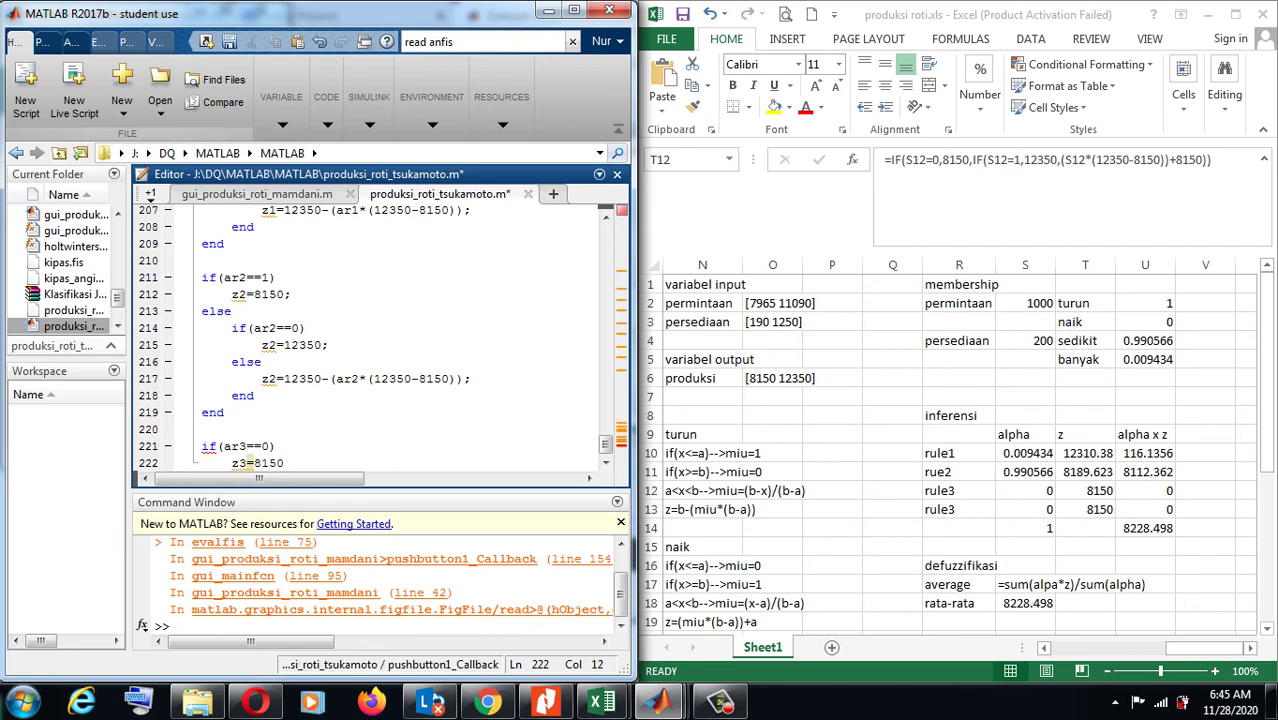
pyautogui.write(';')
pyautogui.press('Return')
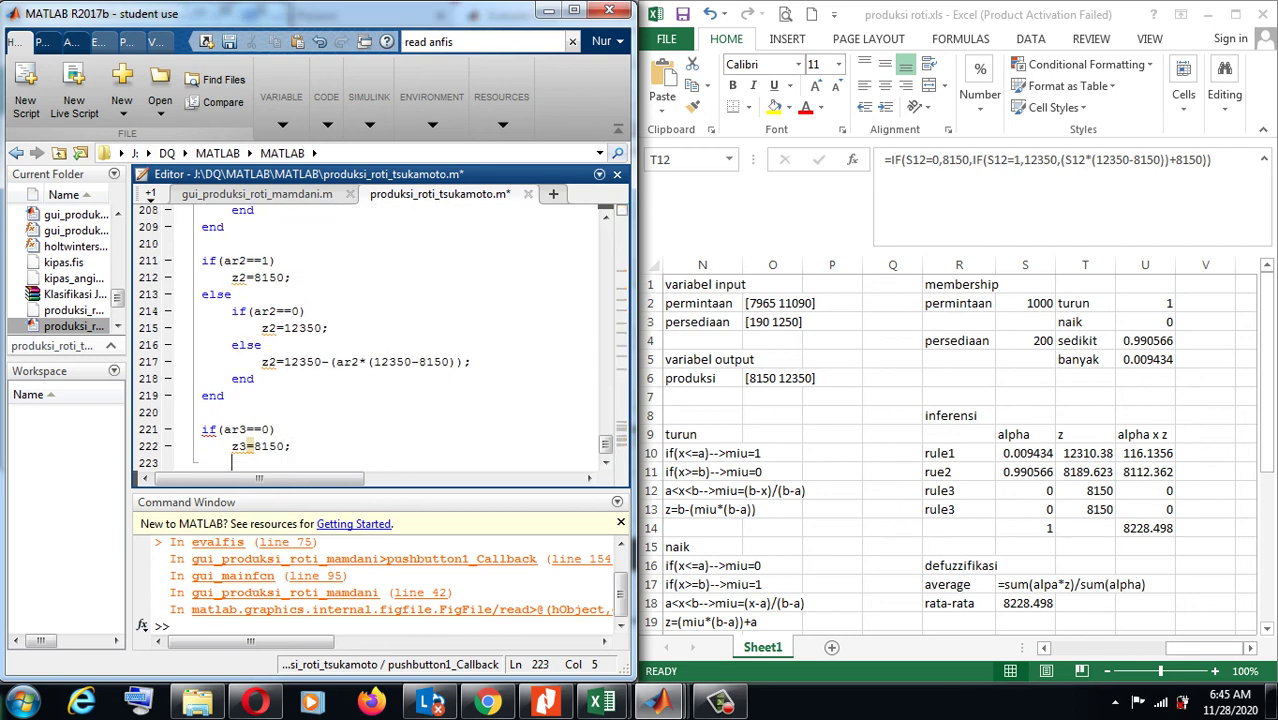
# - Add an else branch to the ar3 condition containing a nested if(ar3==1) with z3=12350; inside it
pyautogui.write('else')
pyautogui.press('Return')
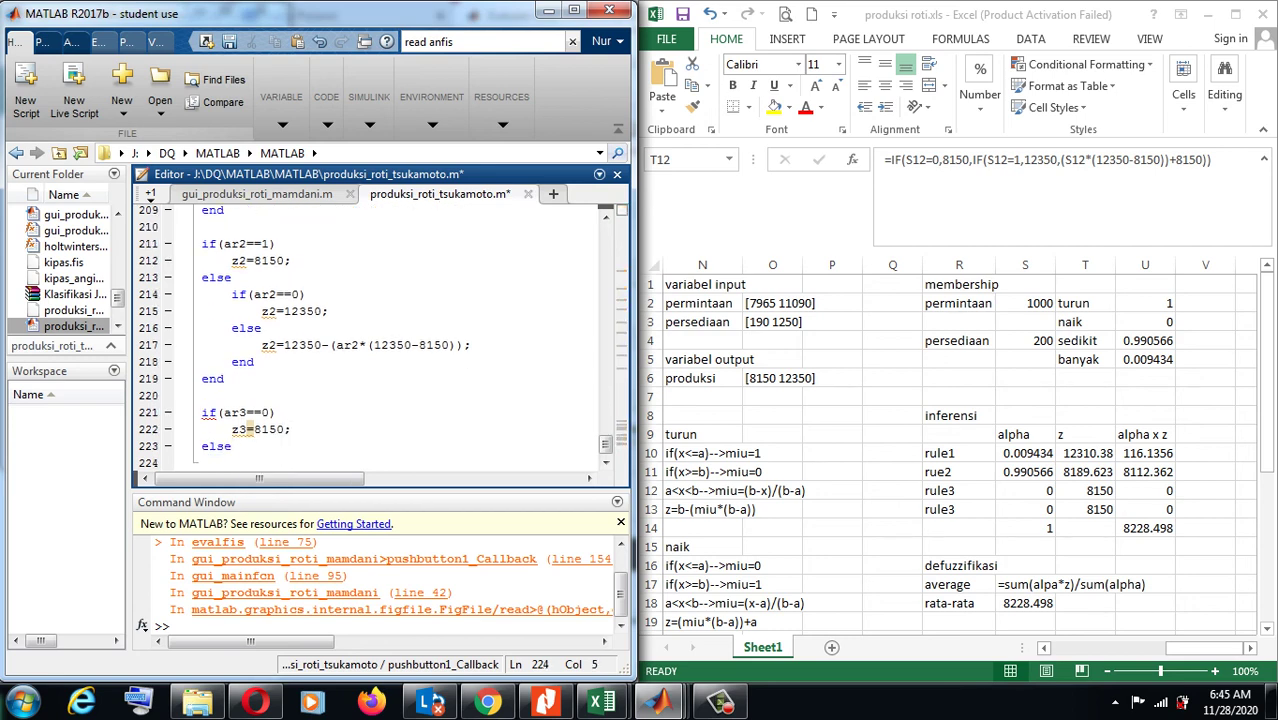
pyautogui.write('if(')
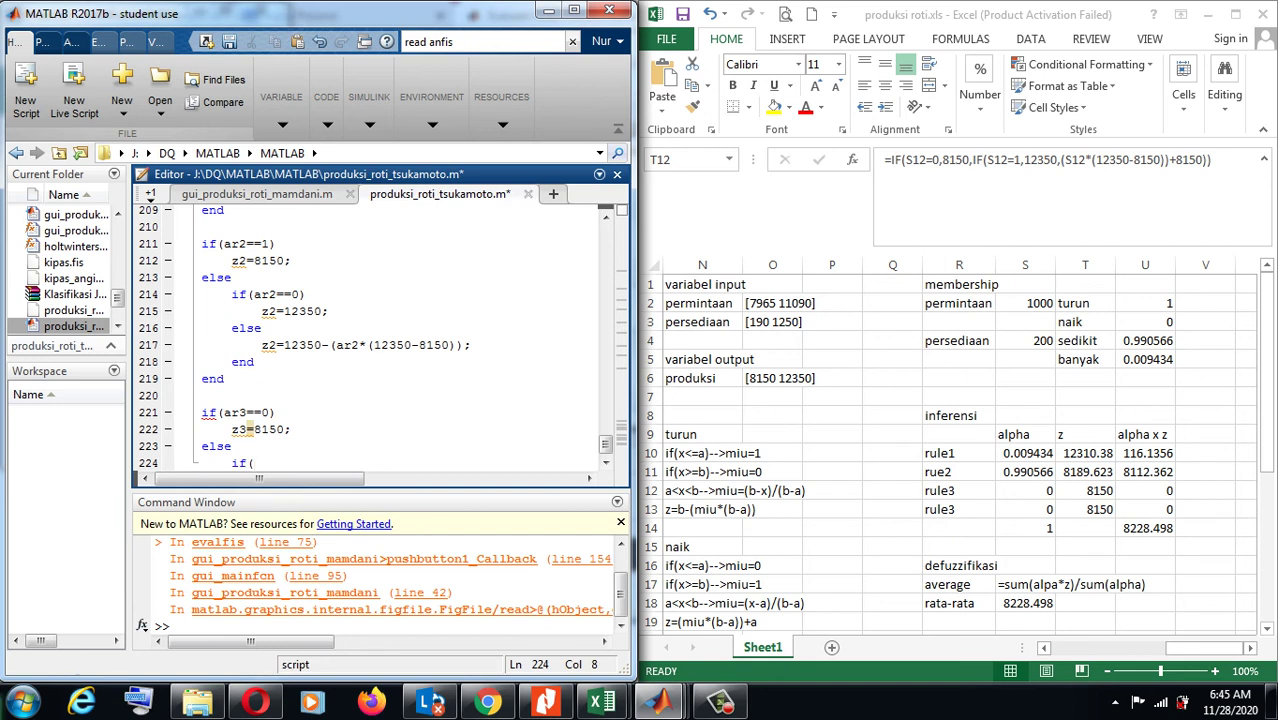
pyautogui.write('ar3==1')
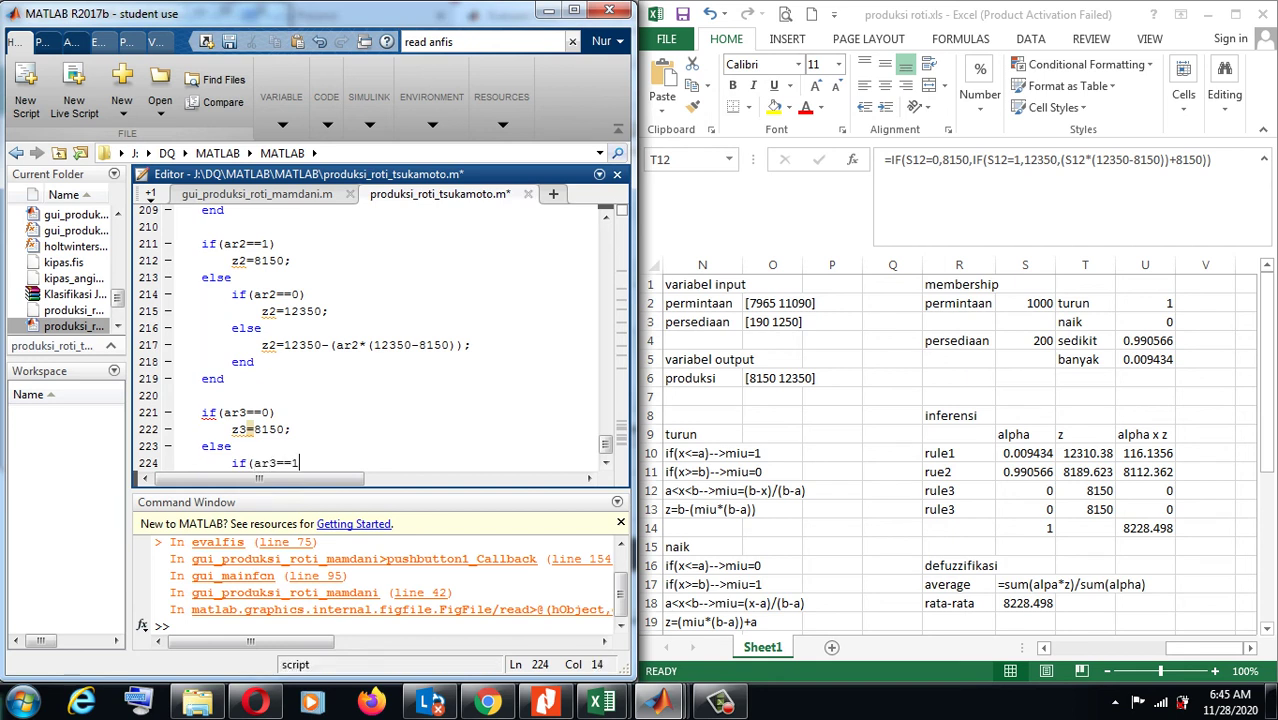
pyautogui.write(')')
pyautogui.press('Return')
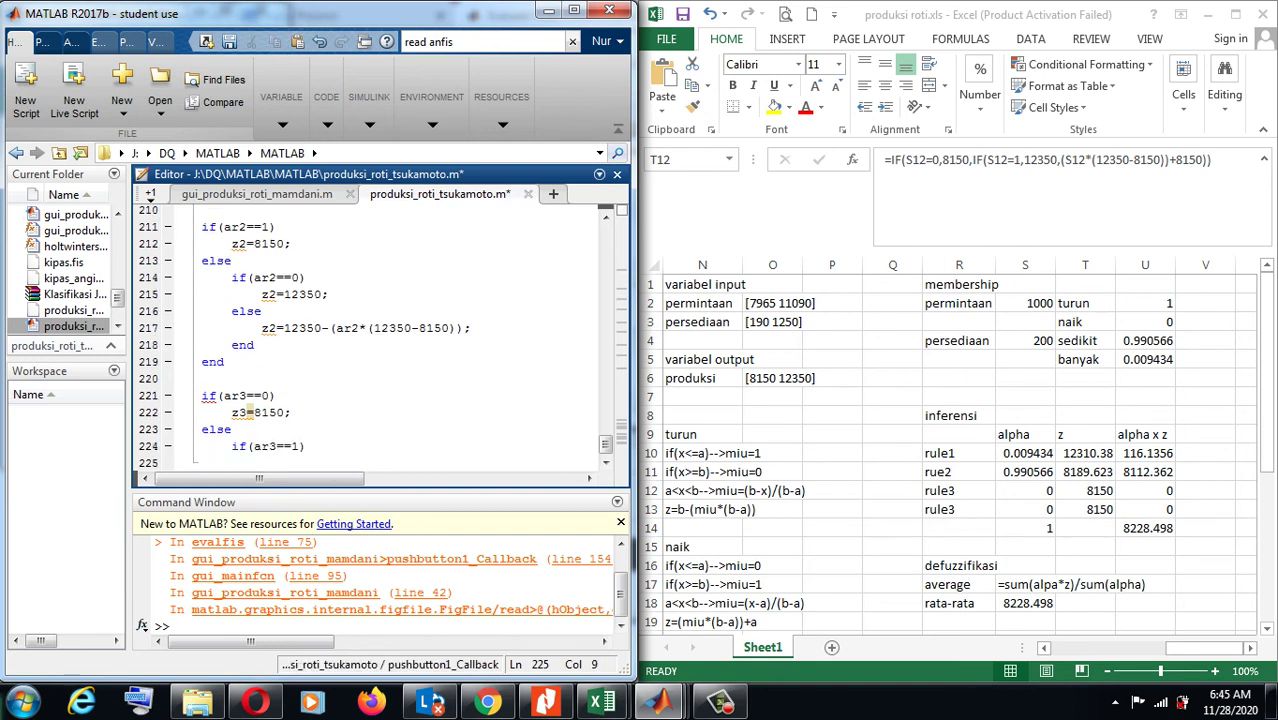
pyautogui.write('z3=')
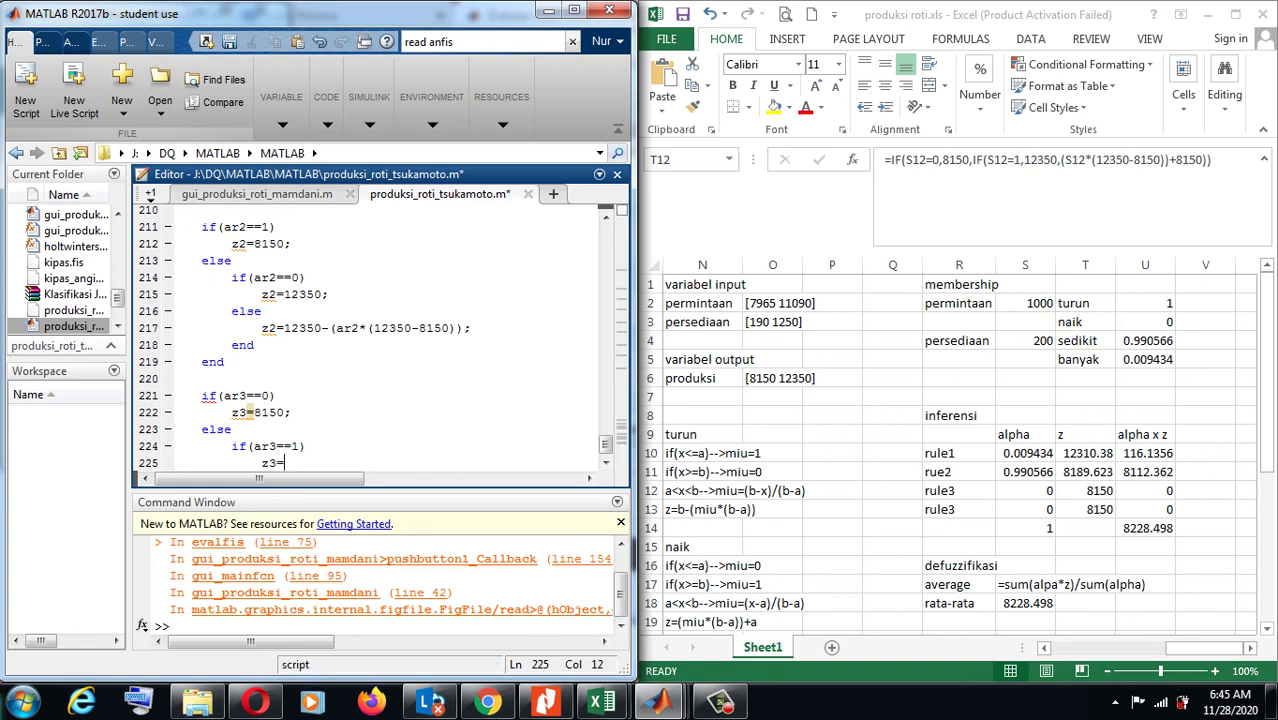
pyautogui.write('12350')
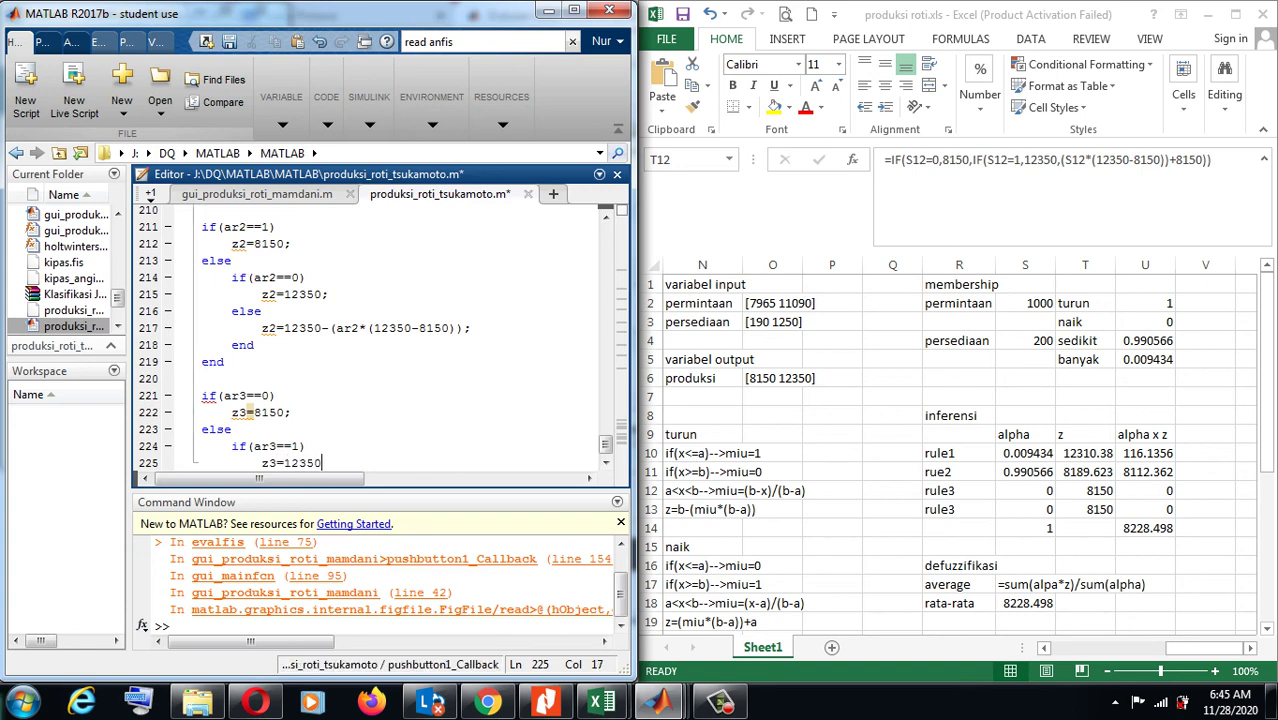
pyautogui.write(';')
pyautogui.press('Return')
# - Add the nested condition's else branch with the assignment z3=(ar3*(12350-8150))+8150;
pyautogui.write('else')
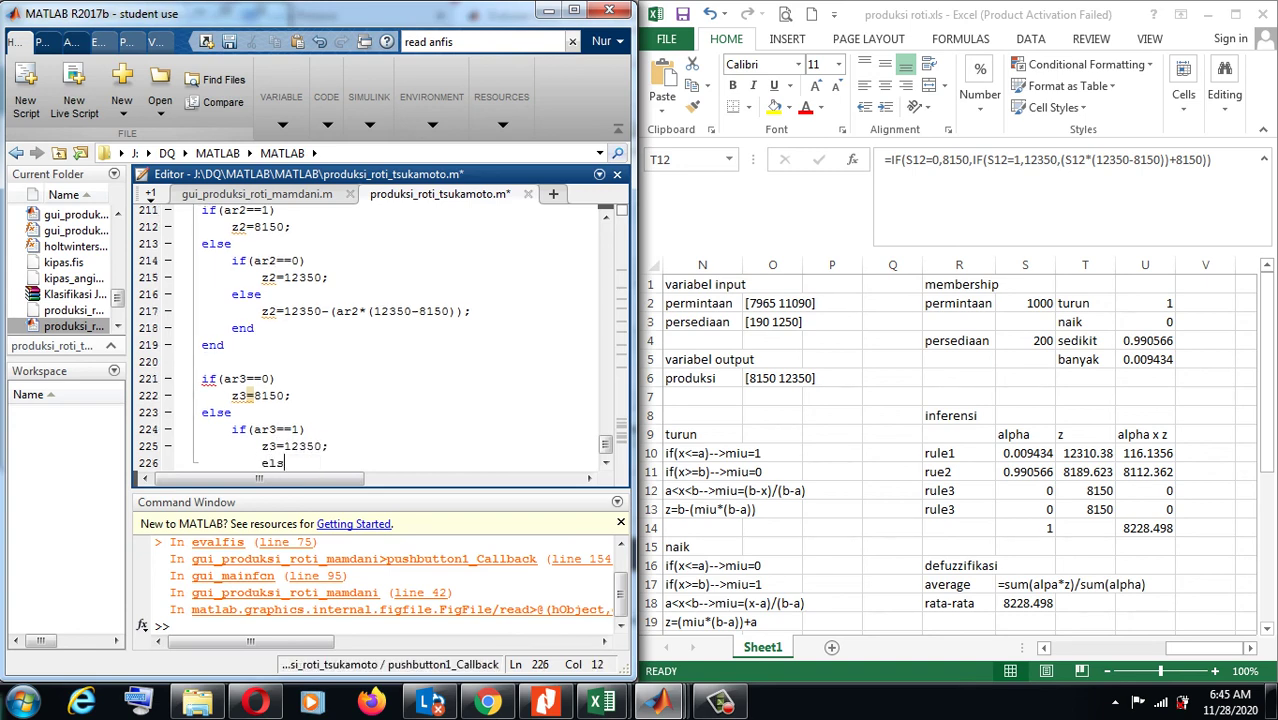
pyautogui.press('Return')
pyautogui.write('z3=')
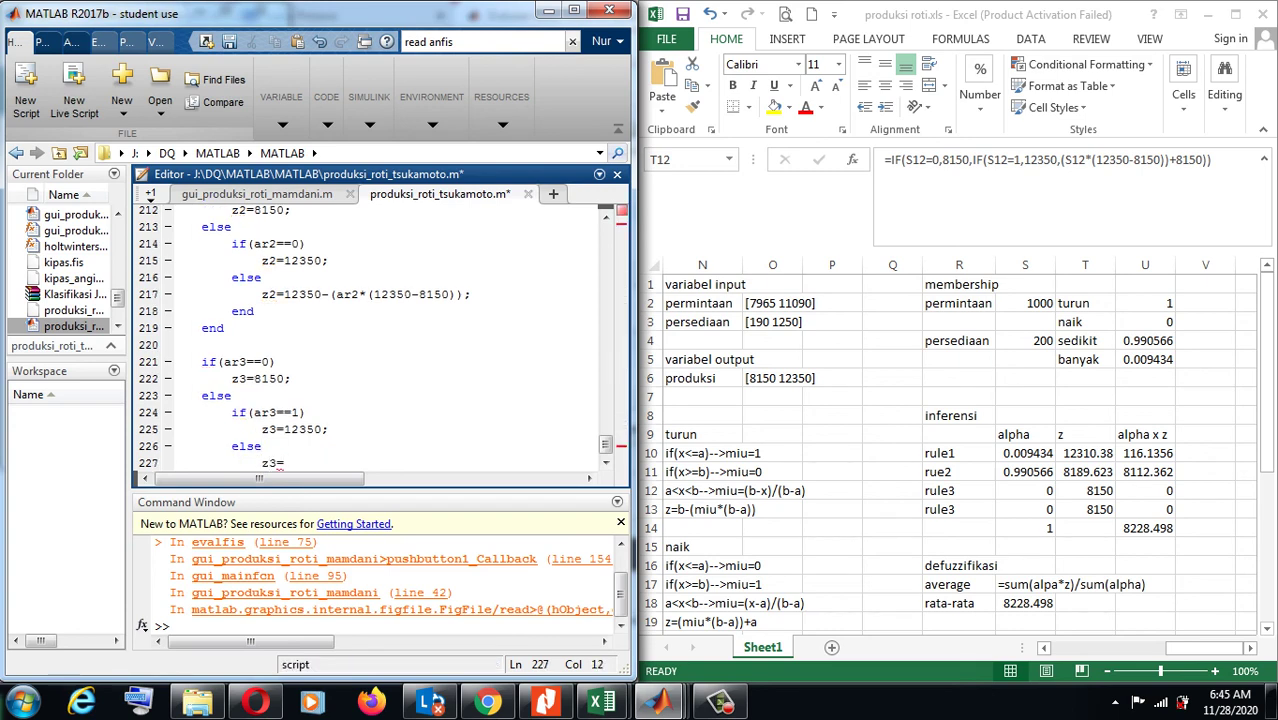
pyautogui.write('(ar3')
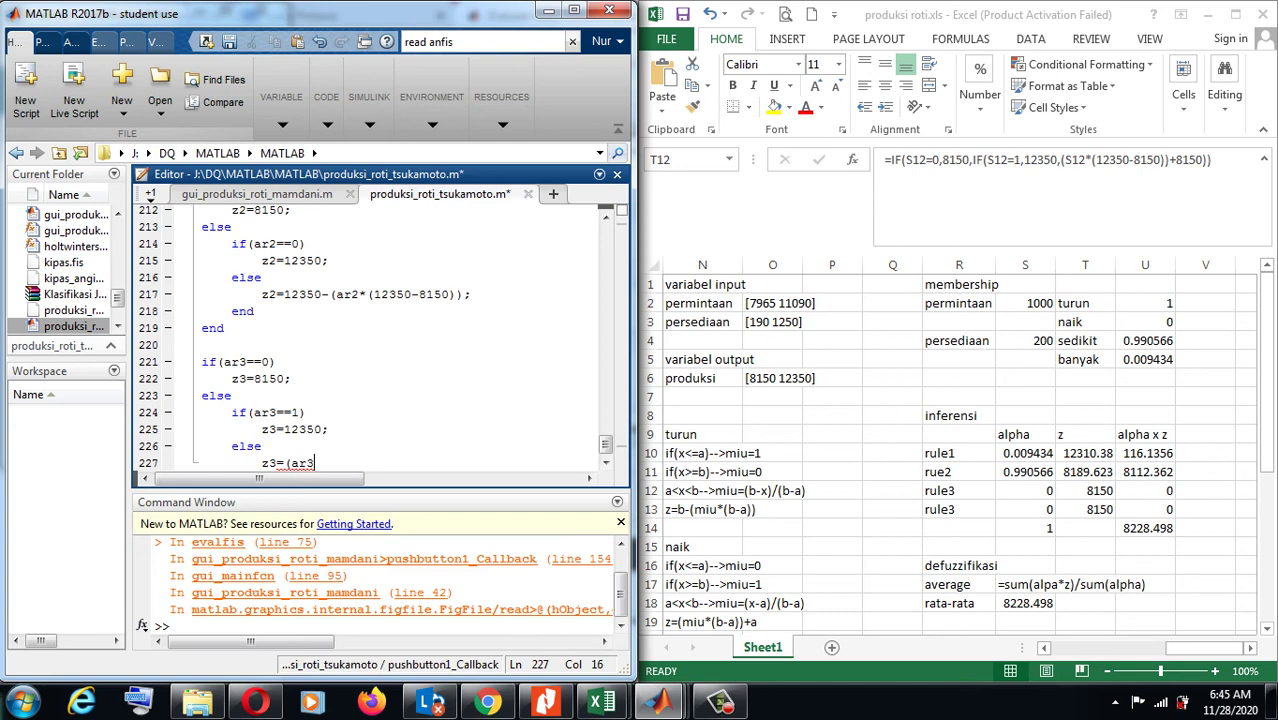
pyautogui.write('*')
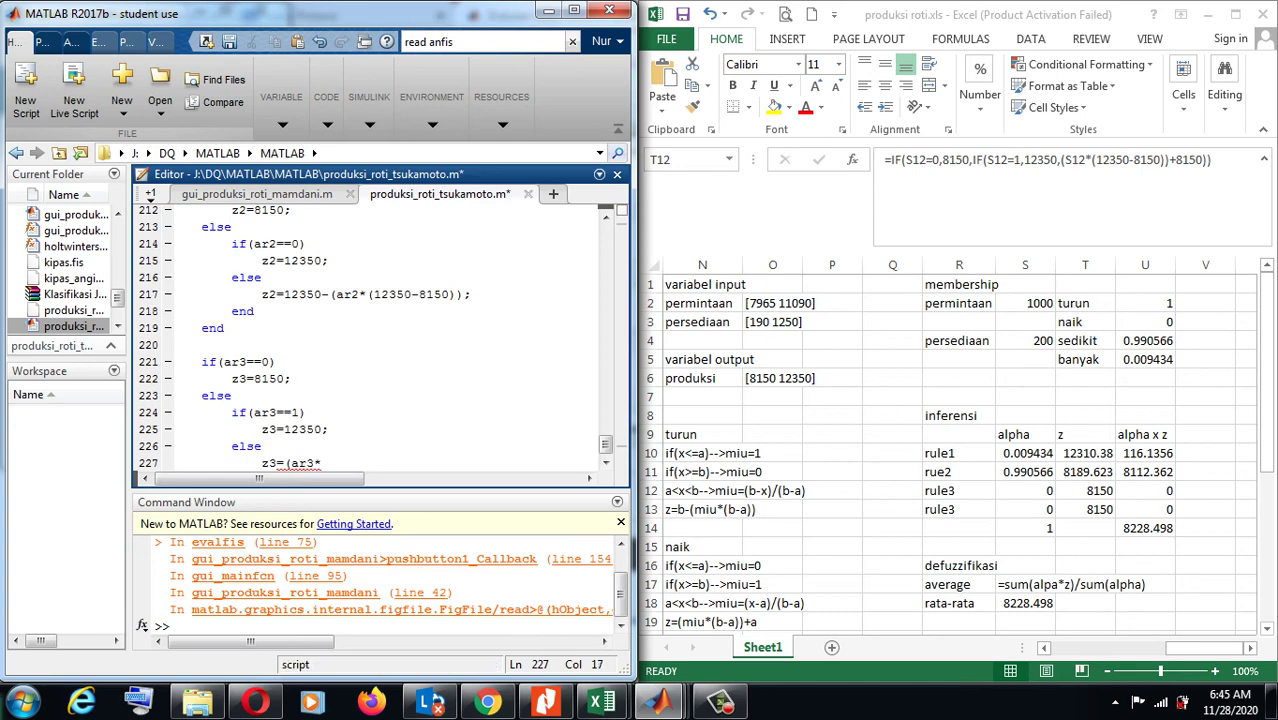
pyautogui.write('(123')
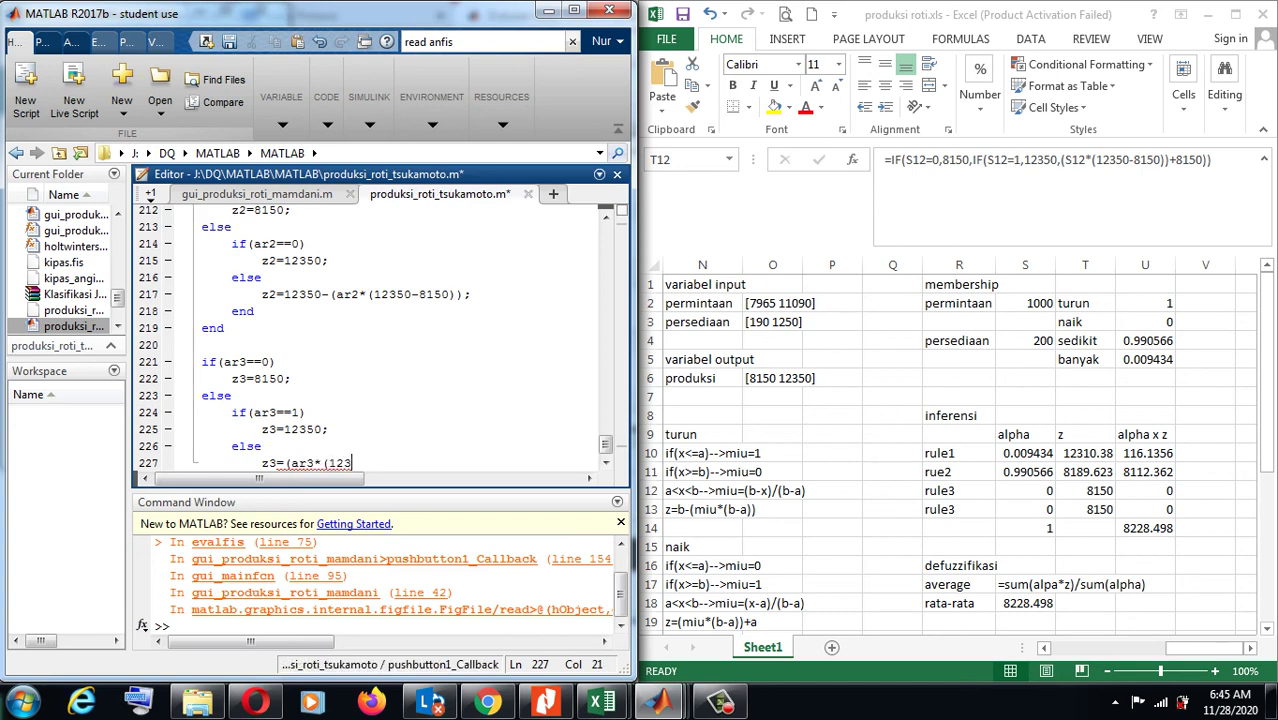
pyautogui.write('50-')
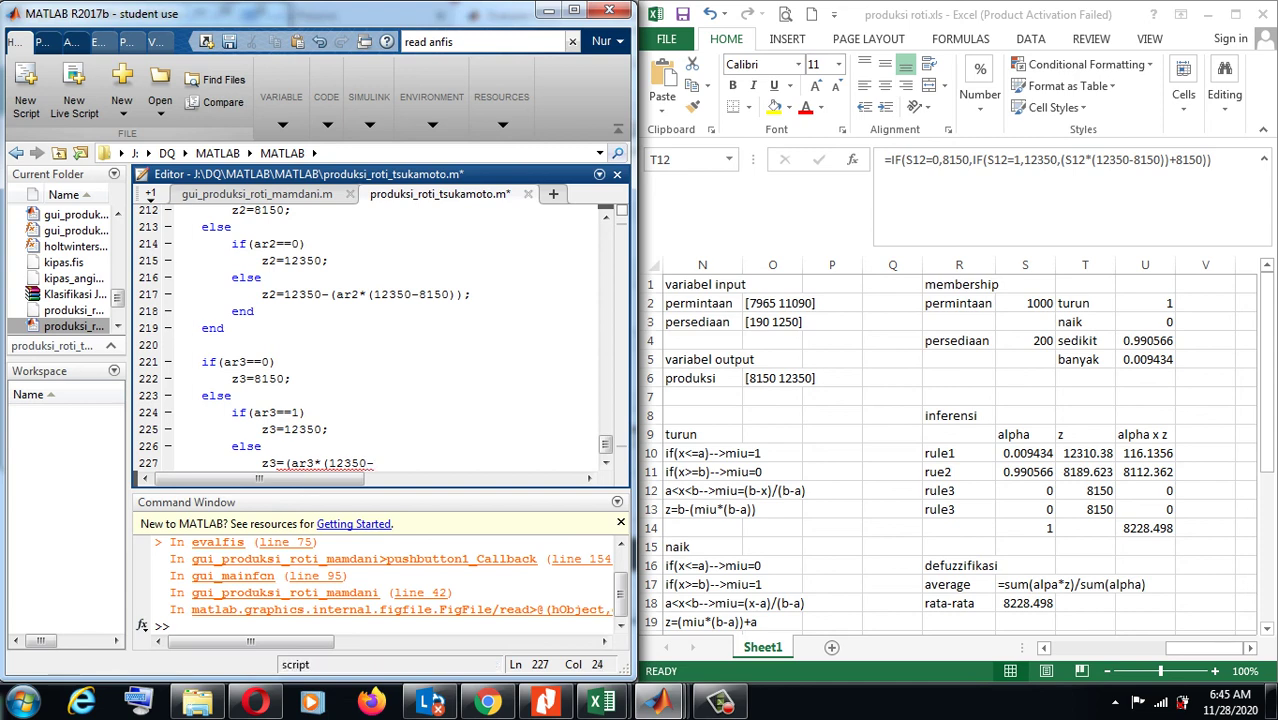
pyautogui.write('8150))')
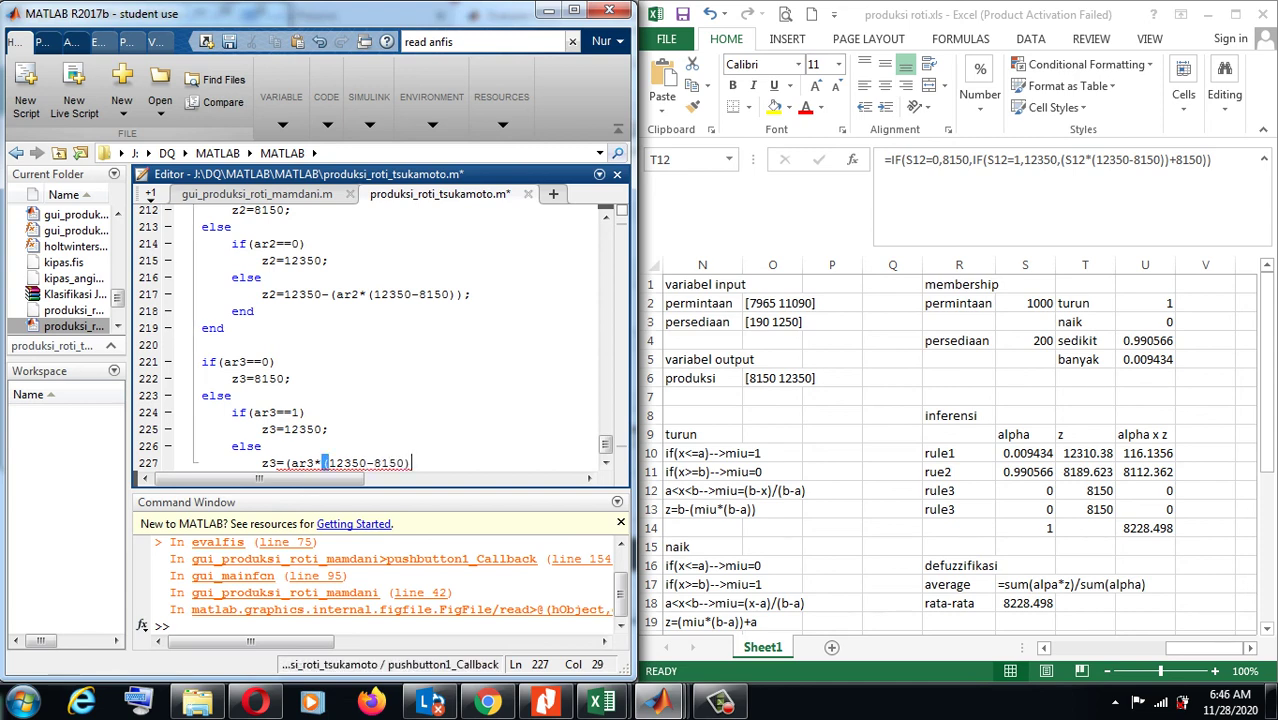
pyautogui.write('+')
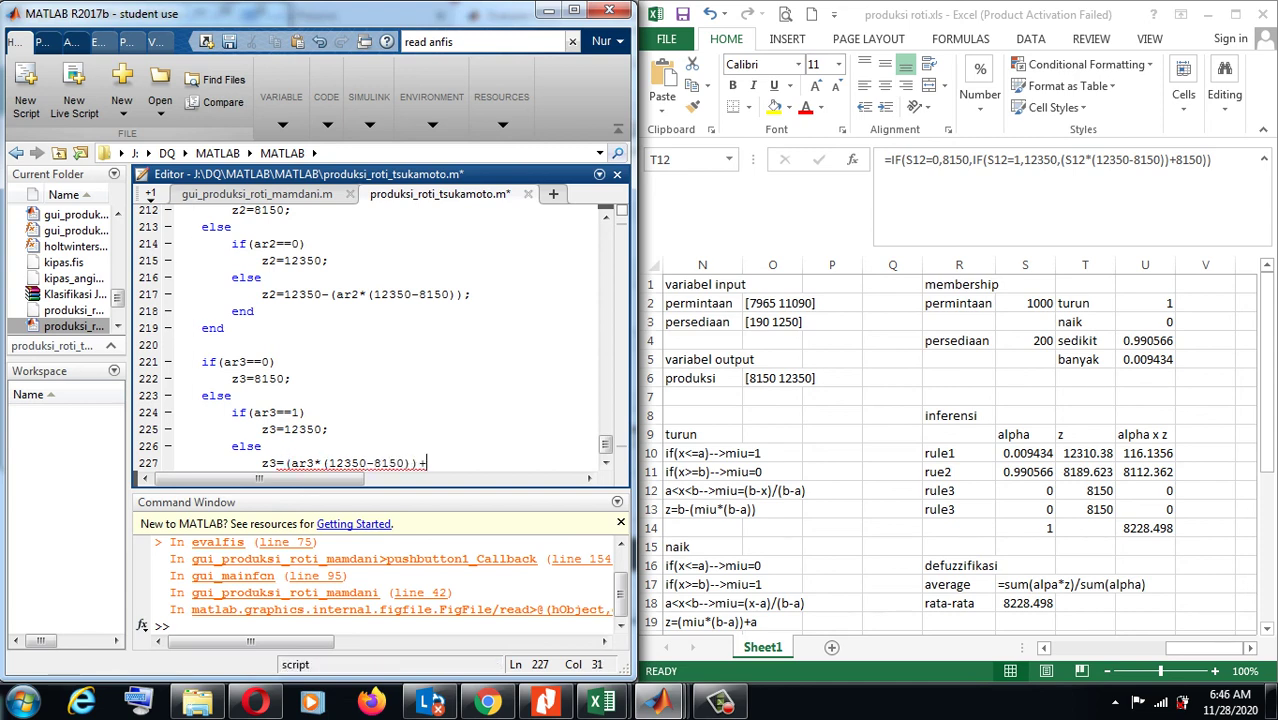
pyautogui.write('8150')
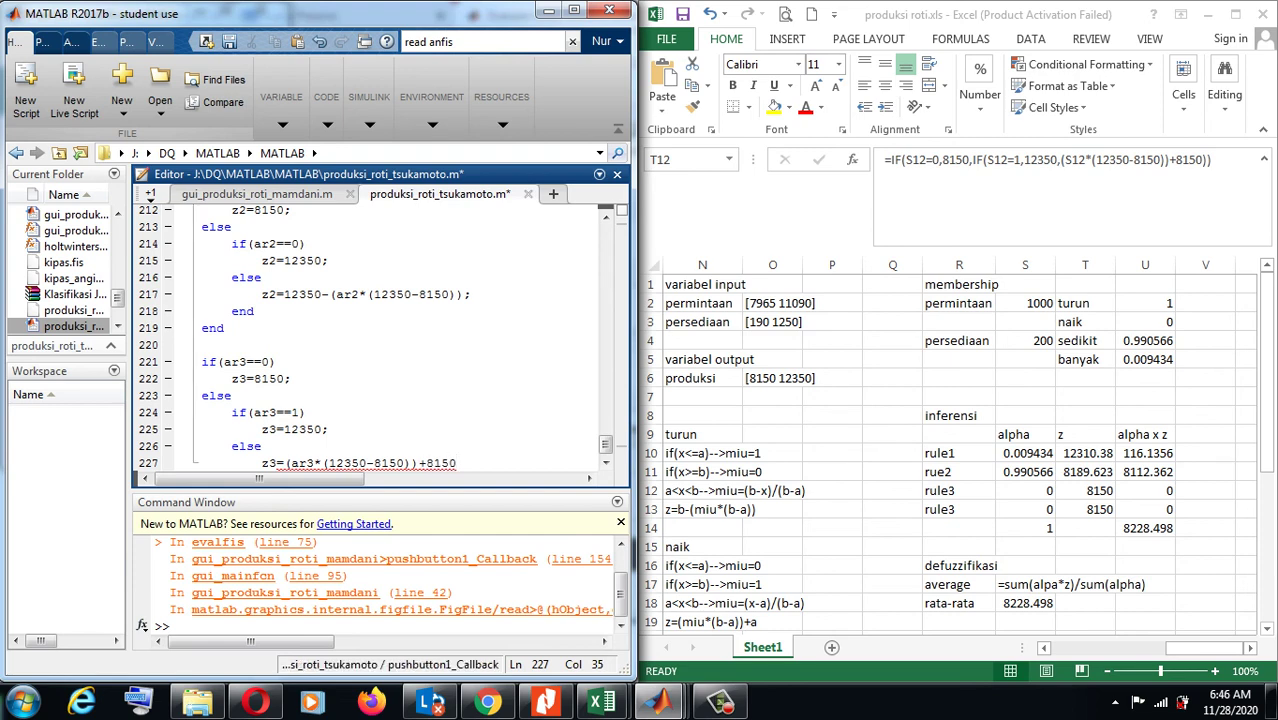
pyautogui.write(';')
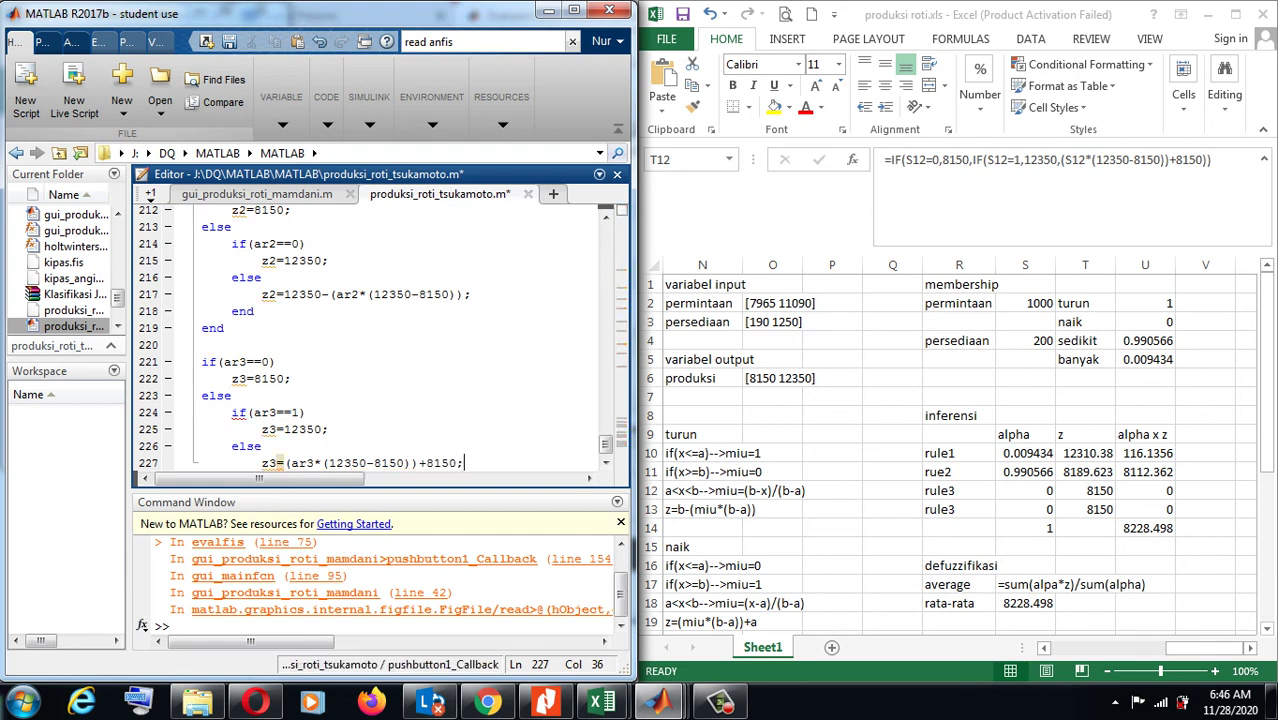
# - Close both the nested and the outer ar3 conditions with end statements
pyautogui.press('Return')
pyautogui.write('end')
pyautogui.press('Return')
pyautogui.write('e')
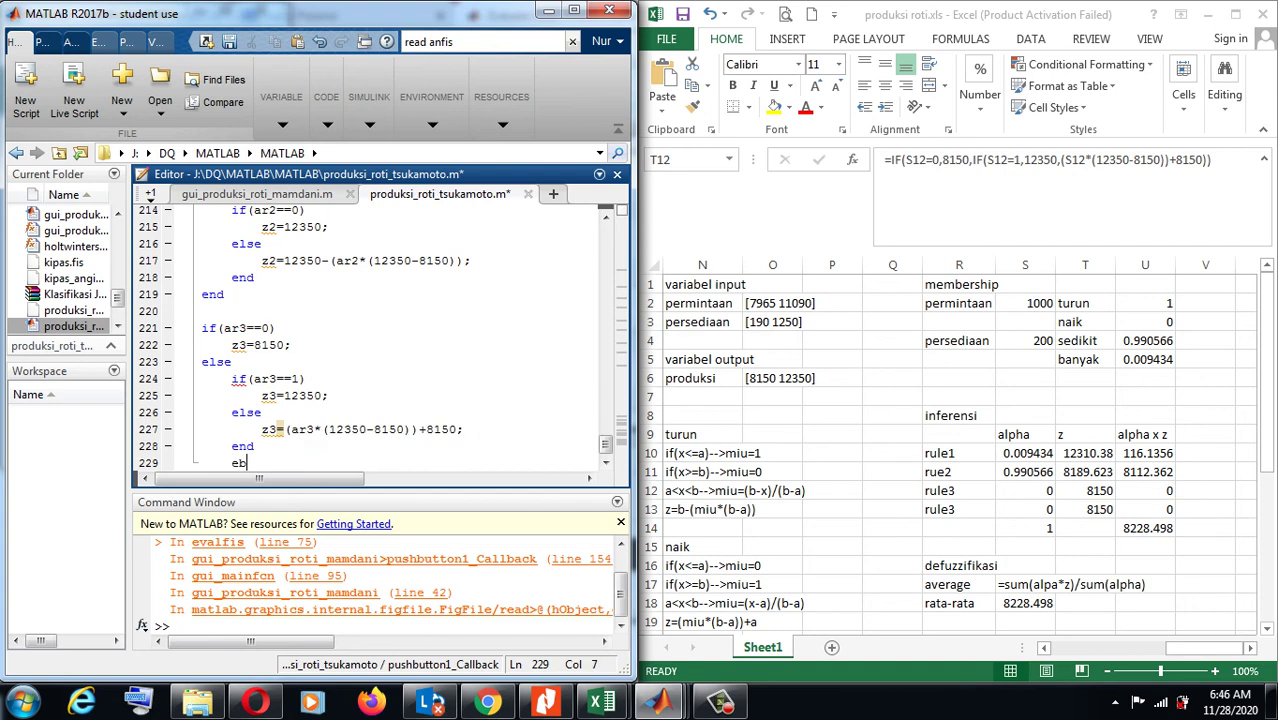
pyautogui.write('nd')
pyautogui.press('Return')
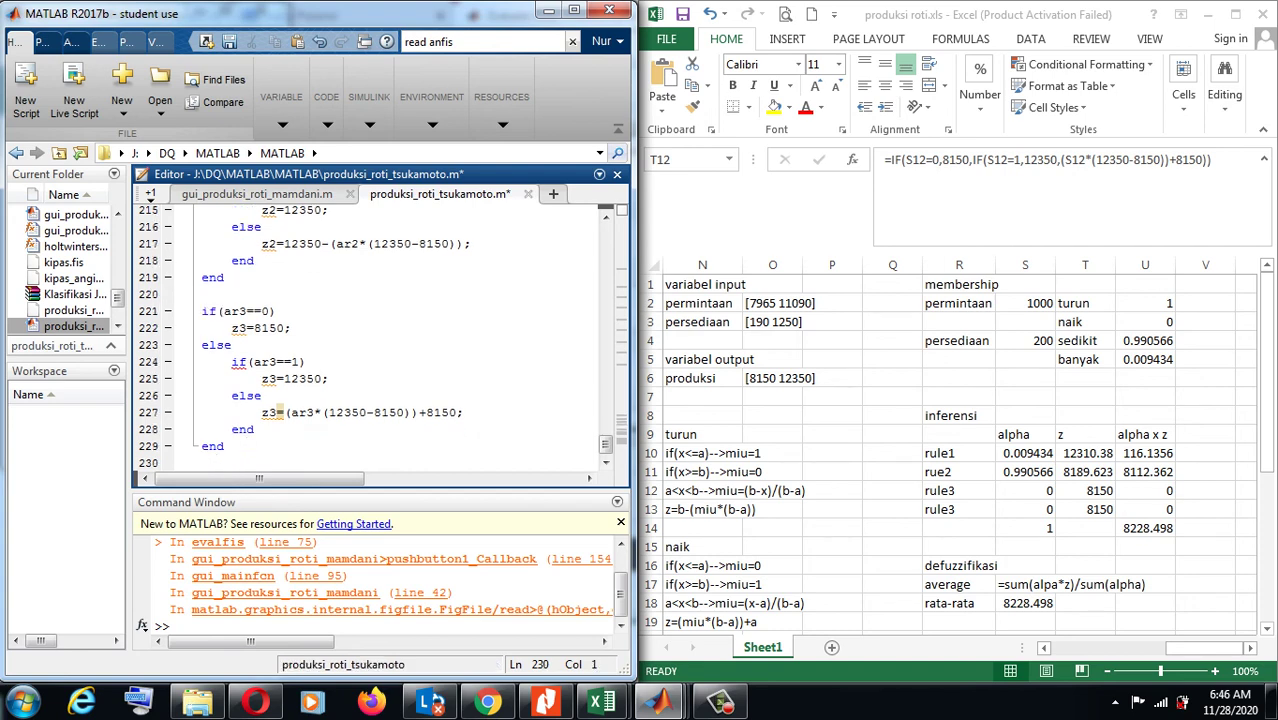
# - Duplicate the whole z3 if-else block below itself, leaving one blank line between the two blocks
pyautogui.moveTo(201, 311); pyautogui.dragTo(225, 446)
pyautogui.hotkey('ctrl', 'c')
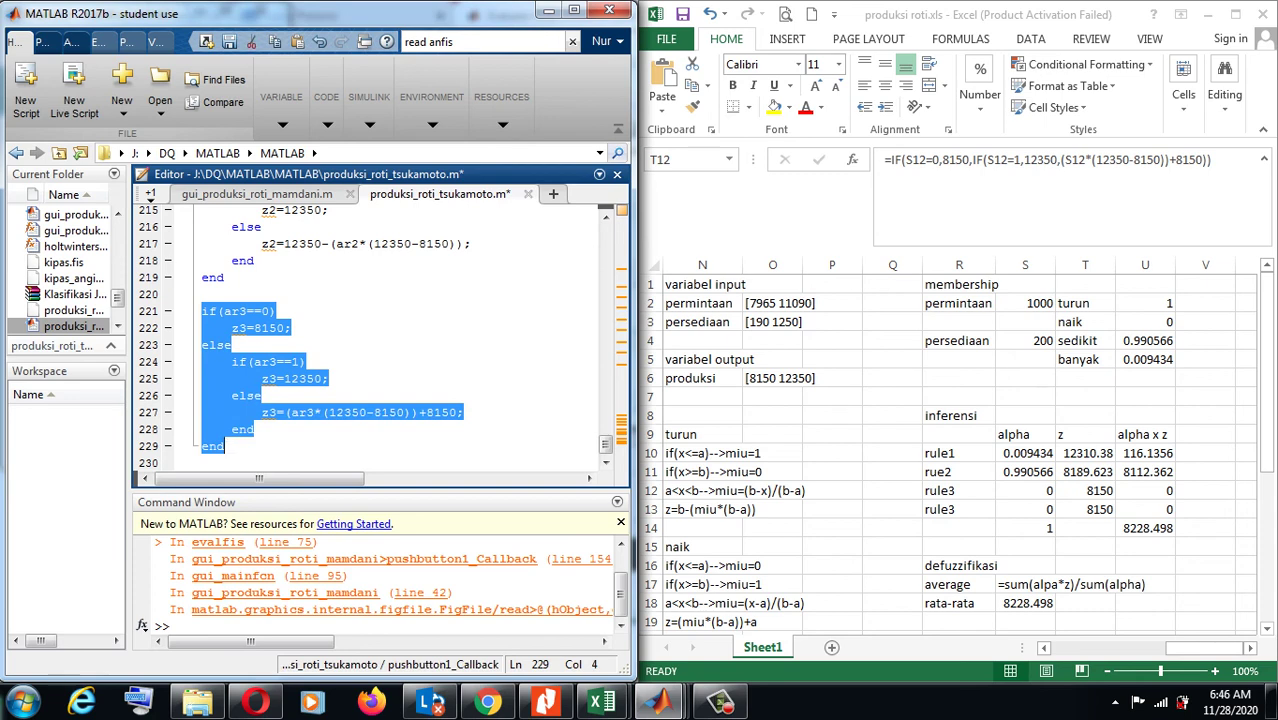
pyautogui.click(225, 446)
pyautogui.press('Return')
pyautogui.press('Return')
pyautogui.hotkey('ctrl', 'v')
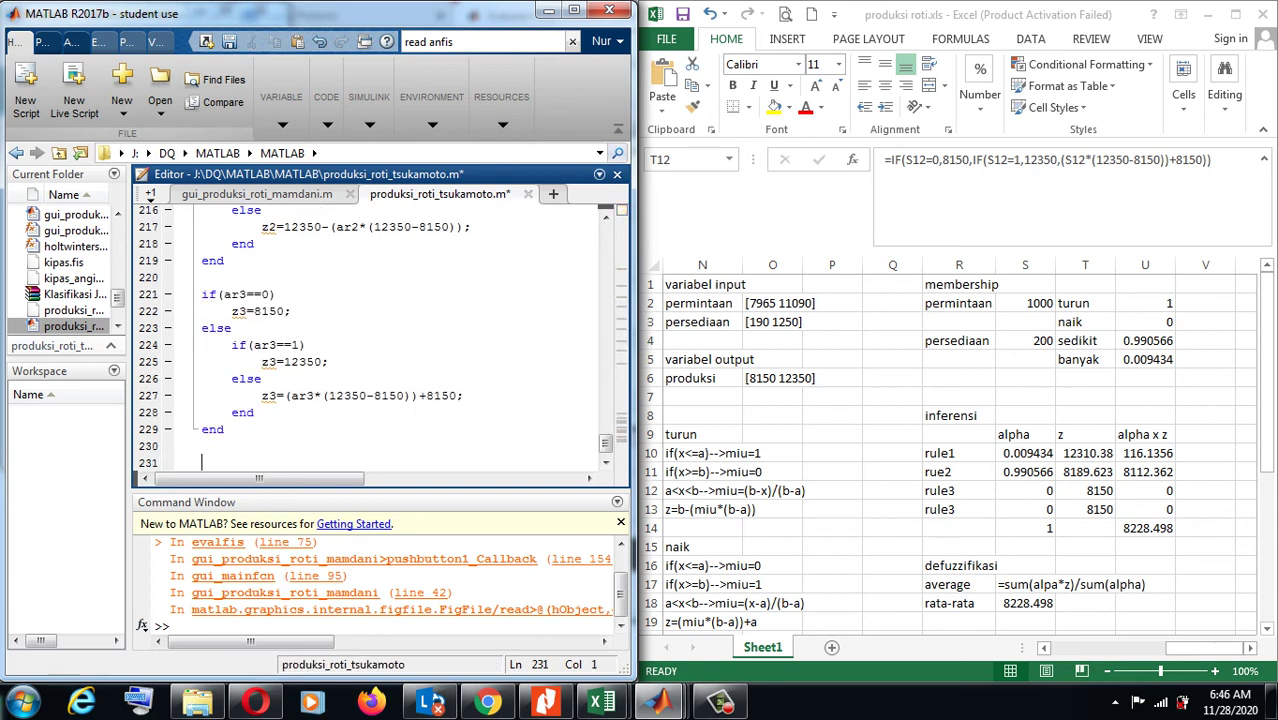
# - Change the pasted block's first condition to if(ar4==0) and its assignment to z4=8150;
pyautogui.click(246, 311)
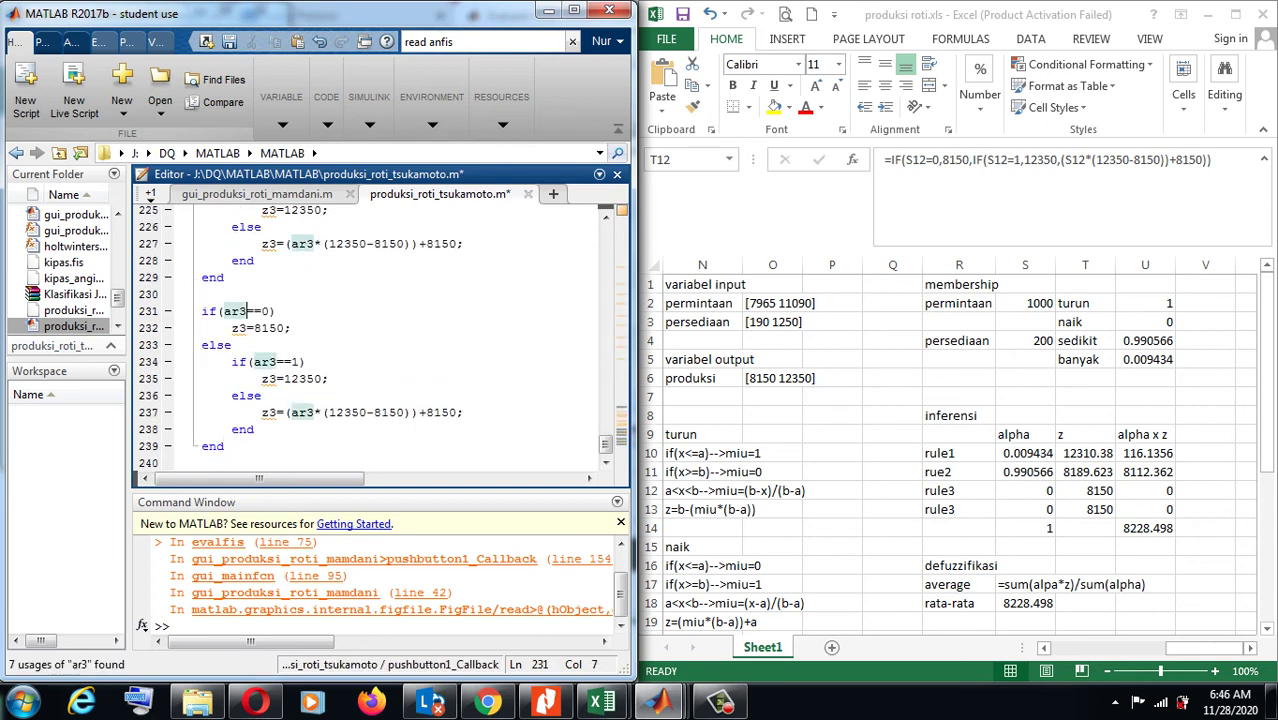
pyautogui.write('\\')
pyautogui.press('BackSpace')
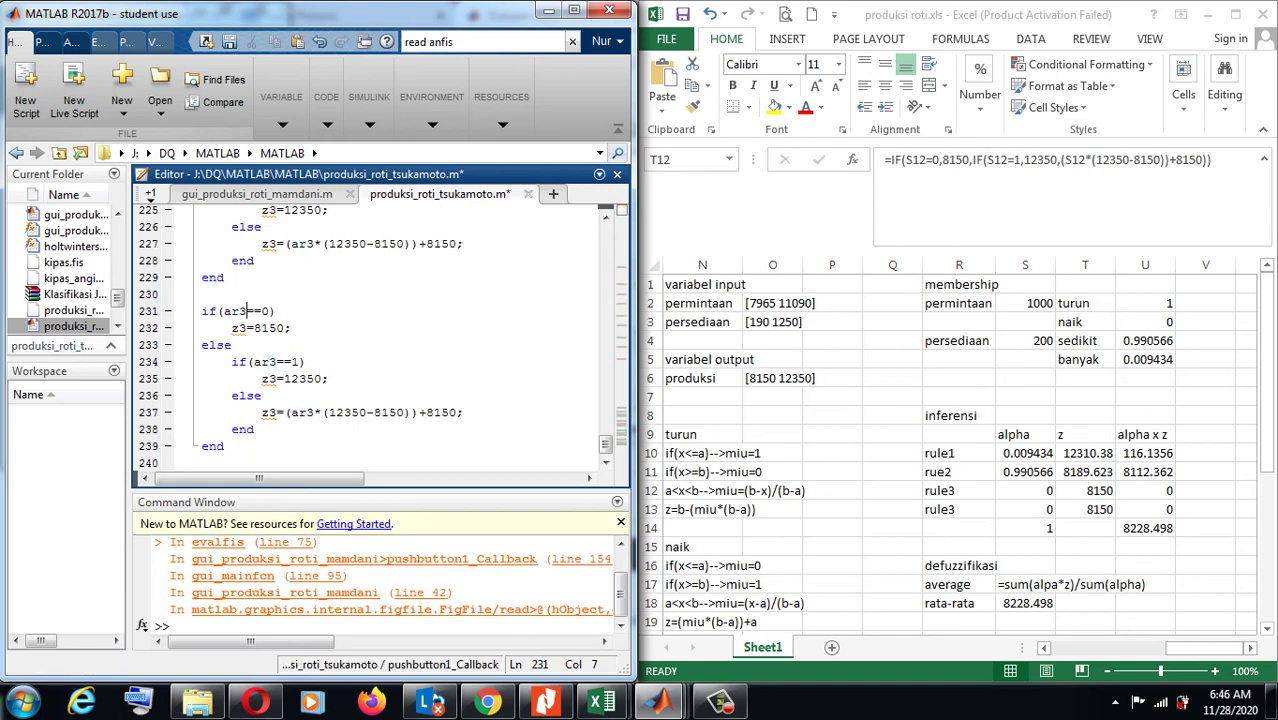
pyautogui.click(247, 328)
pyautogui.press('BackSpace')
pyautogui.write('4')
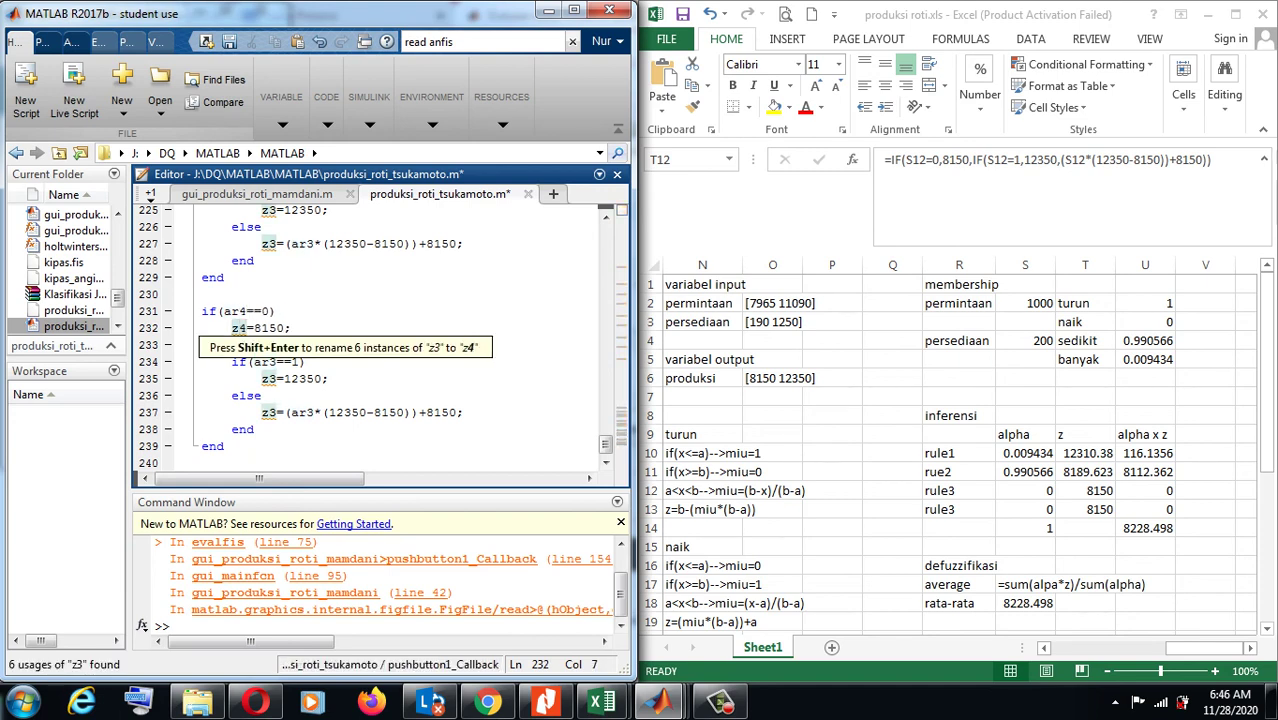
# - Change the pasted block's nested condition to if(ar4==1) and its assignment to z4=12350;
pyautogui.click(273, 362)
pyautogui.press('BackSpace')
pyautogui.write('4')
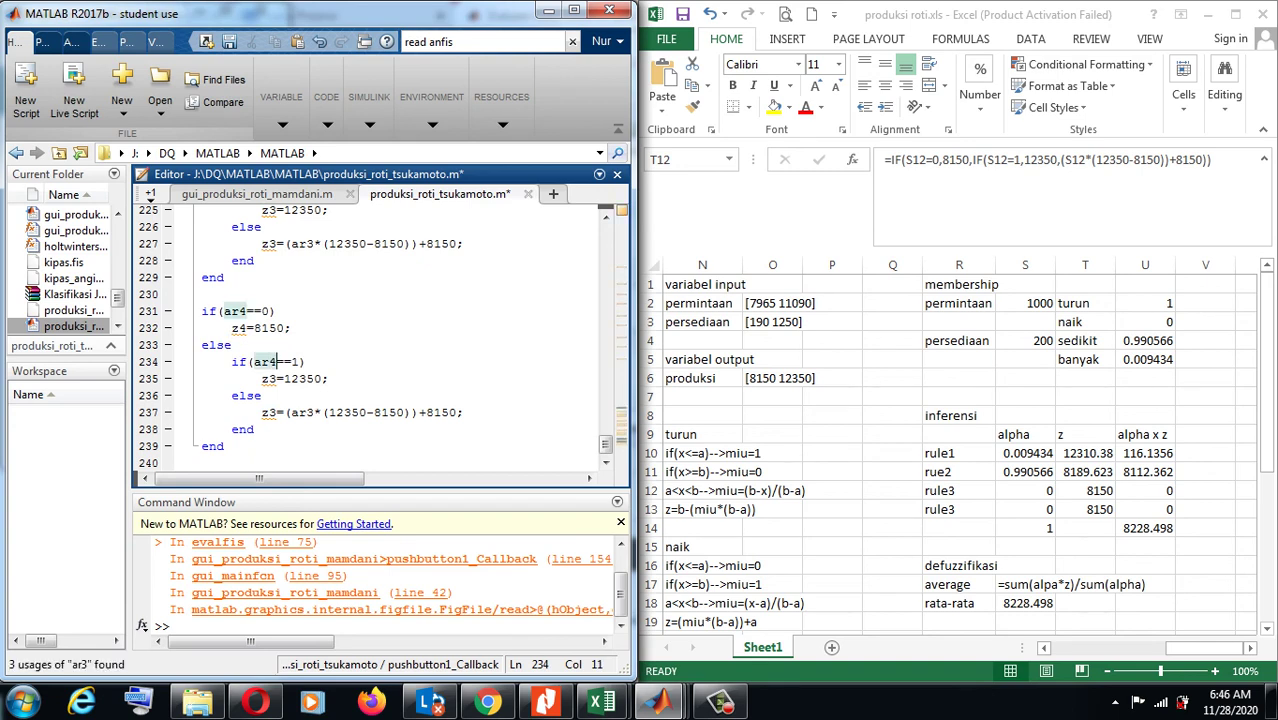
pyautogui.click(276, 379)
pyautogui.press('BackSpace')
pyautogui.write('4')
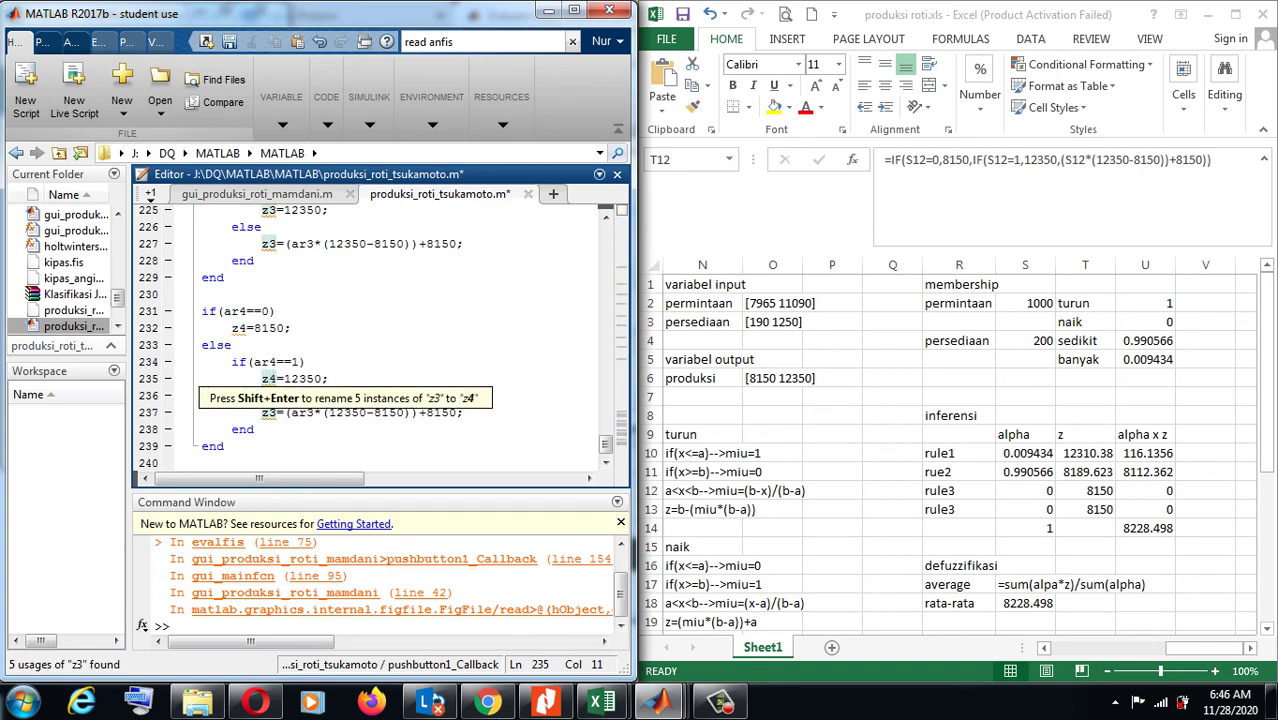
# - Change the pasted block's last assignment to z4=(ar4*(12350-8150))+8150;
pyautogui.click(255, 429)
pyautogui.click(276, 412)
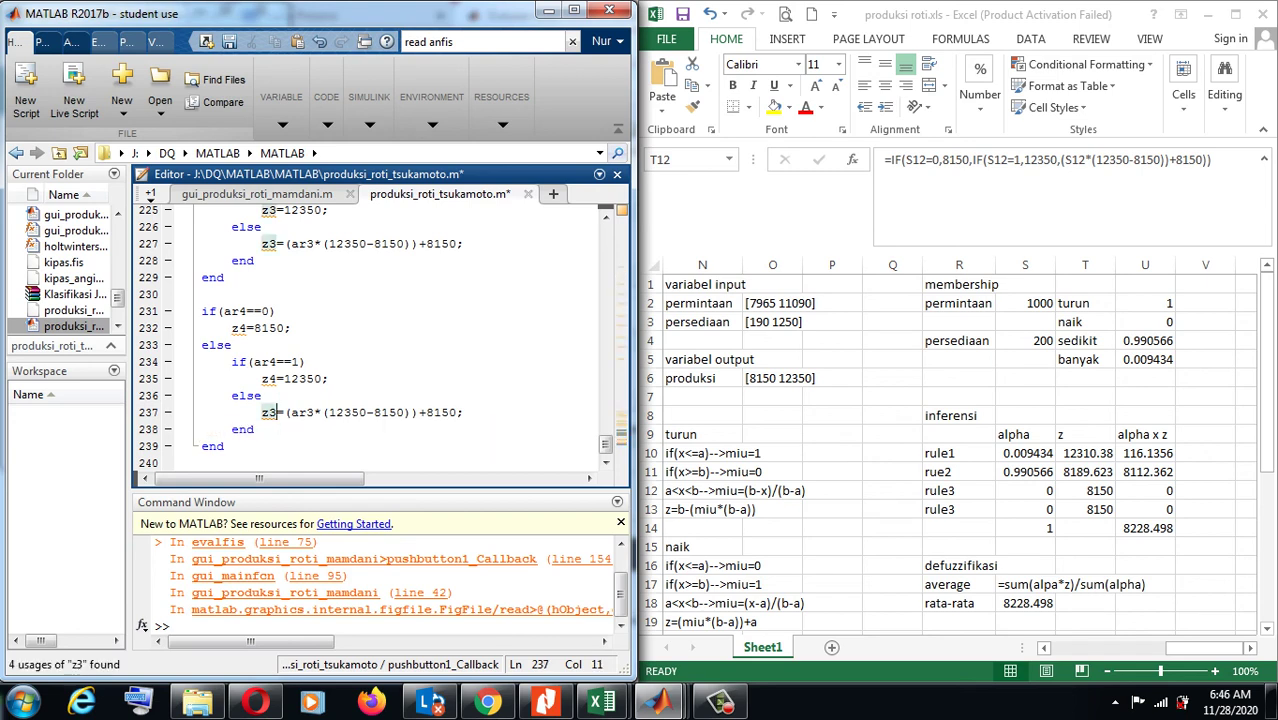
pyautogui.press('BackSpace')
pyautogui.write('4')
pyautogui.click(316, 412)
pyautogui.press('BackSpace')
pyautogui.write('4')
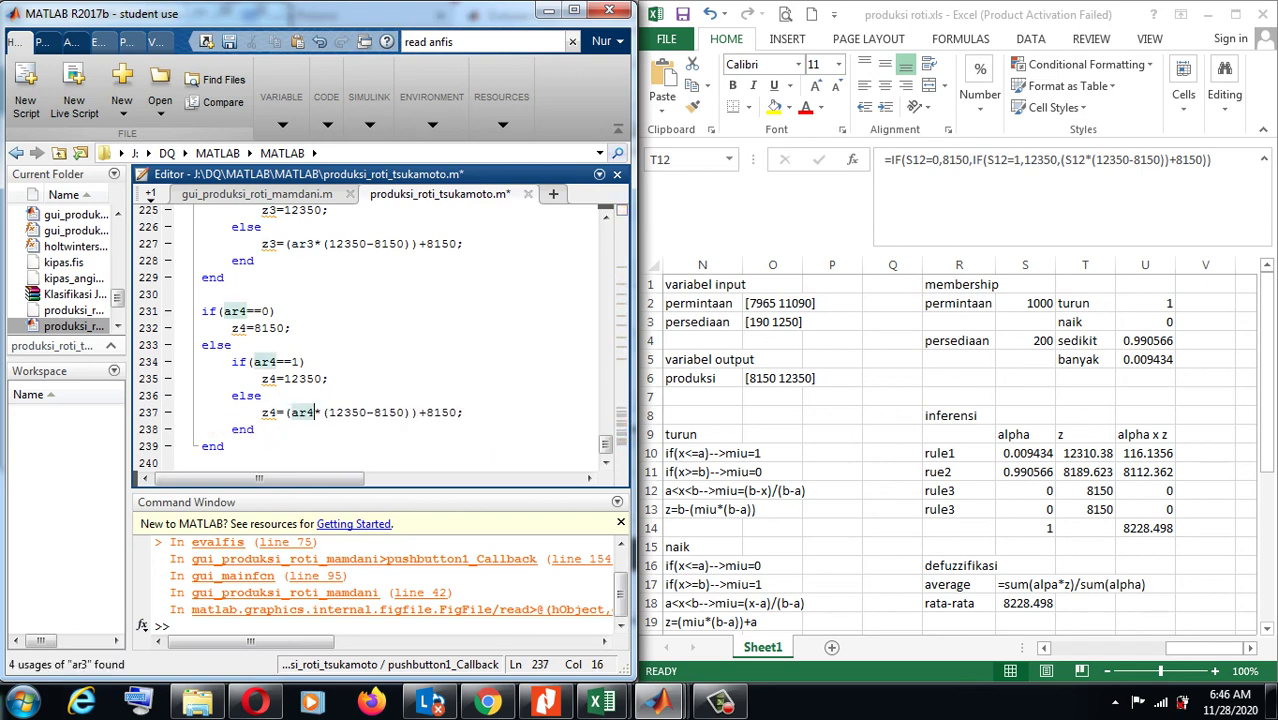
# - Add the comment %defuzzifikasi below the z4 block, separated by a blank line
pyautogui.click(201, 462)
pyautogui.press('Return')
pyautogui.write('%')
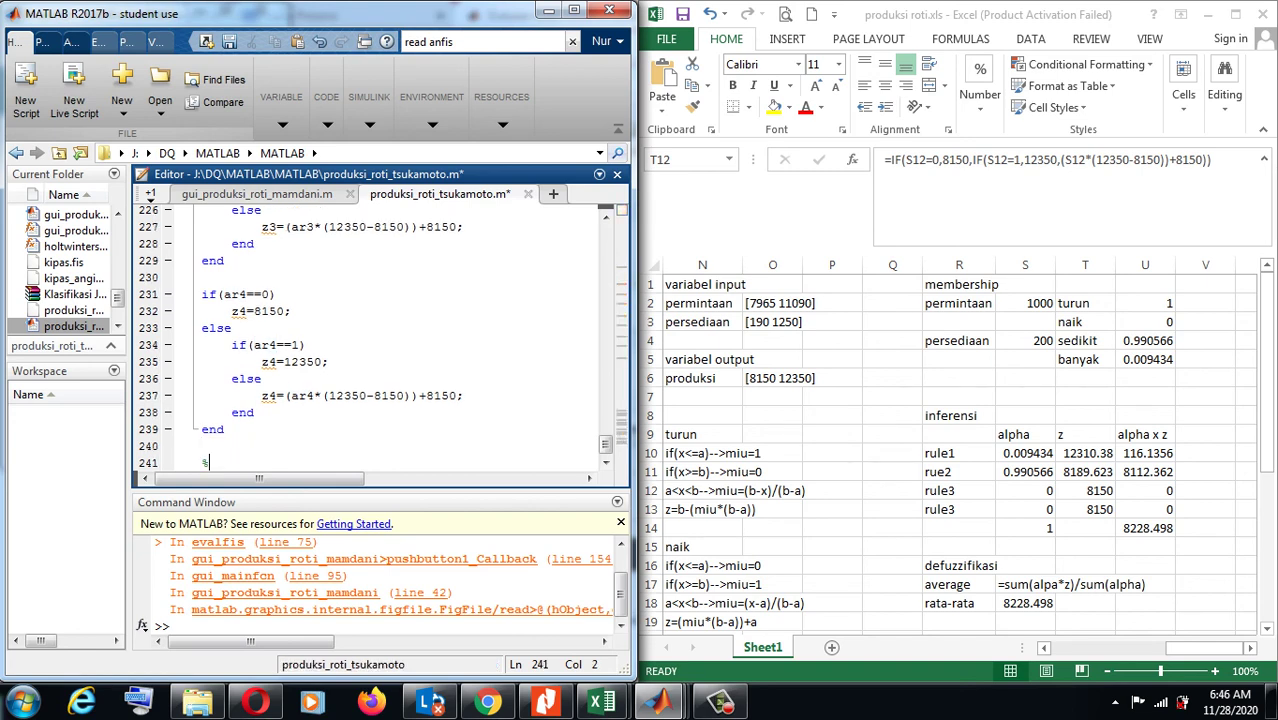
pyautogui.write('defuzzi')
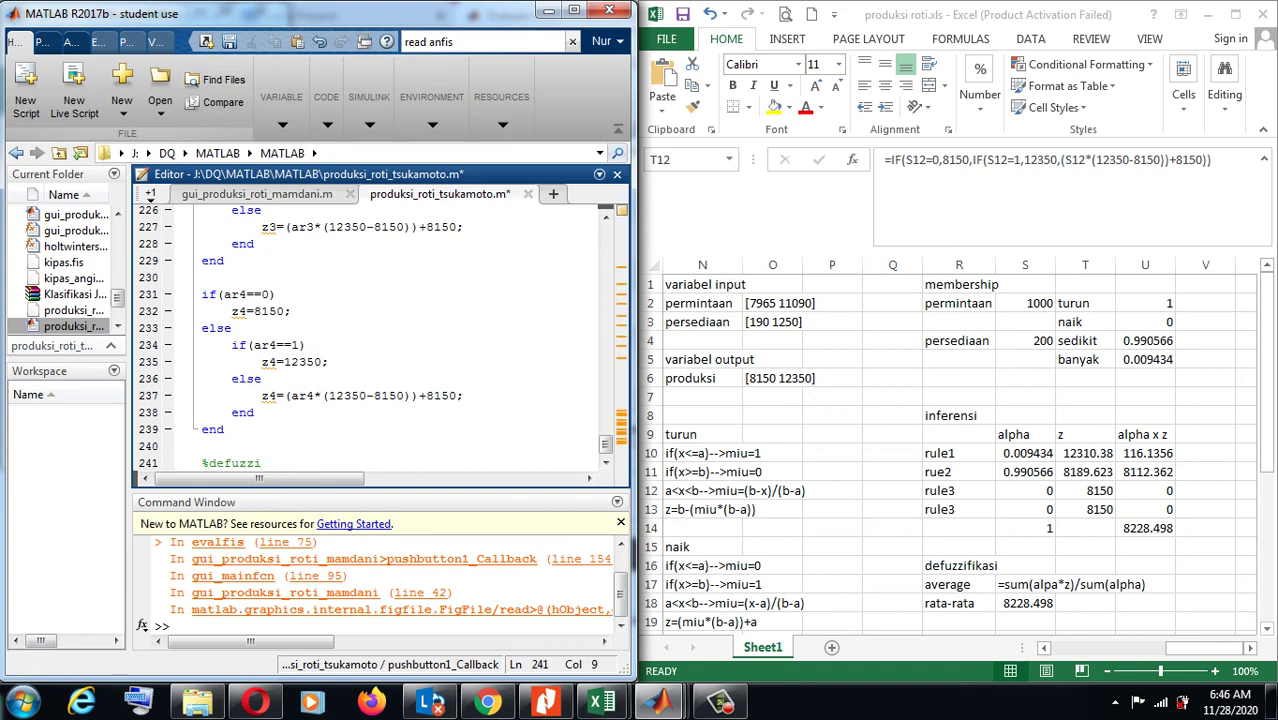
pyautogui.write('fikasi')
pyautogui.press('Return')
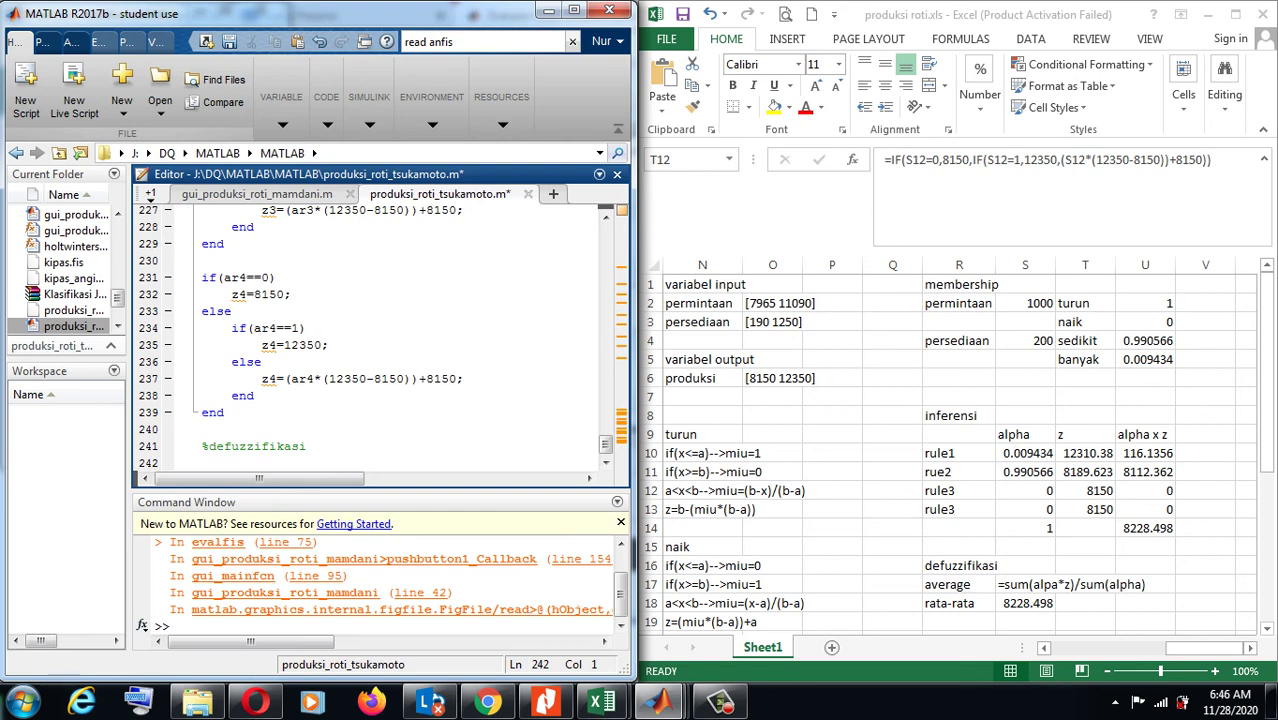
# - Below the %defuzzifikasi comment, begin the weighted average as rata_z=((ar1*z1)+(ar2*z2)+(ar3*z3)+(ar4*z4))
pyautogui.write('rata_z=(')
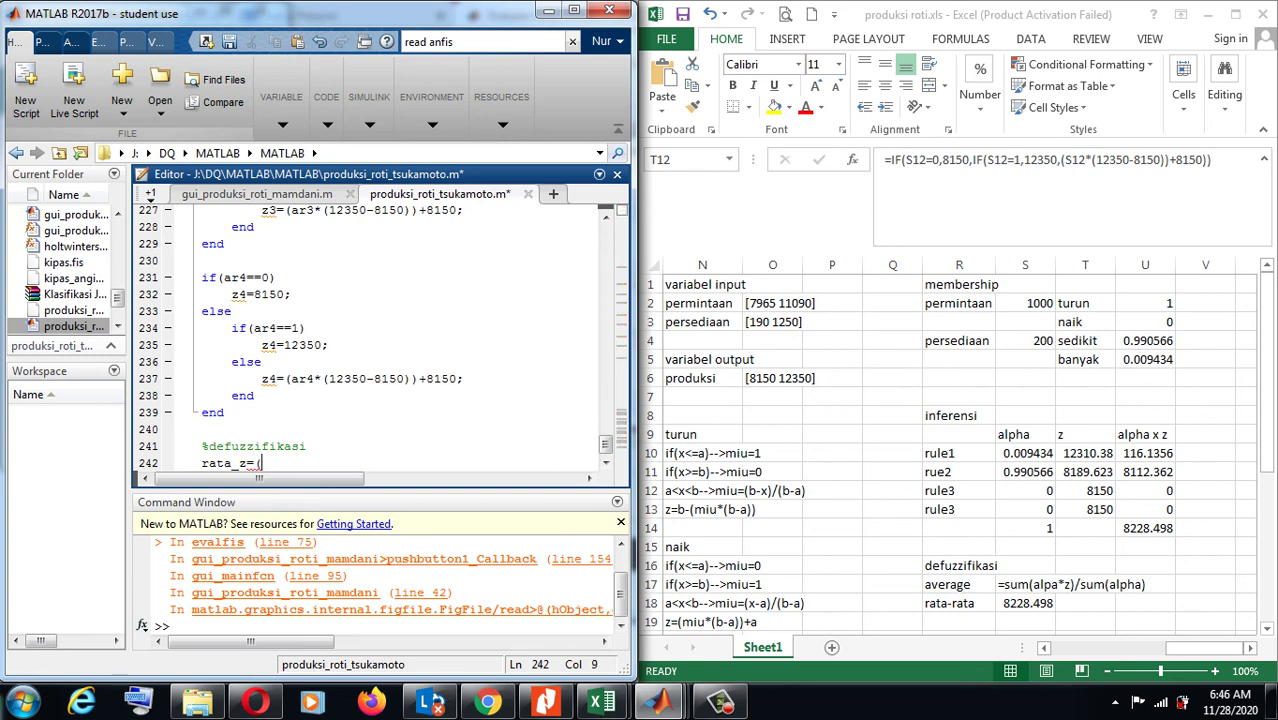
pyautogui.write('(ar1*z1')
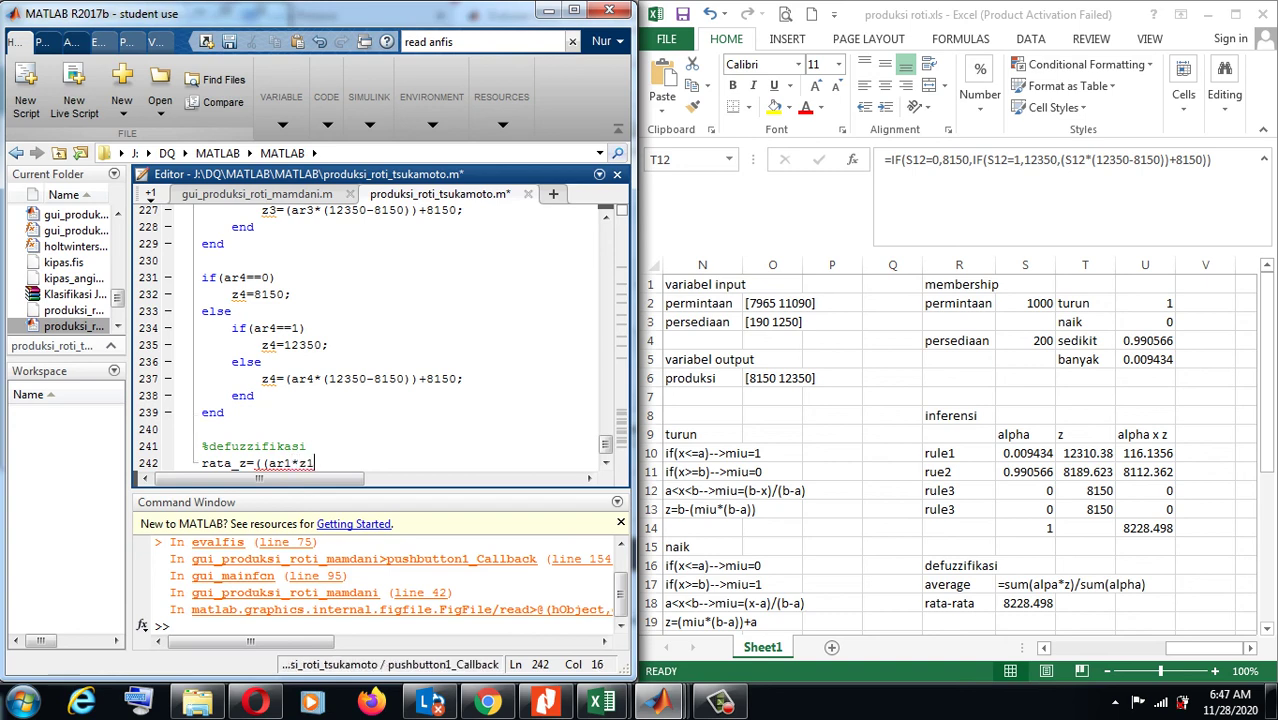
pyautogui.write(')+(')
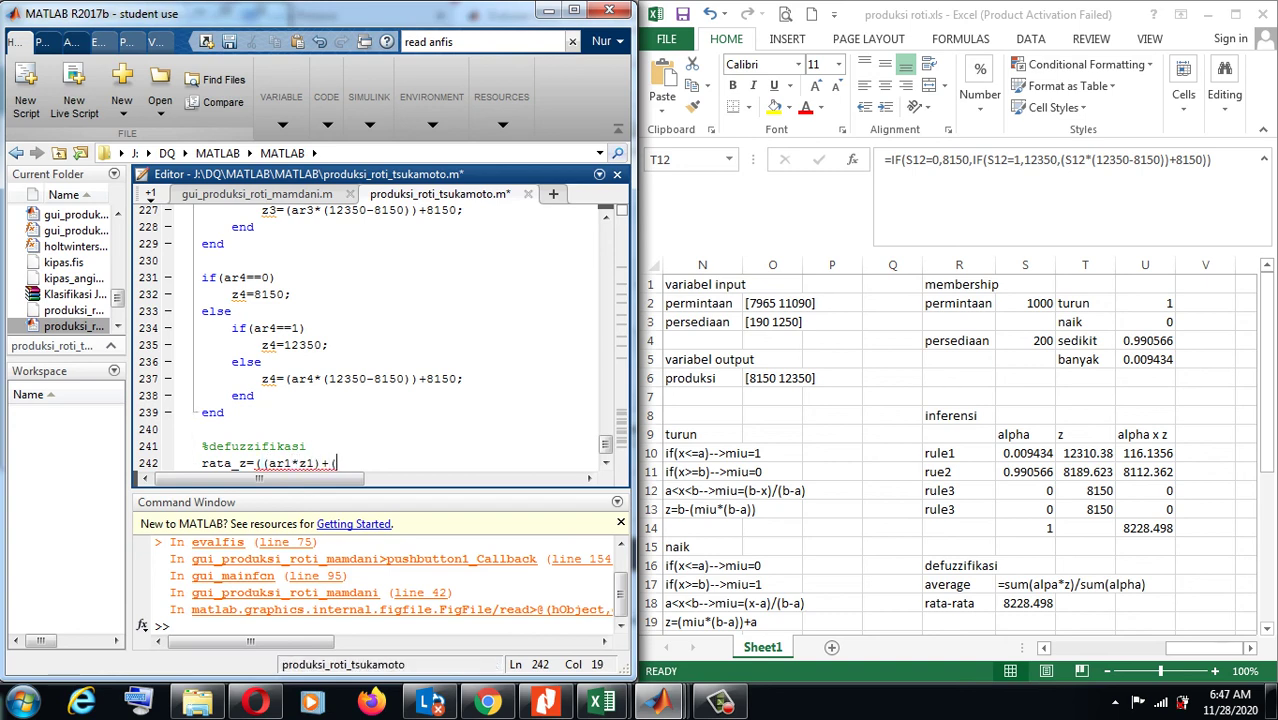
pyautogui.write('ar2')
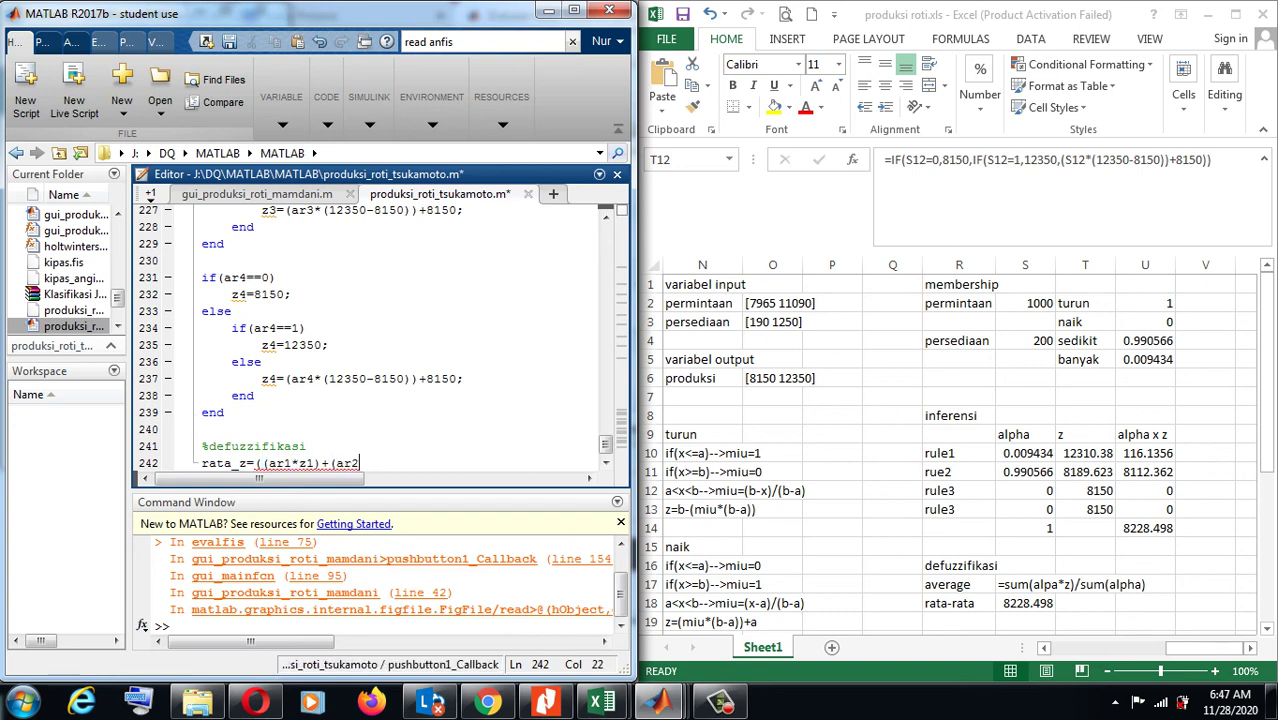
pyautogui.write('*z2)+(ar3')
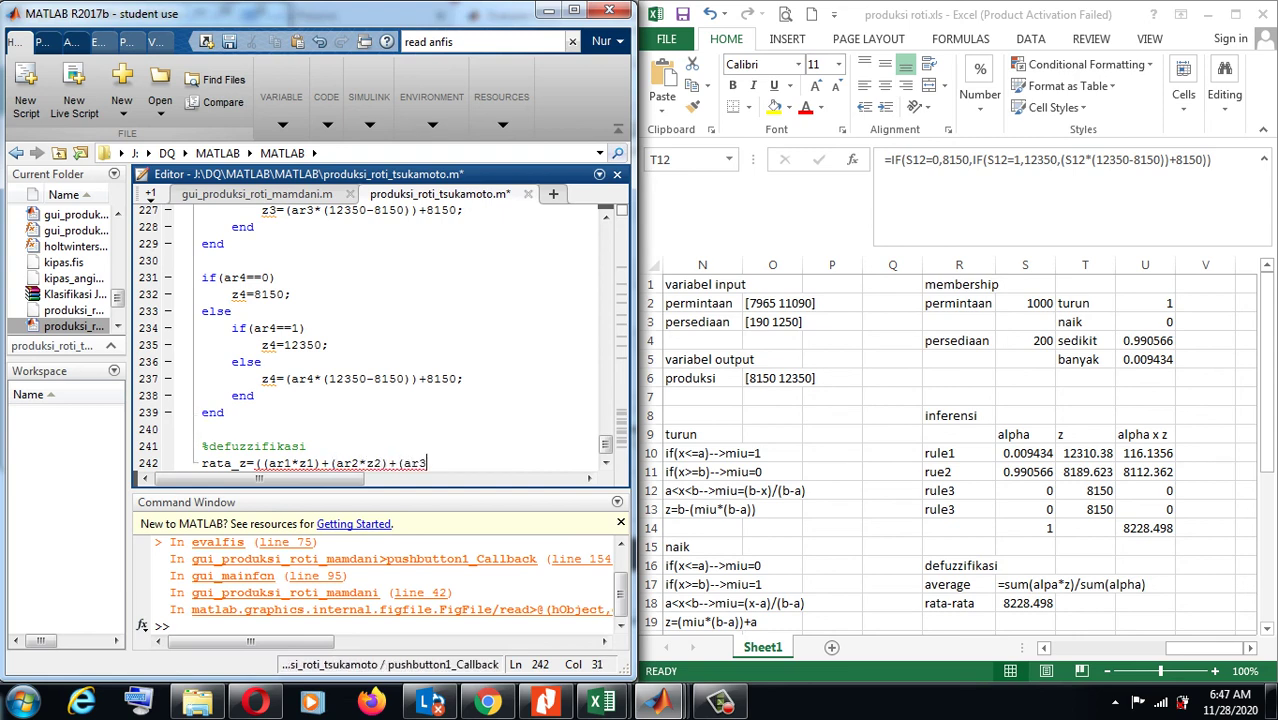
pyautogui.write('*z3)+(ar4*z')
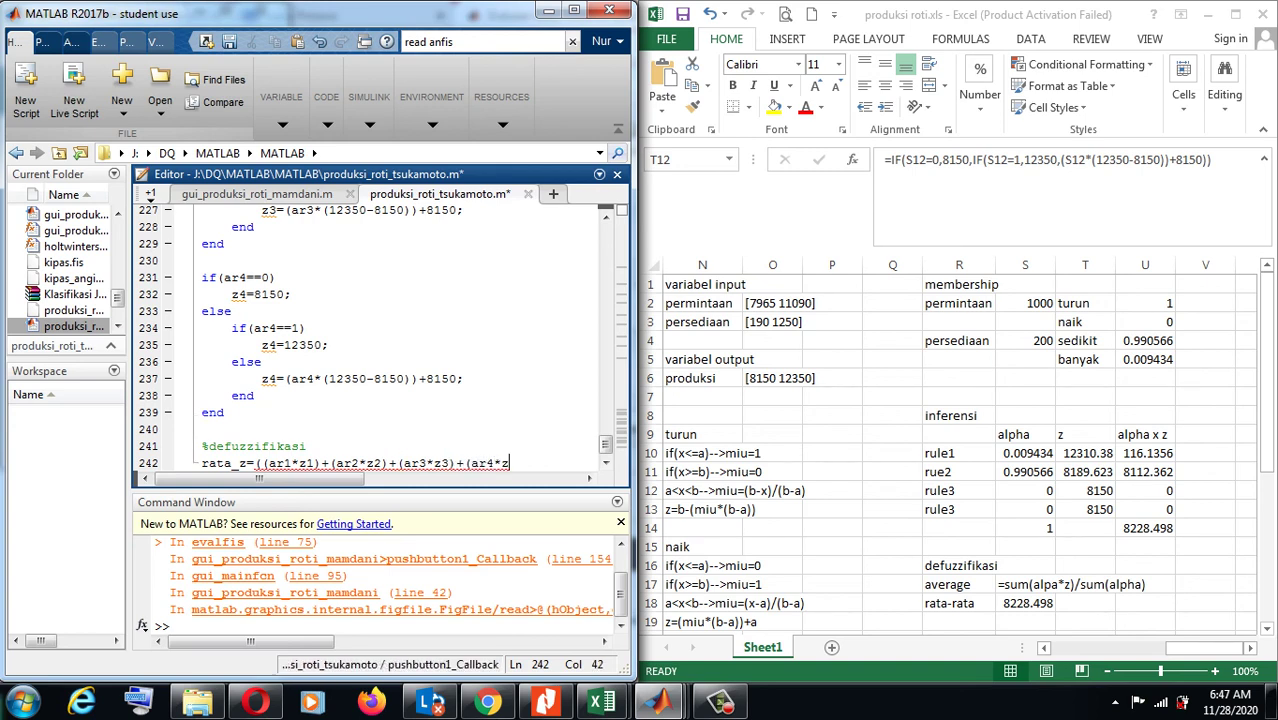
pyautogui.write('4))')
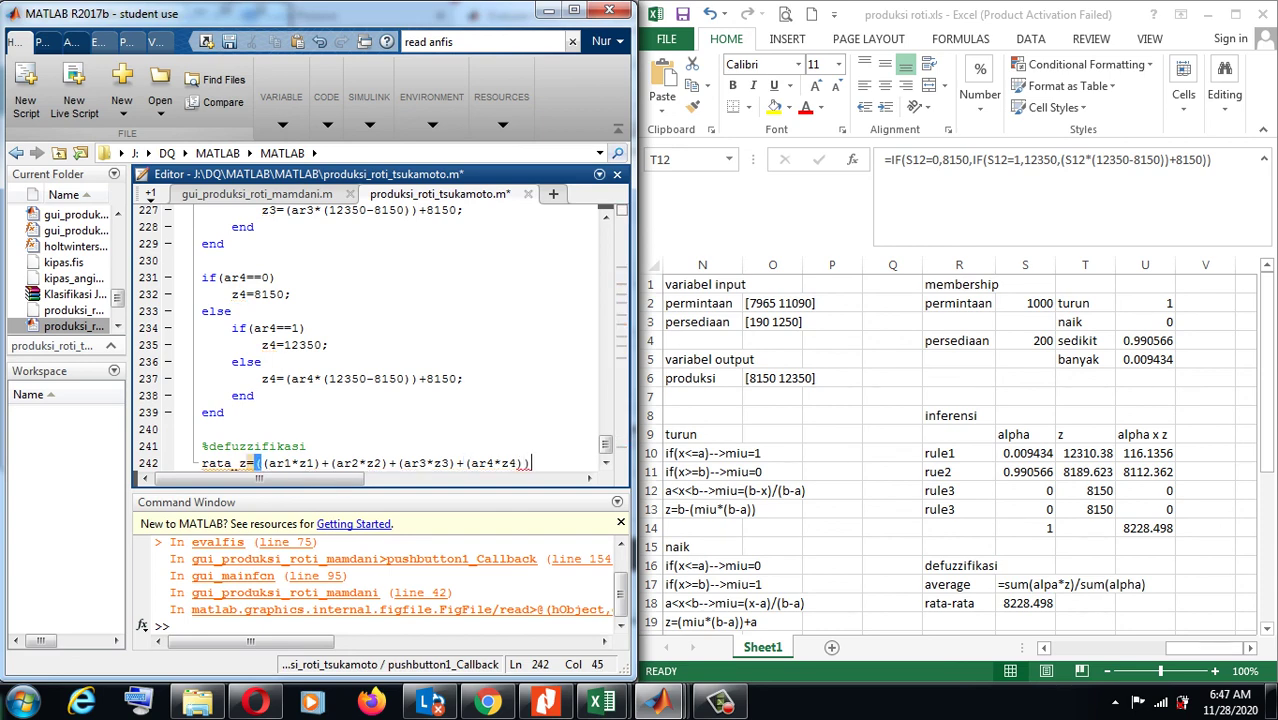
# - Complete the rata_z formula by dividing the numerator by (ar1+ar2+ar3+ar4); and start a new line below it
pyautogui.write('/')
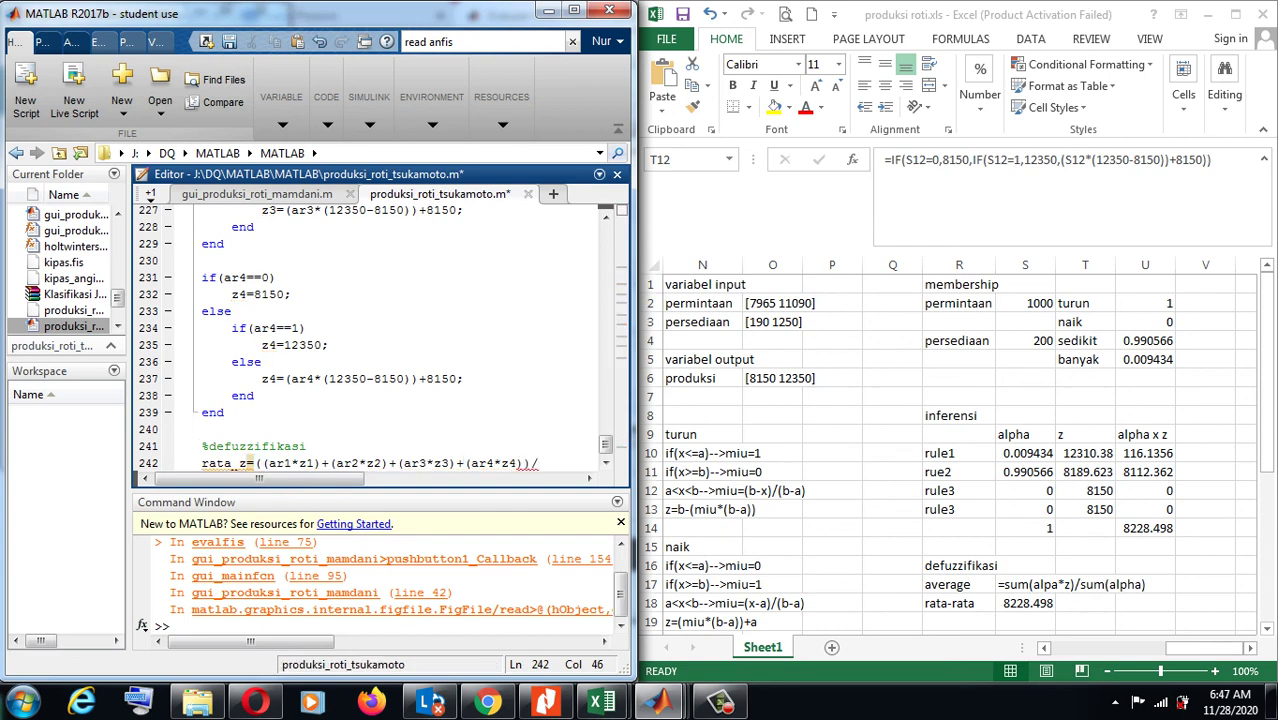
pyautogui.write('(')
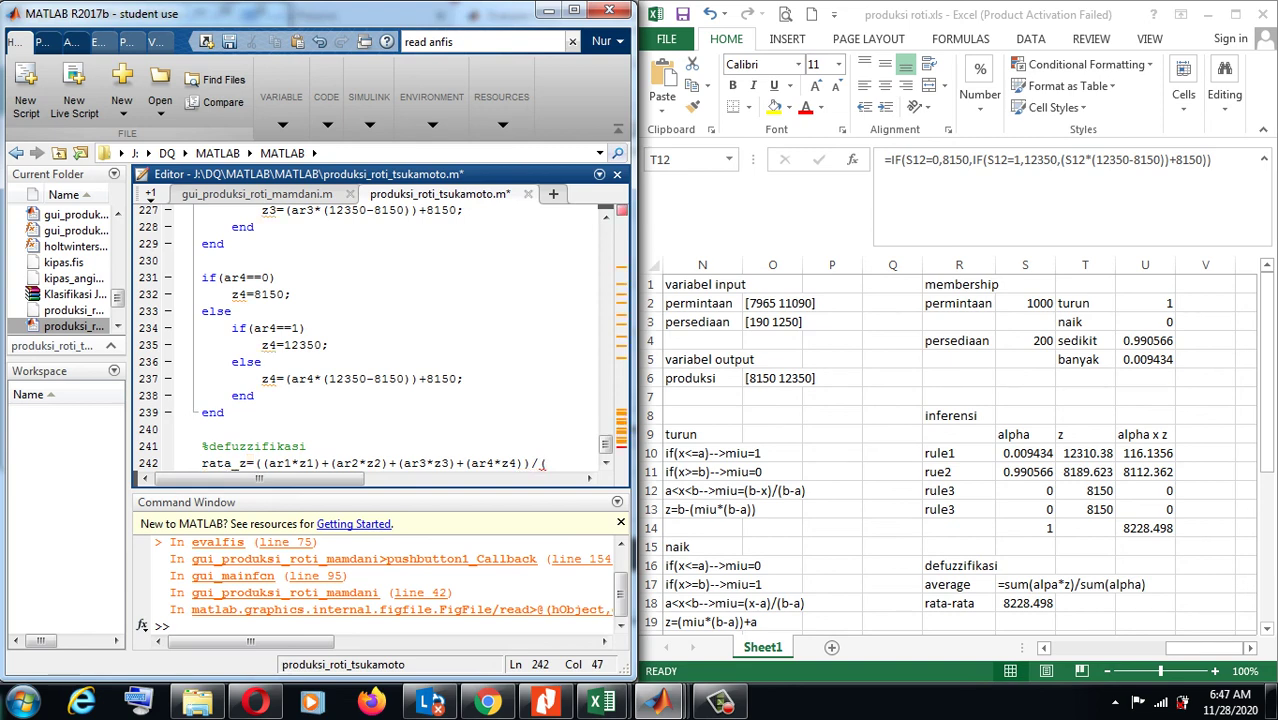
pyautogui.write('ar1+ar2+a')
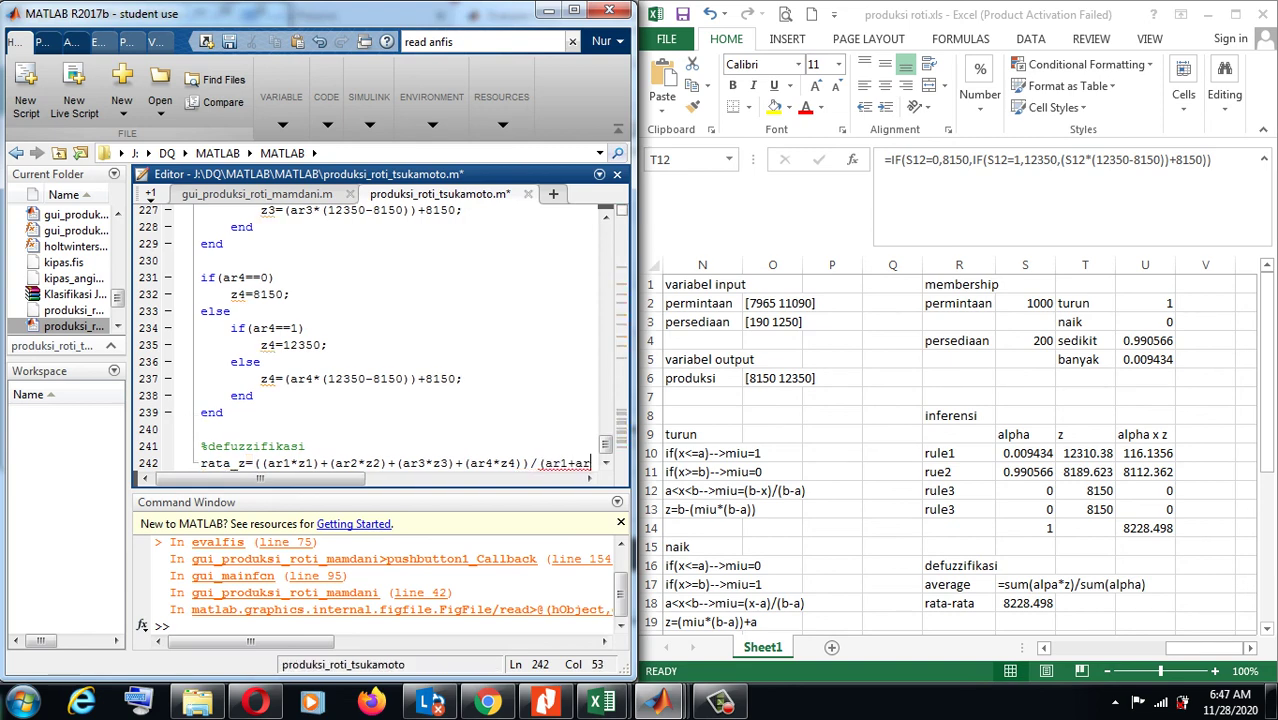
pyautogui.write('3+')
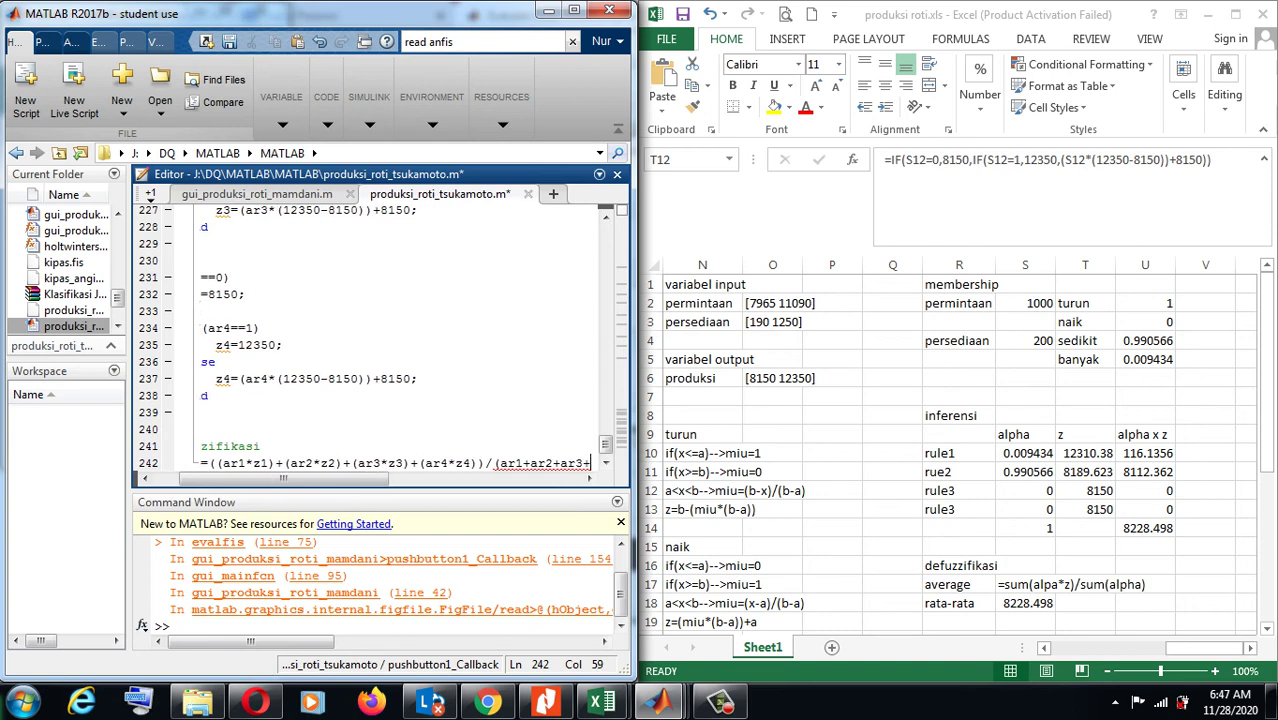
pyautogui.write('ar4);')
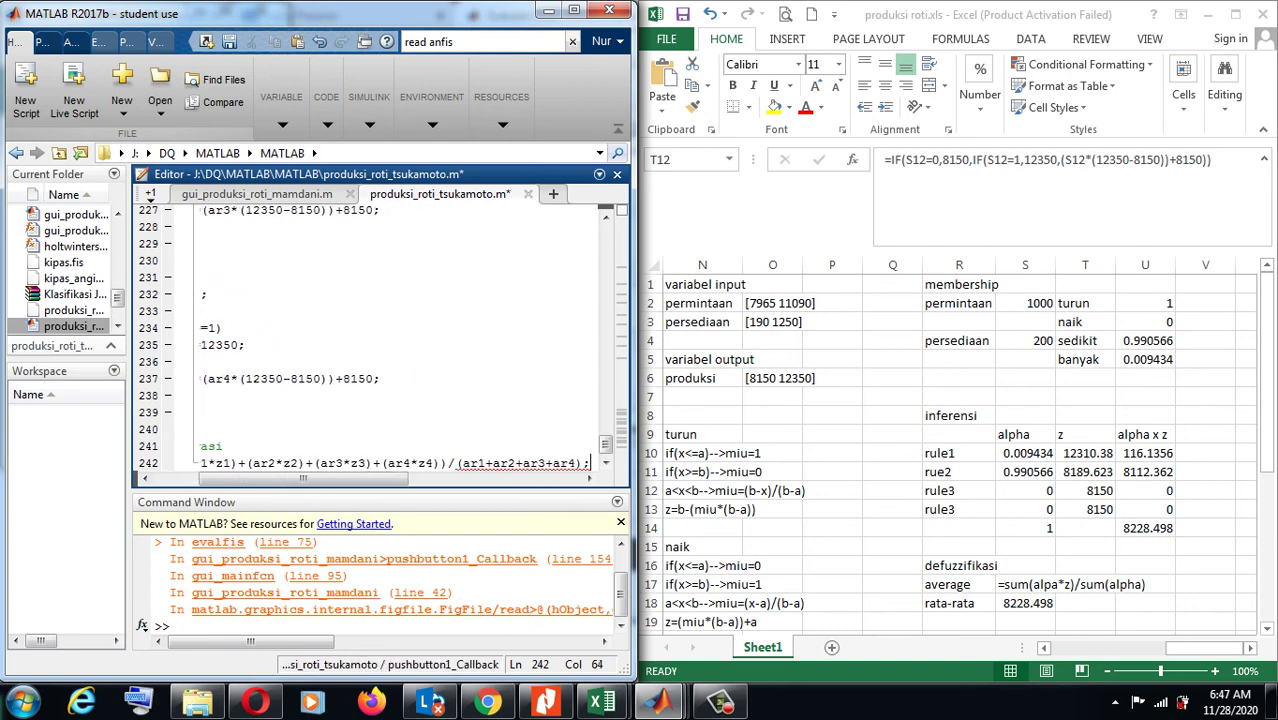
pyautogui.press('Return')
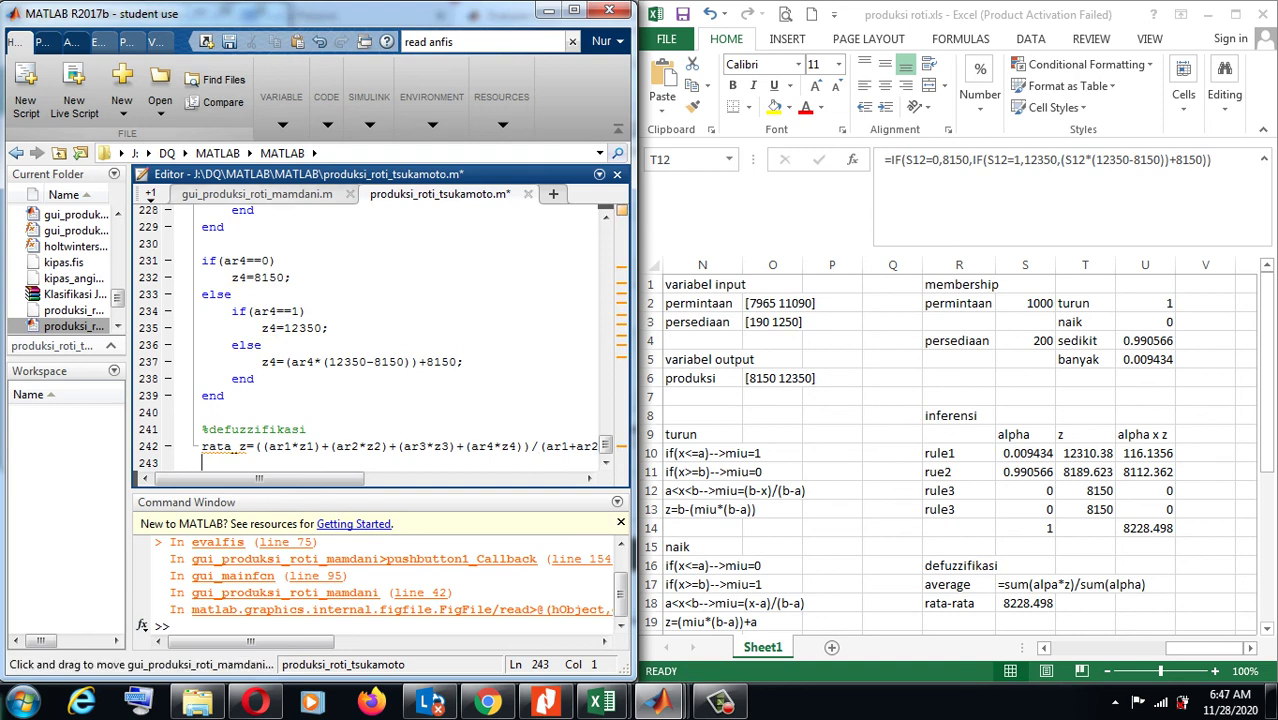
# - Copy the set(handles.edit3, 'String', output); line from gui_produksi_roti_mamdani.m below the Tsukamoto script's rata_z formula and replace output with rata_z
pyautogui.click(257, 193)
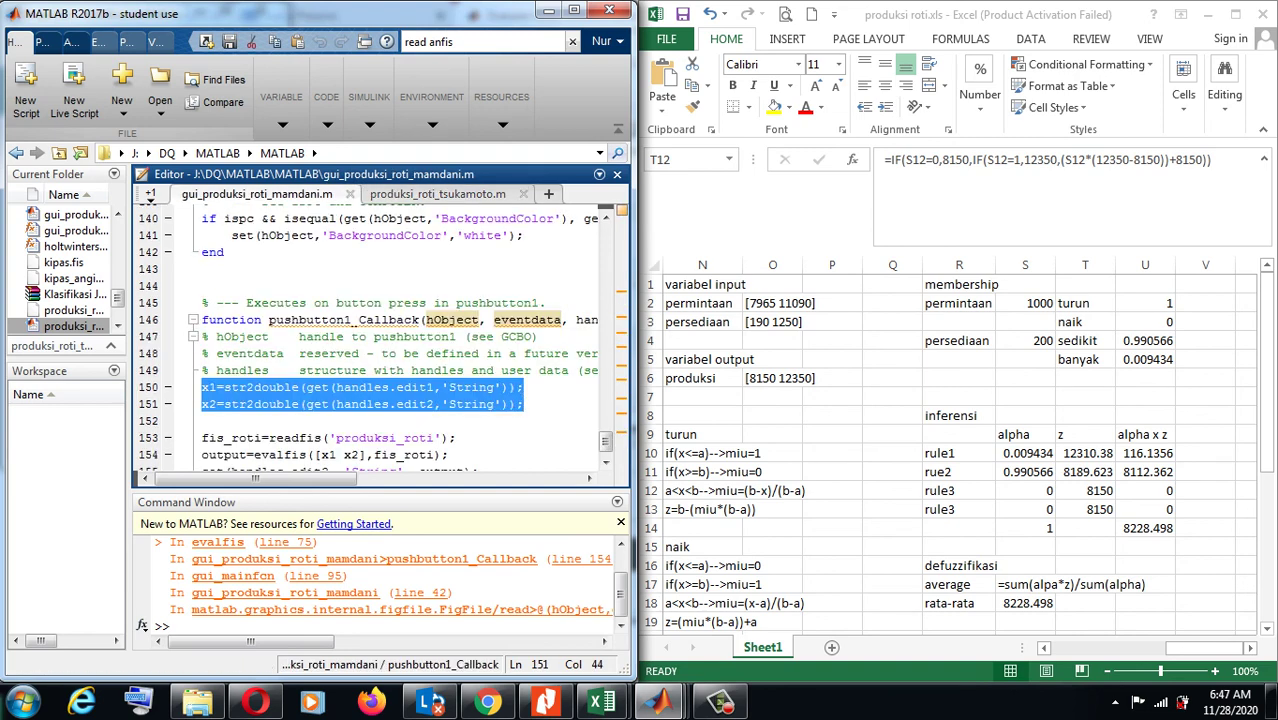
pyautogui.scroll(-1, 605, 450)
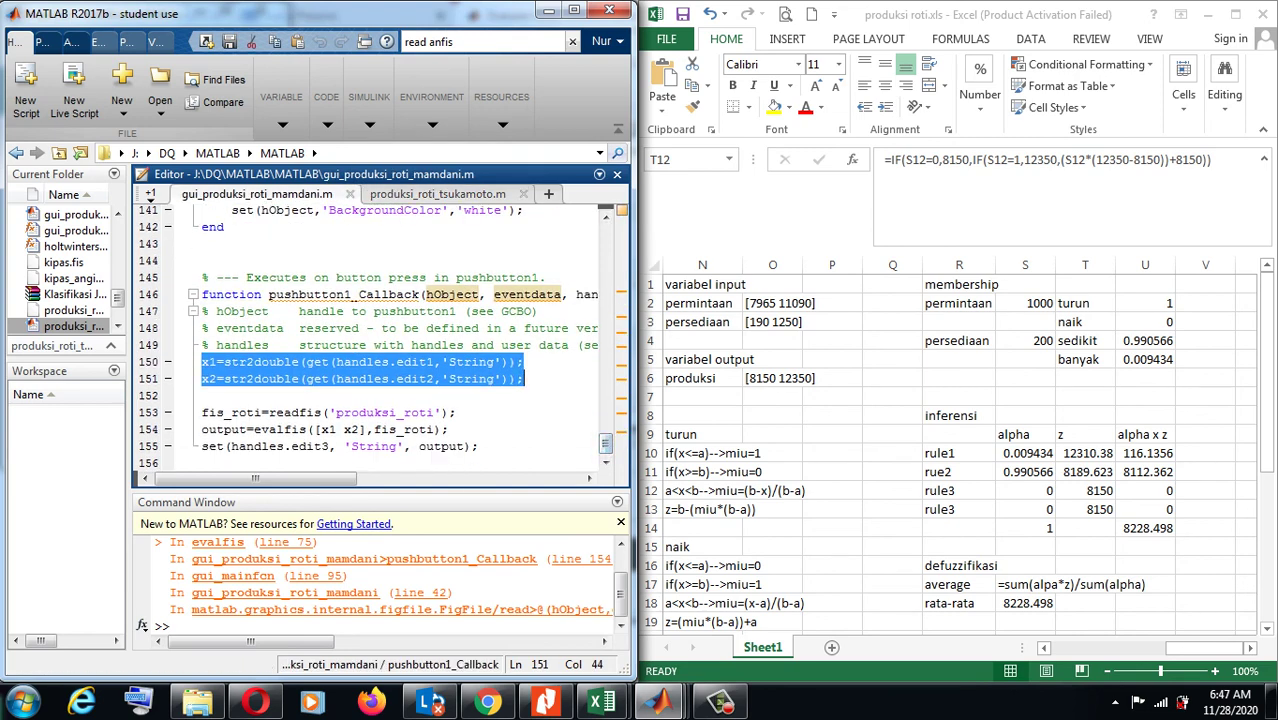
pyautogui.moveTo(202, 446); pyautogui.dragTo(479, 446)
pyautogui.hotkey('ctrl', 'c')
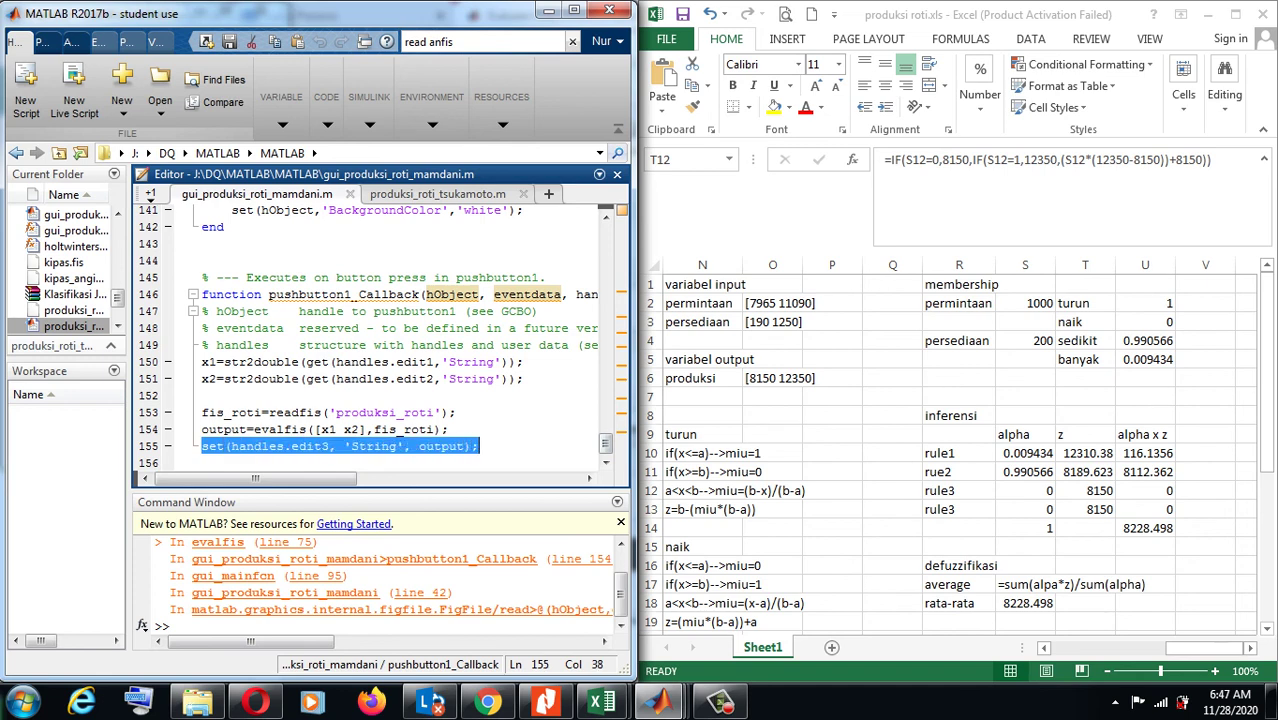
pyautogui.click(437, 194)
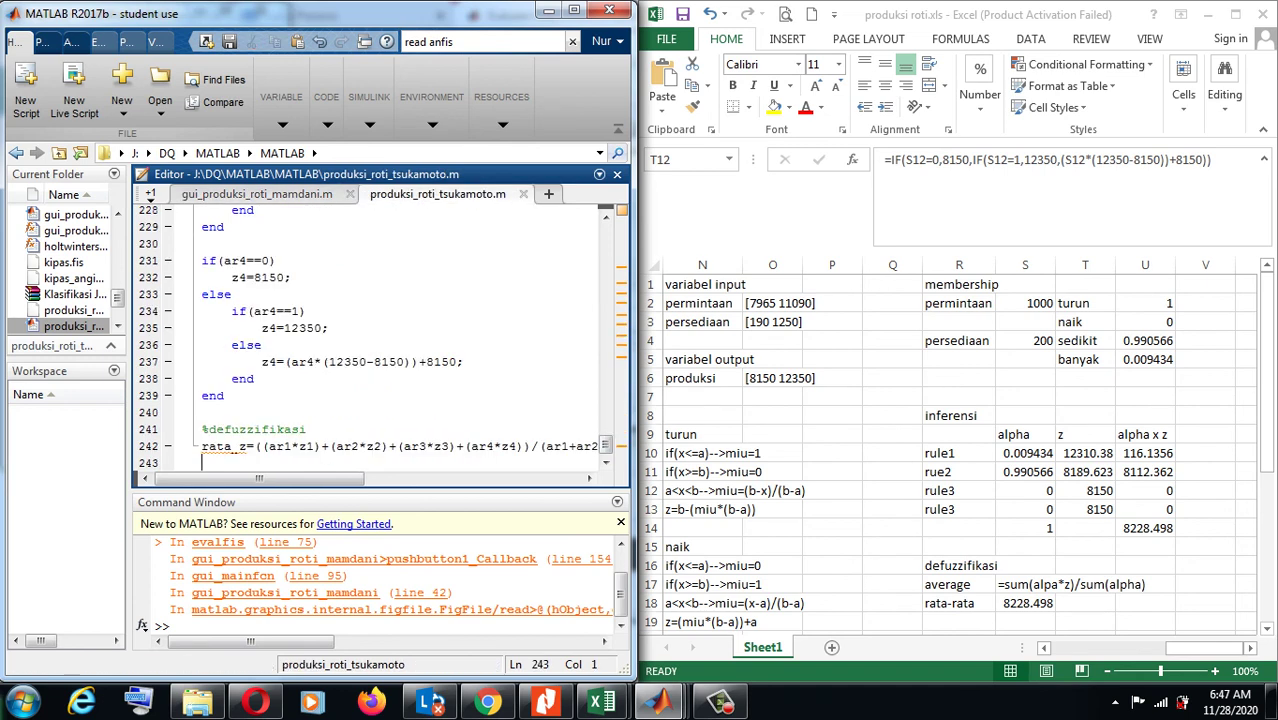
pyautogui.hotkey('ctrl', 'v')
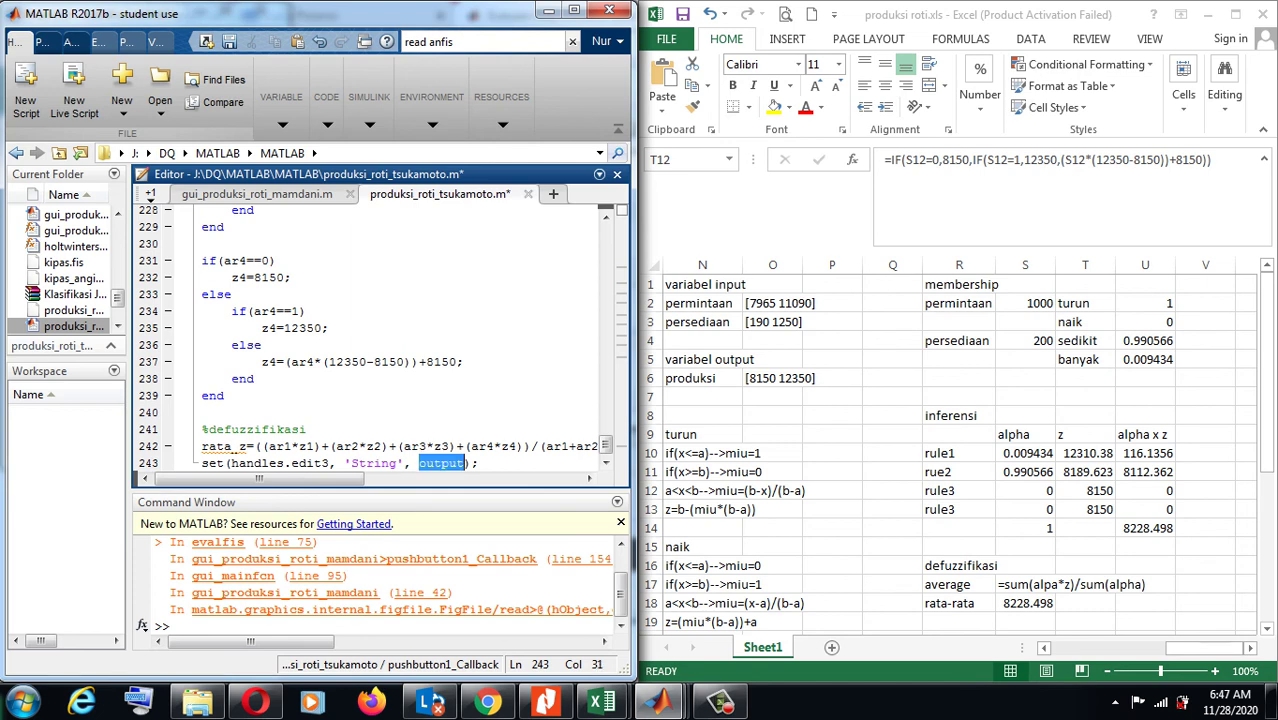
pyautogui.doubleClick(440, 463)
pyautogui.write('rata_z')
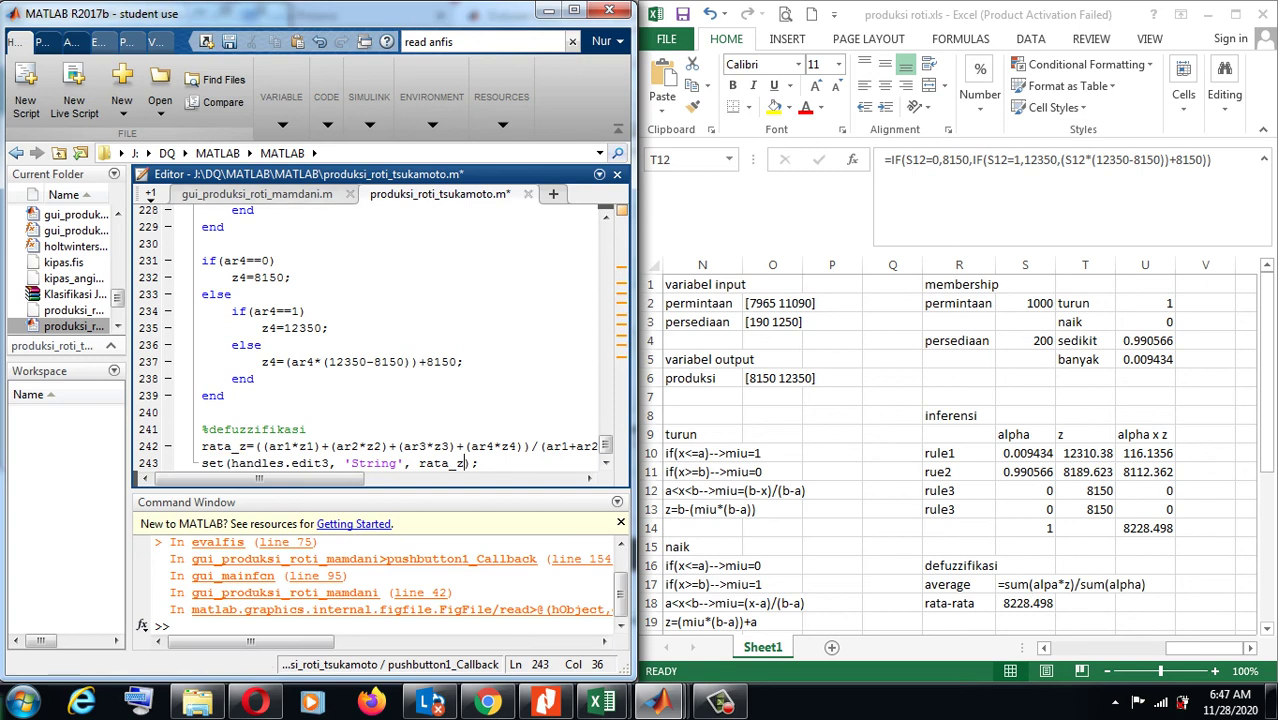
# - Run produksi_roti_tsukamoto.m to open its bread production prediction window
pyautogui.rightClick(549, 311)
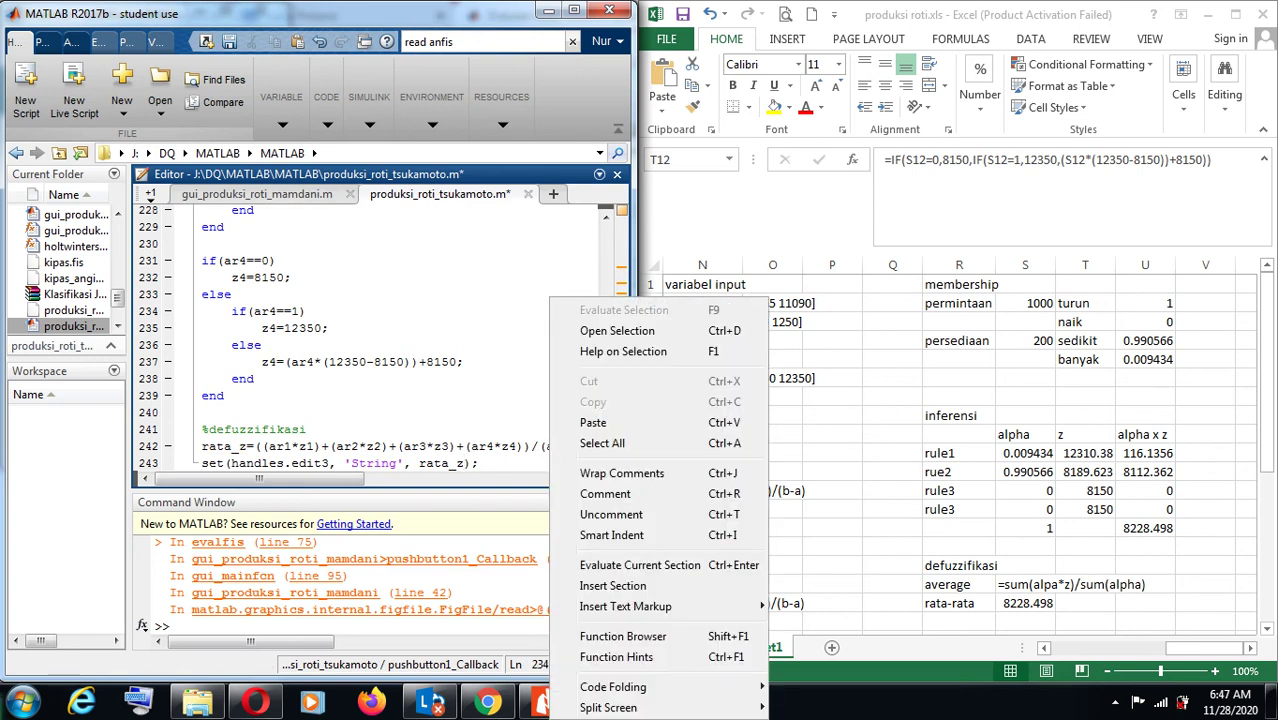
pyautogui.click(233, 345)
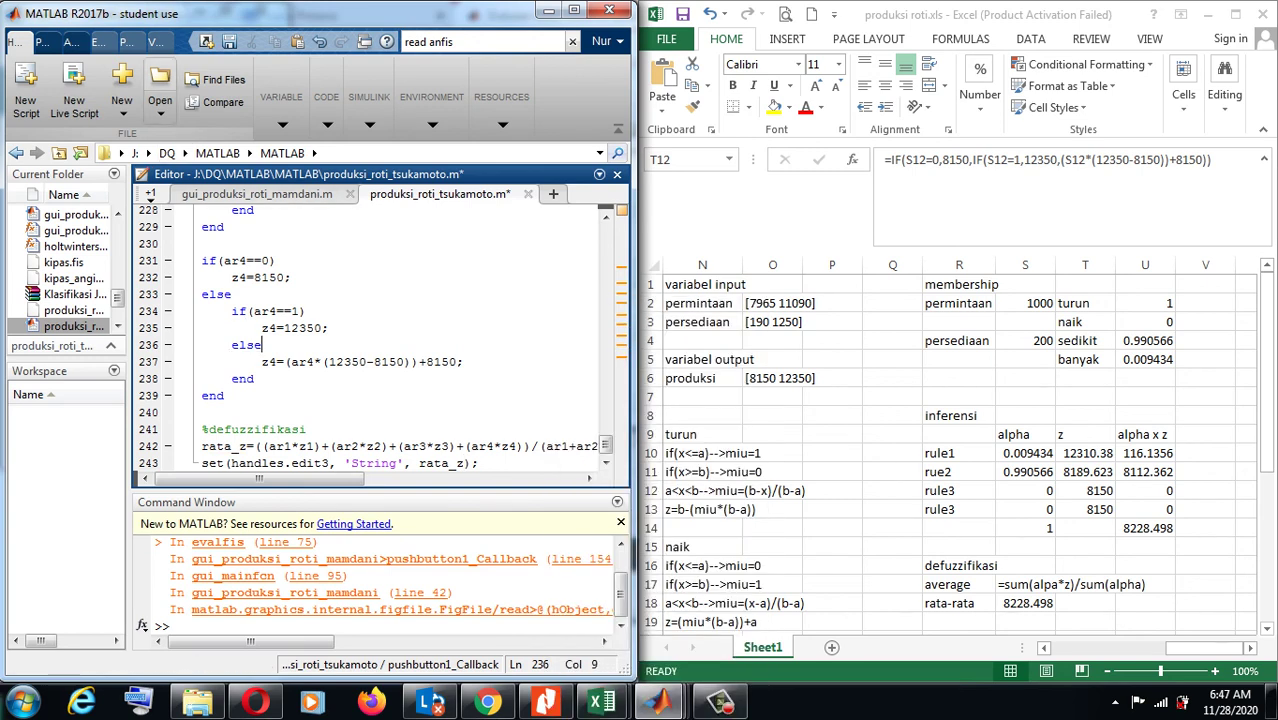
pyautogui.click(98, 42)
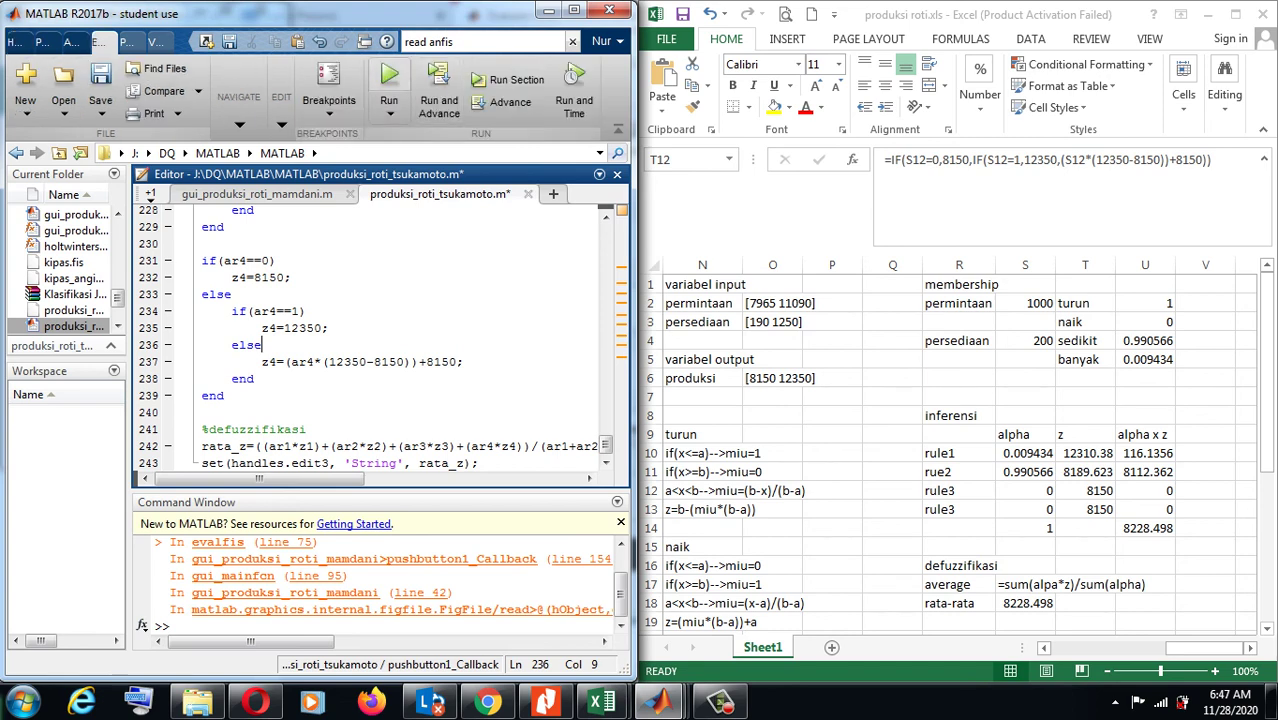
pyautogui.click(389, 77)
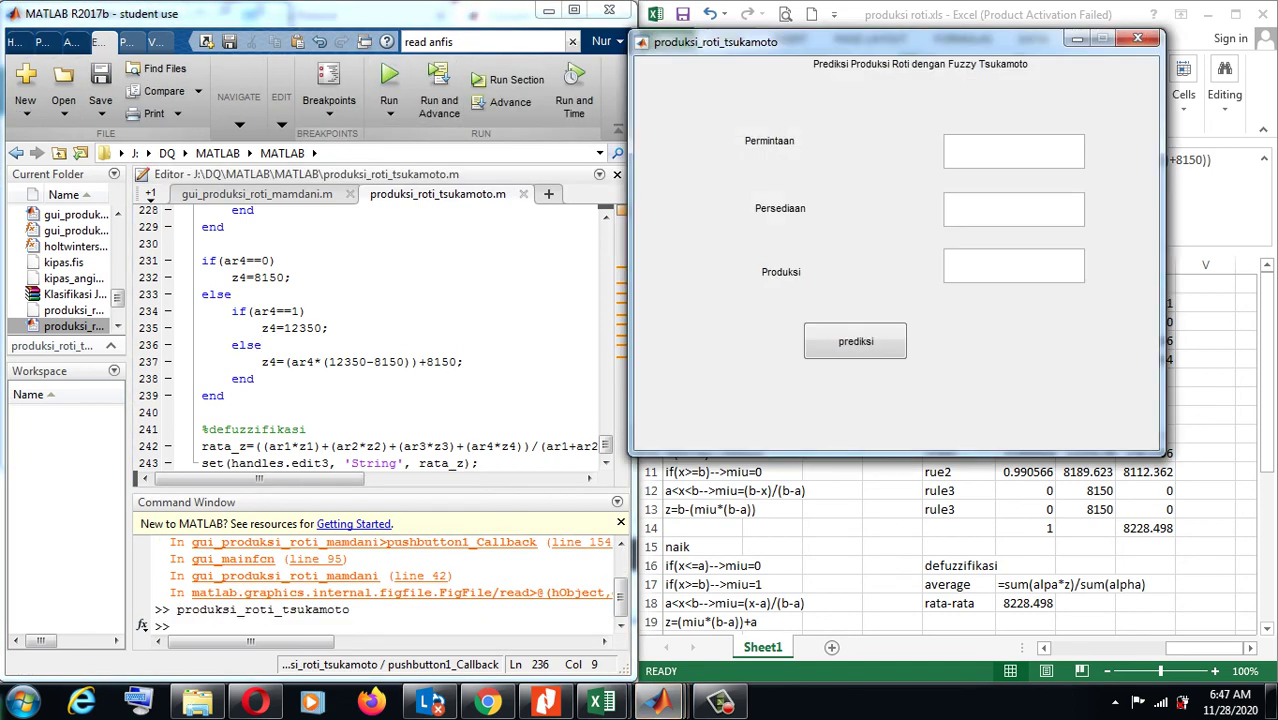
# - Move the prediction window clear of the Excel results and run a prediction with Permintaan 1000 and Persediaan 200
pyautogui.moveTo(830, 42); pyautogui.dragTo(412, 115)
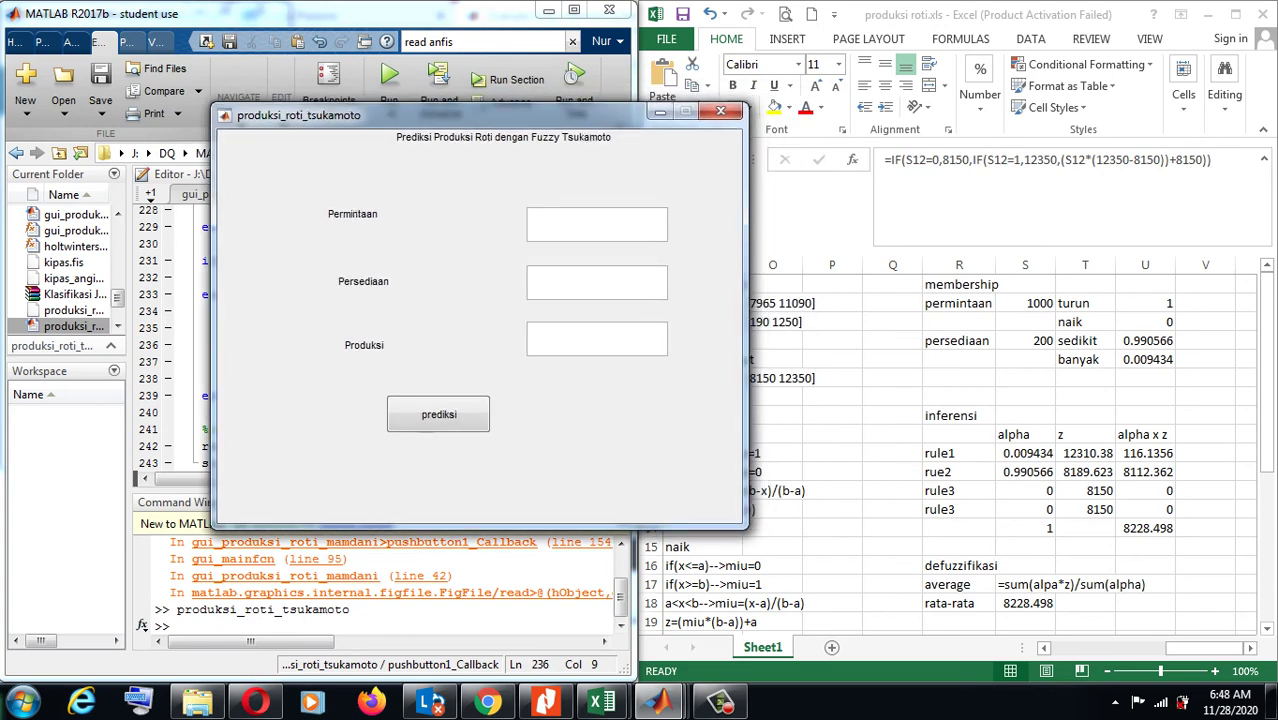
pyautogui.click(596, 224)
pyautogui.write('1000')
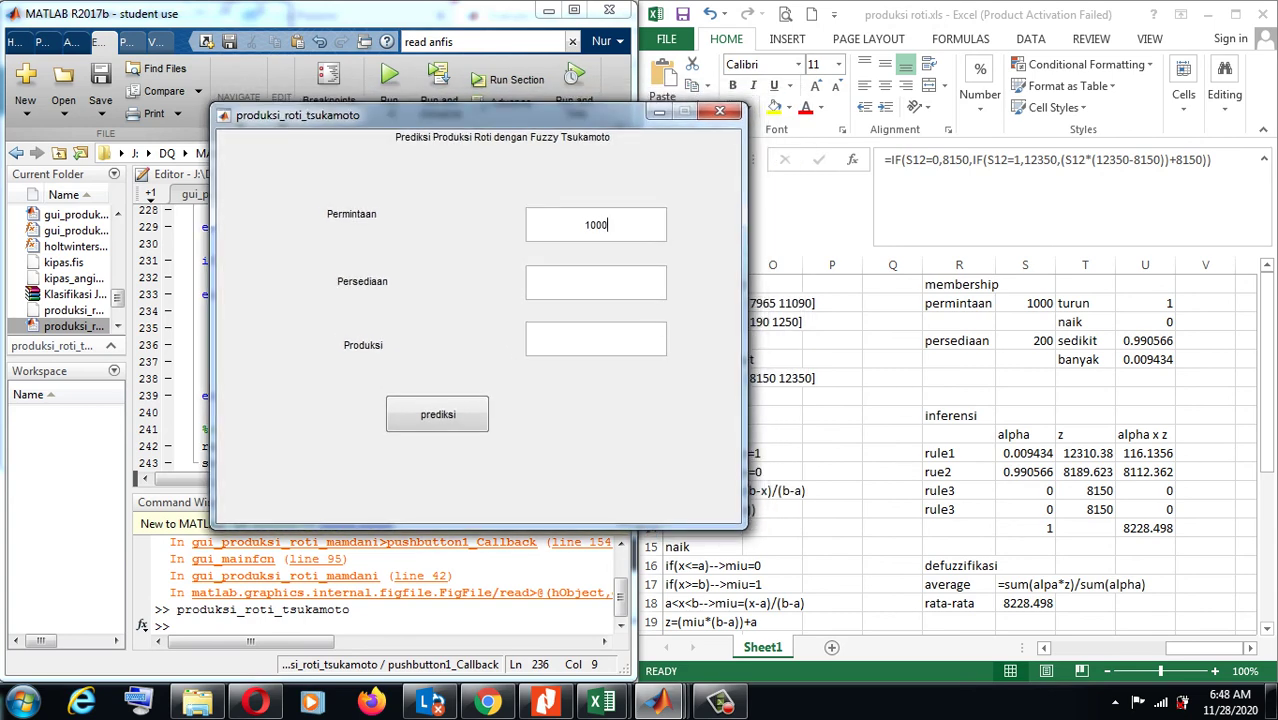
pyautogui.click(596, 282)
pyautogui.write('200')
pyautogui.click(437, 414)
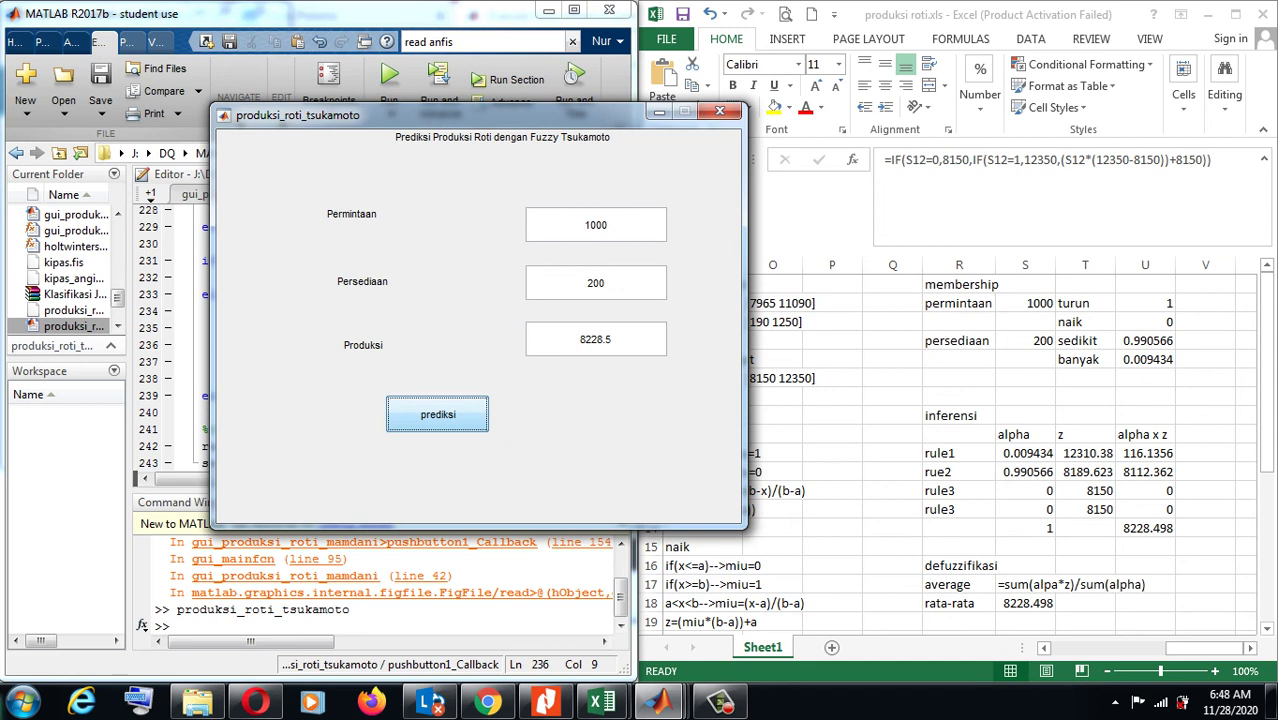
pyautogui.click(720, 702)
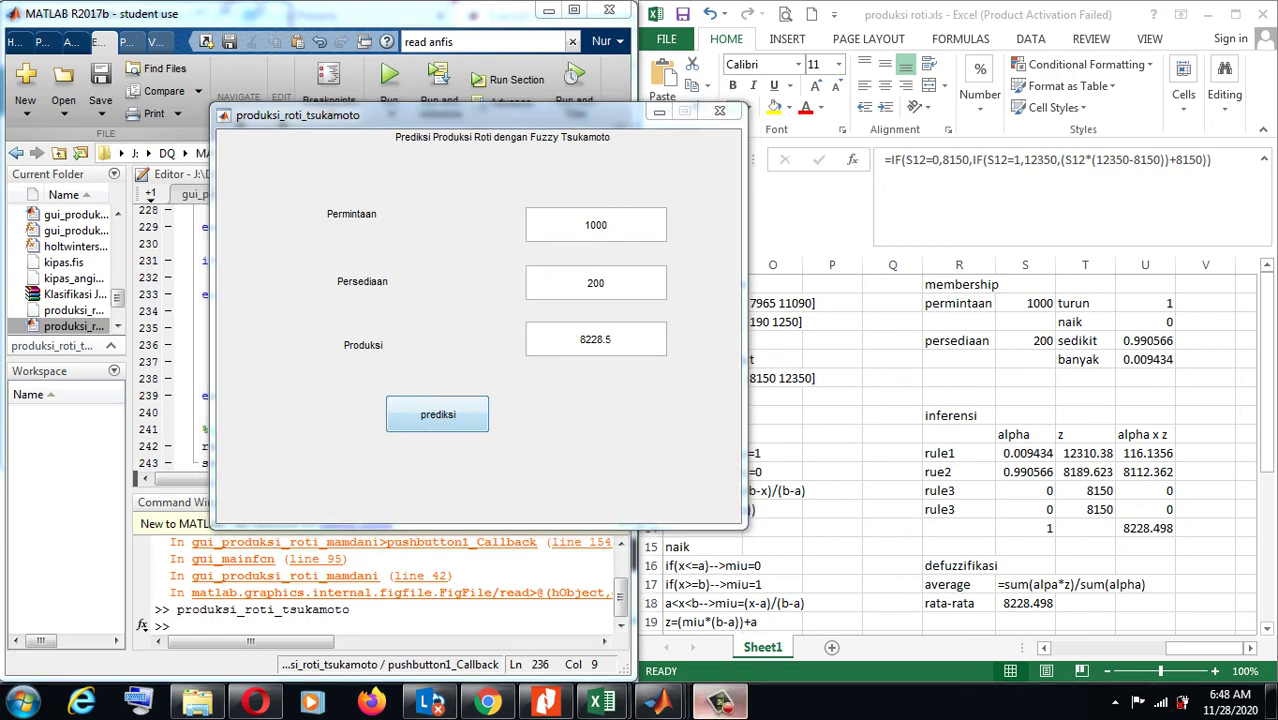